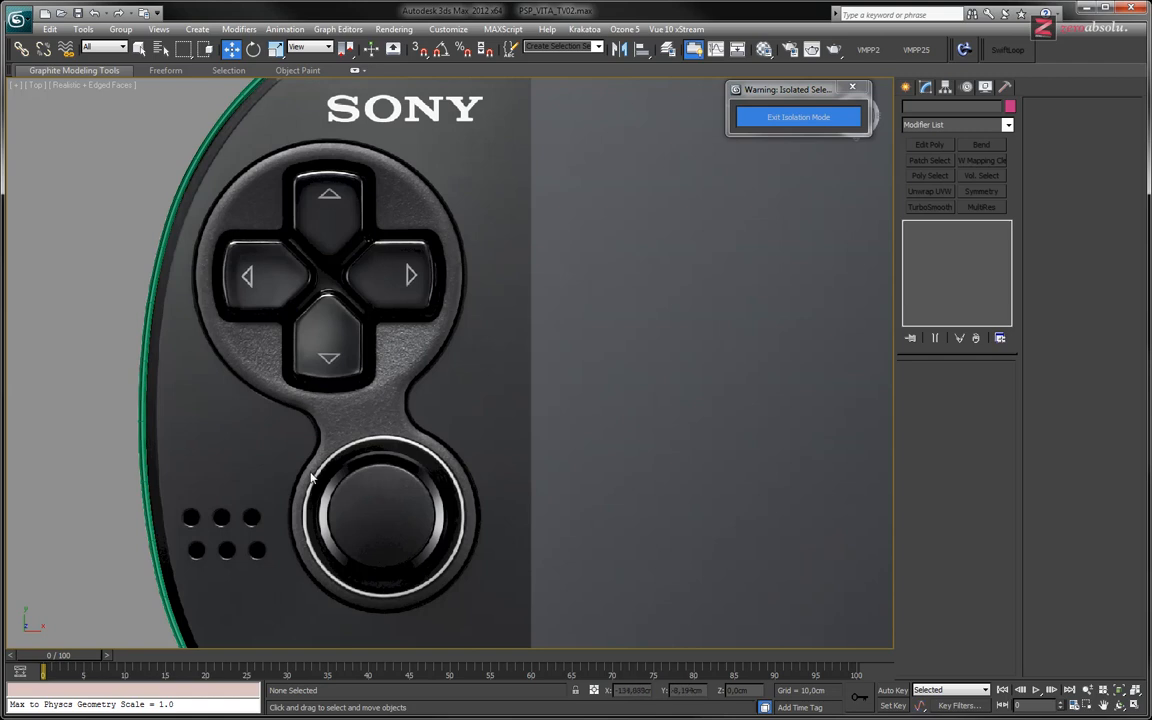
# Exit isolation mode and display the top viewport in wireframe.
pyautogui.scroll(-5, 379, 381)
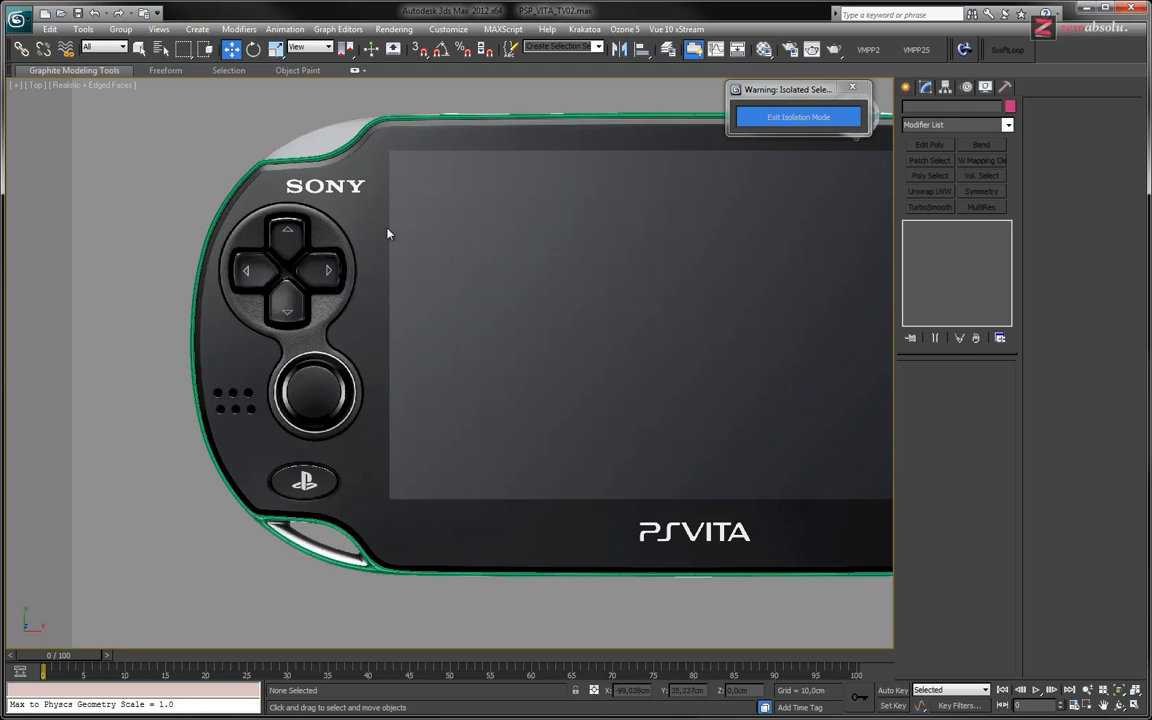
pyautogui.click(798, 117)
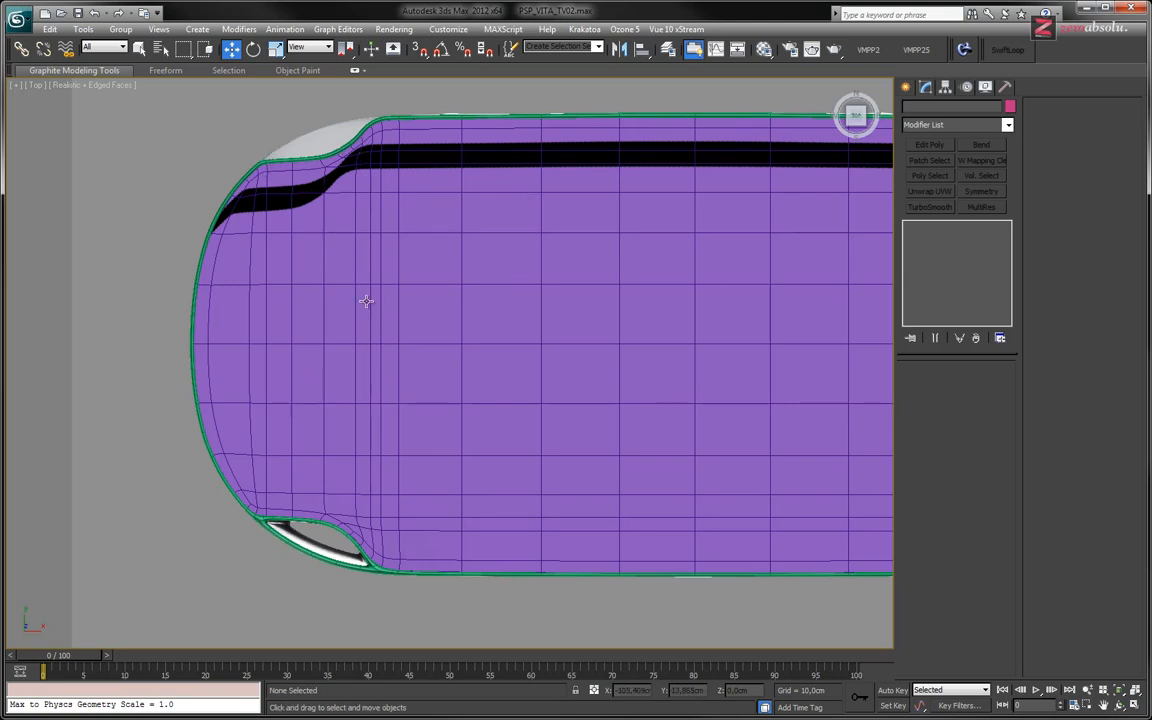
pyautogui.press('F3')
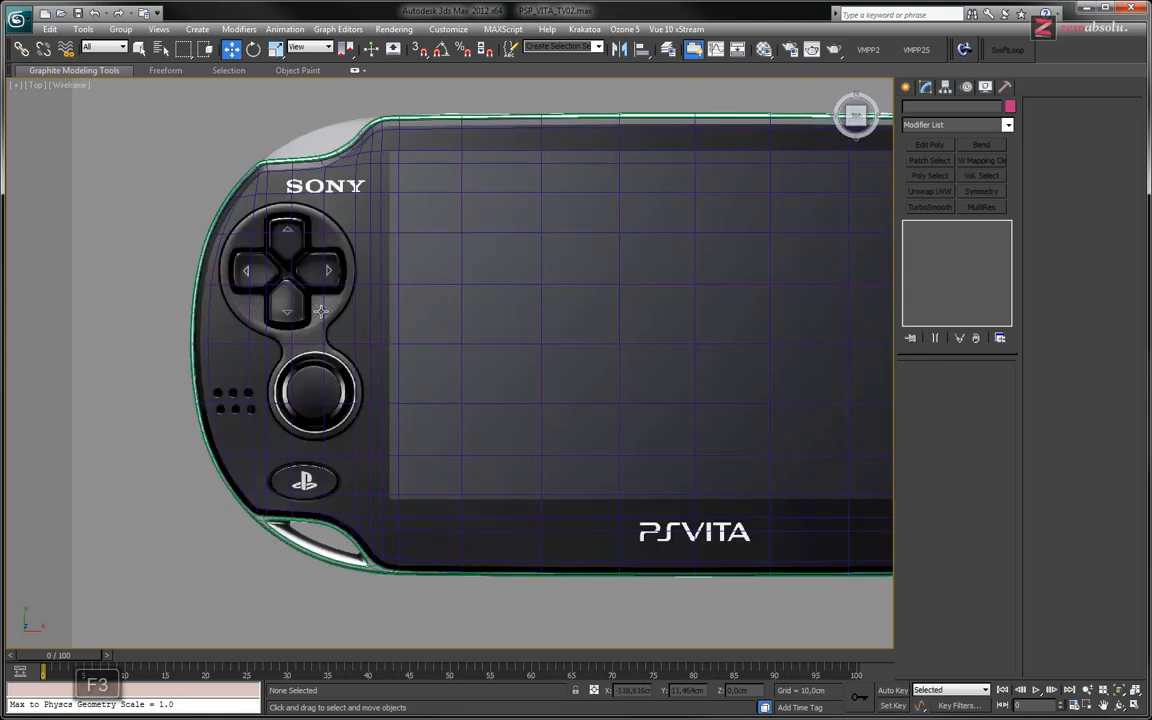
# Examine the Glass and Contour meshes against the PS Vita front reference around the D-pad and analog stick.
pyautogui.click(397, 288)
pyautogui.moveTo(395, 227); pyautogui.dragTo(395, 267, button='middle')
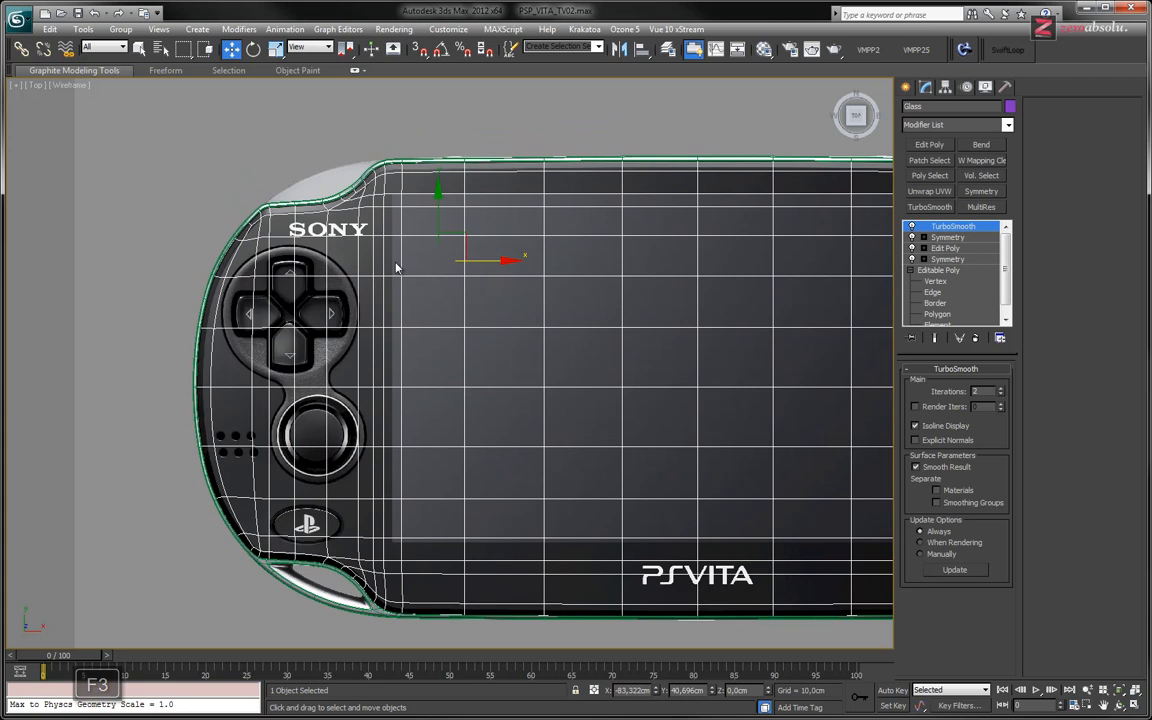
pyautogui.scroll(-3, 397, 267)
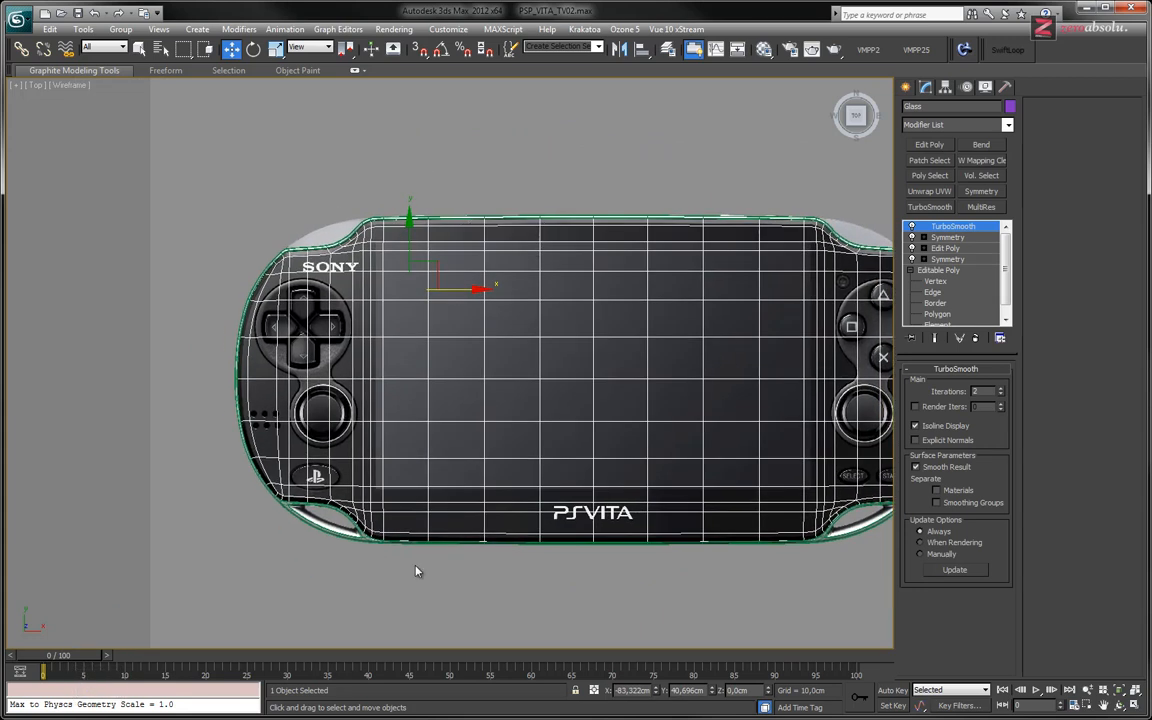
pyautogui.moveTo(338, 265); pyautogui.dragTo(356, 288, button='middle')
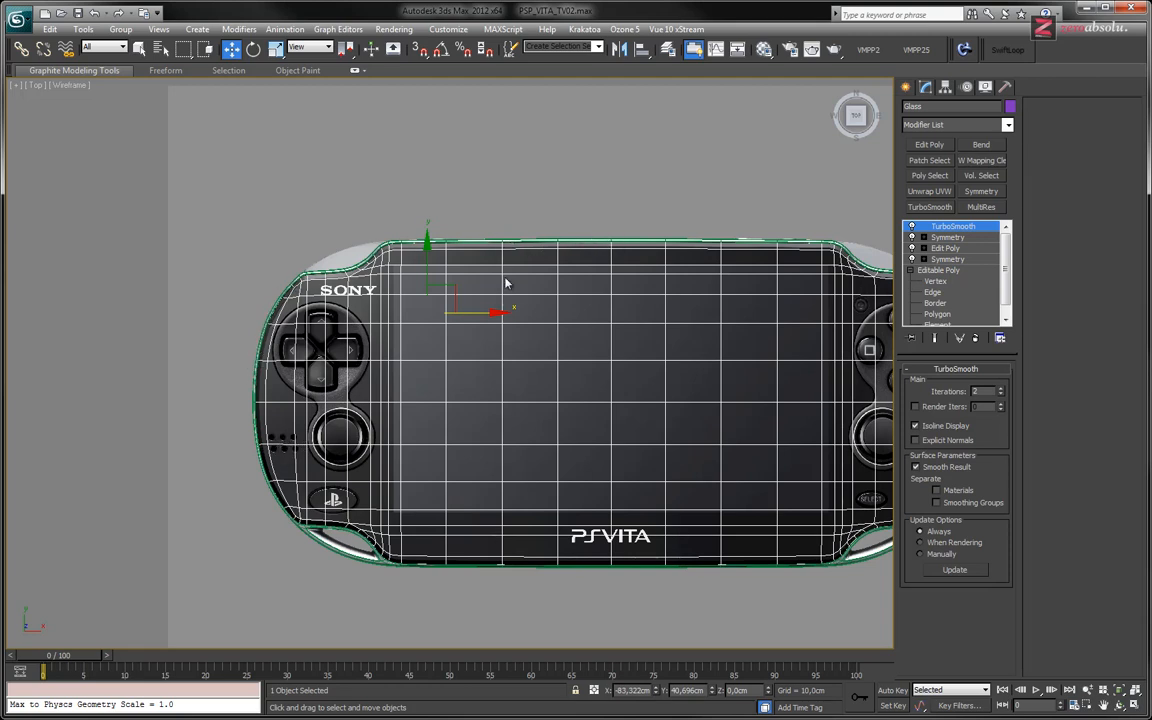
pyautogui.moveTo(332, 326); pyautogui.dragTo(379, 303, button='middle')
pyautogui.scroll(5, 403, 254)
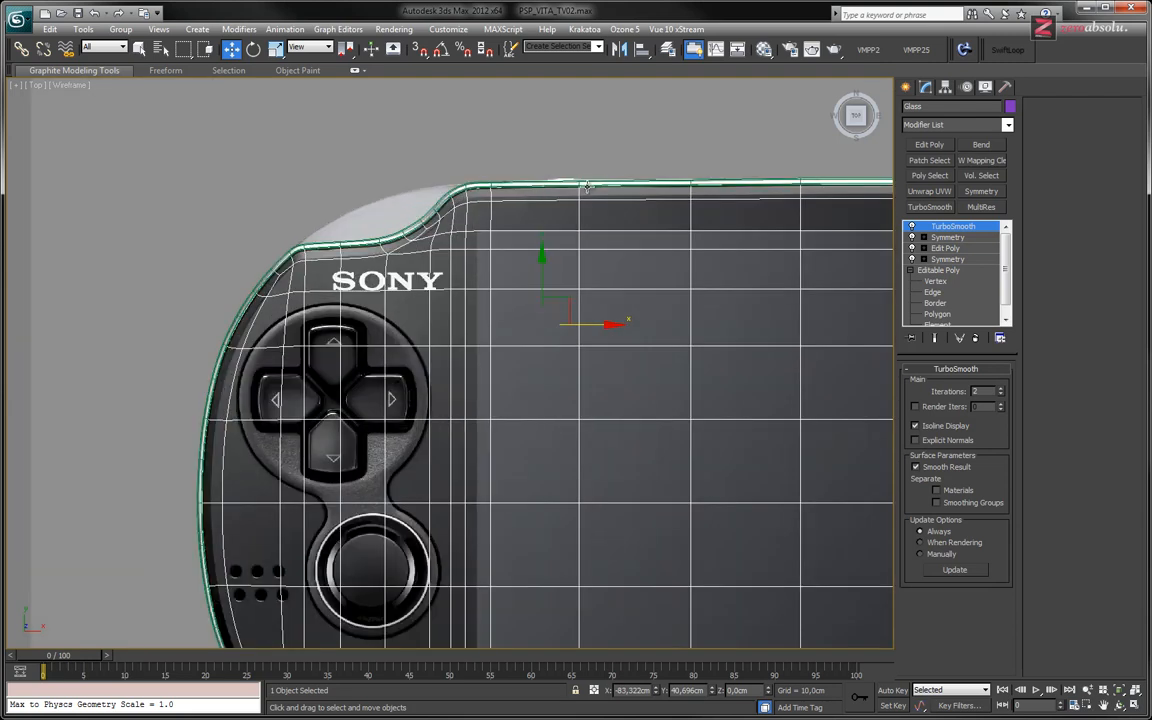
pyautogui.click(535, 183)
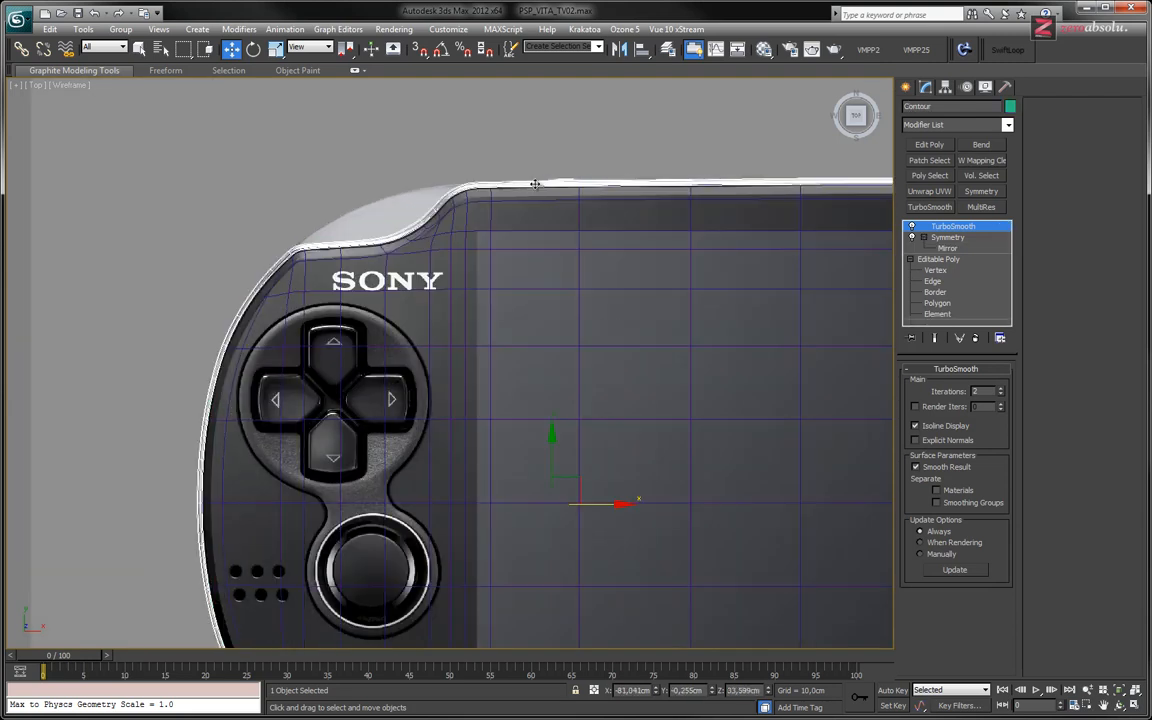
pyautogui.keyDown('alt'); pyautogui.moveTo(338, 282); pyautogui.dragTo(371, 337, button='middle'); pyautogui.keyUp('alt')
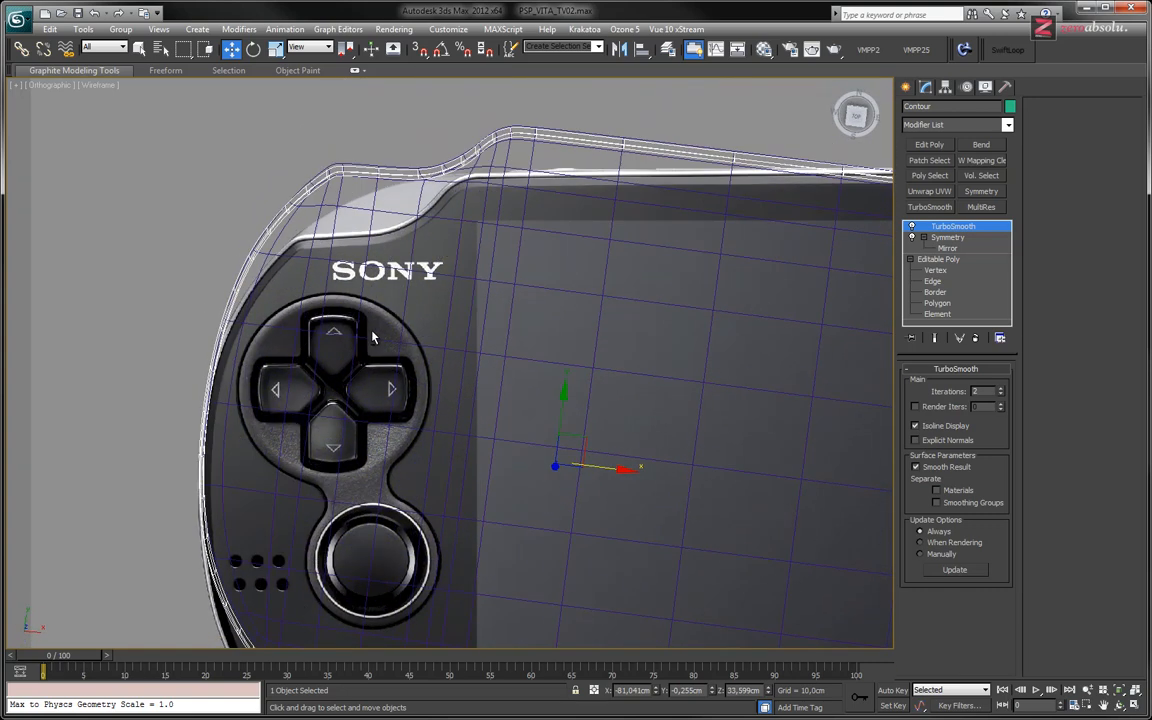
pyautogui.press('t')
pyautogui.press('z')
pyautogui.moveTo(270, 314); pyautogui.dragTo(365, 327, button='middle')
pyautogui.moveTo(239, 332); pyautogui.dragTo(357, 327, button='middle')
pyautogui.scroll(3, 357, 327)
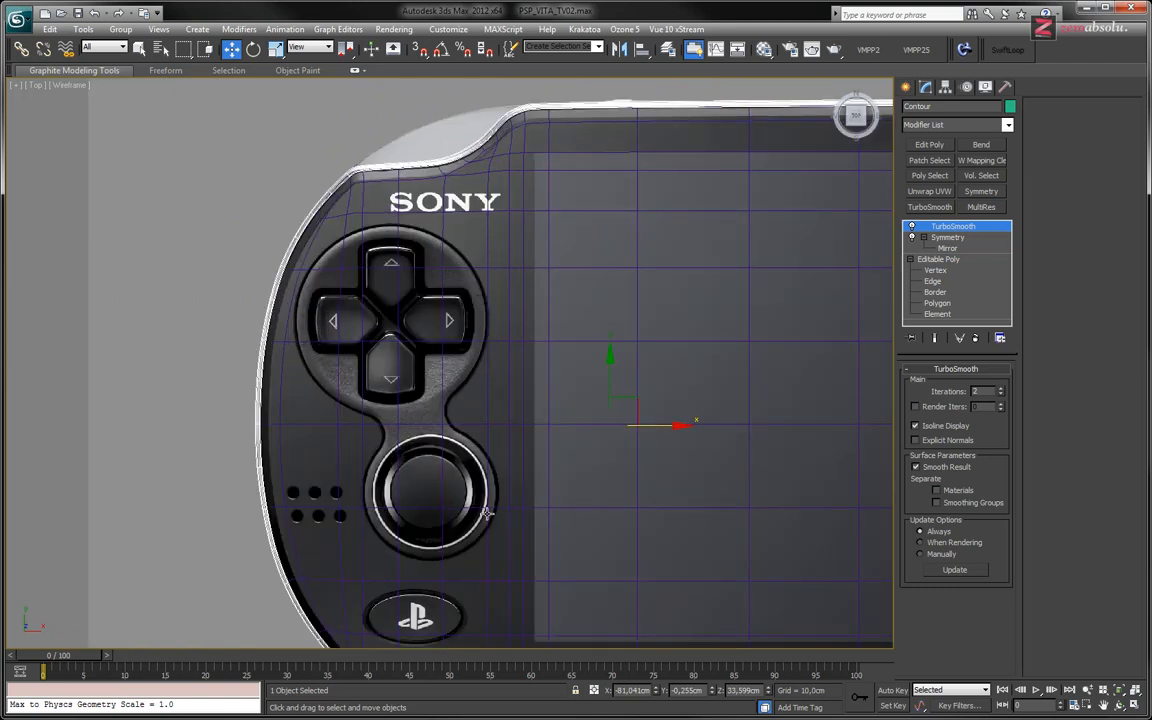
# Select the Glass object and save the scene as PSP_VITA_TV03.max.
pyautogui.hotkey('ctrl', 's')
pyautogui.moveTo(627, 294); pyautogui.dragTo(625, 293)
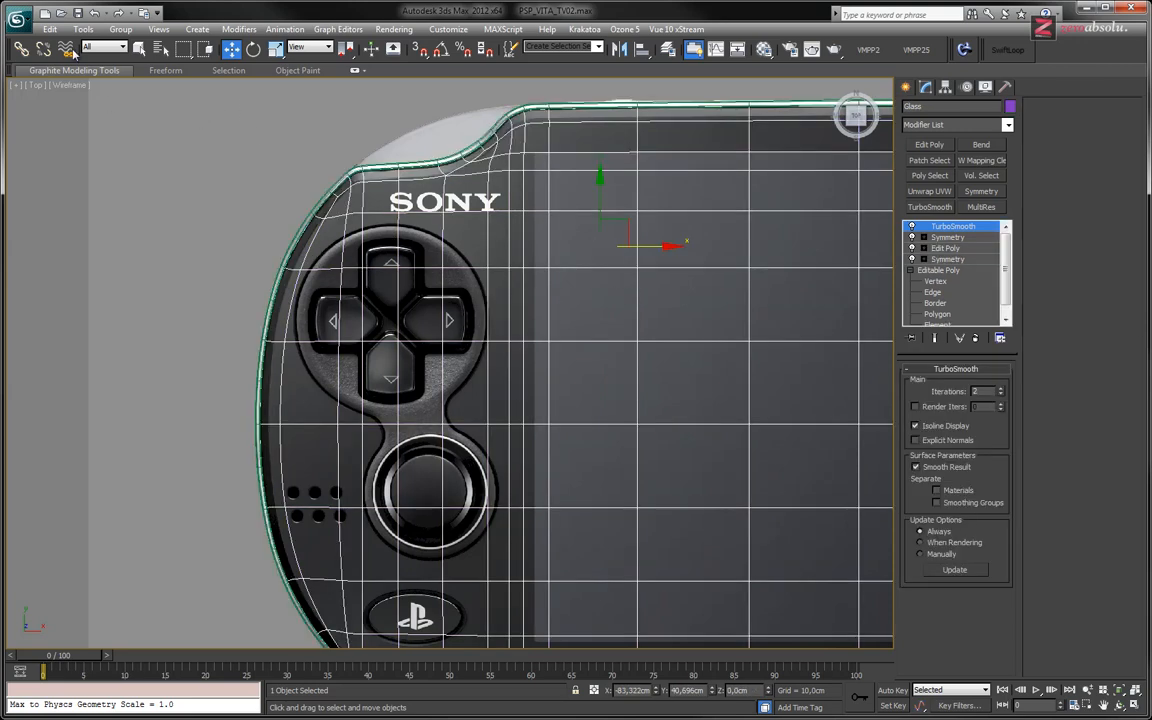
pyautogui.click(16, 18)
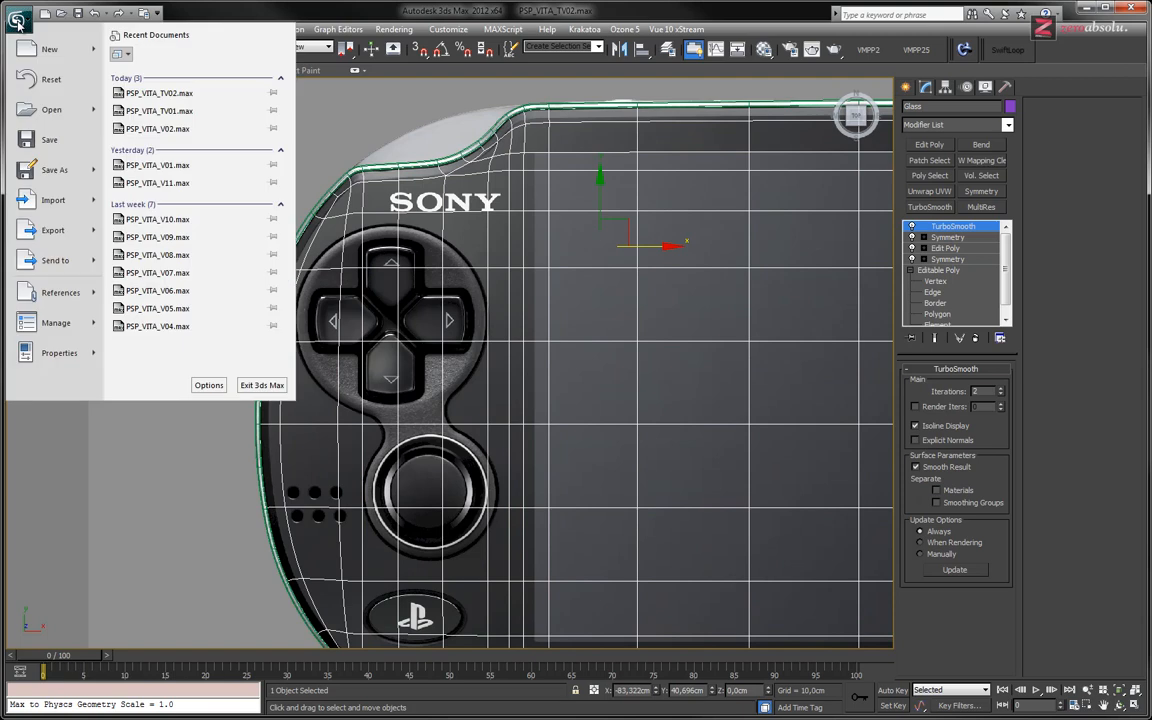
pyautogui.click(54, 171)
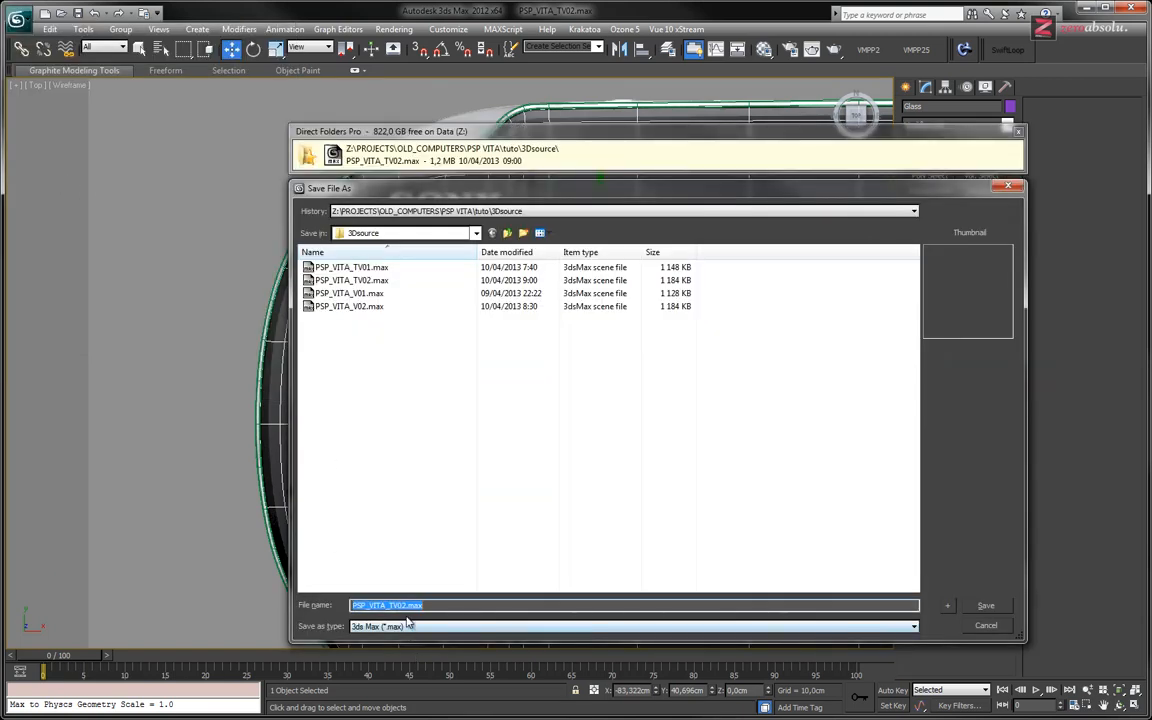
pyautogui.click(406, 606)
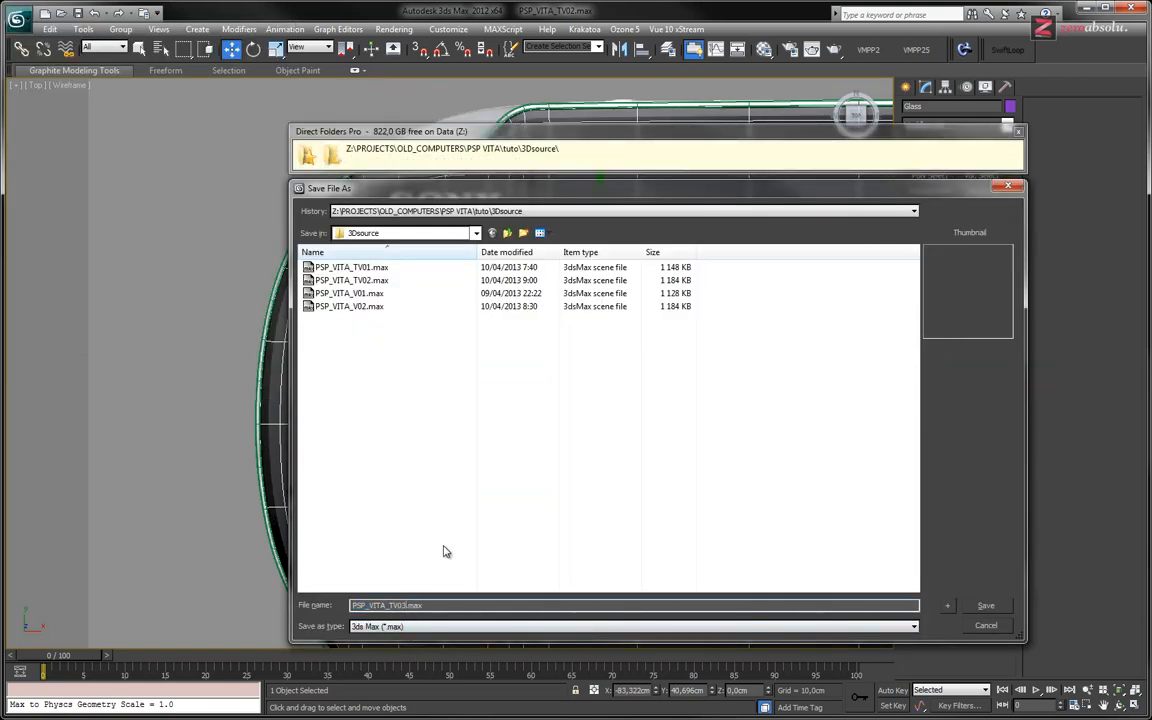
pyautogui.press('Return')
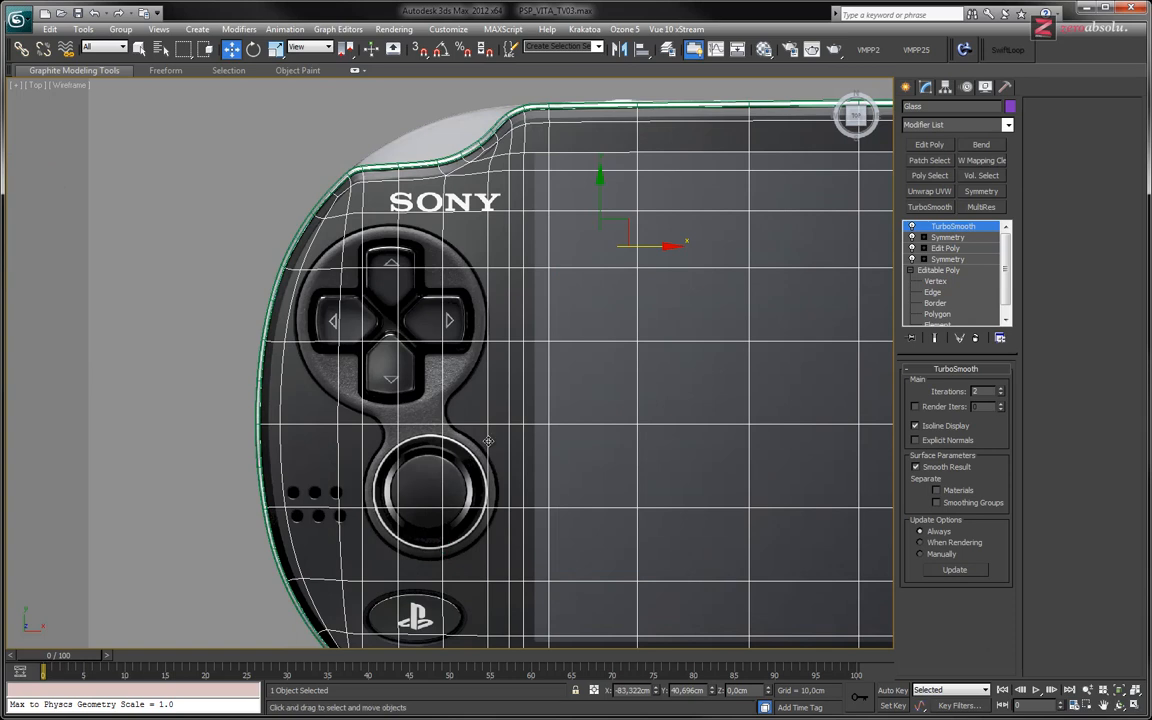
pyautogui.moveTo(532, 396); pyautogui.dragTo(410, 377, button='middle')
pyautogui.scroll(-2, 393, 353)
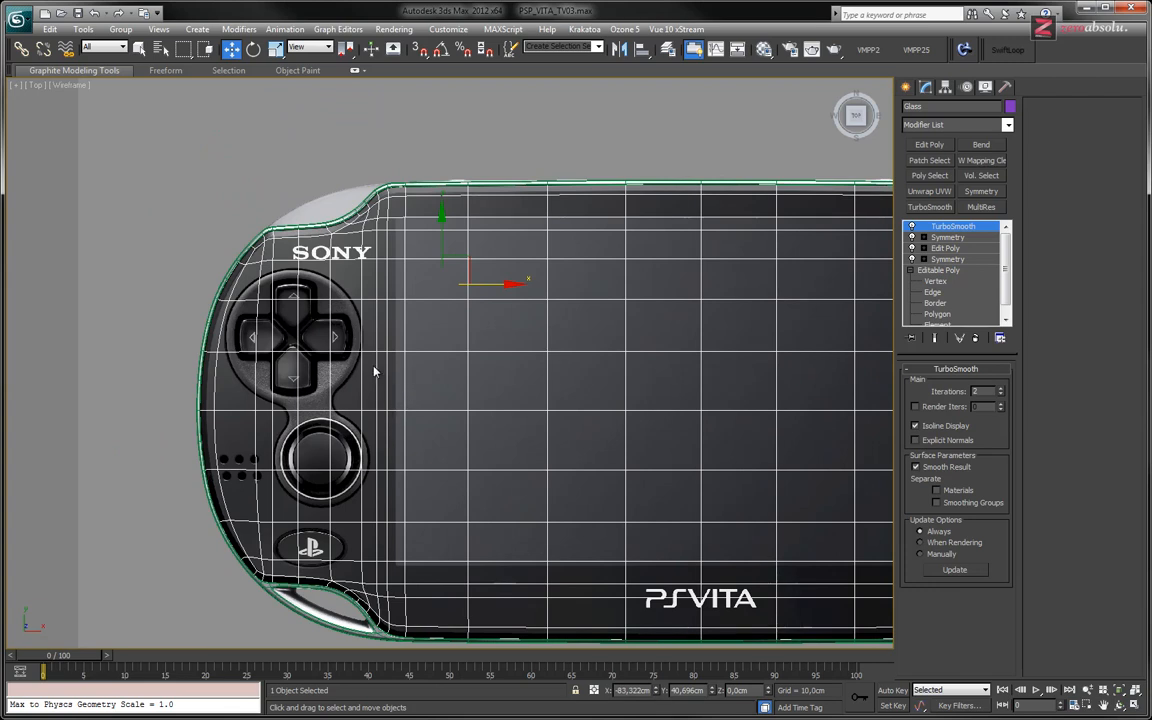
pyautogui.moveTo(376, 384); pyautogui.dragTo(388, 295, button='middle')
pyautogui.moveTo(506, 358); pyautogui.dragTo(464, 323, button='middle')
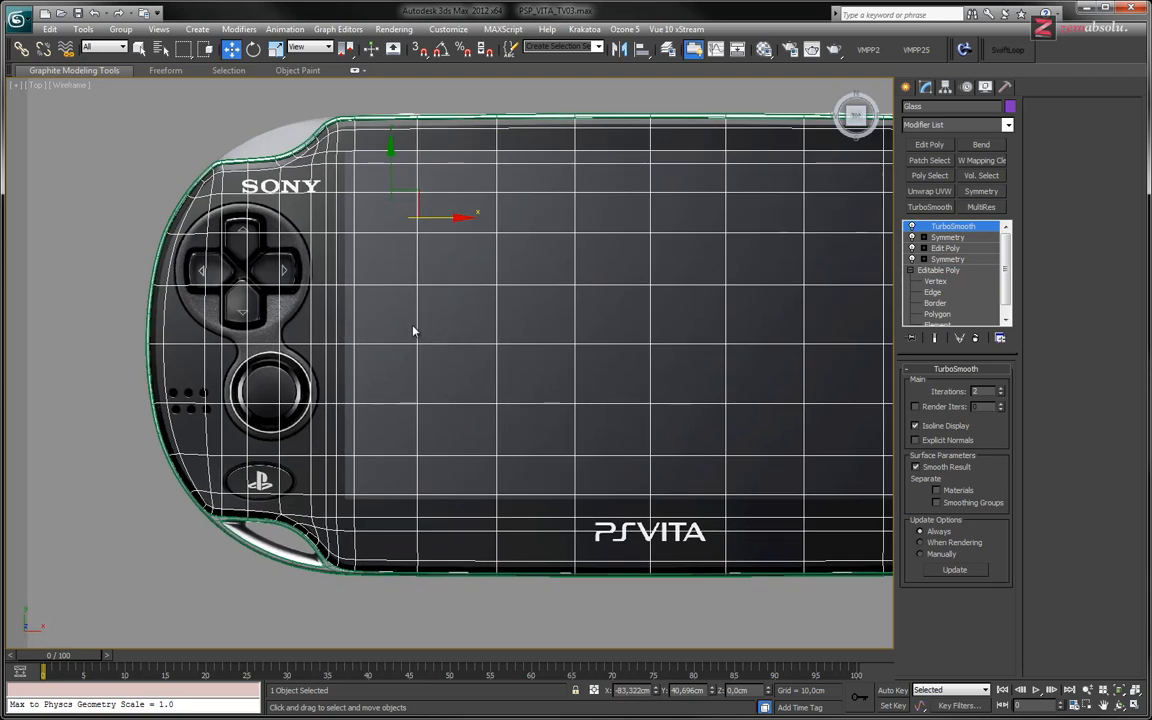
pyautogui.moveTo(414, 329); pyautogui.dragTo(485, 397, button='middle')
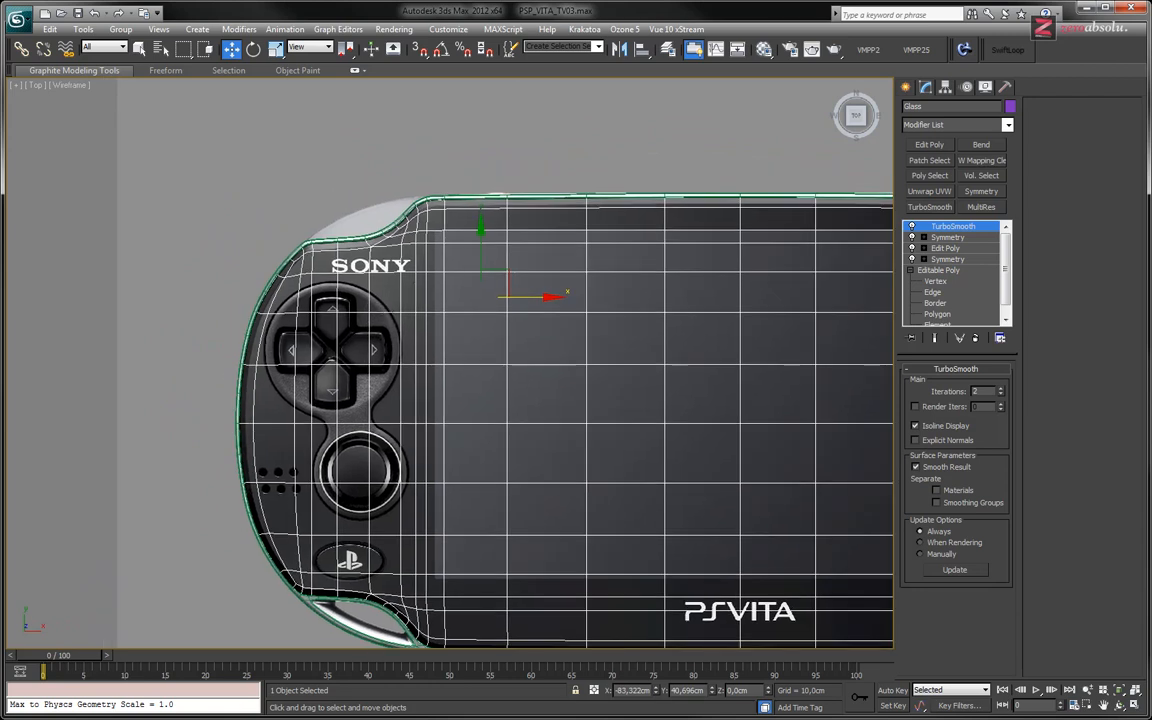
pyautogui.moveTo(573, 371); pyautogui.dragTo(441, 298, button='middle')
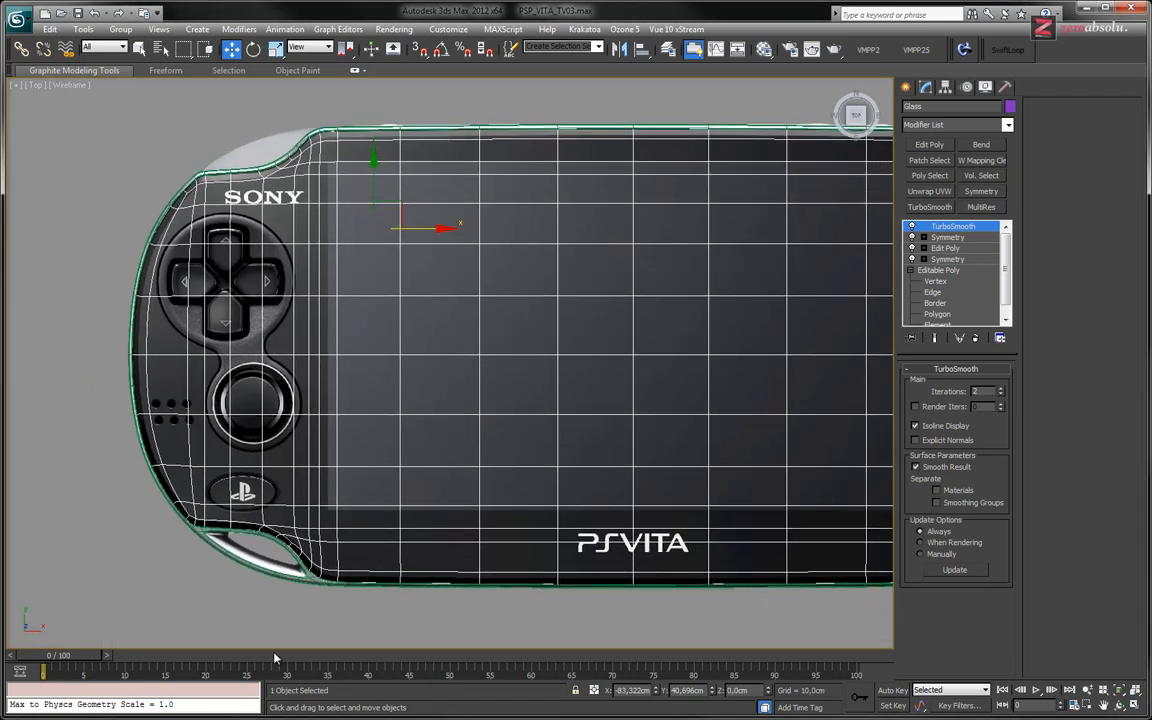
# Switch to the Pale Moon browser and look through the PS Vita reference pictures, ending on 10578PSVITA_Image_01.jpg.
pyautogui.hotkey('alt', 'Tab')
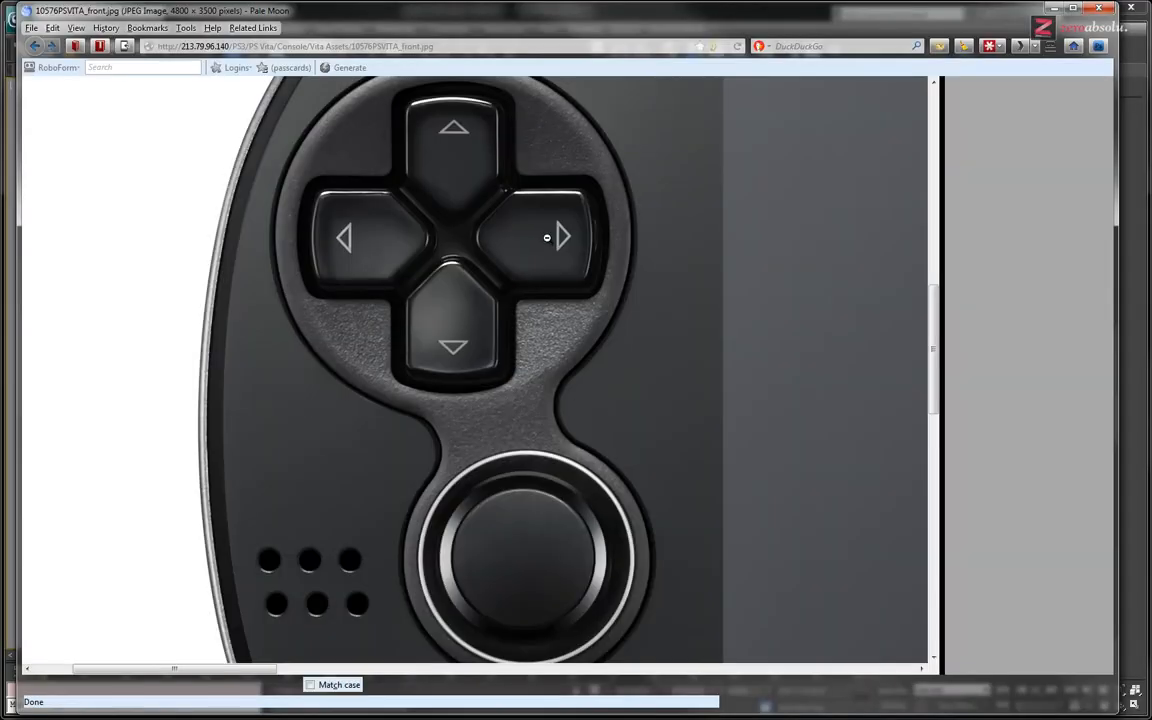
pyautogui.moveTo(547, 238); pyautogui.dragTo(590, 165, button='middle')
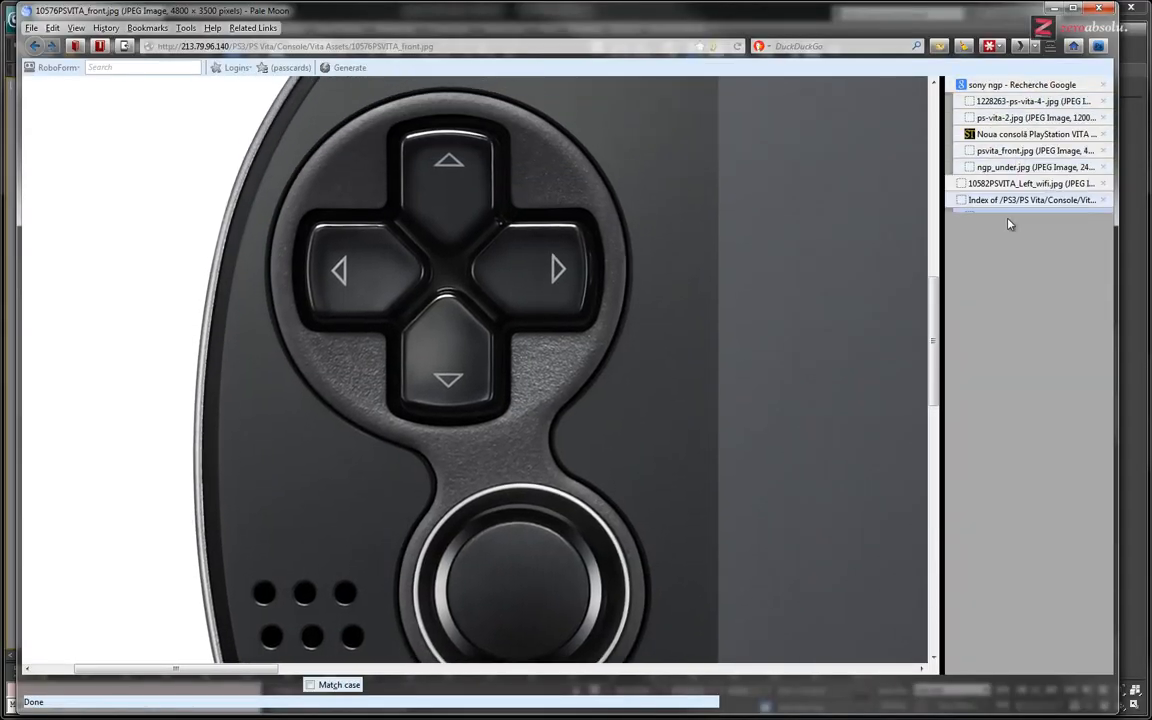
pyautogui.click(1012, 102)
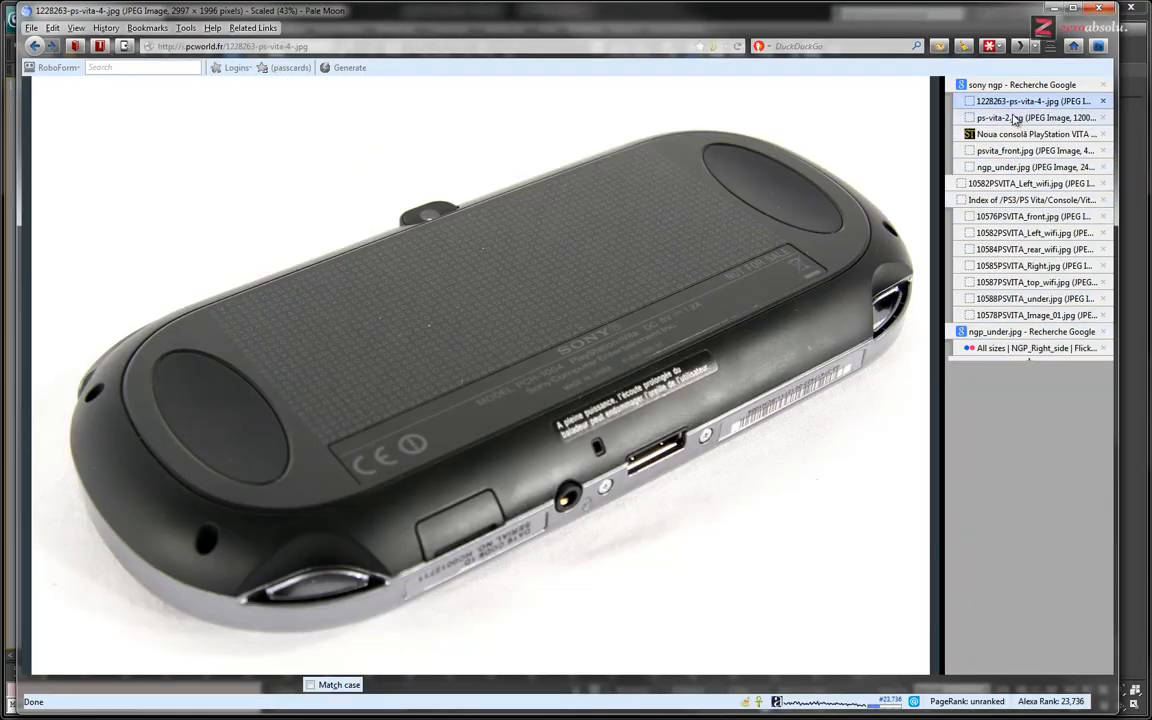
pyautogui.click(1015, 118)
pyautogui.click(1012, 134)
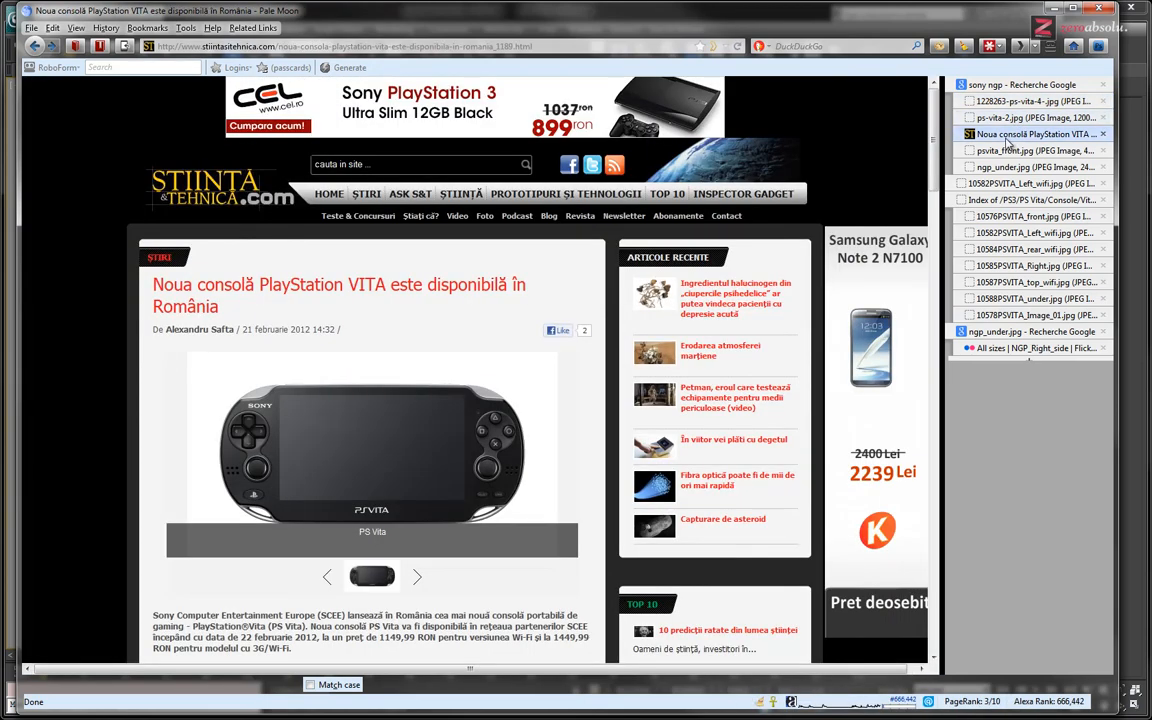
pyautogui.click(1010, 150)
pyautogui.click(1008, 167)
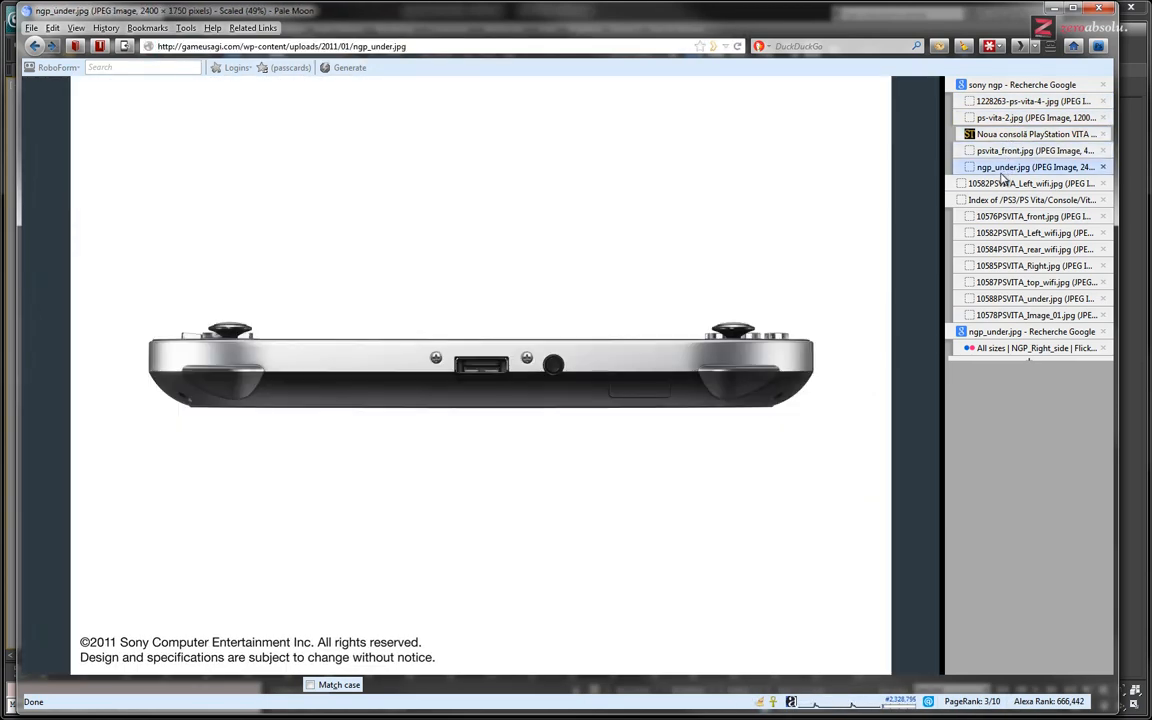
pyautogui.click(1008, 184)
pyautogui.click(1006, 200)
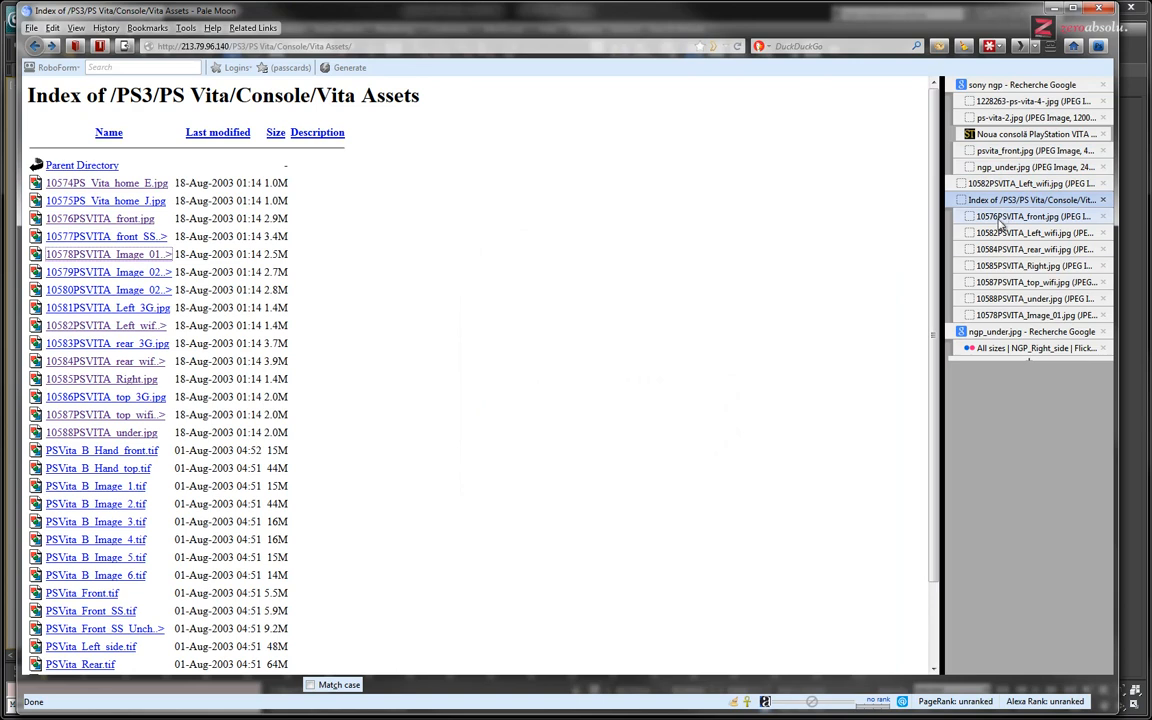
pyautogui.click(1007, 315)
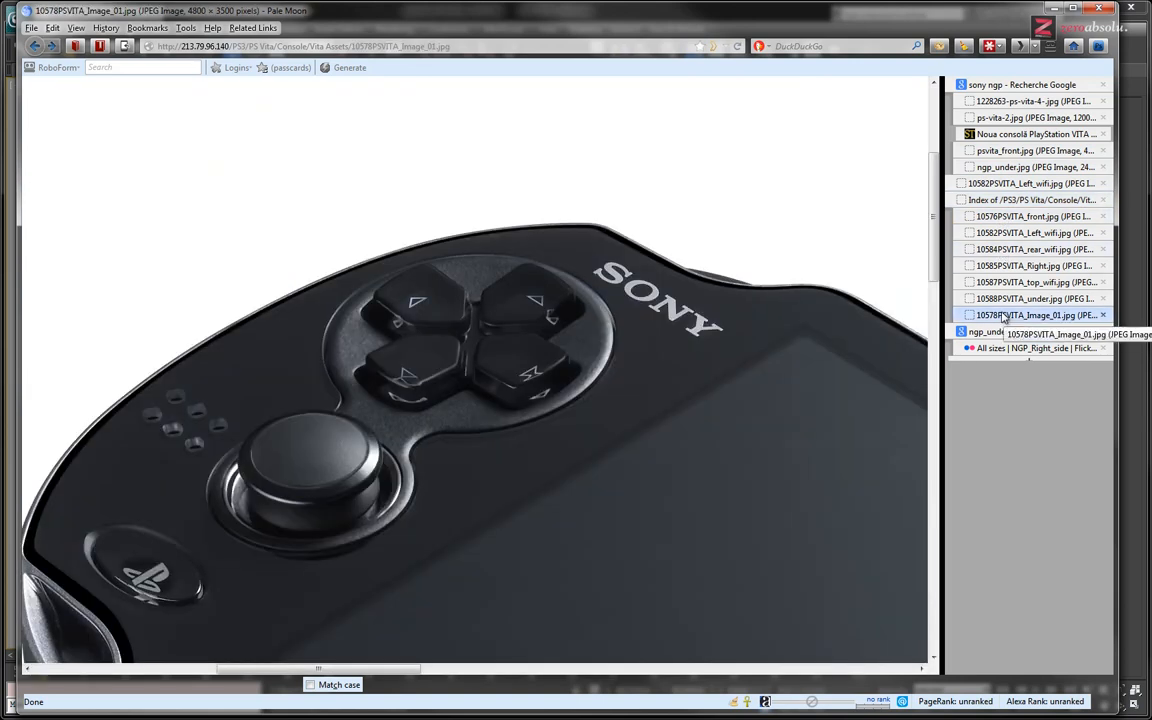
# Examine the D-pad and analog stick up close in the perspective photo, and compare them with 10576PSVITA_front.jpg.
pyautogui.click(355, 371)
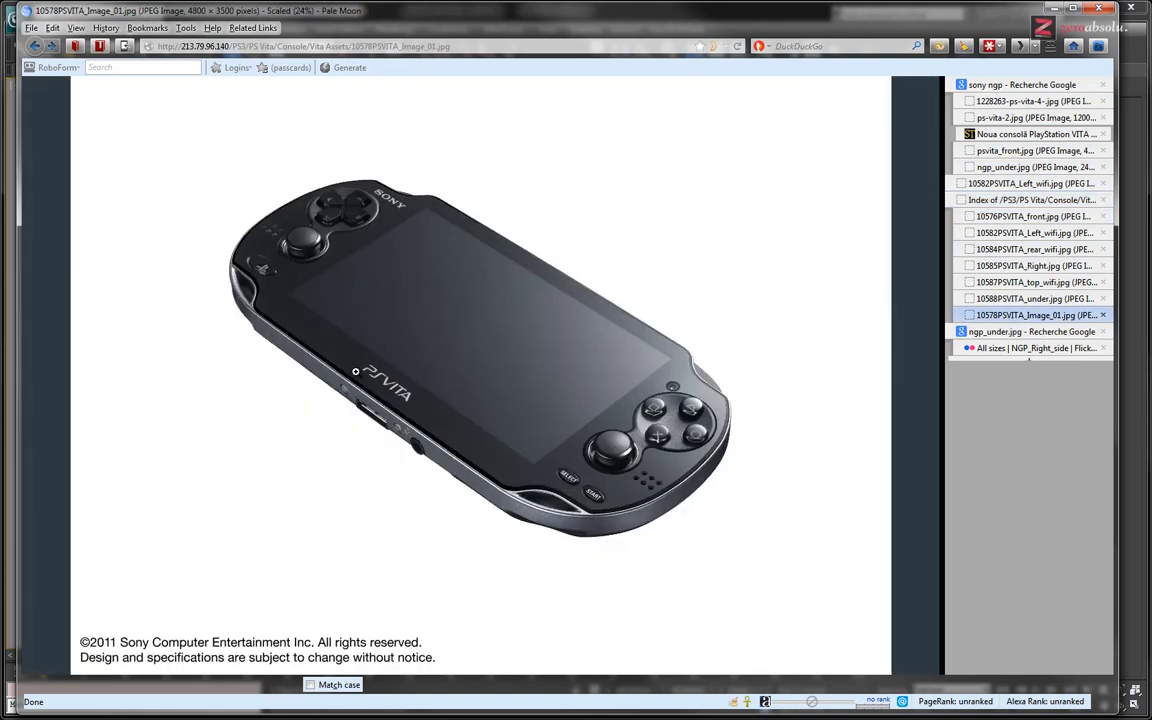
pyautogui.click(307, 246)
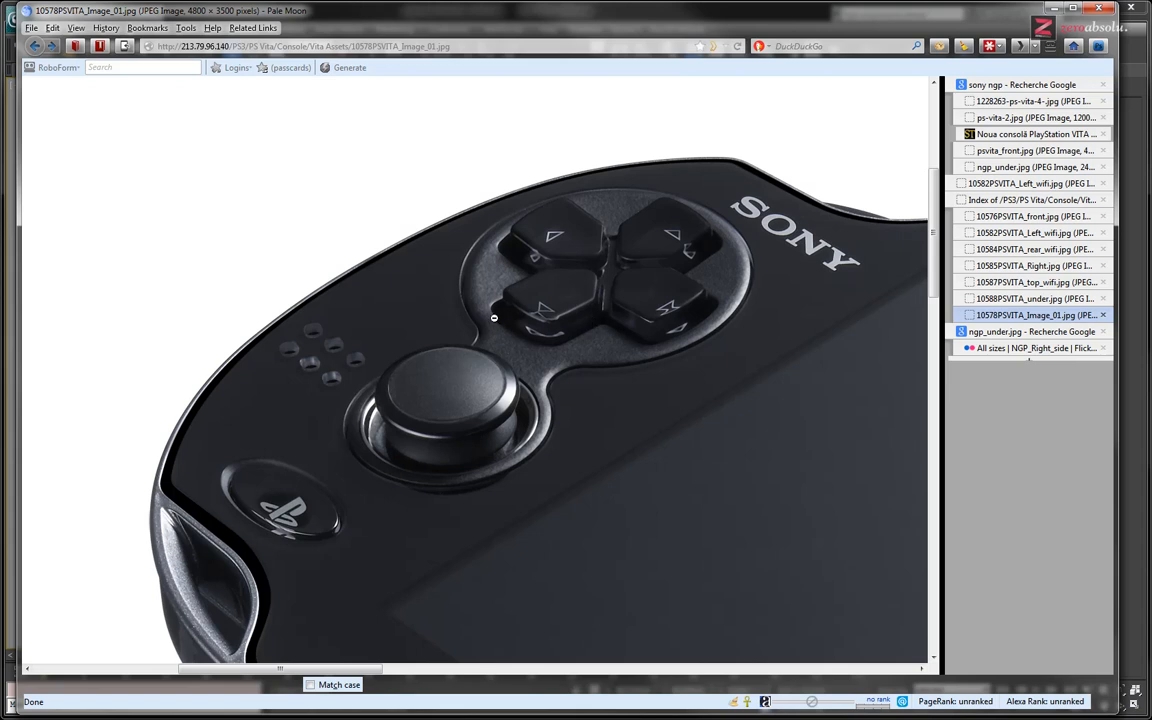
pyautogui.keyDown('ctrl'); pyautogui.scroll(5, 491, 302); pyautogui.keyUp('ctrl')
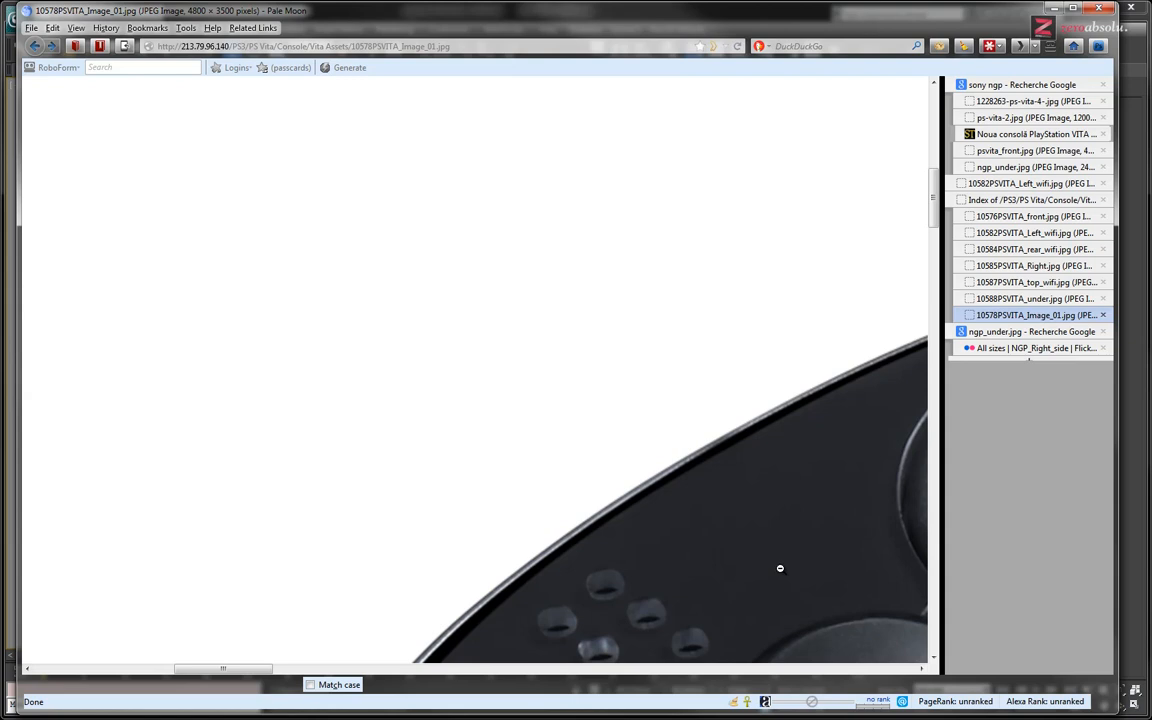
pyautogui.middleClick(679, 374)
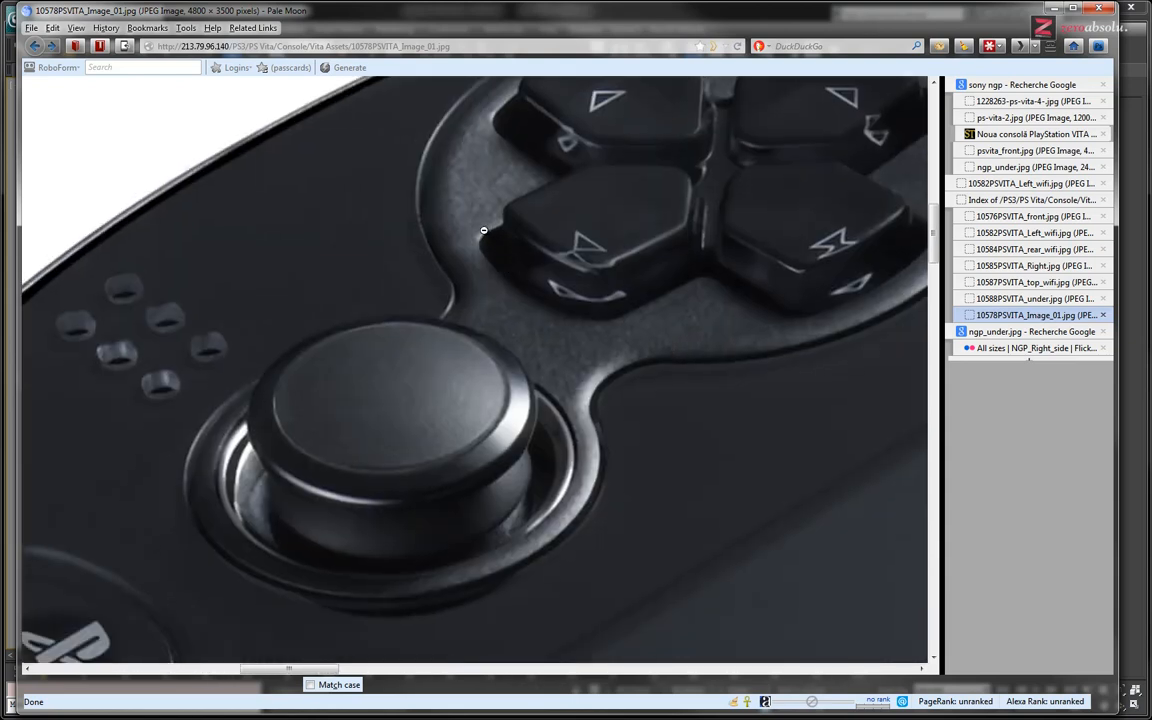
pyautogui.middleClick(595, 240)
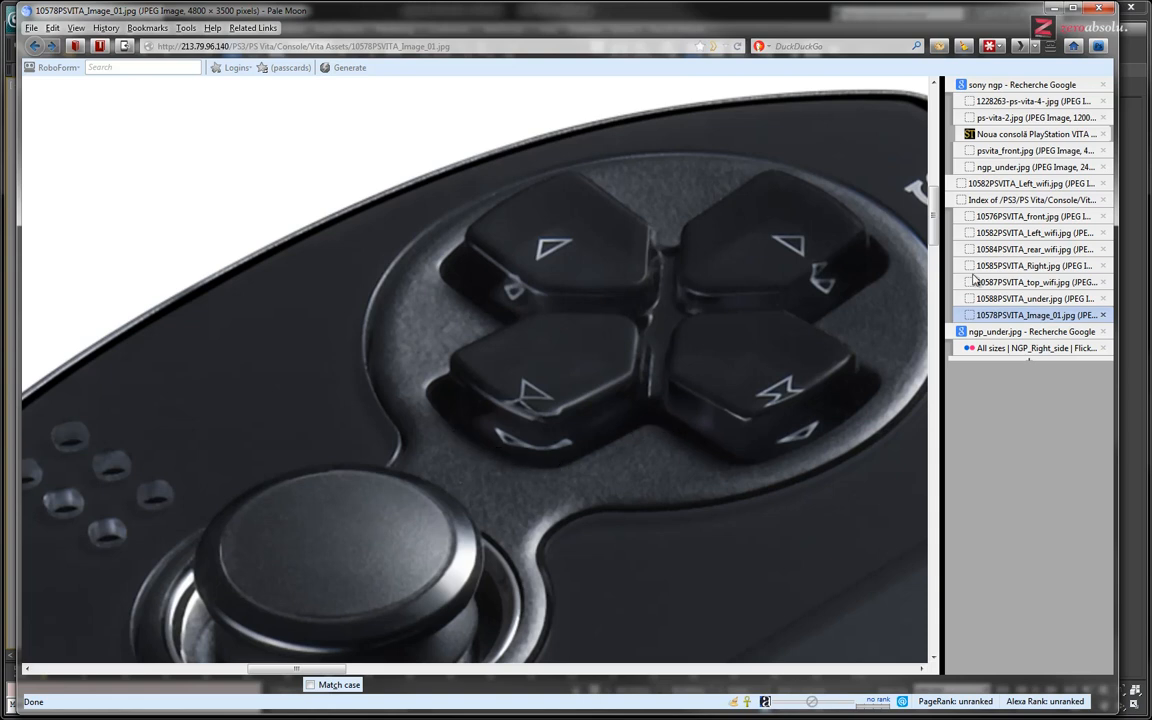
pyautogui.click(1020, 217)
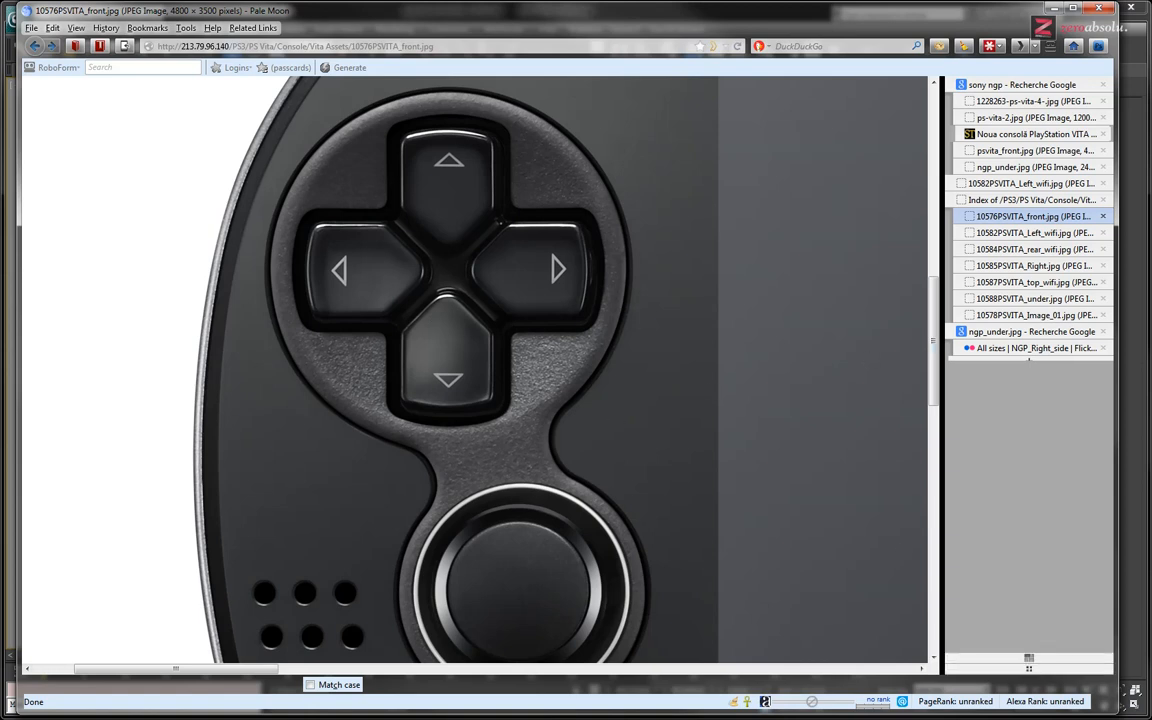
# Switch to 3ds Max and create a 4-sided cylinder beside the console, with 1 height segment, radius about 42.9 cm and height about 41.4 cm.
pyautogui.click(1134, 542)
pyautogui.moveTo(579, 323); pyautogui.dragTo(514, 352, button='middle')
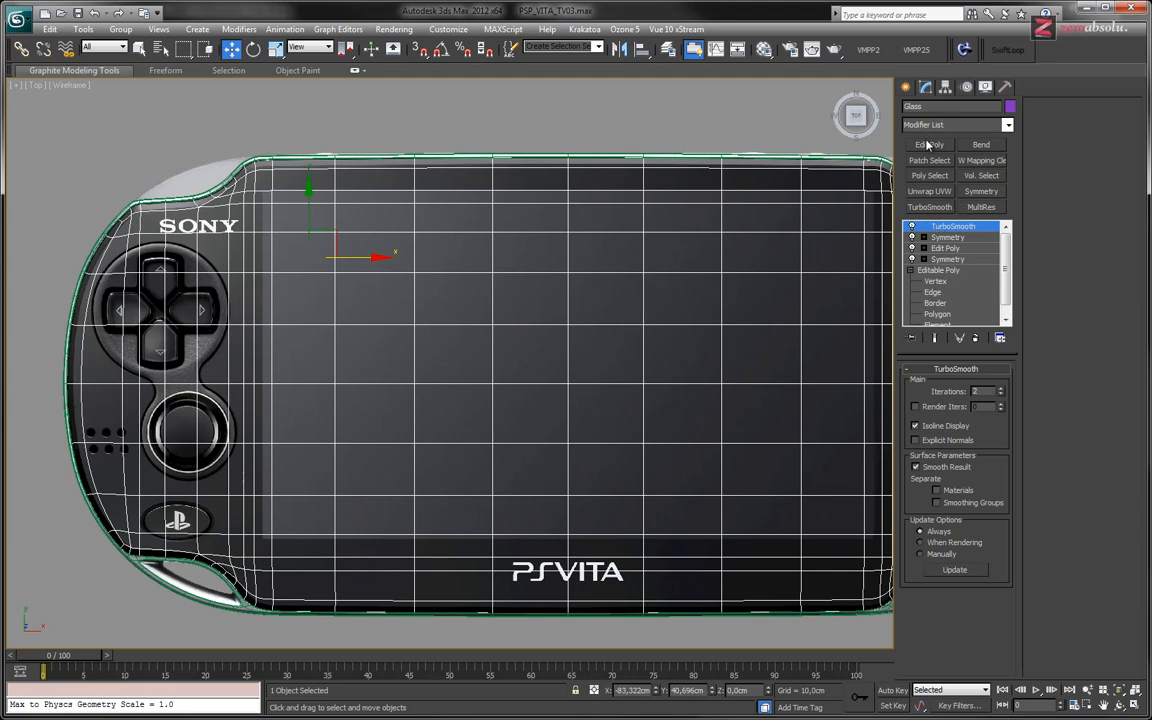
pyautogui.click(907, 88)
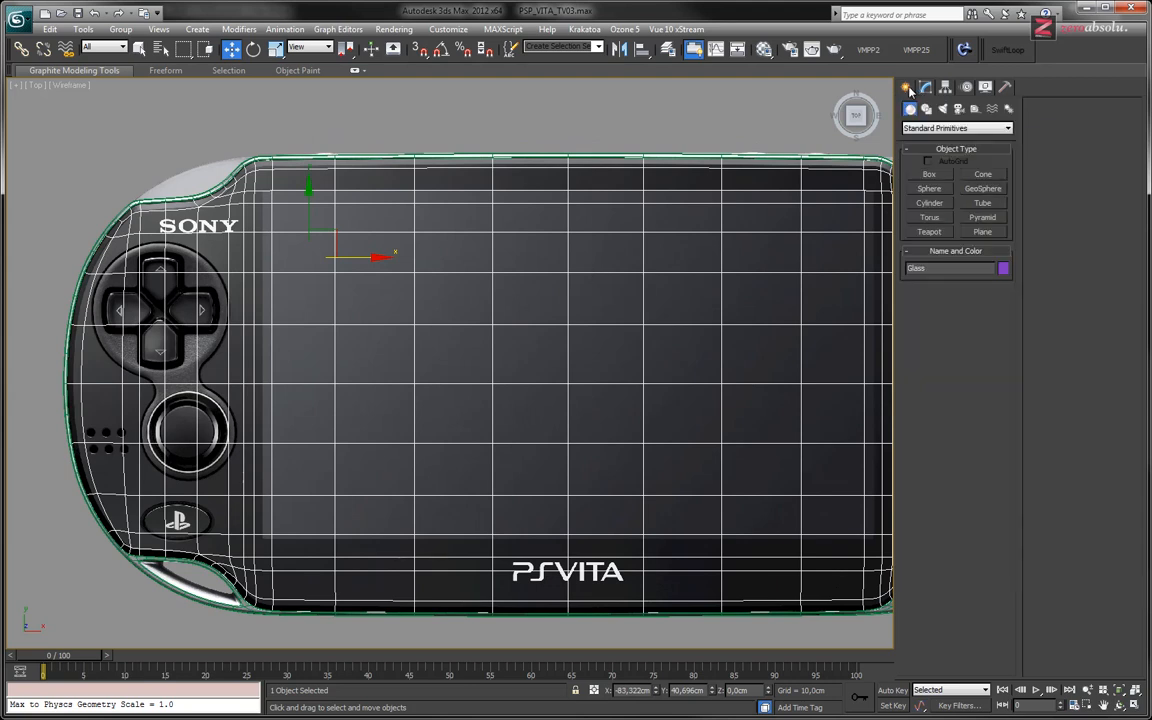
pyautogui.click(929, 203)
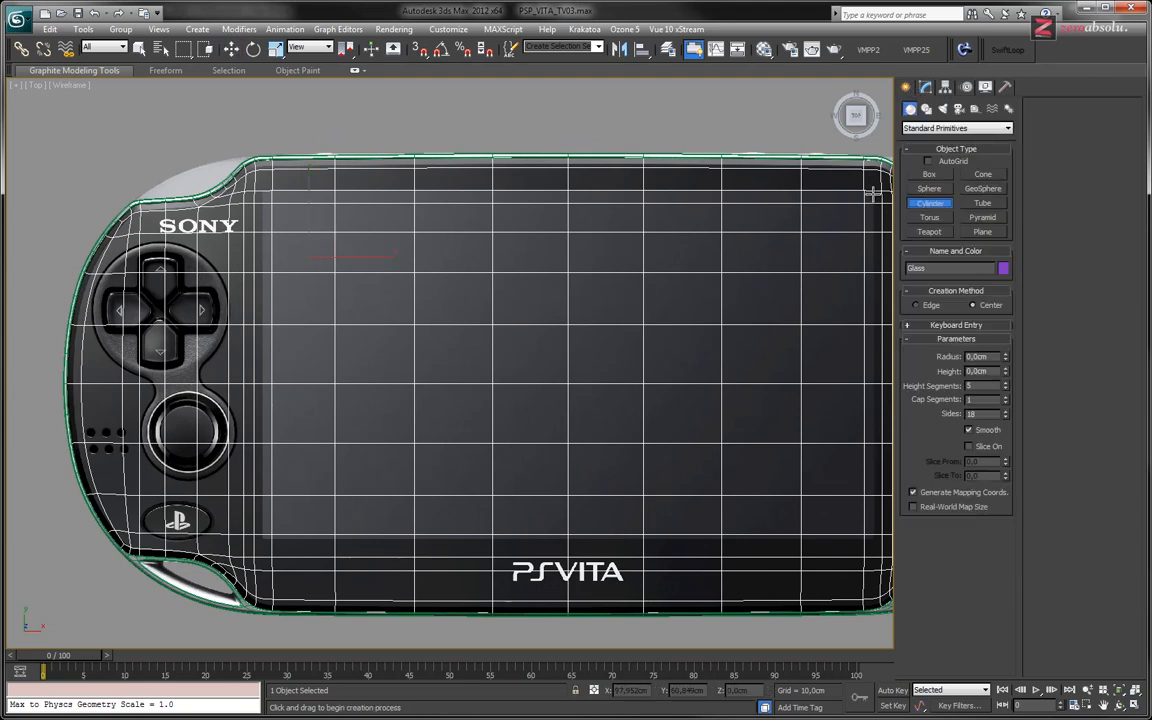
pyautogui.rightClick(1005, 386)
pyautogui.moveTo(1005, 414); pyautogui.dragTo(1009, 452)
pyautogui.moveTo(763, 369); pyautogui.dragTo(108, 337, button='middle')
pyautogui.moveTo(545, 319); pyautogui.dragTo(632, 422)
pyautogui.click(635, 292)
pyautogui.keyDown('alt'); pyautogui.moveTo(621, 427); pyautogui.dragTo(623, 347, button='middle'); pyautogui.keyUp('alt')
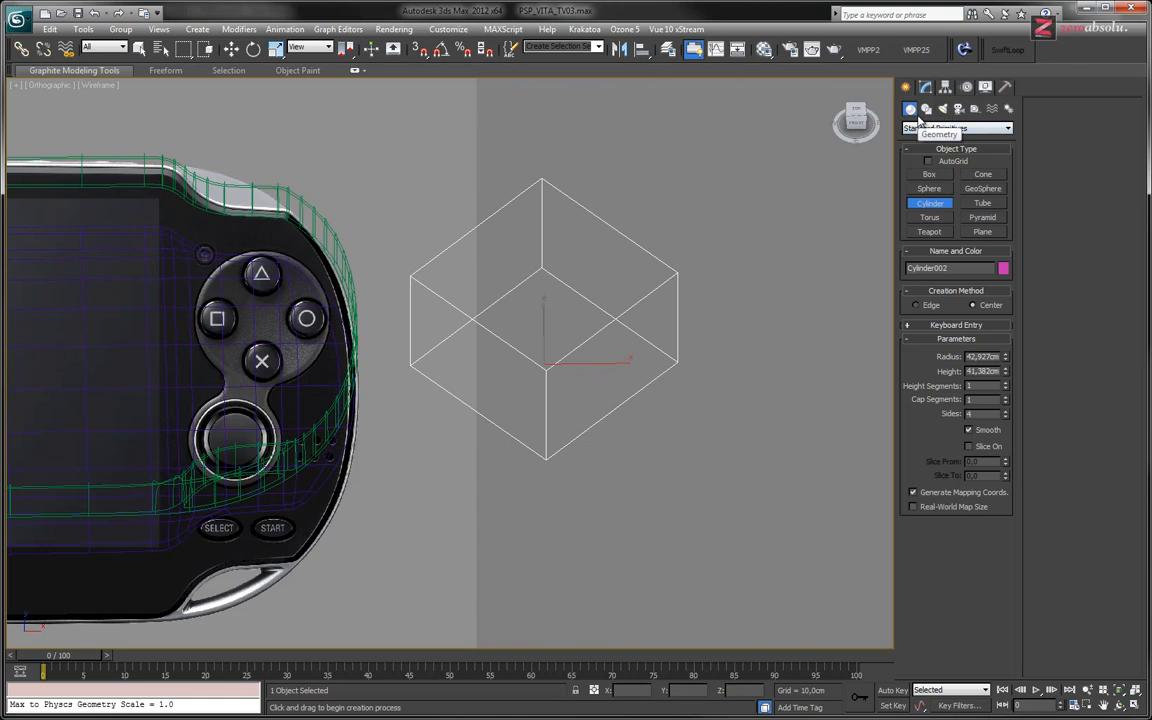
# Apply a TurboSmooth modifier with 2 iterations to the new cylinder.
pyautogui.keyDown('alt'); pyautogui.moveTo(617, 285); pyautogui.dragTo(617, 311, button='middle'); pyautogui.keyUp('alt')
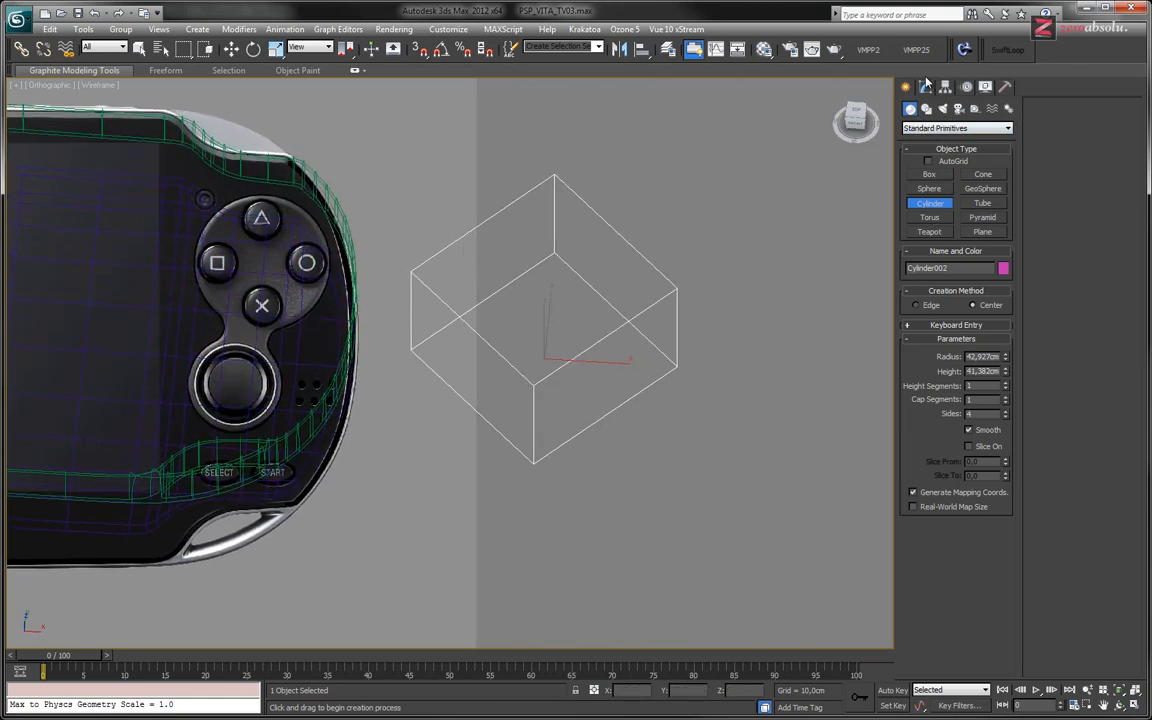
pyautogui.press('w')
pyautogui.click(930, 207)
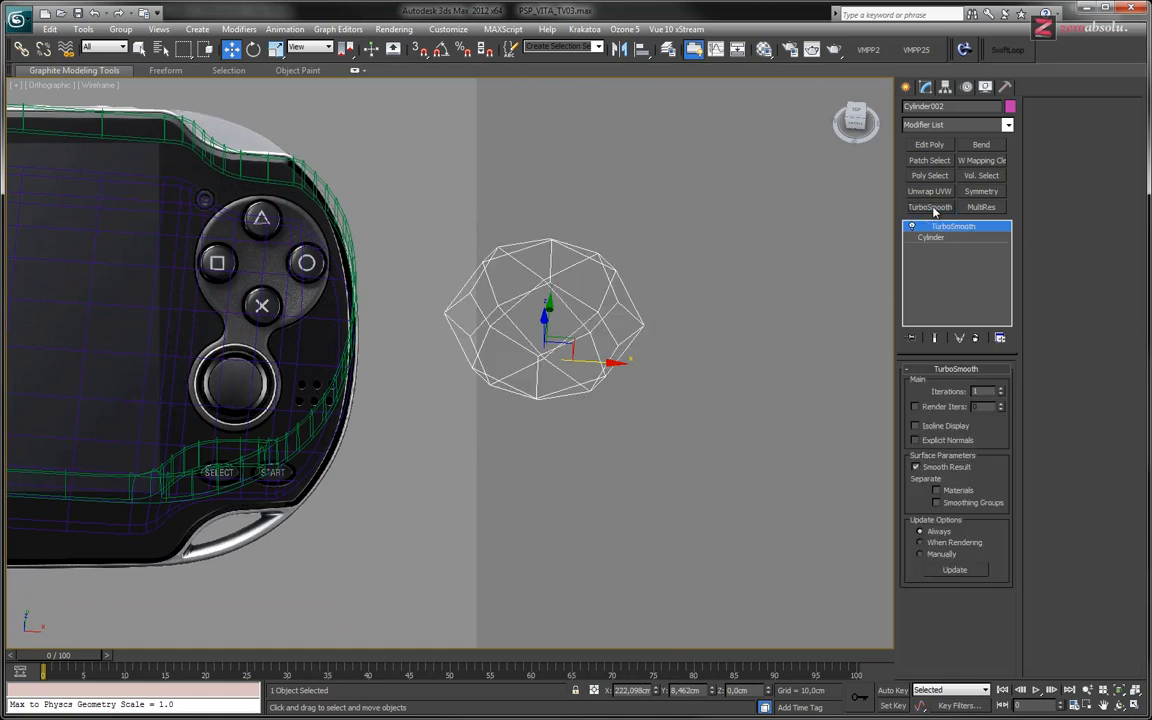
pyautogui.click(1001, 389)
pyautogui.keyDown('alt'); pyautogui.moveTo(556, 386); pyautogui.dragTo(558, 432, button='middle'); pyautogui.keyUp('alt')
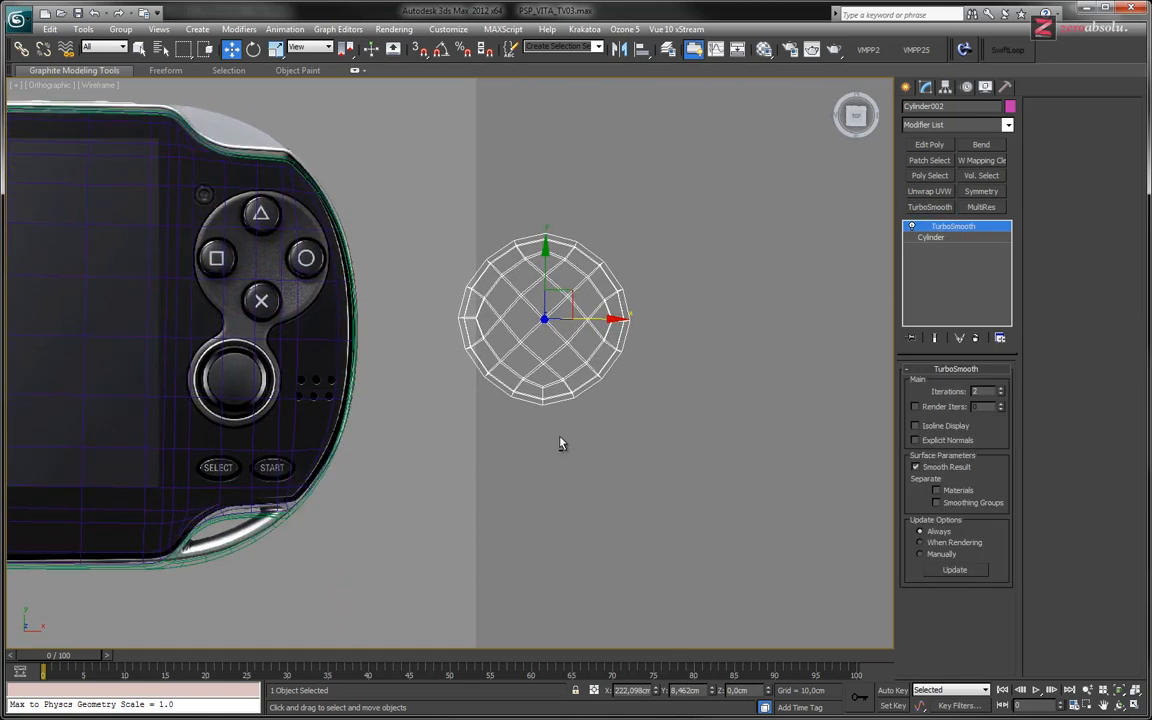
# Display the smoothed cylinder shaded in the top view and raise its TurboSmooth iterations to 4.
pyautogui.press('t')
pyautogui.press('z')
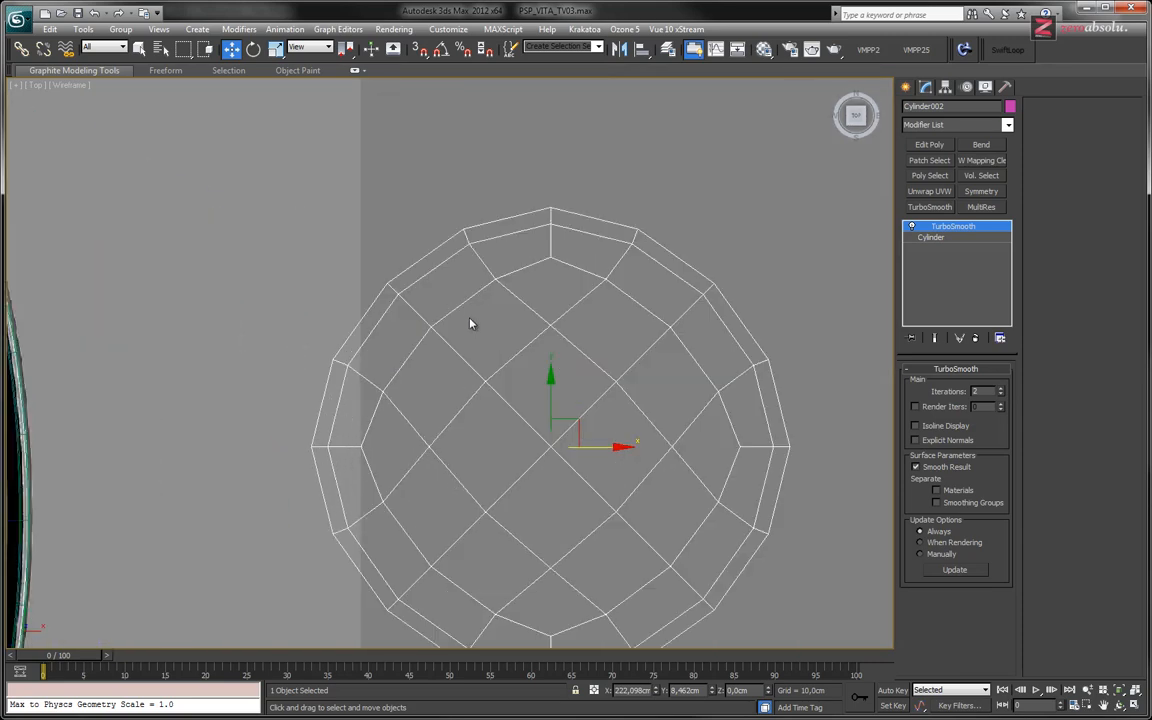
pyautogui.scroll(-3, 496, 352)
pyautogui.moveTo(496, 352); pyautogui.dragTo(482, 316, button='middle')
pyautogui.press('F3')
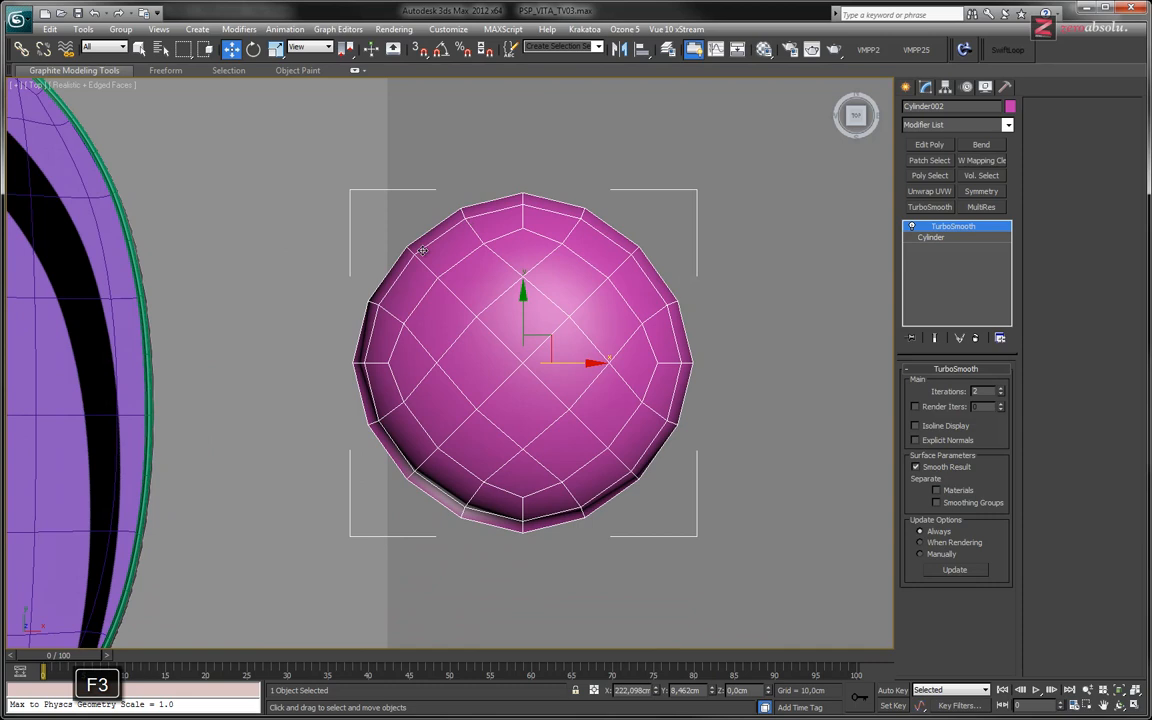
pyautogui.click(1000, 389)
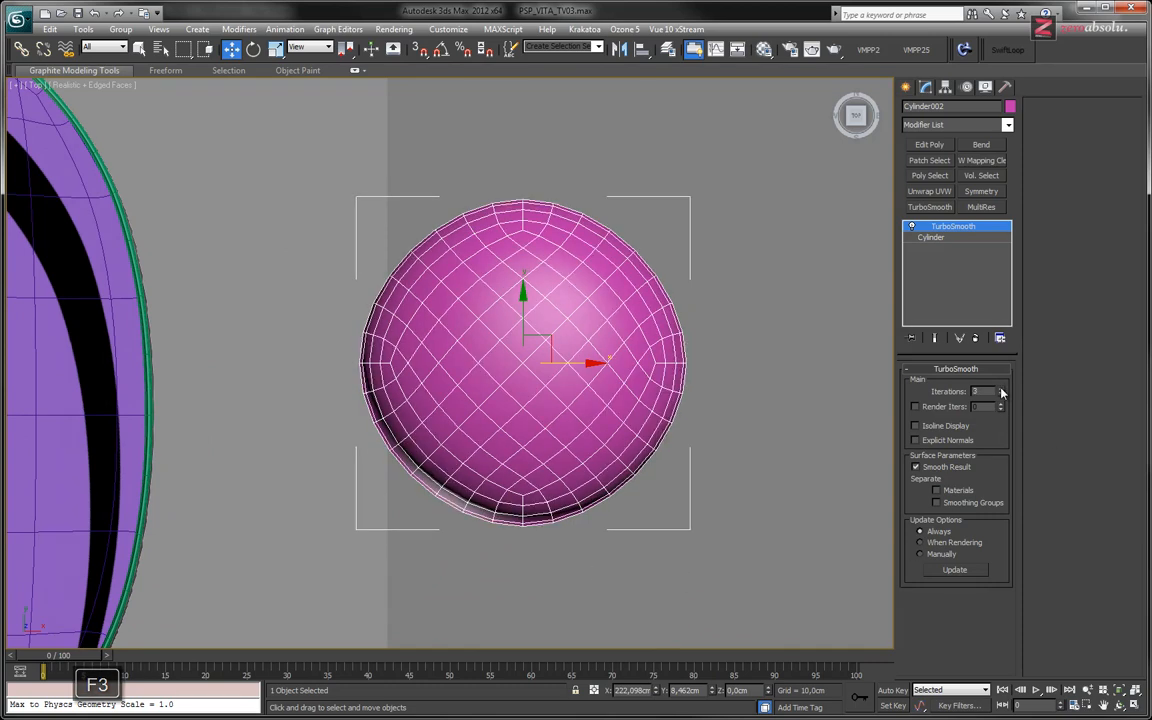
pyautogui.click(1000, 389)
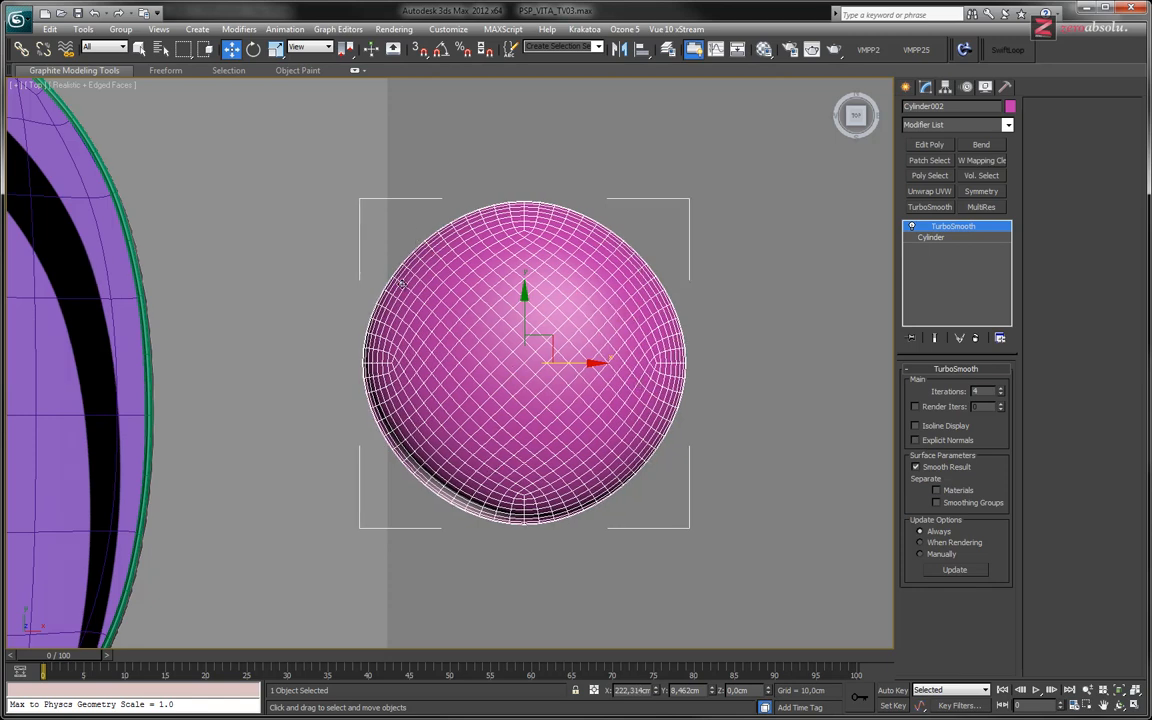
# Insert an Edit Poly modifier beneath TurboSmooth and add edge loops near the cylinder's top and bottom edges with SwiftLoop.
pyautogui.keyDown('alt'); pyautogui.moveTo(578, 394); pyautogui.dragTo(636, 440, button='middle'); pyautogui.keyUp('alt')
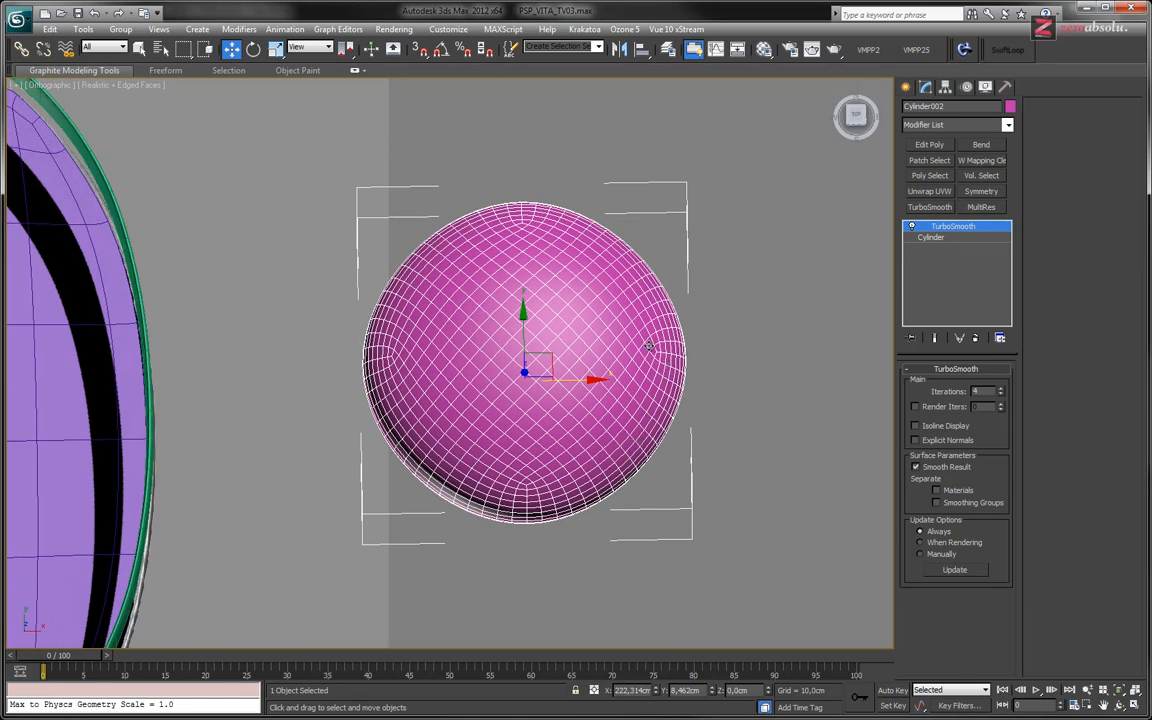
pyautogui.keyDown('alt'); pyautogui.moveTo(563, 338); pyautogui.dragTo(561, 347, button='middle'); pyautogui.keyUp('alt')
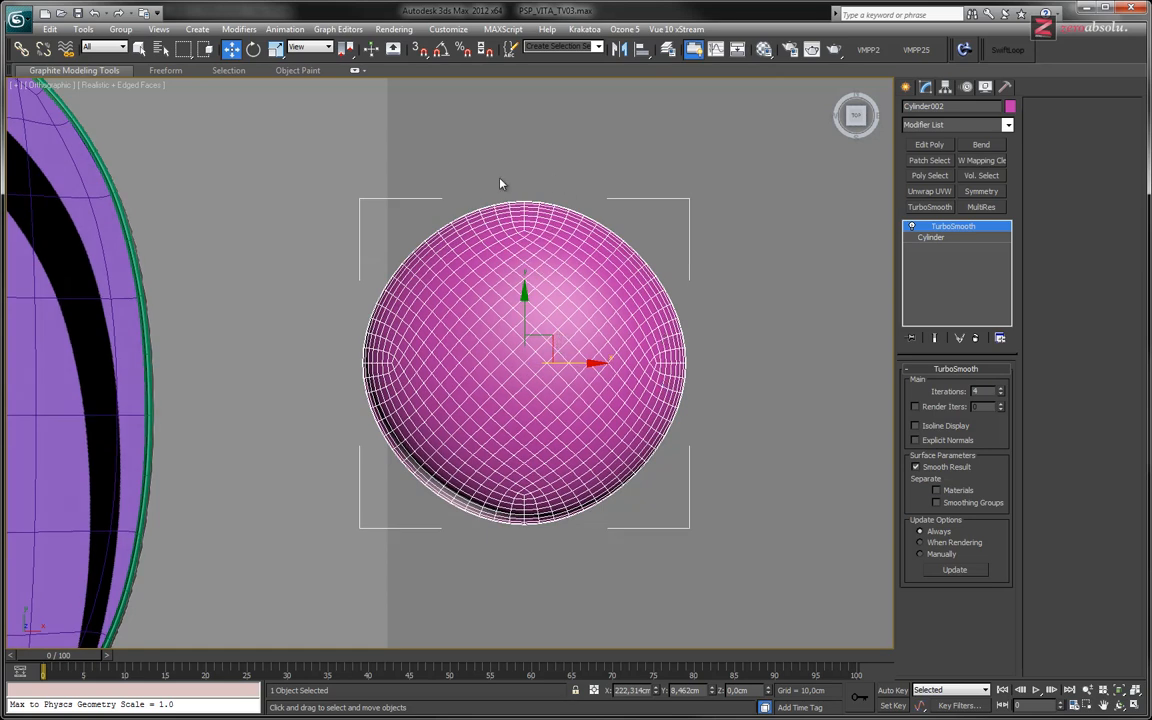
pyautogui.scroll(5, 510, 252)
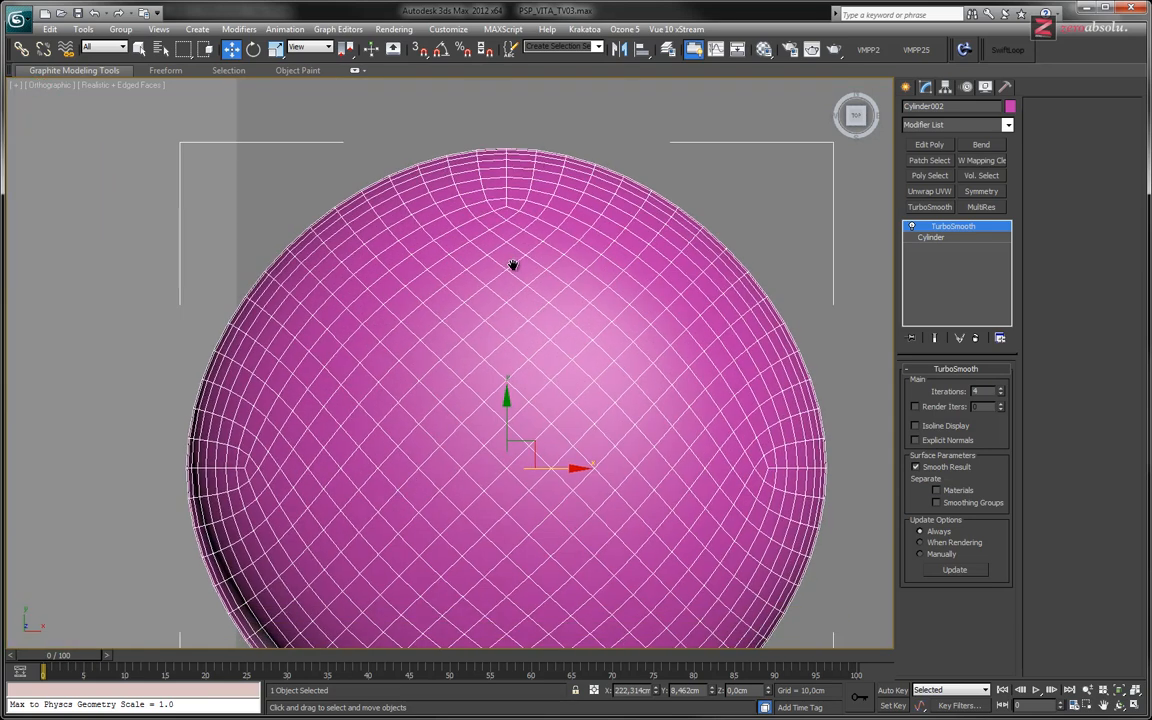
pyautogui.scroll(-2, 508, 258)
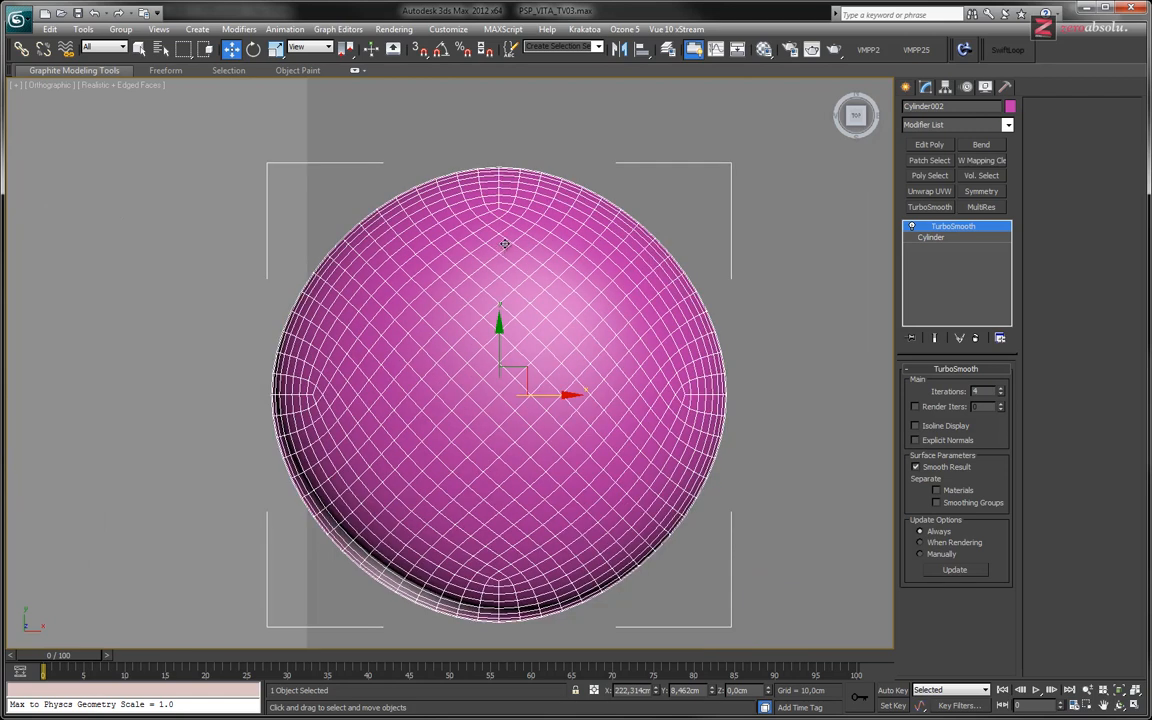
pyautogui.keyDown('alt'); pyautogui.moveTo(565, 394); pyautogui.dragTo(566, 335, button='middle'); pyautogui.keyUp('alt')
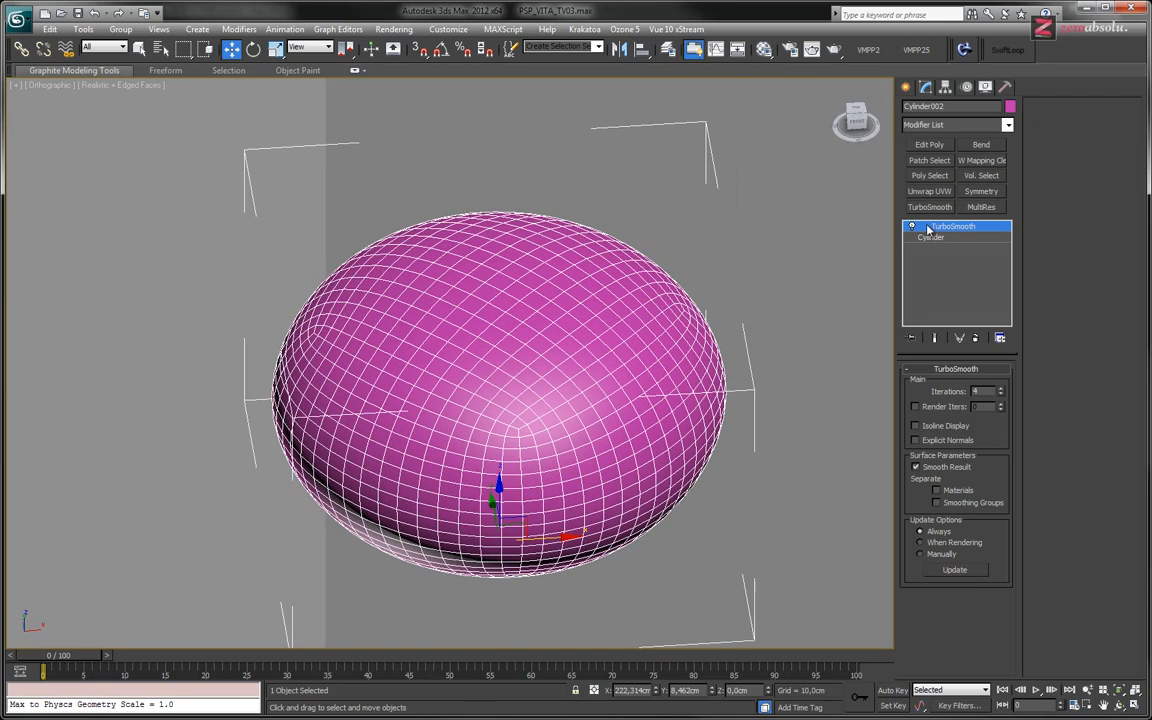
pyautogui.click(929, 238)
pyautogui.click(929, 144)
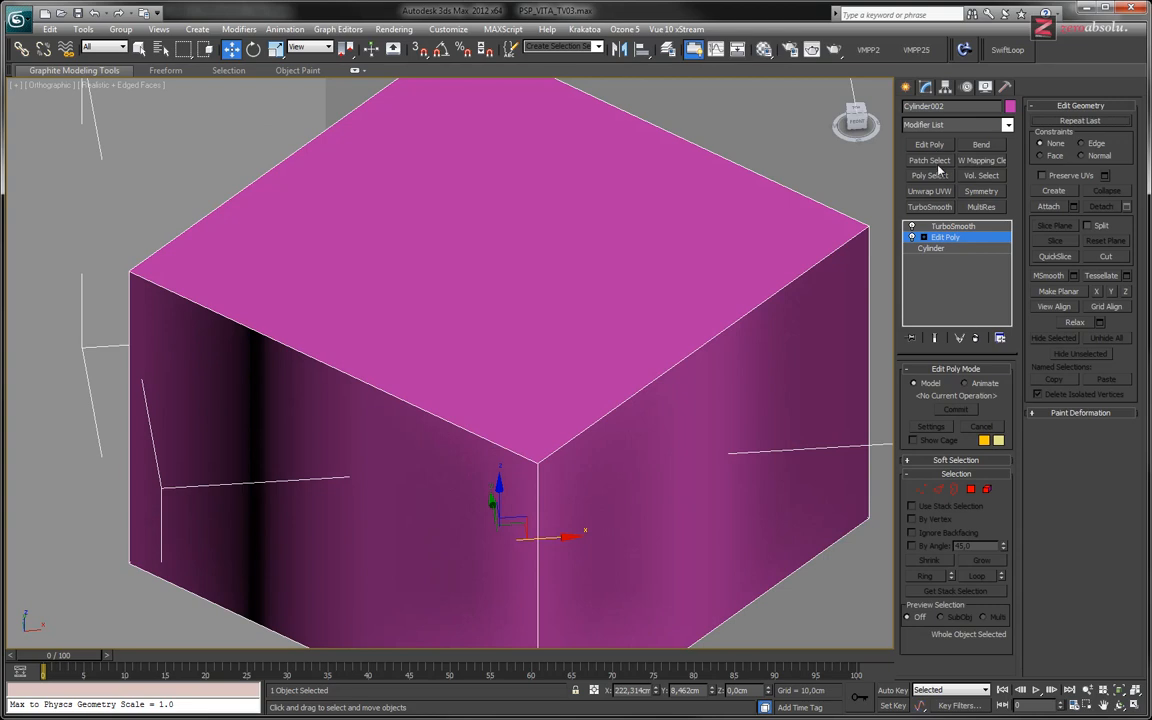
pyautogui.click(1007, 49)
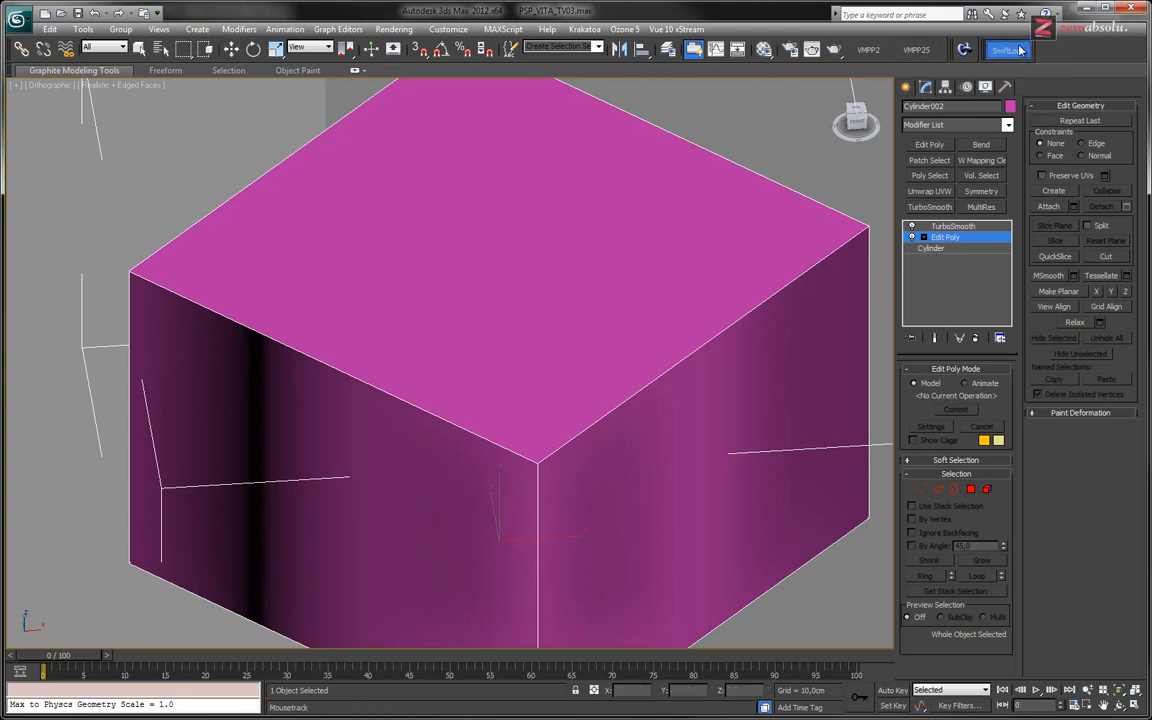
pyautogui.click(866, 244)
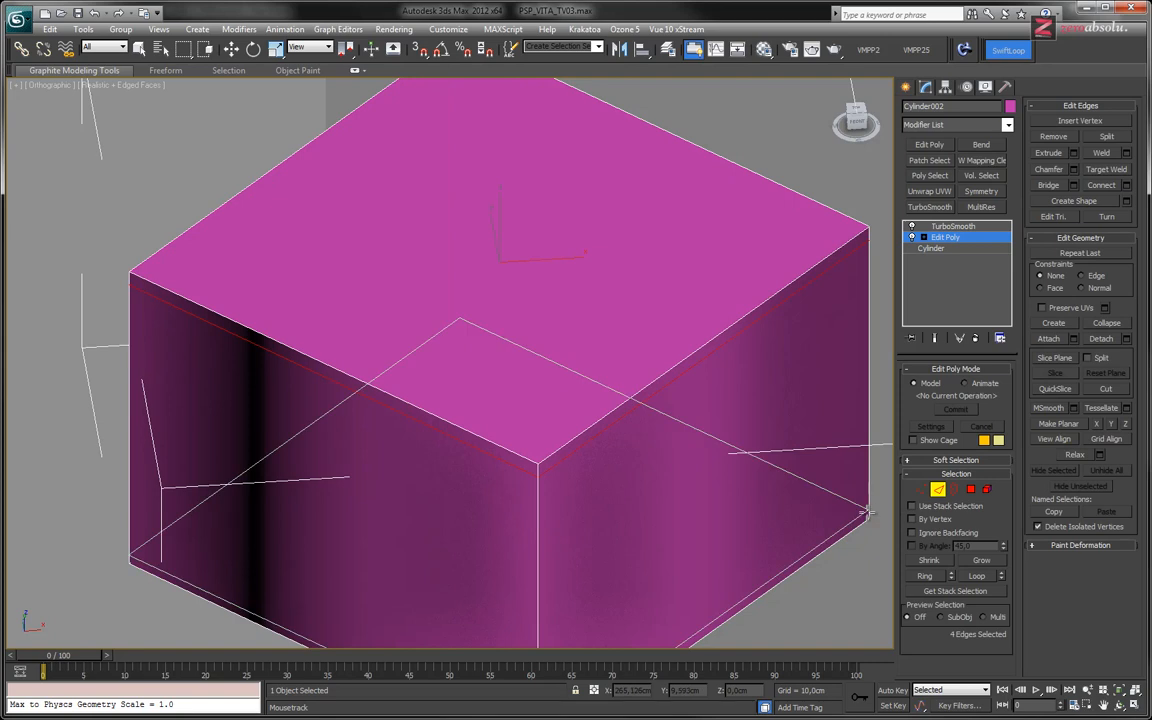
pyautogui.press('w')
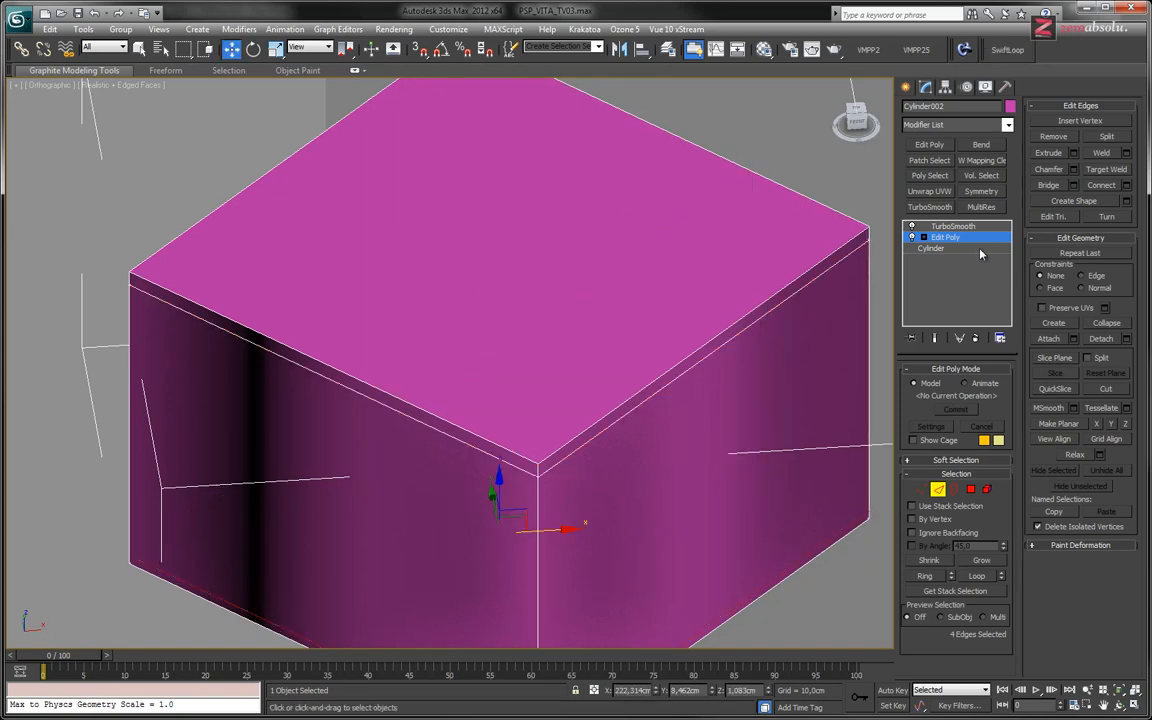
pyautogui.click(960, 228)
# Draw a circle spline about 28.8 cm in radius in the top view, centred on the smoothed cylinder and following its outline.
pyautogui.keyDown('alt'); pyautogui.moveTo(568, 281); pyautogui.dragTo(579, 312, button='middle'); pyautogui.keyUp('alt')
pyautogui.press('t')
pyautogui.press('z')
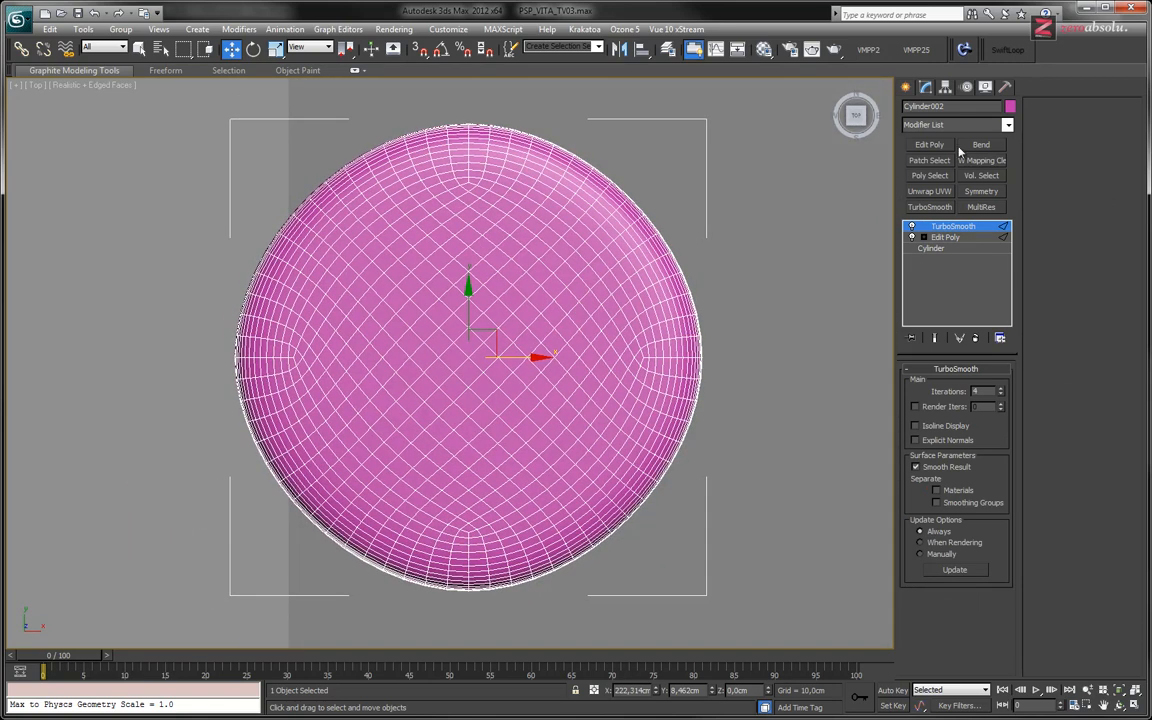
pyautogui.click(906, 87)
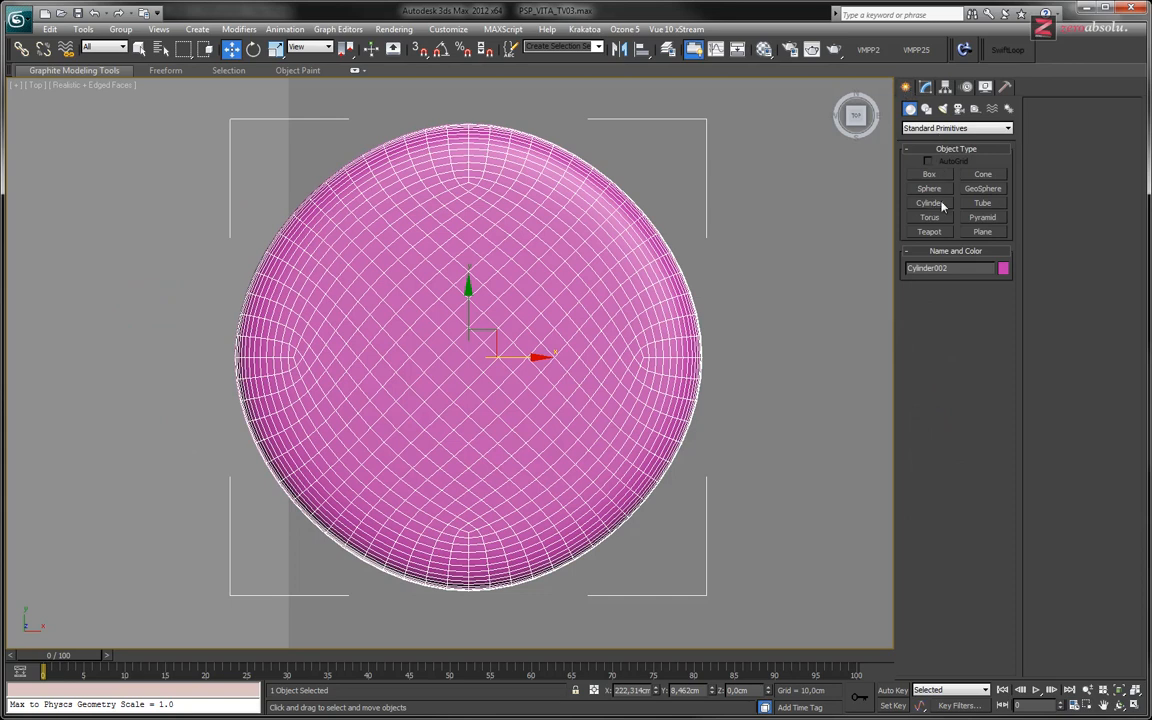
pyautogui.click(926, 108)
pyautogui.click(930, 200)
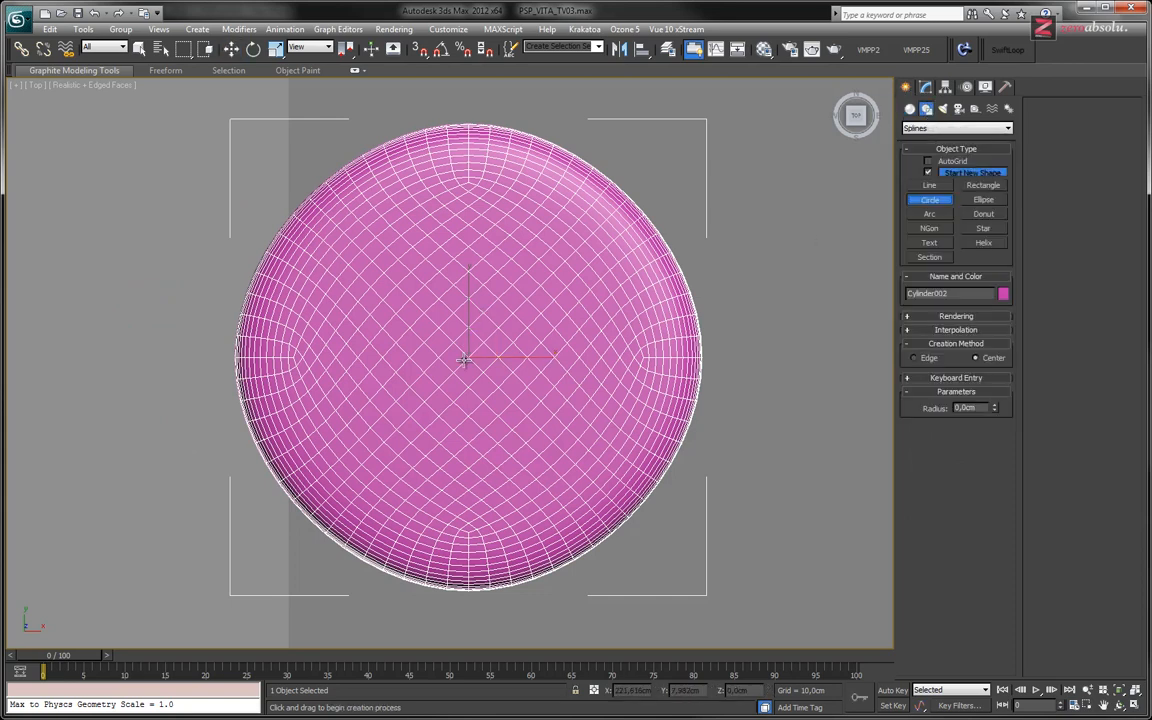
pyautogui.moveTo(468, 357); pyautogui.dragTo(623, 536)
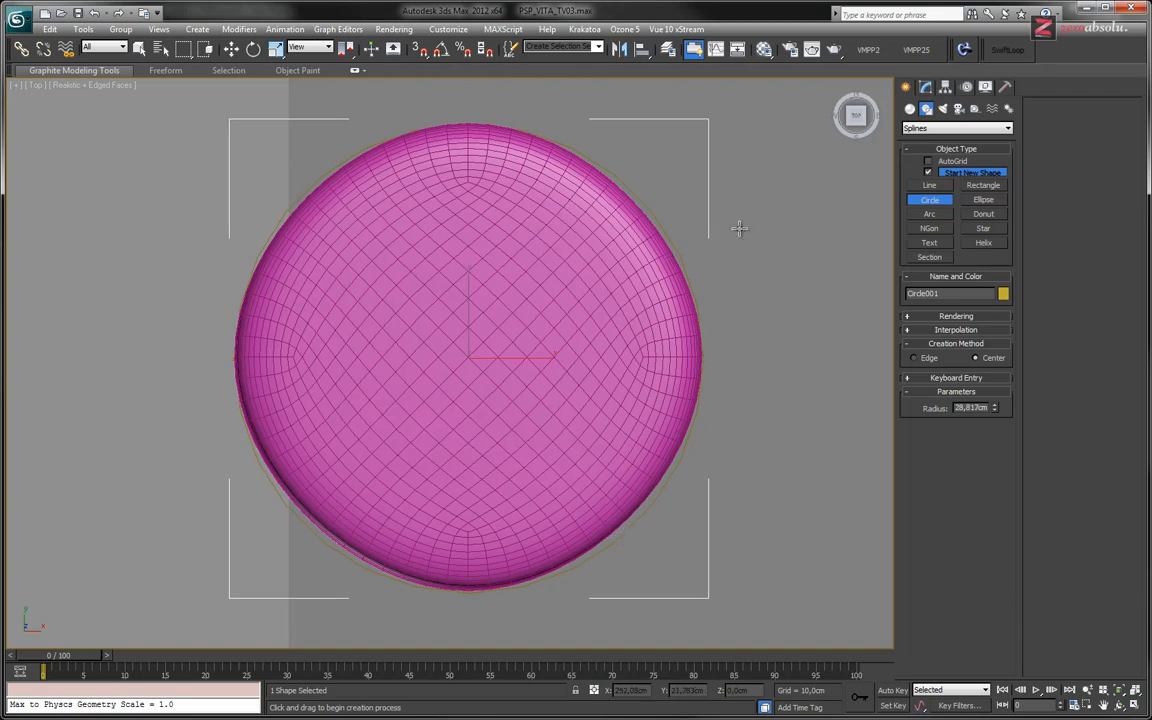
# Recolour the circle light green and compare its outline with the smoothed cylinder's edge.
pyautogui.click(926, 87)
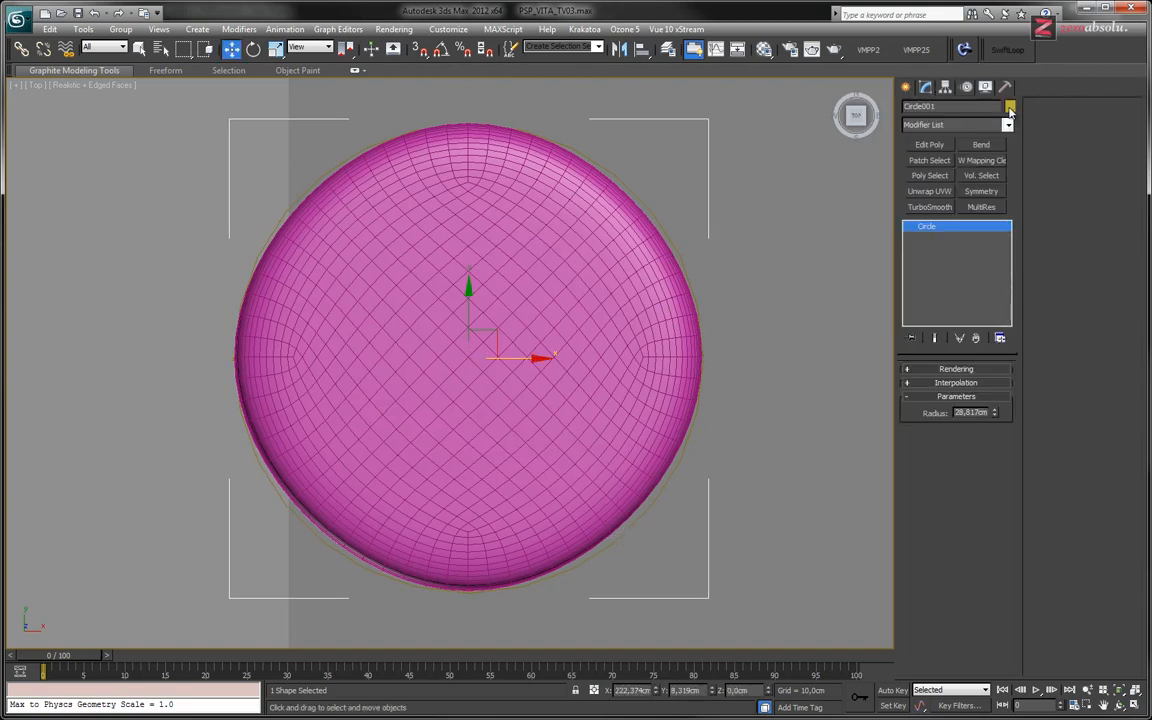
pyautogui.click(1010, 106)
pyautogui.click(550, 327)
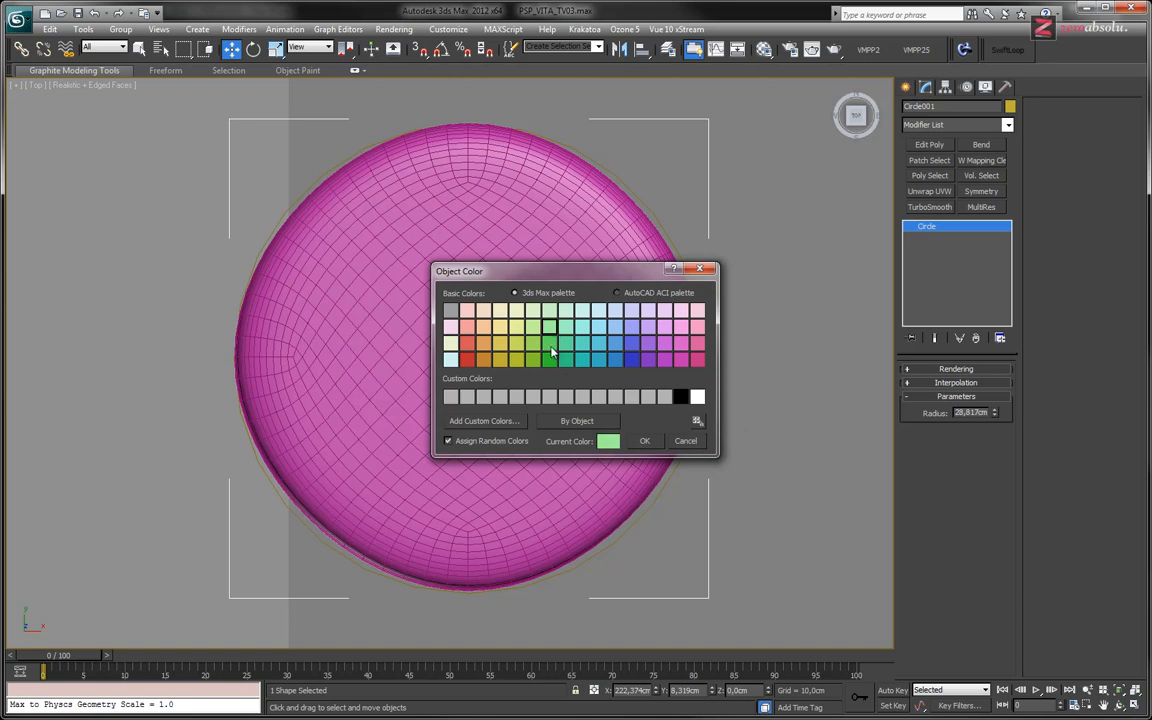
pyautogui.click(646, 441)
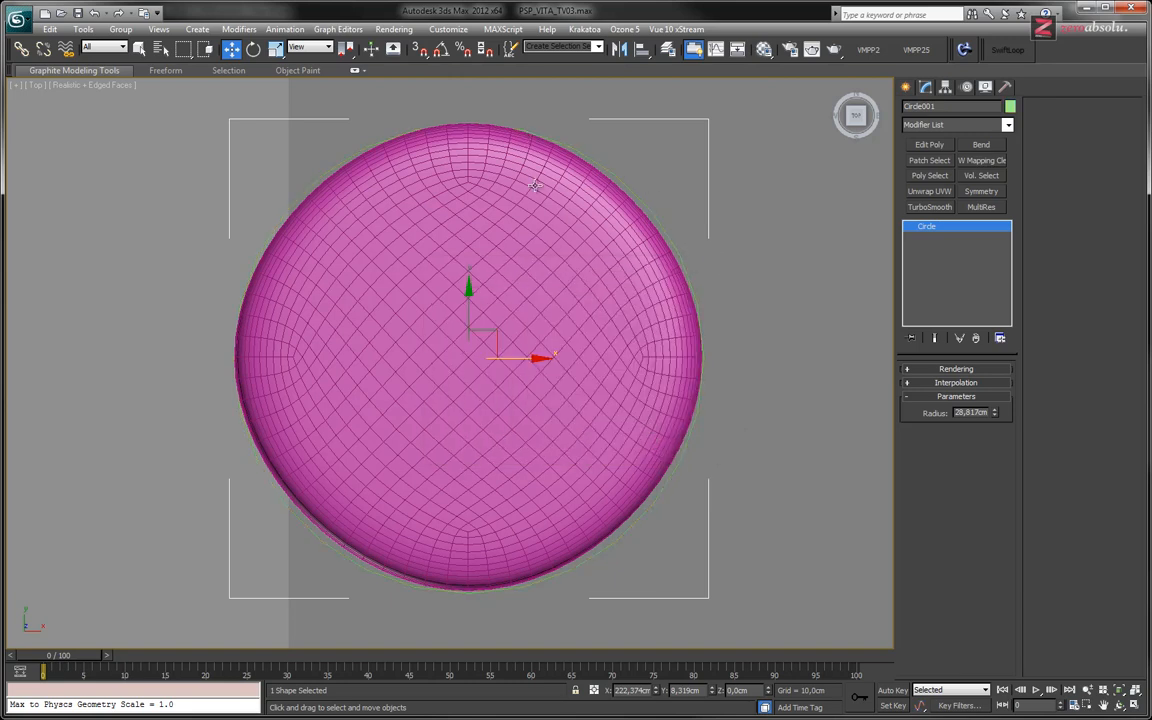
pyautogui.moveTo(535, 185); pyautogui.dragTo(452, 224, button='middle')
pyautogui.scroll(4, 577, 262)
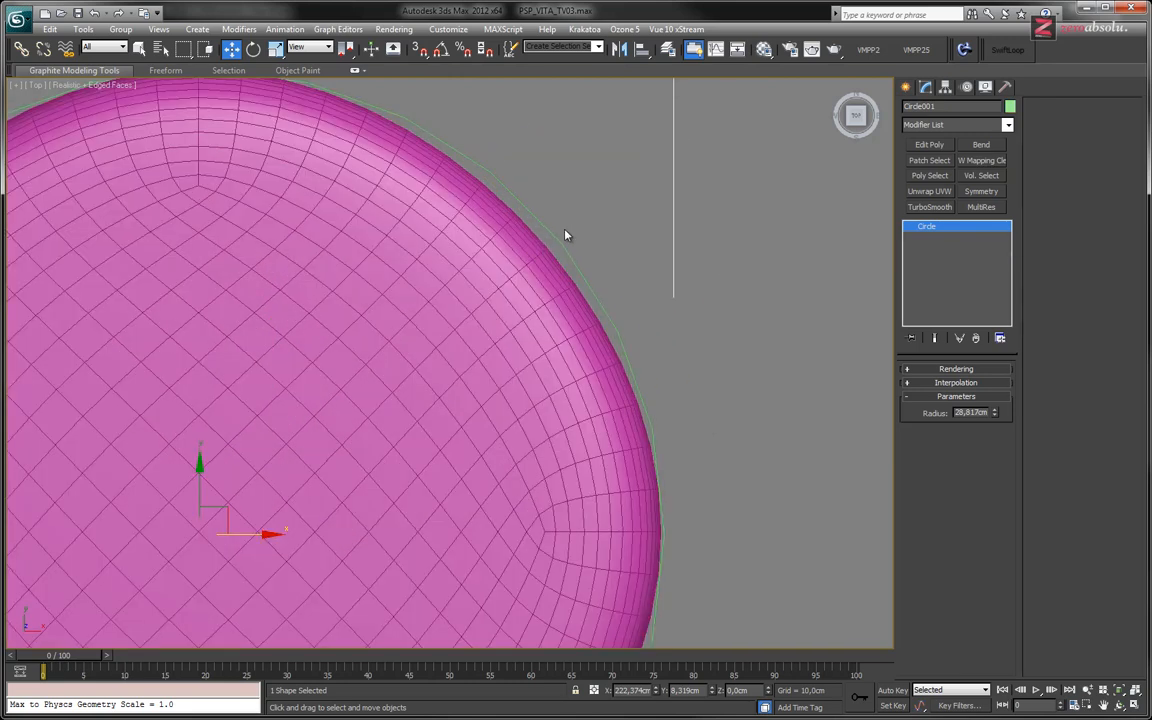
pyautogui.press('z')
pyautogui.scroll(2, 590, 268)
pyautogui.moveTo(538, 337); pyautogui.dragTo(582, 283, button='middle')
pyautogui.scroll(-2, 588, 284)
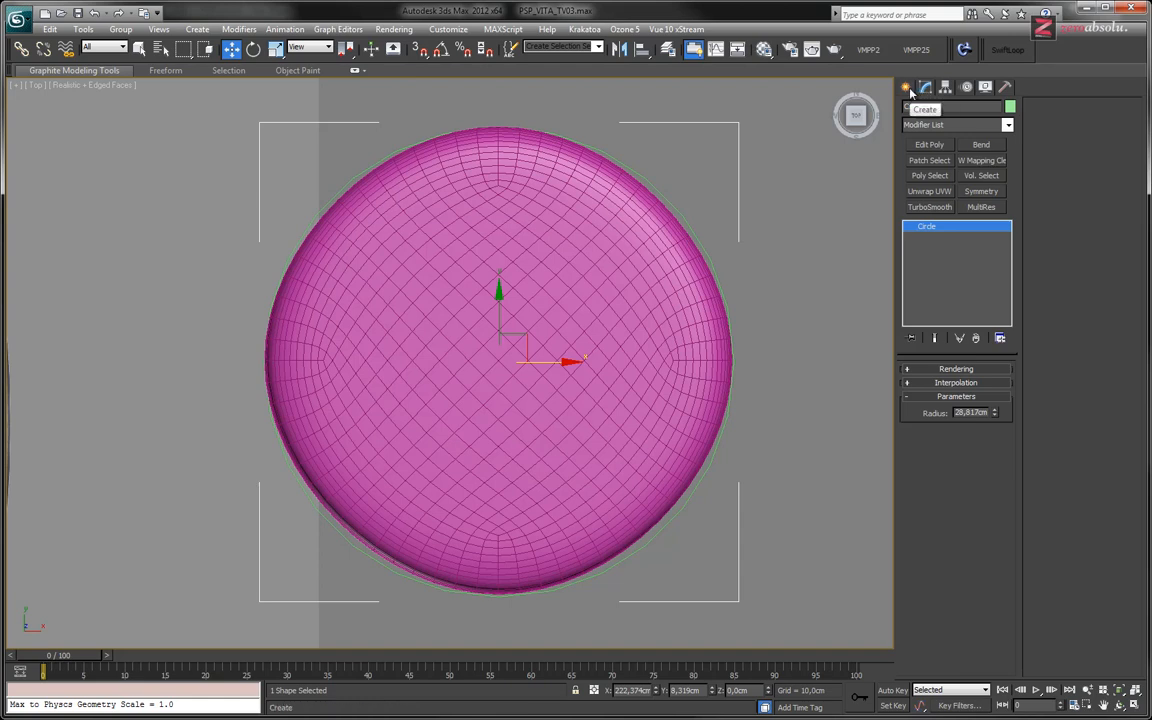
# Set the base cylinder's sides to 8 and remove its Edit Poly modifier from the stack.
pyautogui.click(654, 262)
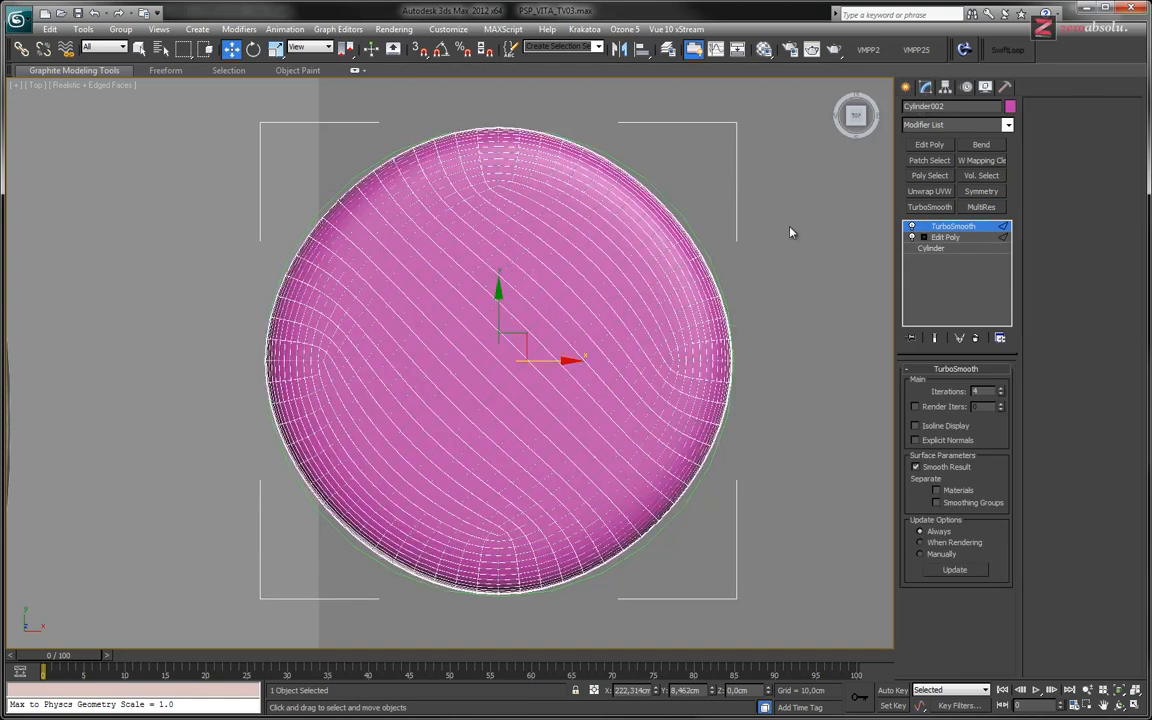
pyautogui.click(932, 248)
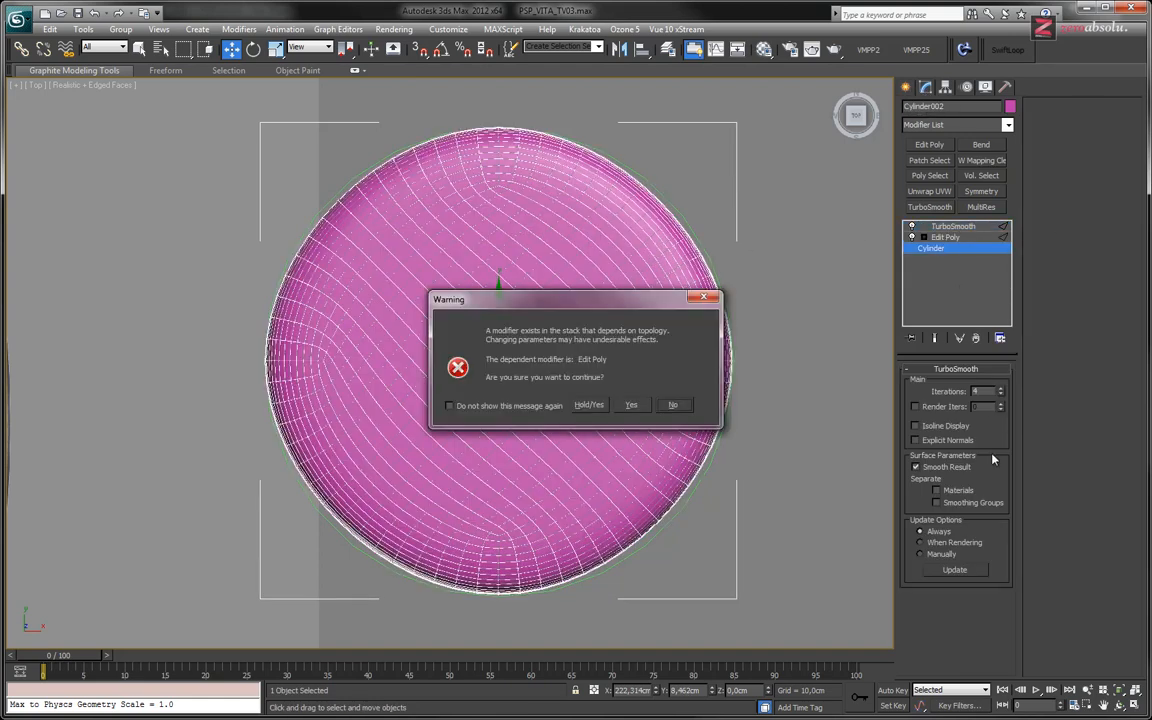
pyautogui.click(645, 405)
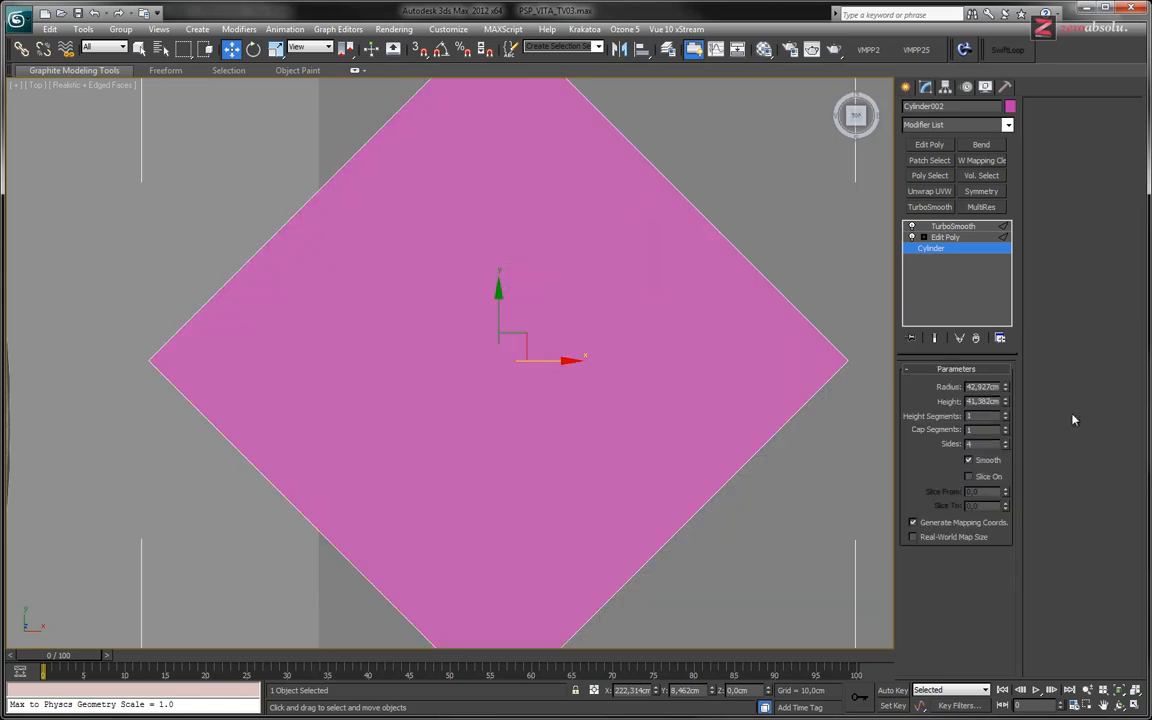
pyautogui.click(1006, 444)
pyautogui.click(1006, 444)
pyautogui.click(1006, 444)
pyautogui.click(1006, 444)
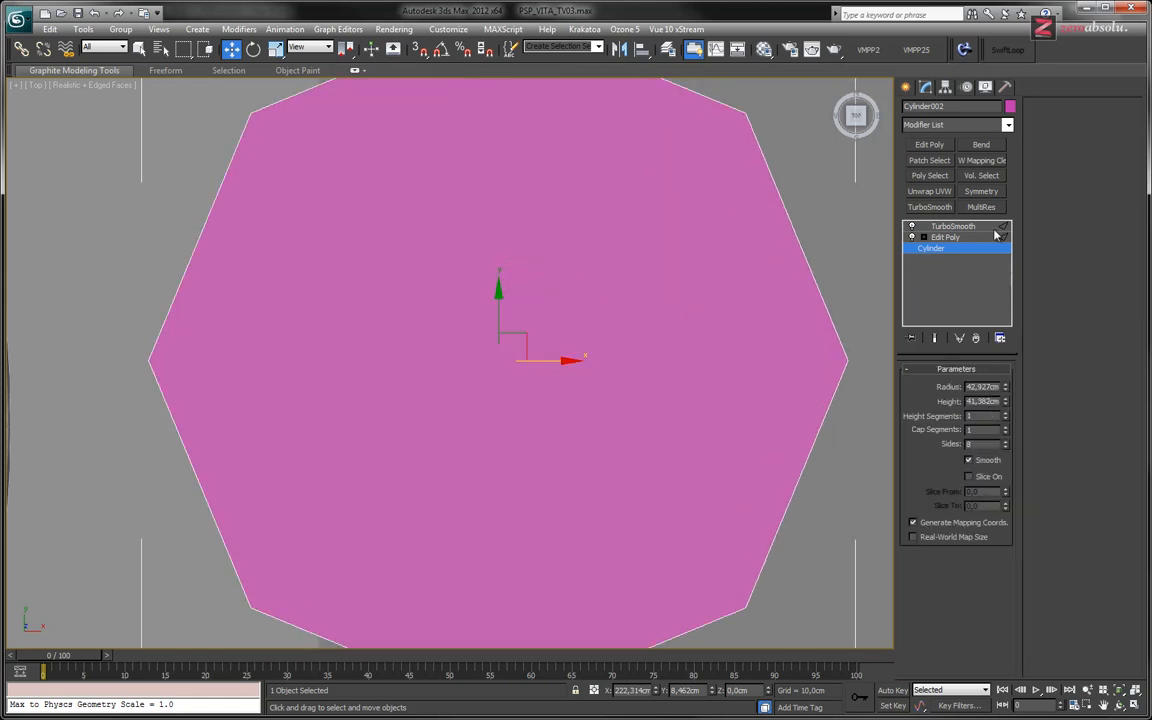
pyautogui.click(950, 238)
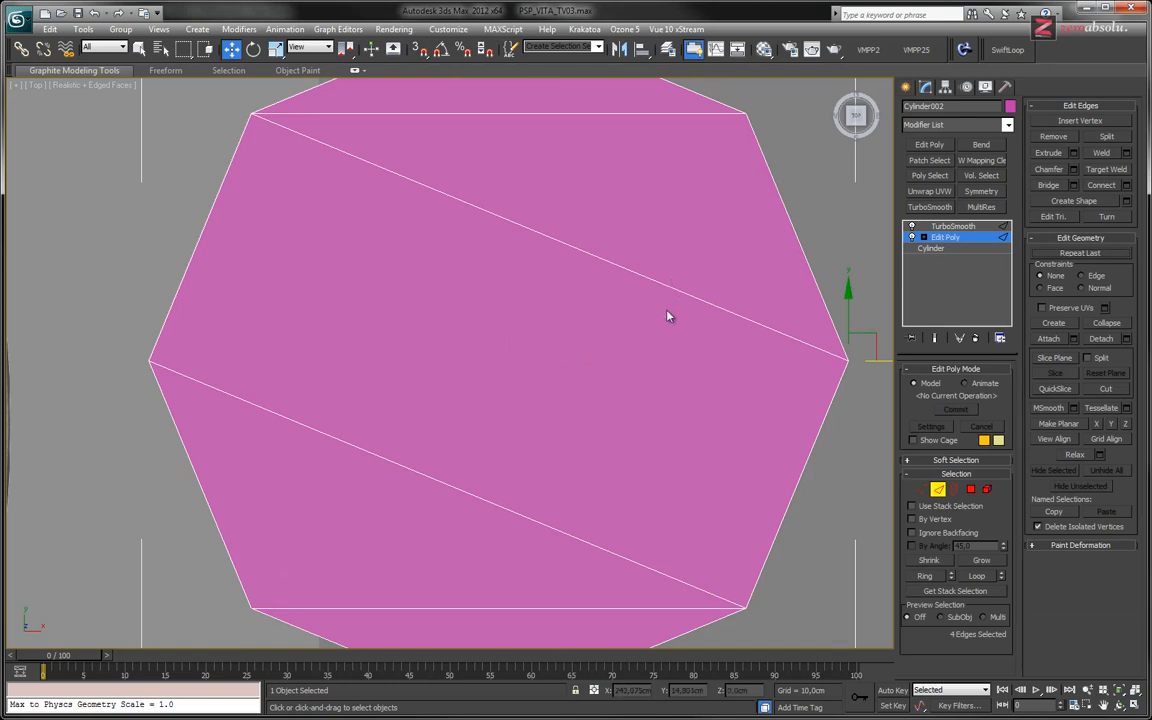
pyautogui.click(975, 338)
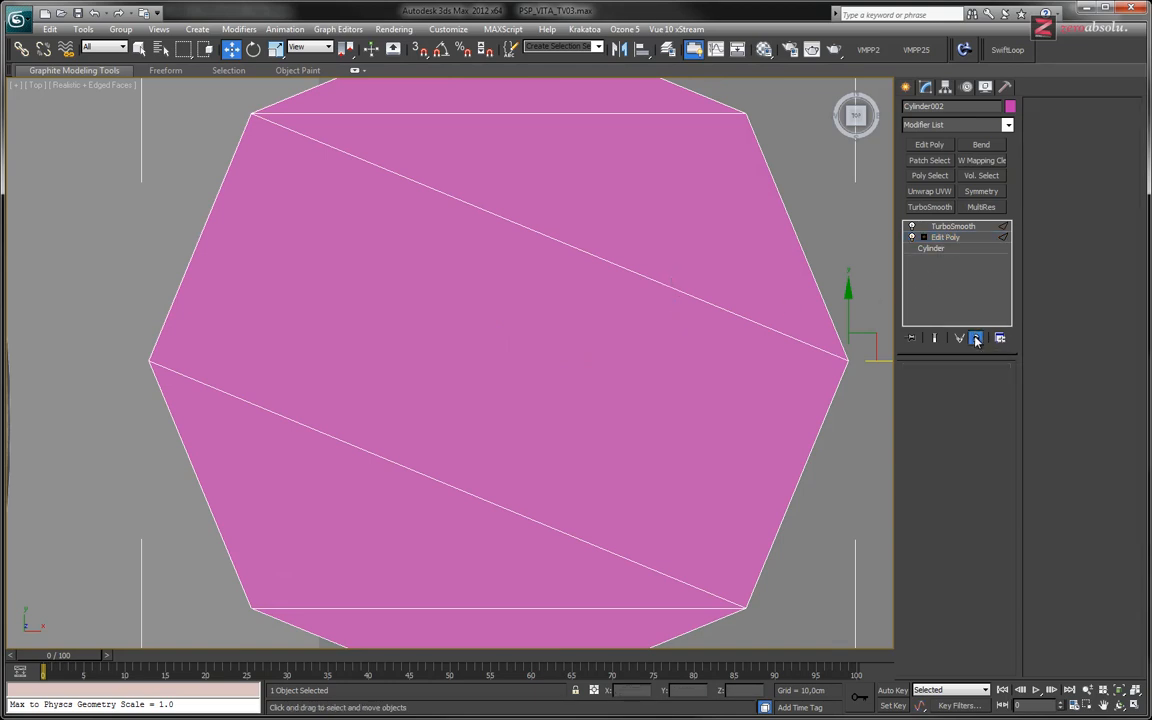
# Insert an Edit Poly modifier above the eight-sided cylinder's base and add edge loops near its top and bottom edges with SwiftLoop.
pyautogui.click(928, 146)
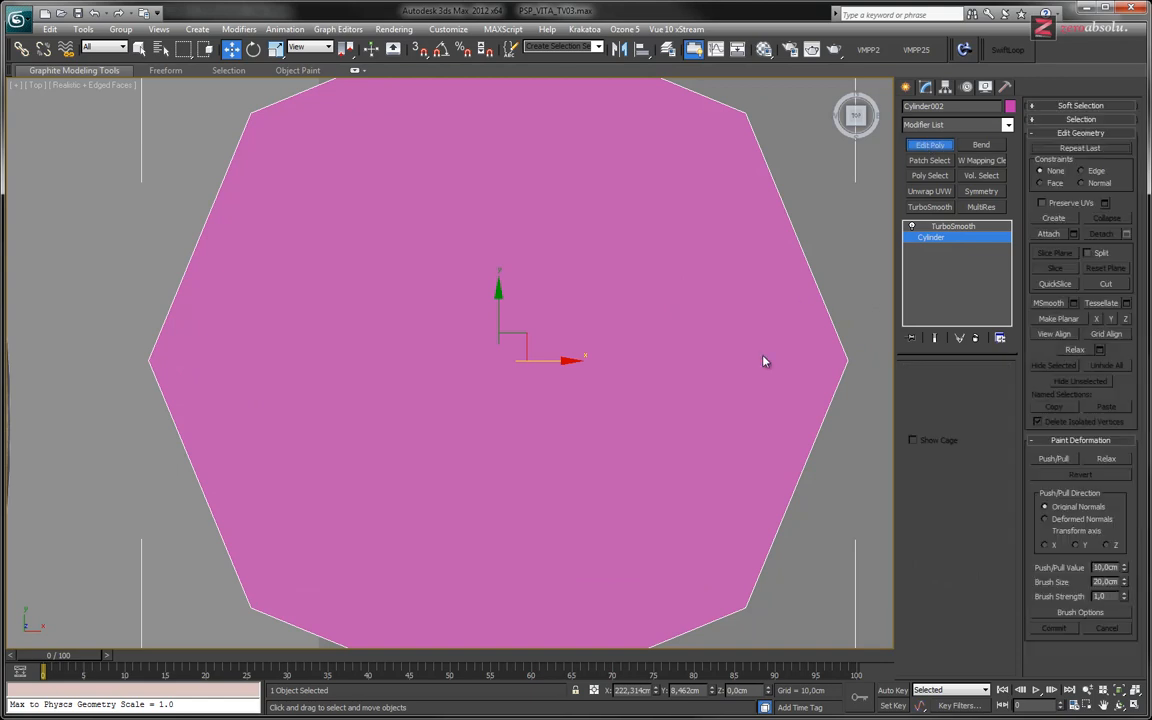
pyautogui.keyDown('alt'); pyautogui.moveTo(766, 360); pyautogui.dragTo(690, 430, button='middle'); pyautogui.keyUp('alt')
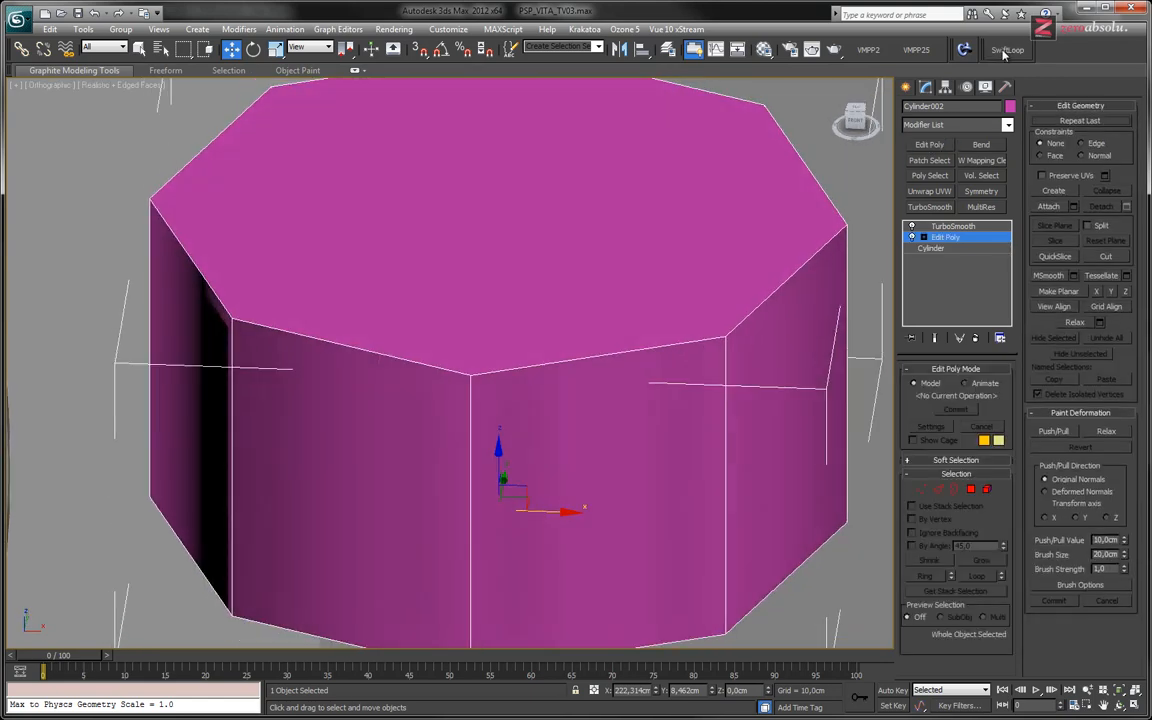
pyautogui.click(1007, 50)
pyautogui.click(728, 344)
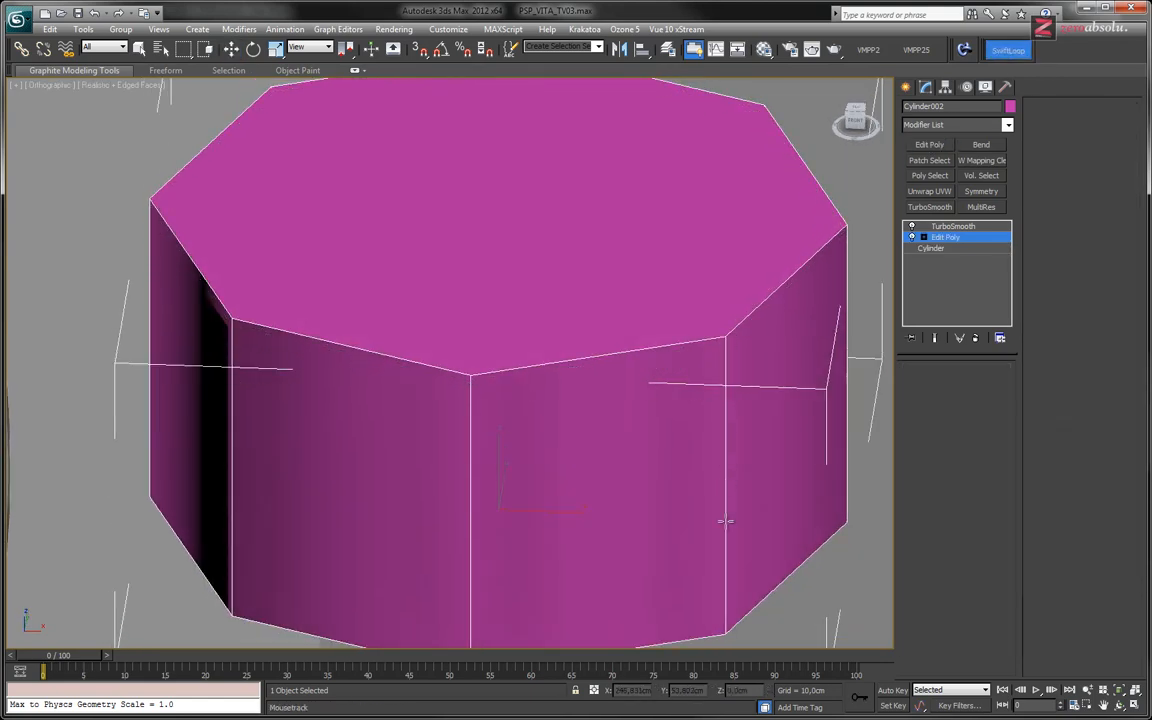
pyautogui.click(728, 627)
# Display the TurboSmooth result in the top view and examine how round the eight-sided cylinder is.
pyautogui.keyDown('alt'); pyautogui.moveTo(660, 252); pyautogui.dragTo(673, 347, button='middle'); pyautogui.keyUp('alt')
pyautogui.press('t')
pyautogui.moveTo(787, 338); pyautogui.dragTo(347, 362, button='middle')
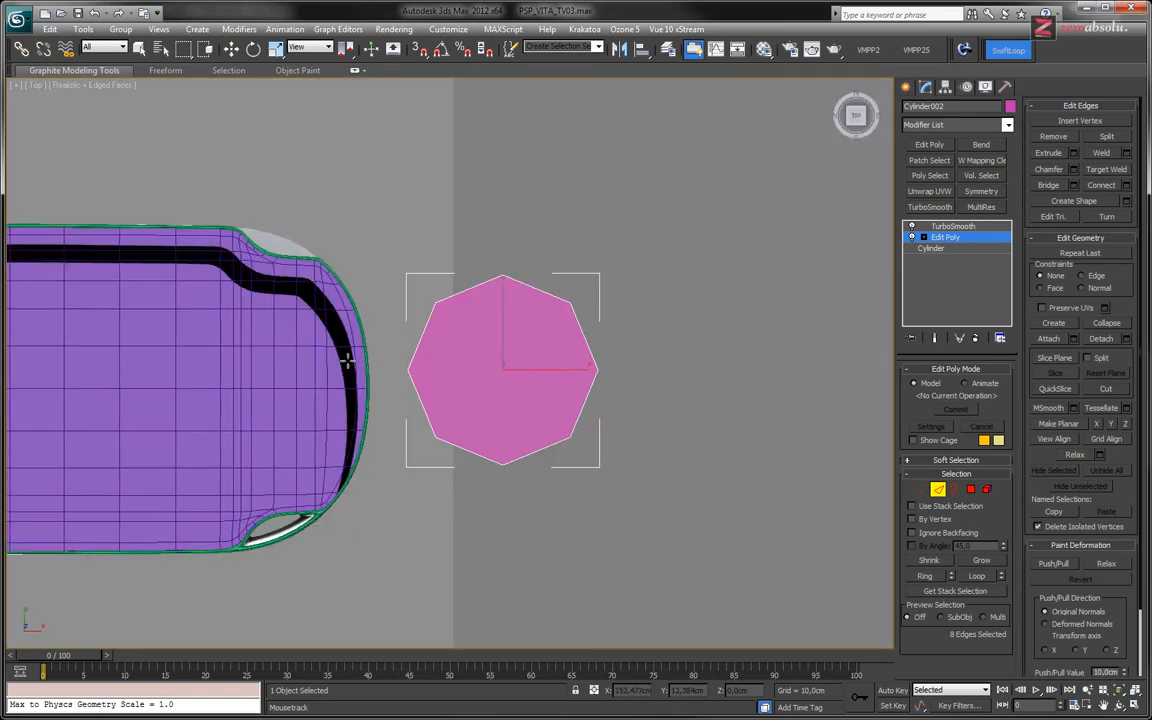
pyautogui.click(941, 238)
pyautogui.click(946, 227)
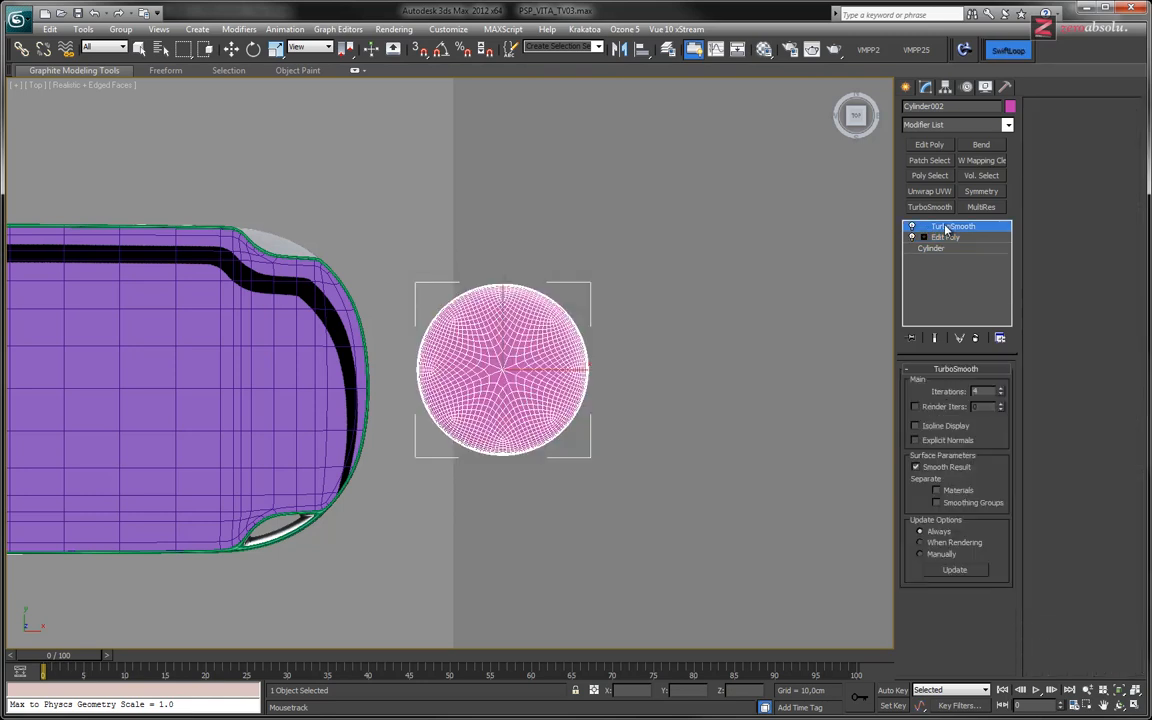
pyautogui.press('w')
pyautogui.scroll(5, 495, 385)
pyautogui.moveTo(519, 325); pyautogui.dragTo(513, 386, button='middle')
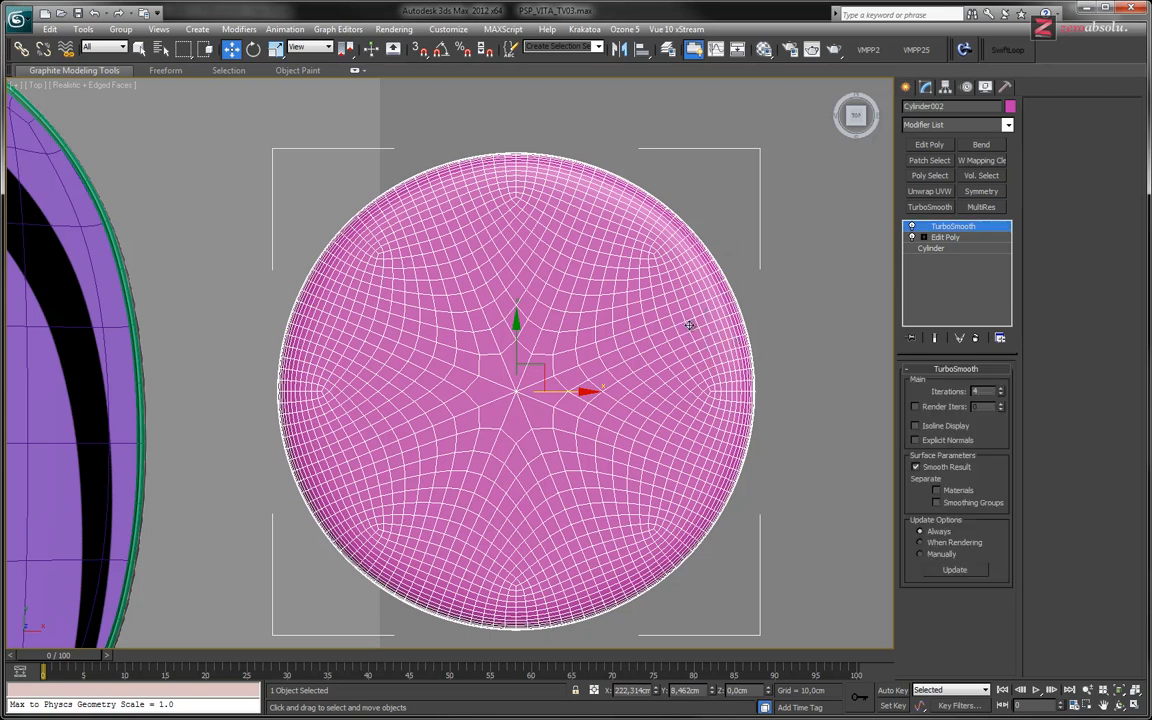
pyautogui.scroll(-5, 727, 320)
pyautogui.scroll(5, 727, 320)
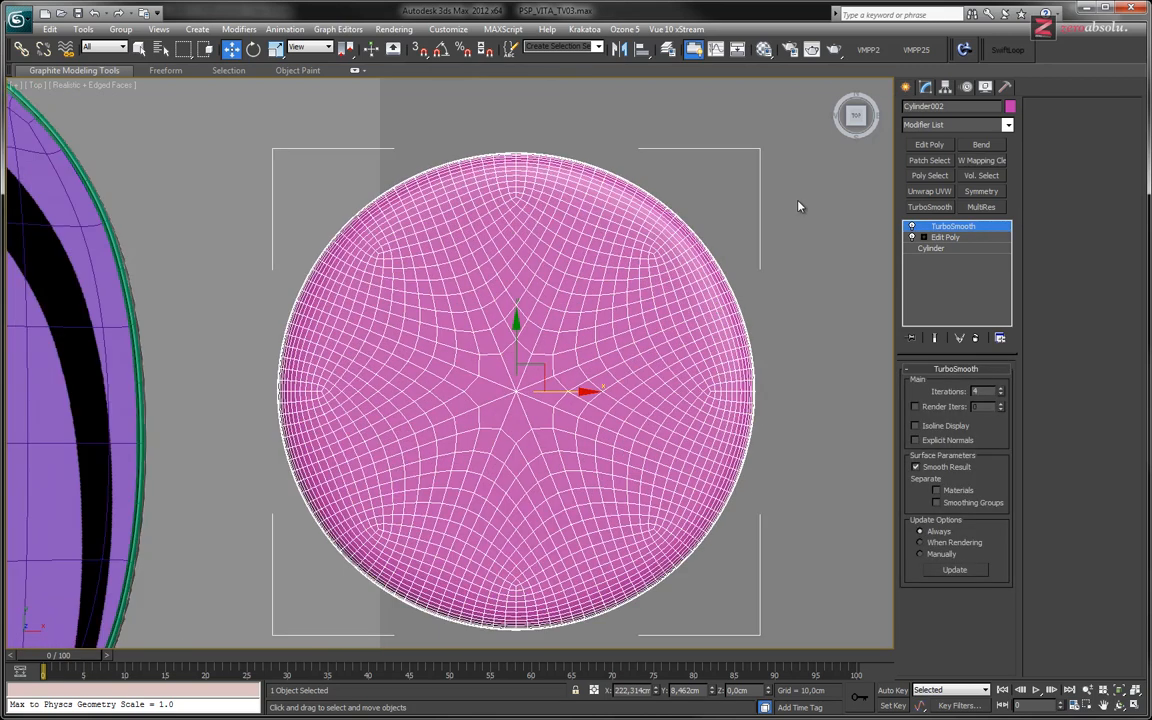
# Draw a circle spline about 39.8 cm in radius centred on the smoothed cylinder and compare the two outlines.
pyautogui.click(907, 88)
pyautogui.click(938, 203)
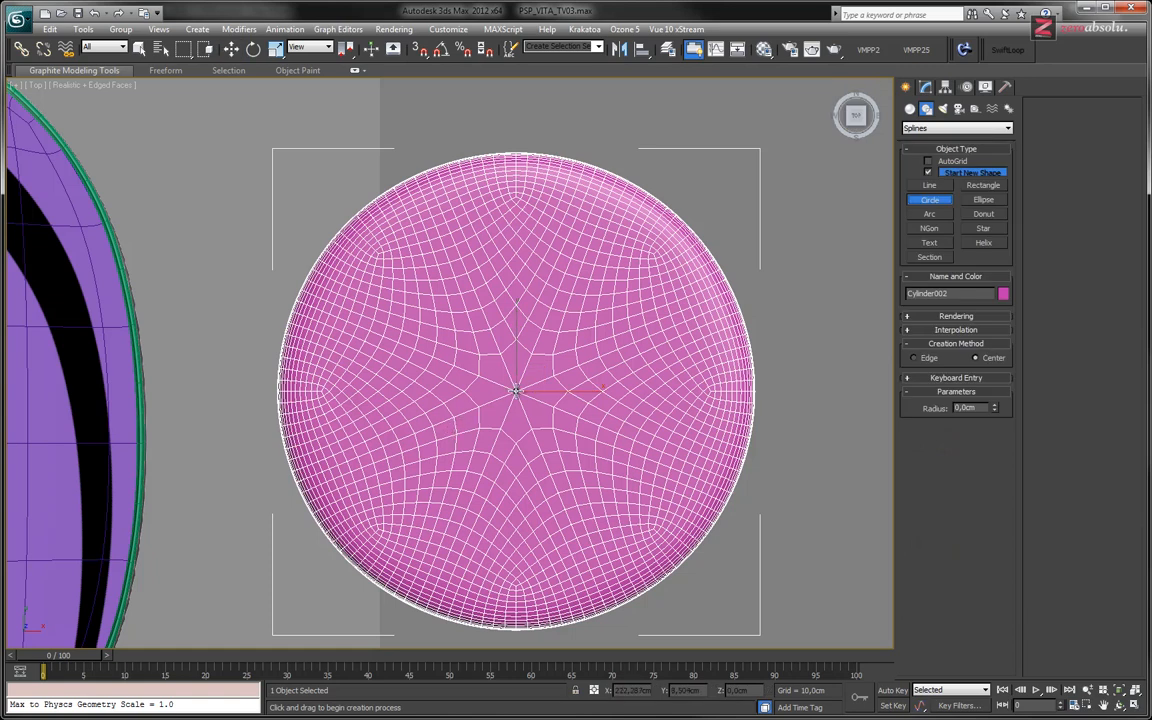
pyautogui.moveTo(516, 391); pyautogui.dragTo(691, 562)
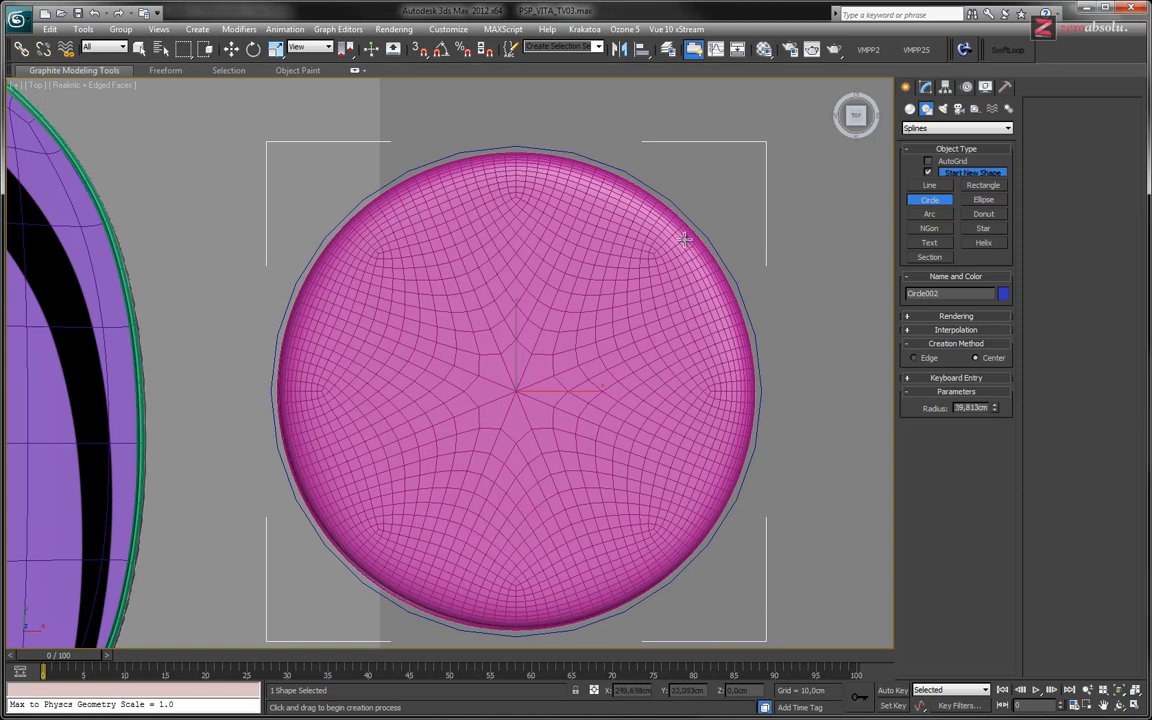
pyautogui.moveTo(517, 207); pyautogui.dragTo(519, 122, button='middle')
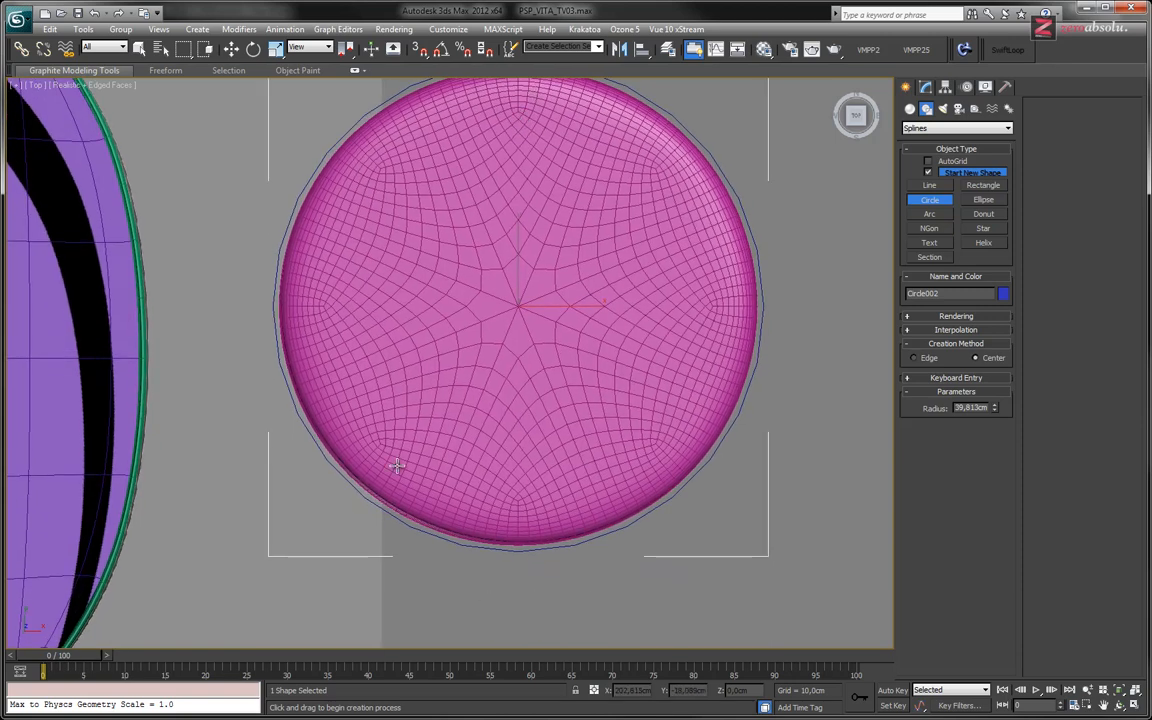
pyautogui.moveTo(411, 230); pyautogui.dragTo(421, 275, button='middle')
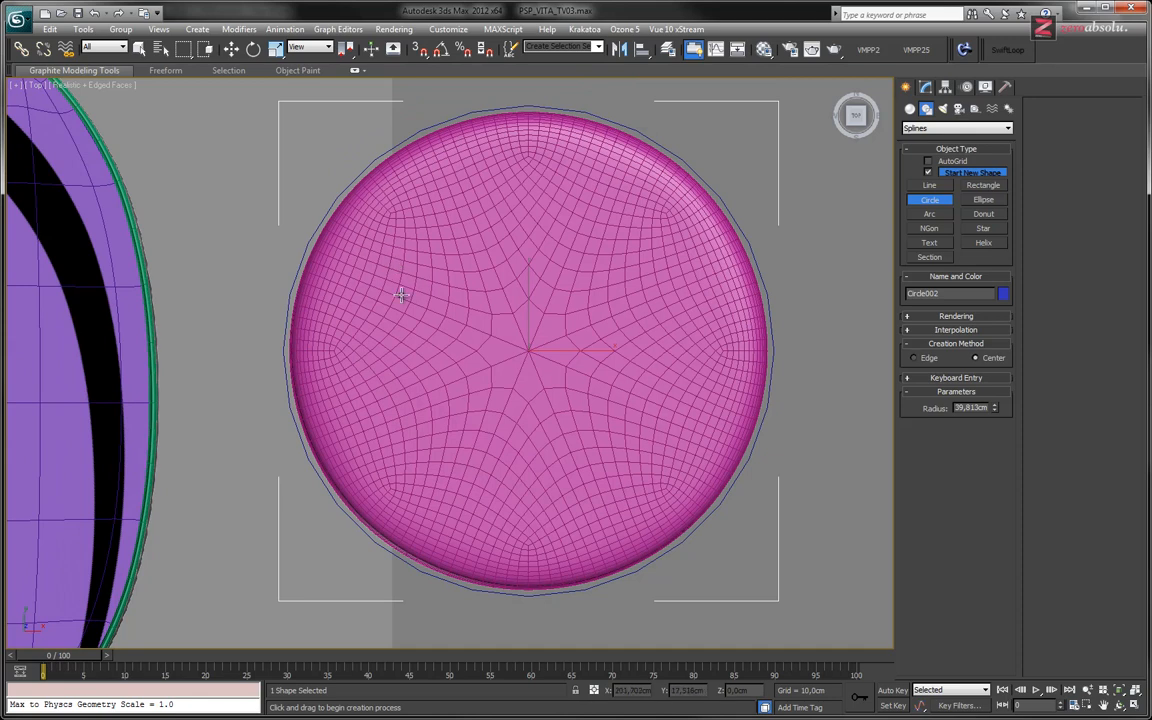
pyautogui.scroll(-4, 488, 290)
pyautogui.scroll(2, 487, 290)
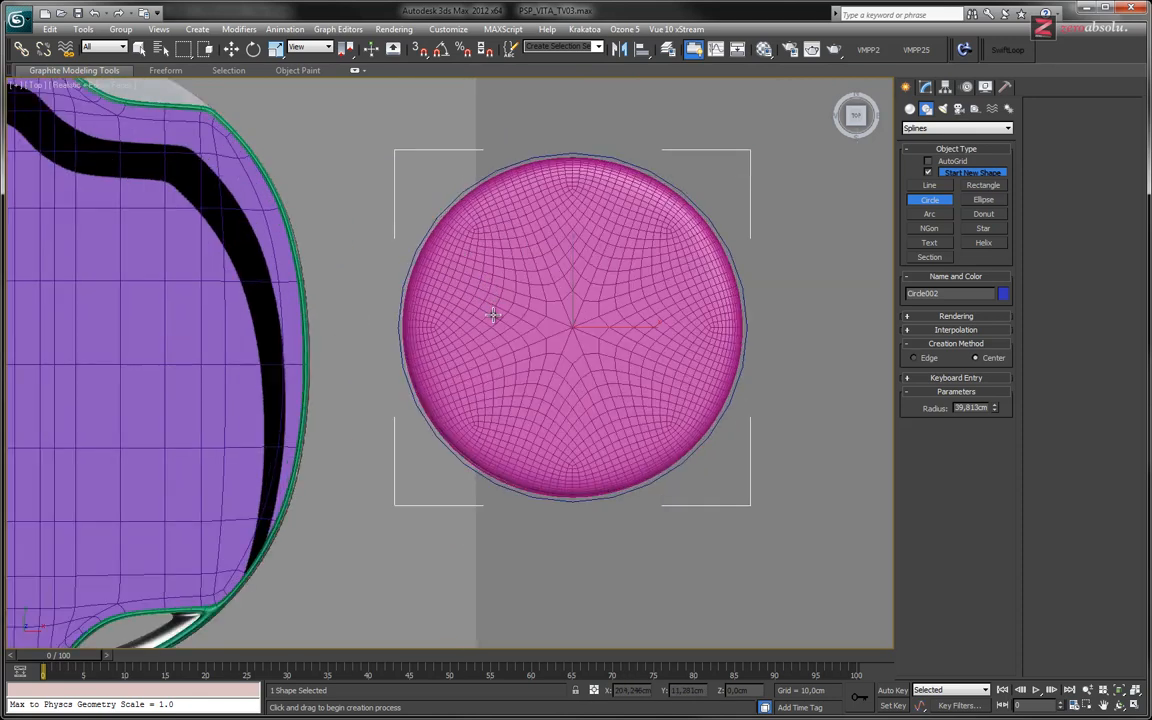
pyautogui.moveTo(437, 275); pyautogui.dragTo(507, 267, button='middle')
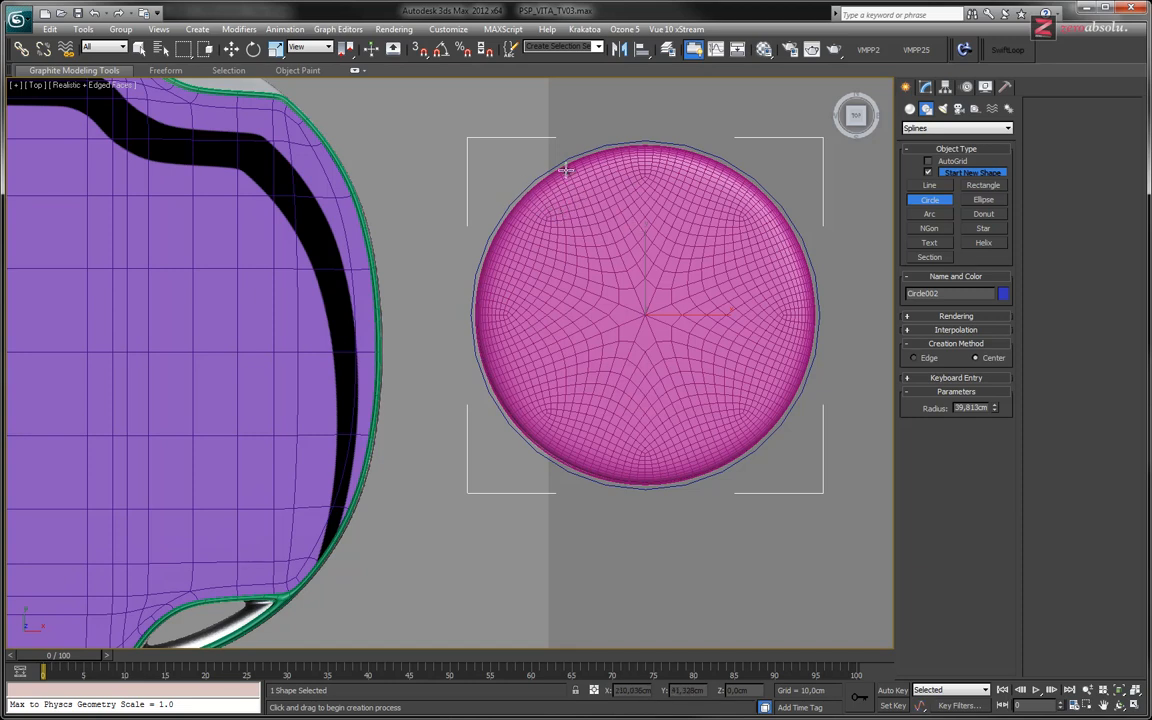
pyautogui.moveTo(458, 309); pyautogui.dragTo(390, 305, button='middle')
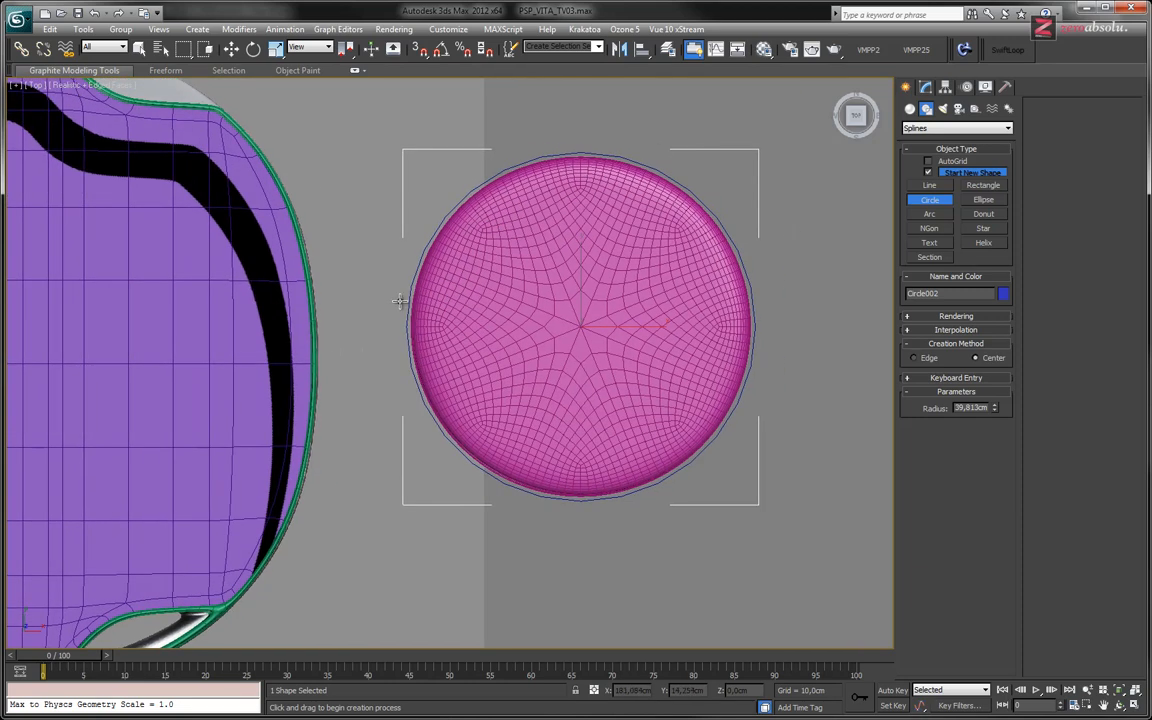
# Delete the test cylinder together with both comparison circles beside the console.
pyautogui.scroll(-3, 372, 238)
pyautogui.moveTo(303, 231); pyautogui.dragTo(527, 252, button='middle')
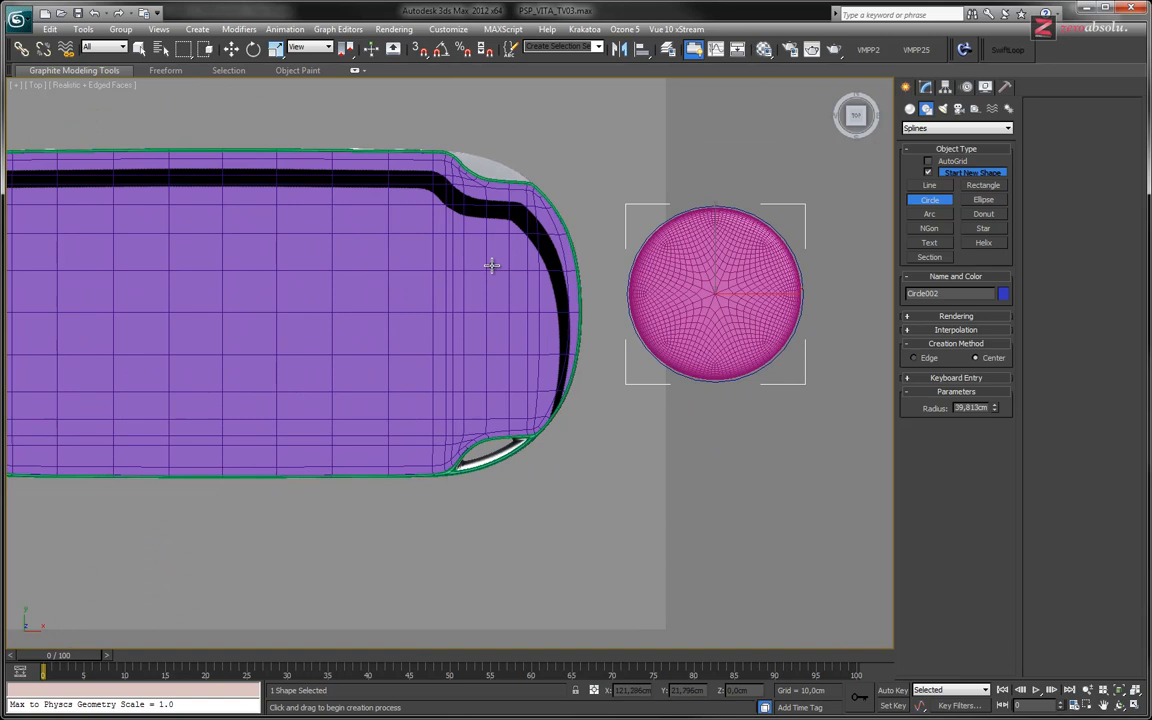
pyautogui.press('w')
pyautogui.moveTo(691, 176); pyautogui.dragTo(769, 377)
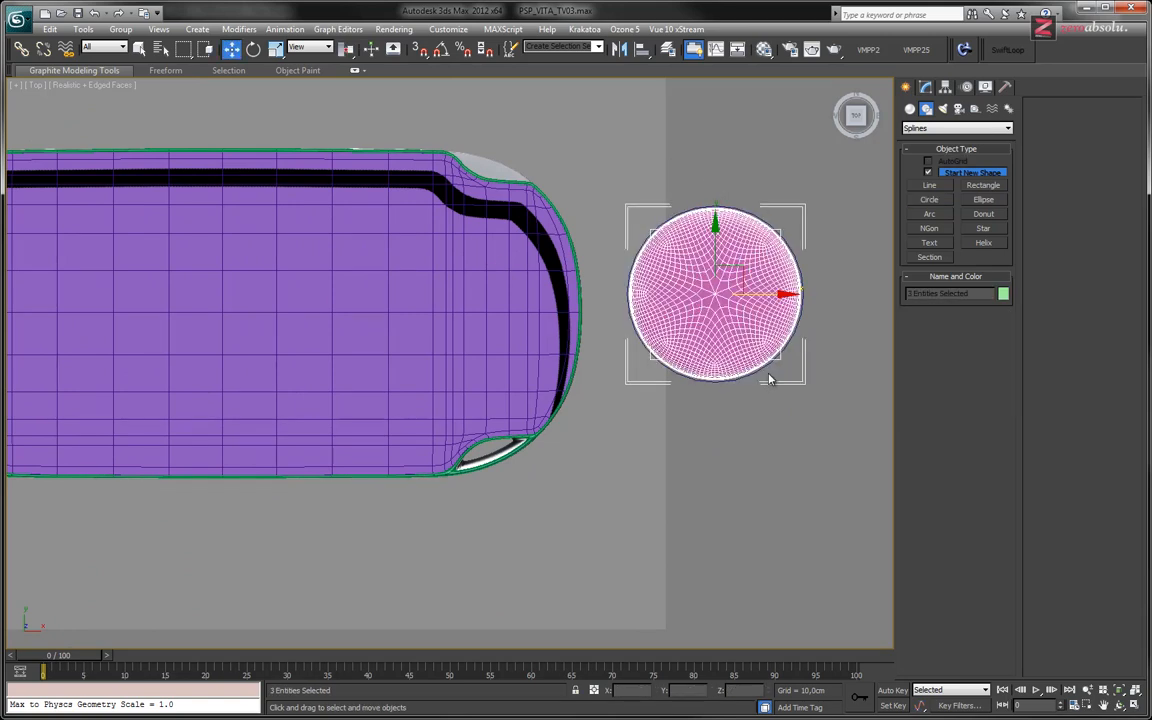
pyautogui.press('Delete')
# Show the top view in wireframe and frame the D-pad and analog stick area of the reference image.
pyautogui.moveTo(342, 288); pyautogui.dragTo(645, 347, button='middle')
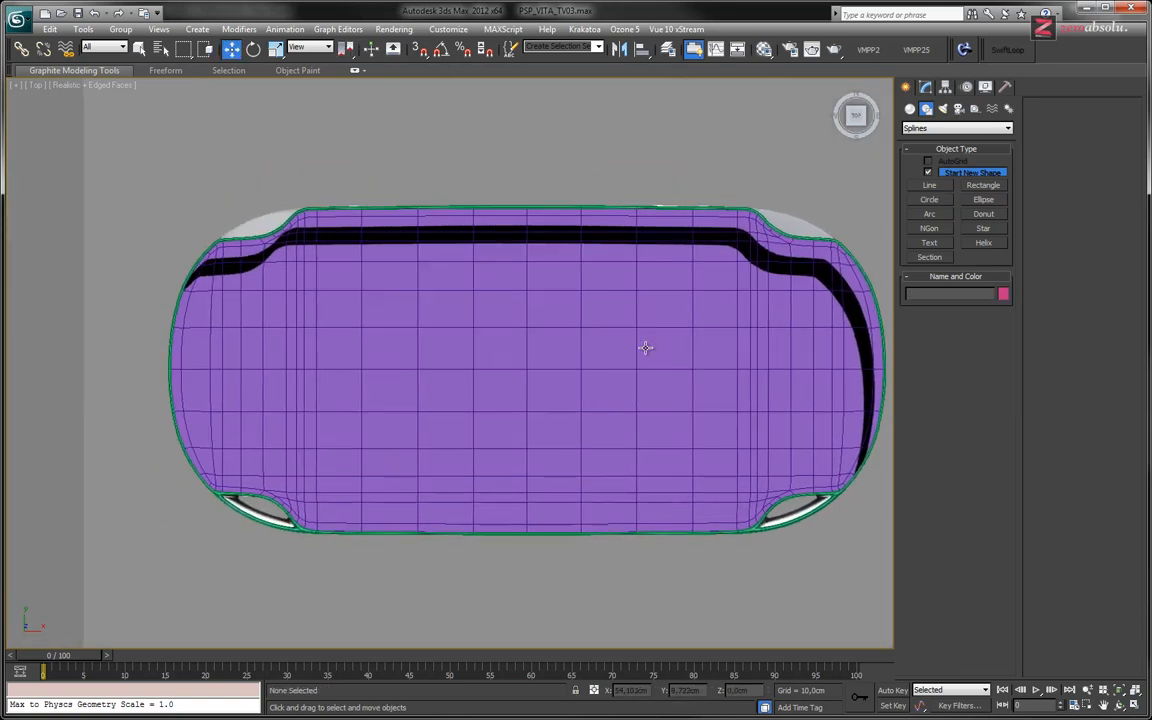
pyautogui.moveTo(458, 337); pyautogui.dragTo(419, 329, button='middle')
pyautogui.press('F3')
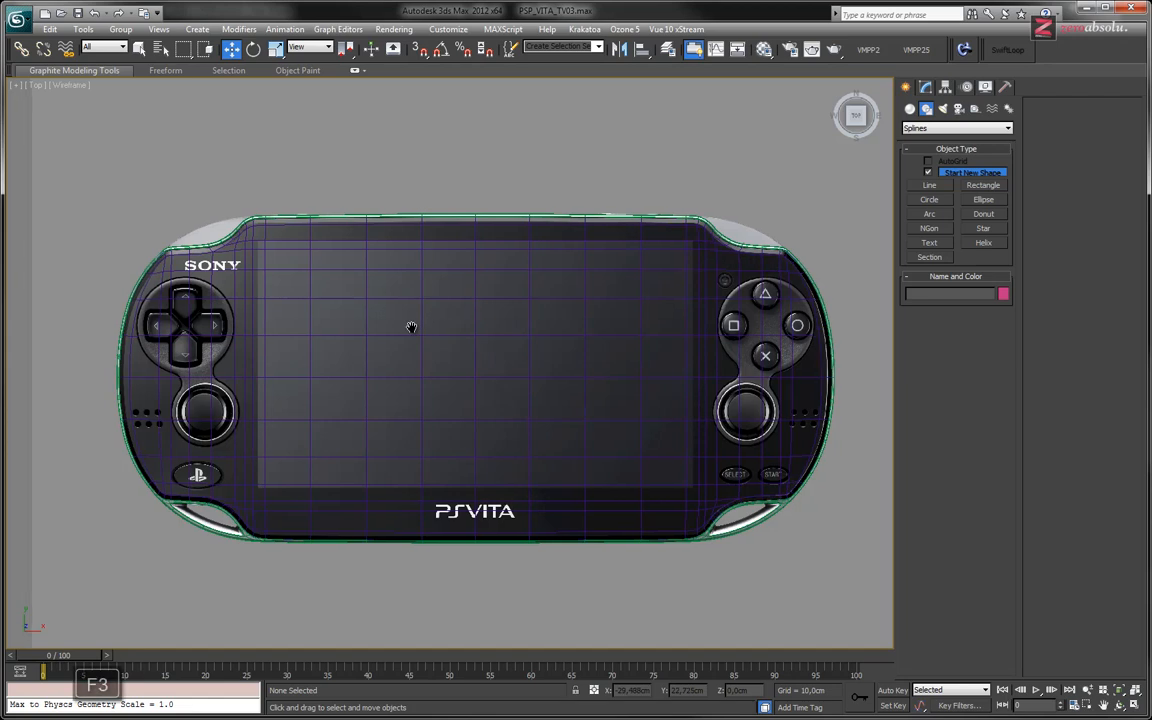
pyautogui.scroll(4, 205, 265)
pyautogui.moveTo(225, 272); pyautogui.dragTo(365, 215, button='middle')
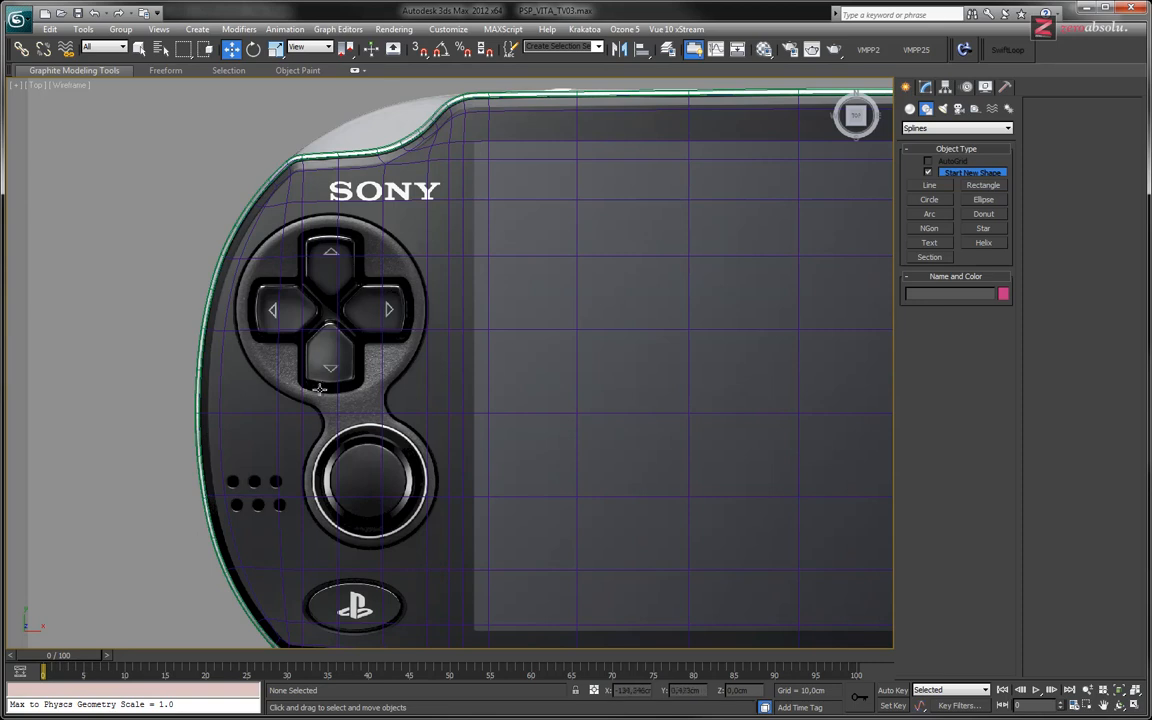
pyautogui.click(928, 201)
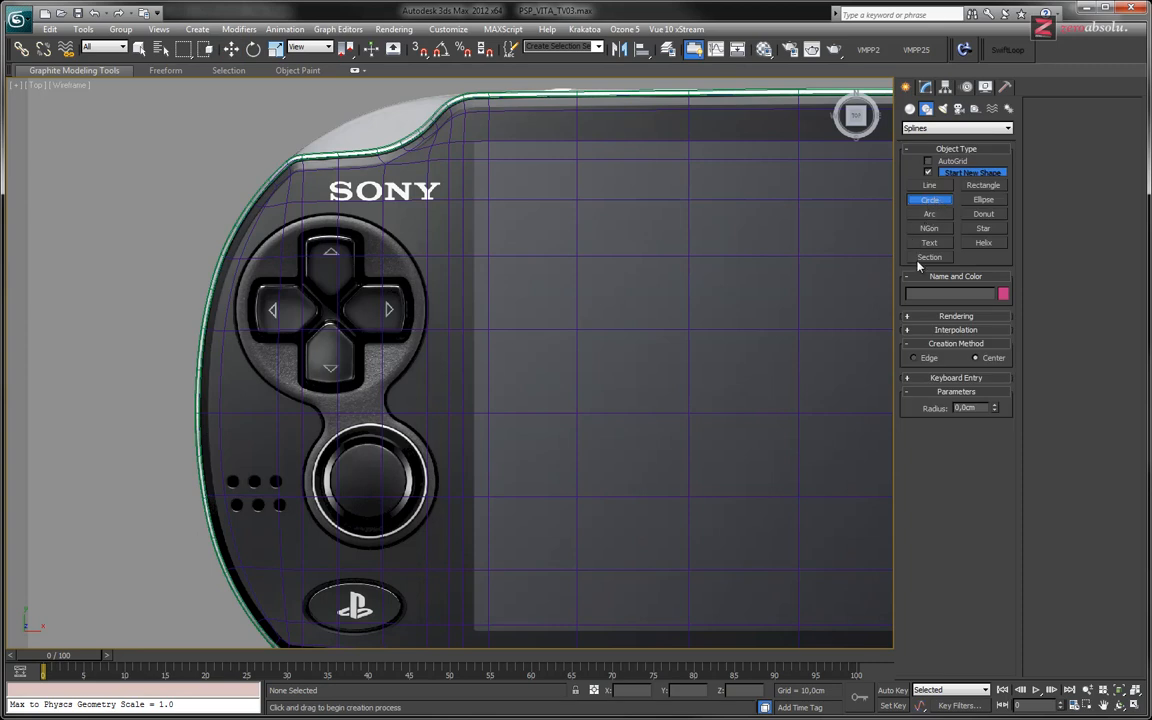
pyautogui.click(955, 331)
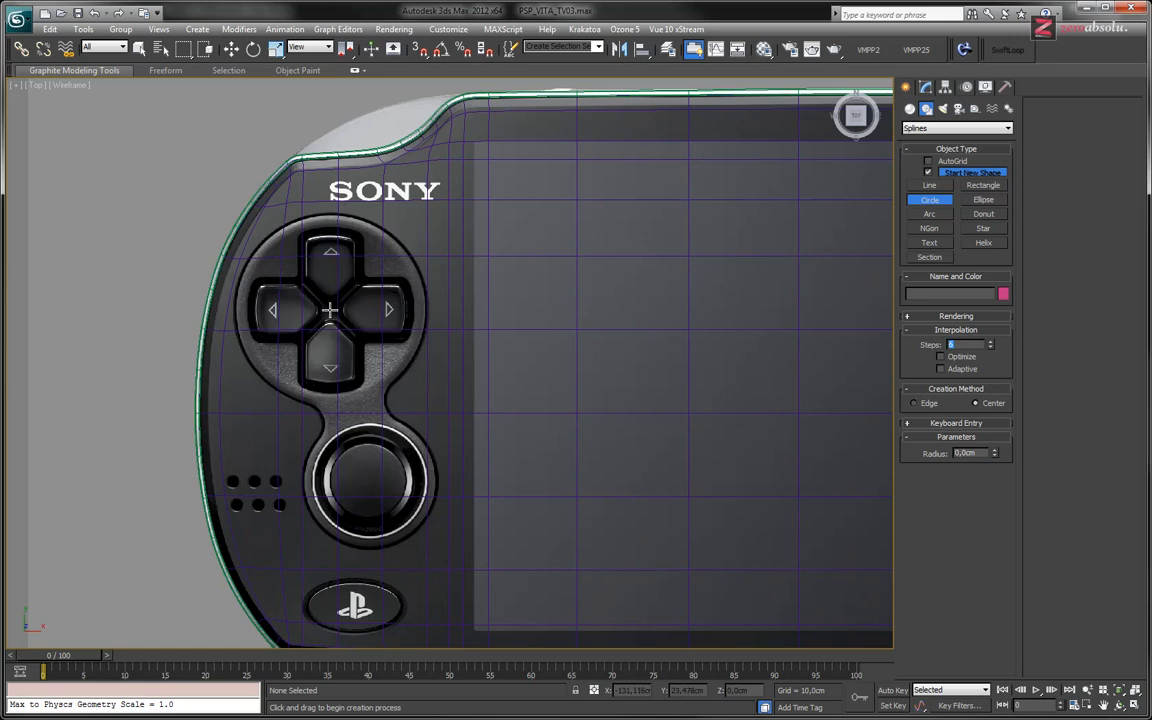
pyautogui.moveTo(330, 310); pyautogui.dragTo(386, 387)
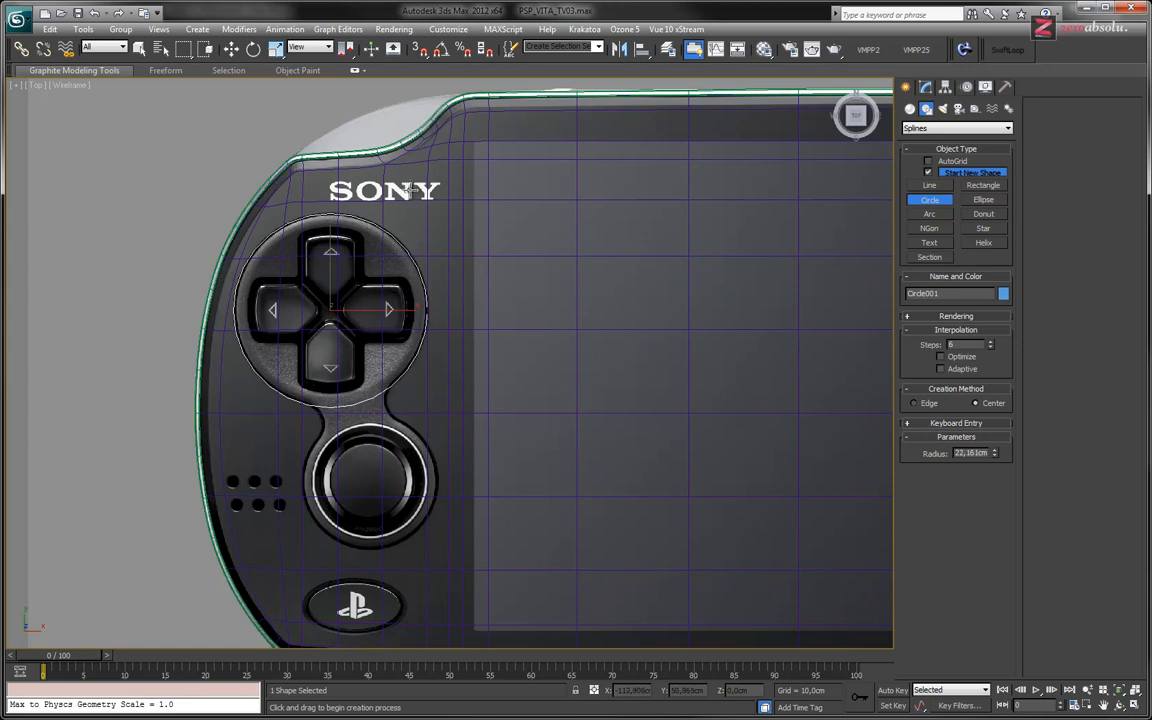
pyautogui.hotkey('ctrl', 'z')
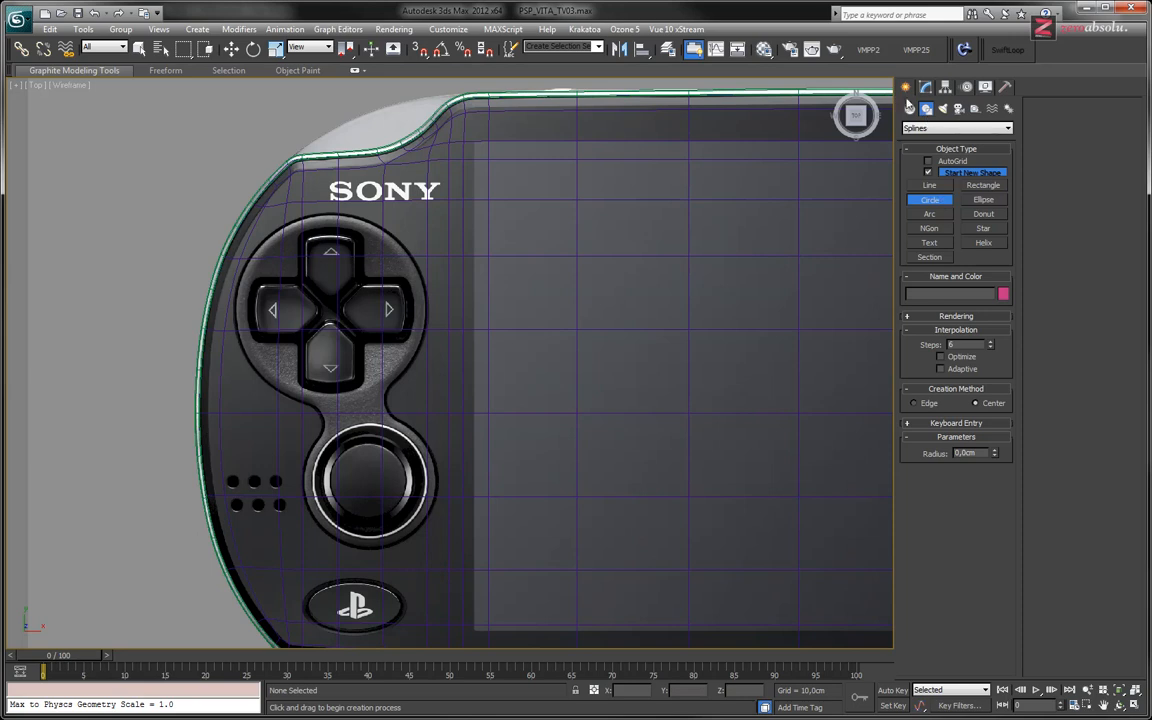
# Create an 8-sided cylinder centred on the D-pad, about 23.4 cm in radius and 21.8 cm high, around its circular outline.
pyautogui.click(910, 108)
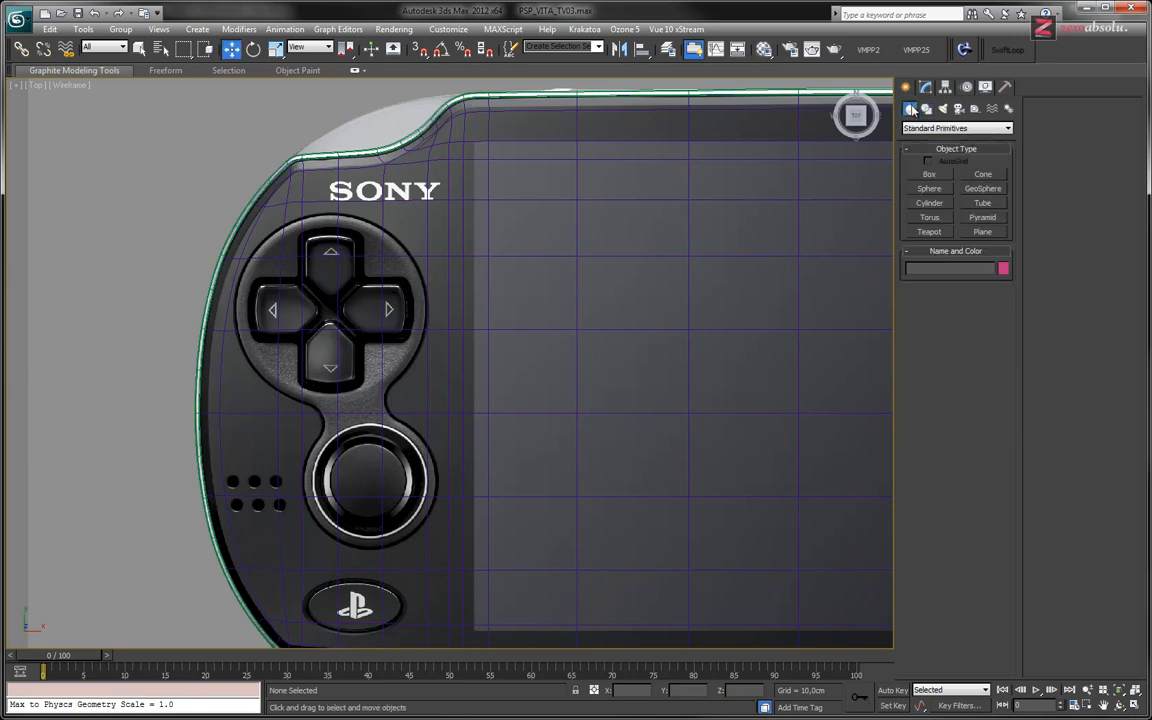
pyautogui.click(929, 203)
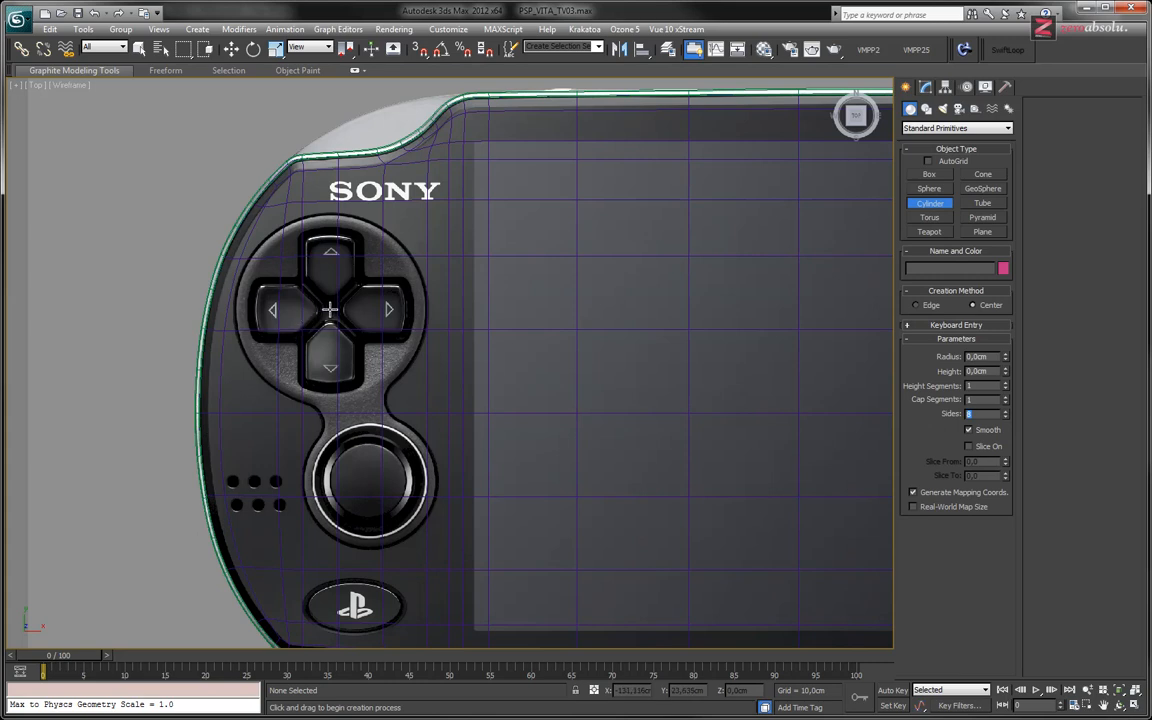
pyautogui.moveTo(329, 310); pyautogui.dragTo(393, 378)
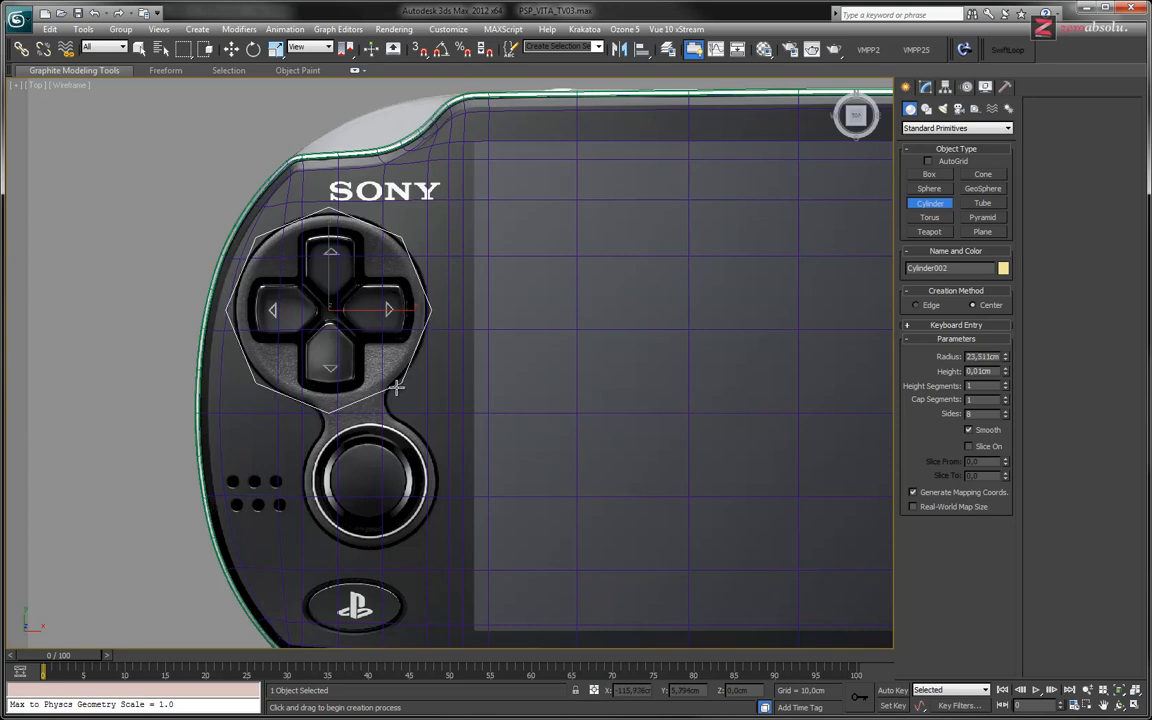
pyautogui.rightClick(390, 362)
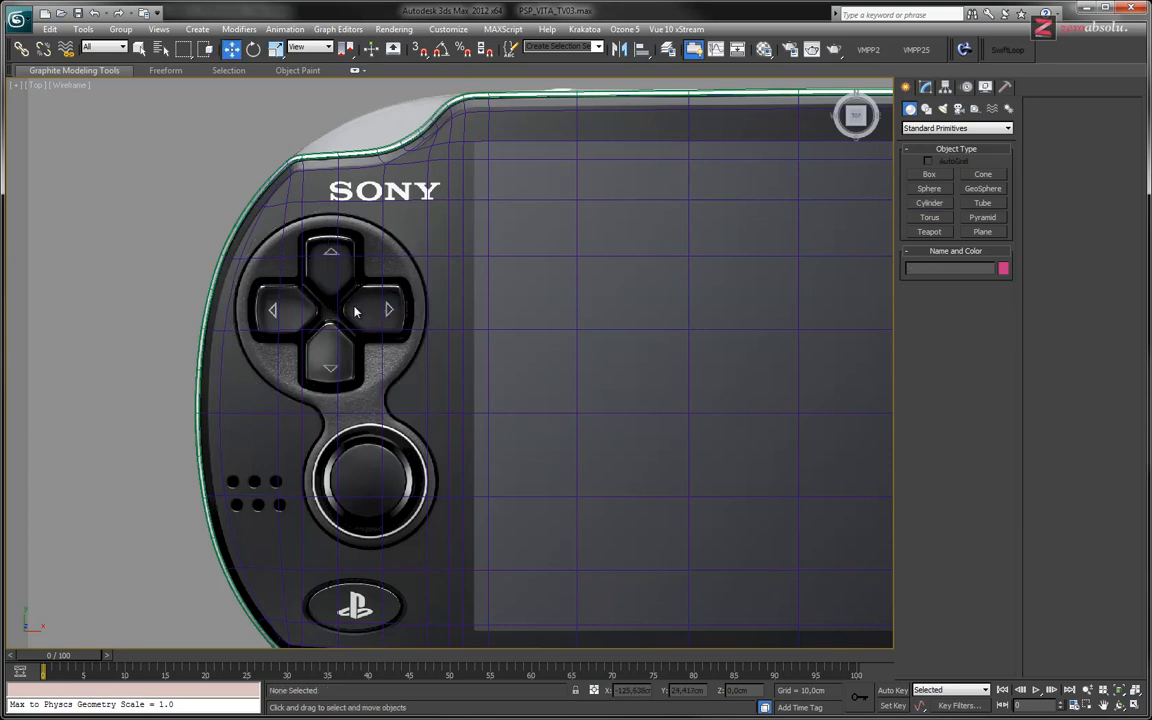
pyautogui.click(929, 203)
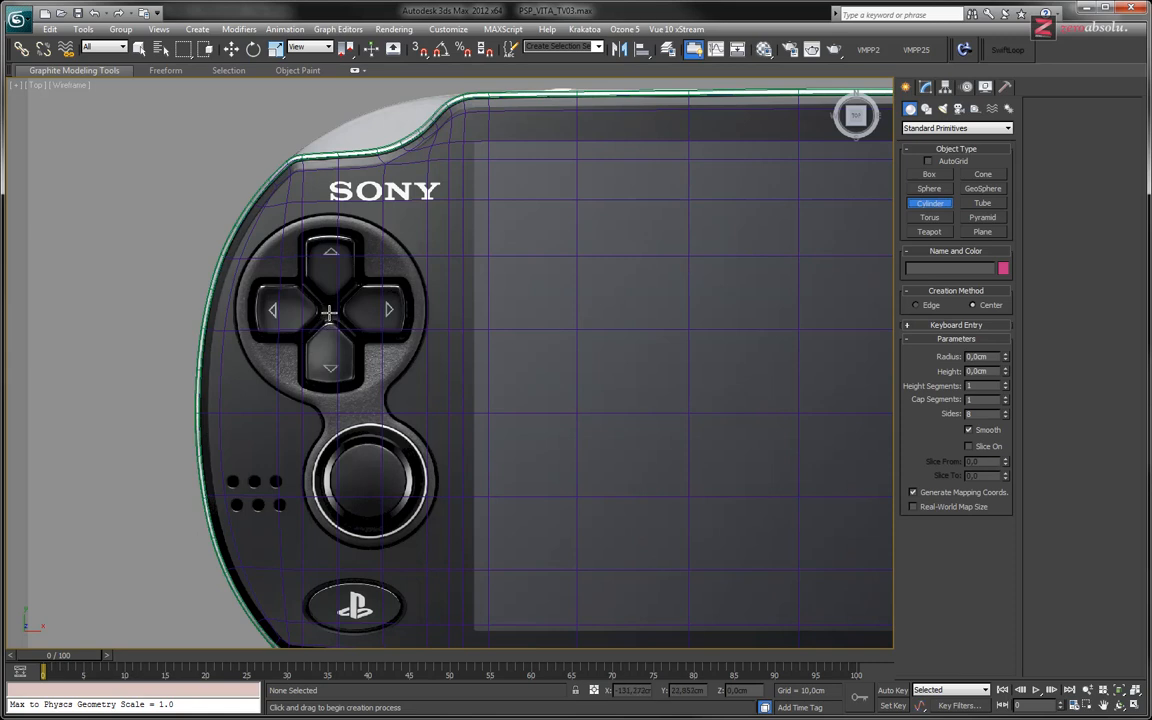
pyautogui.moveTo(329, 313); pyautogui.dragTo(399, 392)
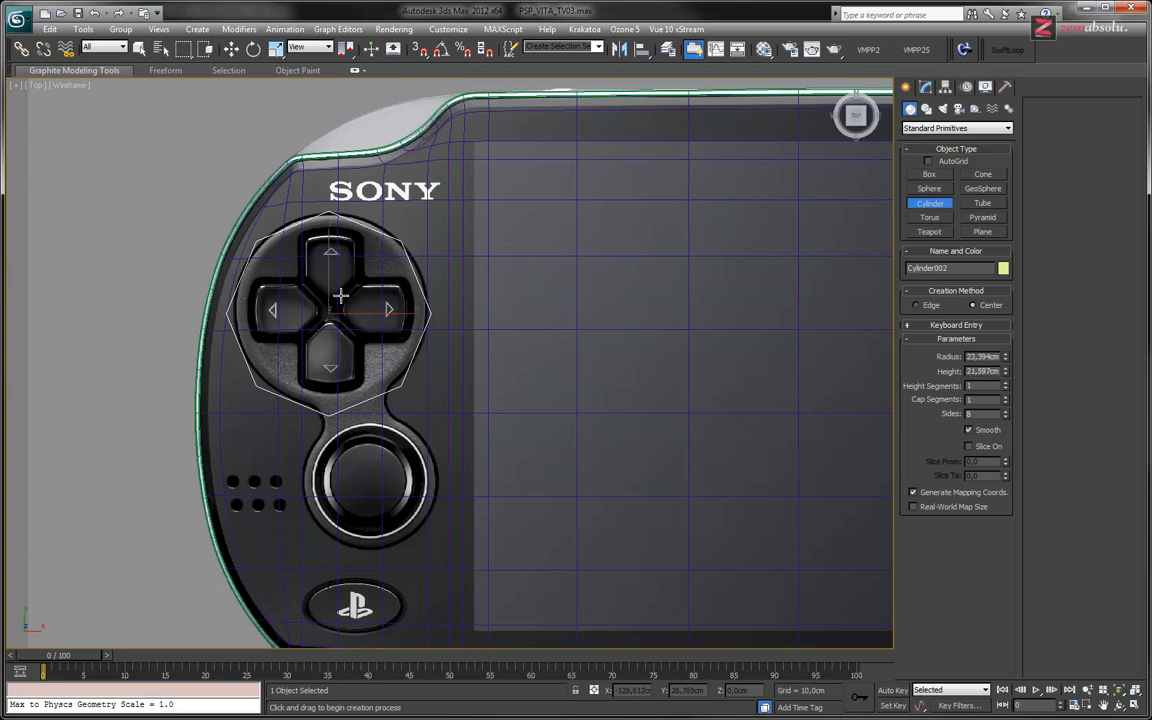
# Examine how the eight-sided cylinder lines up with the D-pad's circular outline in the top view.
pyautogui.keyDown('alt'); pyautogui.moveTo(350, 327); pyautogui.dragTo(357, 362, button='middle'); pyautogui.keyUp('alt')
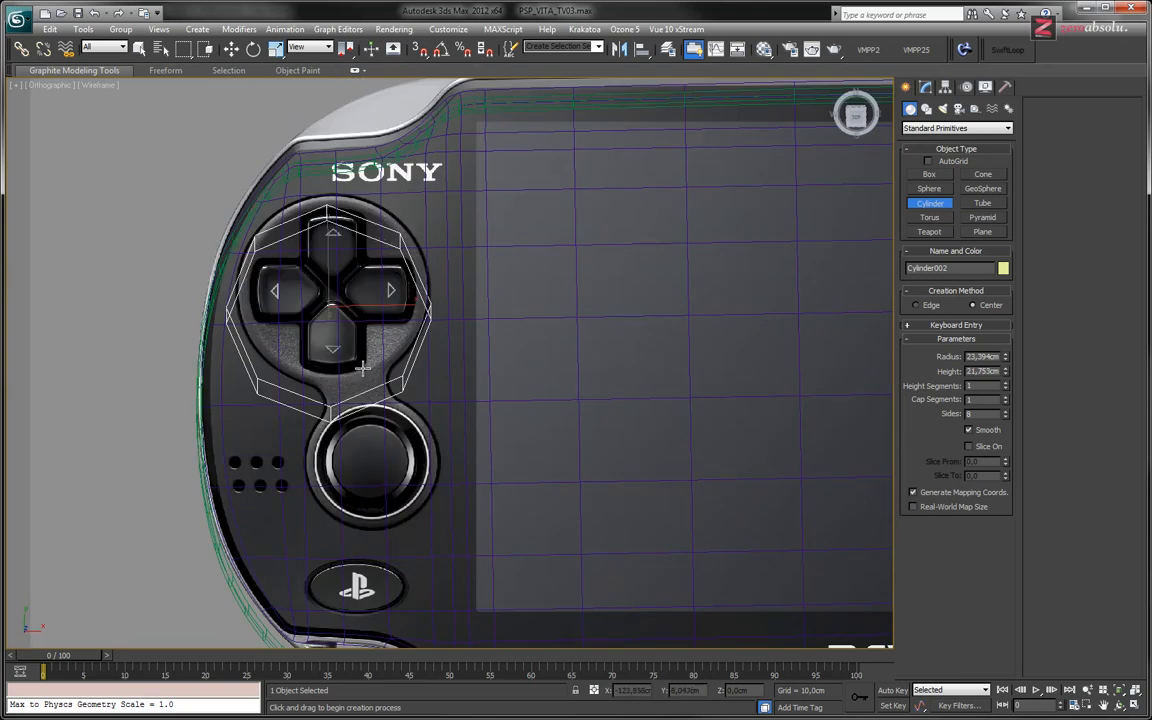
pyautogui.press('t')
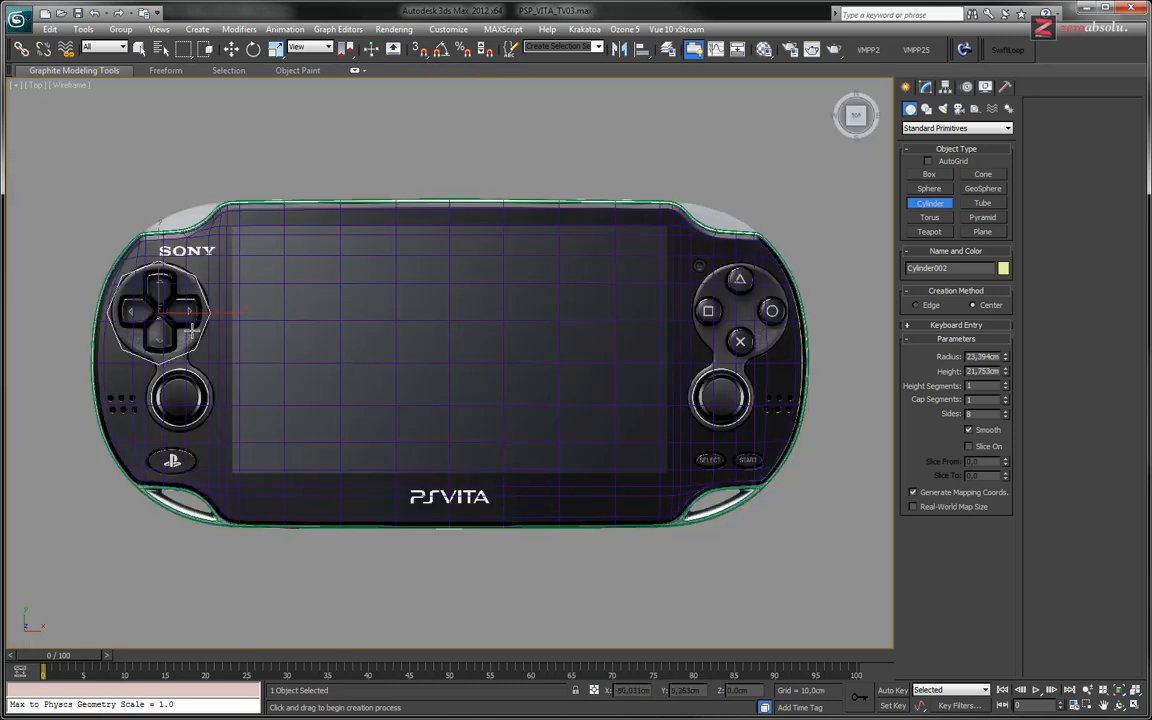
pyautogui.scroll(8, 365, 340)
pyautogui.scroll(-7, 378, 341)
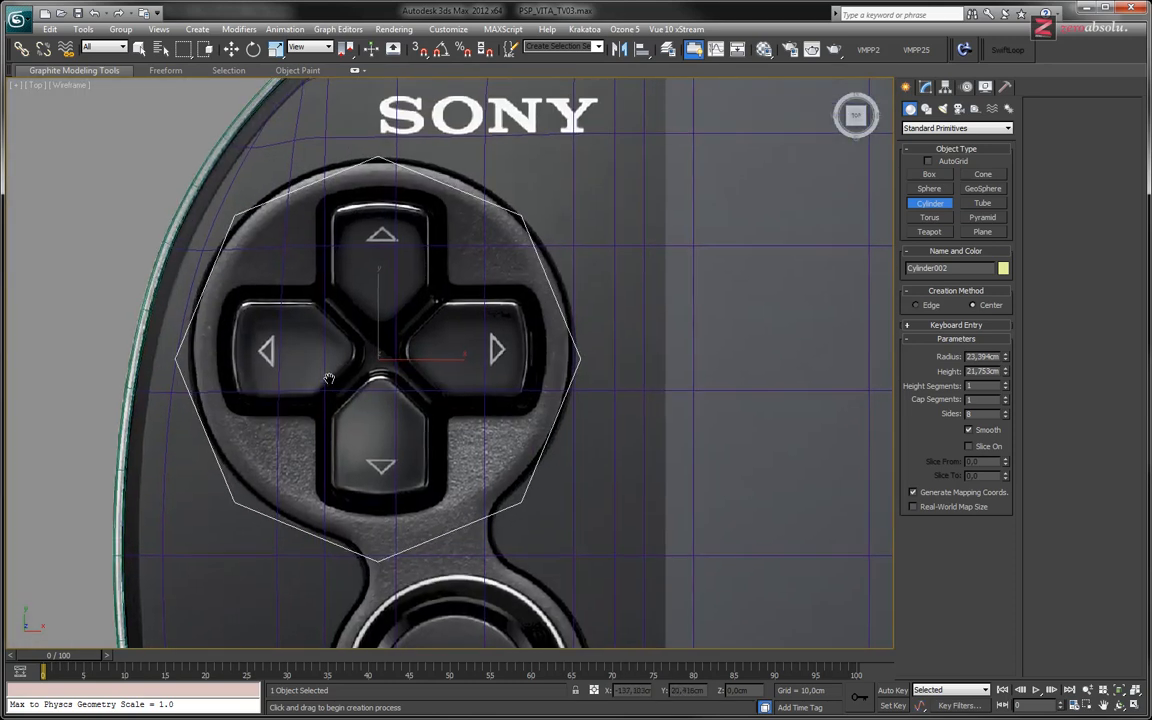
pyautogui.moveTo(412, 363); pyautogui.dragTo(342, 317, button='middle')
pyautogui.scroll(-5, 342, 317)
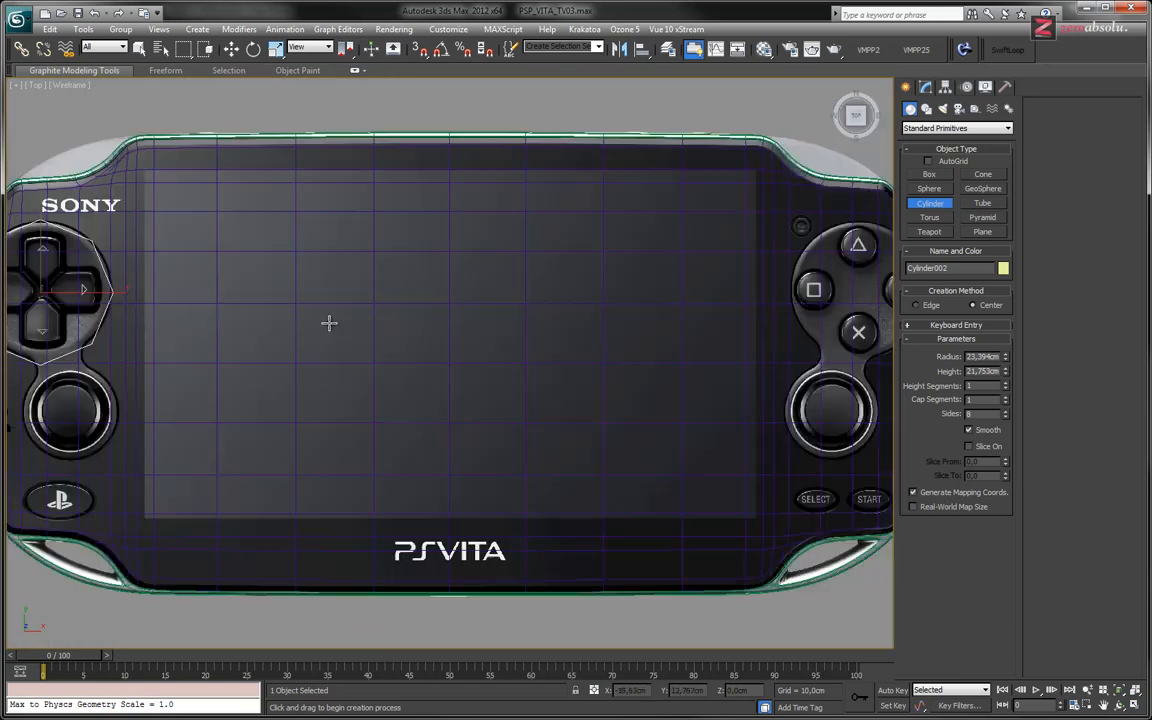
pyautogui.scroll(5, 329, 321)
pyautogui.press('z')
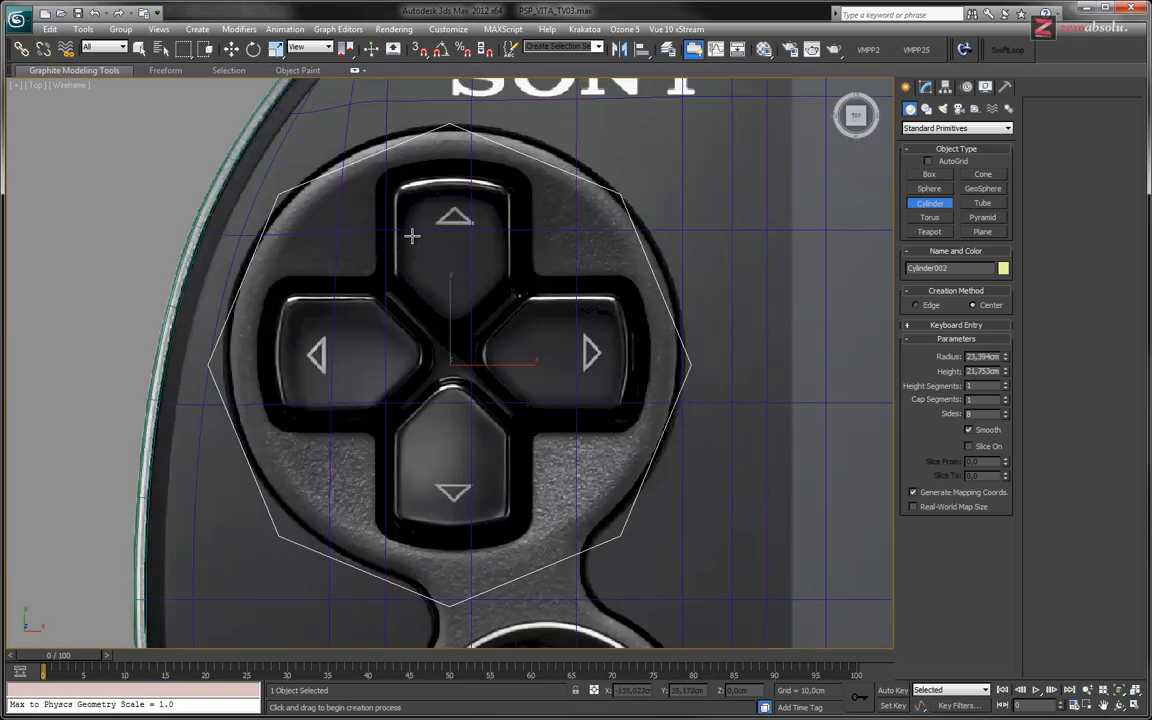
# Move the 8-sided cylinder slightly so that it is better centred over the D-pad's circular outline.
pyautogui.press('w')
pyautogui.click(474, 342)
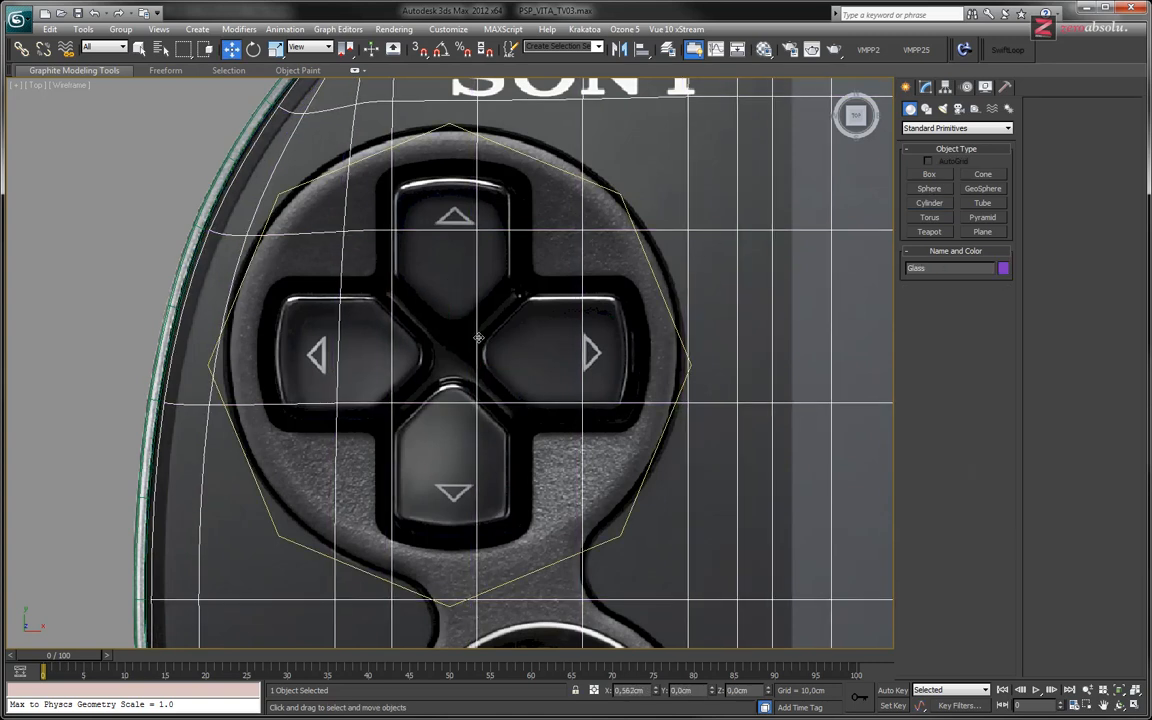
pyautogui.hotkey('ctrl', 'z')
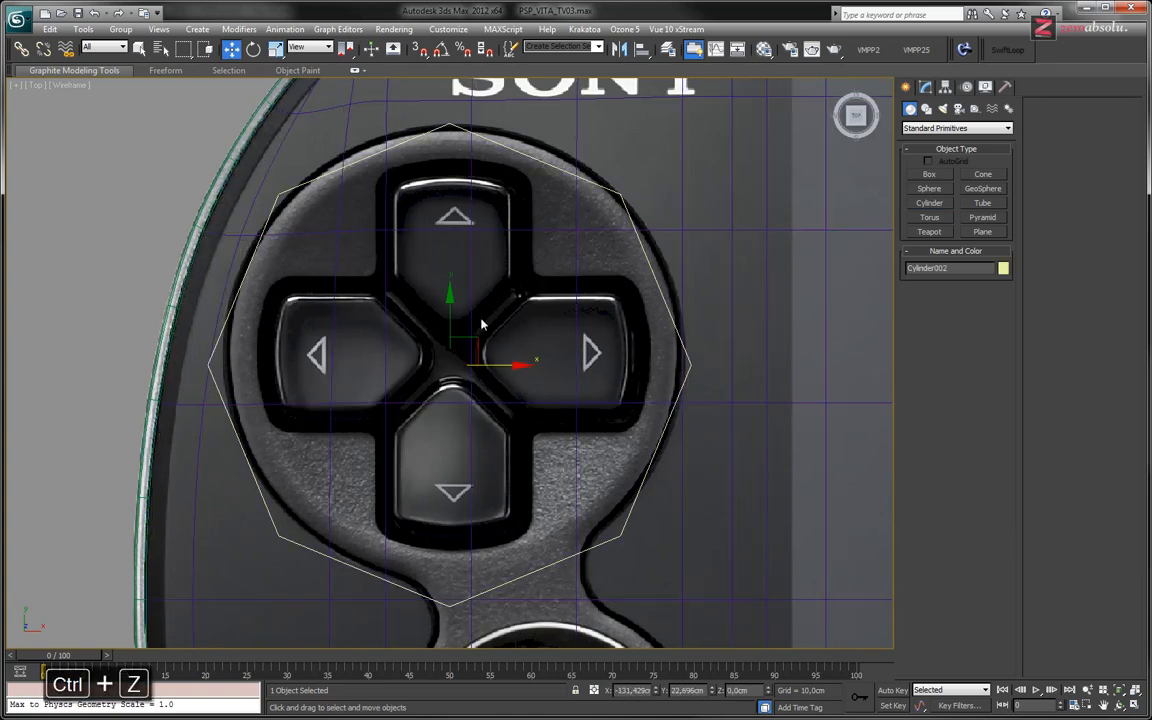
pyautogui.moveTo(476, 338); pyautogui.dragTo(483, 329)
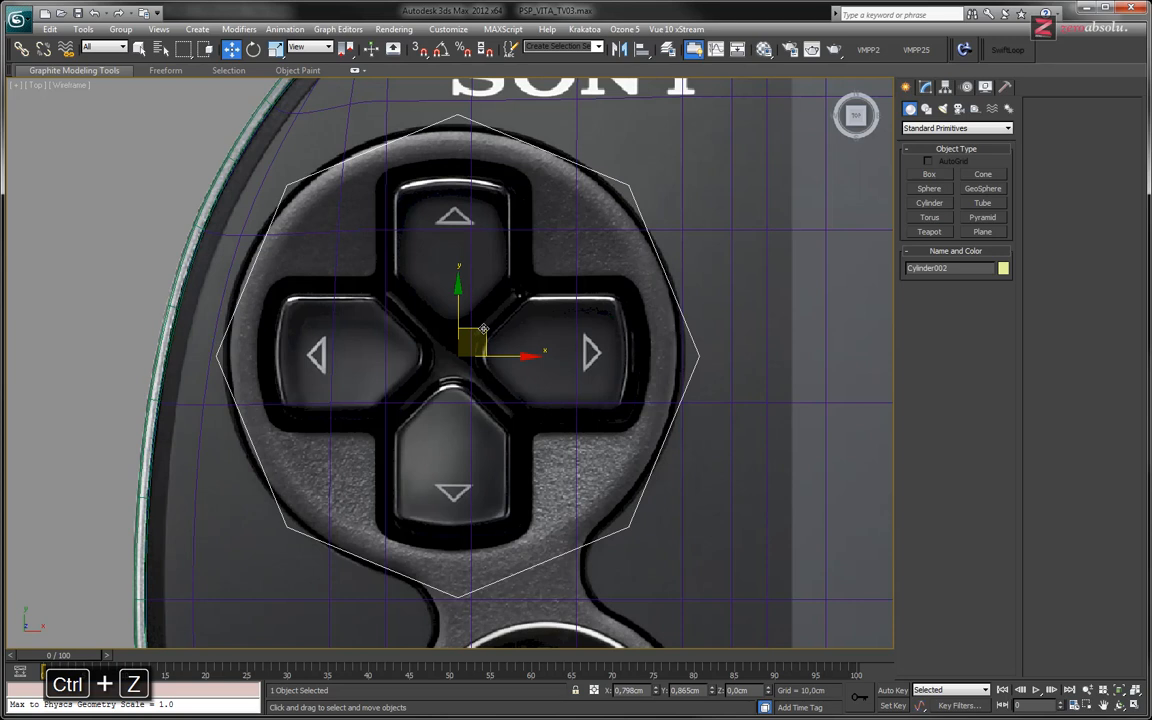
pyautogui.moveTo(509, 508); pyautogui.dragTo(440, 236, button='middle')
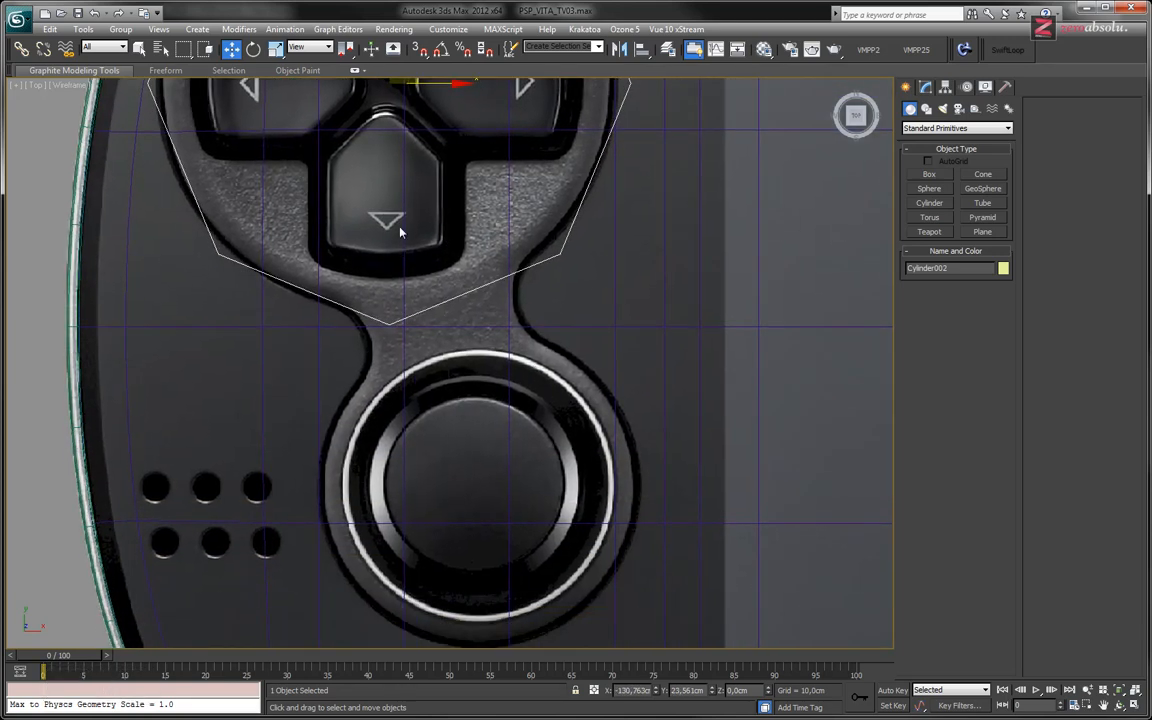
pyautogui.moveTo(437, 378); pyautogui.dragTo(459, 483, button='middle')
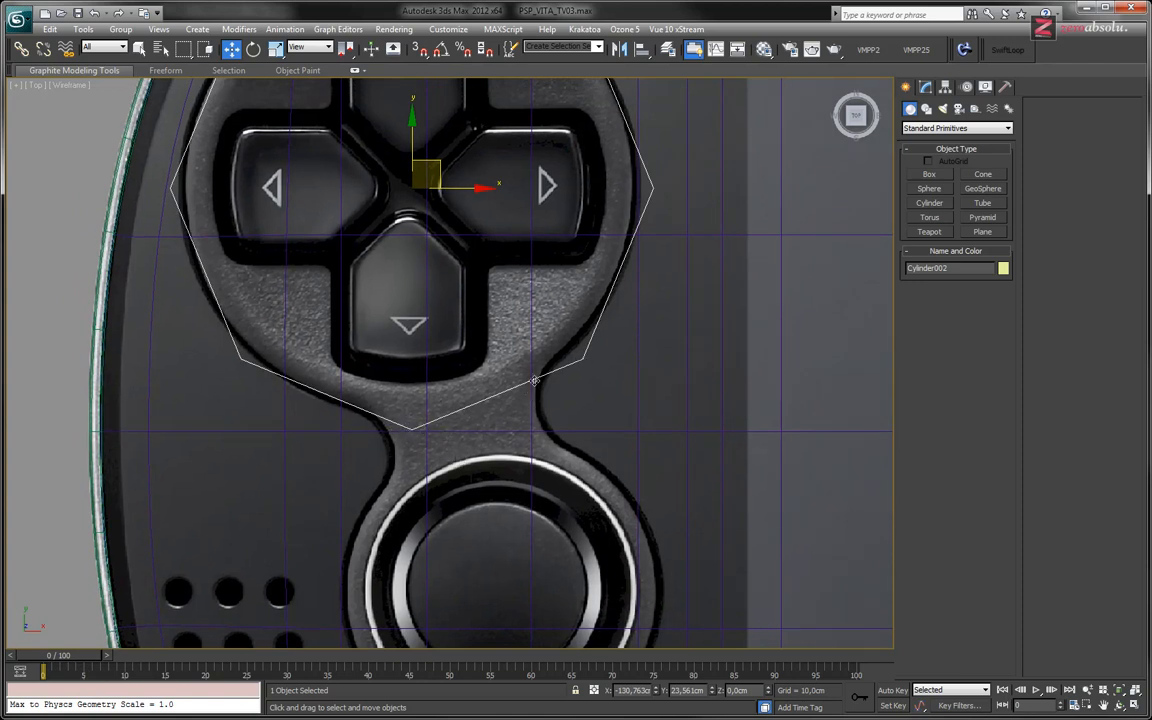
pyautogui.moveTo(248, 303); pyautogui.dragTo(321, 365, button='middle')
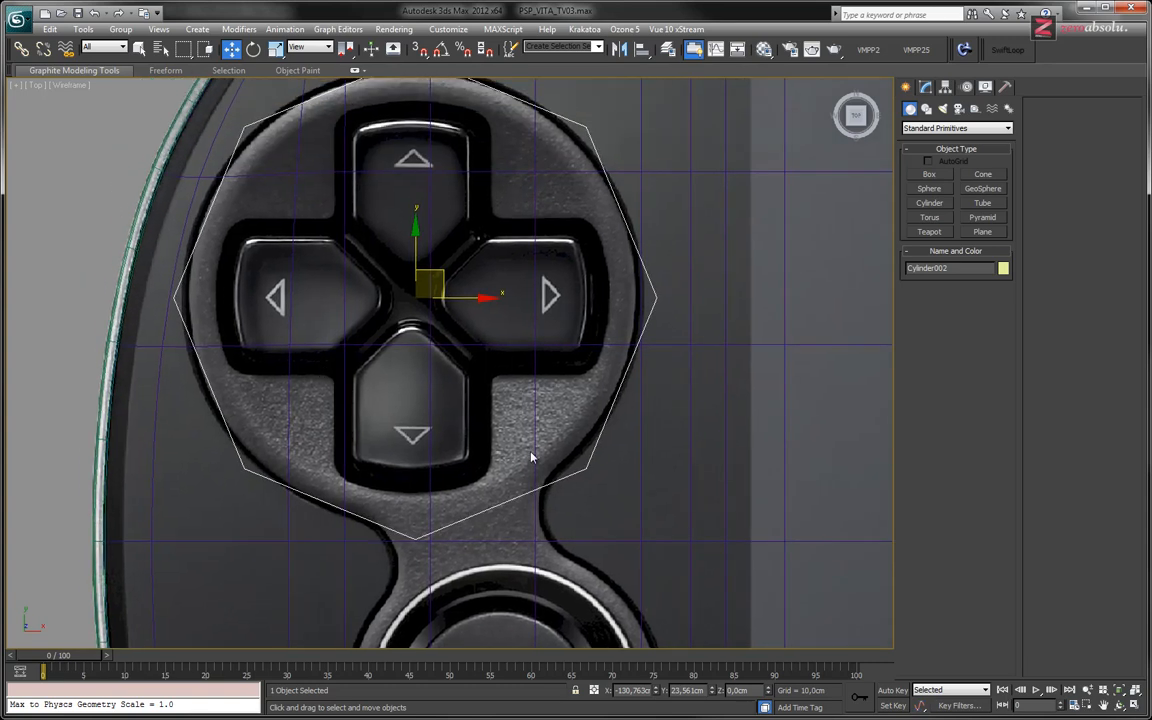
# Set the D-pad cylinder to 16 sides with a radius of about 22.2 cm and nudge it horizontally to fit the outline.
pyautogui.click(925, 87)
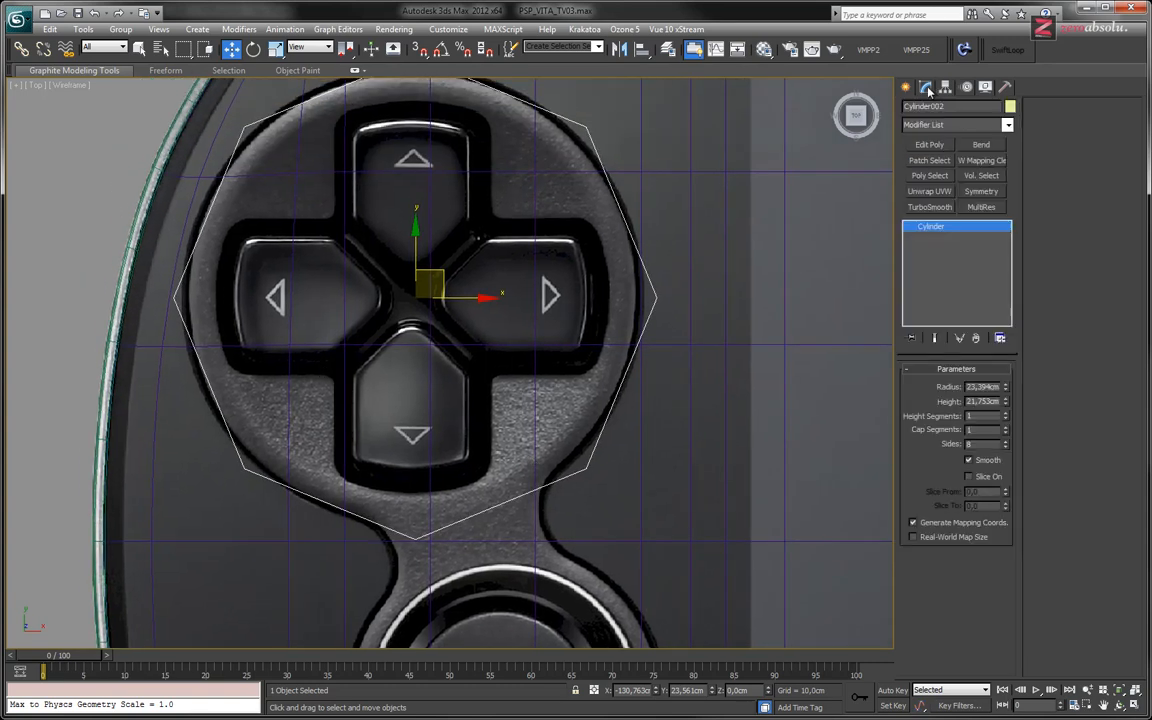
pyautogui.doubleClick(986, 444)
pyautogui.write('16')
pyautogui.press('Return')
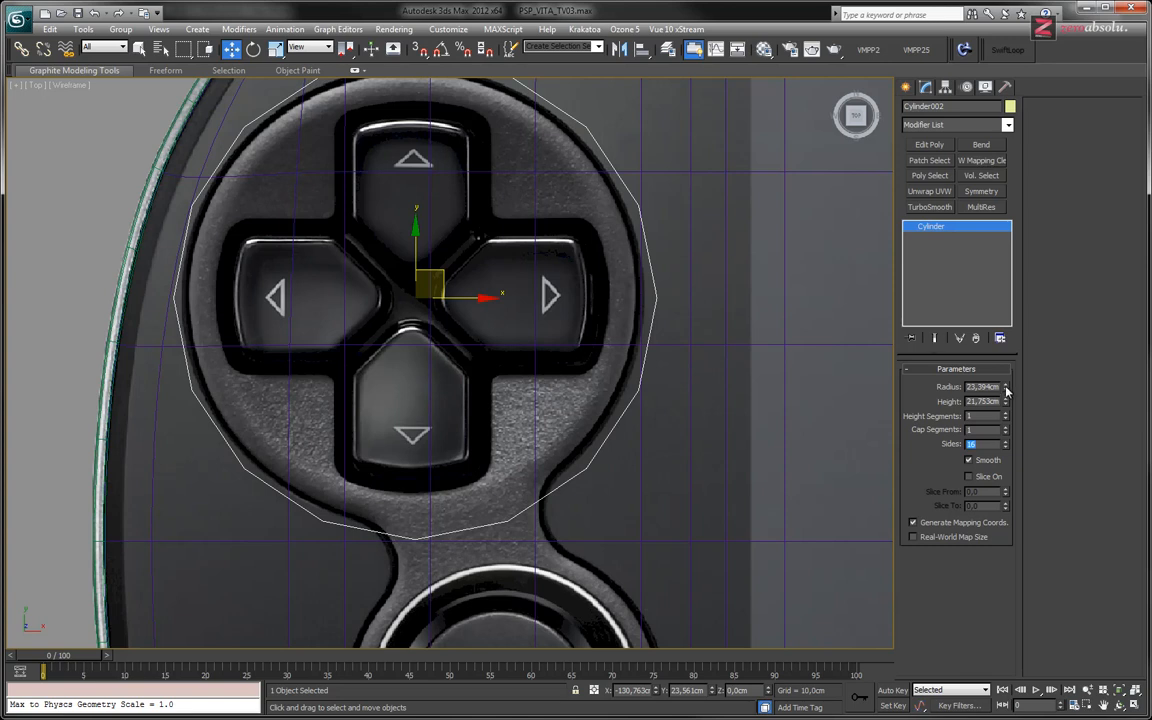
pyautogui.moveTo(1005, 387); pyautogui.dragTo(1005, 388)
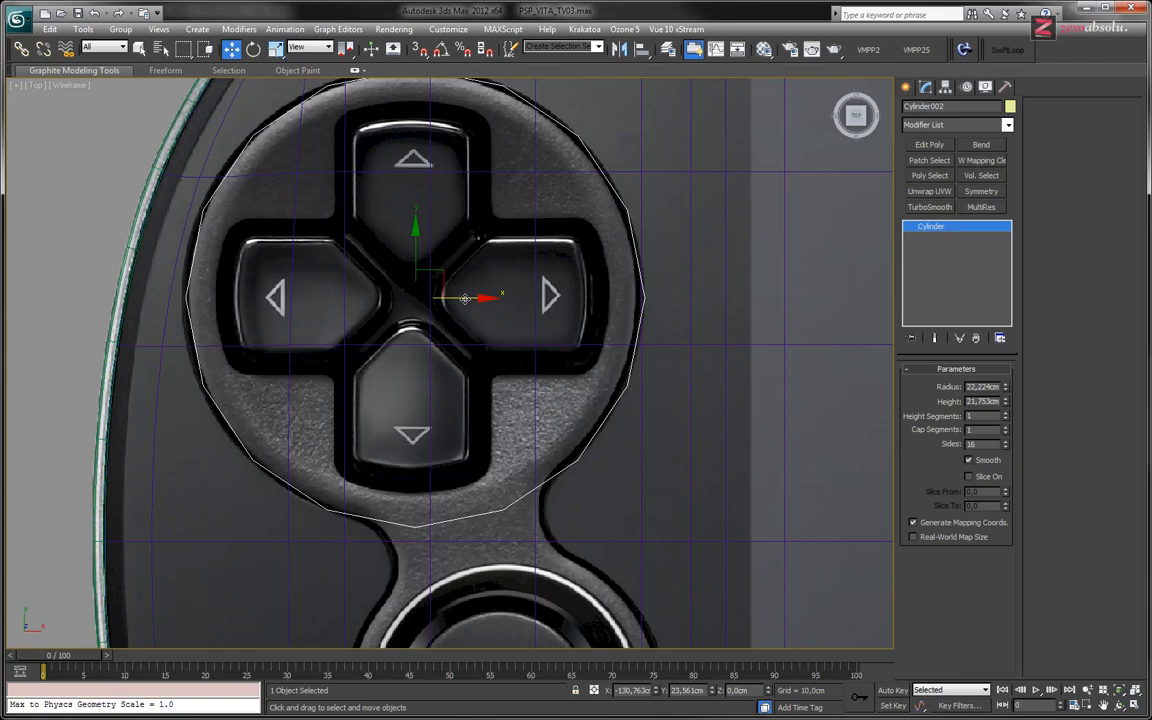
pyautogui.moveTo(465, 298); pyautogui.dragTo(463, 298)
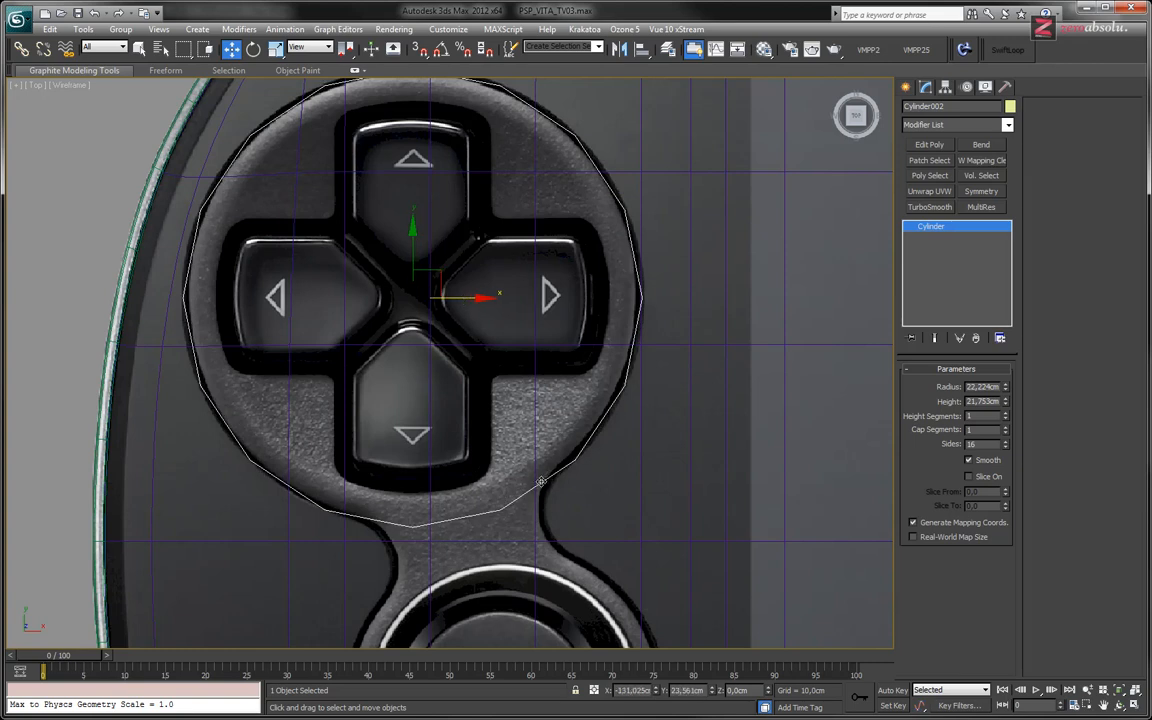
# Set the D-pad cylinder's sides to 32 and reduce its radius to about 21.8 cm to match the circular outline.
pyautogui.moveTo(450, 280); pyautogui.dragTo(509, 352, button='middle')
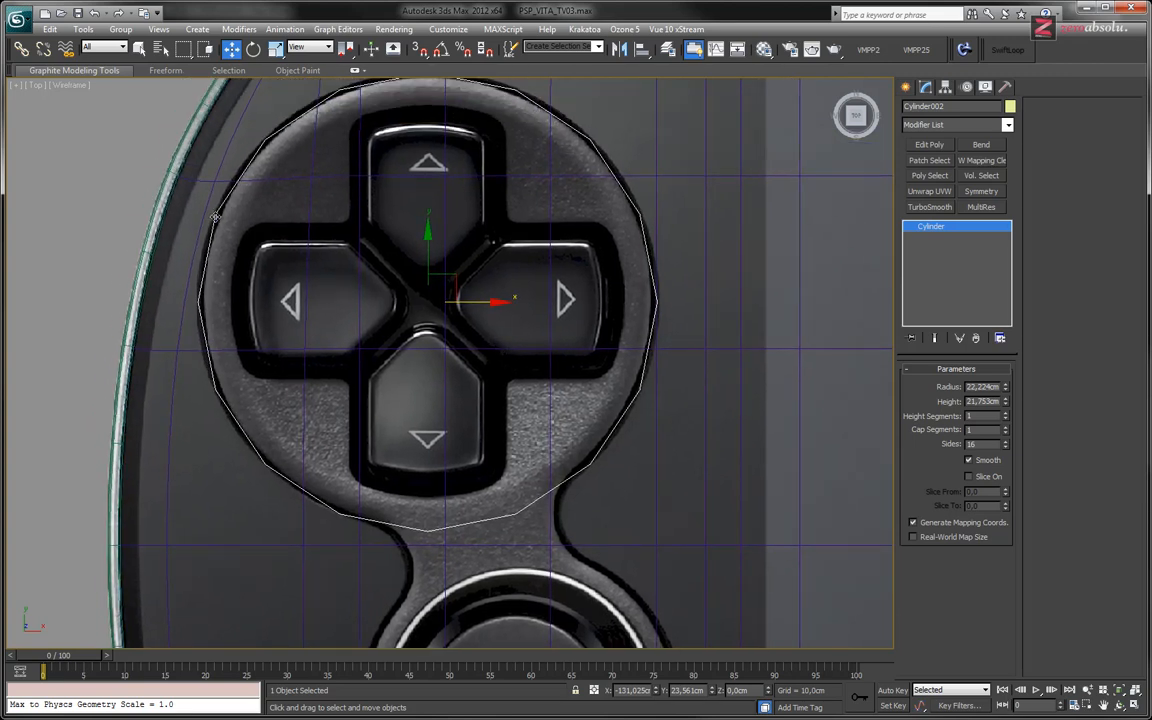
pyautogui.moveTo(214, 216); pyautogui.dragTo(319, 238, button='middle')
pyautogui.scroll(3, 319, 238)
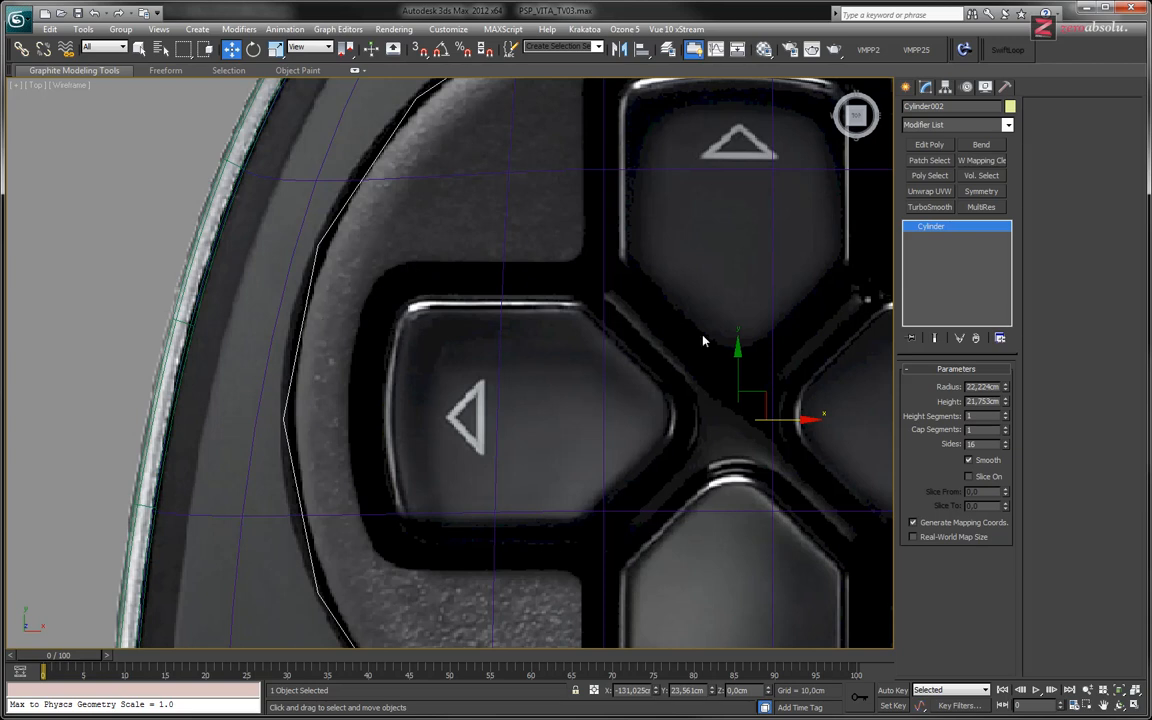
pyautogui.scroll(-5, 548, 290)
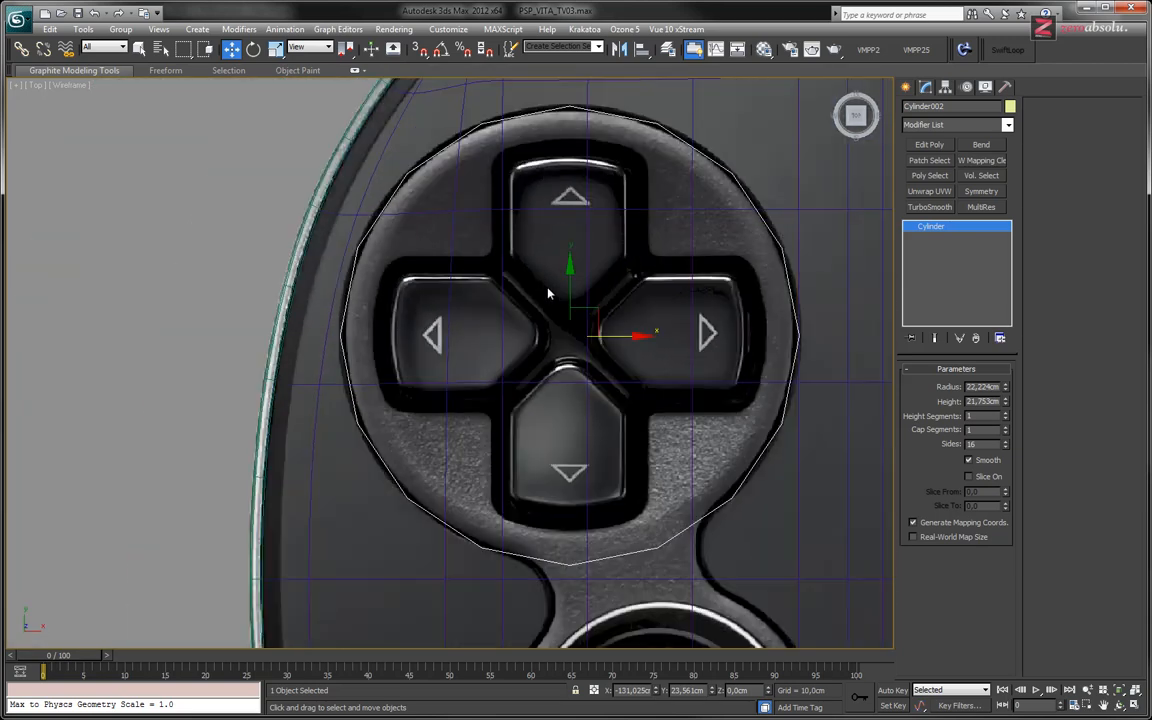
pyautogui.moveTo(530, 258); pyautogui.dragTo(480, 290, button='middle')
pyautogui.moveTo(988, 445); pyautogui.dragTo(907, 446)
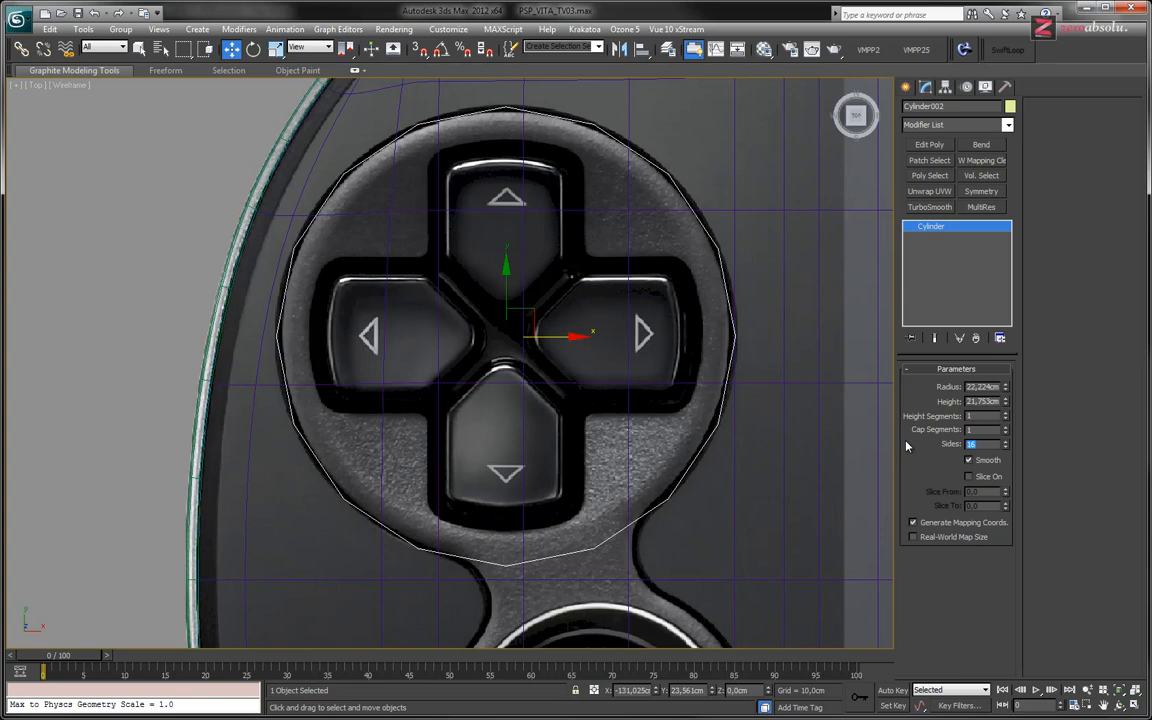
pyautogui.write('32')
pyautogui.press('Return')
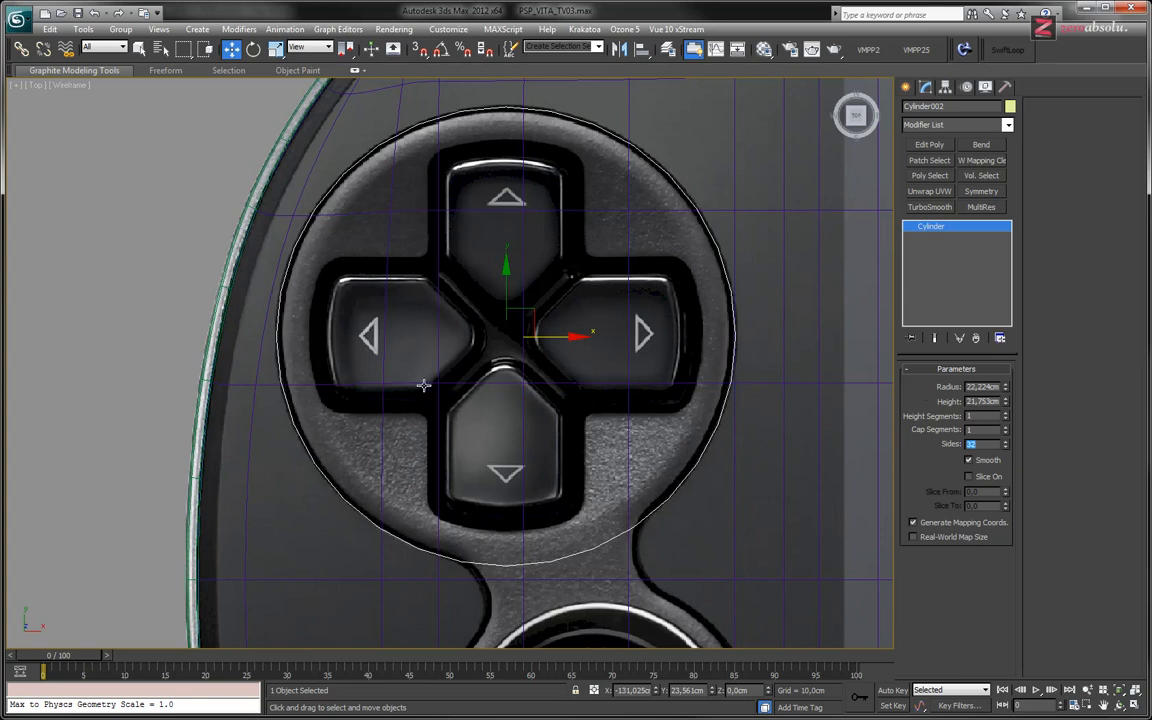
pyautogui.moveTo(475, 367); pyautogui.dragTo(453, 287, button='middle')
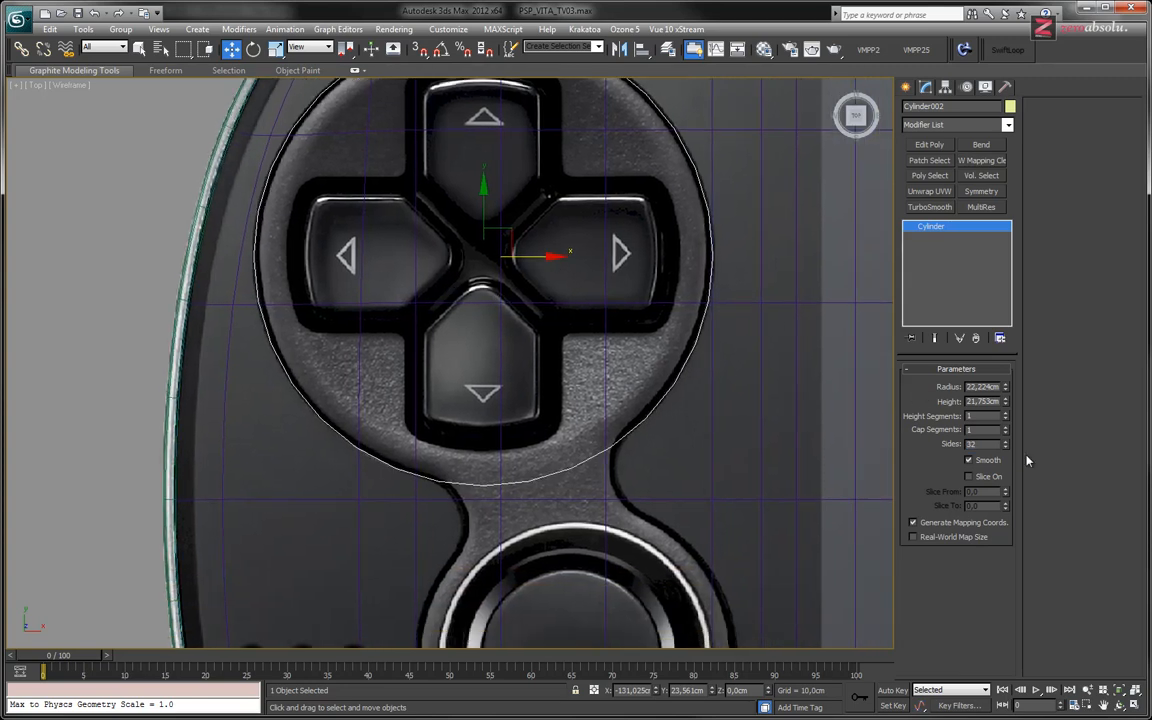
pyautogui.moveTo(1007, 392); pyautogui.dragTo(1007, 387)
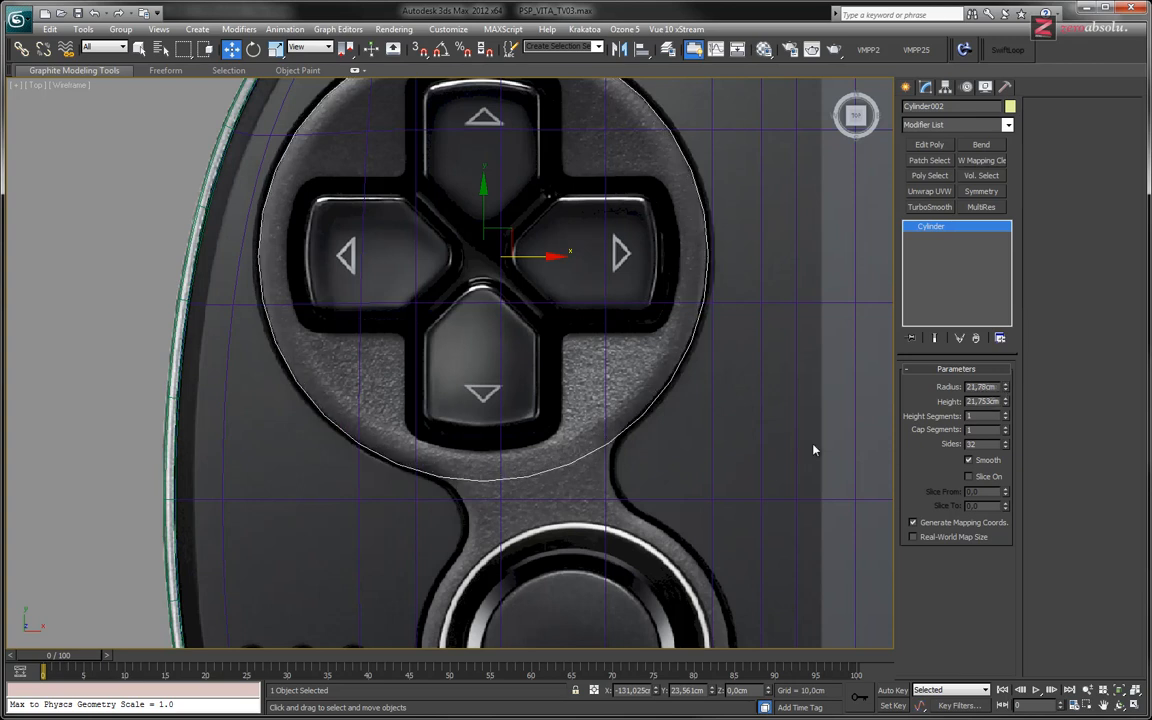
# Add an Edit Poly modifier to the D-pad cylinder and switch to vertex editing.
pyautogui.moveTo(488, 494); pyautogui.dragTo(447, 413, button='middle')
pyautogui.scroll(2, 447, 413)
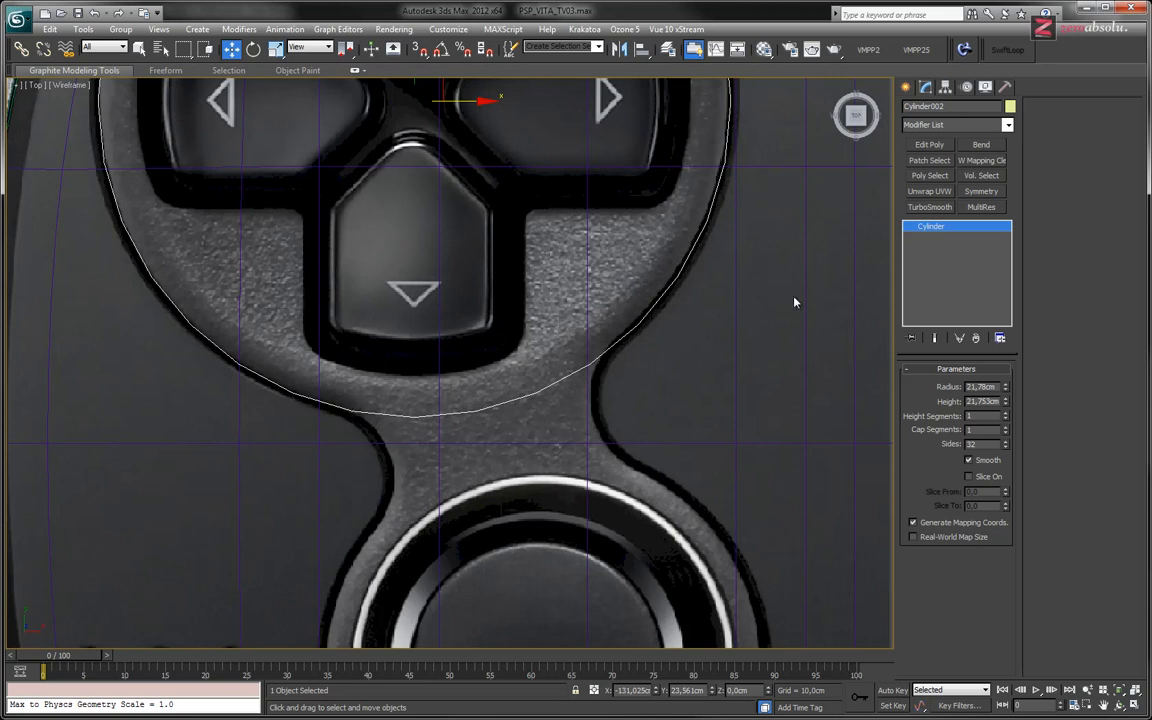
pyautogui.click(931, 147)
pyautogui.click(925, 236)
pyautogui.click(923, 227)
pyautogui.click(945, 226)
pyautogui.click(948, 237)
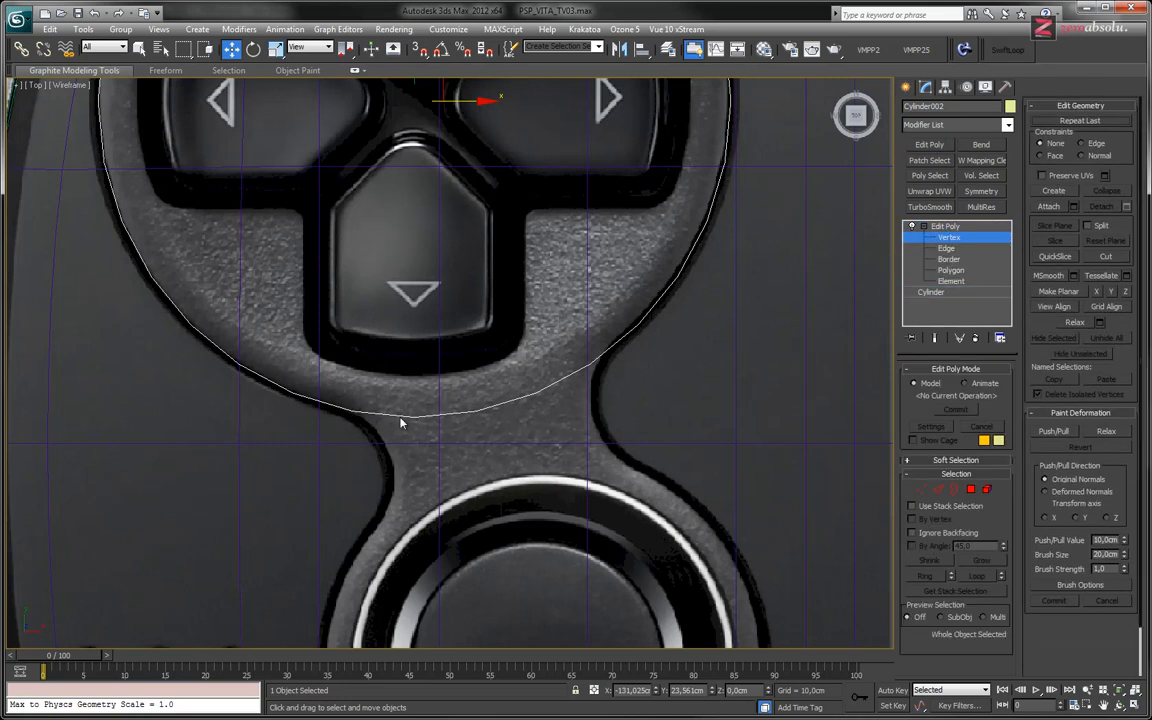
# Try moving the cylinder's lower rim vertices where the neck joins the circle, undo the move and leave vertex editing.
pyautogui.moveTo(363, 402); pyautogui.dragTo(344, 456)
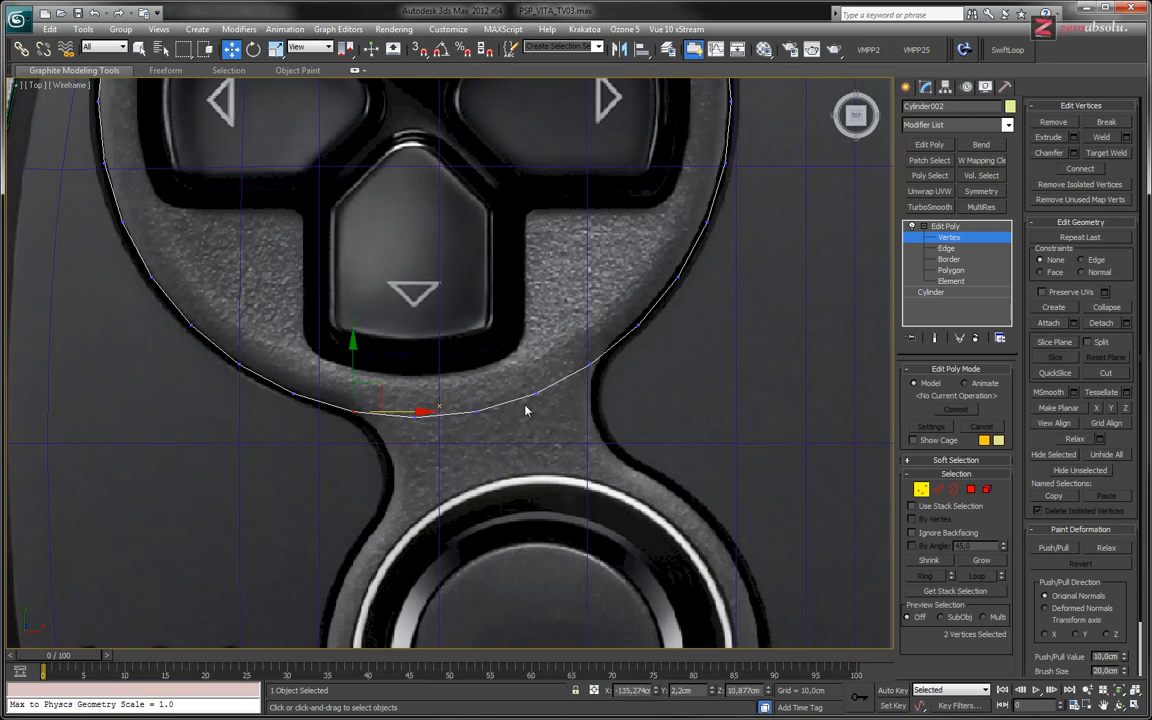
pyautogui.moveTo(583, 352); pyautogui.dragTo(625, 347)
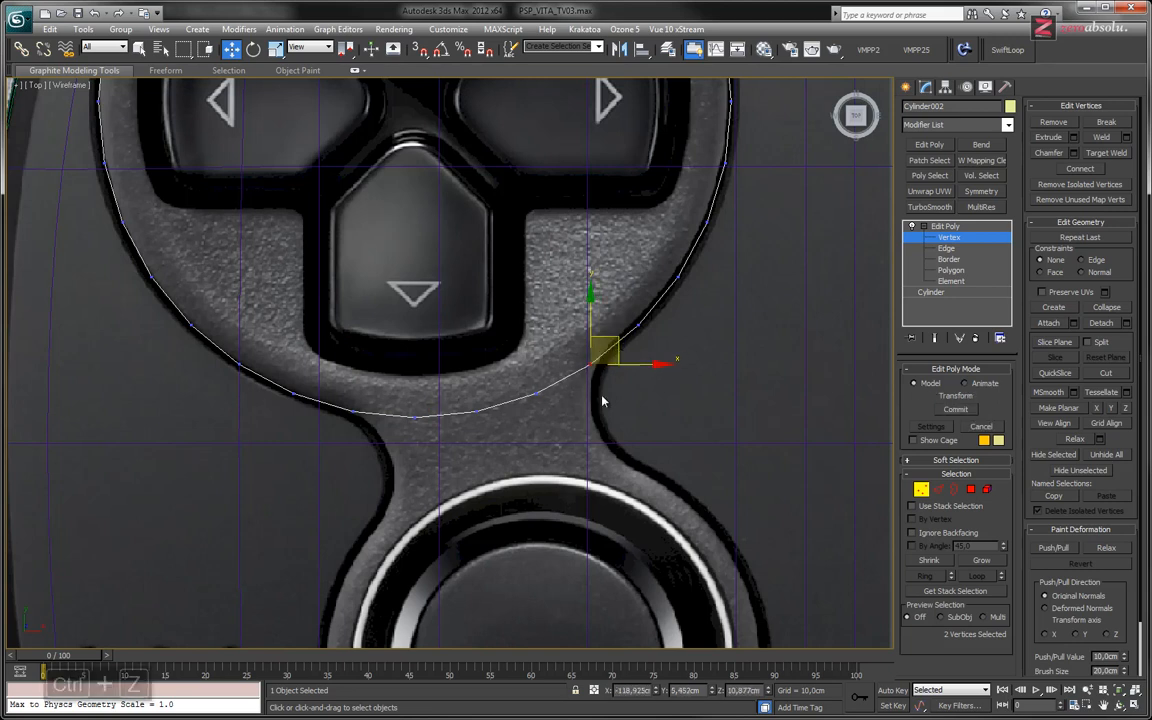
pyautogui.hotkey('ctrl', 'z')
pyautogui.scroll(3, 570, 385)
pyautogui.scroll(-3, 582, 396)
pyautogui.moveTo(582, 396); pyautogui.dragTo(504, 371, button='middle')
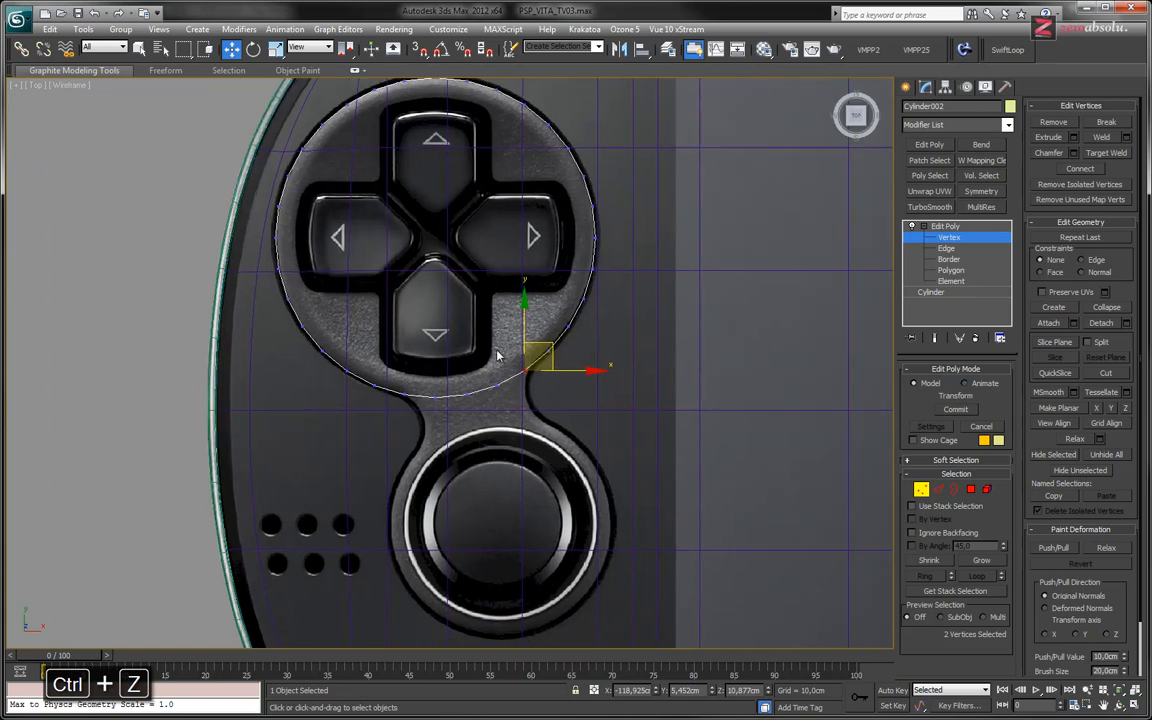
pyautogui.moveTo(514, 243)
pyautogui.mouseDown(button='middle')
pyautogui.moveTo(531, 267)
pyautogui.moveTo(496, 255)
pyautogui.mouseUp(button='middle')
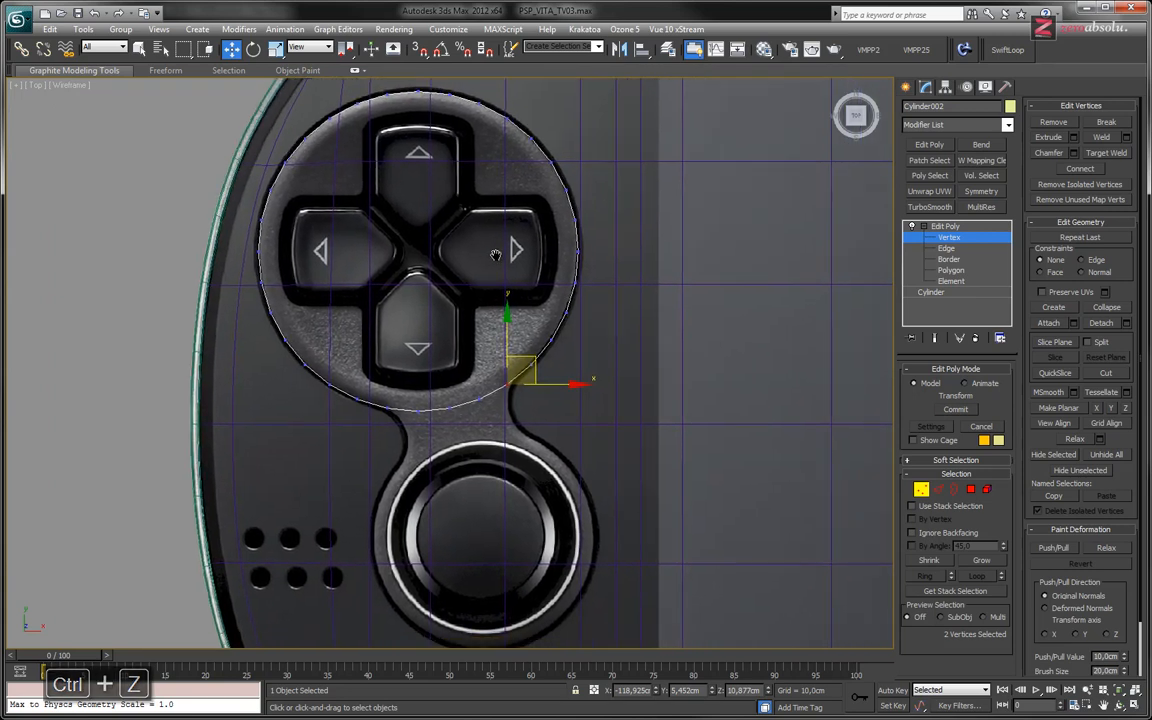
pyautogui.click(950, 227)
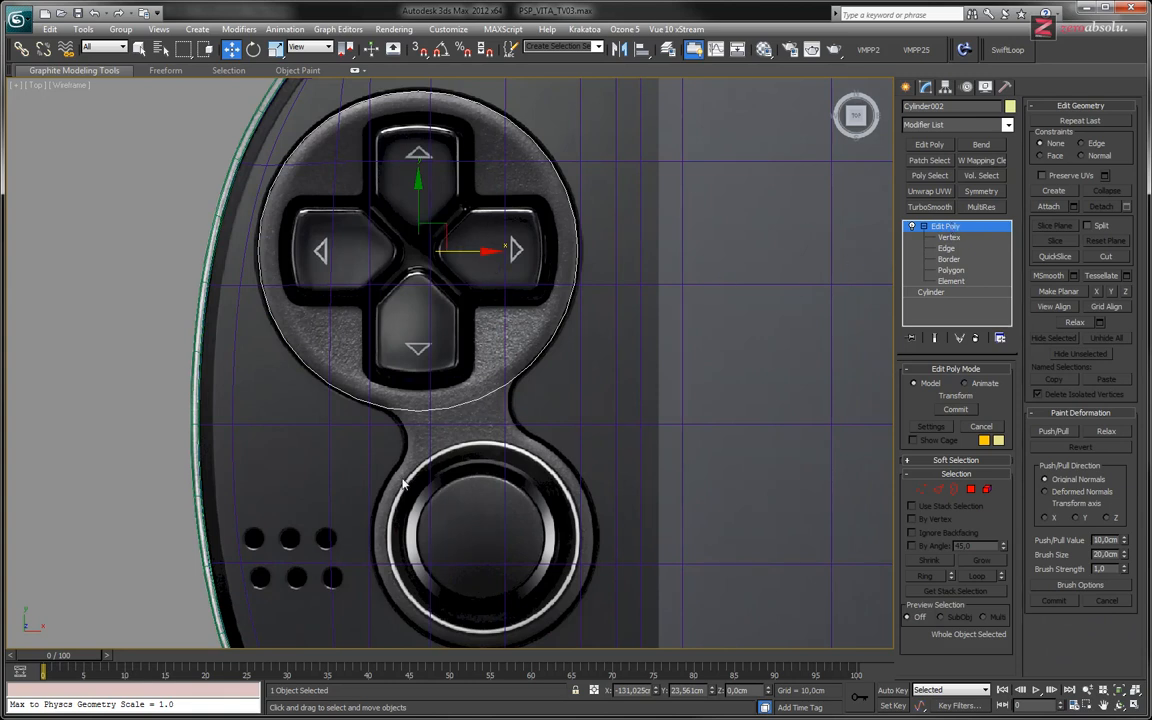
# Duplicate the D-pad cylinder as an independent copy placed over the analog stick.
pyautogui.moveTo(433, 500); pyautogui.dragTo(443, 405, button='middle')
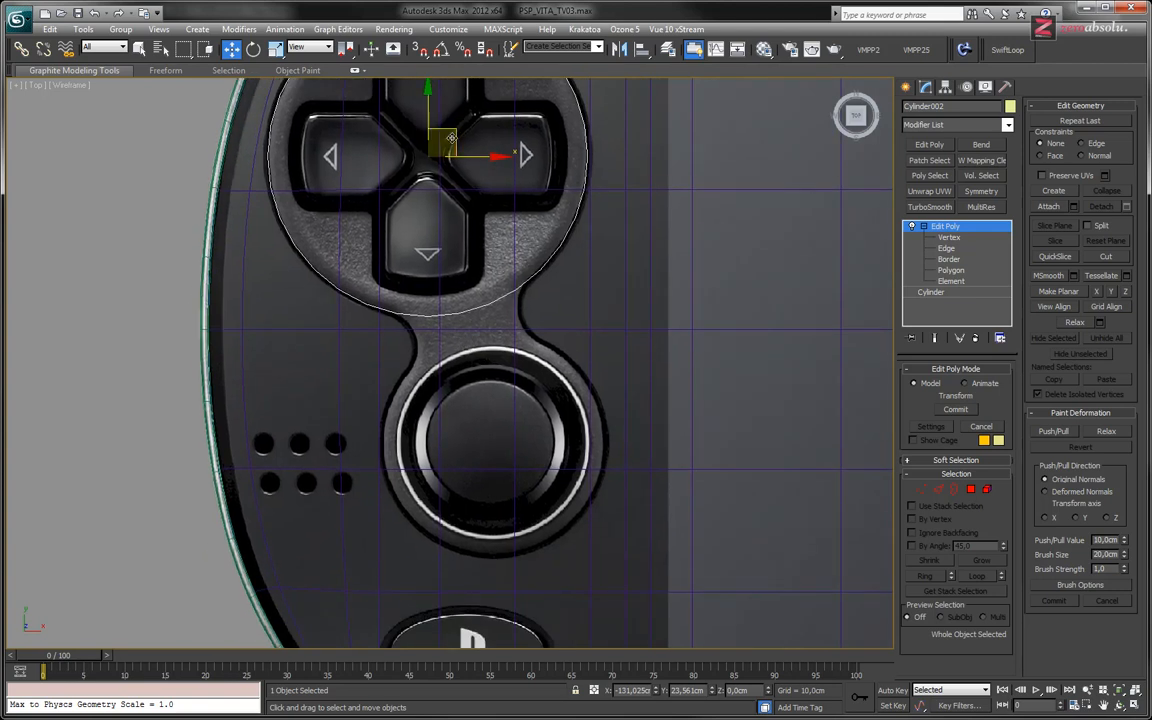
pyautogui.moveTo(452, 133)
pyautogui.keyDown('shift'); pyautogui.mouseDown()
pyautogui.moveTo(450, 250)
pyautogui.moveTo(511, 375)
pyautogui.moveTo(511, 426)
pyautogui.mouseUp(); pyautogui.keyUp('shift')
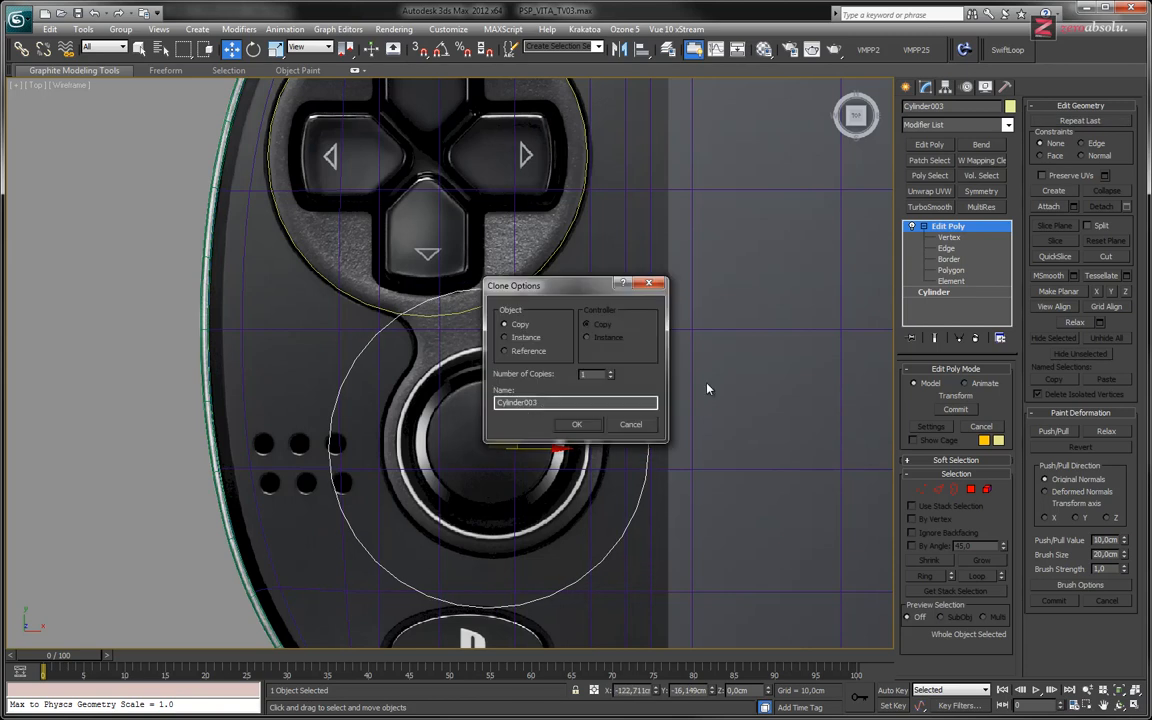
pyautogui.click(576, 424)
# Reduce the copied cylinder's base radius to about 15.2 cm and centre it on the analog stick's outer outline.
pyautogui.click(930, 237)
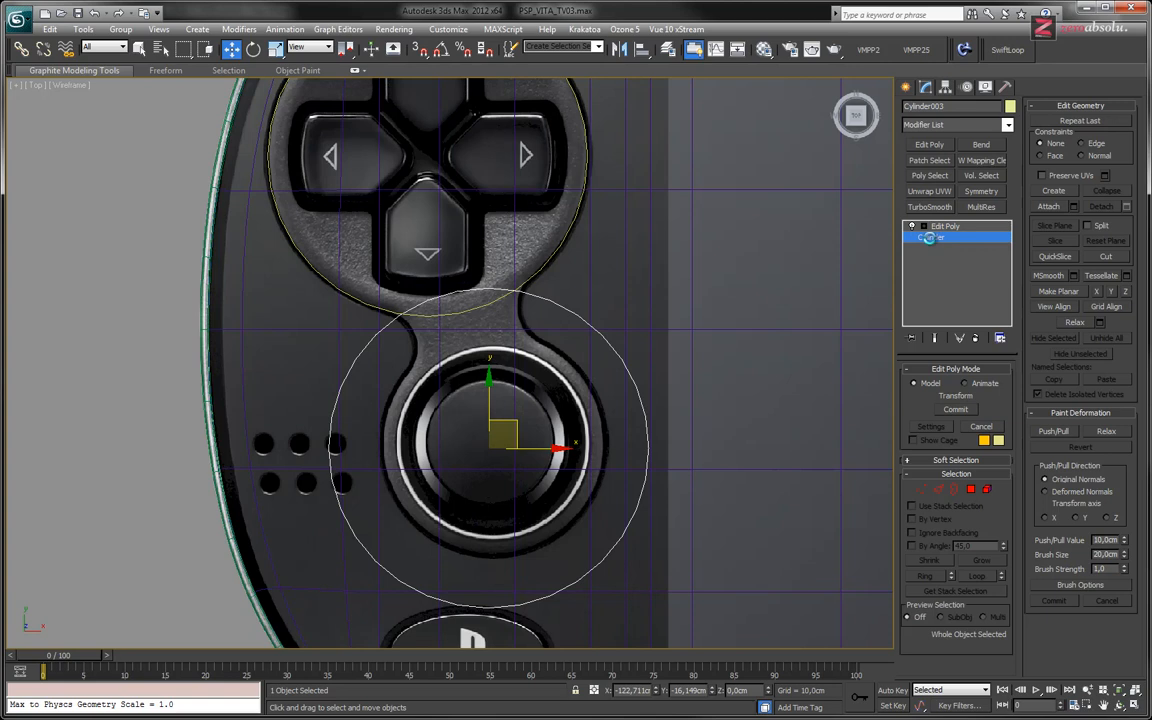
pyautogui.click(631, 405)
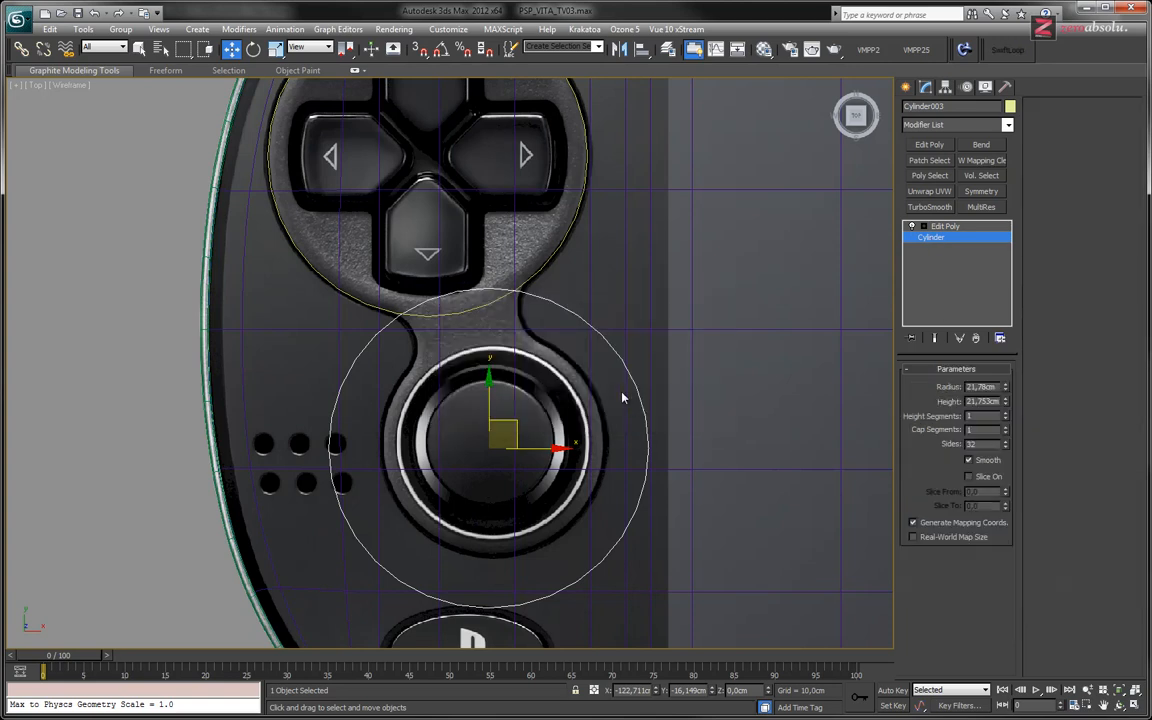
pyautogui.moveTo(1006, 392); pyautogui.dragTo(1004, 404)
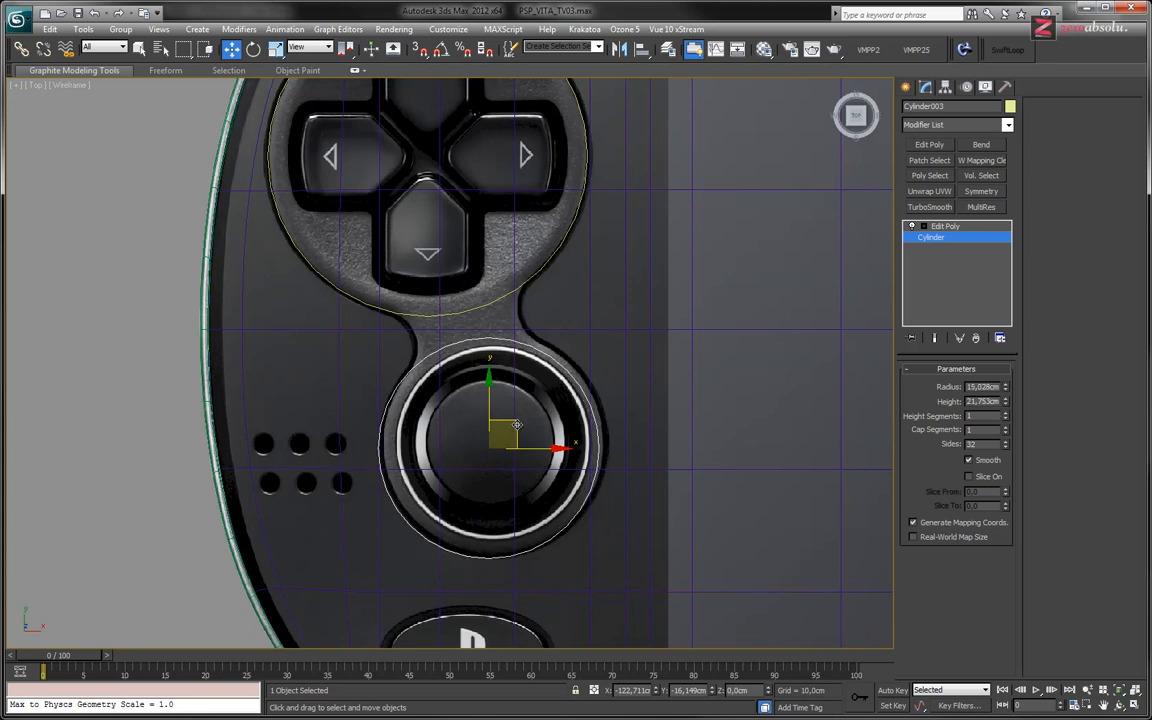
pyautogui.moveTo(517, 425); pyautogui.dragTo(521, 421)
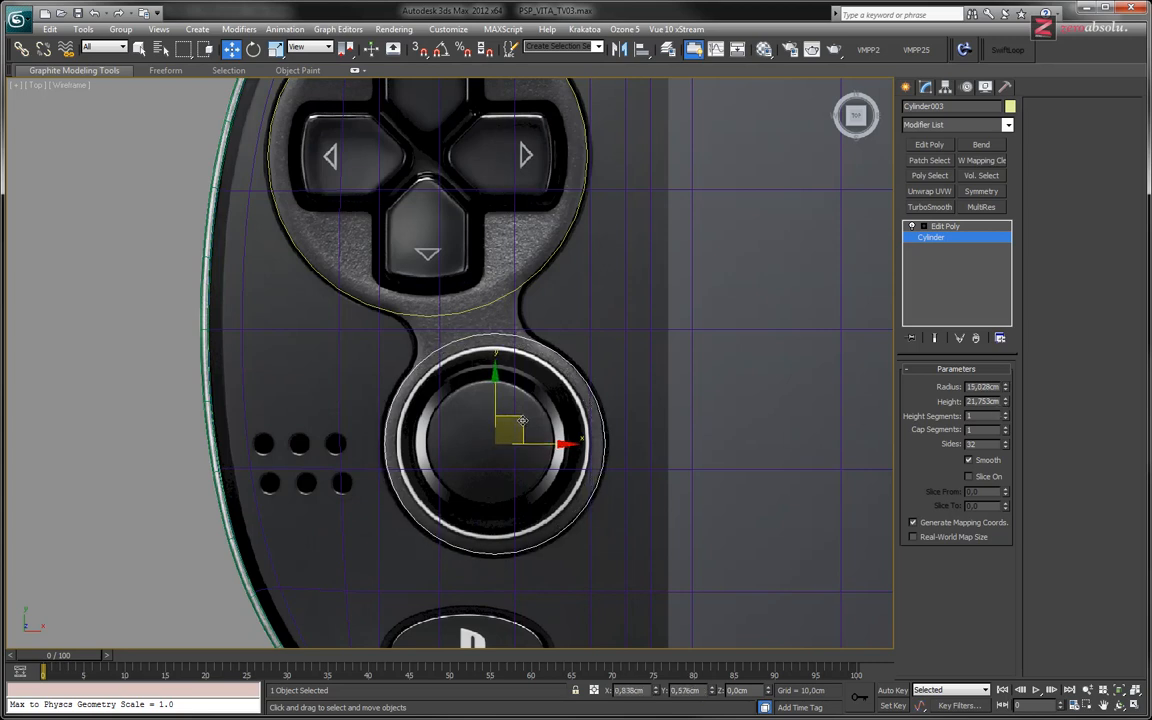
pyautogui.click(1007, 387)
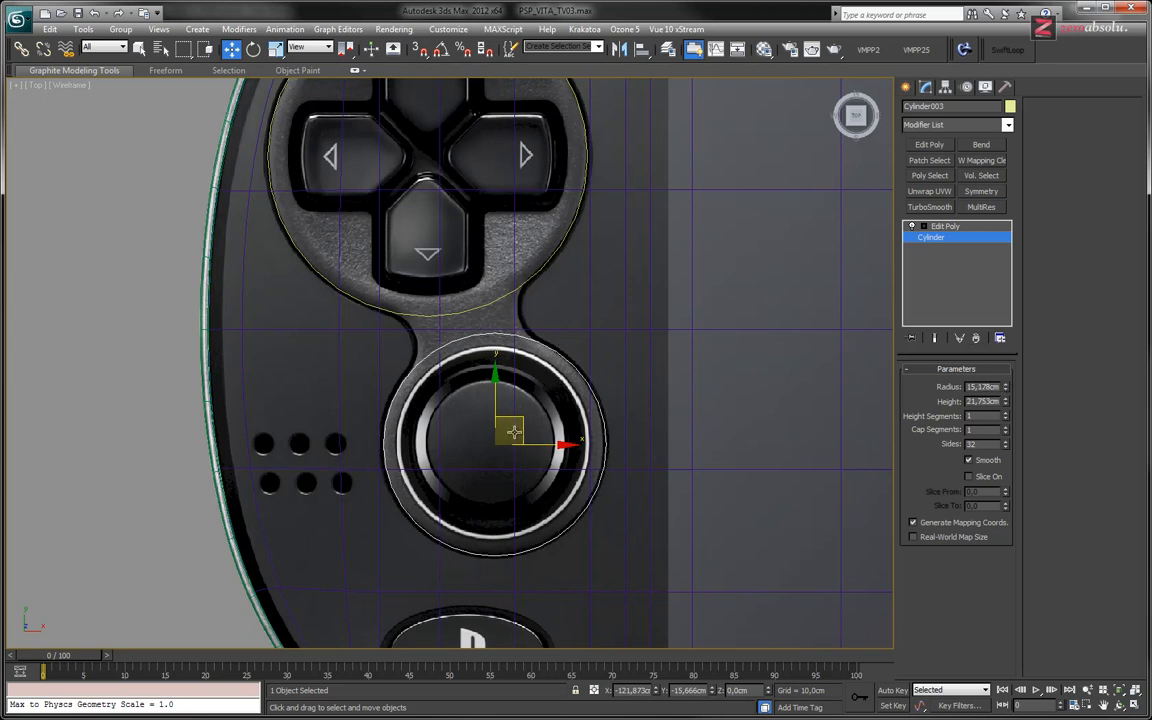
# Nudge the analog stick cylinder into line with the outer outline and set its radius to 15.26 cm.
pyautogui.moveTo(510, 414); pyautogui.dragTo(507, 350, button='middle')
pyautogui.scroll(4, 506, 350)
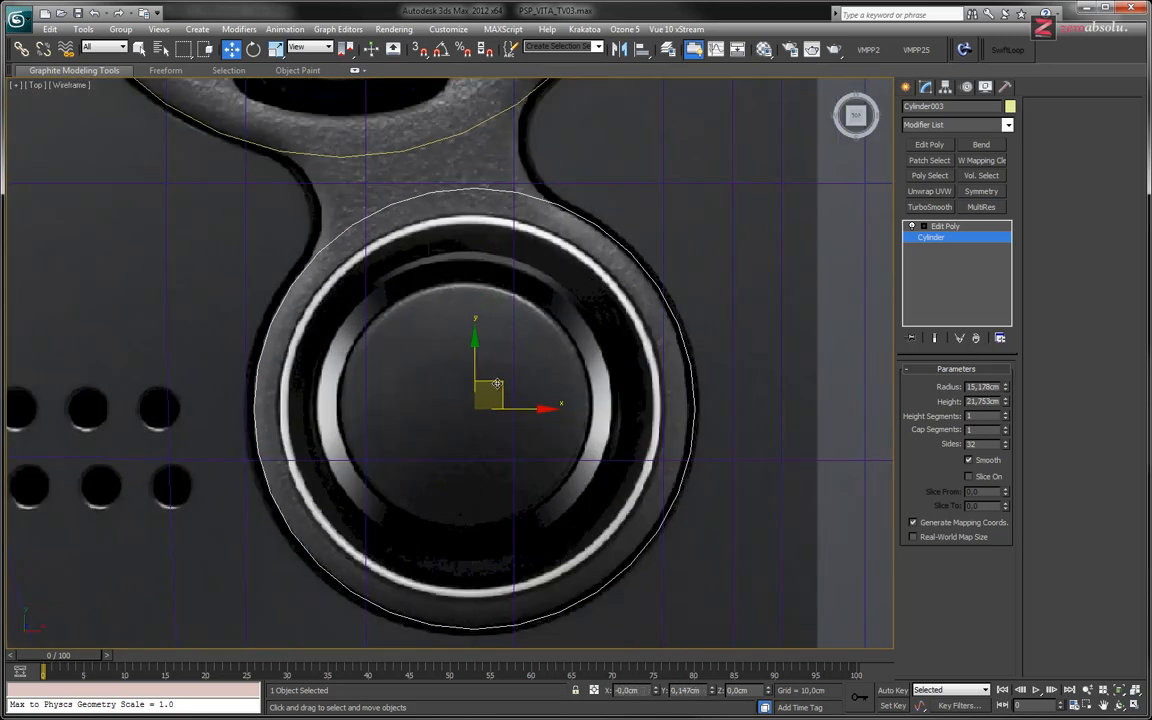
pyautogui.moveTo(496, 382); pyautogui.dragTo(494, 385)
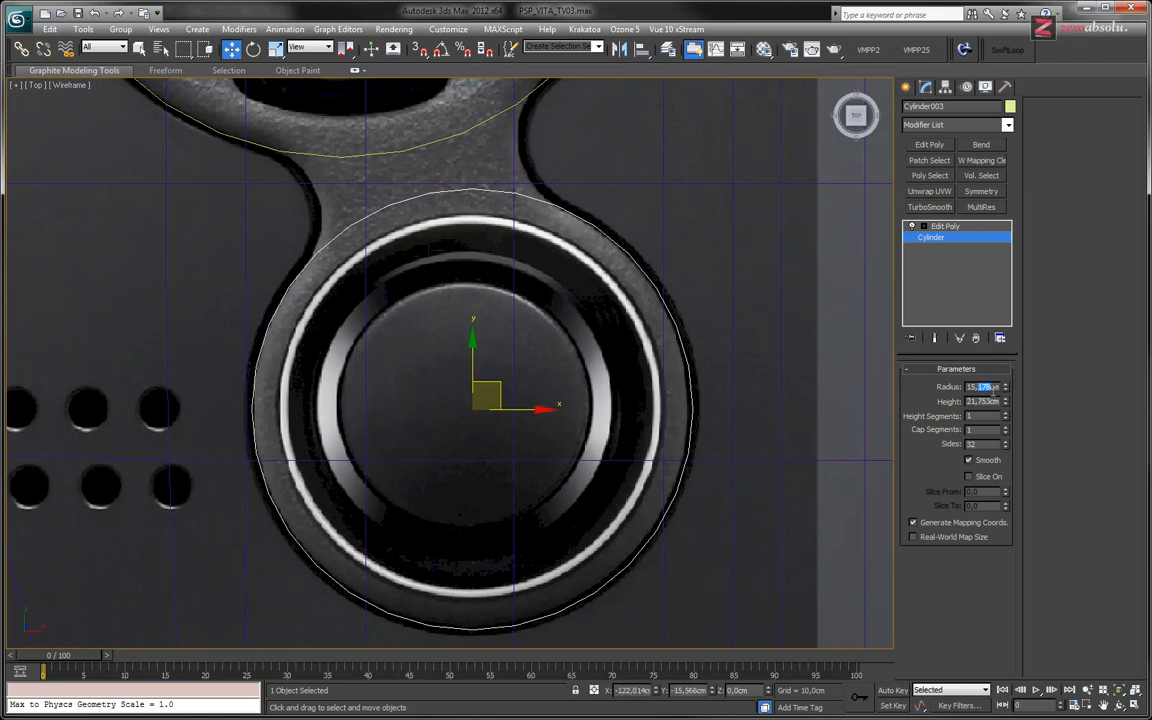
pyautogui.write('15,3')
pyautogui.press('Return')
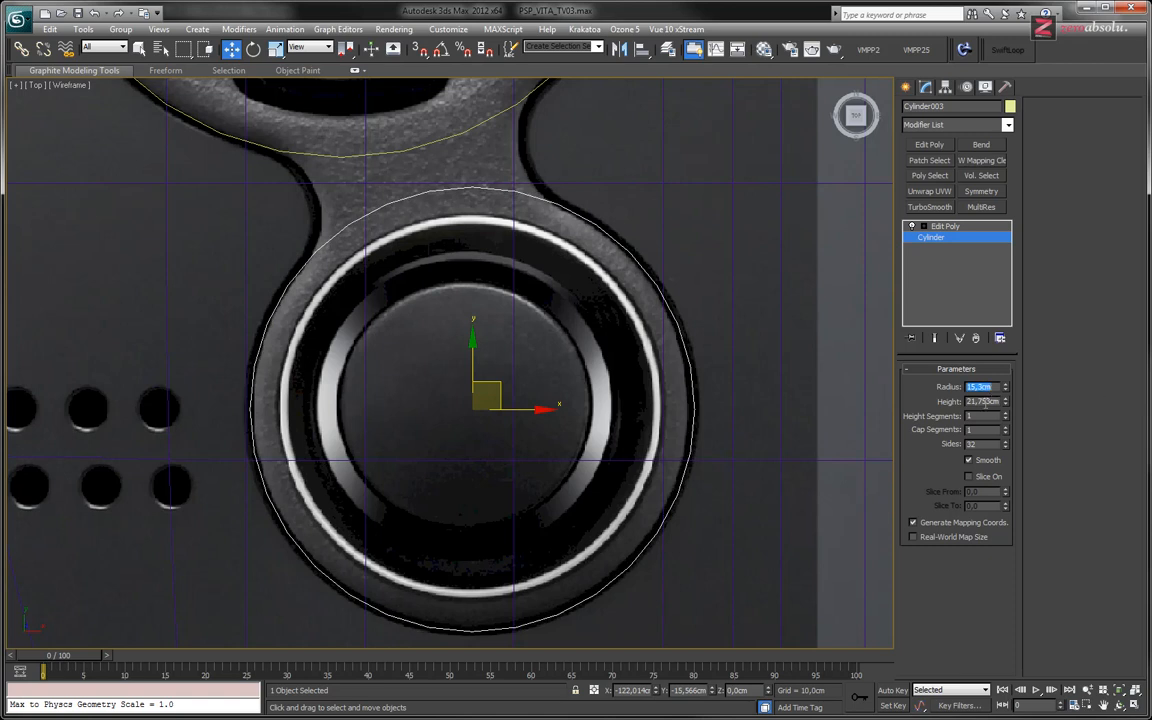
pyautogui.click(982, 386)
pyautogui.write('26')
pyautogui.press('Return')
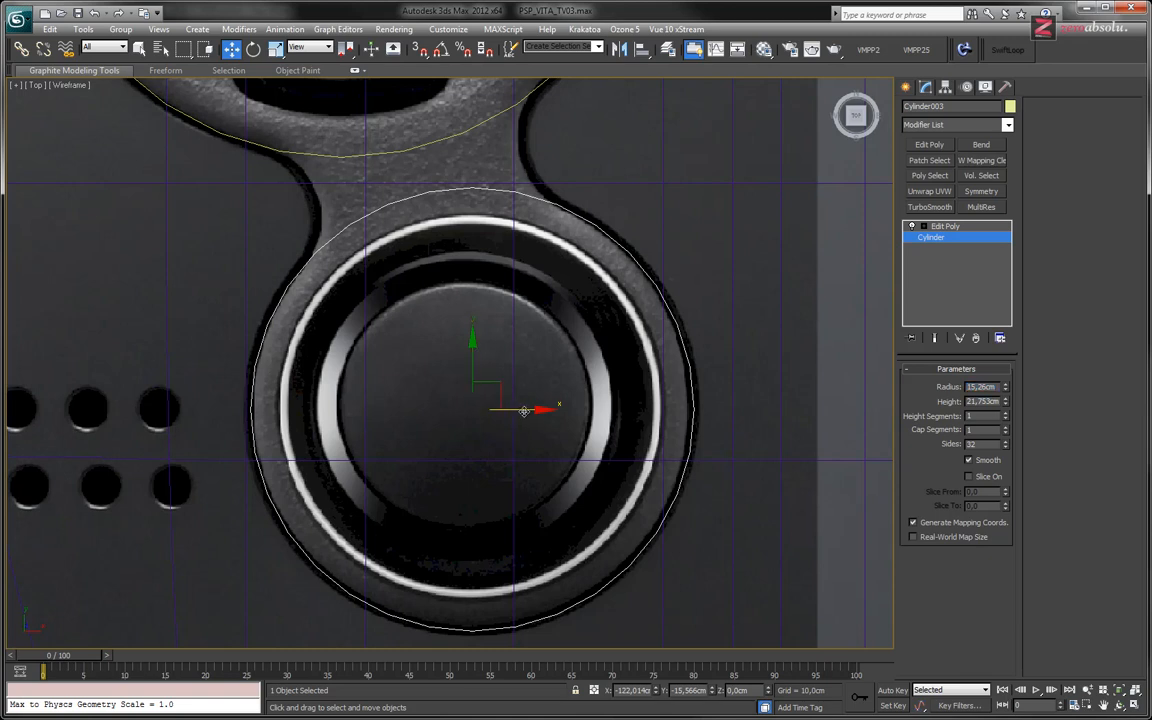
# Fine-tune the analog stick cylinder's position to about X -122.11 cm and Y -15.51 cm.
pyautogui.moveTo(524, 411); pyautogui.dragTo(525, 411)
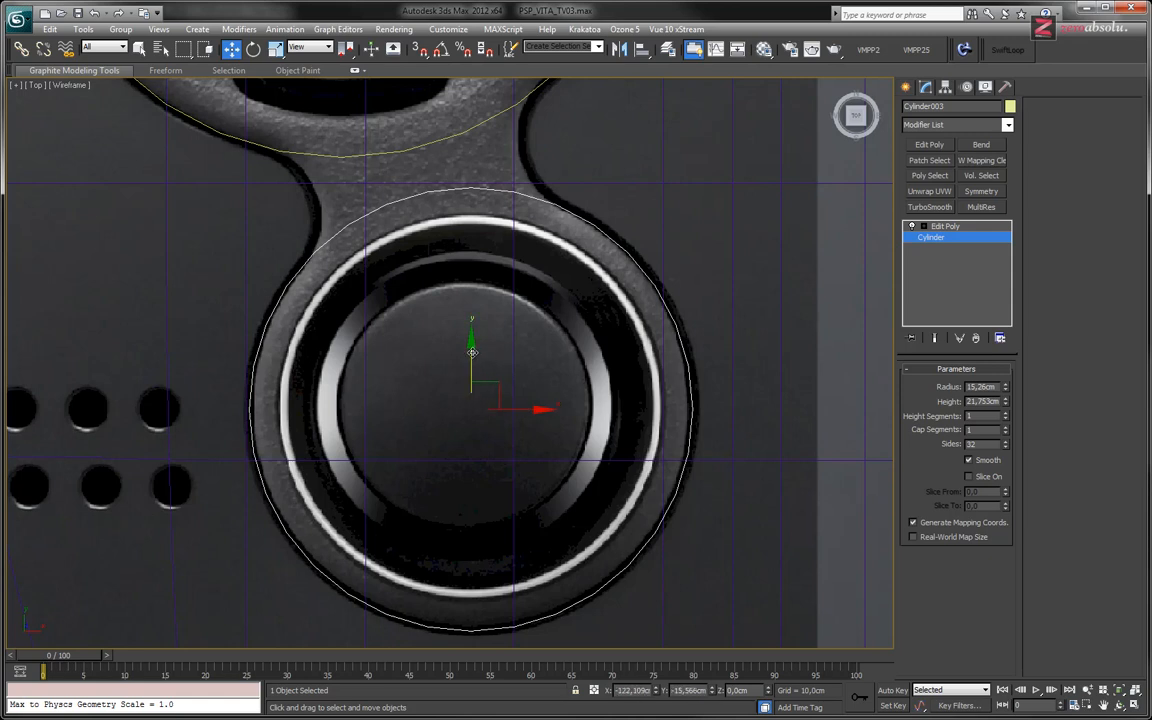
pyautogui.moveTo(472, 352); pyautogui.dragTo(472, 351)
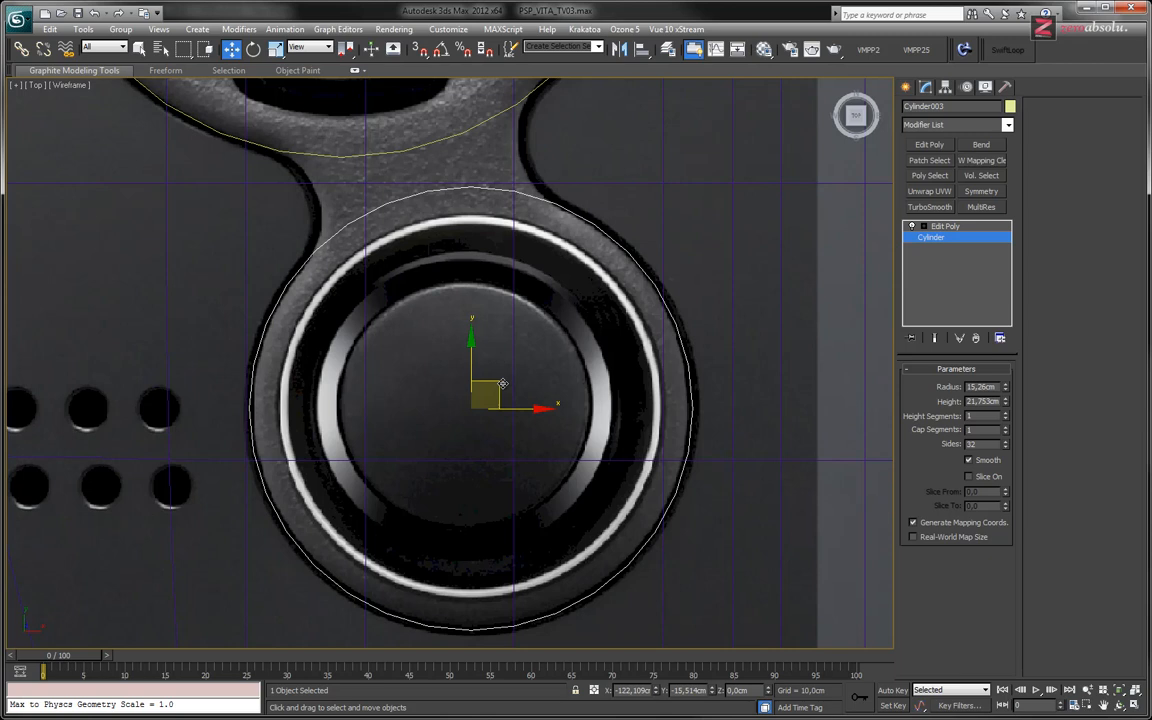
pyautogui.moveTo(297, 214); pyautogui.dragTo(345, 330, button='middle')
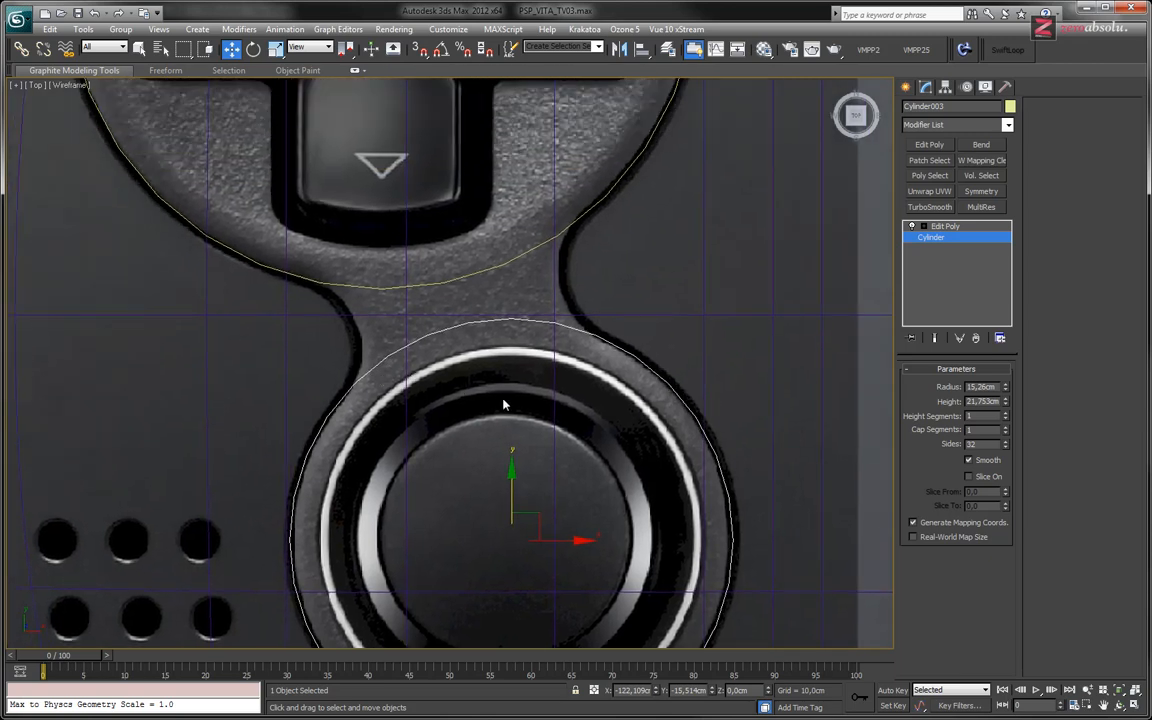
pyautogui.moveTo(503, 404); pyautogui.dragTo(531, 386, button='middle')
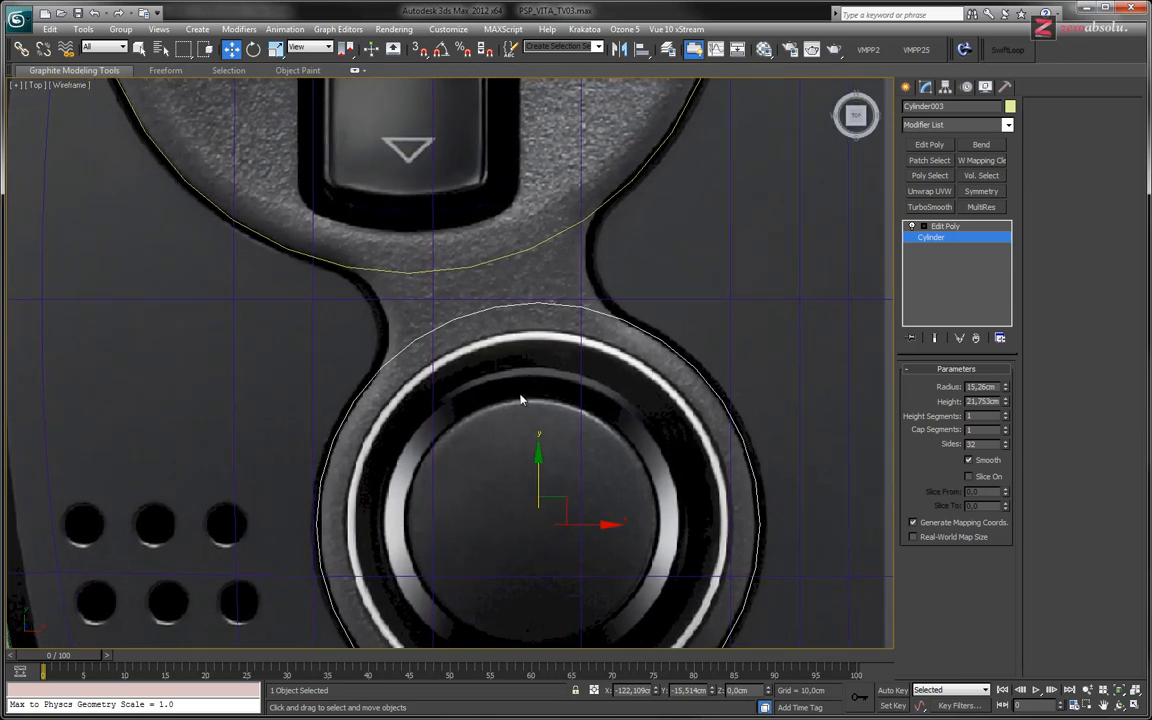
# Inspect both cylinders against the console body in an angled view, ending in the top view over the D-pad and analog stick.
pyautogui.click(501, 264)
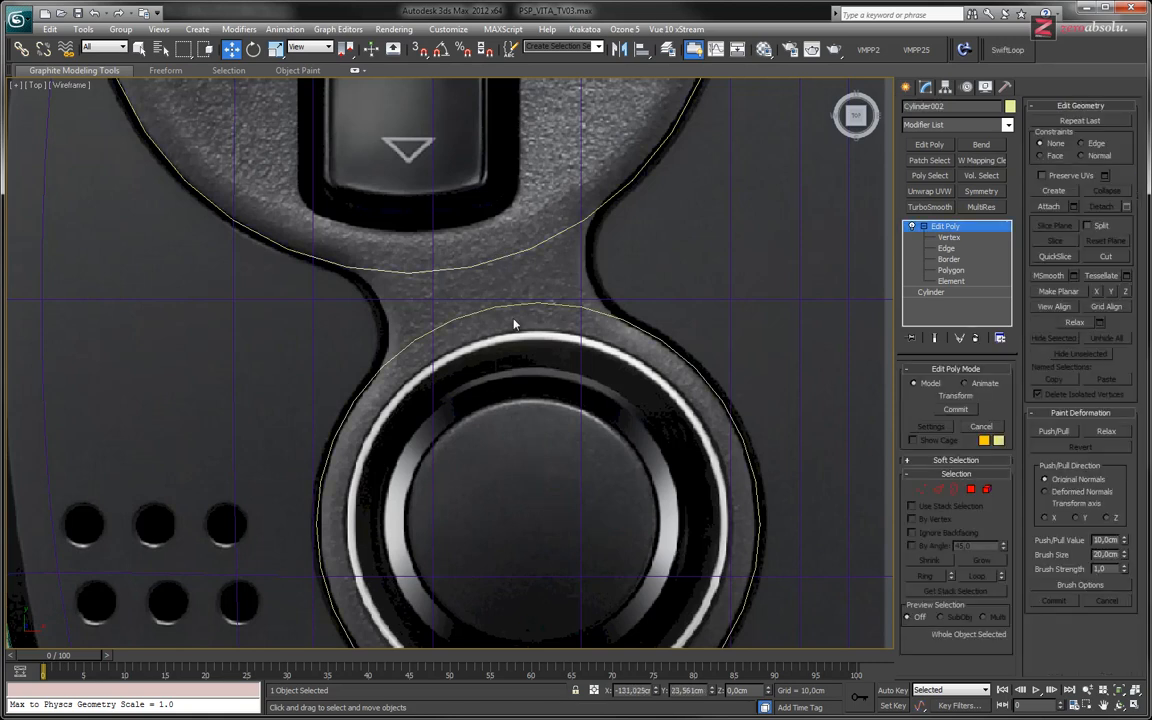
pyautogui.click(623, 320)
pyautogui.keyDown('alt'); pyautogui.moveTo(525, 437); pyautogui.dragTo(615, 335, button='middle'); pyautogui.keyUp('alt')
pyautogui.scroll(-5, 552, 385)
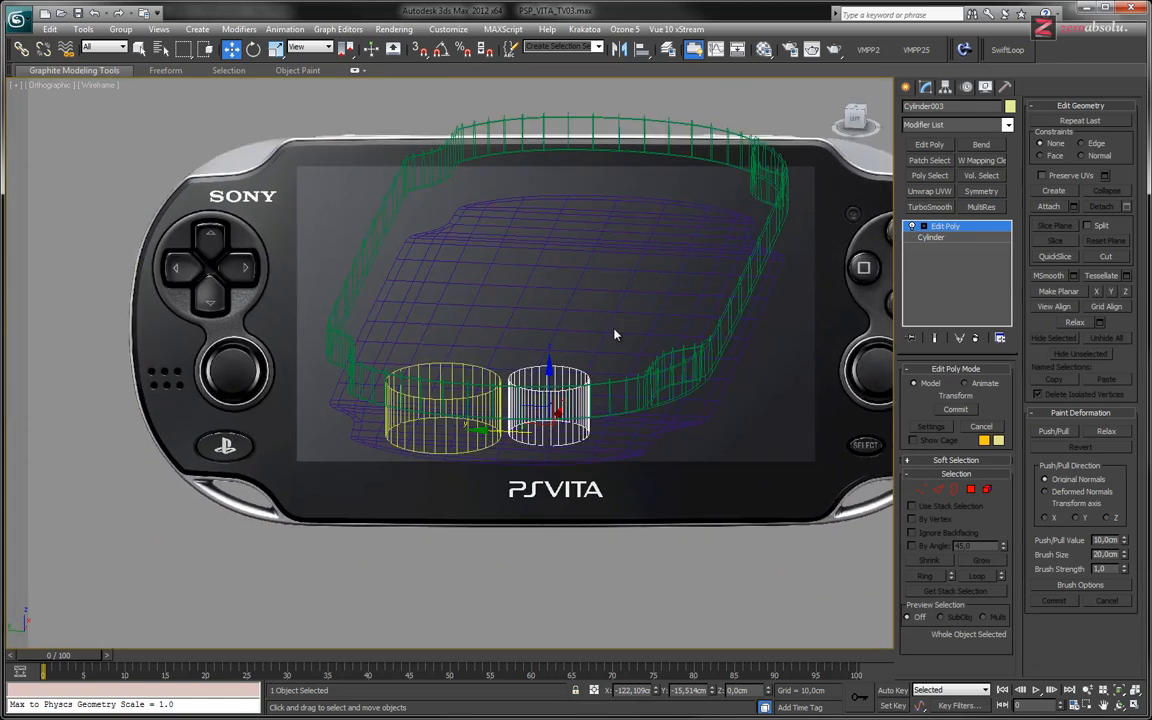
pyautogui.press('t')
pyautogui.moveTo(294, 347); pyautogui.dragTo(519, 391, button='middle')
pyautogui.scroll(8, 438, 342)
pyautogui.scroll(-2, 522, 370)
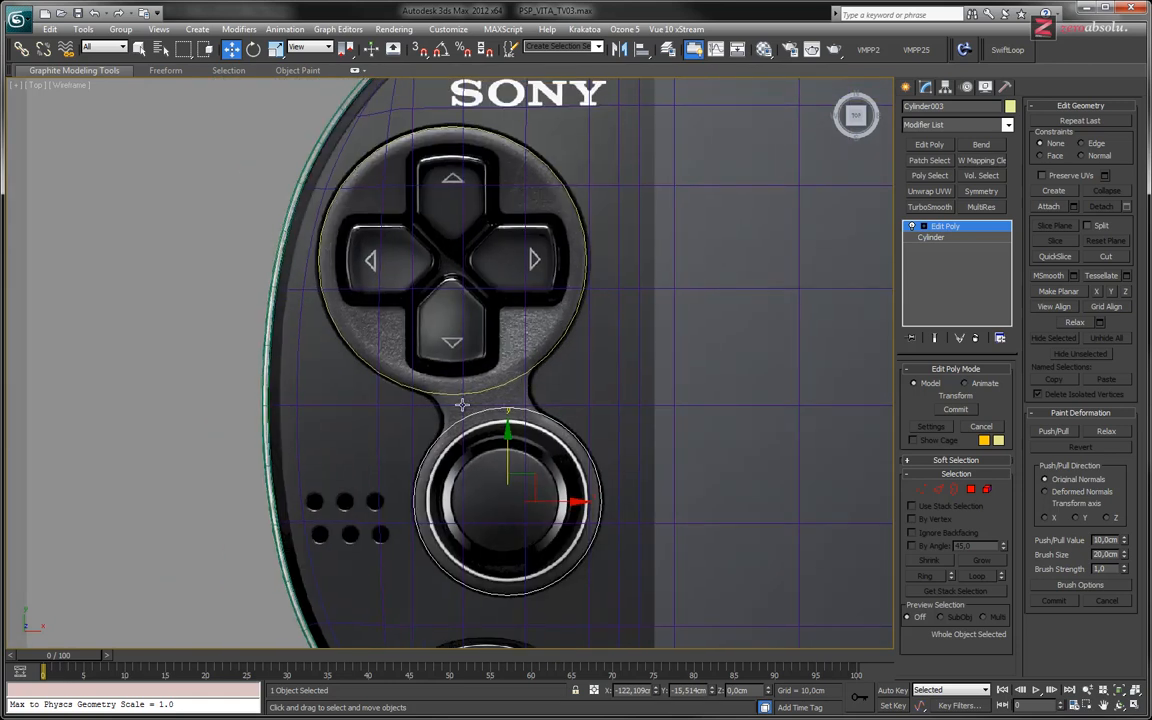
# Convert the D-pad cylinder to an Editable Poly.
pyautogui.click(490, 387)
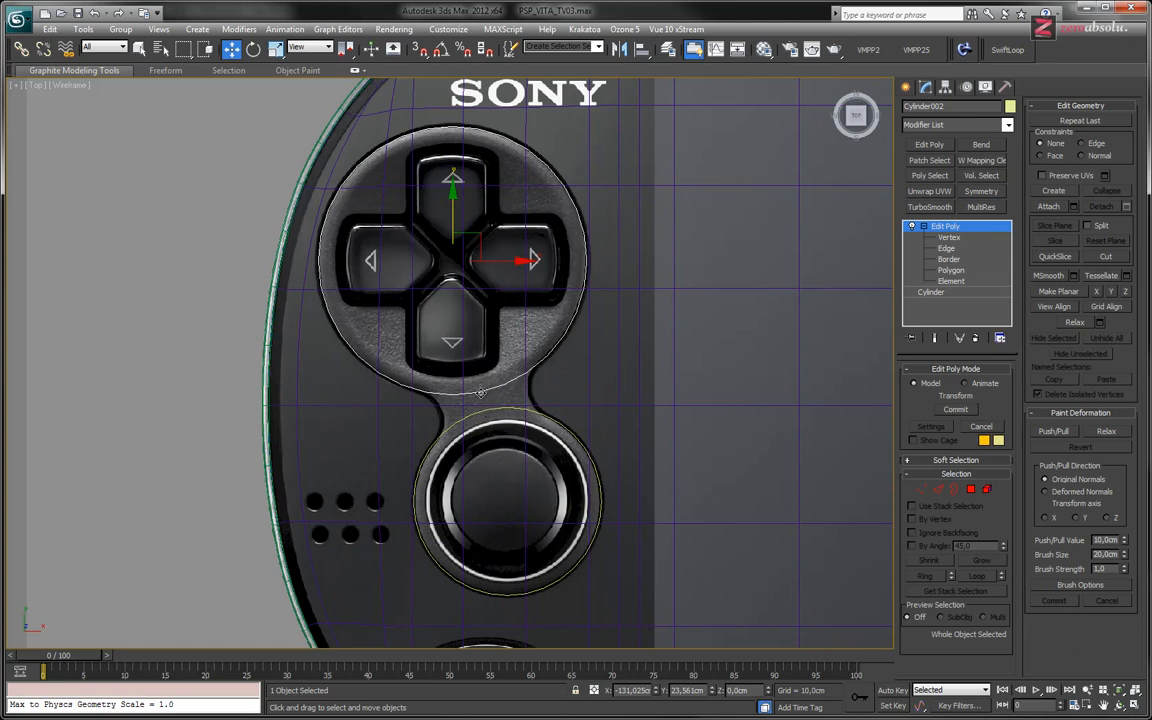
pyautogui.click(924, 227)
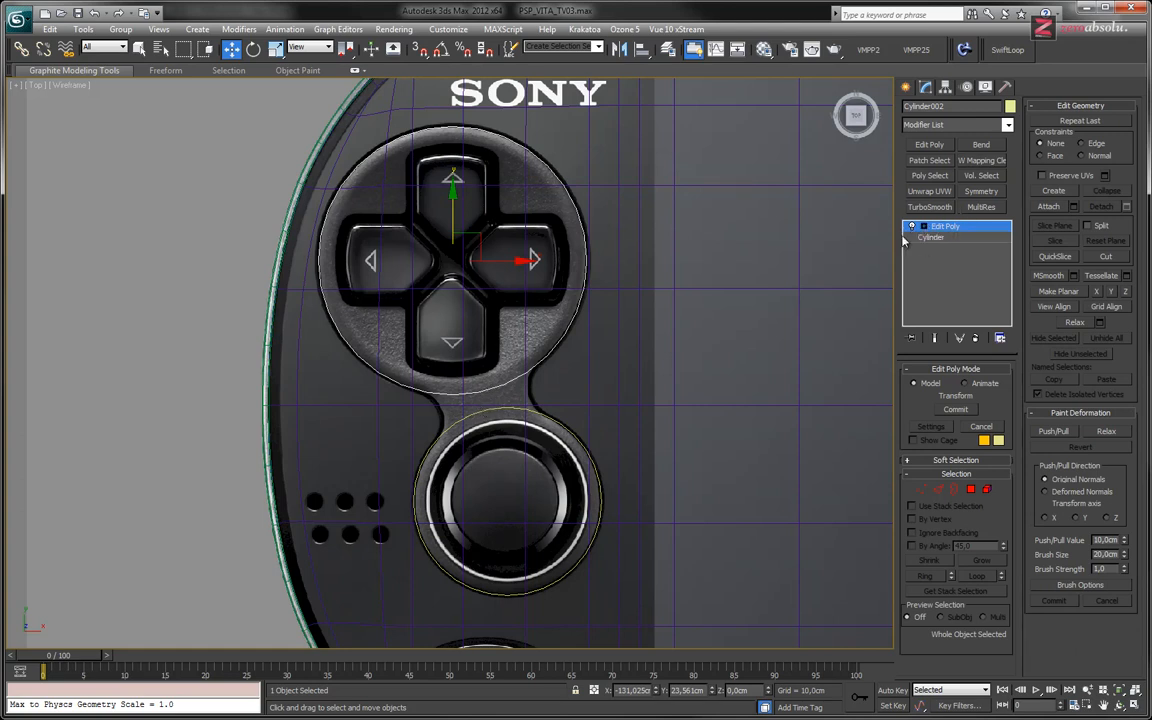
pyautogui.rightClick(567, 326)
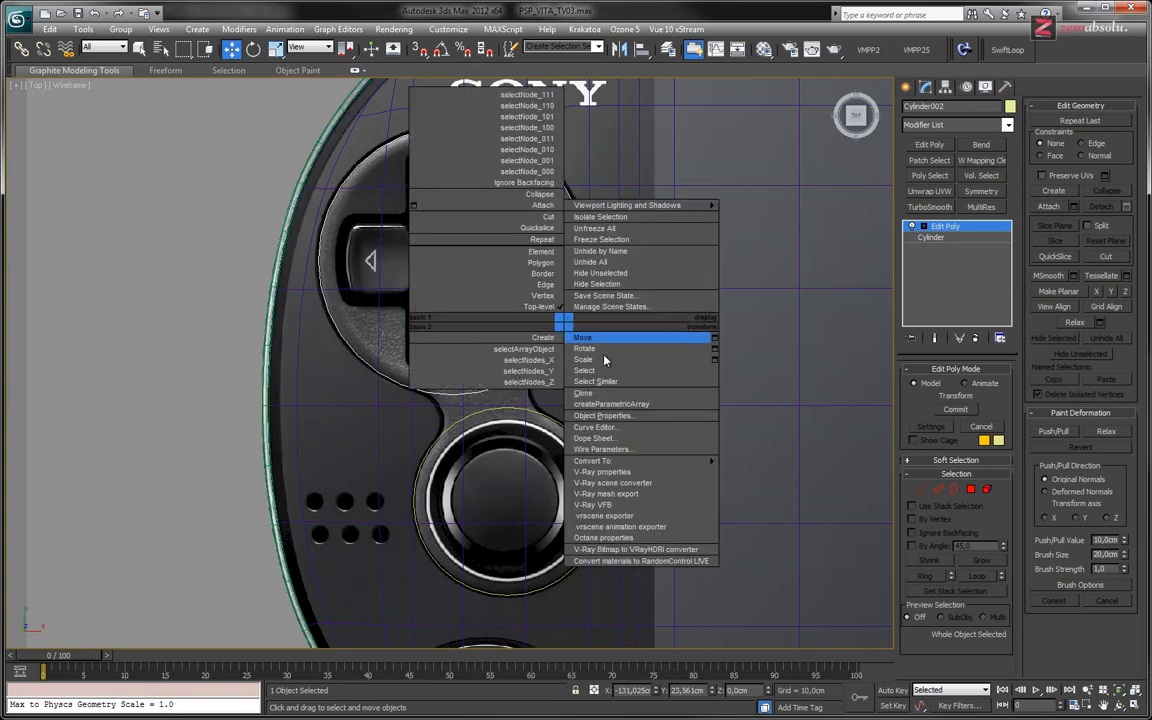
pyautogui.moveTo(600, 461)
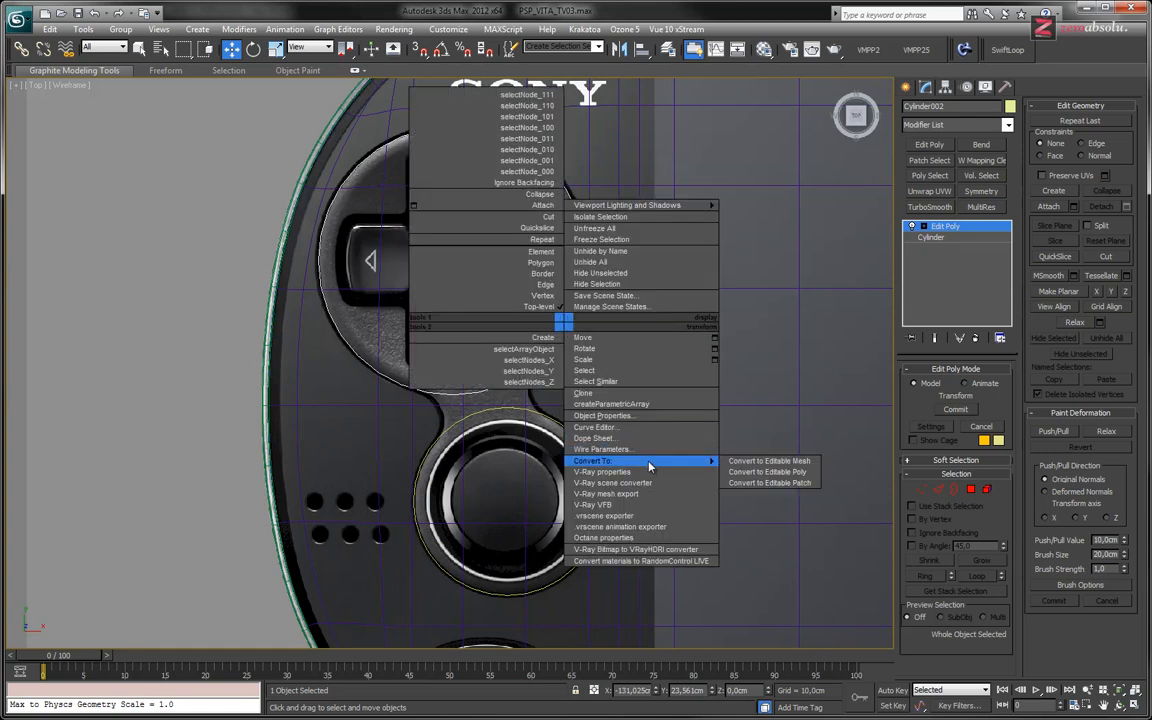
pyautogui.click(792, 477)
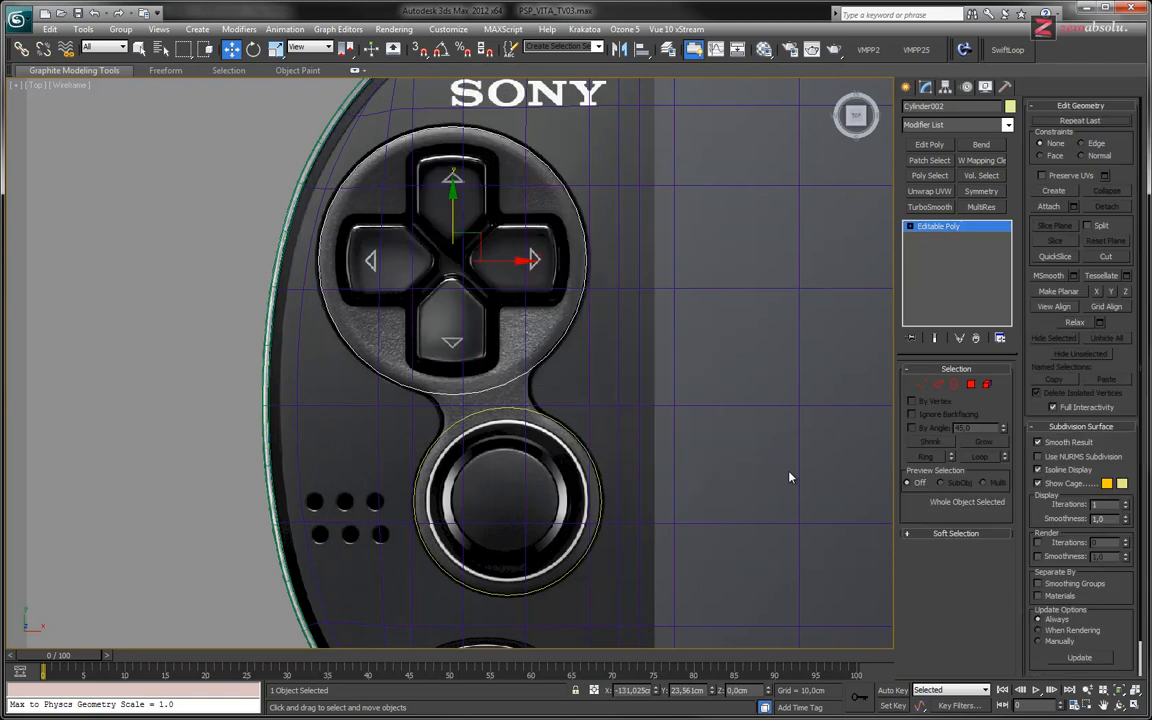
# Convert the analog stick cylinder to an Editable Poly.
pyautogui.click(506, 409)
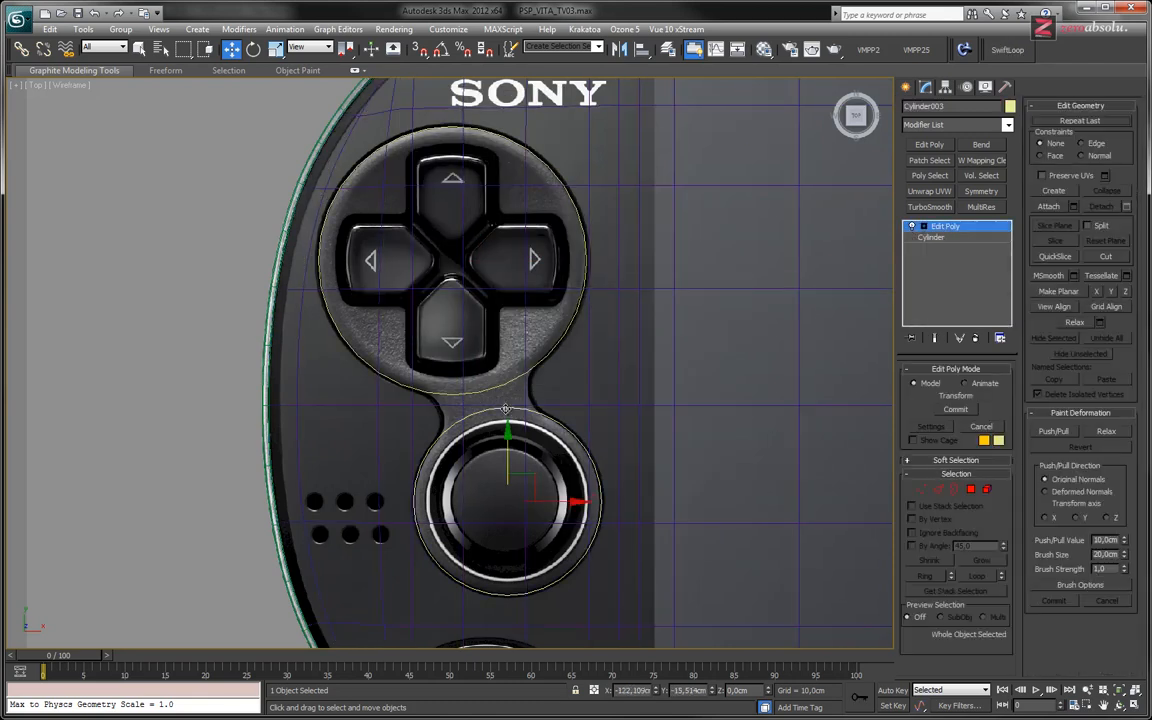
pyautogui.rightClick(506, 409)
pyautogui.moveTo(620, 544)
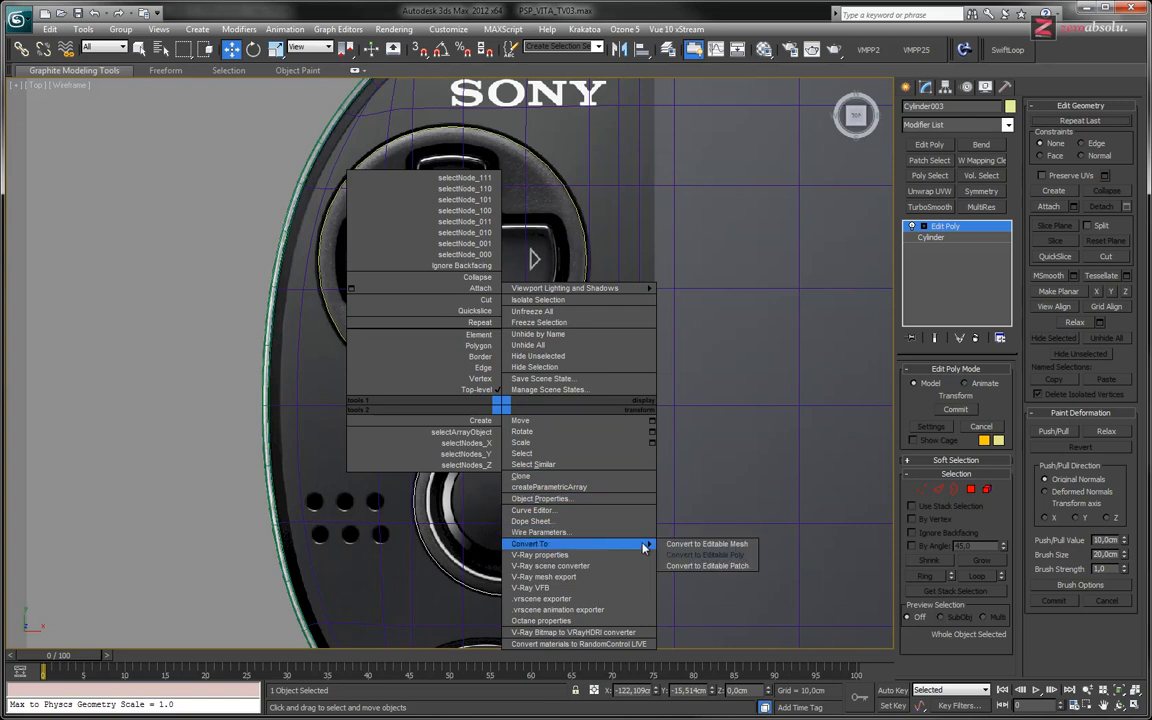
pyautogui.click(706, 554)
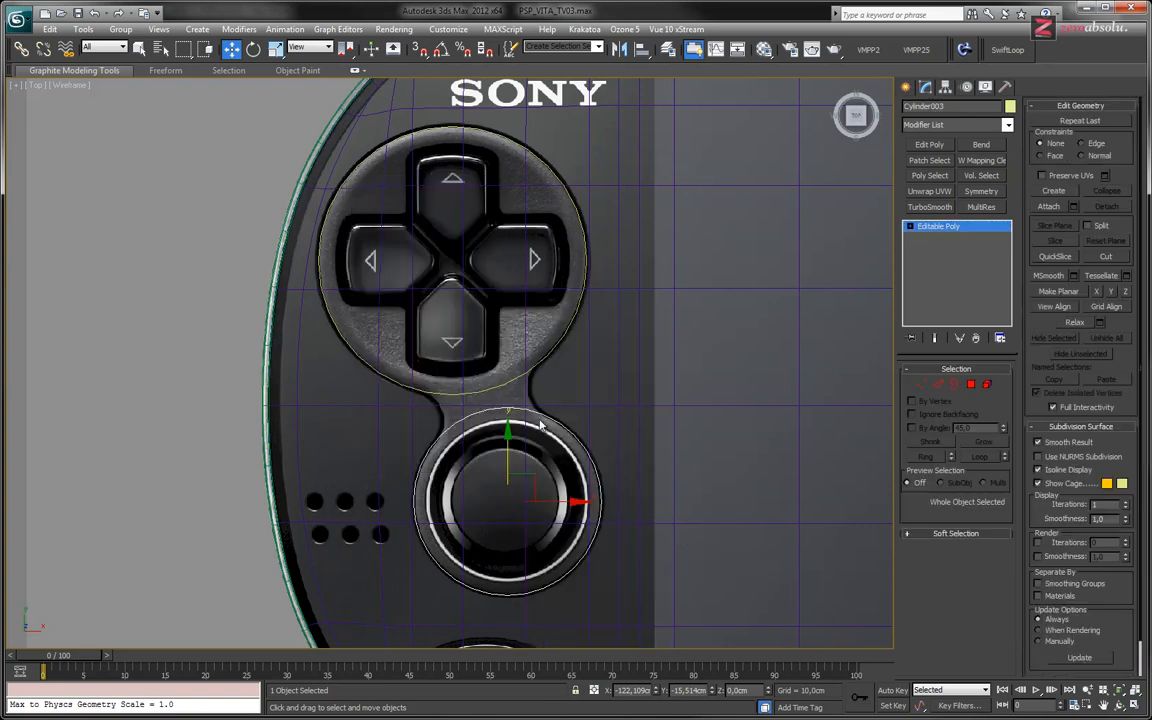
# Attach the analog stick cylinder to the D-pad cylinder so both form one object.
pyautogui.click(507, 380)
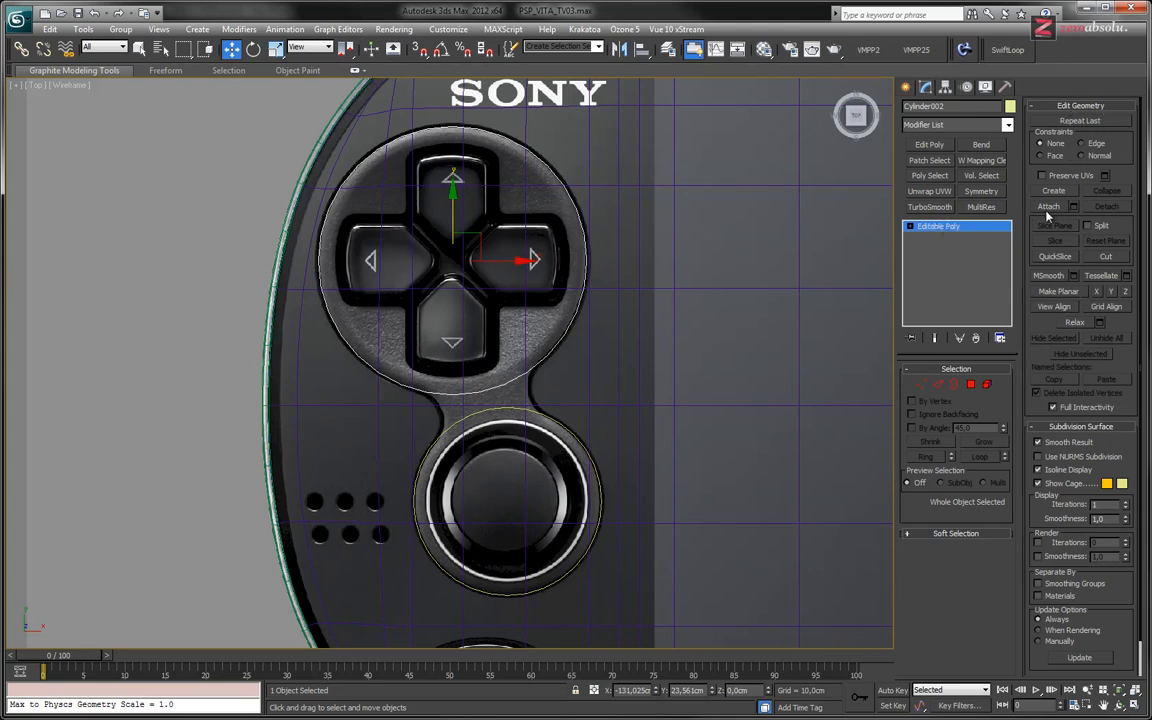
pyautogui.click(1050, 207)
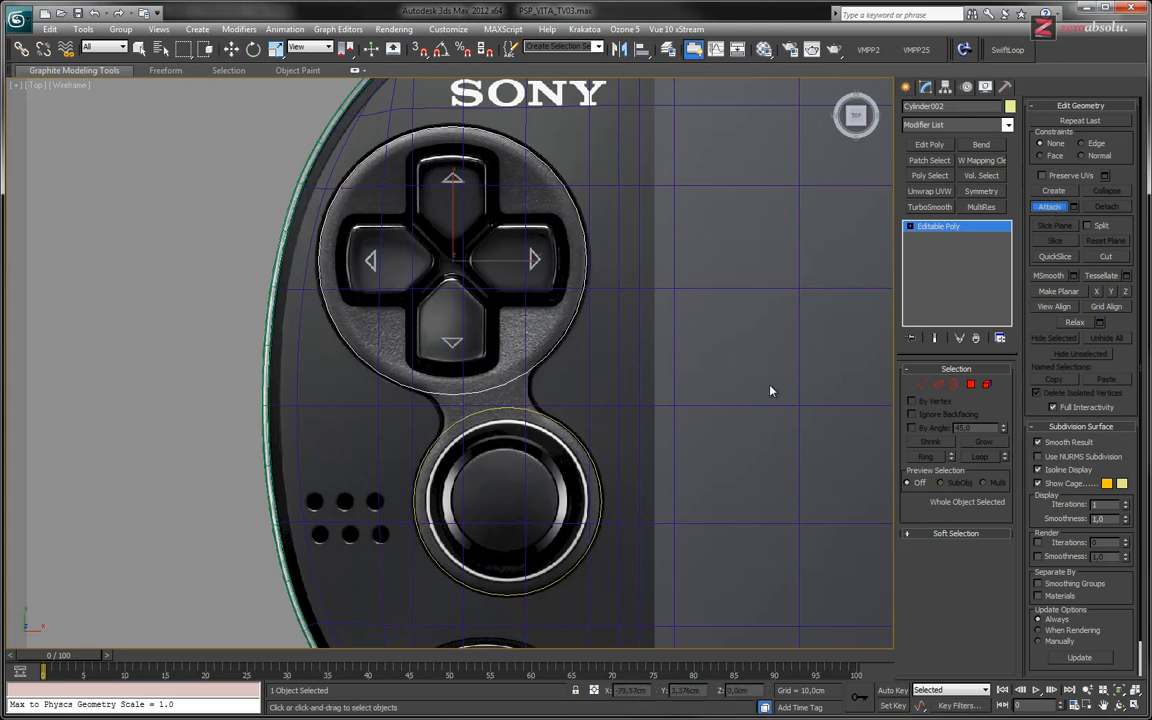
pyautogui.click(565, 427)
pyautogui.click(1050, 207)
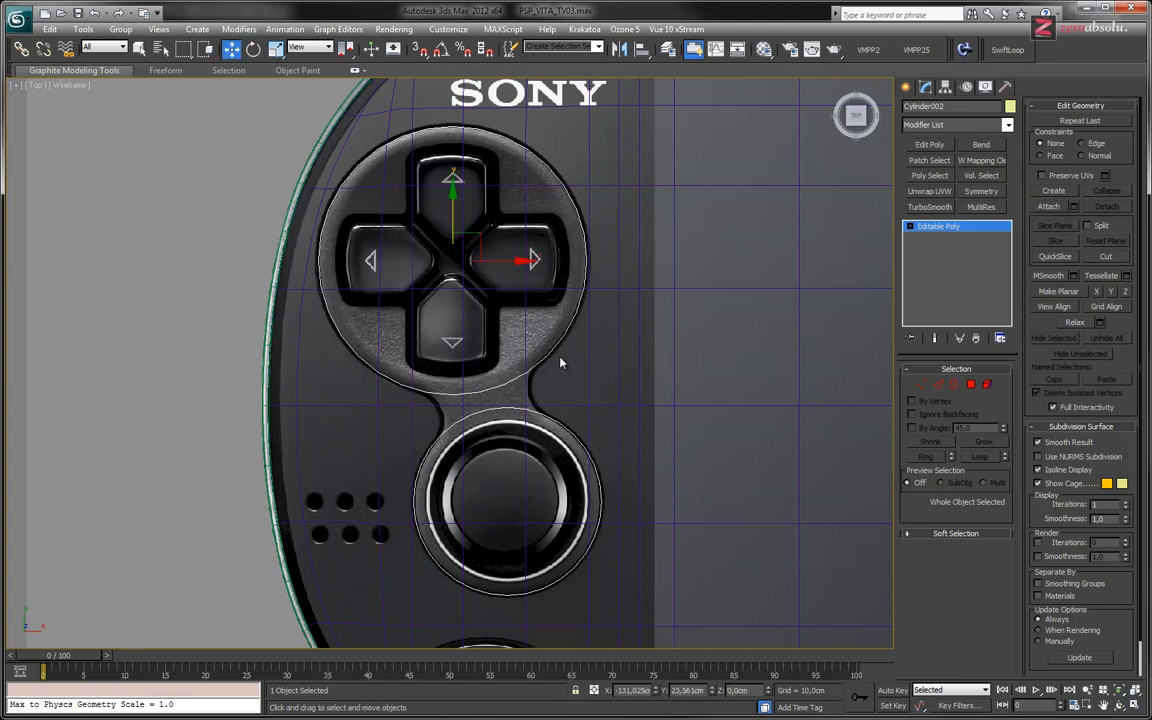
# Select the bottom rim vertices of both cylinders and raise them to about Z 16.56 cm.
pyautogui.keyDown('alt'); pyautogui.moveTo(563, 416); pyautogui.dragTo(789, 298, button='middle'); pyautogui.keyUp('alt')
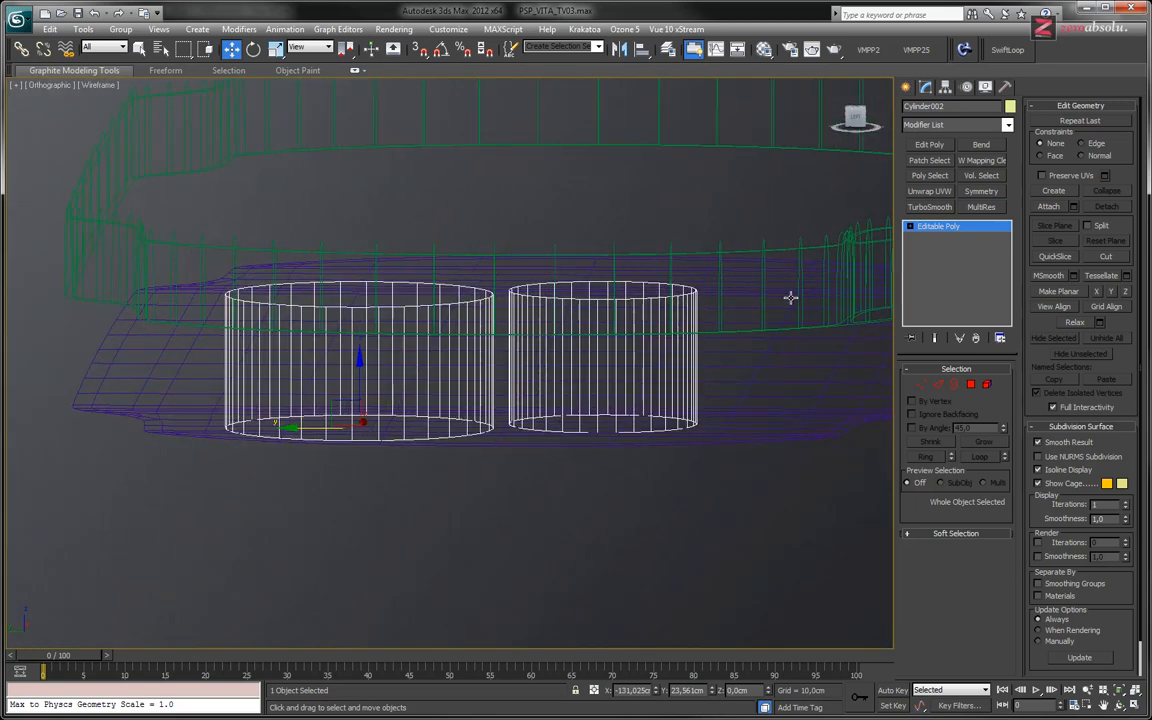
pyautogui.click(909, 226)
pyautogui.click(933, 237)
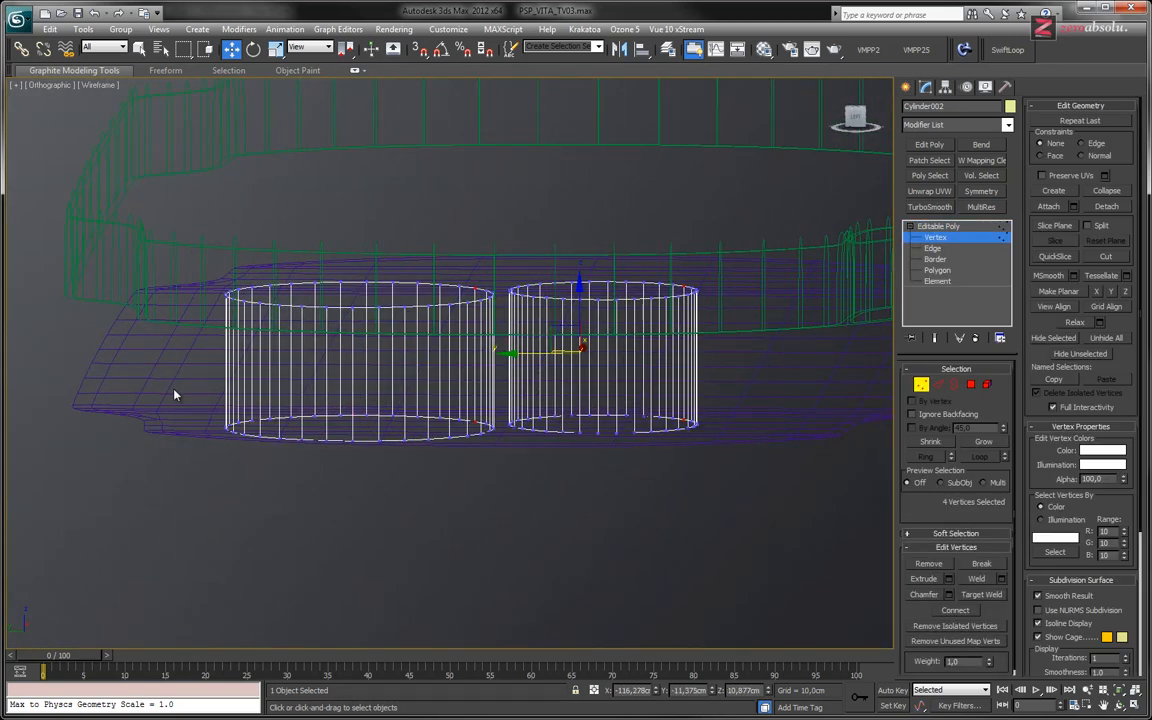
pyautogui.moveTo(805, 494); pyautogui.dragTo(768, 485)
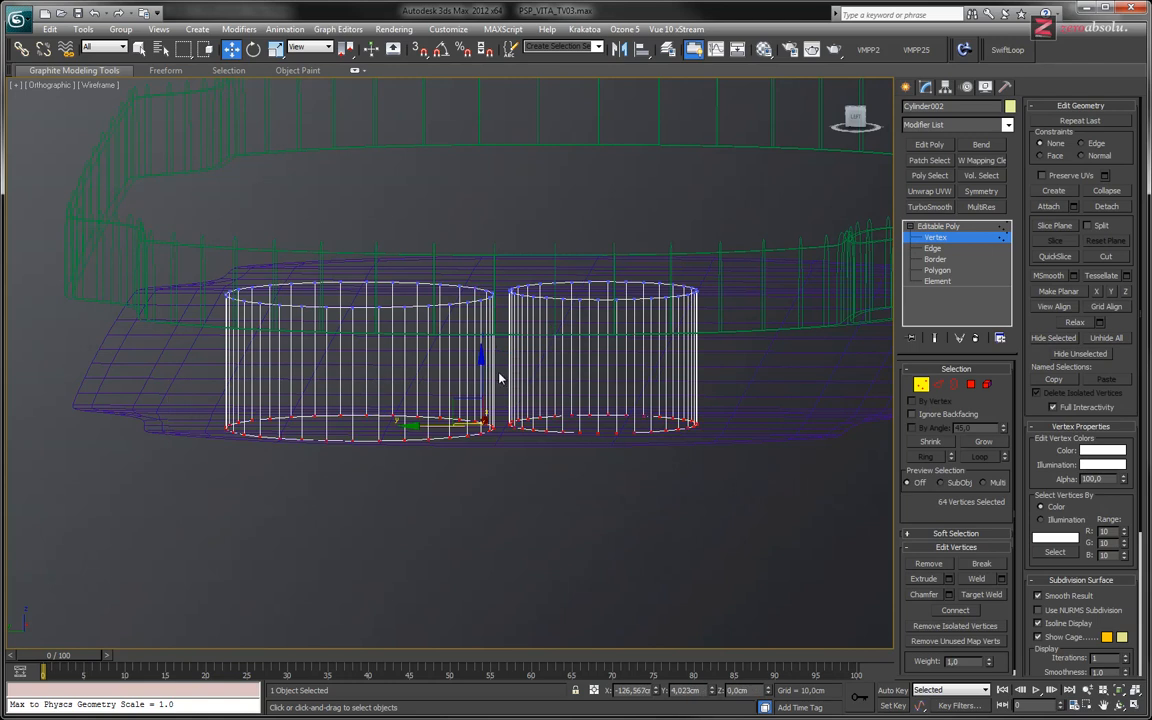
pyautogui.moveTo(483, 372); pyautogui.dragTo(494, 290)
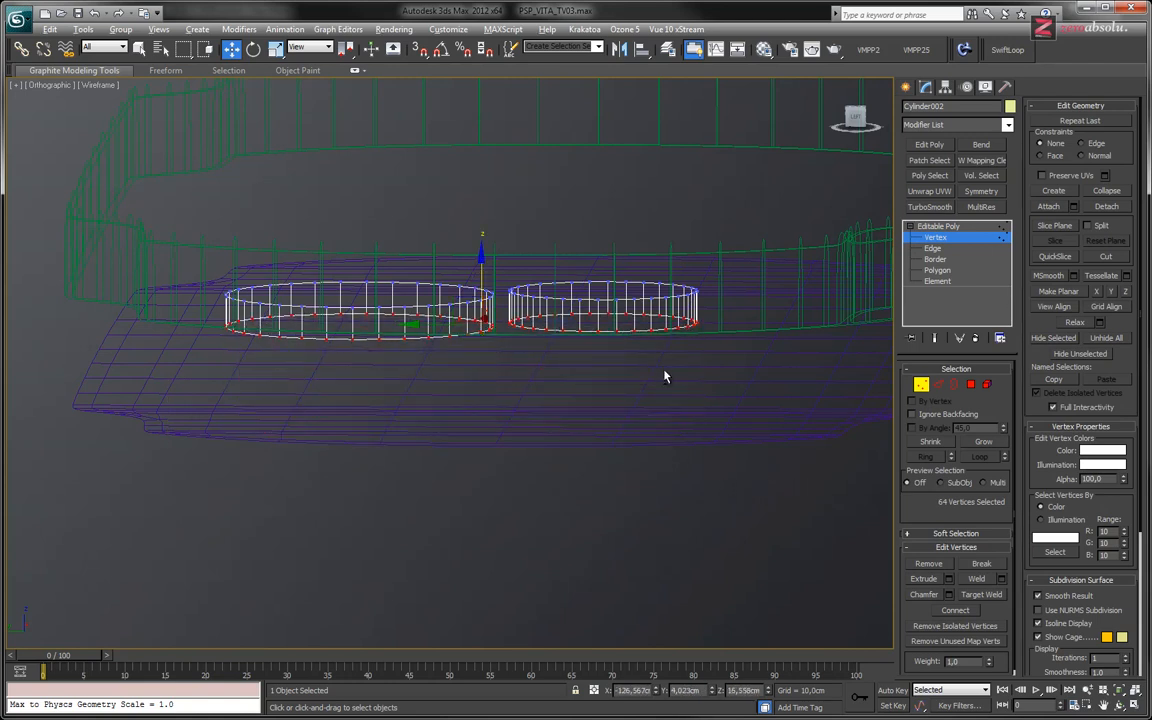
# Raise the selected bottom rim vertices slightly further, to about Z 17.2 cm.
pyautogui.keyDown('alt'); pyautogui.moveTo(665, 376); pyautogui.dragTo(500, 390, button='middle'); pyautogui.keyUp('alt')
pyautogui.keyDown('alt'); pyautogui.moveTo(532, 257); pyautogui.dragTo(541, 303, button='middle'); pyautogui.keyUp('alt')
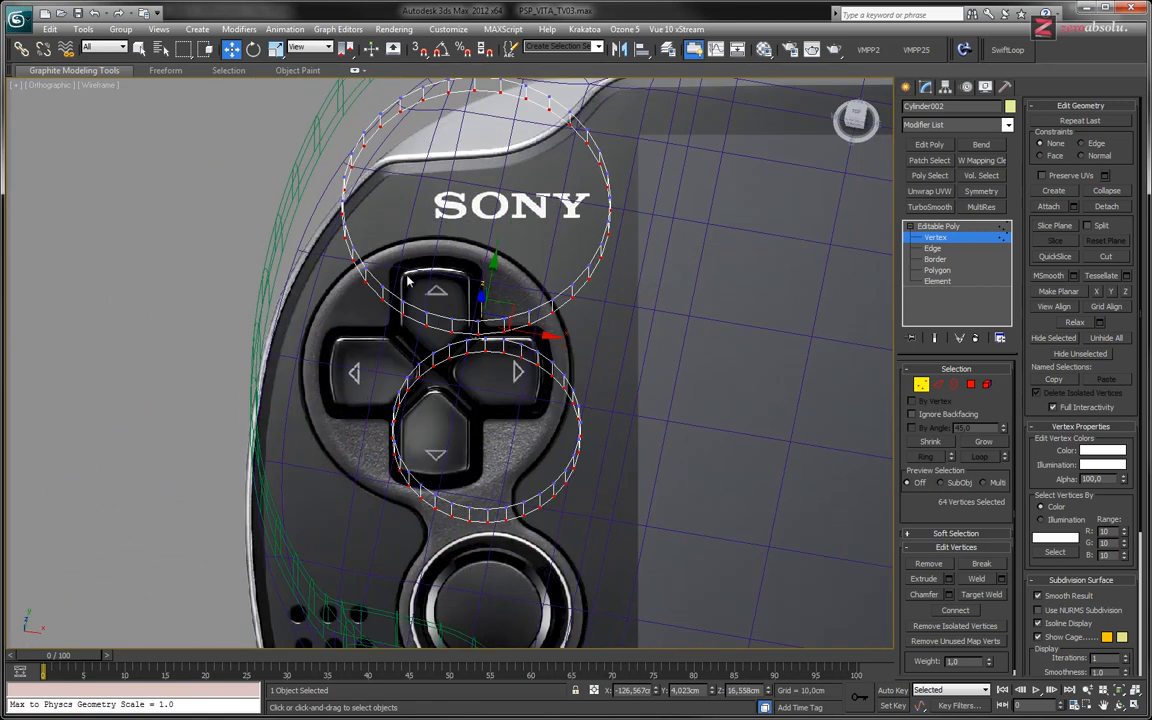
pyautogui.moveTo(488, 270)
pyautogui.keyDown('alt'); pyautogui.mouseDown(button='middle')
pyautogui.moveTo(566, 368)
pyautogui.moveTo(507, 275)
pyautogui.mouseUp(button='middle'); pyautogui.keyUp('alt')
pyautogui.moveTo(487, 267); pyautogui.dragTo(487, 263)
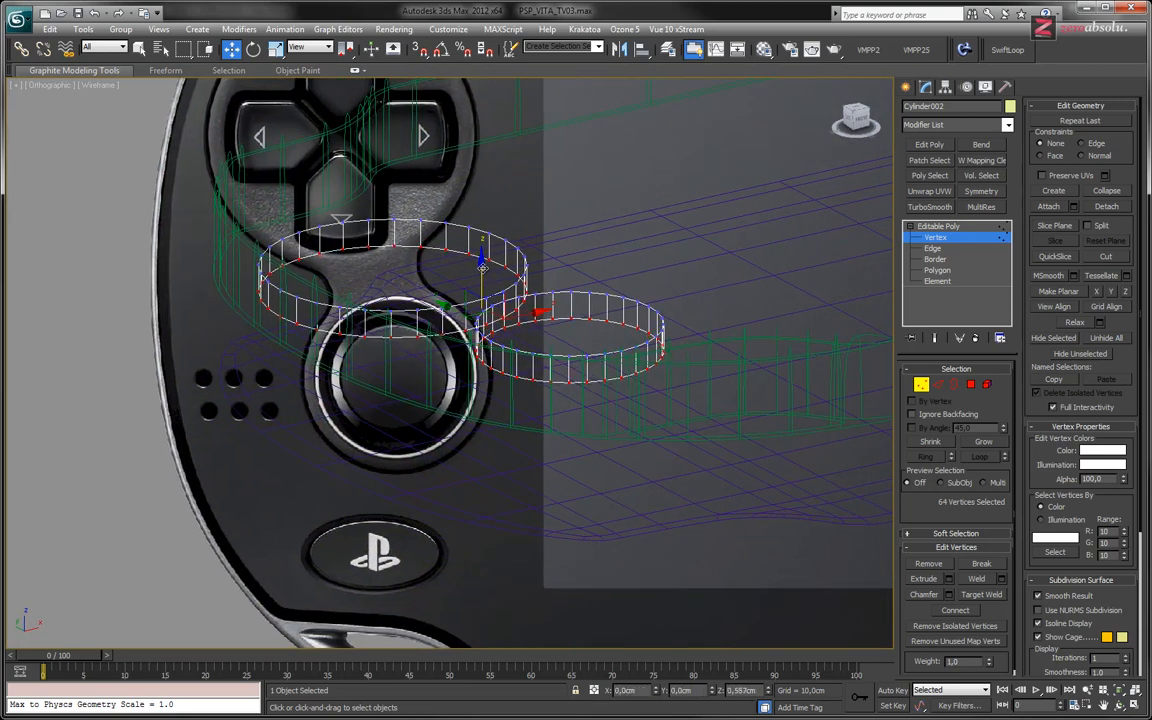
pyautogui.keyDown('alt'); pyautogui.moveTo(612, 320); pyautogui.dragTo(600, 338, button='middle'); pyautogui.keyUp('alt')
# Switch to edge editing with the neck between the D-pad and analog stick circles in close top view.
pyautogui.press('t')
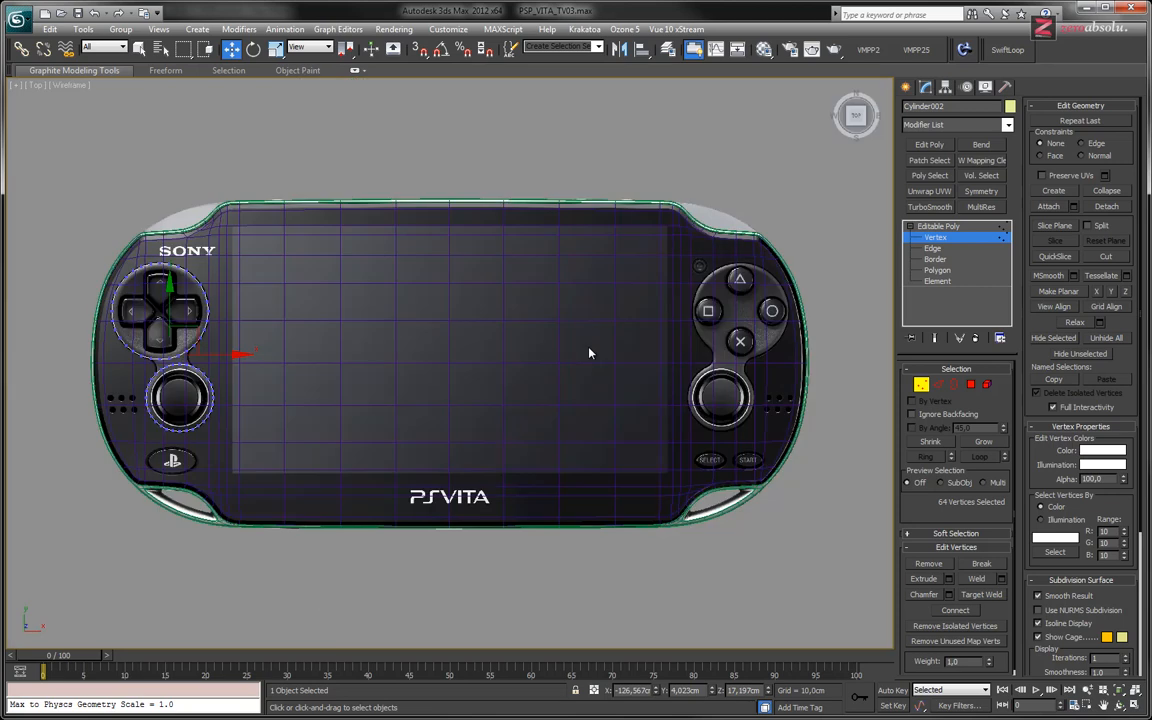
pyautogui.moveTo(378, 352); pyautogui.dragTo(617, 373, button='middle')
pyautogui.scroll(5, 470, 355)
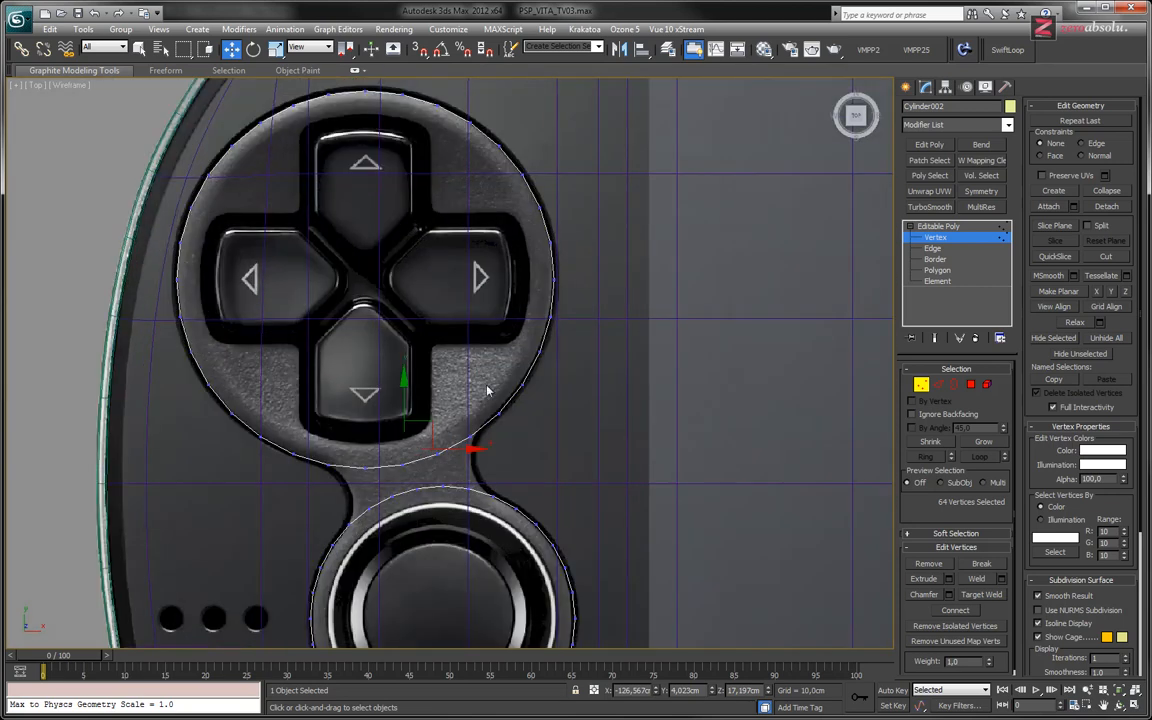
pyautogui.scroll(-3, 470, 330)
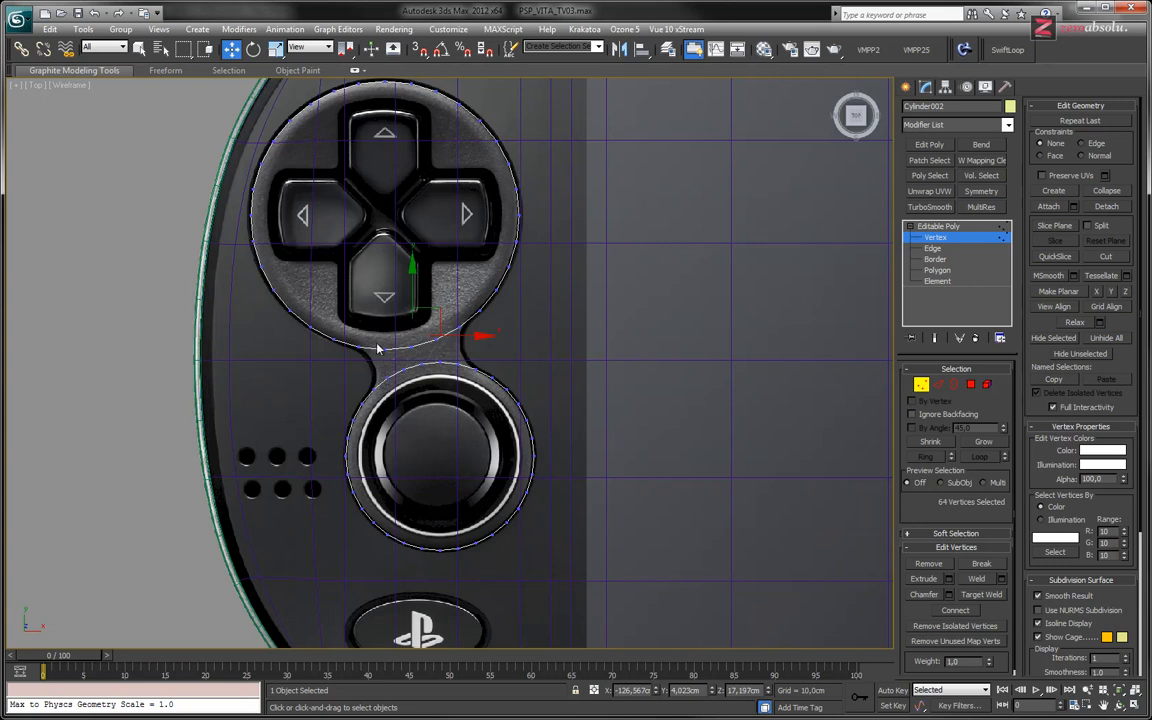
pyautogui.moveTo(412, 384); pyautogui.dragTo(413, 407, button='middle')
pyautogui.scroll(5, 412, 407)
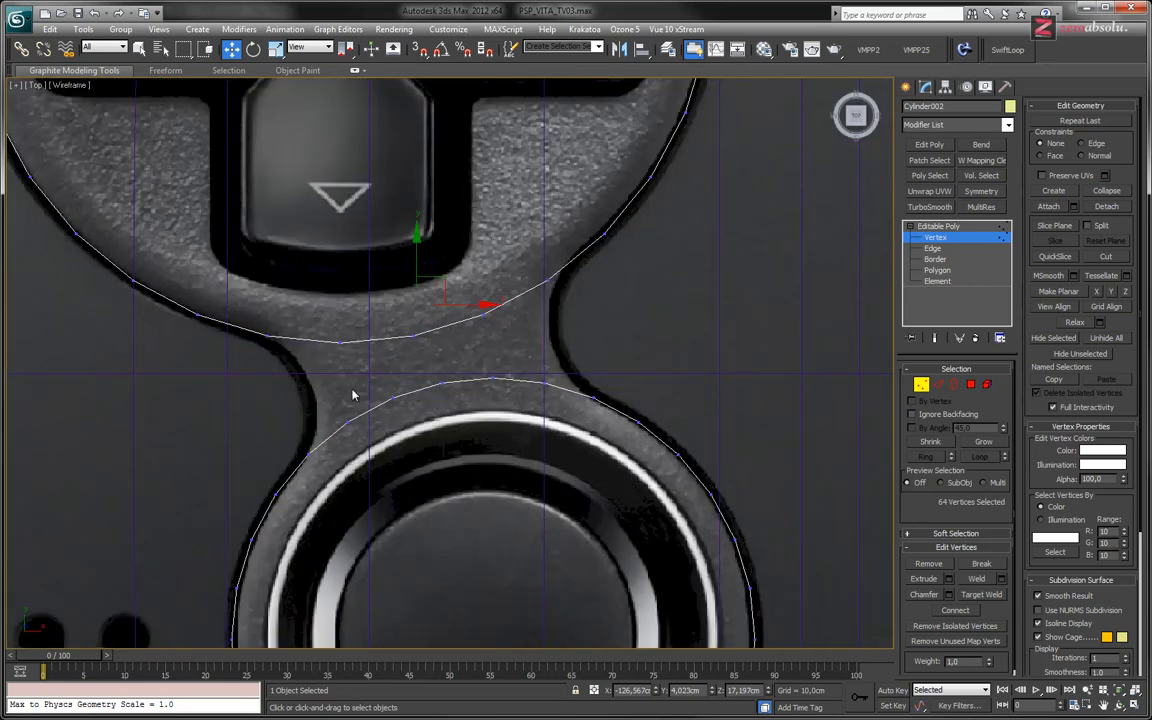
pyautogui.press('2')
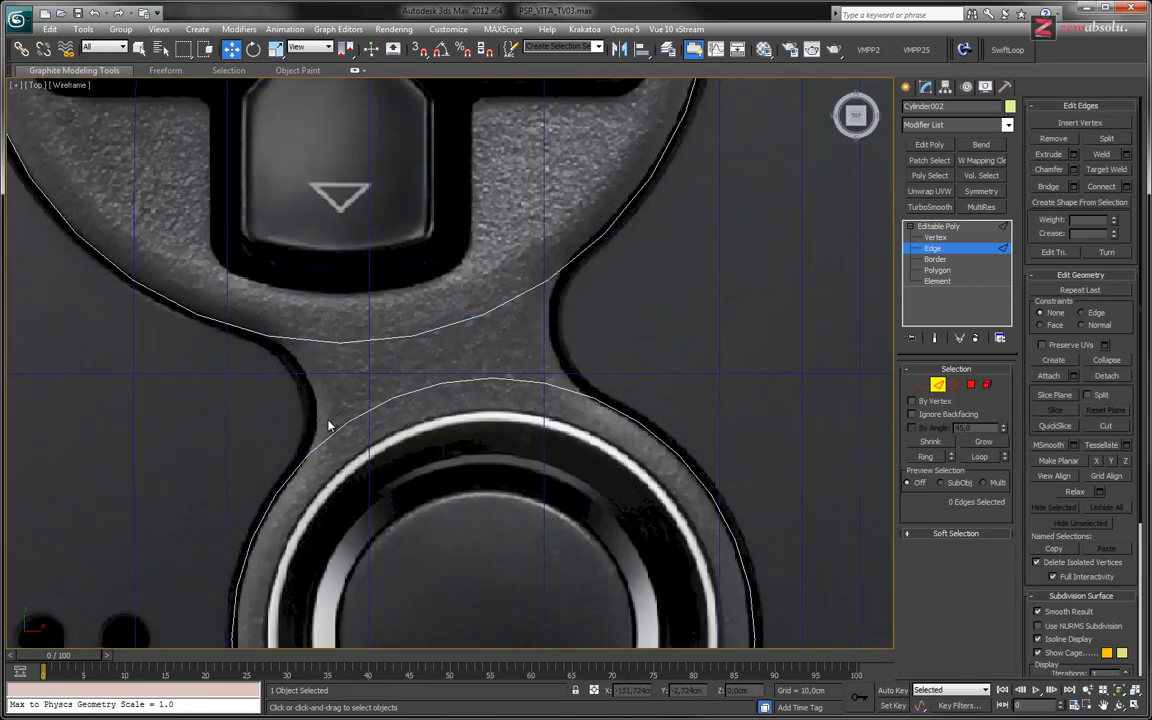
pyautogui.click(325, 426)
pyautogui.keyDown('ctrl'); pyautogui.moveTo(379, 396); pyautogui.dragTo(382, 427); pyautogui.keyUp('ctrl')
pyautogui.keyDown('ctrl'); pyautogui.moveTo(427, 376); pyautogui.dragTo(432, 403); pyautogui.keyUp('ctrl')
pyautogui.keyDown('ctrl'); pyautogui.moveTo(483, 364); pyautogui.dragTo(489, 392); pyautogui.keyUp('ctrl')
pyautogui.keyDown('ctrl'); pyautogui.click(545, 385); pyautogui.keyUp('ctrl')
pyautogui.keyDown('ctrl'); pyautogui.click(572, 393); pyautogui.keyUp('ctrl')
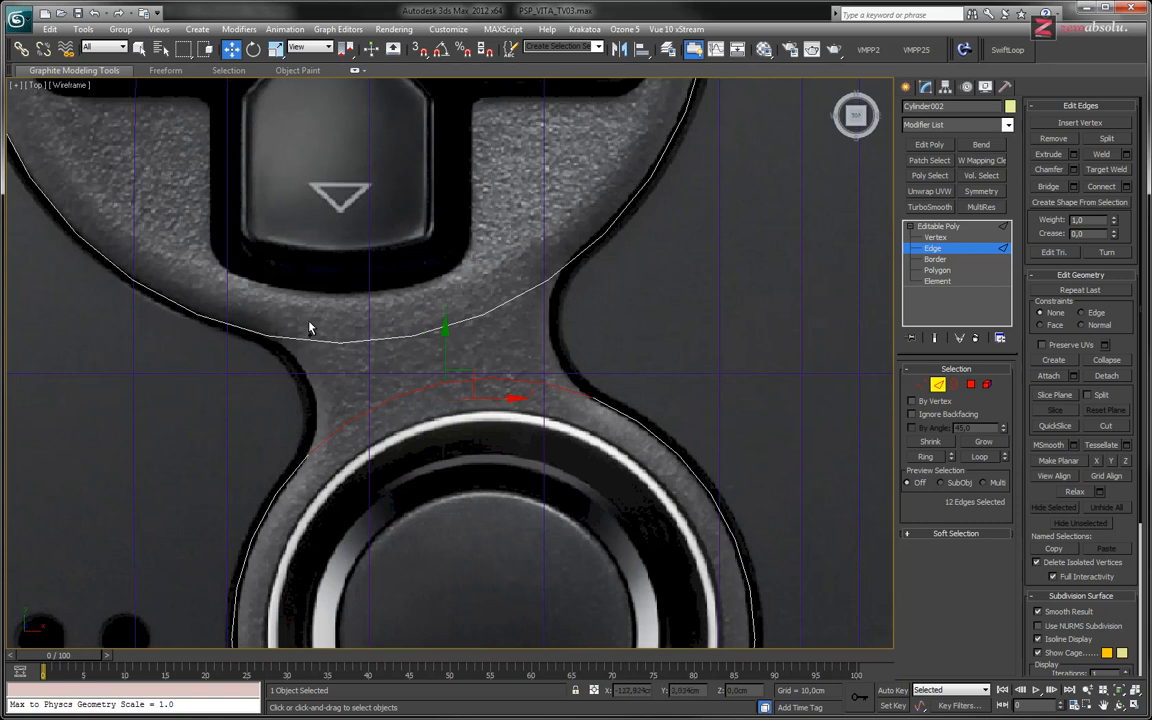
pyautogui.keyDown('ctrl'); pyautogui.moveTo(309, 322); pyautogui.dragTo(314, 350); pyautogui.keyUp('ctrl')
pyautogui.keyDown('ctrl'); pyautogui.moveTo(370, 321); pyautogui.dragTo(448, 353); pyautogui.keyUp('ctrl')
pyautogui.keyDown('ctrl'); pyautogui.click(498, 296); pyautogui.keyUp('ctrl')
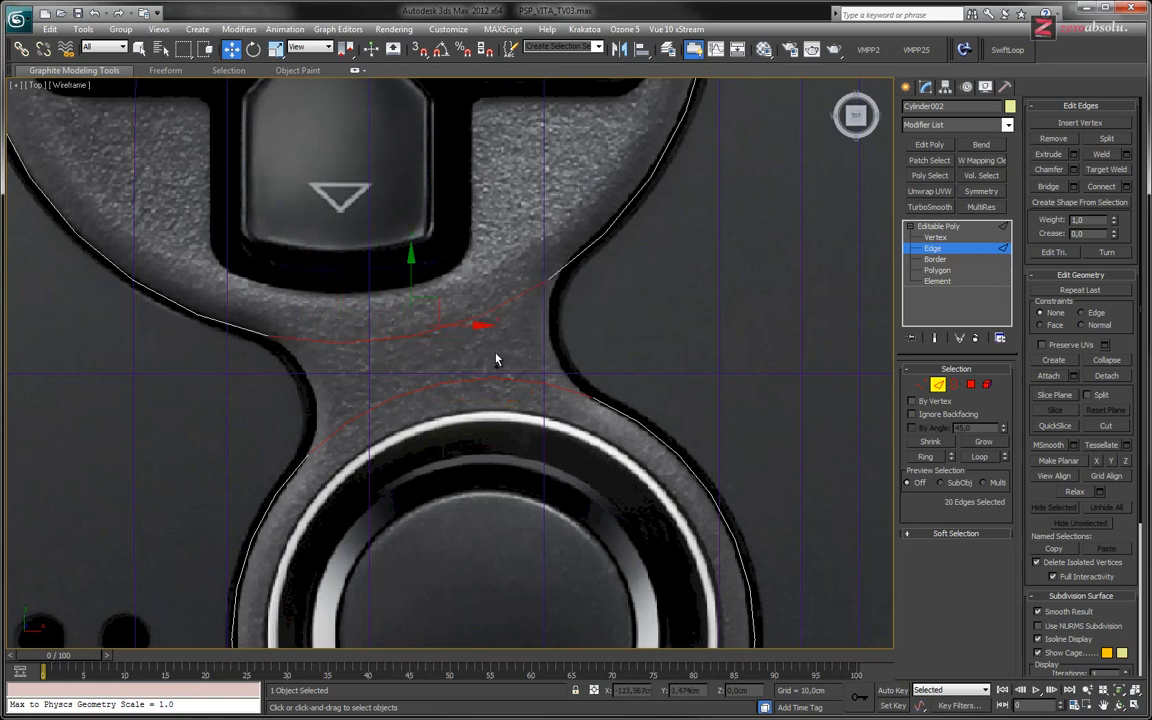
# Select the rim edges facing the neck on both the analog stick circle and the D-pad circle.
pyautogui.click(341, 450)
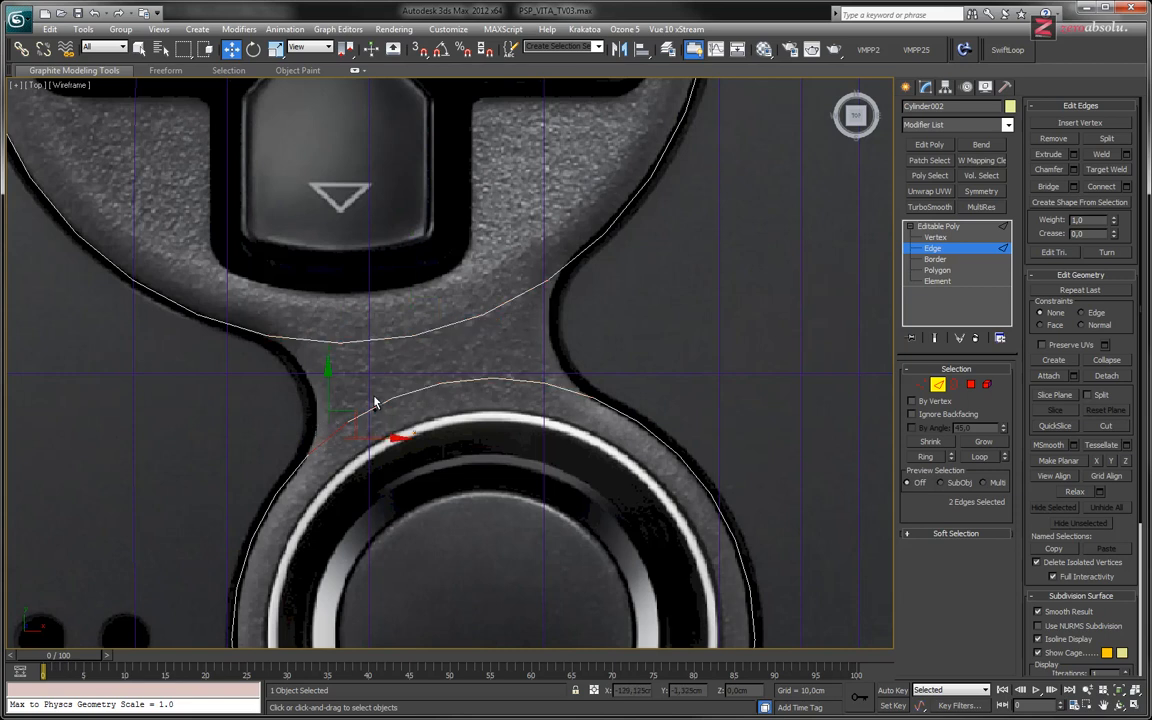
pyautogui.keyDown('ctrl'); pyautogui.moveTo(375, 396); pyautogui.dragTo(427, 398); pyautogui.keyUp('ctrl')
pyautogui.keyDown('ctrl'); pyautogui.moveTo(467, 366); pyautogui.dragTo(529, 358); pyautogui.keyUp('ctrl')
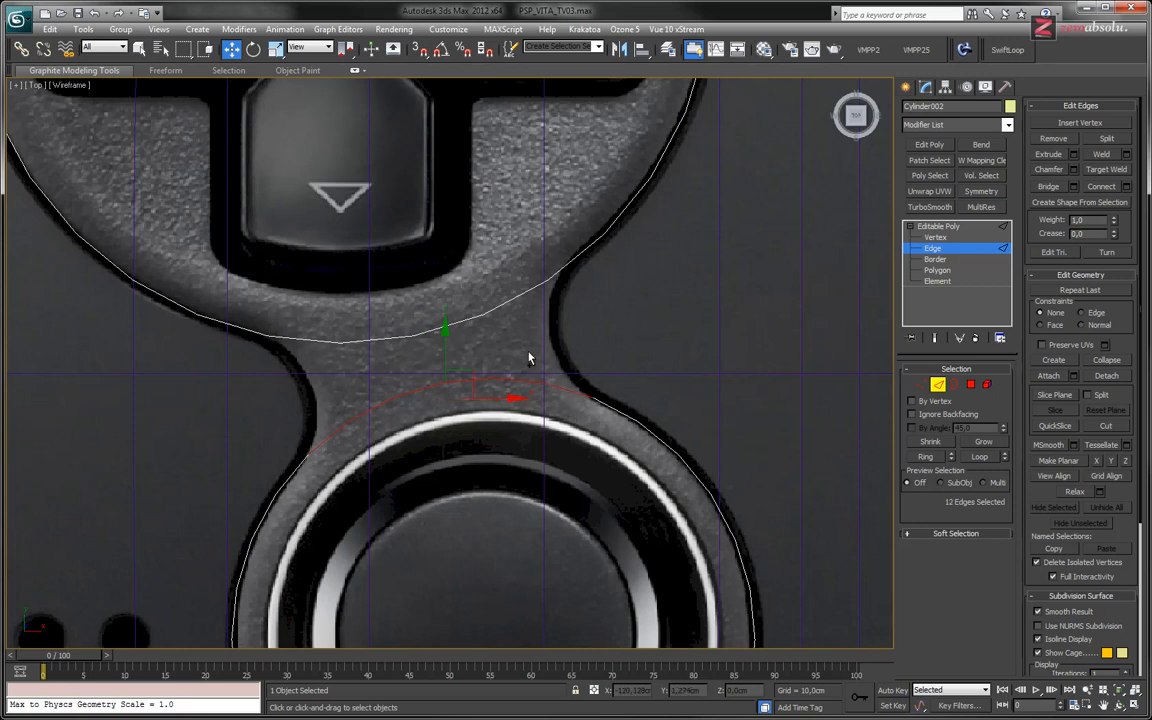
pyautogui.keyDown('ctrl'); pyautogui.click(286, 341); pyautogui.keyUp('ctrl')
pyautogui.keyDown('ctrl'); pyautogui.click(385, 340); pyautogui.keyUp('ctrl')
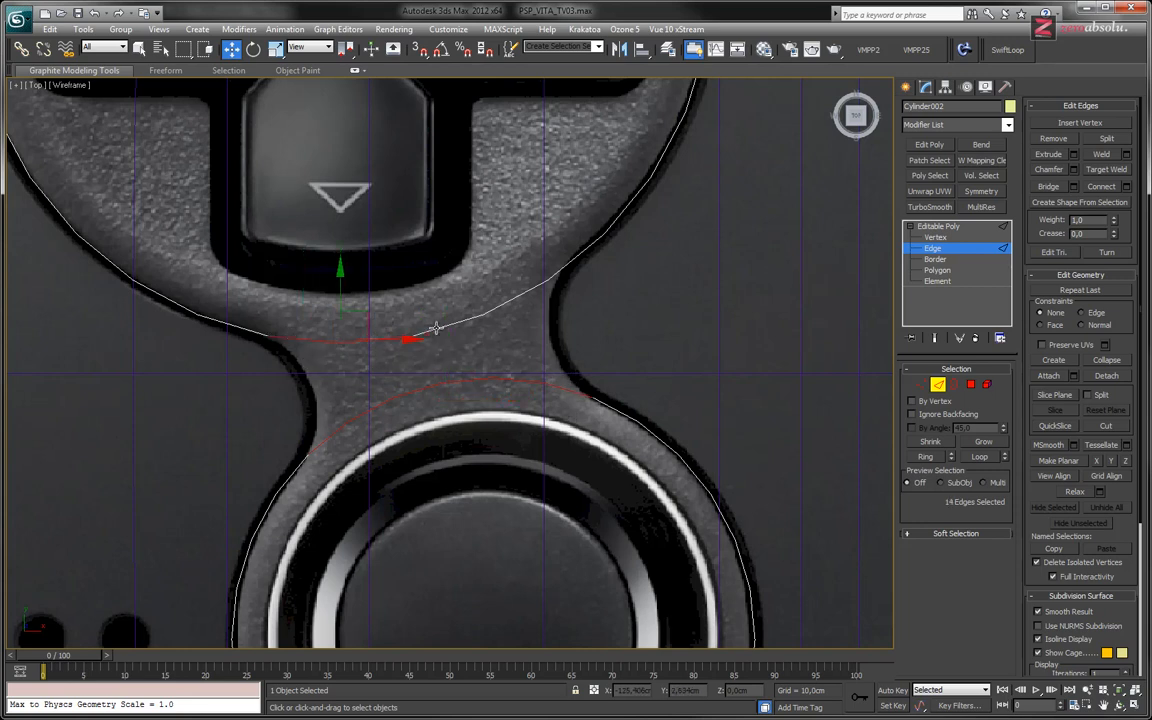
pyautogui.keyDown('ctrl'); pyautogui.click(495, 312); pyautogui.keyUp('ctrl')
pyautogui.keyDown('ctrl'); pyautogui.click(524, 295); pyautogui.keyUp('ctrl')
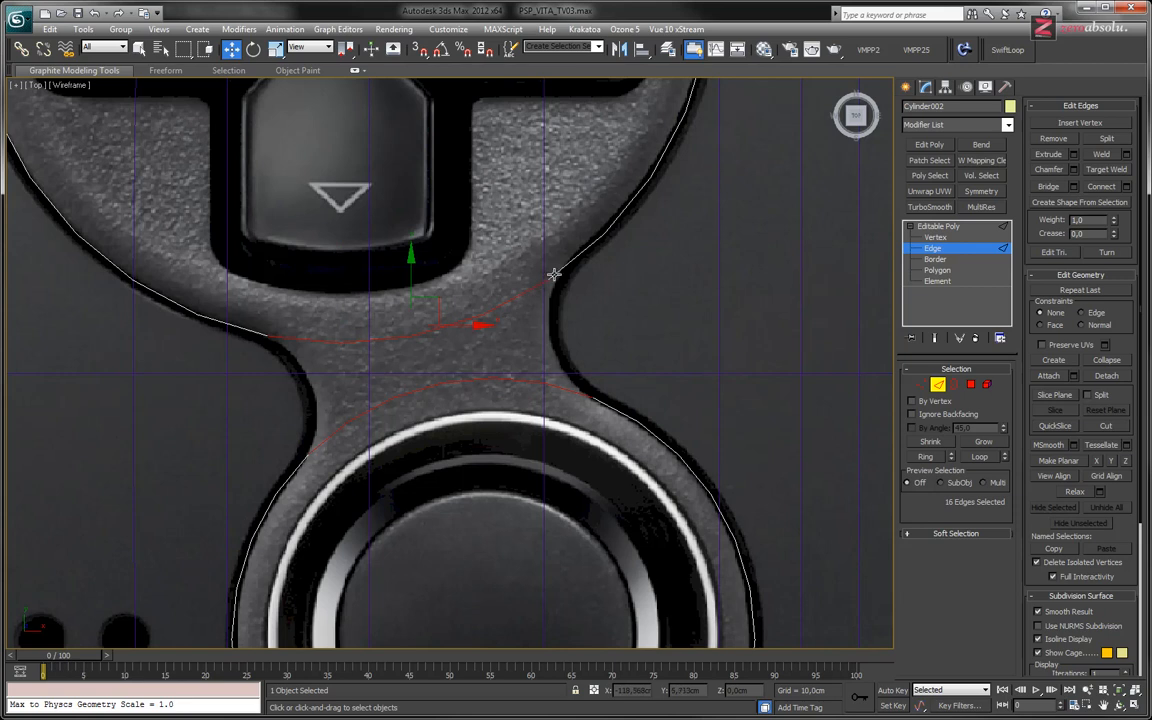
pyautogui.keyDown('ctrl'); pyautogui.click(555, 270); pyautogui.keyUp('ctrl')
pyautogui.keyDown('alt'); pyautogui.click(562, 268); pyautogui.keyUp('alt')
pyautogui.moveTo(427, 357); pyautogui.dragTo(467, 367, button='middle')
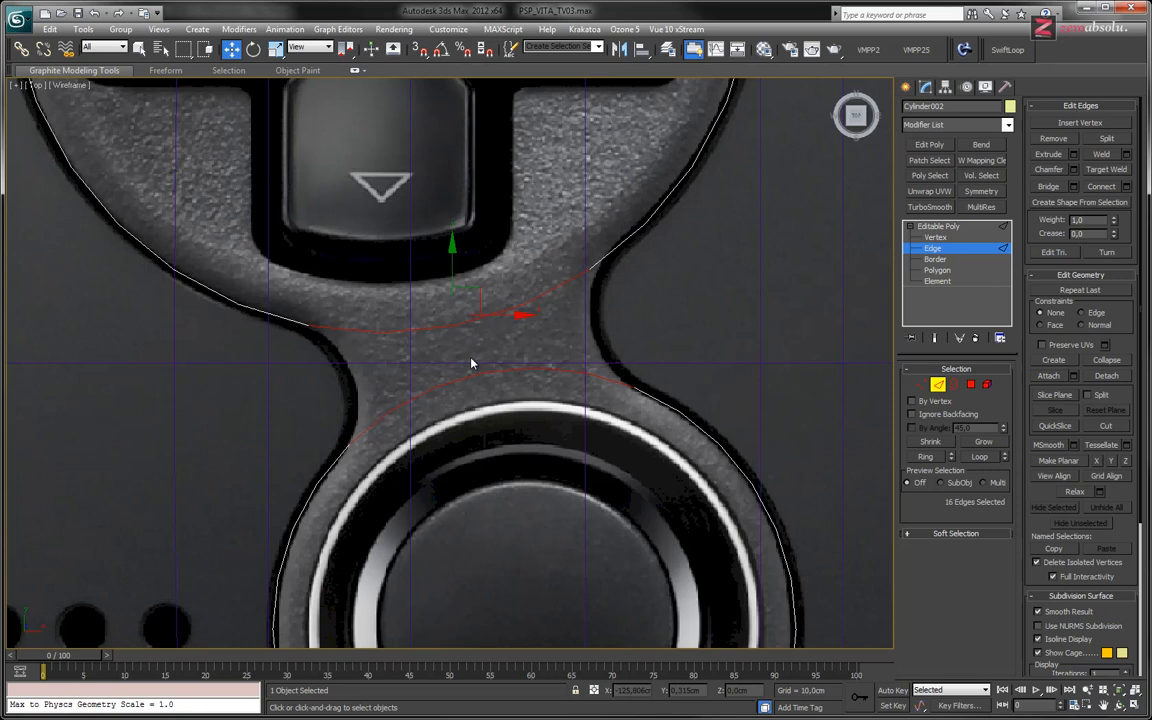
# Try deleting the vertex pair just left of the analog stick circle's topmost point, undo it, and remove the pair instead.
pyautogui.press('1')
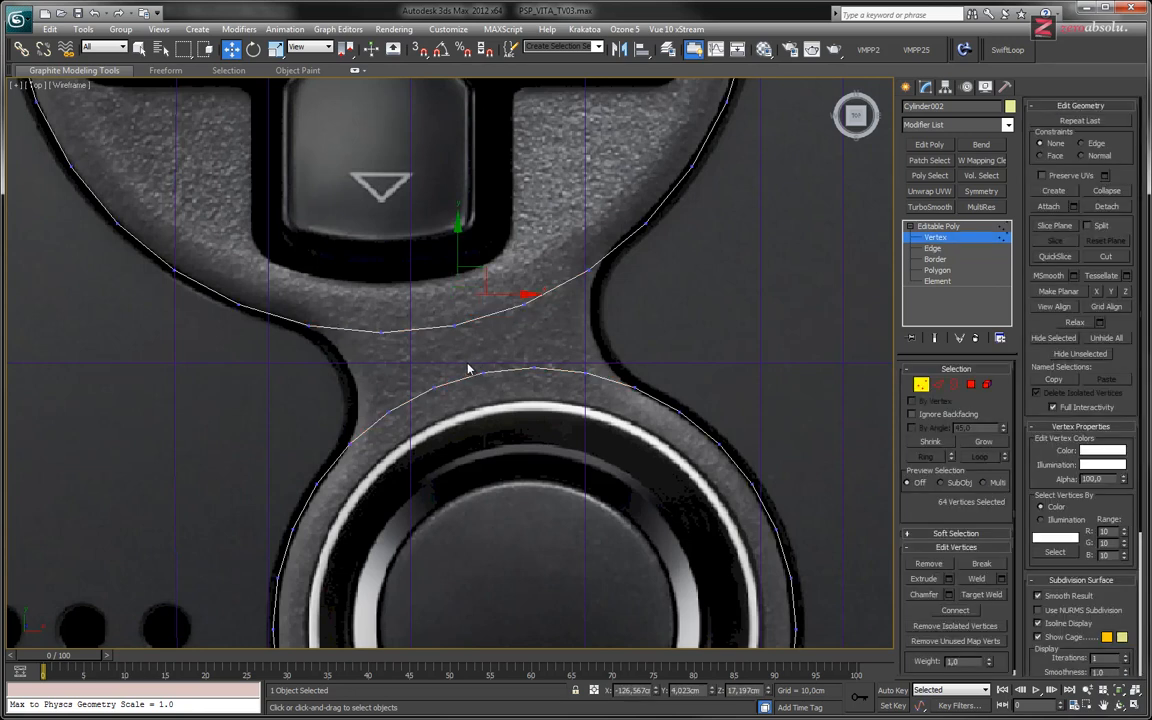
pyautogui.moveTo(489, 386); pyautogui.dragTo(500, 390)
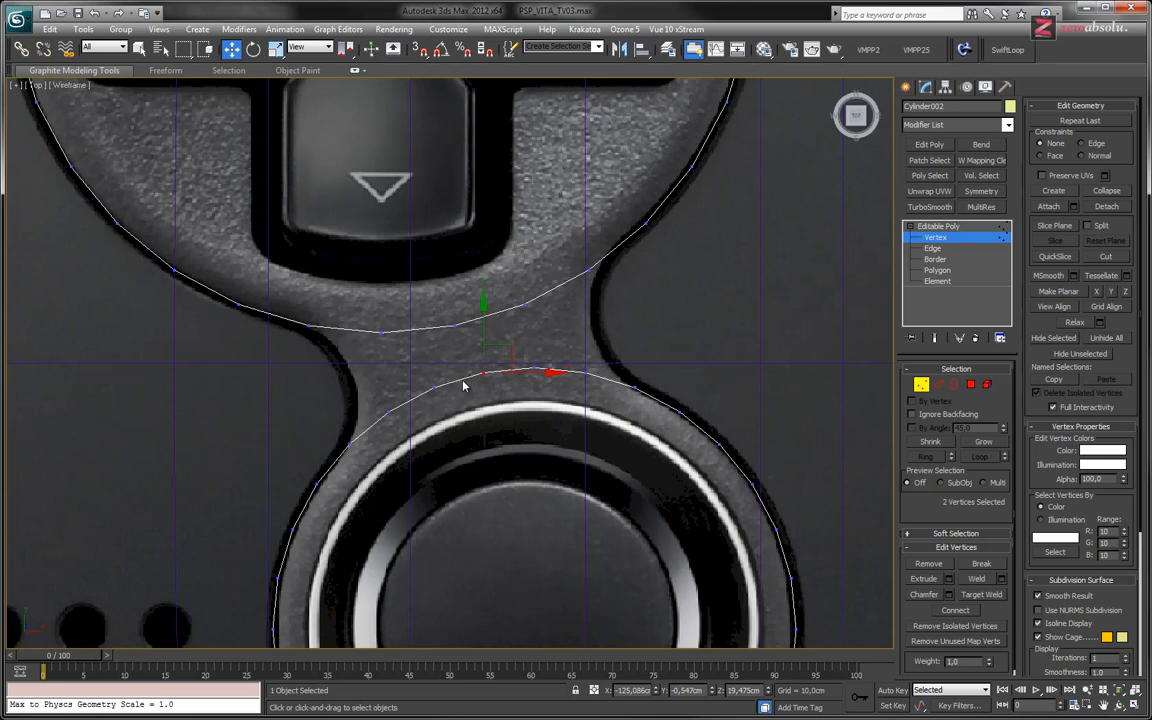
pyautogui.press('Delete')
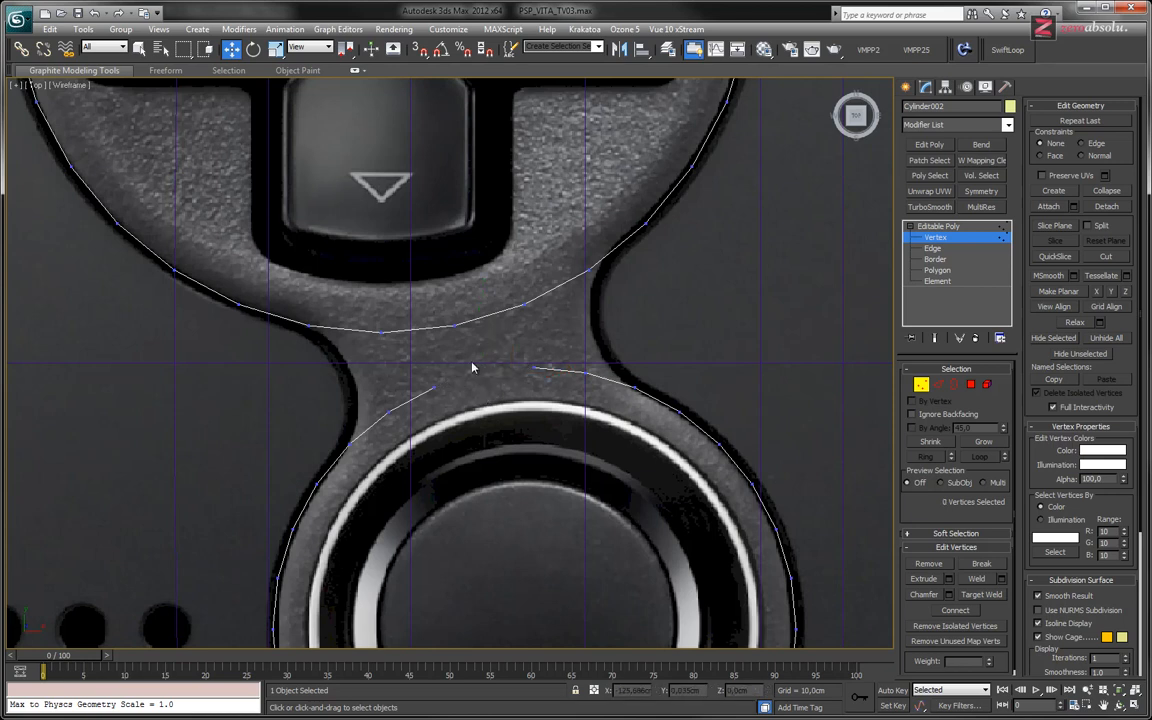
pyautogui.hotkey('ctrl', 'z')
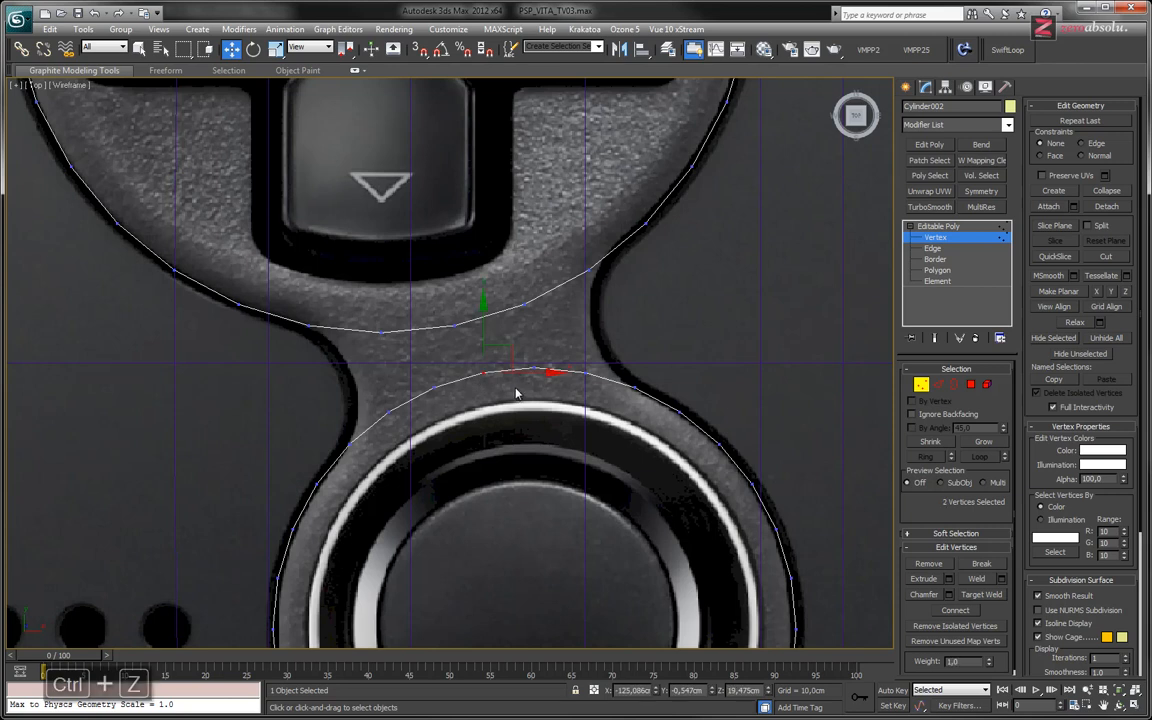
pyautogui.press('BackSpace')
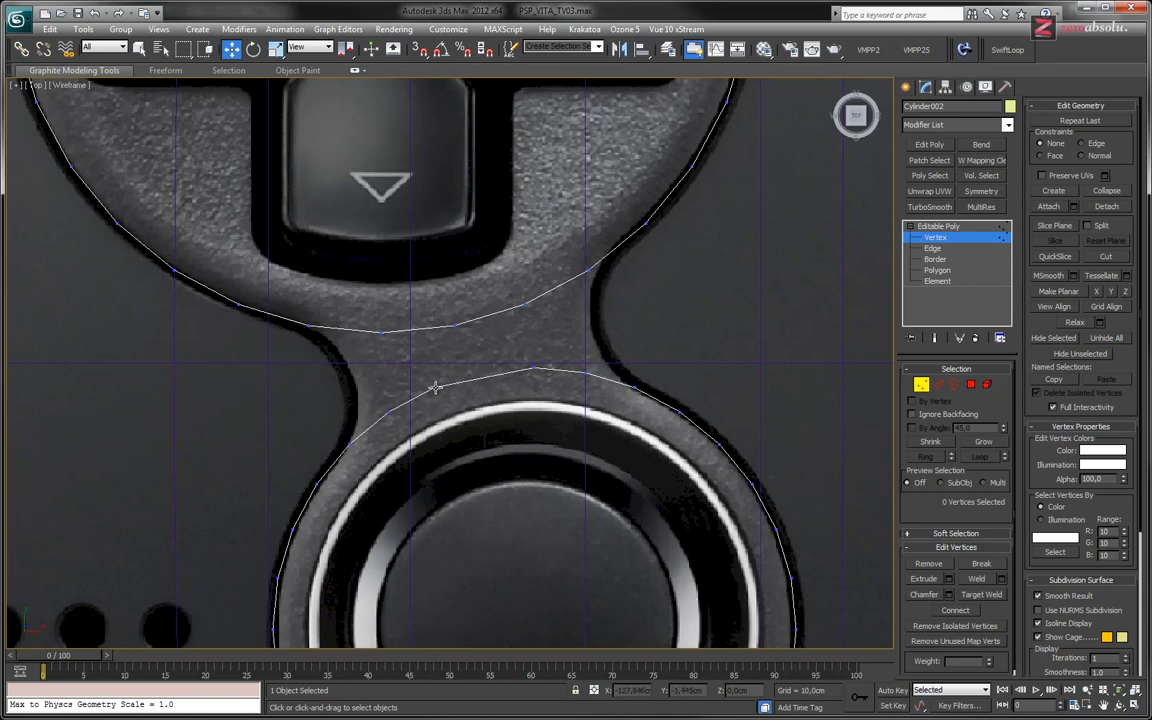
# Try deleting the neighbouring vertex pair at the top of the analog stick circle and undo the deletion.
pyautogui.click(533, 368)
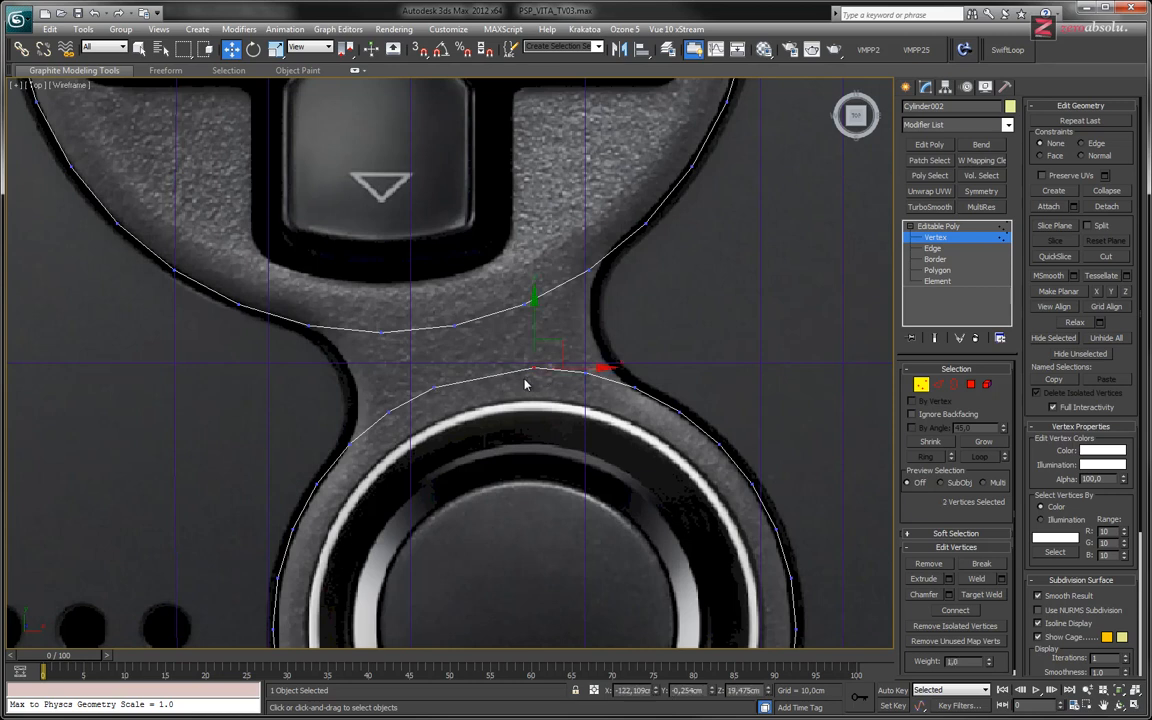
pyautogui.press('Delete')
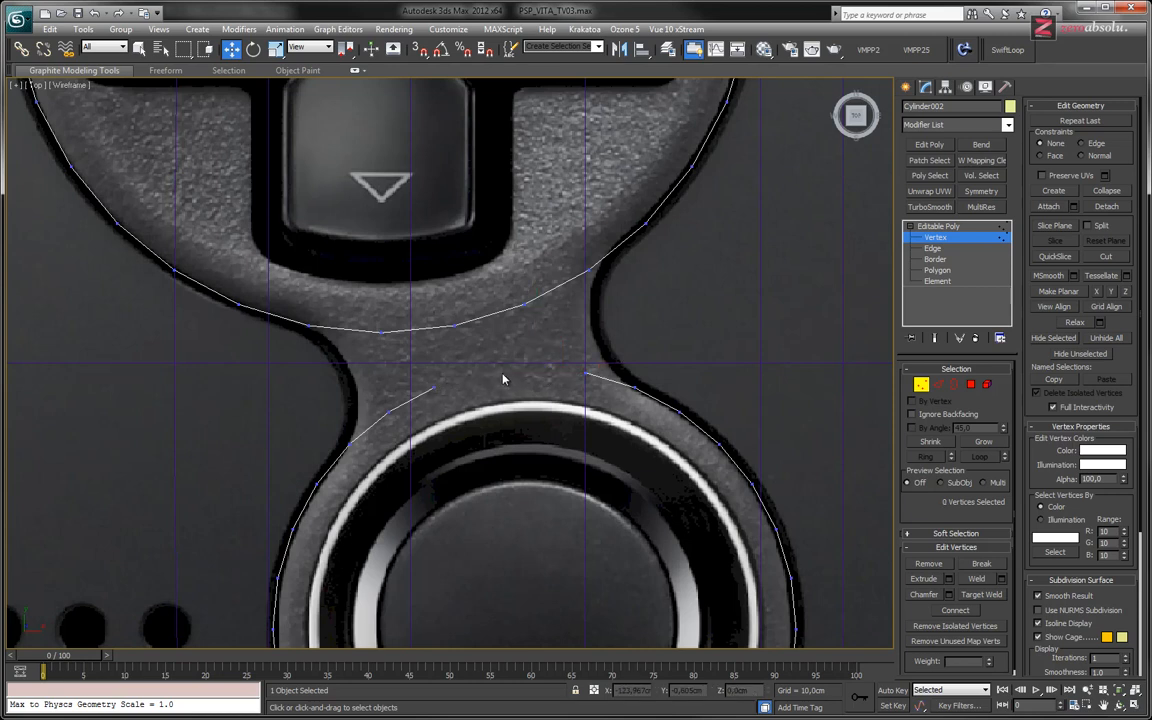
pyautogui.hotkey('ctrl', 'z')
pyautogui.hotkey('ctrl', 'z')
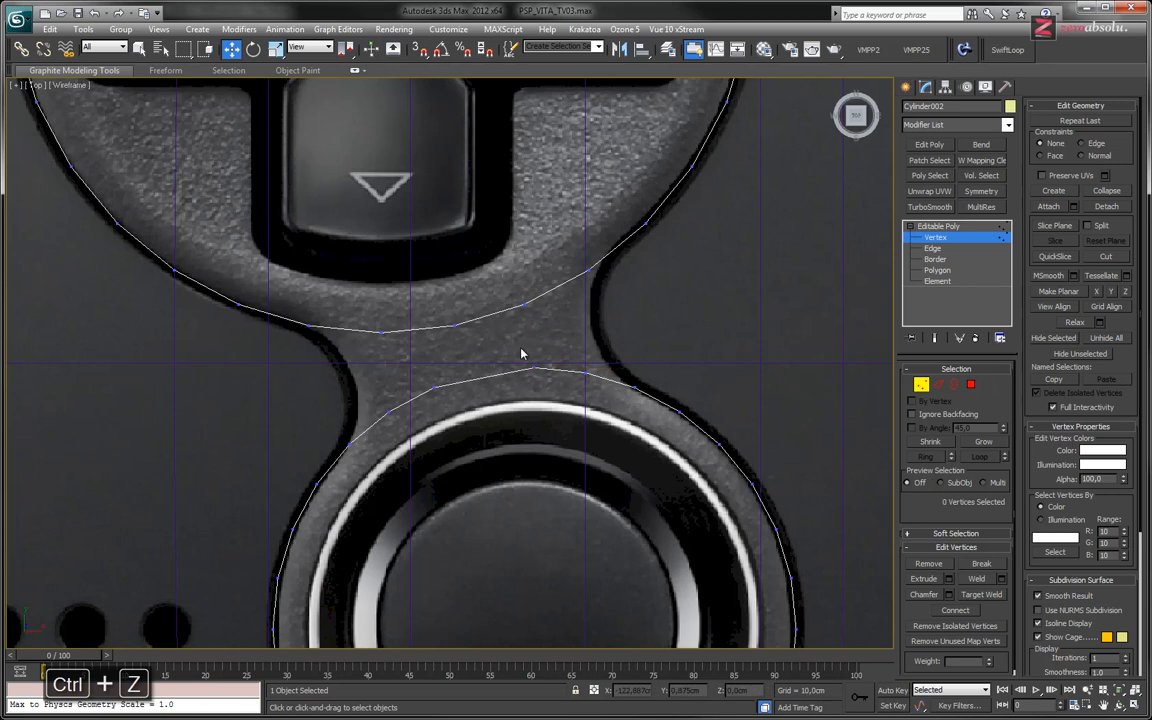
# Try removing the single upper rim vertices at either end of the long analog stick circle segment, undoing each removal.
pyautogui.click(533, 369)
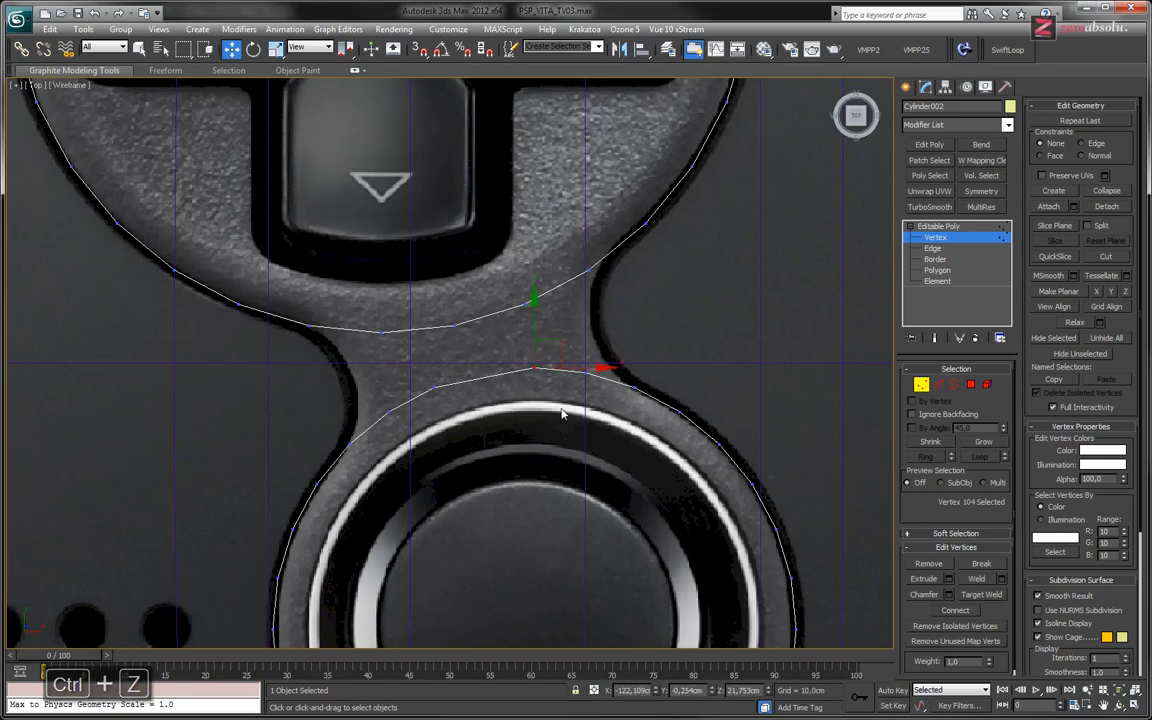
pyautogui.hotkey('ctrl', 'BackSpace')
pyautogui.hotkey('ctrl', 'z')
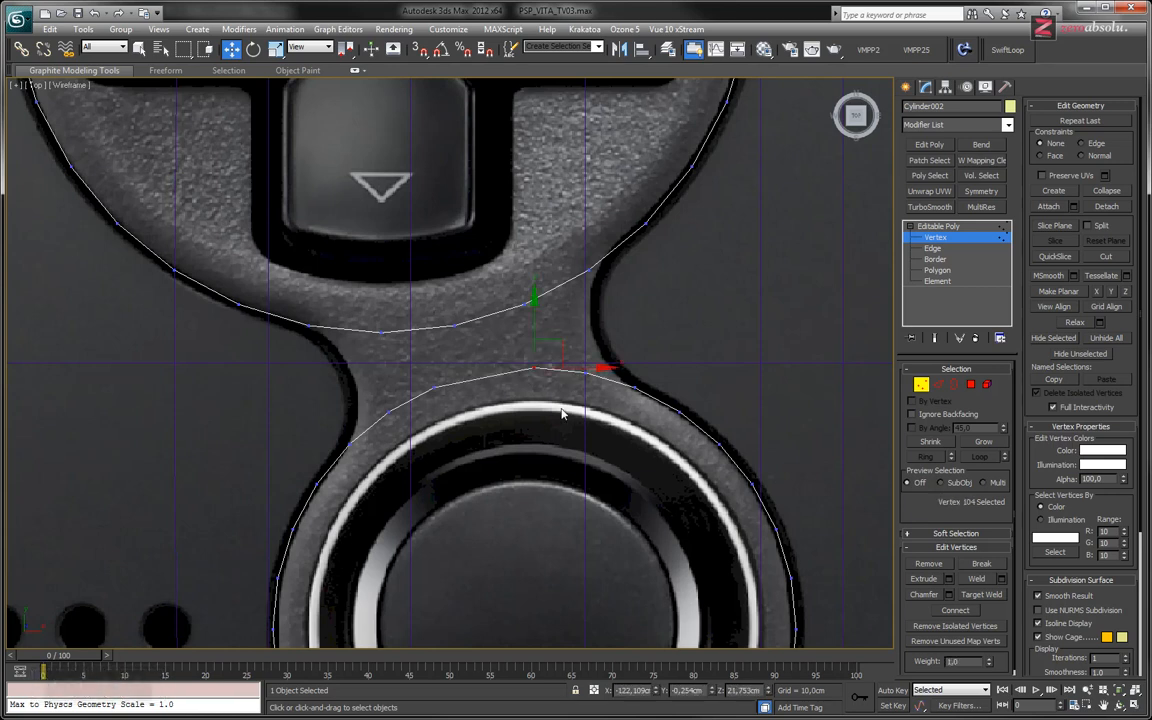
pyautogui.click(432, 388)
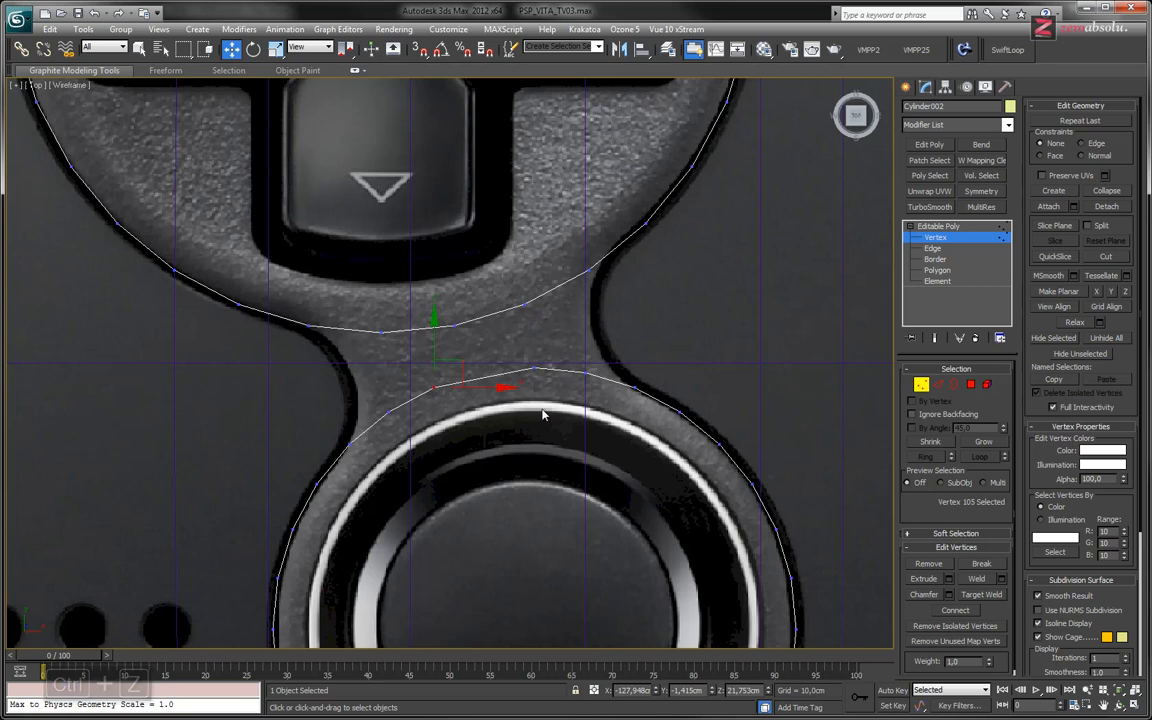
pyautogui.hotkey('ctrl', 'BackSpace')
pyautogui.hotkey('ctrl', 'z')
# Move the vertex at the long segment's left end to about X -128.45, Y -0.28 cm and undo the move.
pyautogui.scroll(4, 543, 411)
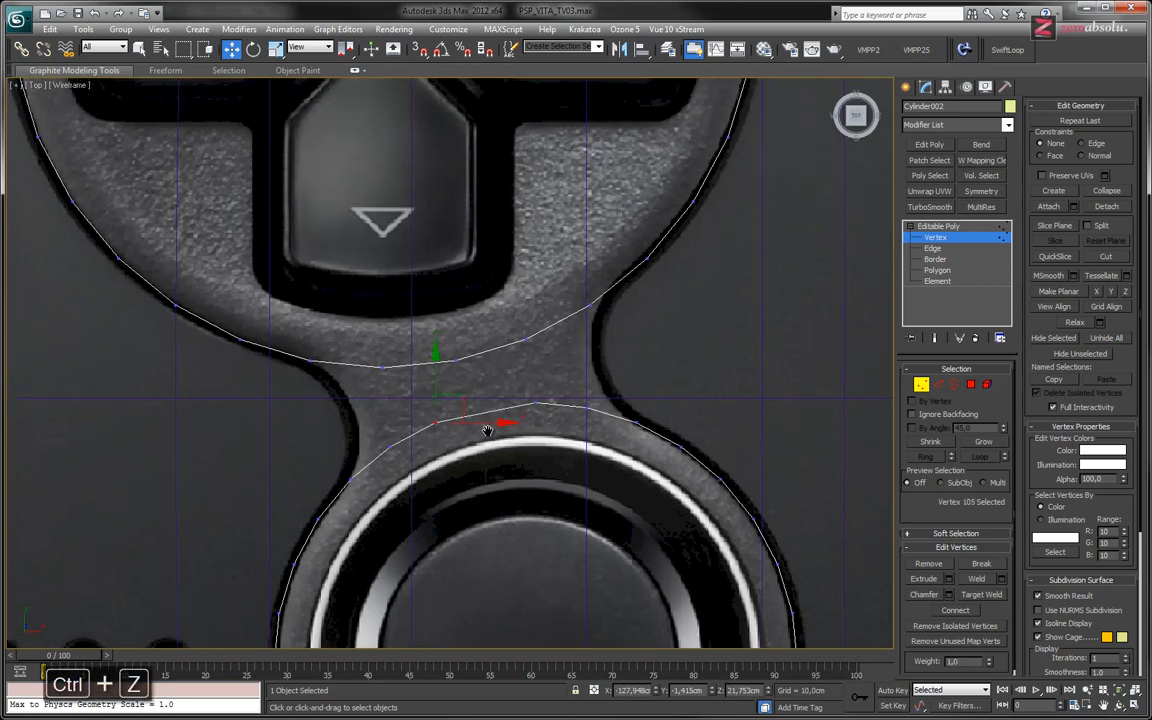
pyautogui.moveTo(488, 414); pyautogui.dragTo(519, 326, button='middle')
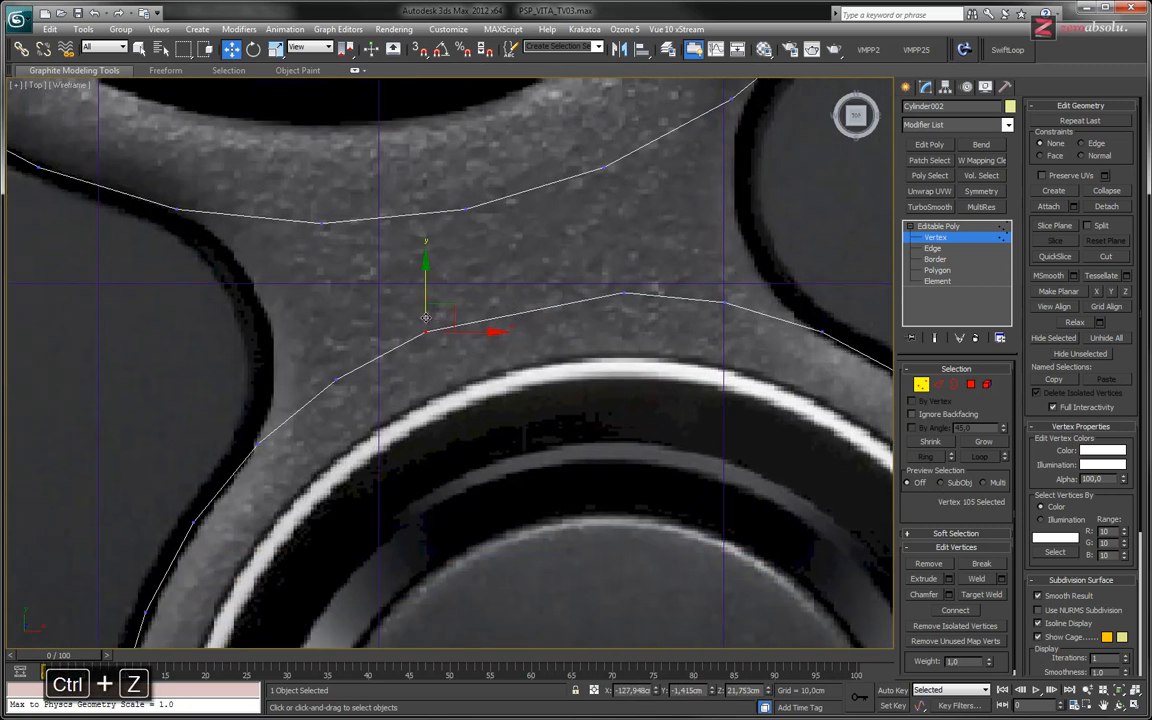
pyautogui.moveTo(443, 307); pyautogui.dragTo(430, 268)
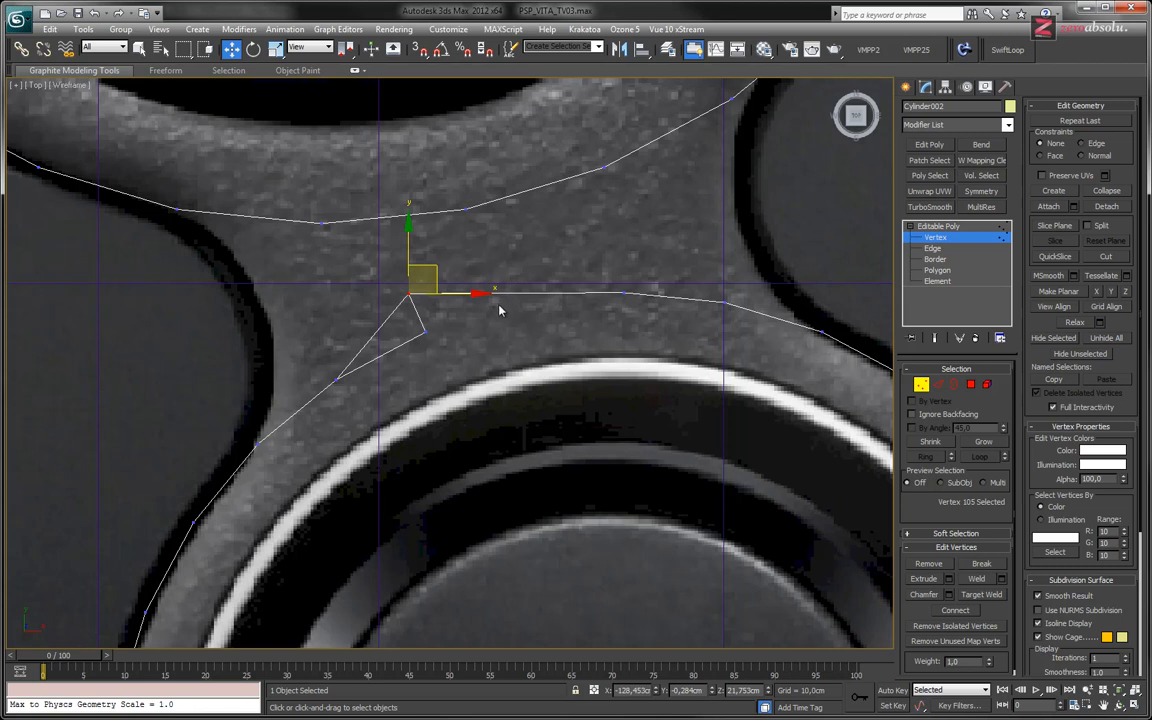
pyautogui.hotkey('ctrl', 'z')
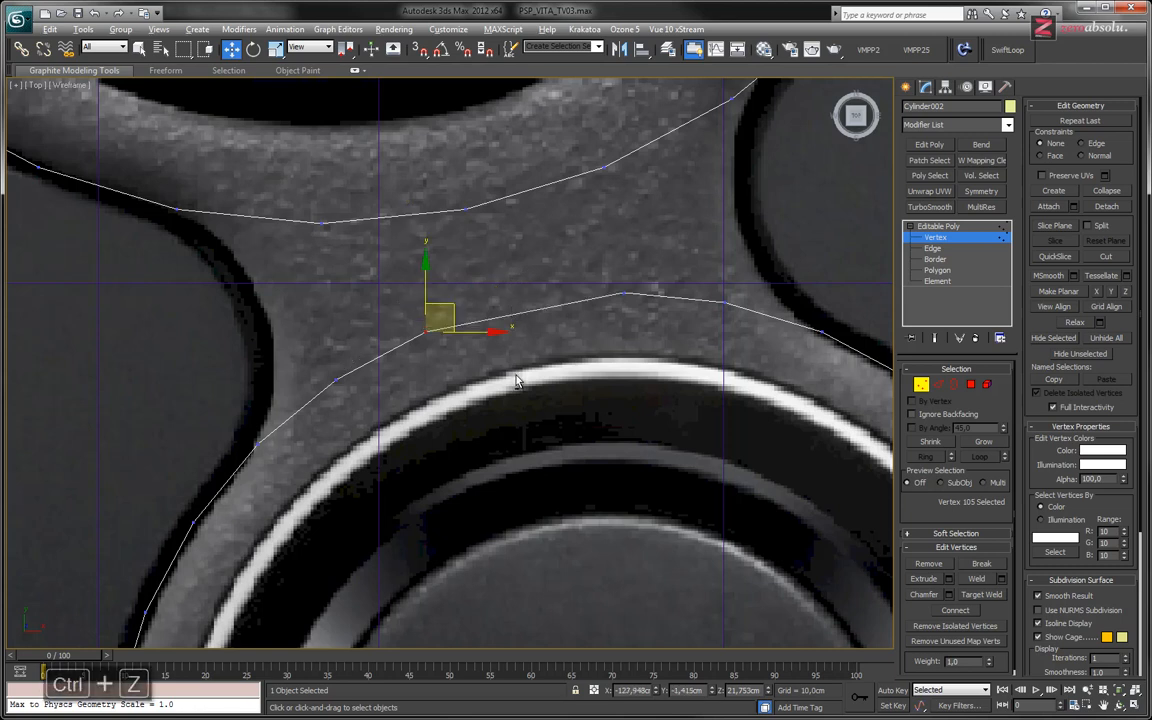
# Undo the earlier vertex removal to restore the missing vertex pair on the analog stick circle.
pyautogui.keyDown('alt'); pyautogui.moveTo(519, 380); pyautogui.dragTo(530, 395, button='middle'); pyautogui.keyUp('alt')
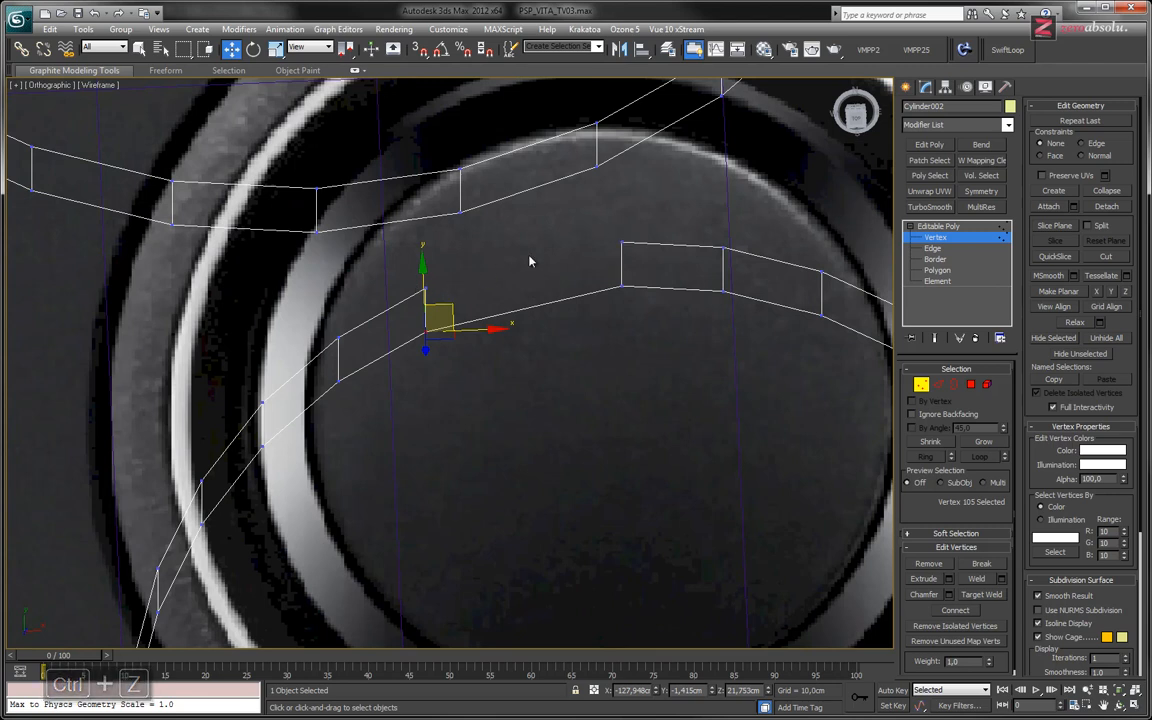
pyautogui.hotkey('ctrl', 'z')
pyautogui.hotkey('ctrl', 'z')
pyautogui.hotkey('ctrl', 'z')
pyautogui.hotkey('ctrl', 'z')
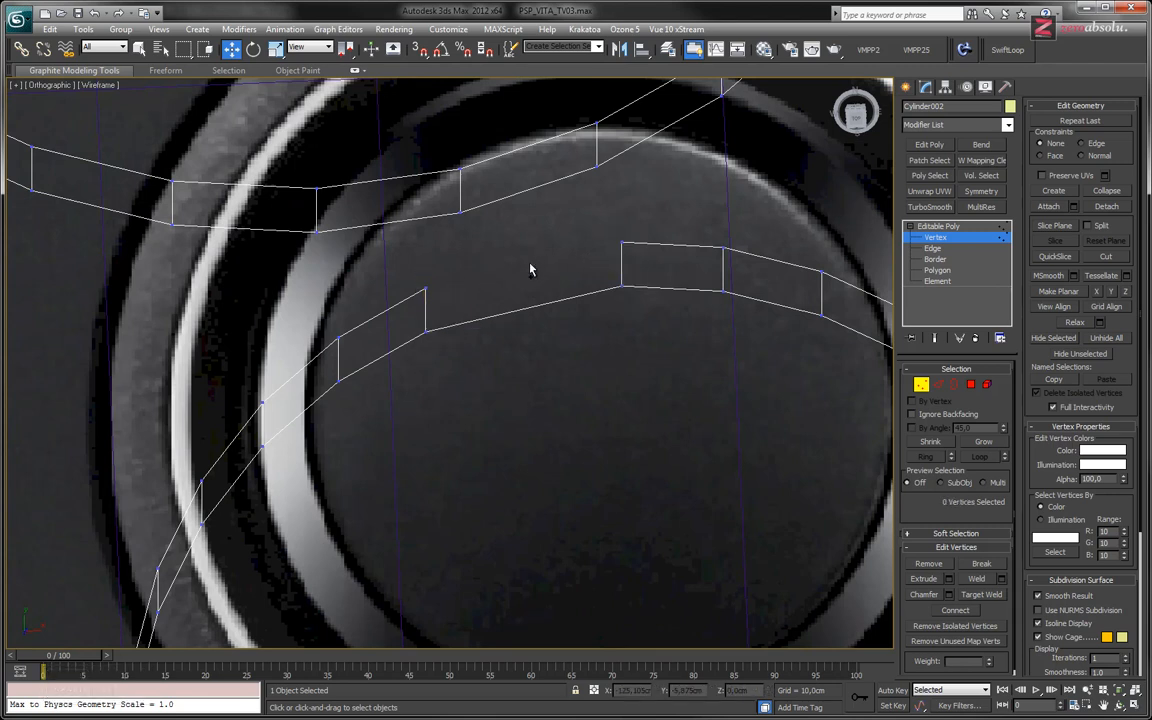
pyautogui.hotkey('ctrl', 'z')
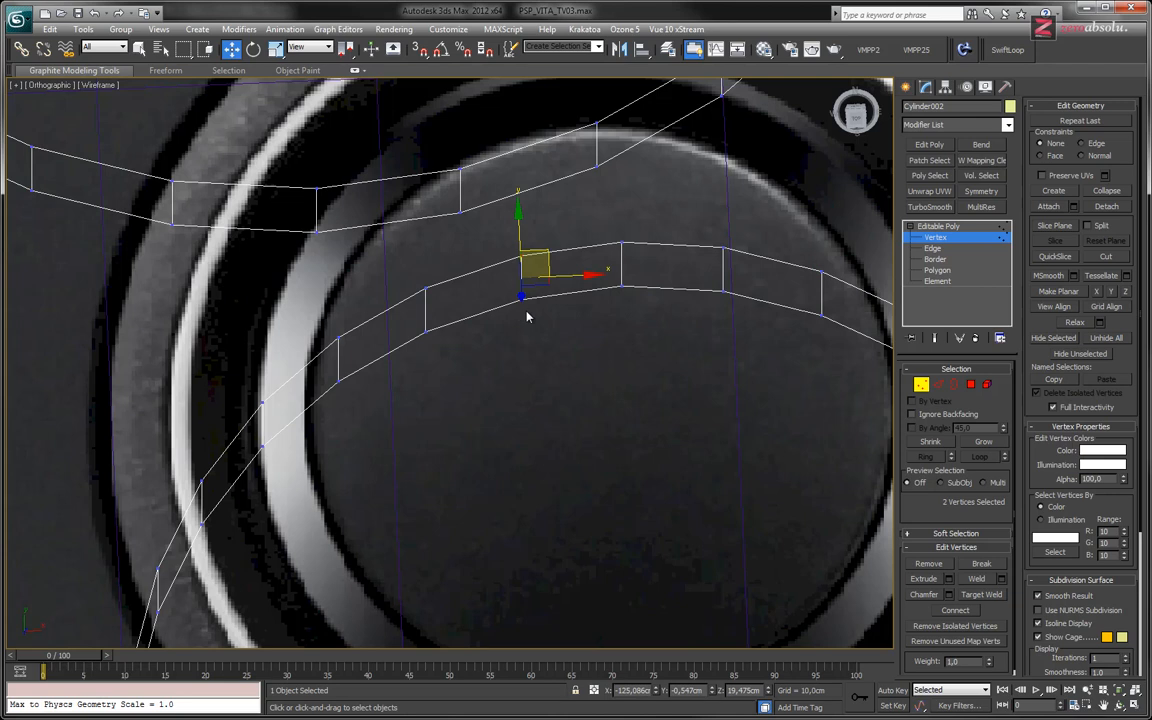
# Try removing the restored vertex pair from the analog stick circle in an angled view and undo the removal.
pyautogui.keyDown('alt'); pyautogui.moveTo(582, 330); pyautogui.dragTo(489, 237, button='middle'); pyautogui.keyUp('alt')
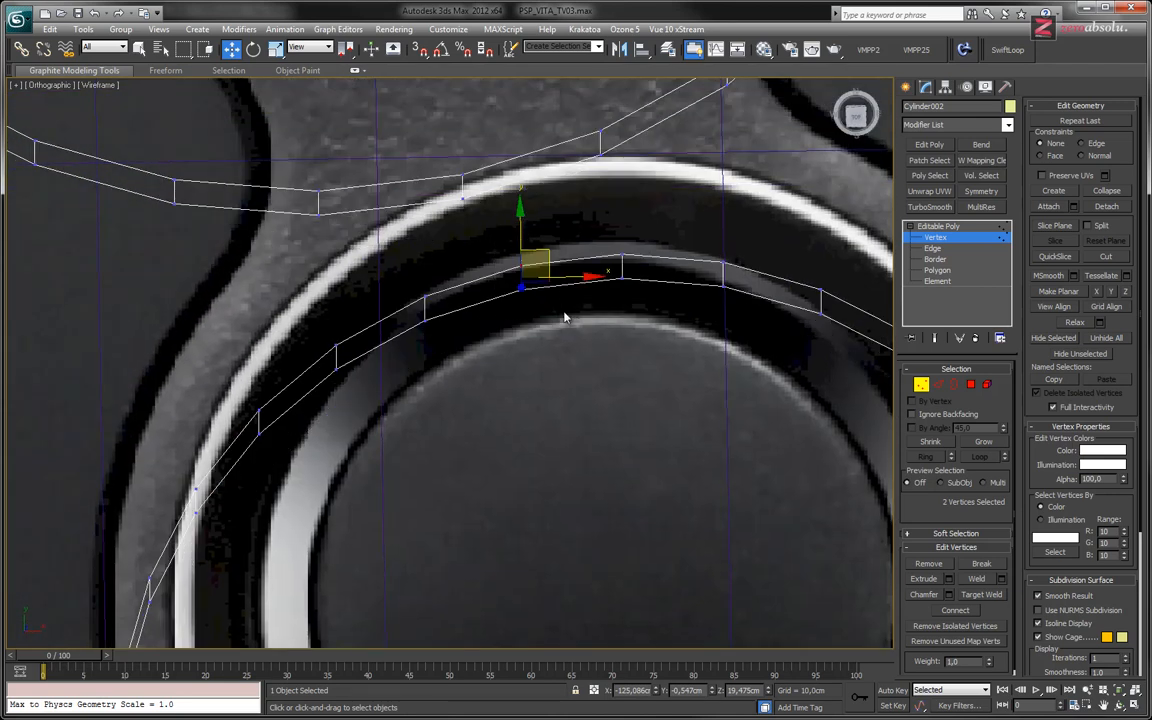
pyautogui.hotkey('ctrl', 'BackSpace')
pyautogui.hotkey('ctrl', 'z')
pyautogui.hotkey('ctrl', 'BackSpace')
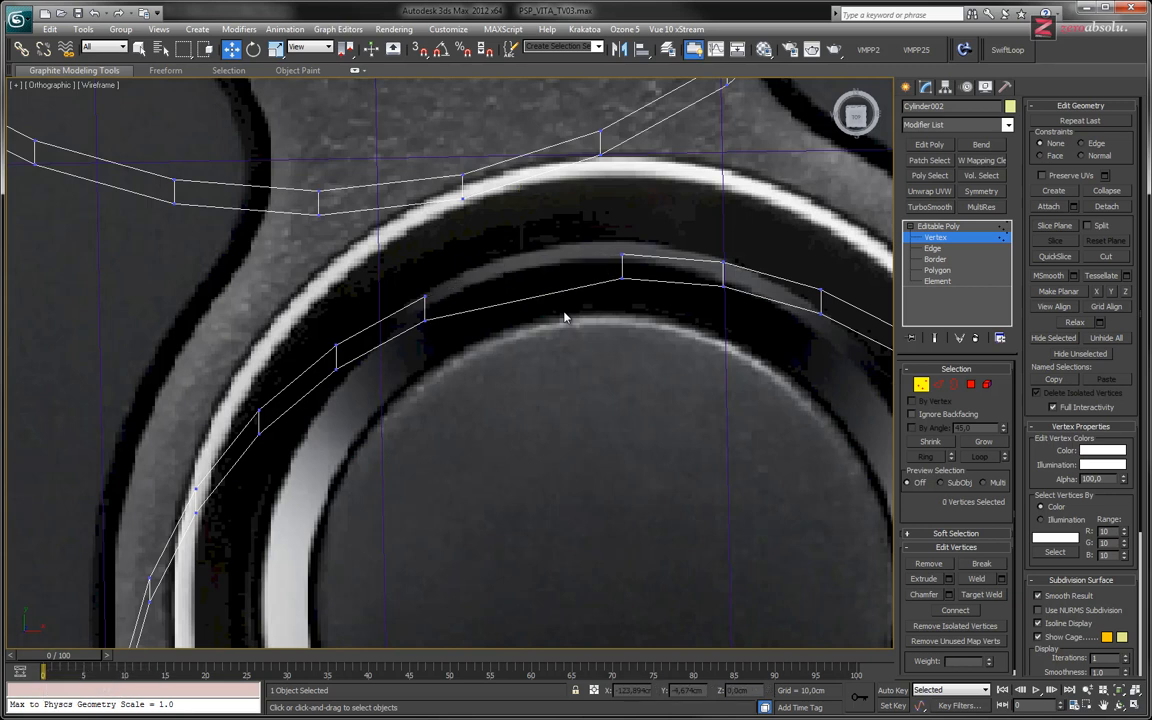
pyautogui.hotkey('ctrl', 'z')
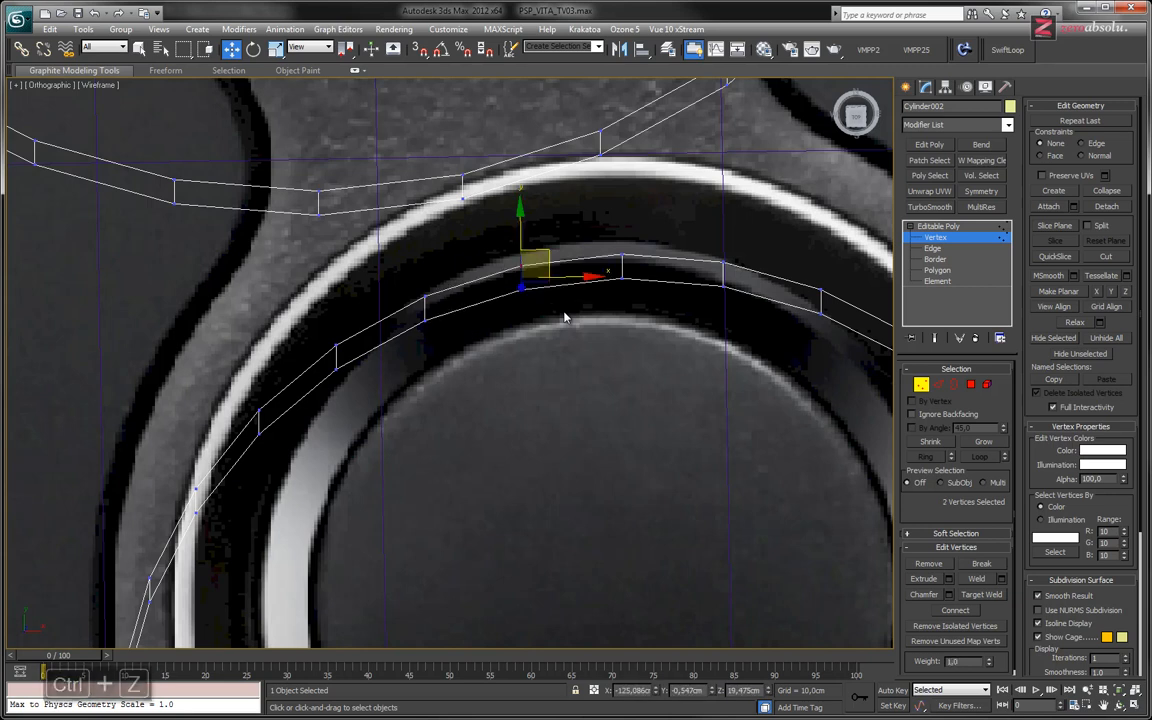
# Try removing only the vertical edge between that vertex pair, keeping its end vertices, and undo the removal.
pyautogui.keyDown('alt'); pyautogui.moveTo(538, 292); pyautogui.dragTo(541, 297, button='middle'); pyautogui.keyUp('alt')
pyautogui.click(516, 297)
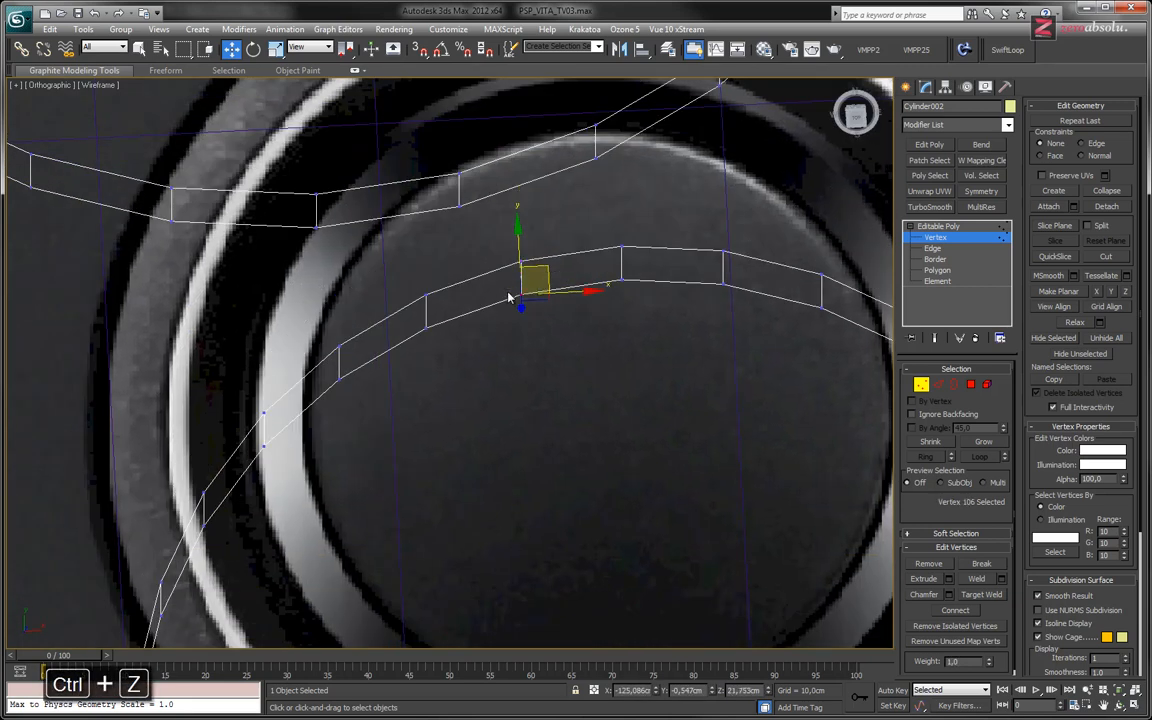
pyautogui.keyDown('alt'); pyautogui.moveTo(468, 258); pyautogui.dragTo(517, 266, button='middle'); pyautogui.keyUp('alt')
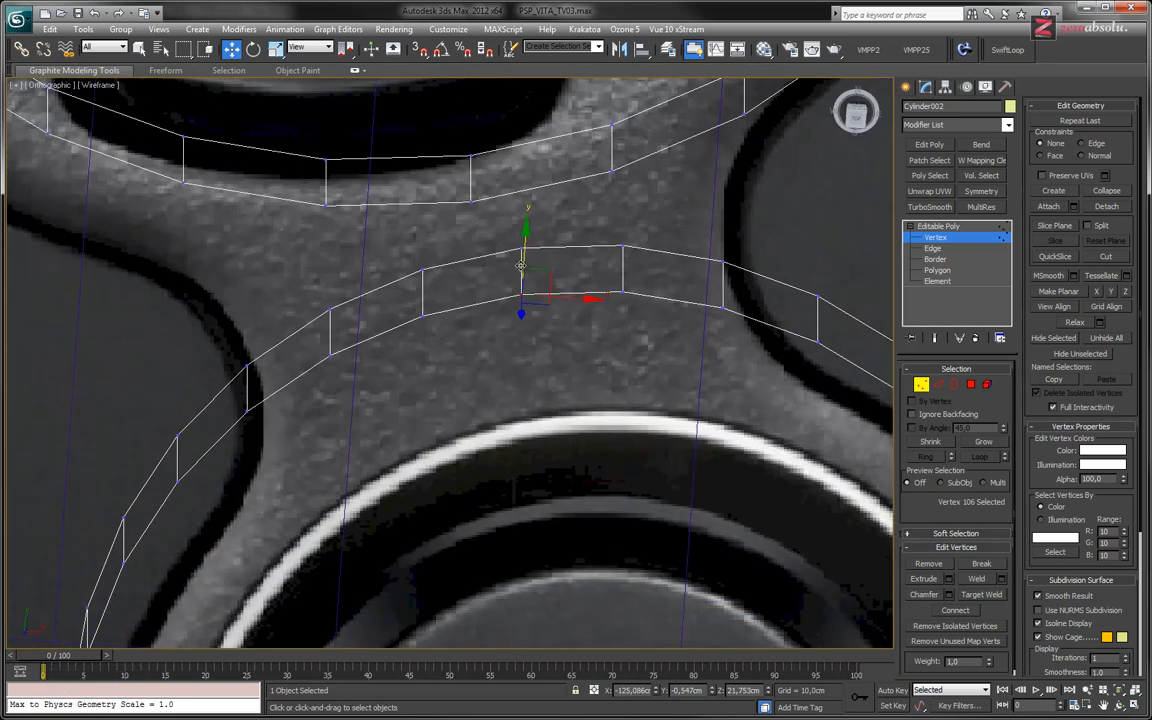
pyautogui.press('2')
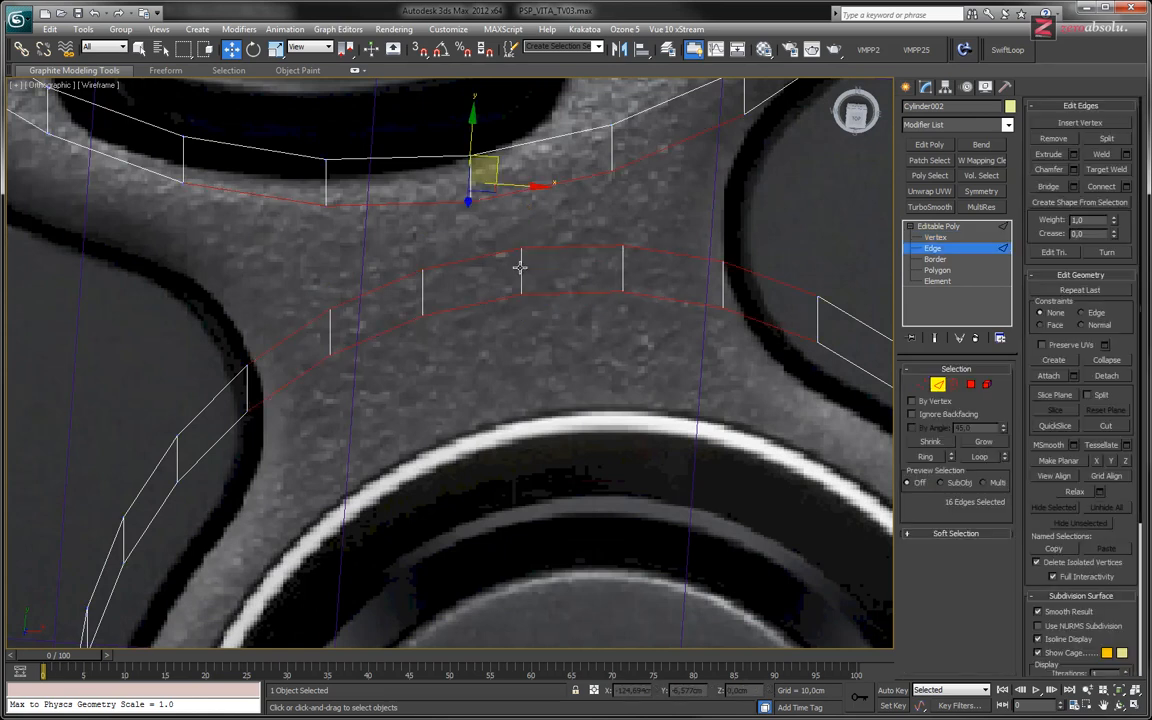
pyautogui.click(521, 272)
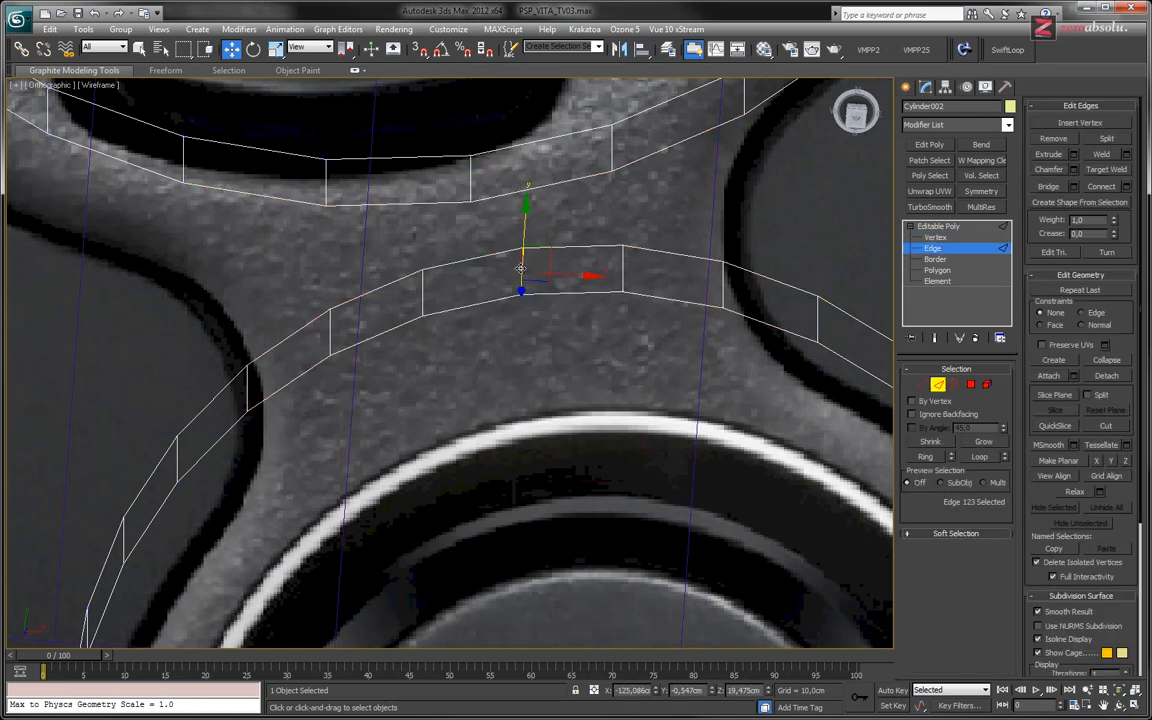
pyautogui.click(612, 224)
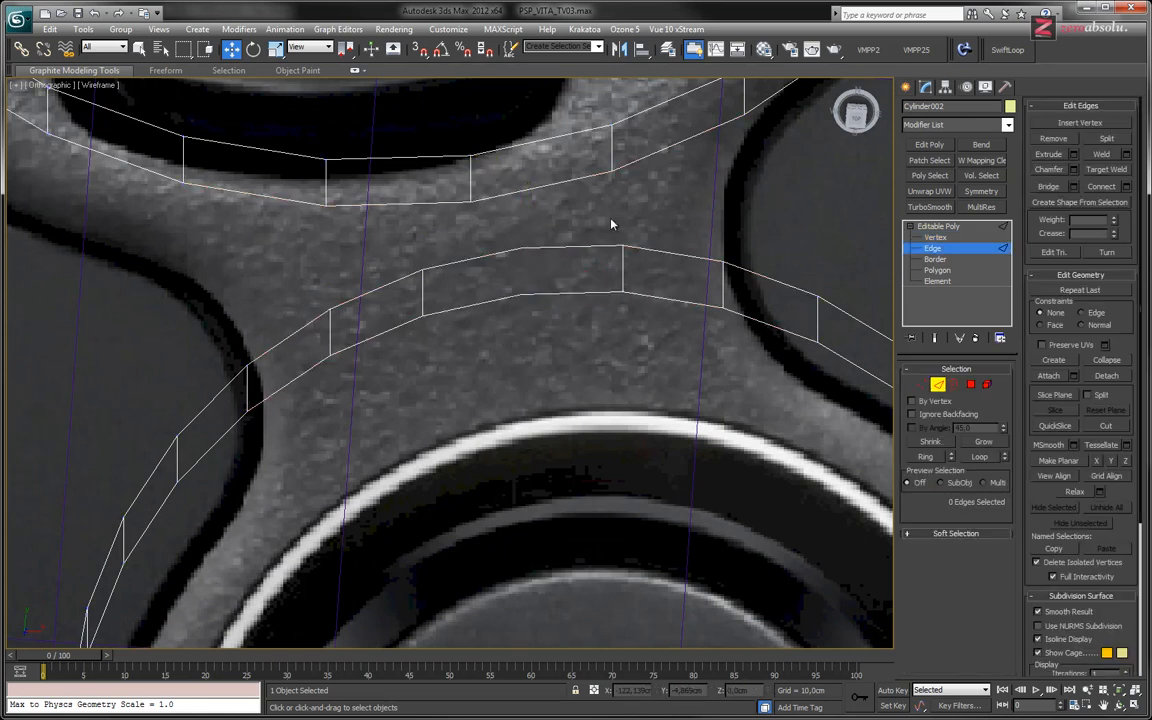
pyautogui.hotkey('ctrl', 'z')
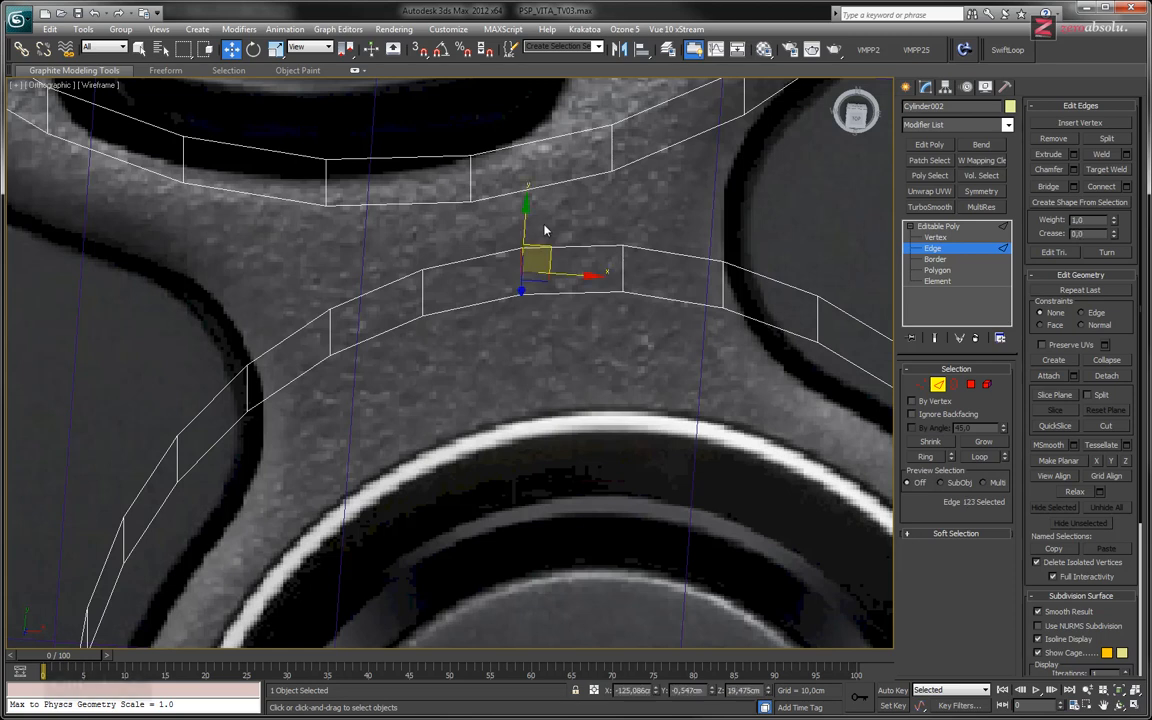
# Remove the vertical edge just left of the analog stick circle's topmost point together with its end vertices.
pyautogui.keyDown('alt'); pyautogui.moveTo(527, 286); pyautogui.dragTo(522, 232, button='middle'); pyautogui.keyUp('alt')
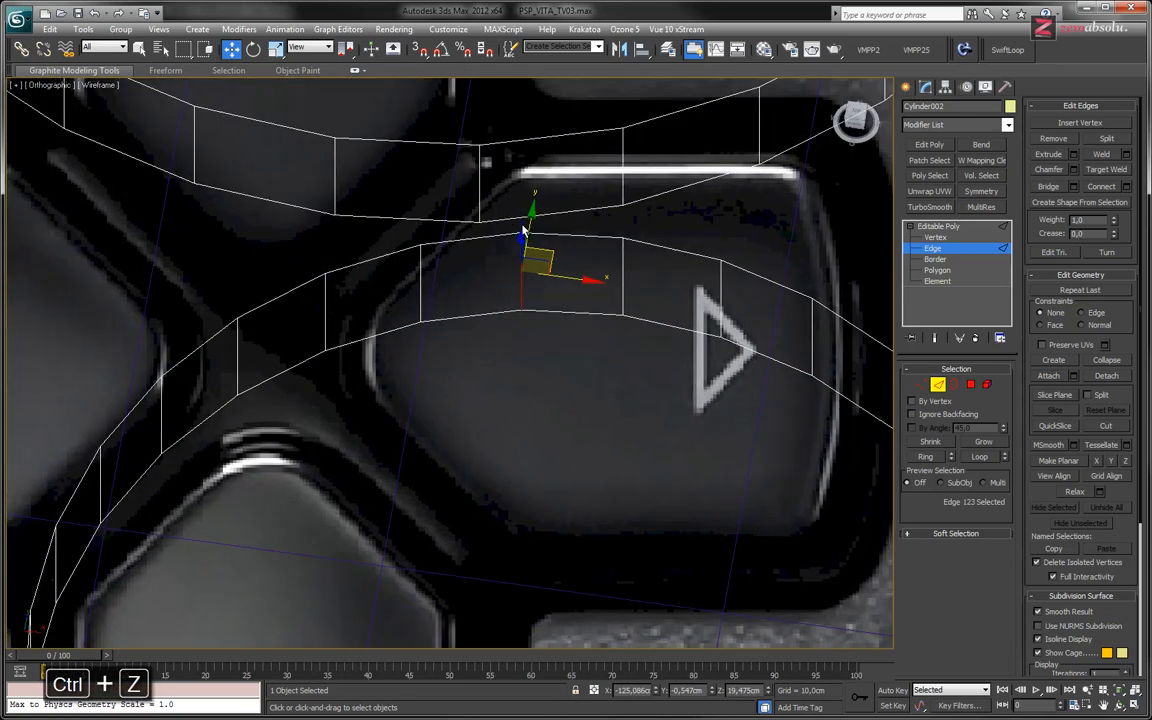
pyautogui.click(535, 295)
pyautogui.hotkey('ctrl', 'BackSpace')
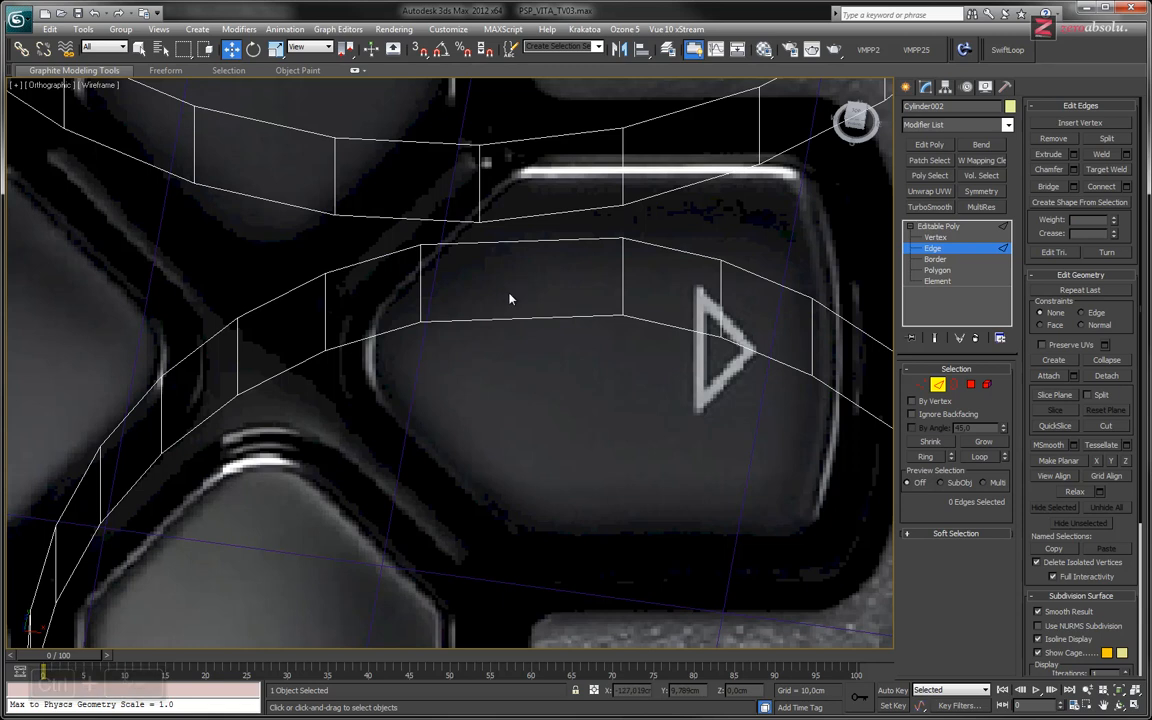
pyautogui.keyDown('alt'); pyautogui.moveTo(516, 296); pyautogui.dragTo(517, 311, button='middle'); pyautogui.keyUp('alt')
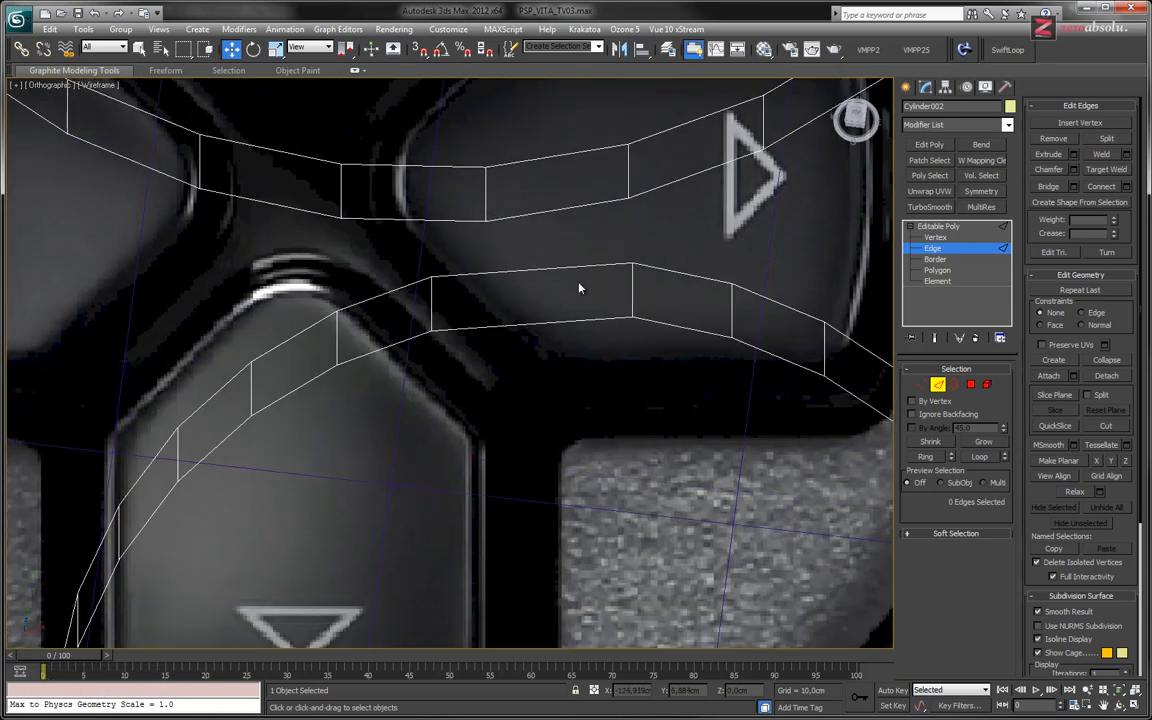
# Try removing the vertical edge at the analog stick circle's topmost point together with its end vertices.
pyautogui.click(633, 292)
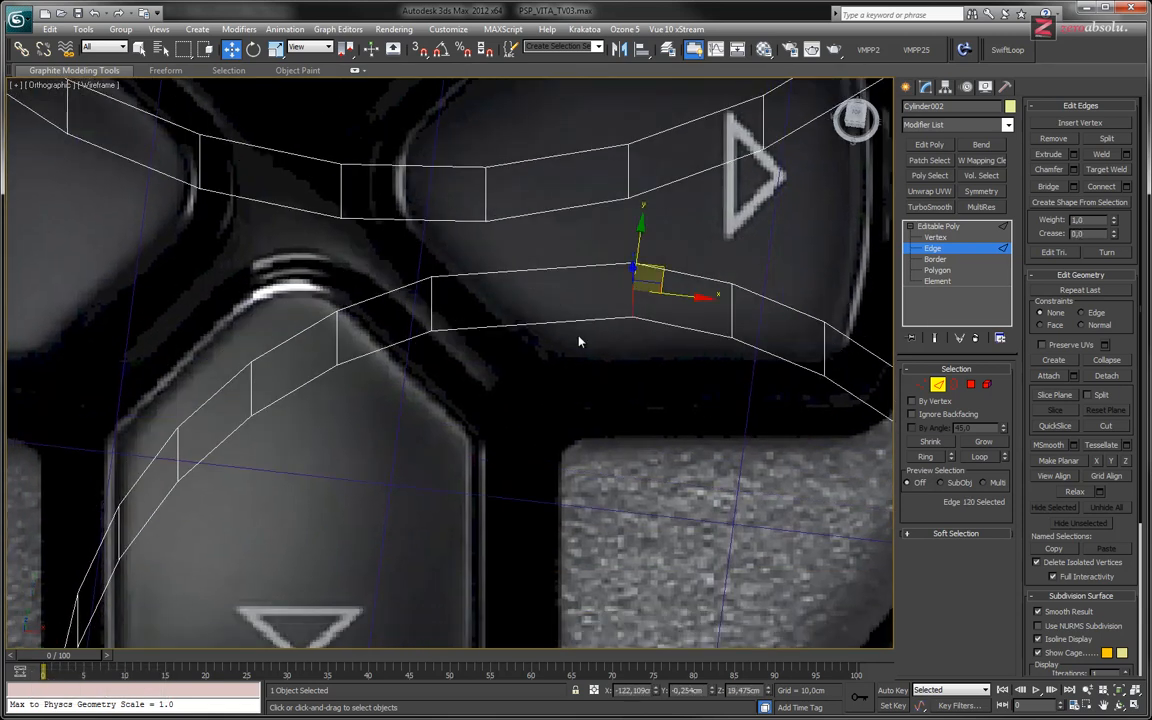
pyautogui.hotkey('ctrl', 'BackSpace')
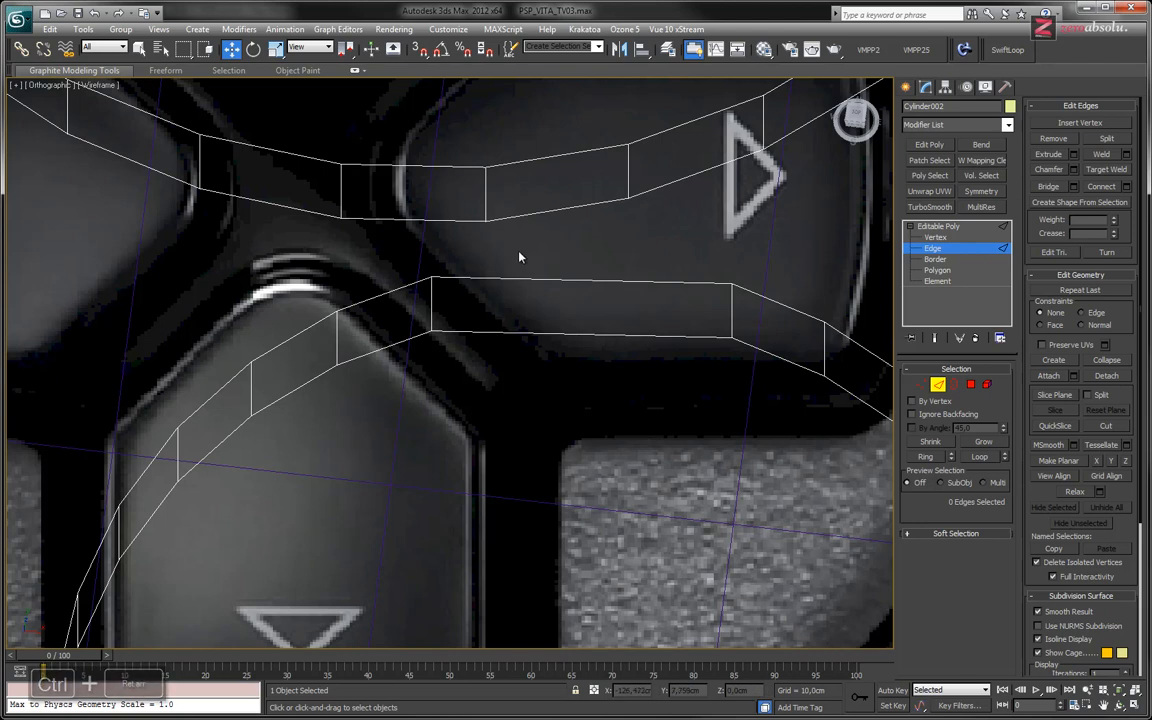
# Move the two vertex pairs left of the analog stick circle's topmost point rightward to close the gap in the rim.
pyautogui.press('t')
pyautogui.moveTo(284, 301); pyautogui.dragTo(521, 279, button='middle')
pyautogui.scroll(10, 435, 315)
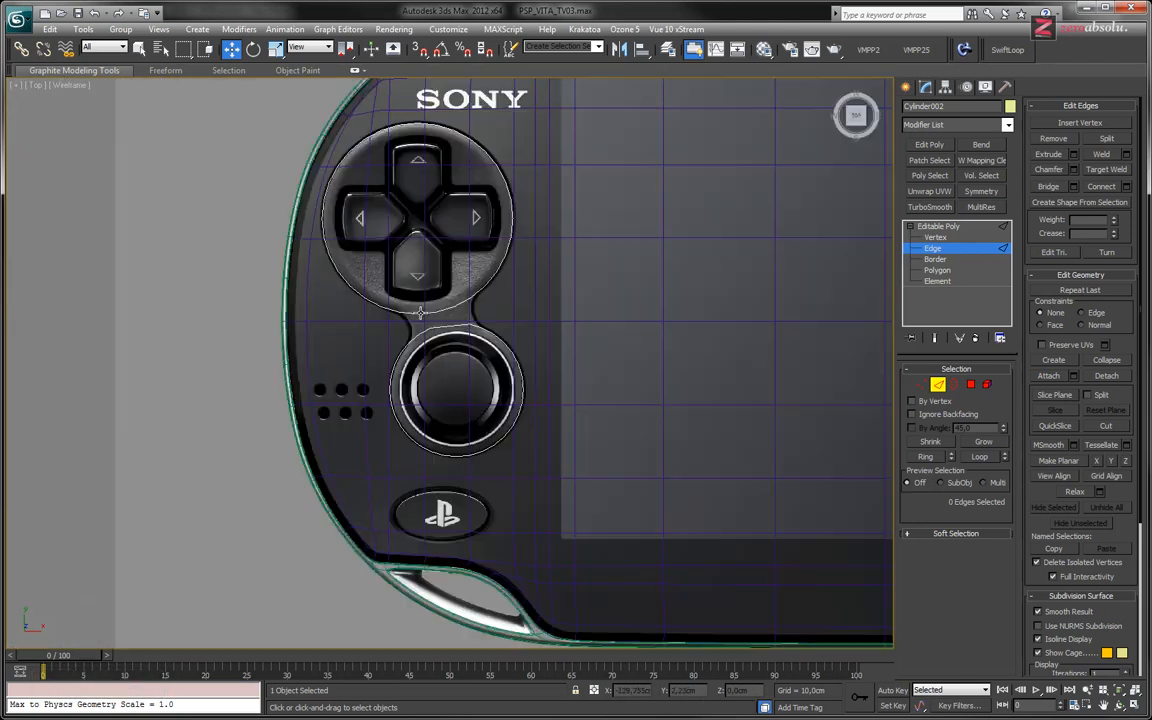
pyautogui.scroll(2, 478, 352)
pyautogui.press('1')
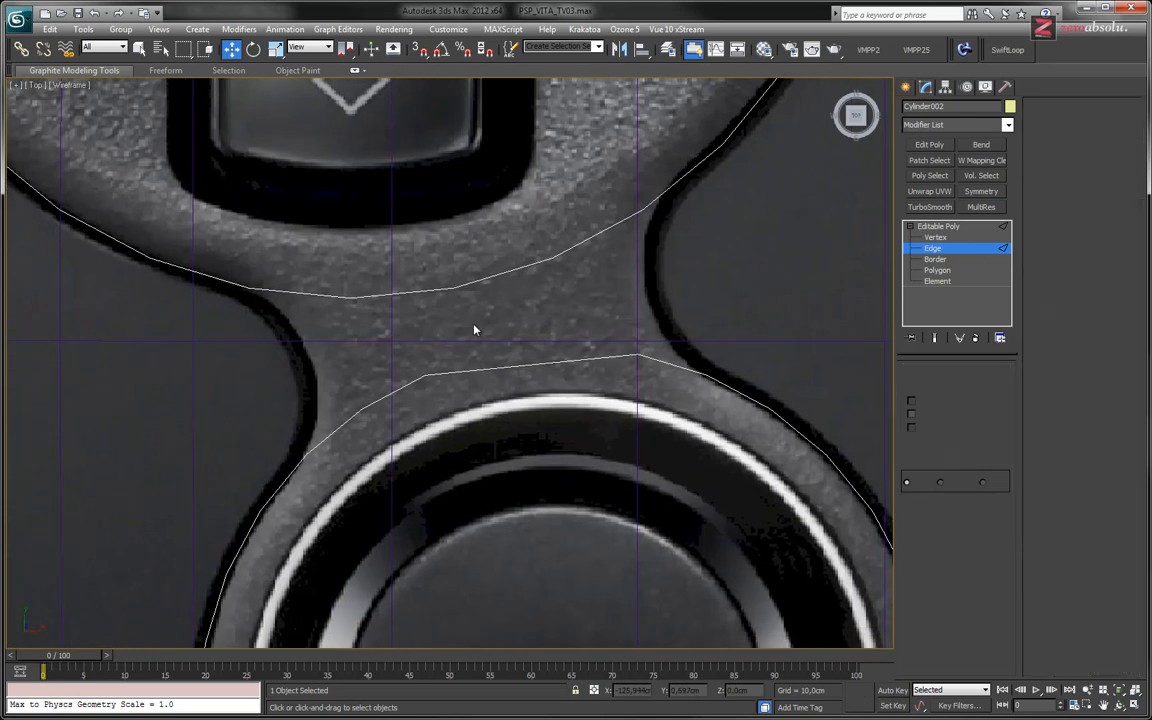
pyautogui.scroll(3, 458, 302)
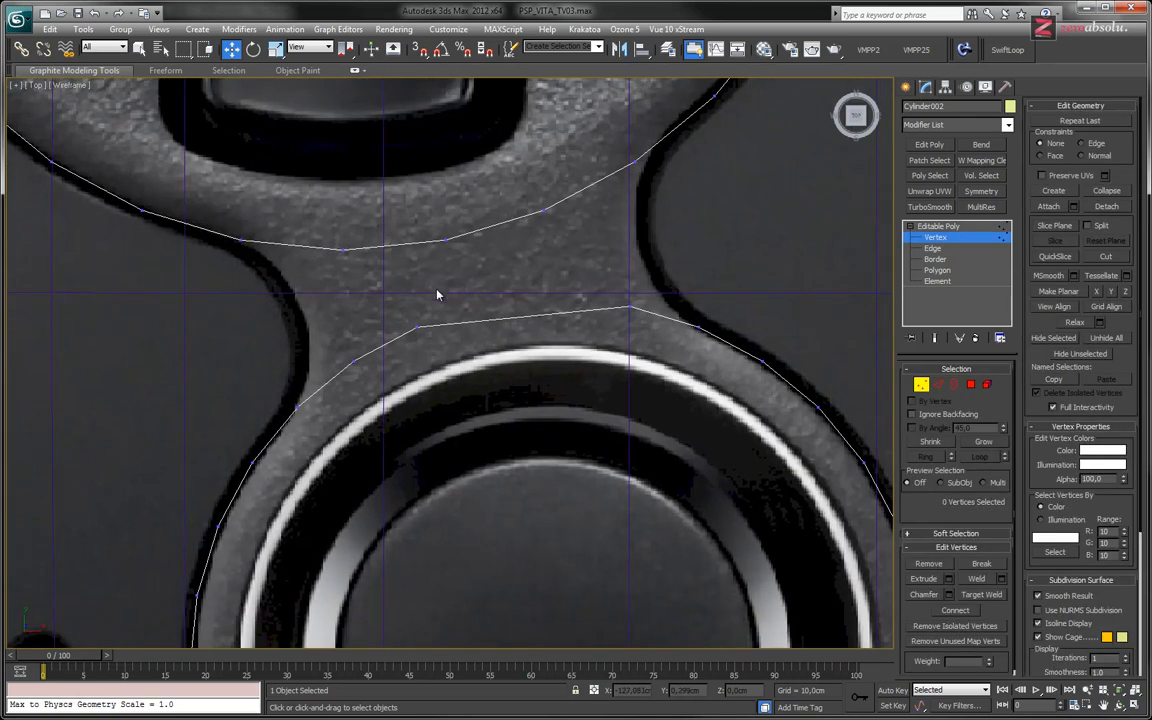
pyautogui.moveTo(449, 347); pyautogui.dragTo(451, 349)
pyautogui.moveTo(442, 306); pyautogui.dragTo(552, 288)
pyautogui.moveTo(343, 322); pyautogui.dragTo(426, 300)
pyautogui.moveTo(496, 293); pyautogui.dragTo(552, 328)
pyautogui.moveTo(553, 284); pyautogui.dragTo(525, 280)
# Shift the analog stick circle's topmost vertex pair slightly left and nudge the two pairs beside it for even spacing along the neck.
pyautogui.moveTo(622, 287); pyautogui.dragTo(641, 334)
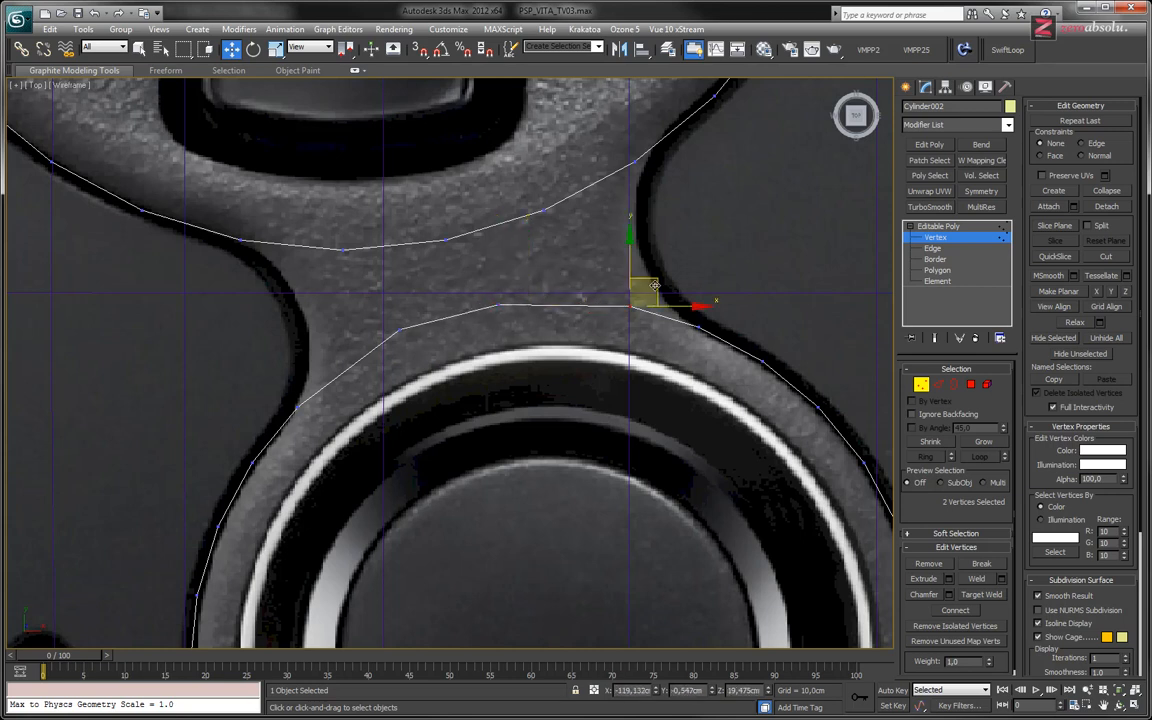
pyautogui.moveTo(656, 284); pyautogui.dragTo(624, 280)
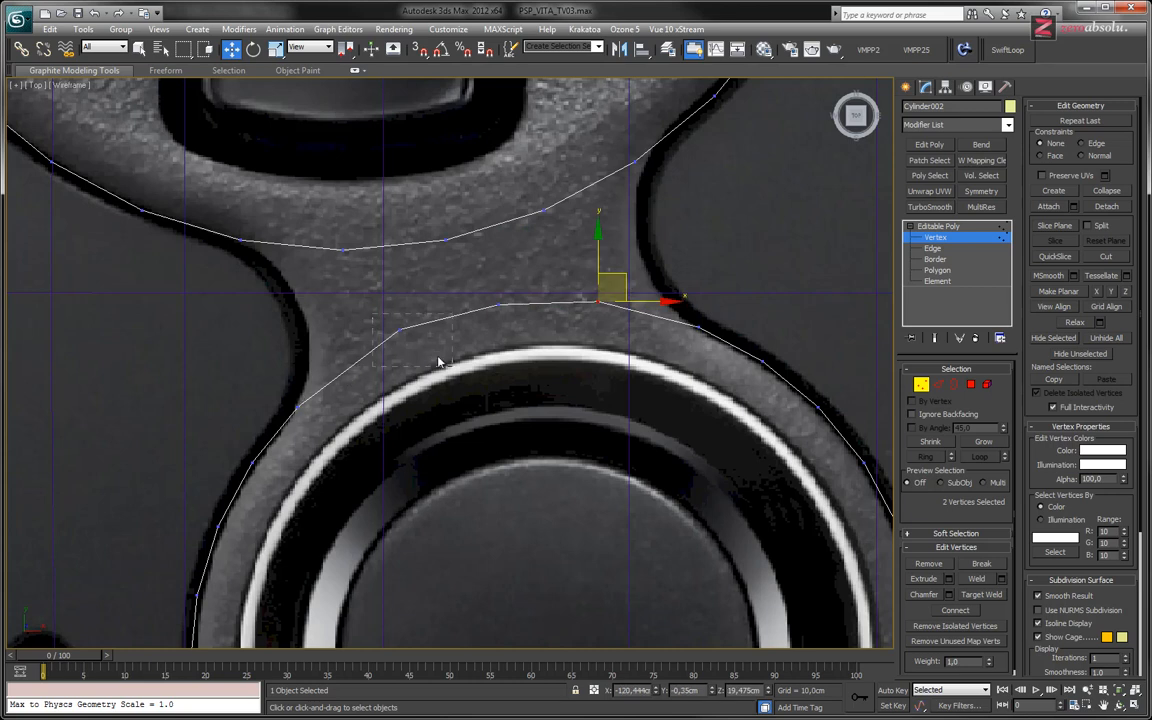
pyautogui.moveTo(438, 357); pyautogui.dragTo(452, 366)
pyautogui.moveTo(427, 306); pyautogui.dragTo(402, 323)
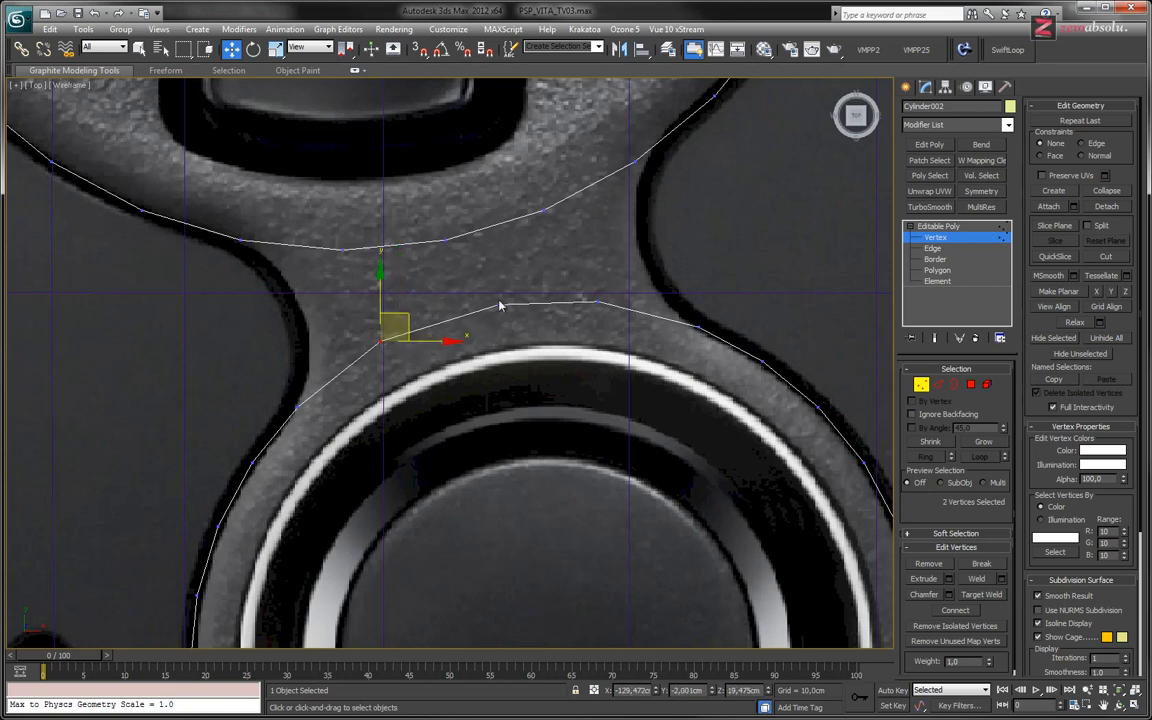
pyautogui.moveTo(492, 317); pyautogui.dragTo(486, 319)
pyautogui.moveTo(527, 276); pyautogui.dragTo(513, 280)
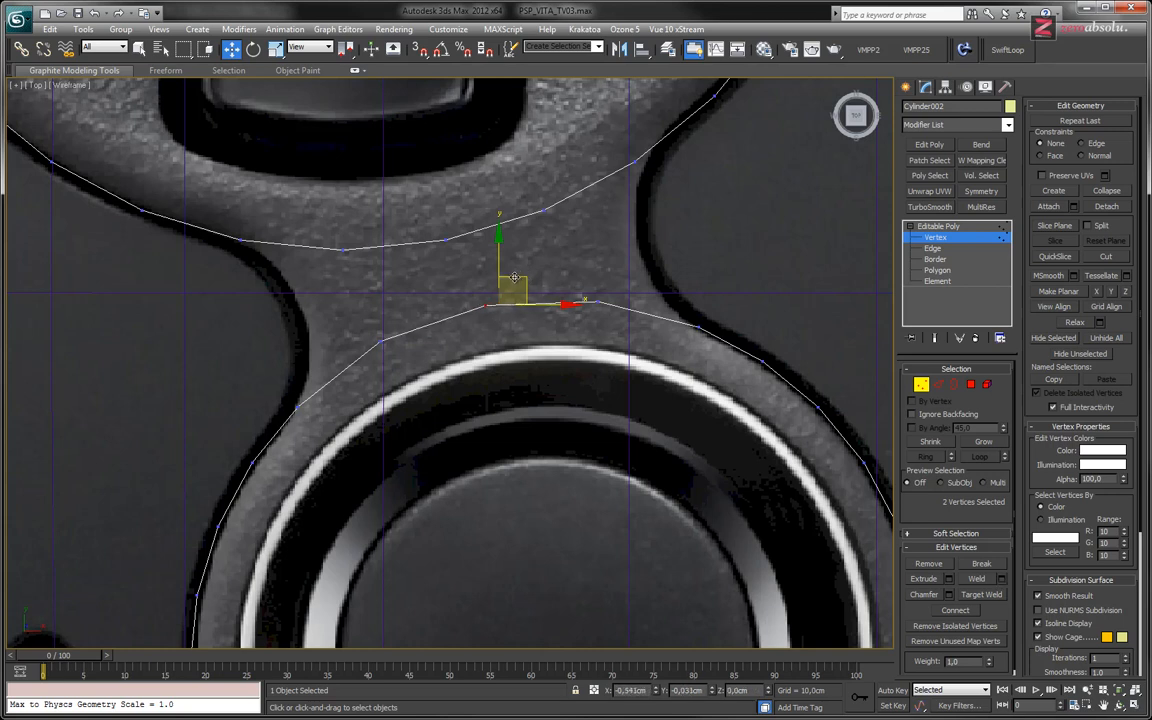
pyautogui.click(608, 303)
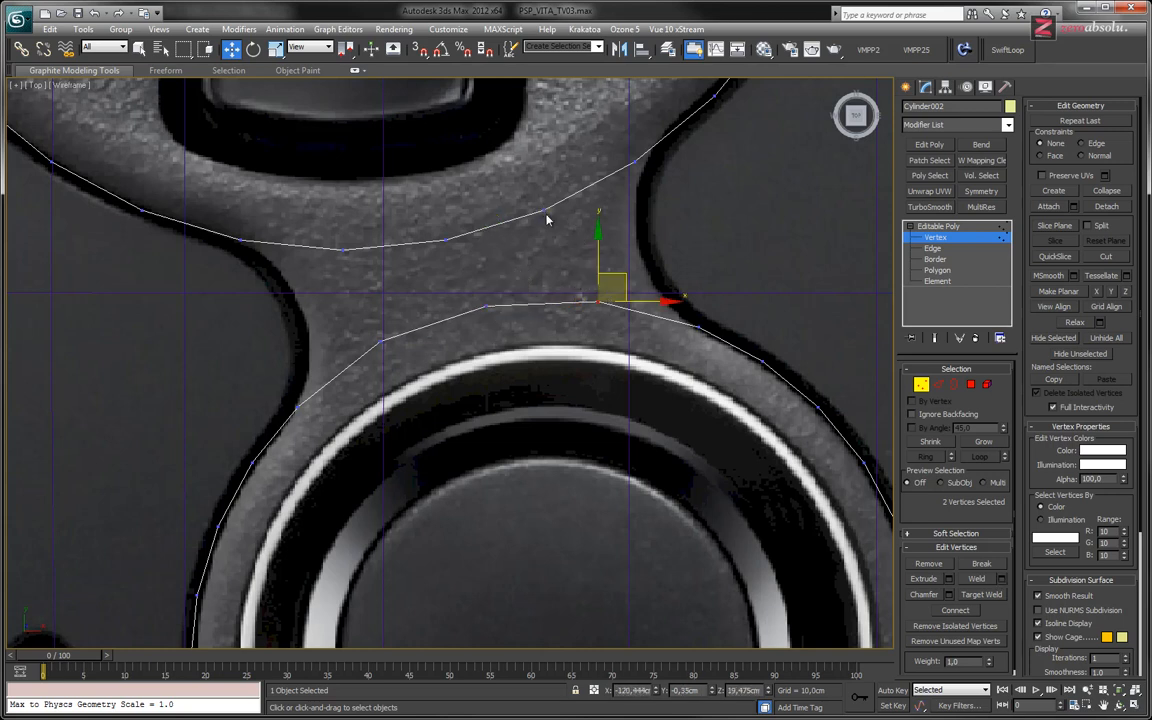
pyautogui.moveTo(620, 274); pyautogui.dragTo(618, 272)
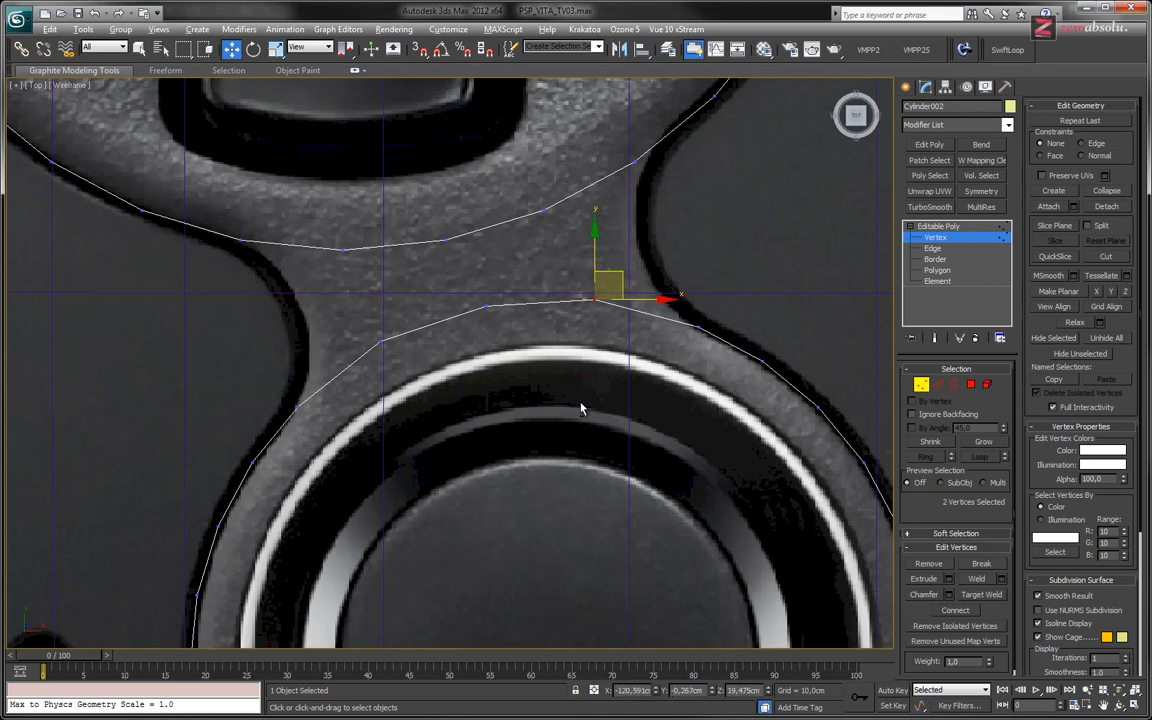
# Select the polygons of both circles around the neck where the D-pad and analog stick rims face each other.
pyautogui.moveTo(581, 406)
pyautogui.keyDown('alt'); pyautogui.mouseDown(button='middle')
pyautogui.moveTo(612, 378)
pyautogui.moveTo(585, 406)
pyautogui.mouseUp(button='middle'); pyautogui.keyUp('alt')
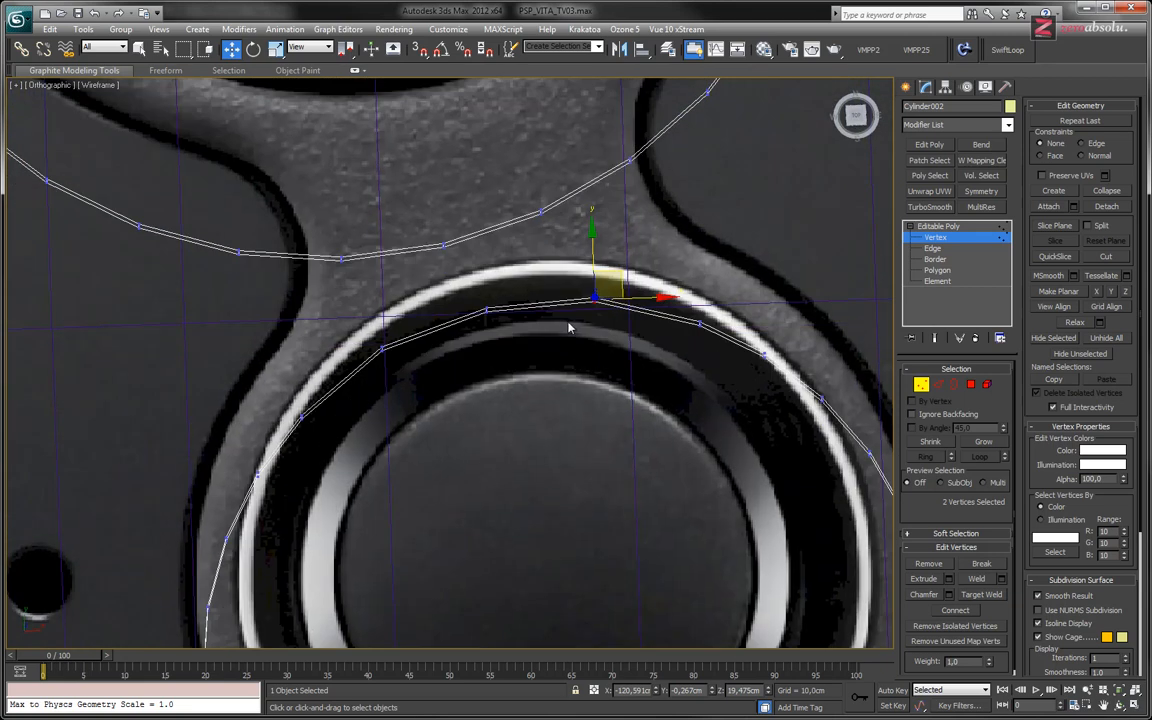
pyautogui.press('t')
pyautogui.moveTo(399, 307); pyautogui.dragTo(769, 276, button='middle')
pyautogui.moveTo(522, 297); pyautogui.dragTo(421, 329, button='middle')
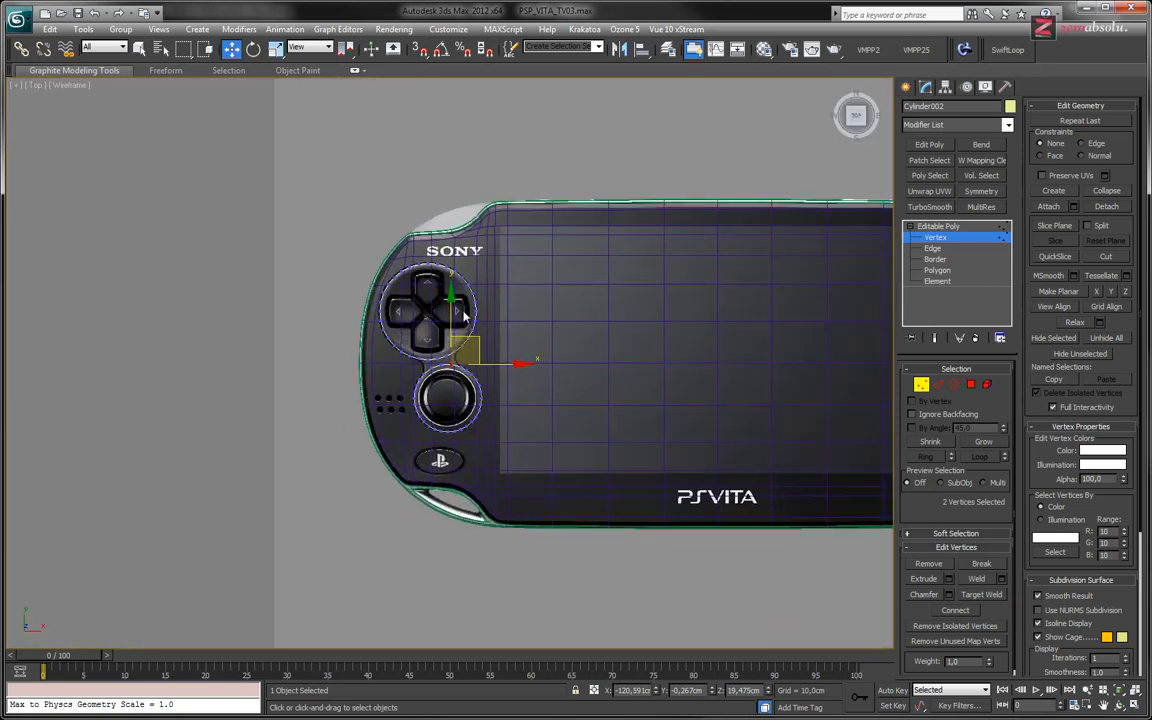
pyautogui.scroll(10, 463, 316)
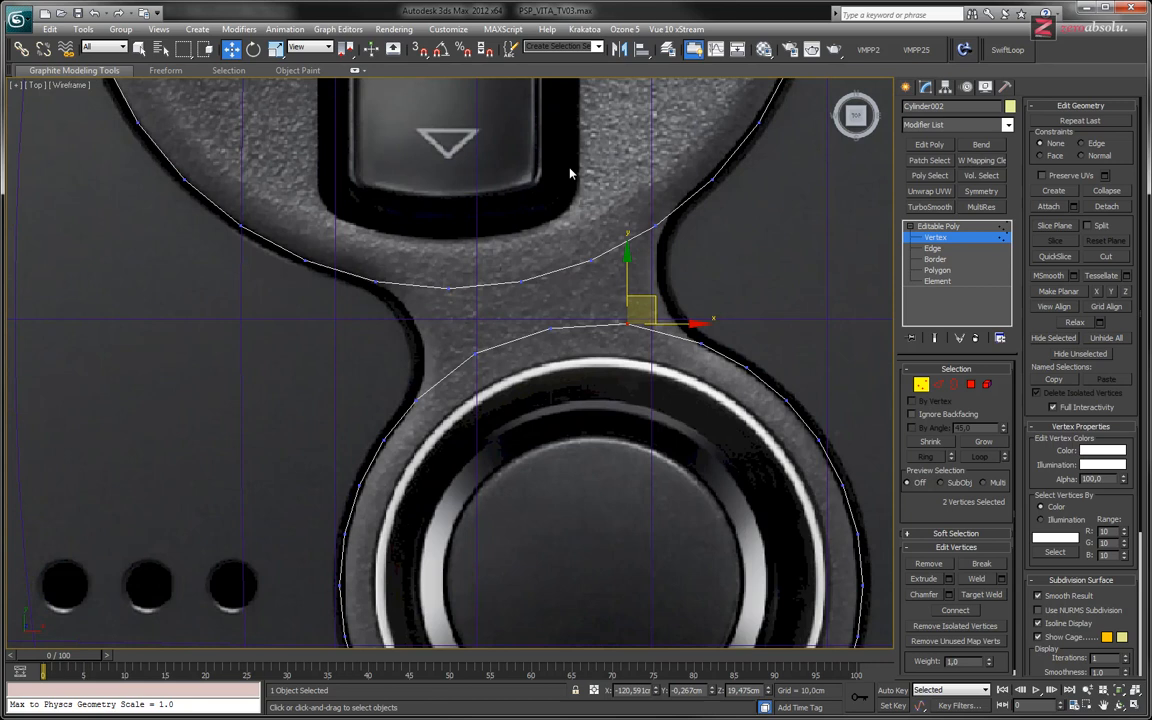
pyautogui.moveTo(580, 254); pyautogui.dragTo(515, 263, button='middle')
pyautogui.click(938, 270)
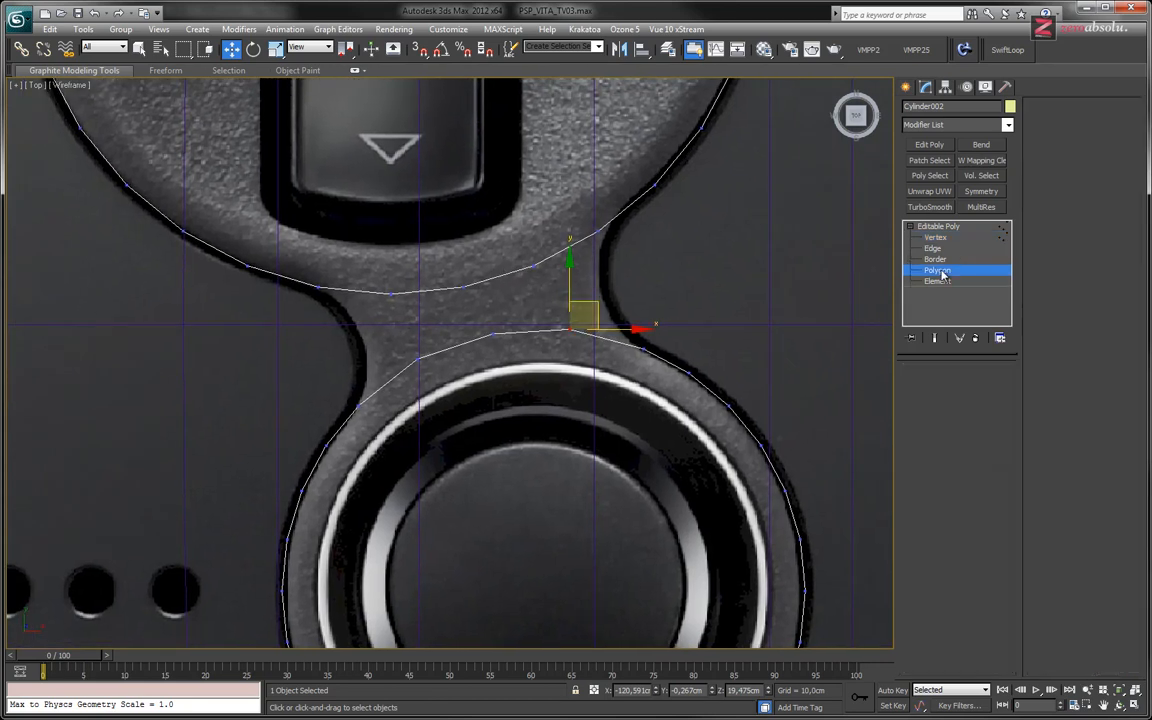
pyautogui.click(362, 273)
pyautogui.hotkey('ctrl', 'z')
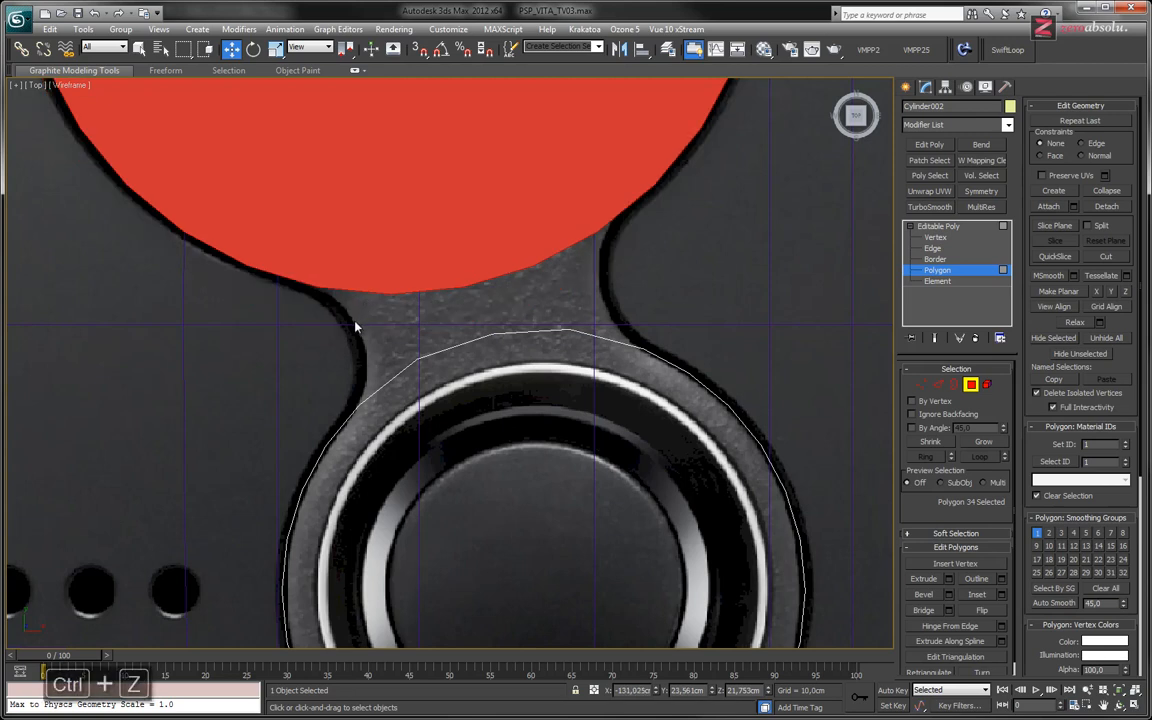
pyautogui.hotkey('ctrl', 'z')
pyautogui.click(359, 243)
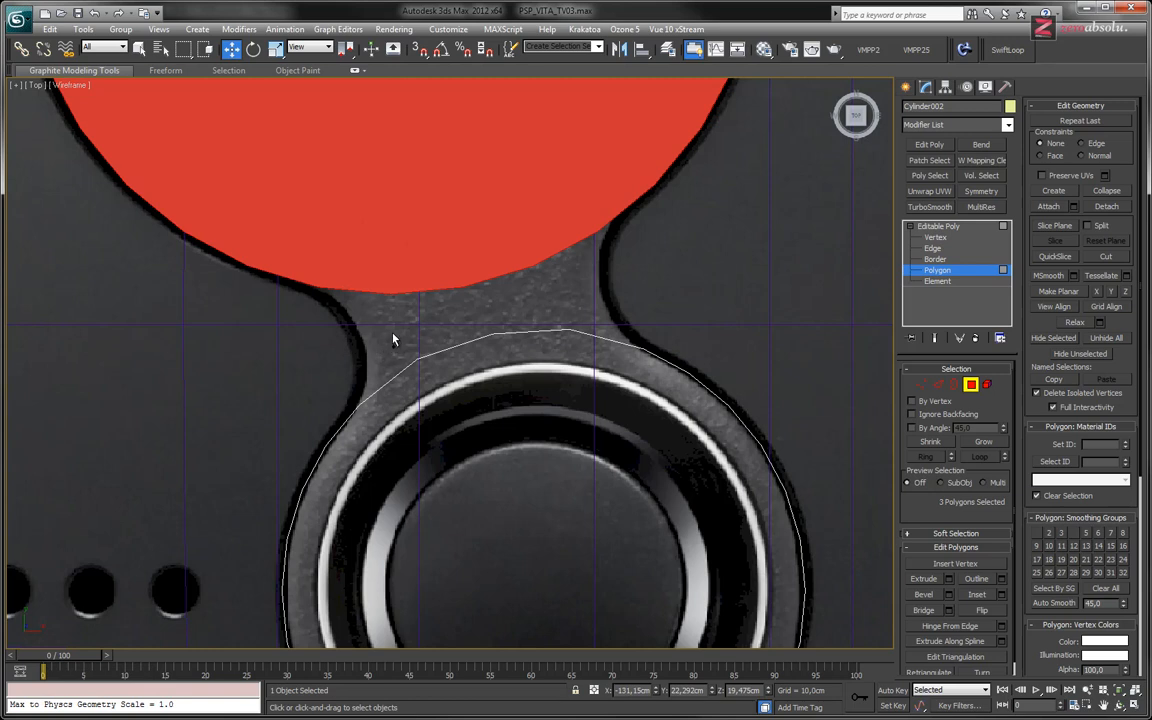
pyautogui.moveTo(383, 325); pyautogui.dragTo(605, 392)
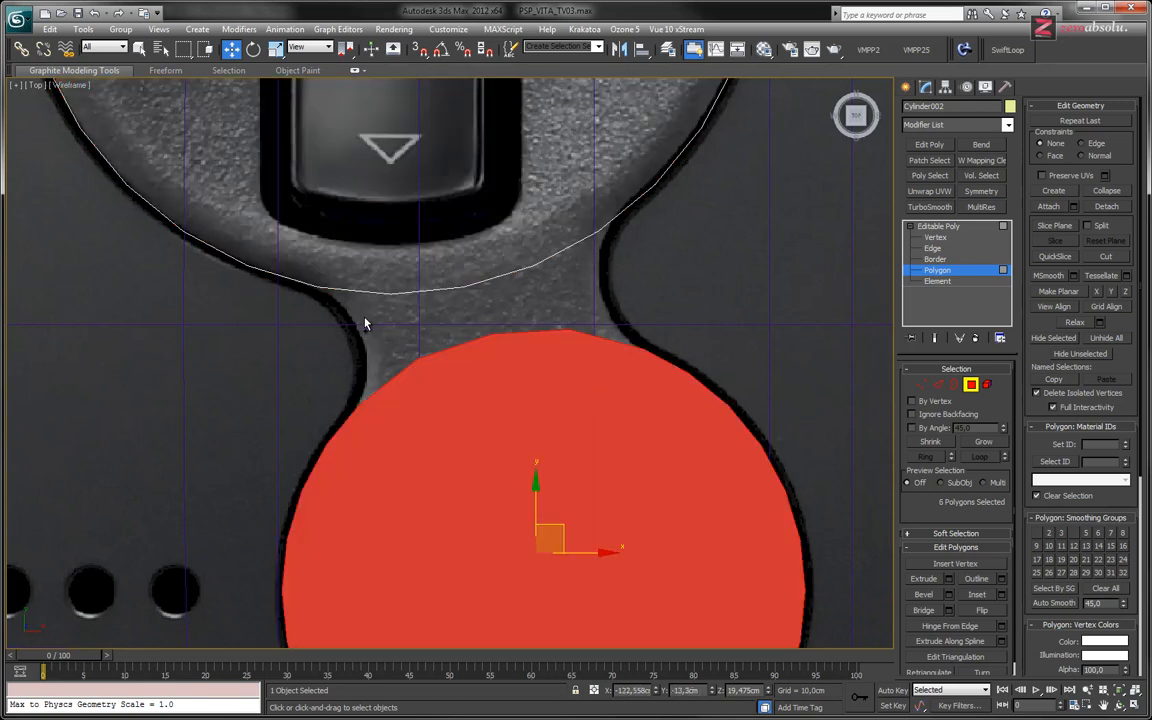
pyautogui.moveTo(362, 316); pyautogui.dragTo(562, 217)
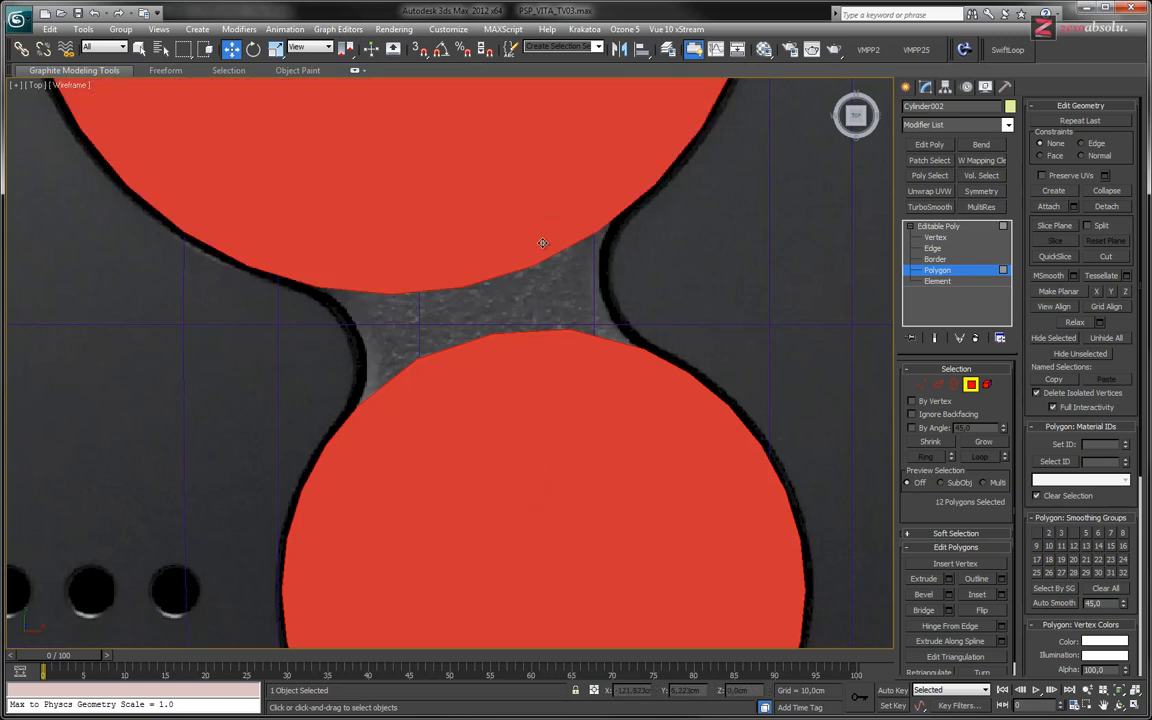
# Deselect the cap polygons of both circles, keeping only the four facing side polygons on each rim selected.
pyautogui.moveTo(512, 325); pyautogui.dragTo(508, 368, button='middle')
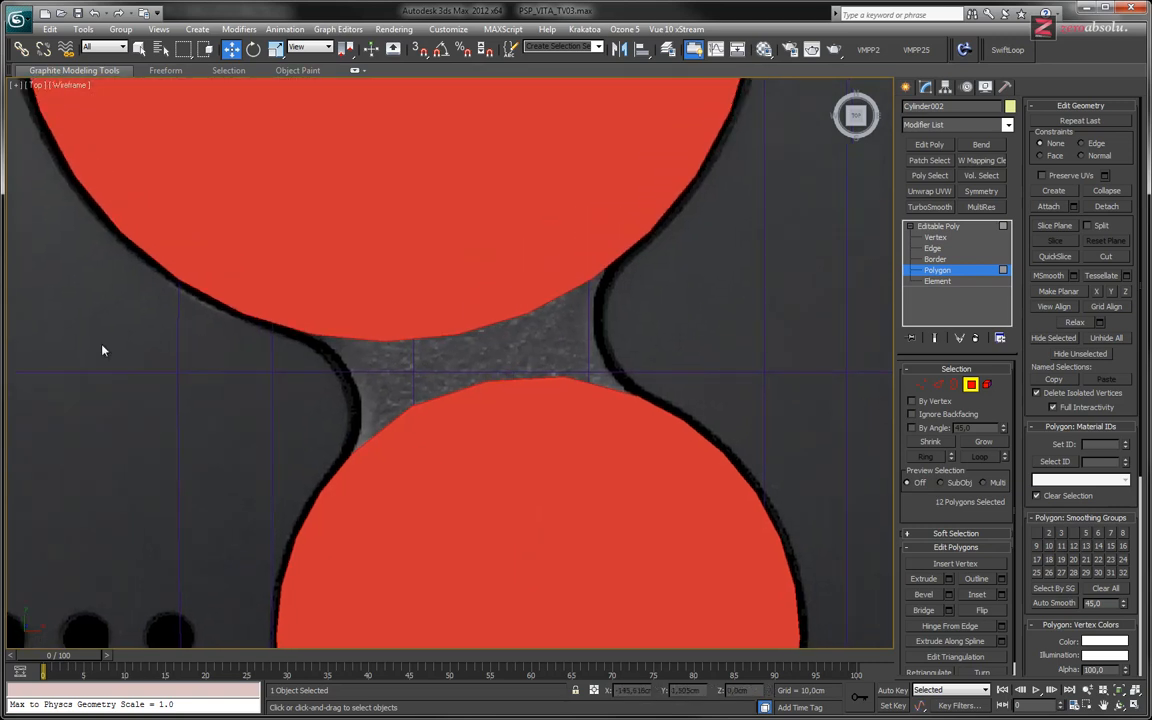
pyautogui.keyDown('alt'); pyautogui.moveTo(90, 299); pyautogui.dragTo(247, 154); pyautogui.keyUp('alt')
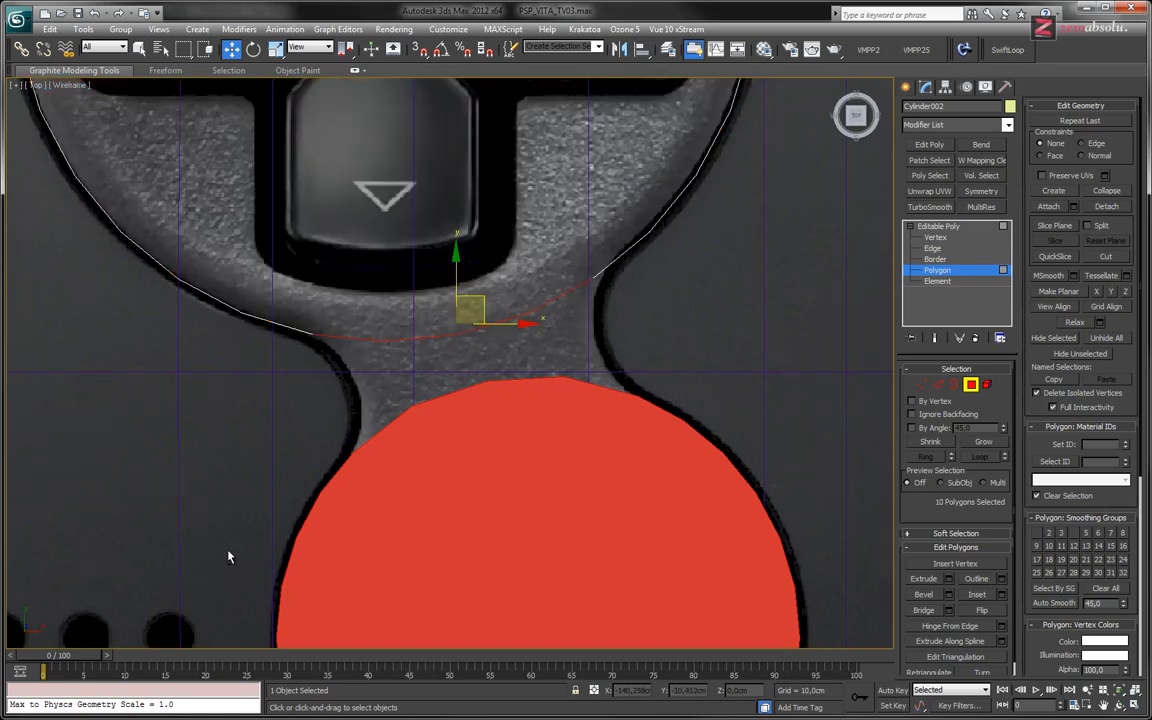
pyautogui.keyDown('alt'); pyautogui.moveTo(228, 557); pyautogui.dragTo(468, 604); pyautogui.keyUp('alt')
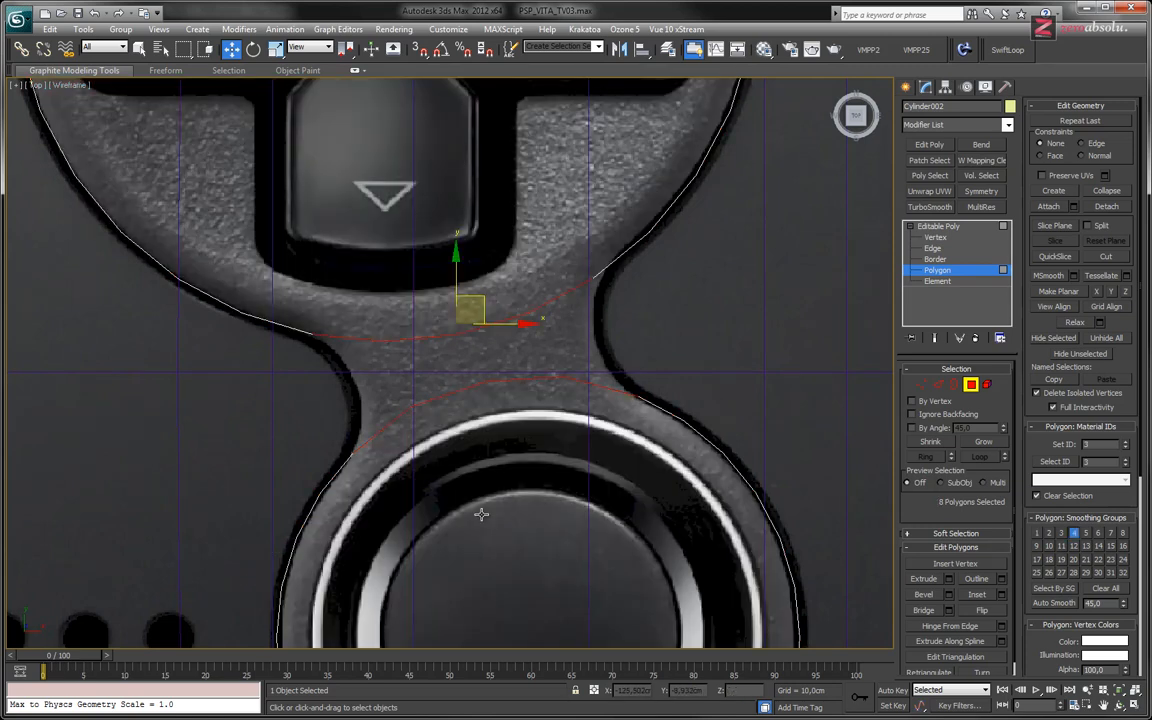
# Bridge the facing side polygons of the two circles using 2 segments.
pyautogui.keyDown('alt'); pyautogui.moveTo(496, 432); pyautogui.dragTo(559, 389, button='middle'); pyautogui.keyUp('alt')
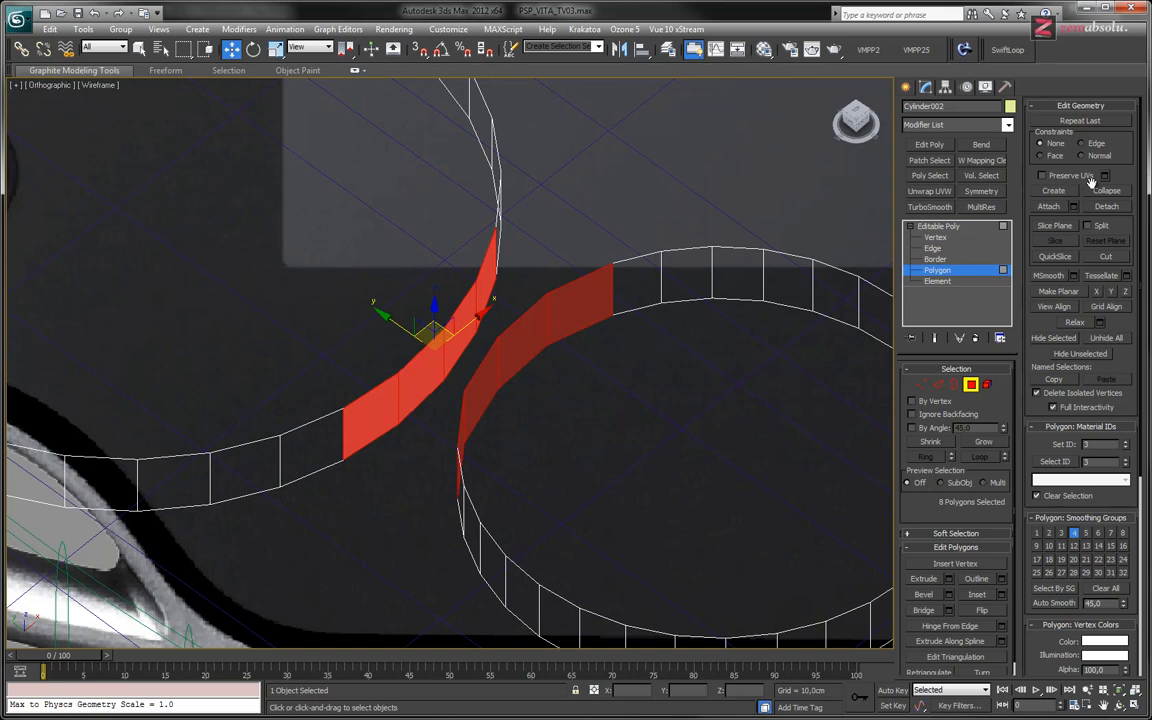
pyautogui.click(950, 611)
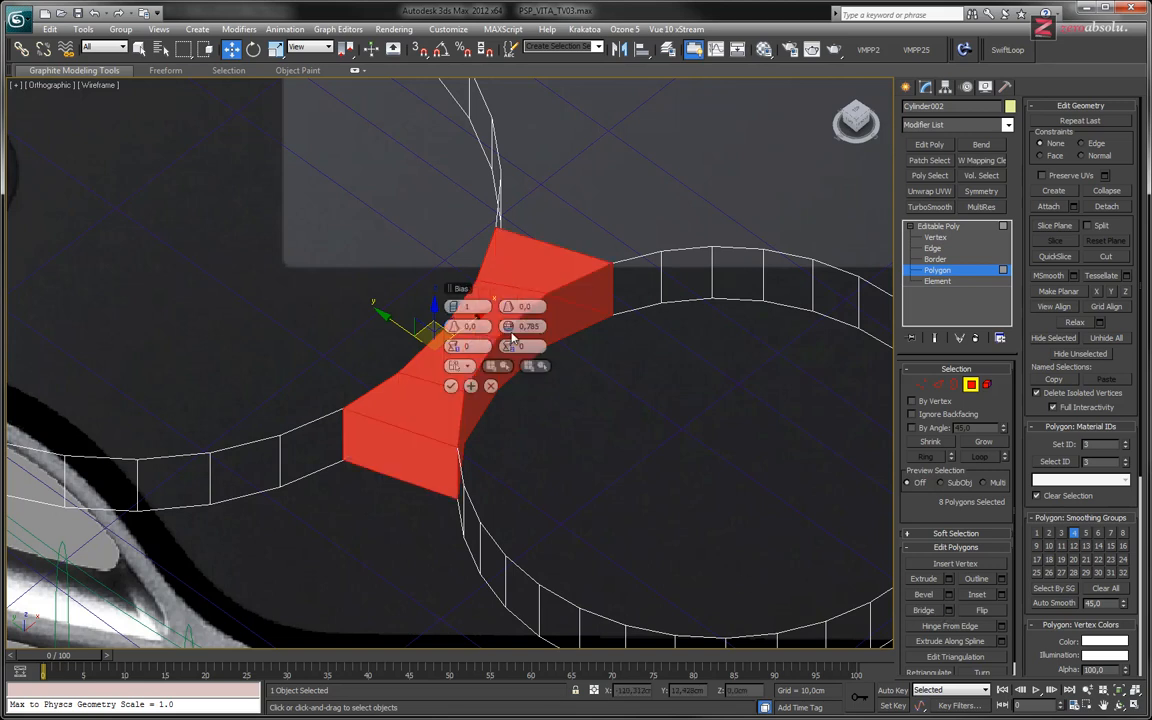
pyautogui.keyDown('alt'); pyautogui.moveTo(548, 403); pyautogui.dragTo(470, 295, button='middle'); pyautogui.keyUp('alt')
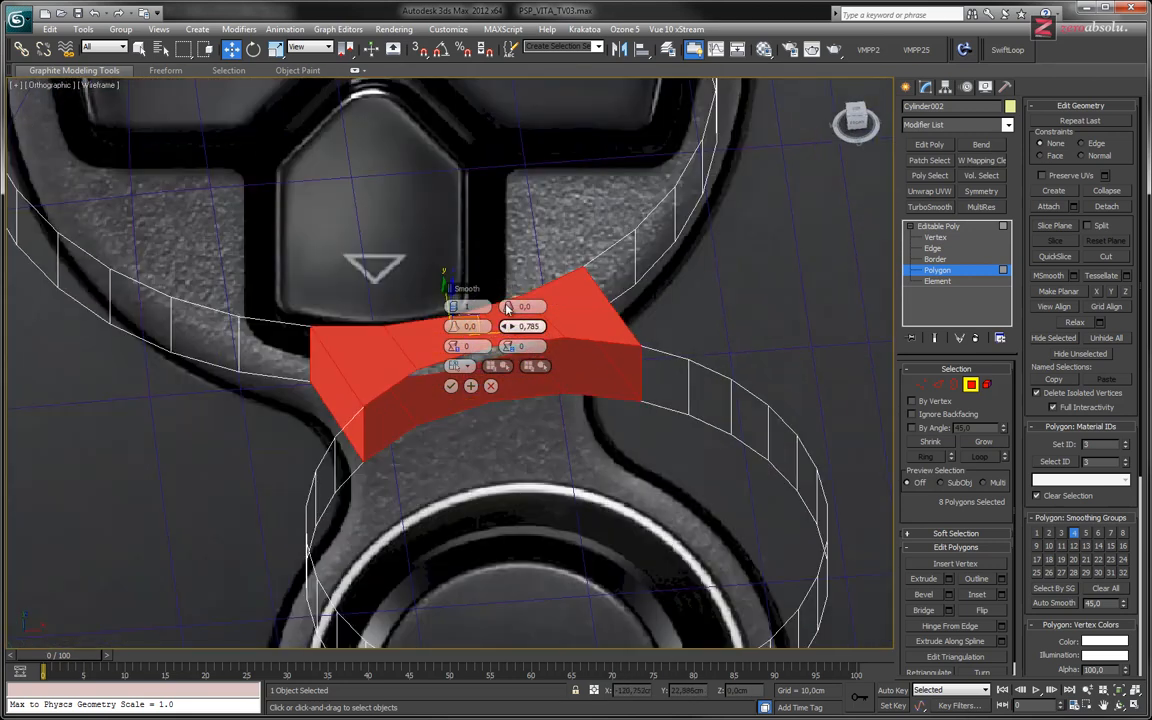
pyautogui.moveTo(465, 289); pyautogui.dragTo(706, 265)
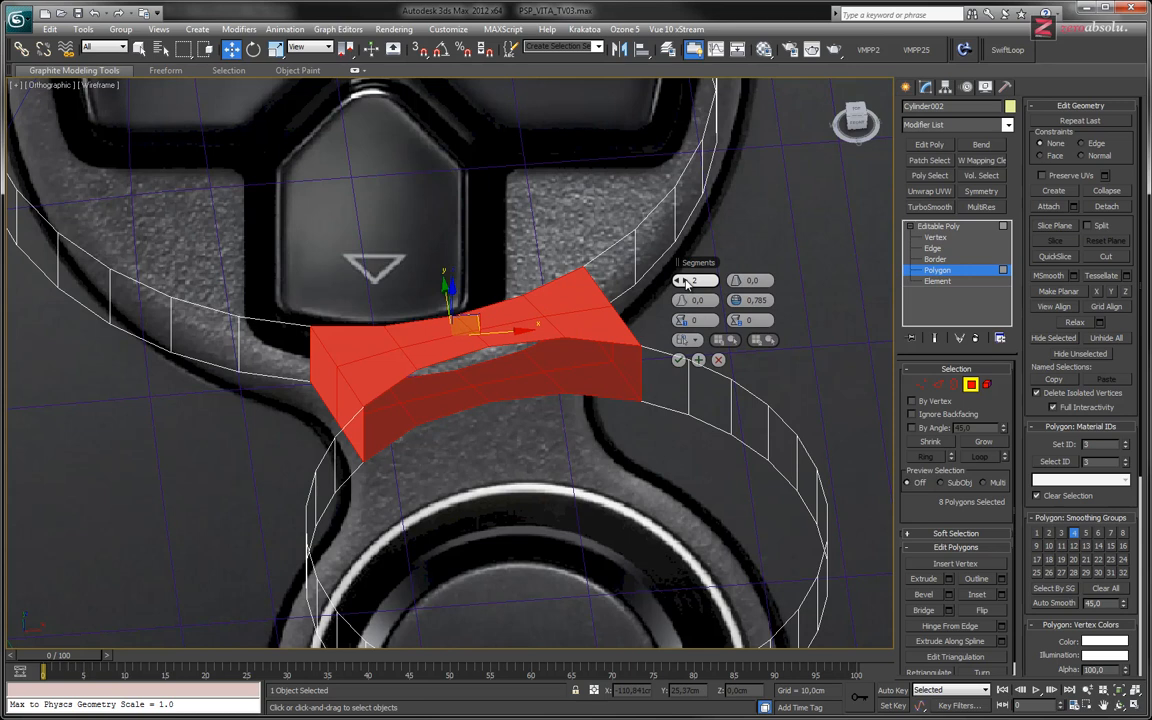
# Examine the bridge between the two circles from several angles and compare its outline with the reference neck in the top view.
pyautogui.keyDown('alt'); pyautogui.moveTo(507, 357); pyautogui.dragTo(496, 406, button='middle'); pyautogui.keyUp('alt')
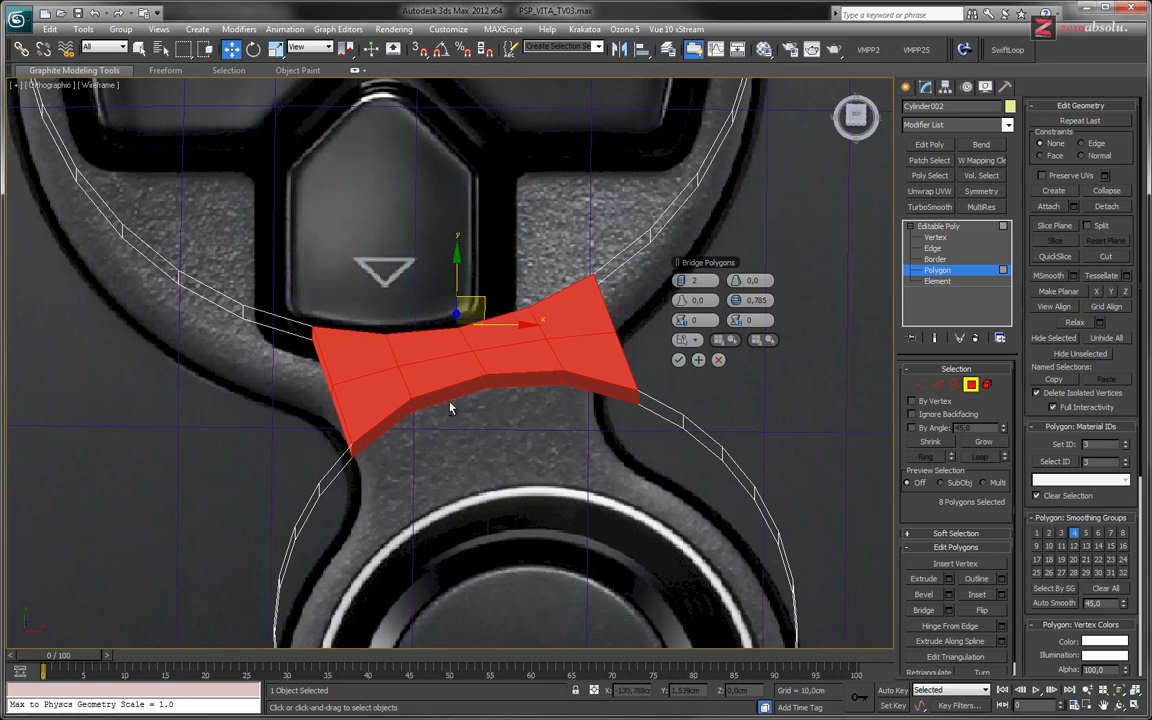
pyautogui.keyDown('alt'); pyautogui.moveTo(450, 407); pyautogui.dragTo(482, 263, button='middle'); pyautogui.keyUp('alt')
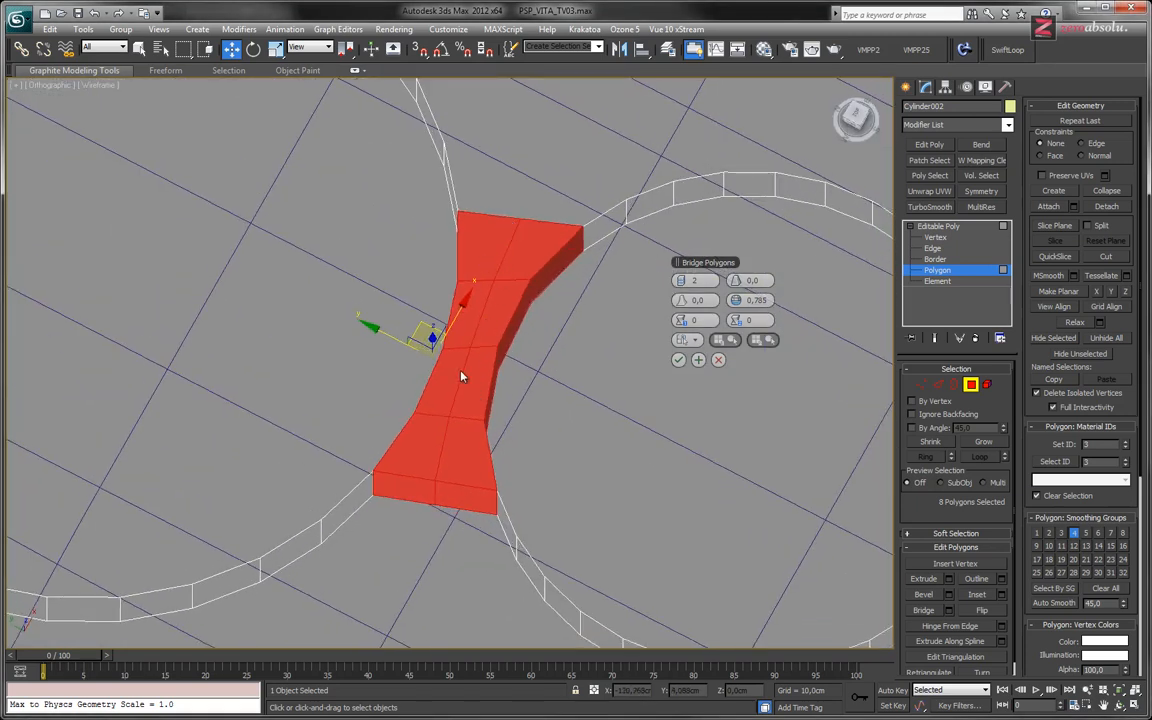
pyautogui.scroll(5, 434, 487)
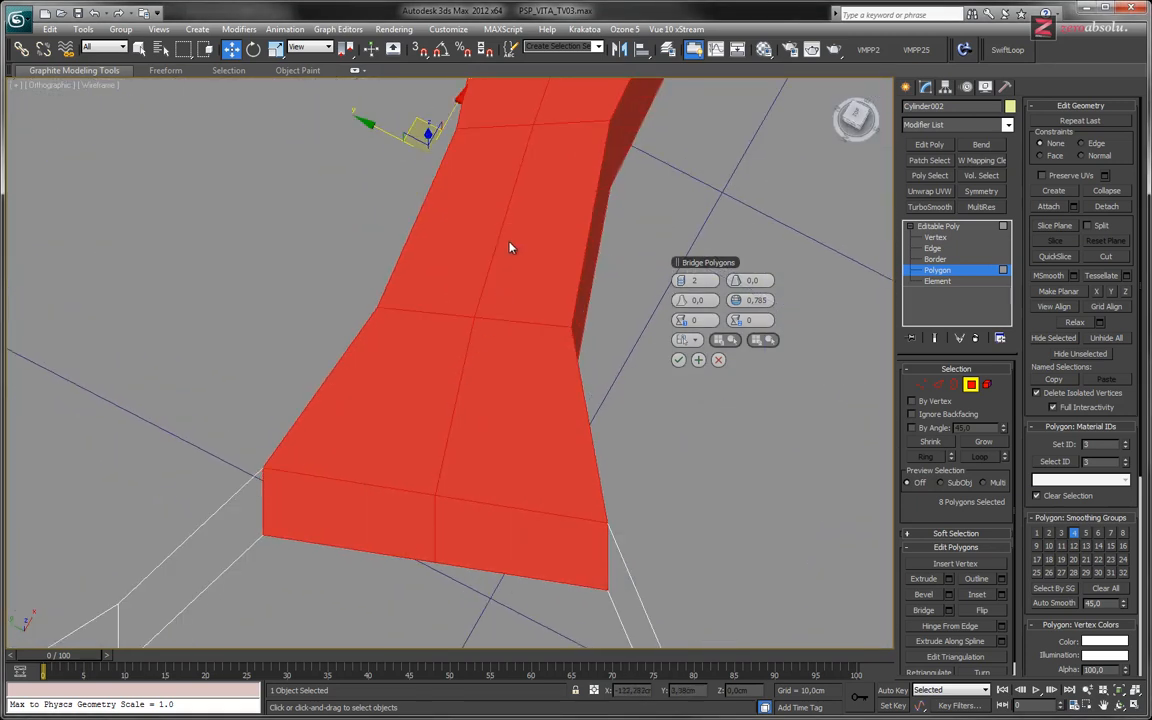
pyautogui.keyDown('alt'); pyautogui.moveTo(558, 306); pyautogui.dragTo(504, 301, button='middle'); pyautogui.keyUp('alt')
pyautogui.scroll(-4, 504, 292)
pyautogui.press('t')
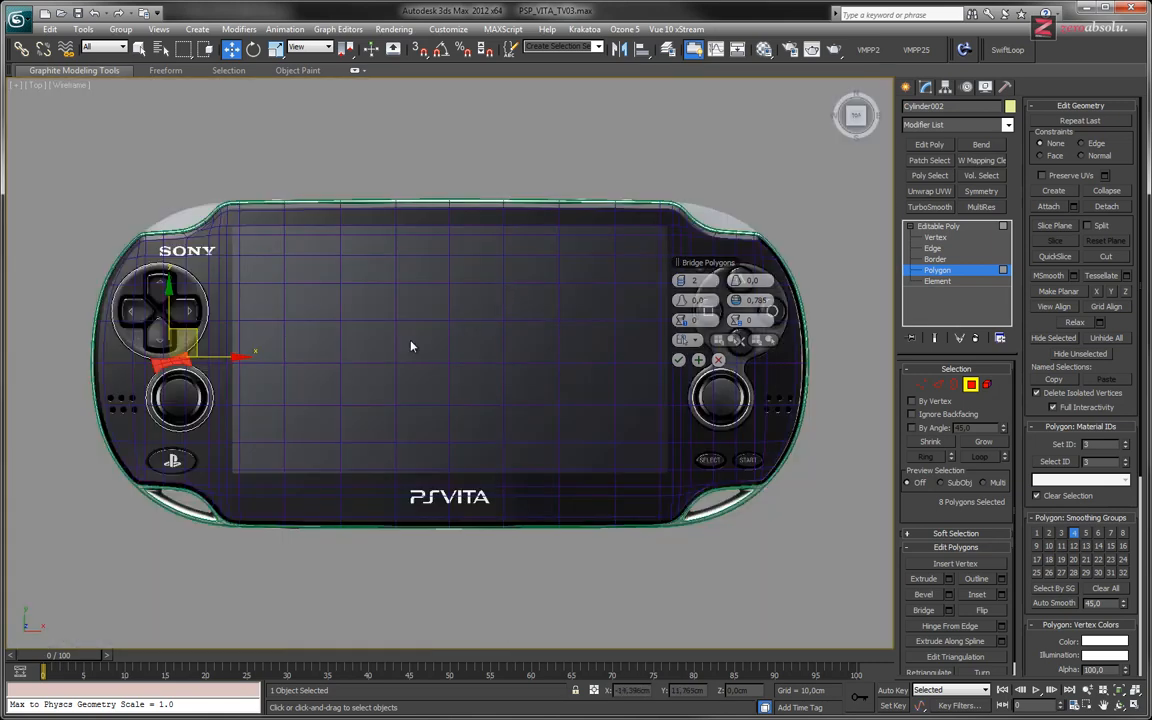
pyautogui.moveTo(273, 321); pyautogui.dragTo(534, 284, button='middle')
pyautogui.scroll(8, 425, 332)
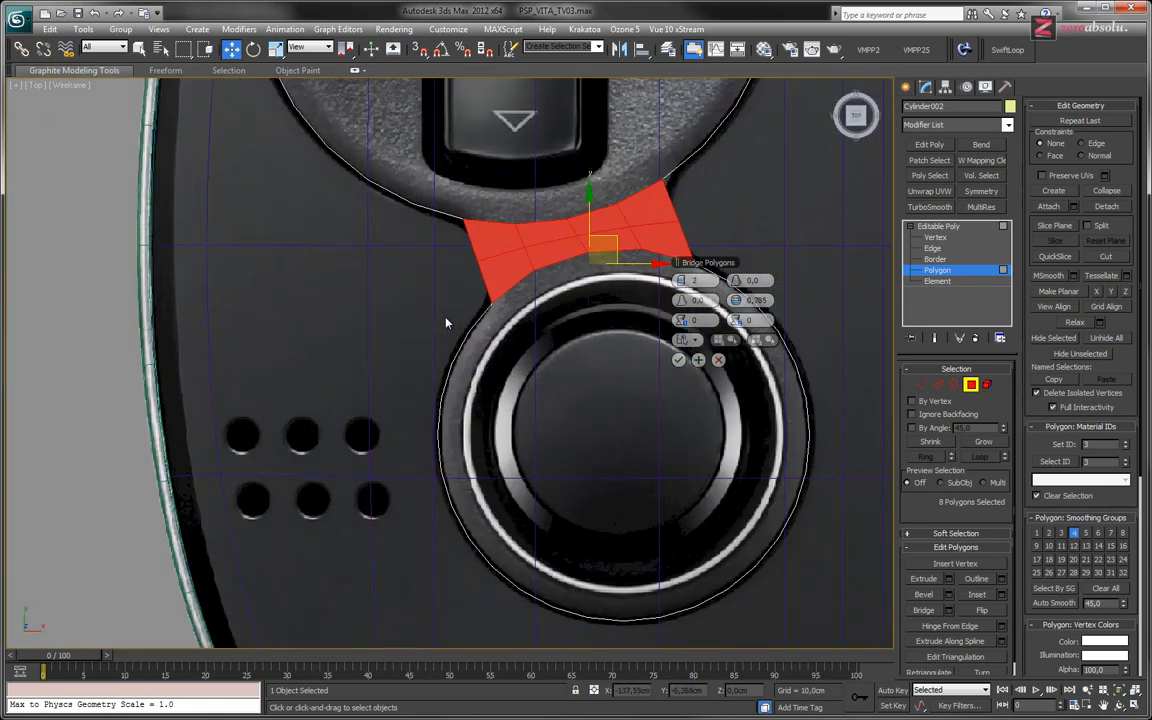
pyautogui.moveTo(446, 322); pyautogui.dragTo(417, 343, button='middle')
pyautogui.press('F3')
pyautogui.press('F3')
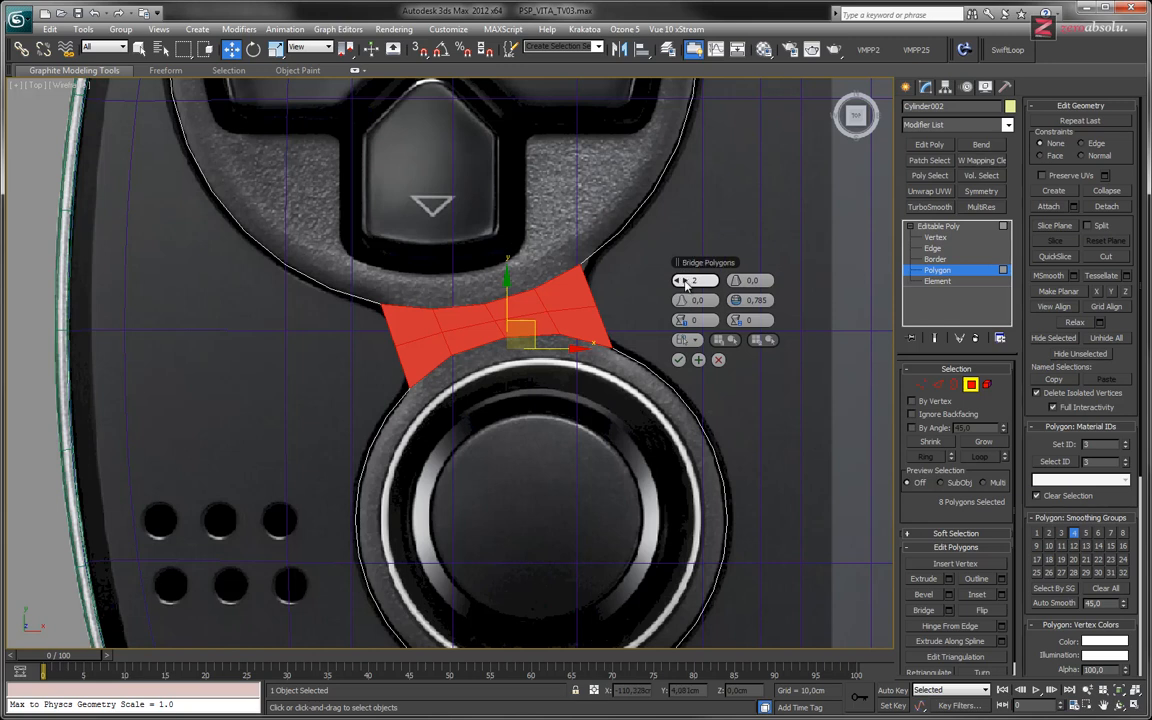
# Set the bridge between the two circles to 3 segments and check it at an angle.
pyautogui.moveTo(684, 281); pyautogui.dragTo(685, 284)
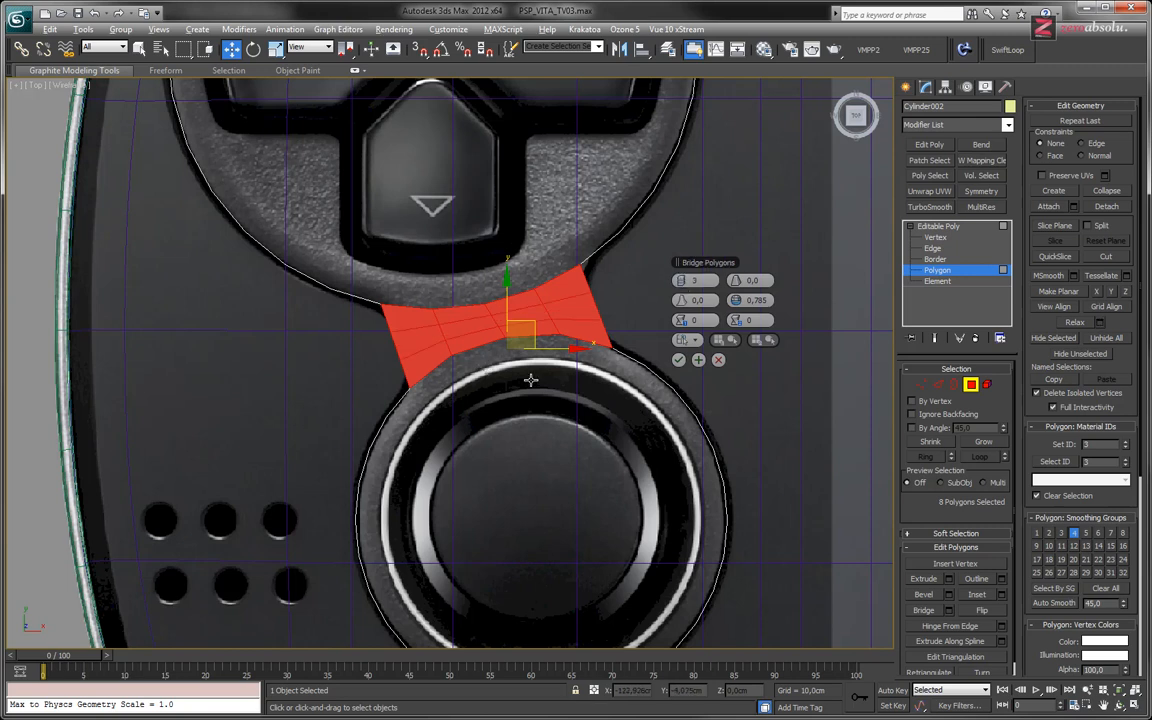
pyautogui.keyDown('alt'); pyautogui.moveTo(532, 380); pyautogui.dragTo(498, 353, button='middle'); pyautogui.keyUp('alt')
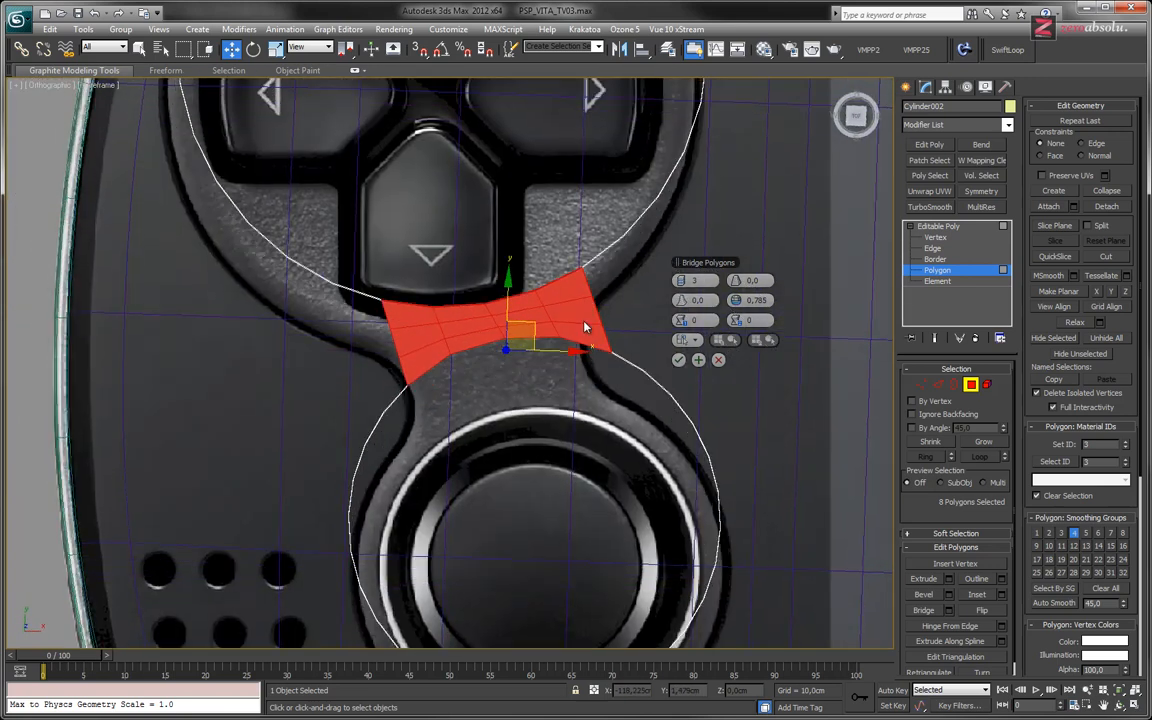
pyautogui.moveTo(585, 327)
pyautogui.keyDown('alt'); pyautogui.mouseDown(button='middle')
pyautogui.moveTo(608, 316)
pyautogui.moveTo(599, 327)
pyautogui.mouseUp(button='middle'); pyautogui.keyUp('alt')
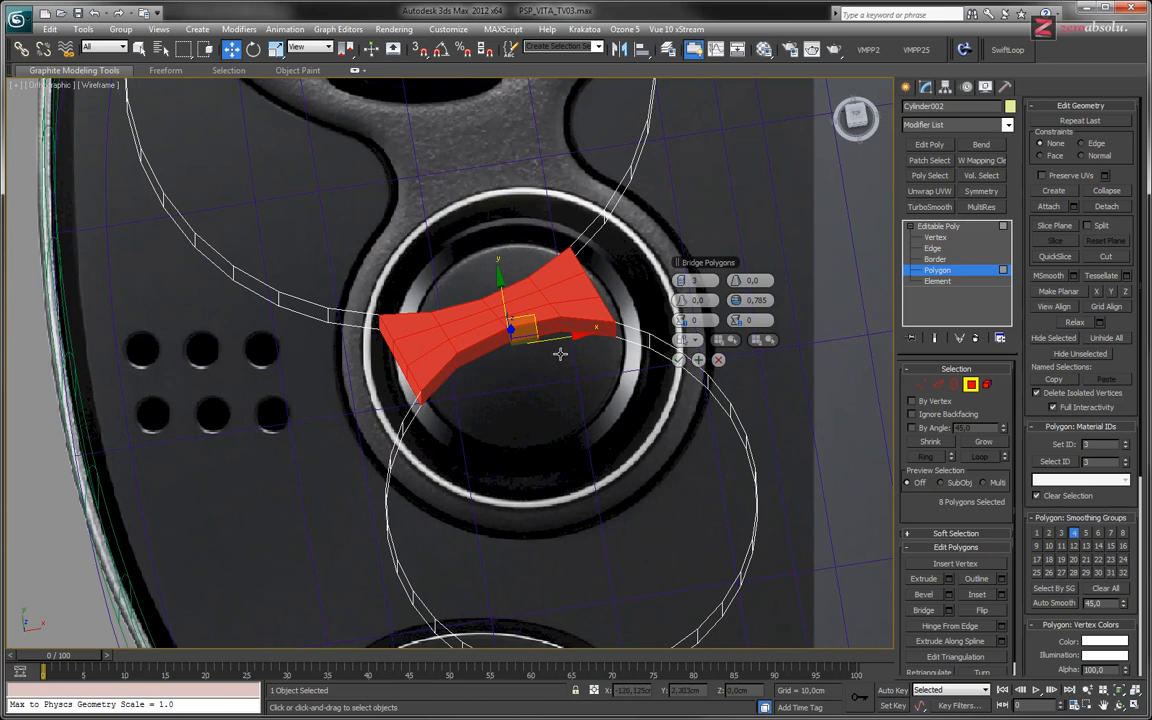
# Set the bridge's taper to -0.48 so its sides follow the reference neck in the top view.
pyautogui.moveTo(560, 354)
pyautogui.keyDown('alt'); pyautogui.mouseDown(button='middle')
pyautogui.moveTo(550, 375)
pyautogui.moveTo(553, 360)
pyautogui.mouseUp(button='middle'); pyautogui.keyUp('alt')
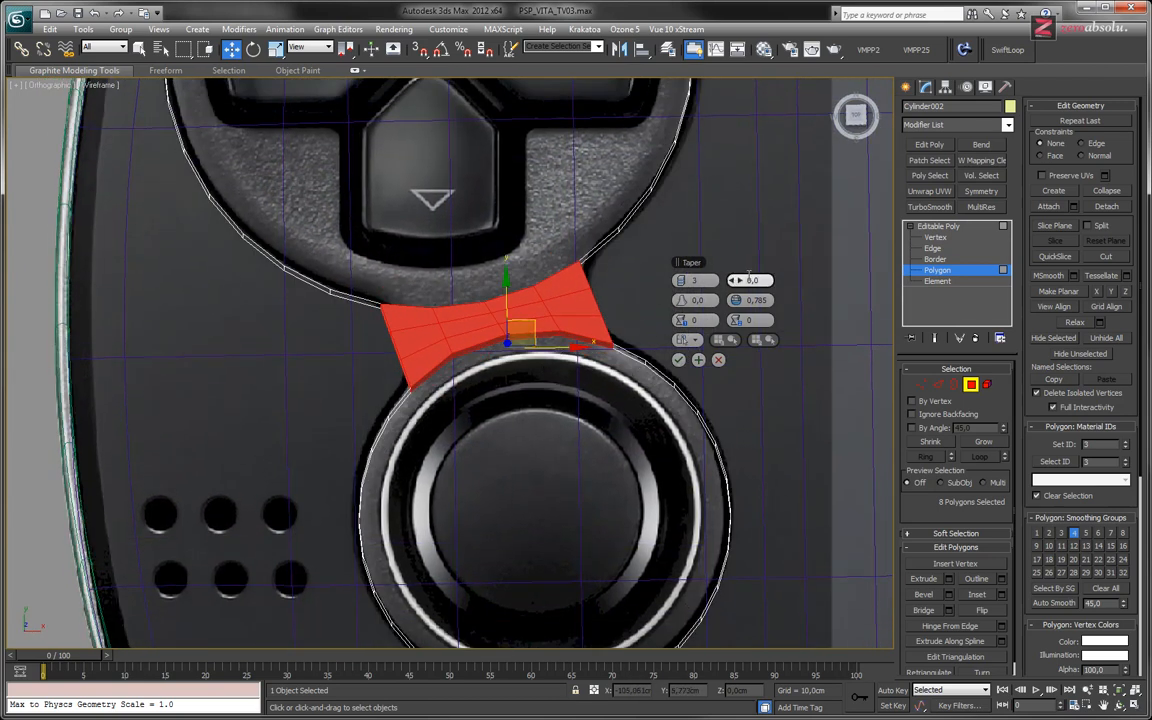
pyautogui.moveTo(748, 280); pyautogui.dragTo(737, 279)
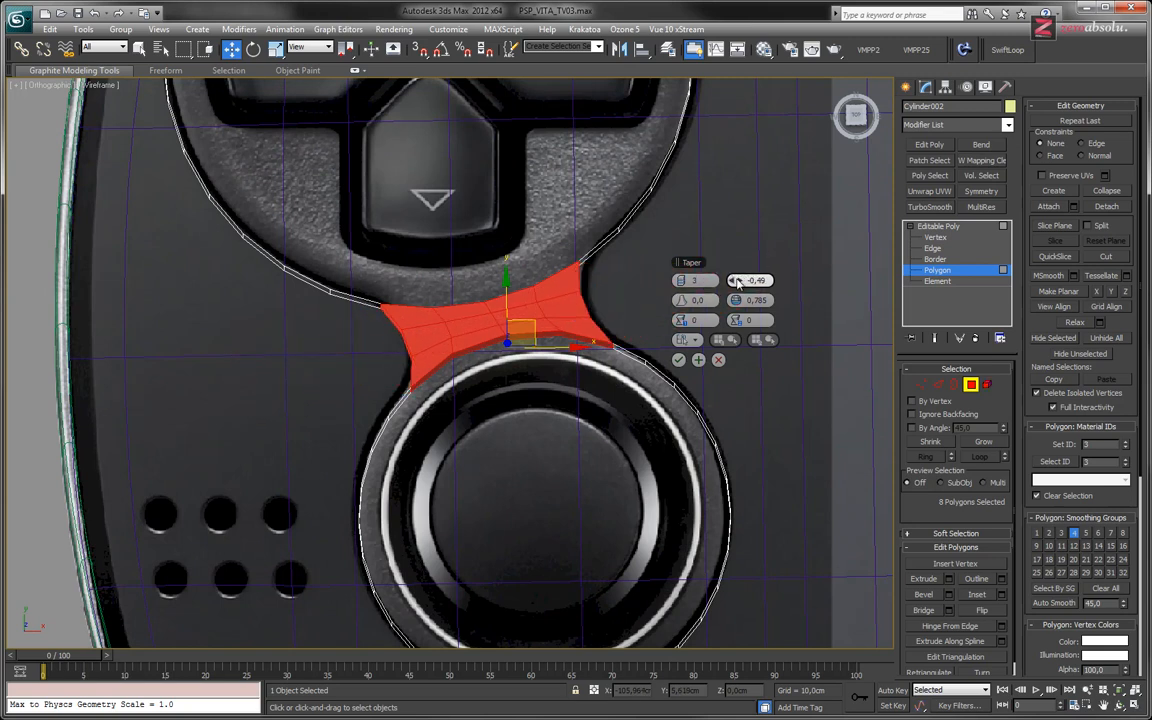
pyautogui.press('t')
pyautogui.press('z')
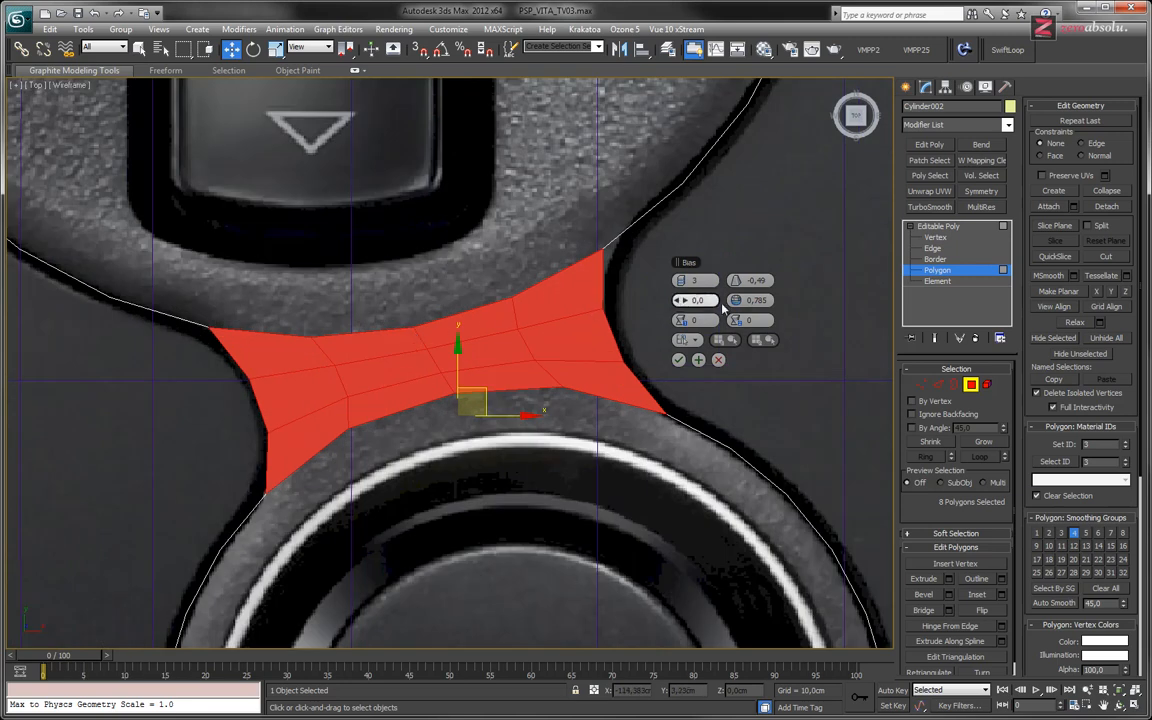
pyautogui.moveTo(737, 280); pyautogui.dragTo(737, 280)
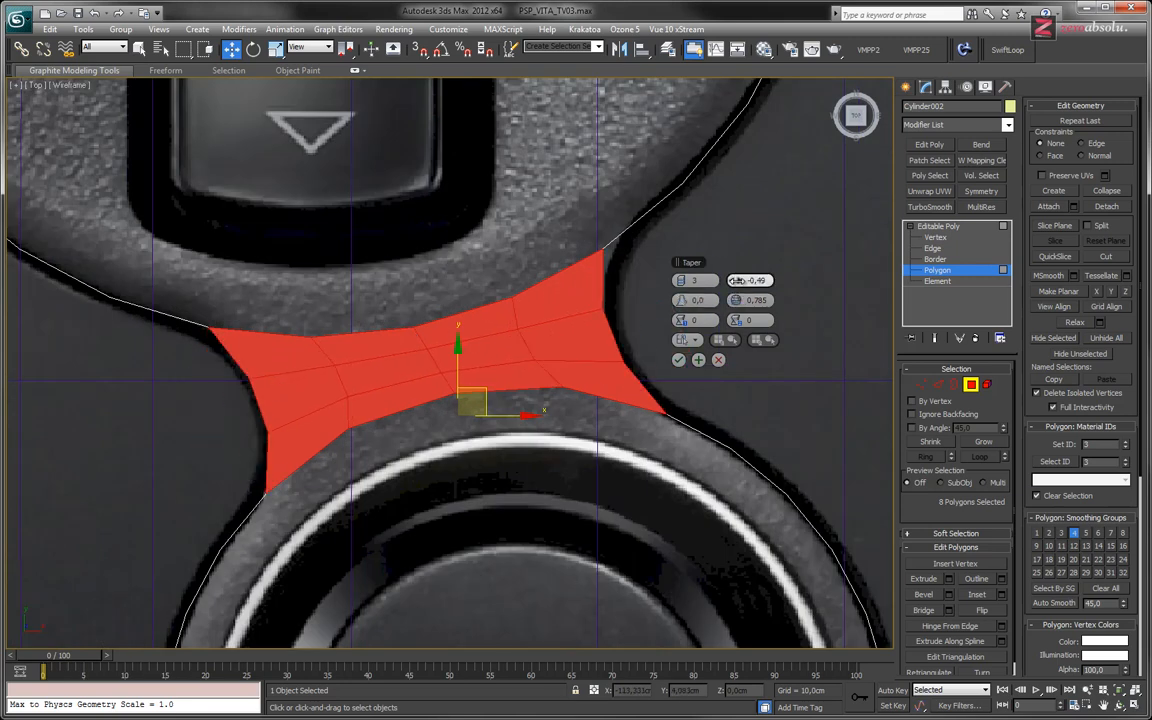
pyautogui.moveTo(738, 281); pyautogui.dragTo(739, 279)
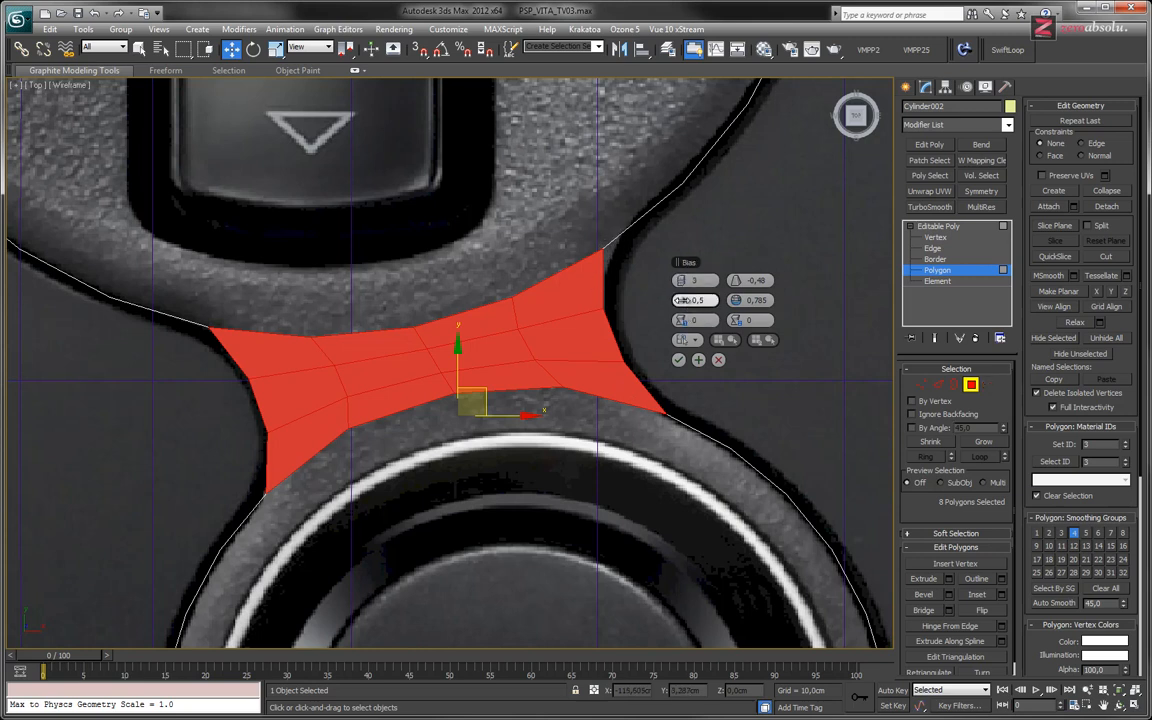
# Test different bias values on the bridge, restore the bias to 0, and set the smooth value to 0.
pyautogui.moveTo(680, 300); pyautogui.dragTo(674, 300)
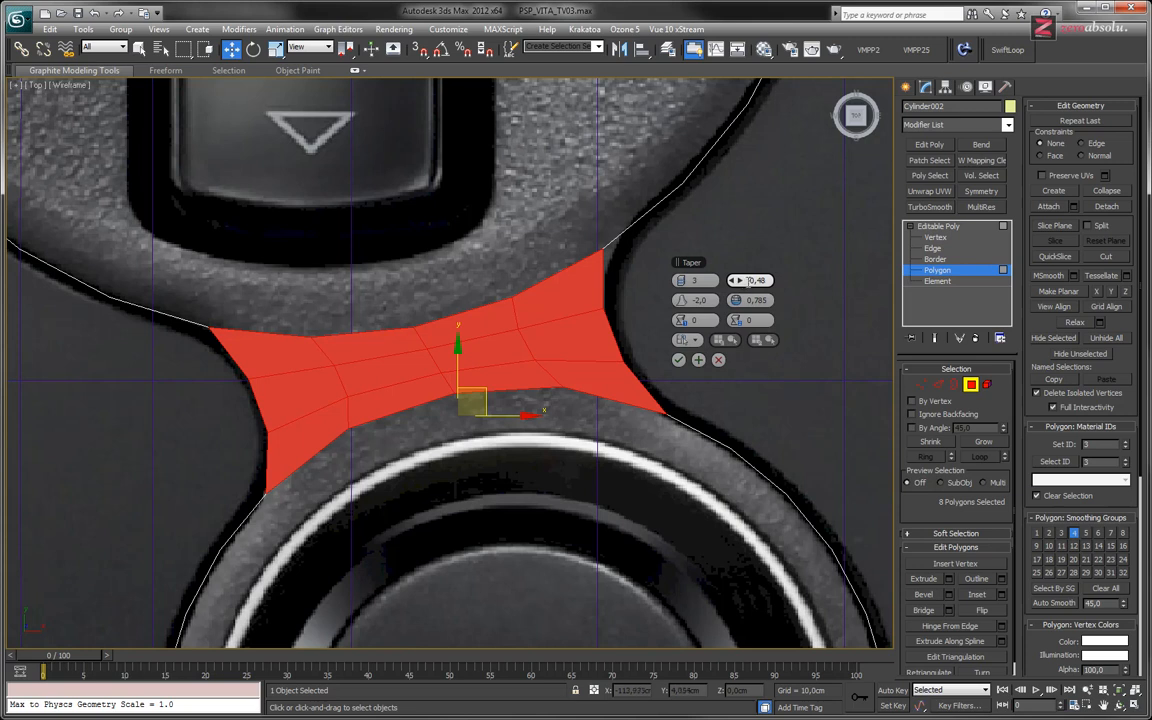
pyautogui.moveTo(684, 300); pyautogui.dragTo(576, 293)
pyautogui.moveTo(704, 300); pyautogui.dragTo(577, 296)
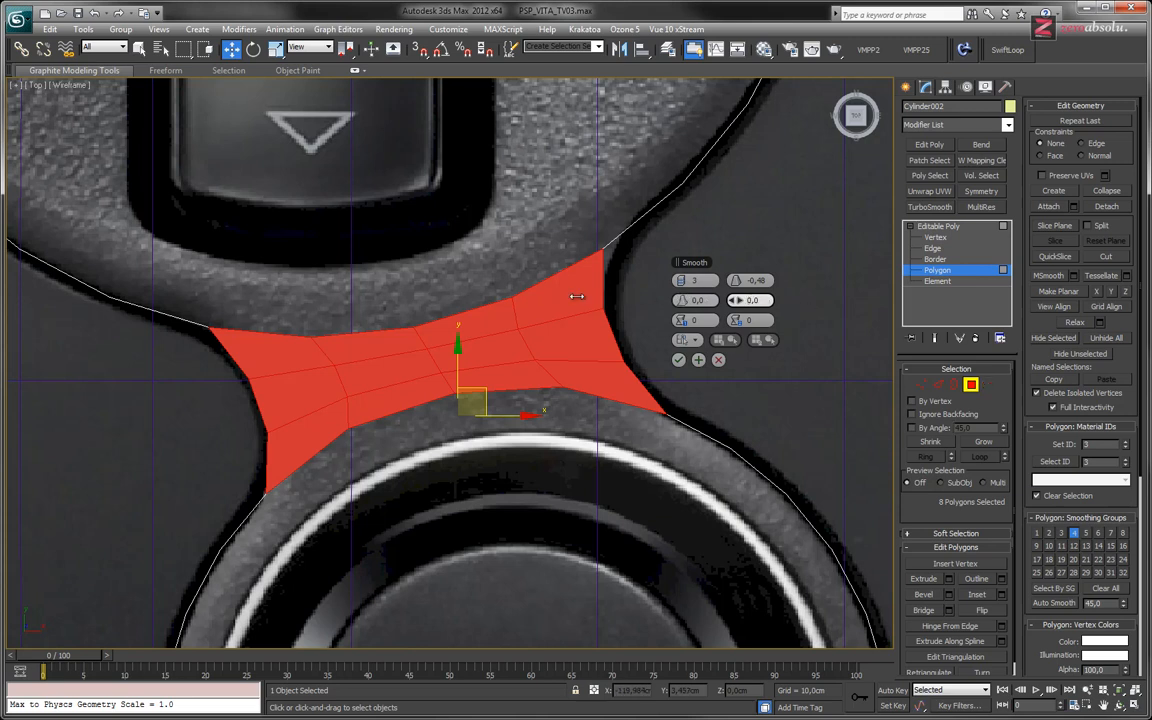
# Try Twist 1 at 2 and Twist 2 at 3 on the bridge, and reset both to 0.
pyautogui.click(686, 321)
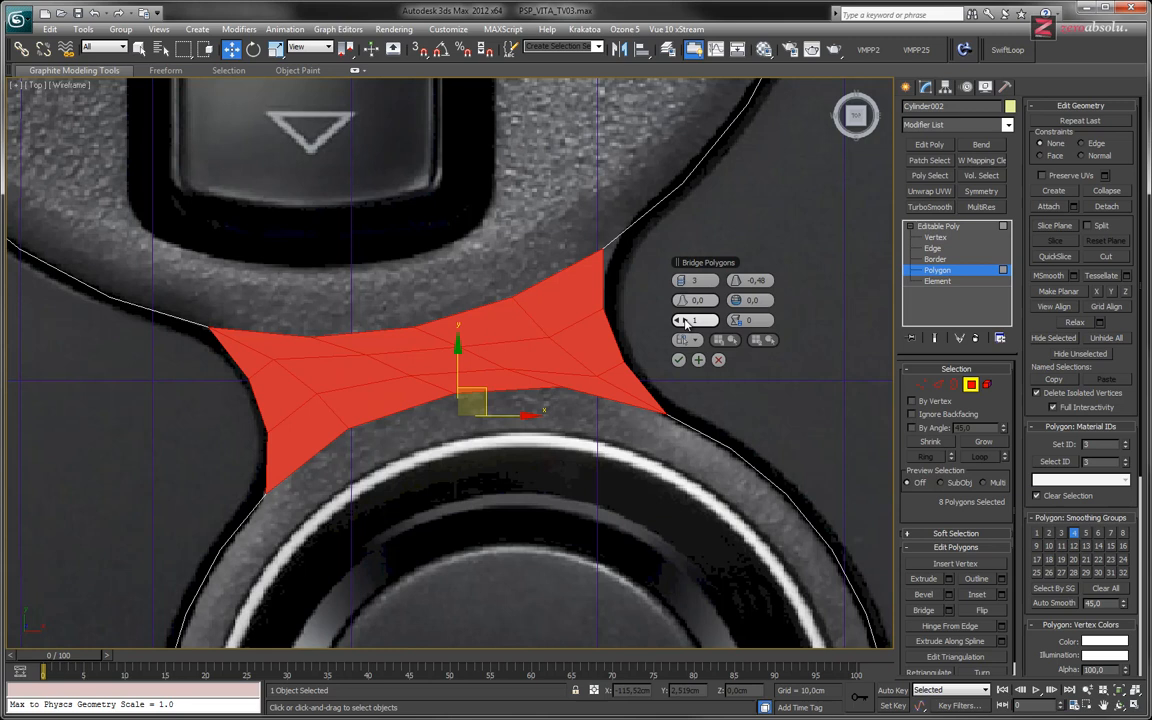
pyautogui.click(686, 322)
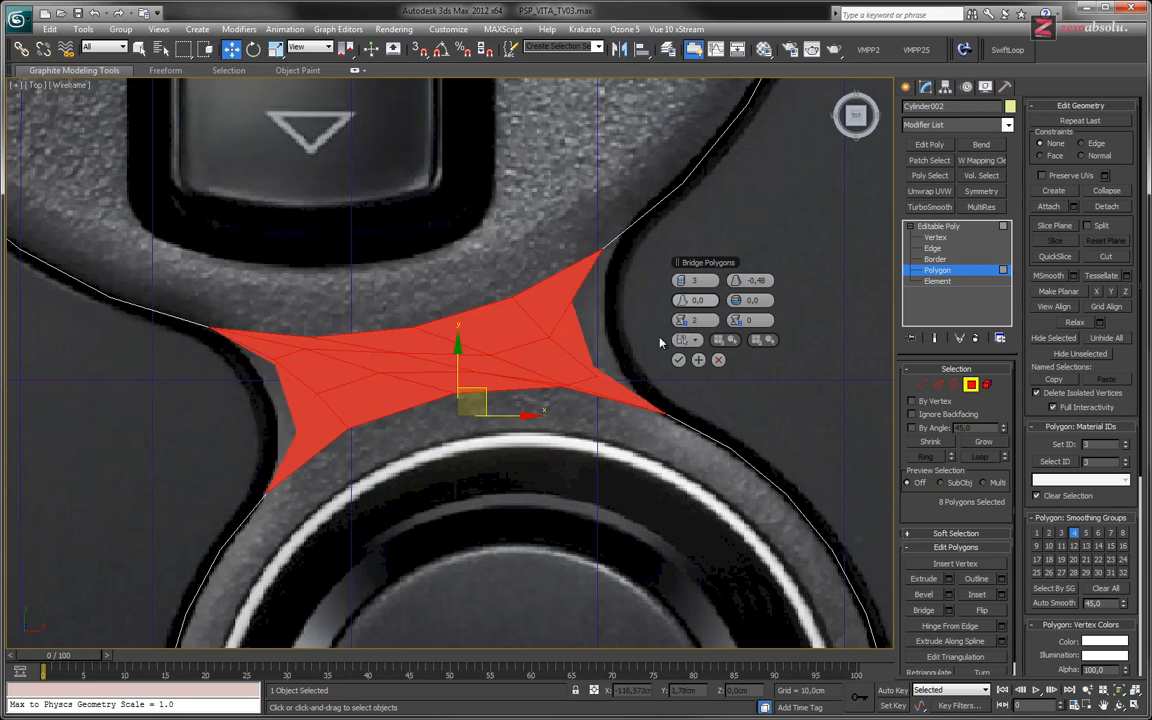
pyautogui.keyDown('alt'); pyautogui.moveTo(480, 390); pyautogui.dragTo(505, 340, button='middle'); pyautogui.keyUp('alt')
pyautogui.moveTo(680, 321); pyautogui.dragTo(740, 320)
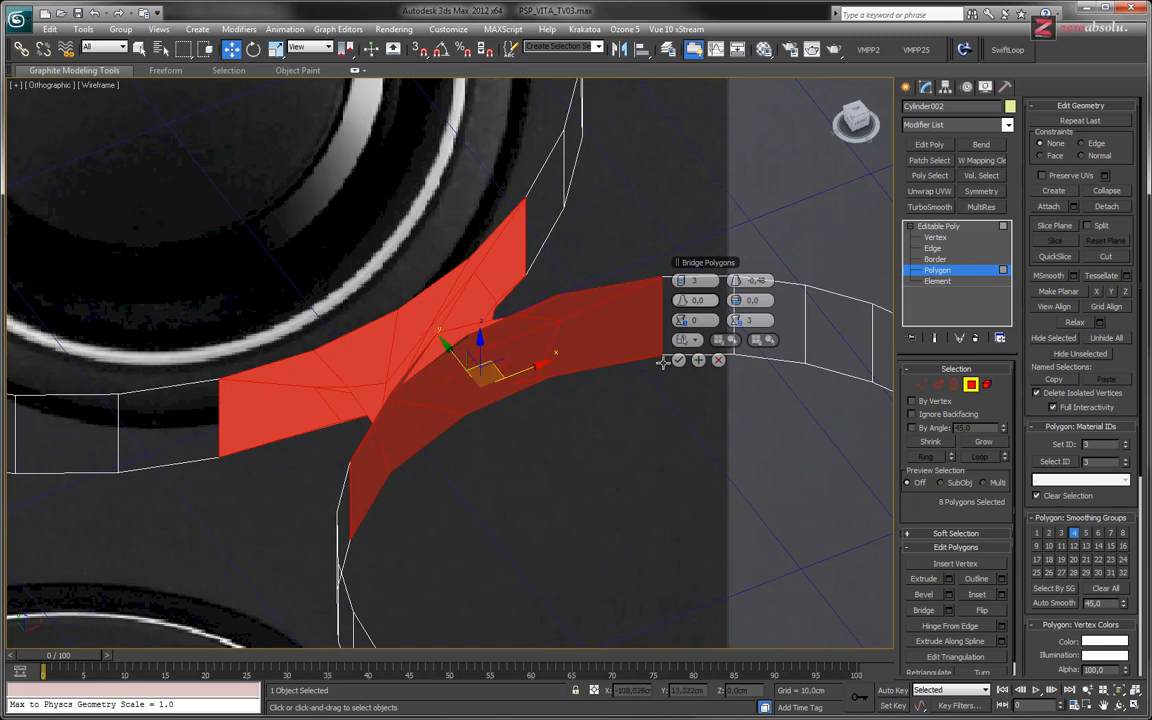
pyautogui.rightClick(736, 320)
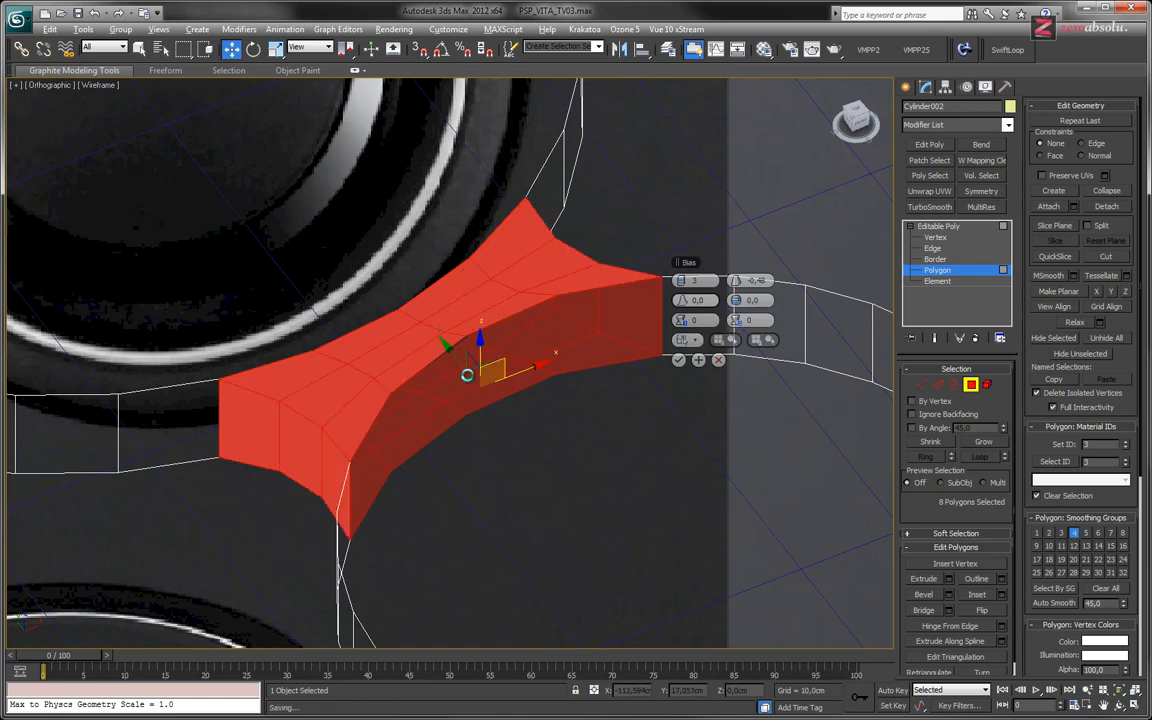
# Apply the bridge after comparing it with the reference neck in the top view, and leave polygon editing.
pyautogui.keyDown('alt'); pyautogui.moveTo(450, 391); pyautogui.dragTo(480, 408, button='middle'); pyautogui.keyUp('alt')
pyautogui.press('t')
pyautogui.moveTo(180, 359); pyautogui.dragTo(513, 283, button='middle')
pyautogui.scroll(10, 486, 357)
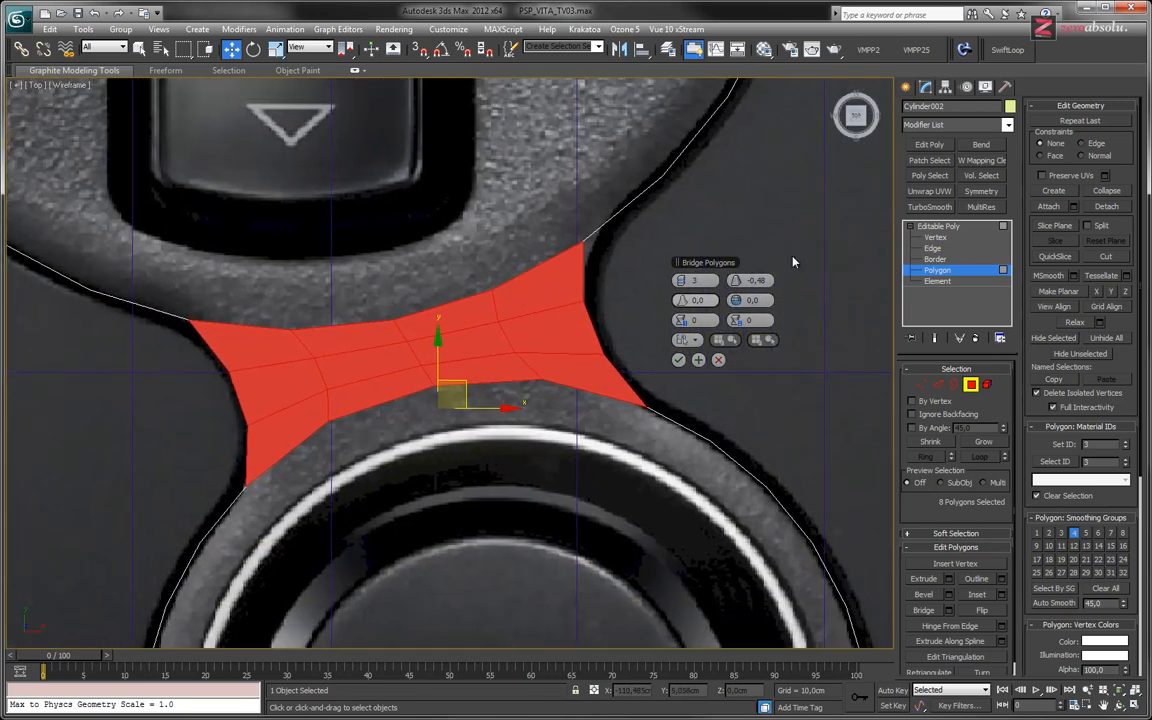
pyautogui.click(678, 361)
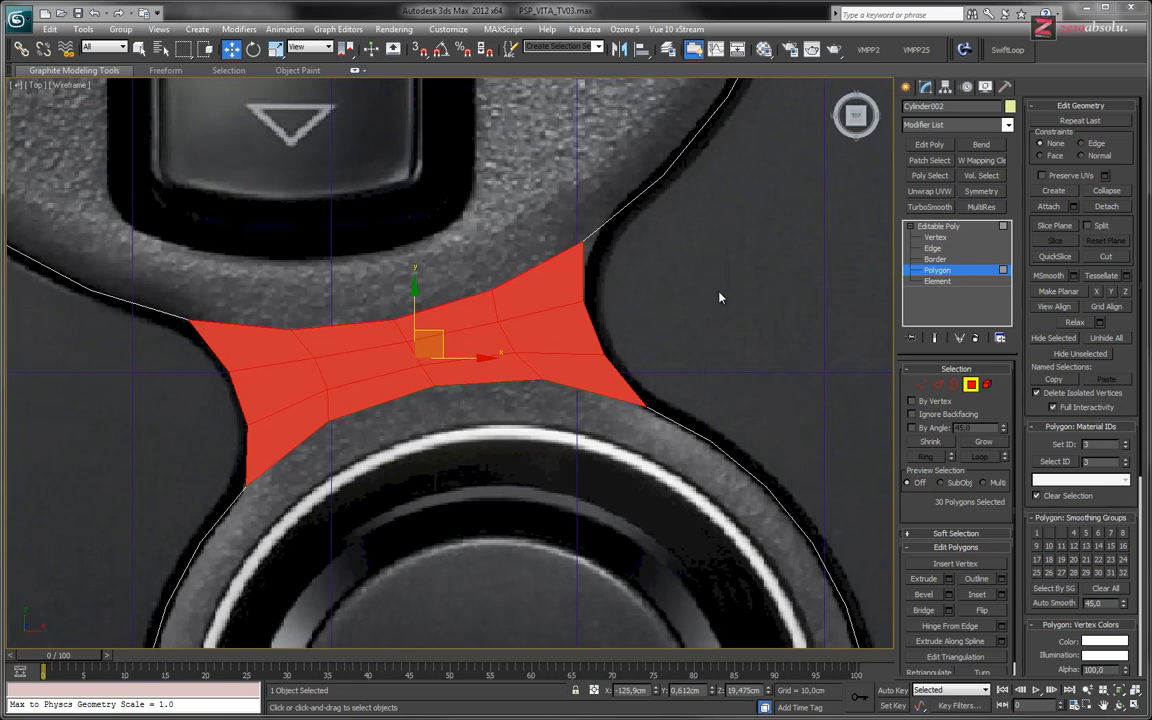
pyautogui.moveTo(626, 297); pyautogui.dragTo(646, 306, button='middle')
pyautogui.click(943, 271)
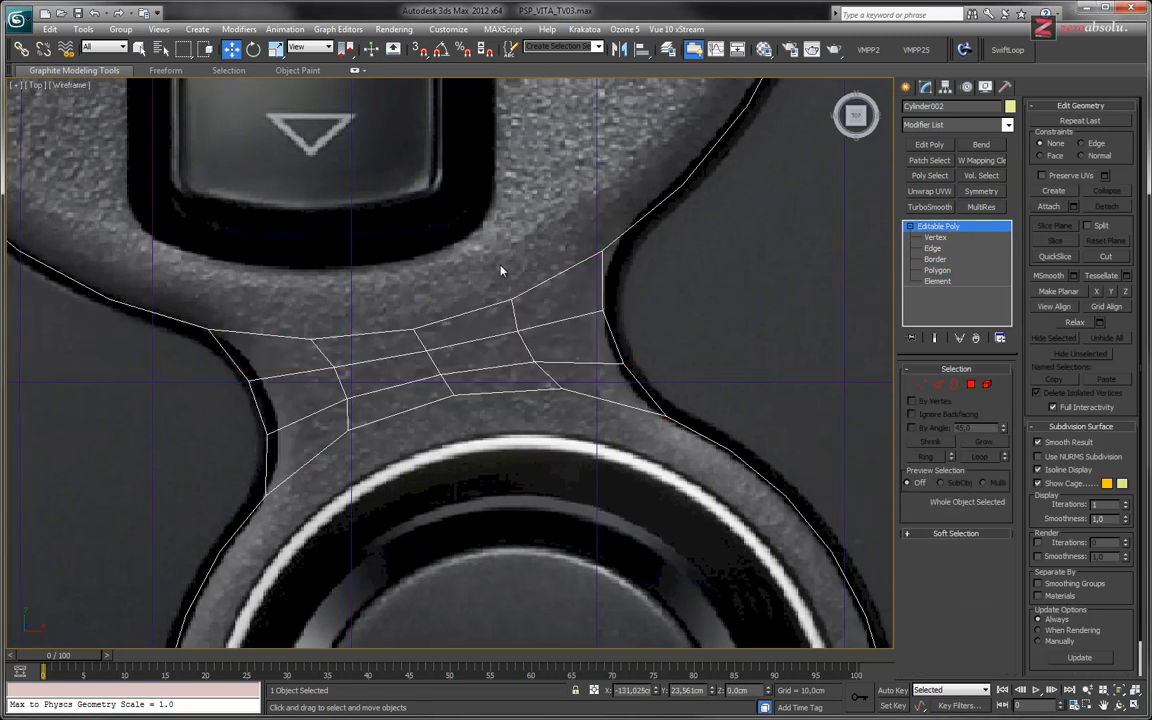
# Switch to shaded display and examine the bridged circles and the connecting neck from several angles.
pyautogui.scroll(-4, 501, 270)
pyautogui.moveTo(506, 370); pyautogui.dragTo(486, 411, button='middle')
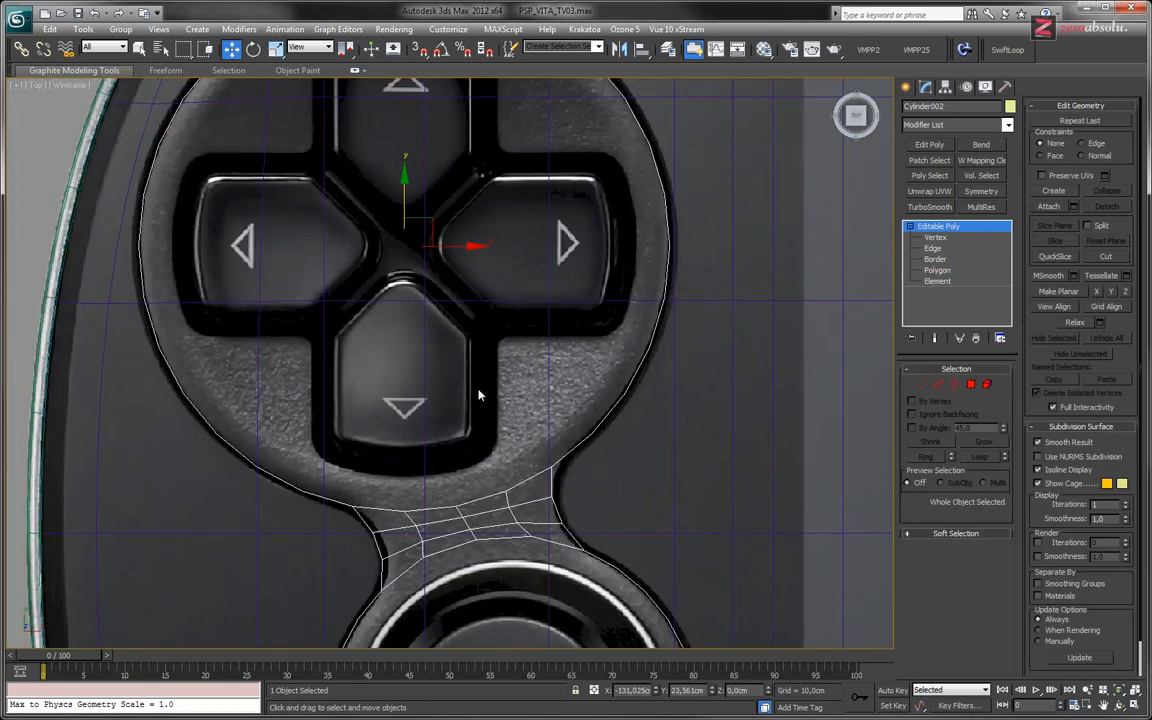
pyautogui.press('F3')
pyautogui.keyDown('alt'); pyautogui.moveTo(543, 505); pyautogui.dragTo(700, 455, button='middle'); pyautogui.keyUp('alt')
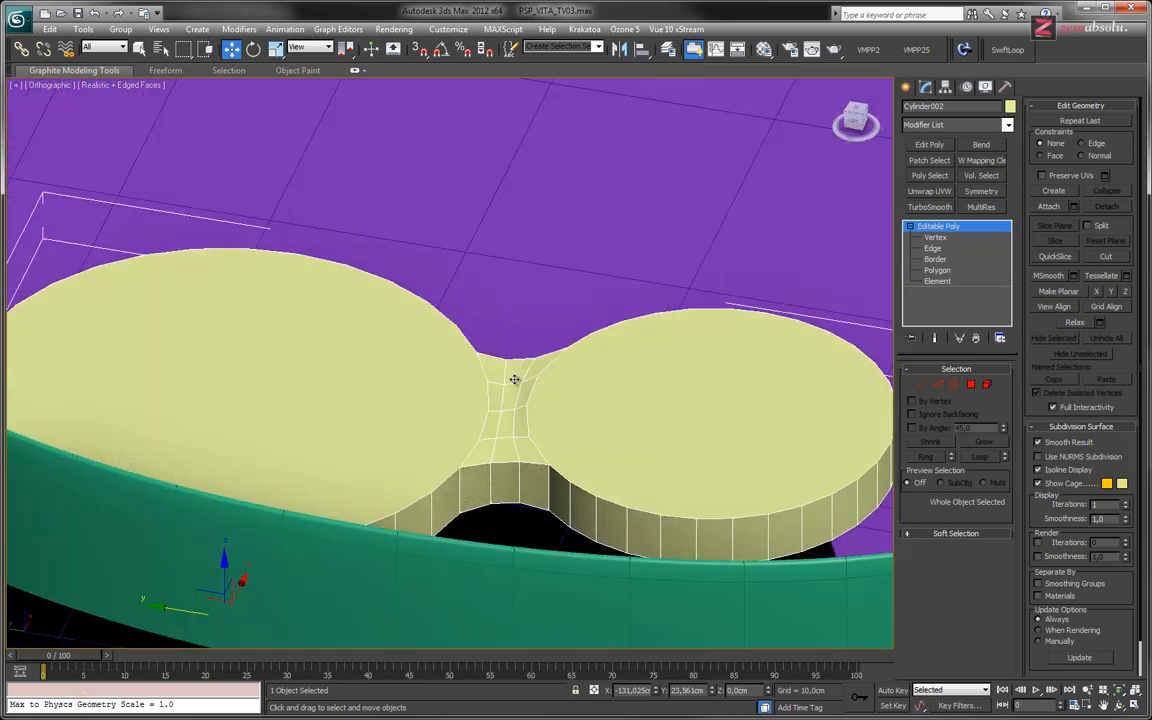
pyautogui.keyDown('alt'); pyautogui.moveTo(540, 428); pyautogui.dragTo(657, 365, button='middle'); pyautogui.keyUp('alt')
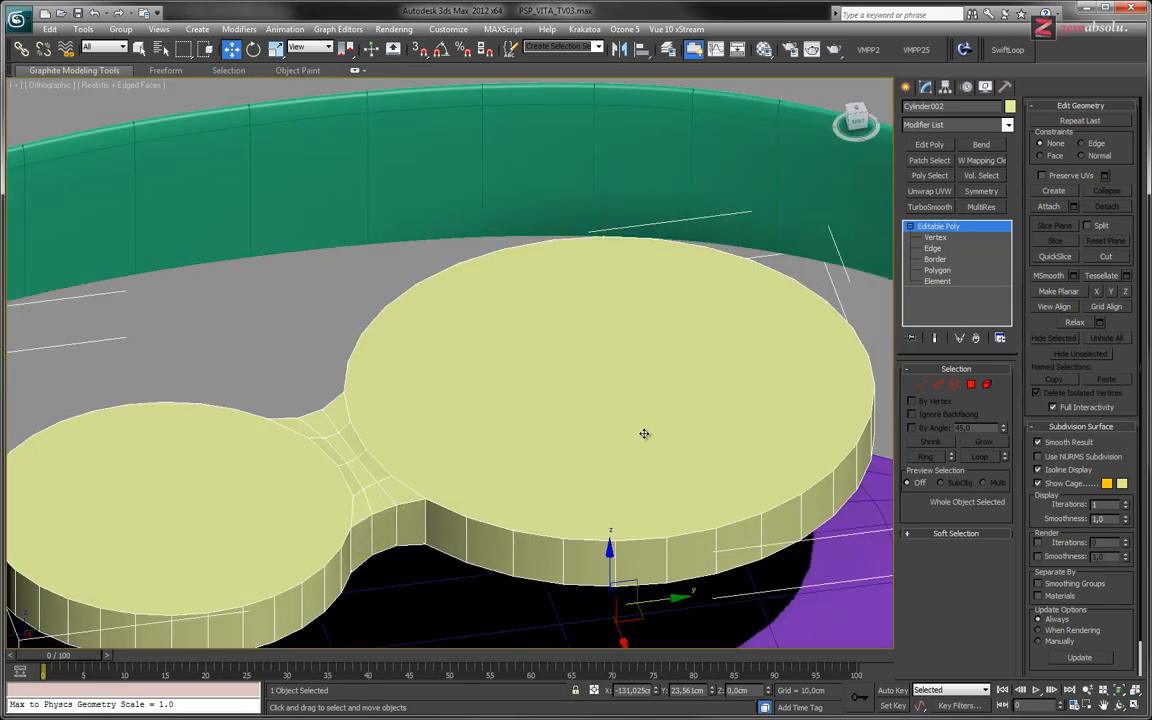
# Examine the D-pad area of the reference image beneath the large disc in a top wireframe view.
pyautogui.press('F3')
pyautogui.keyDown('alt'); pyautogui.moveTo(620, 396); pyautogui.dragTo(519, 496, button='middle'); pyautogui.keyUp('alt')
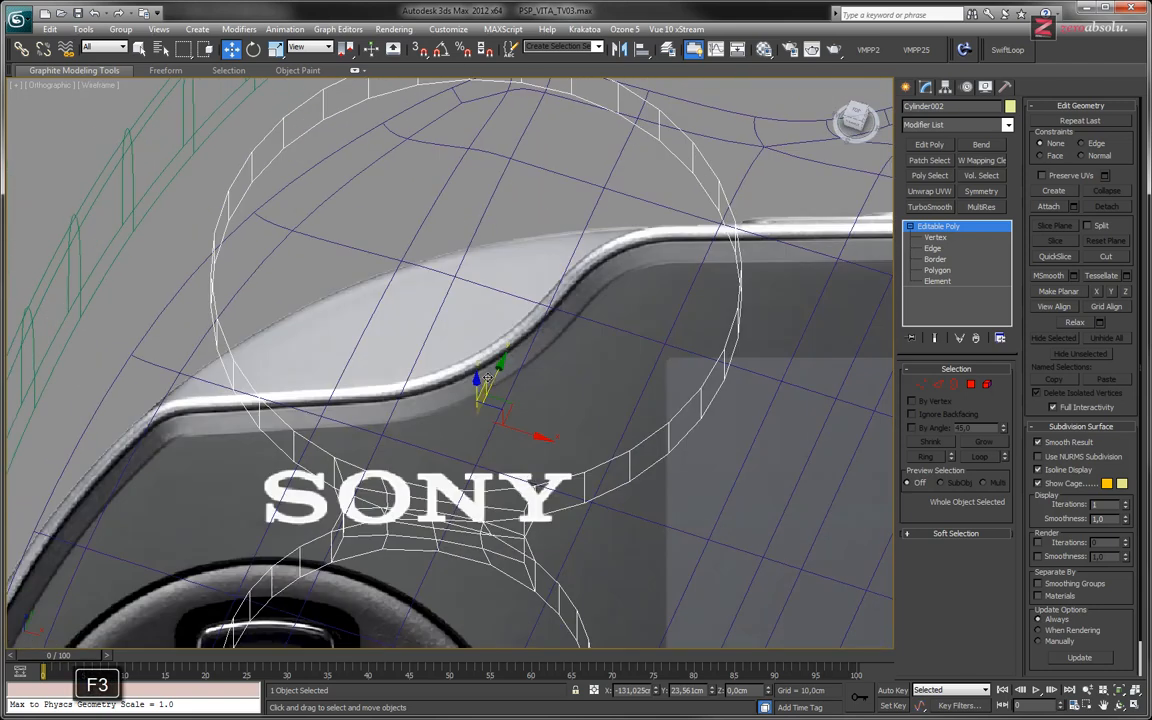
pyautogui.press('t')
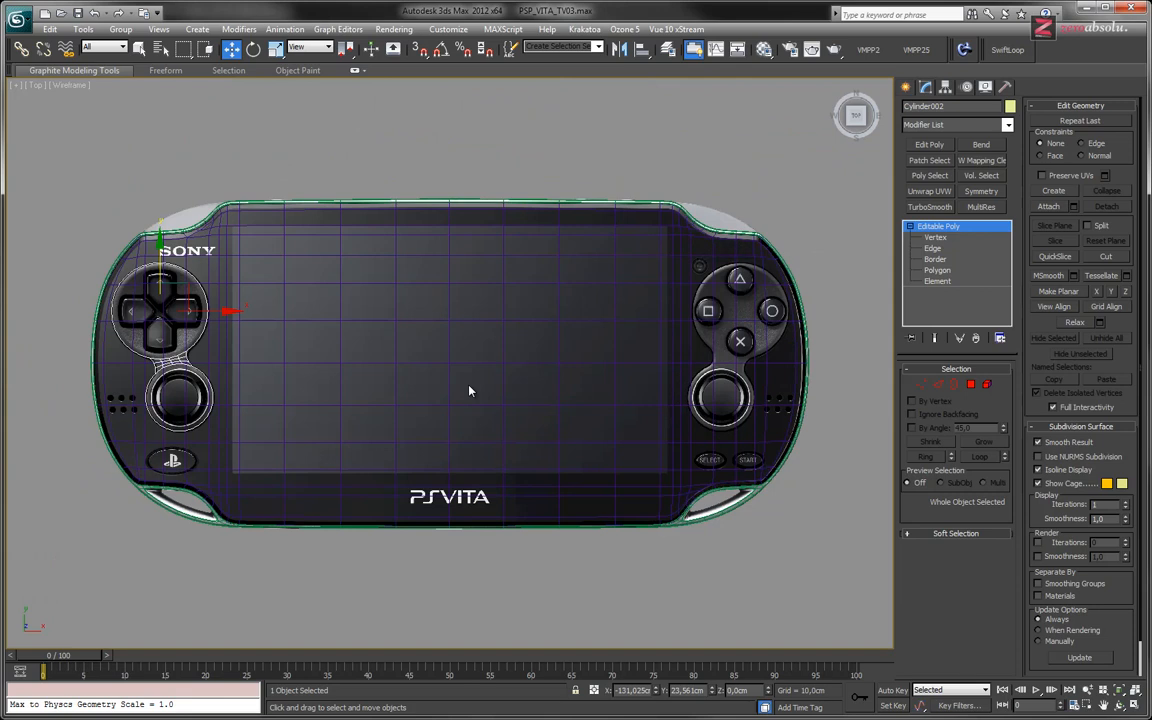
pyautogui.moveTo(267, 349); pyautogui.dragTo(554, 376, button='middle')
pyautogui.scroll(8, 427, 350)
pyautogui.moveTo(470, 356); pyautogui.dragTo(433, 489, button='middle')
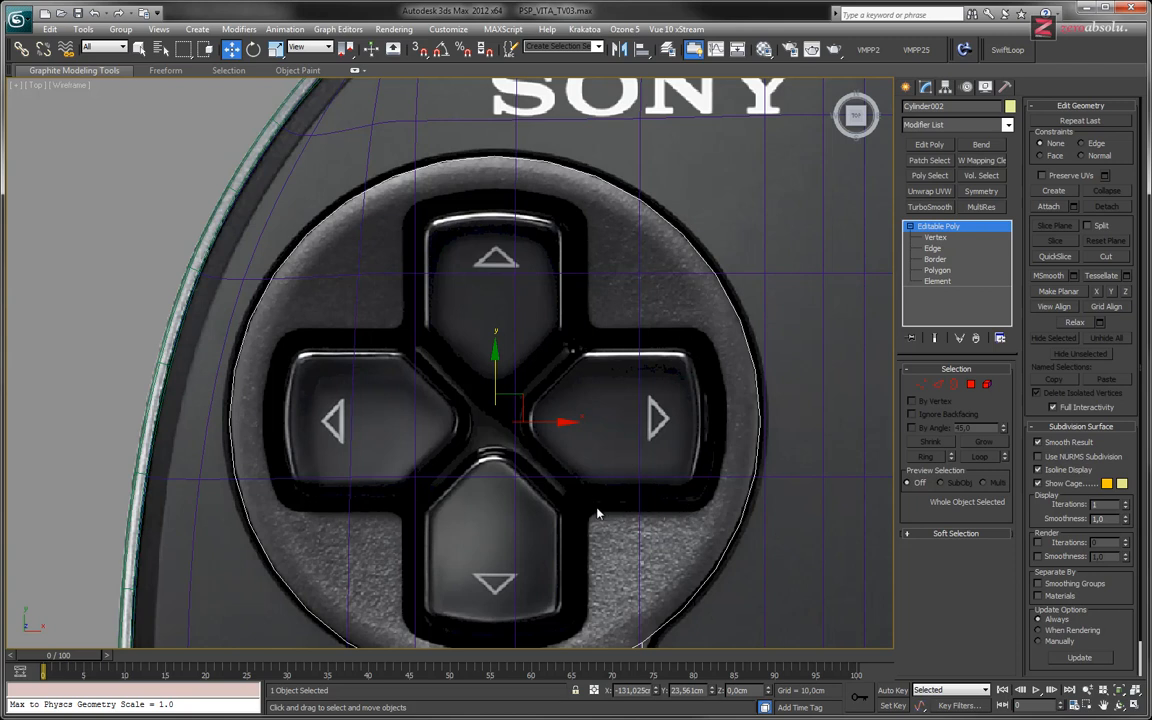
pyautogui.moveTo(555, 603); pyautogui.dragTo(503, 426, button='middle')
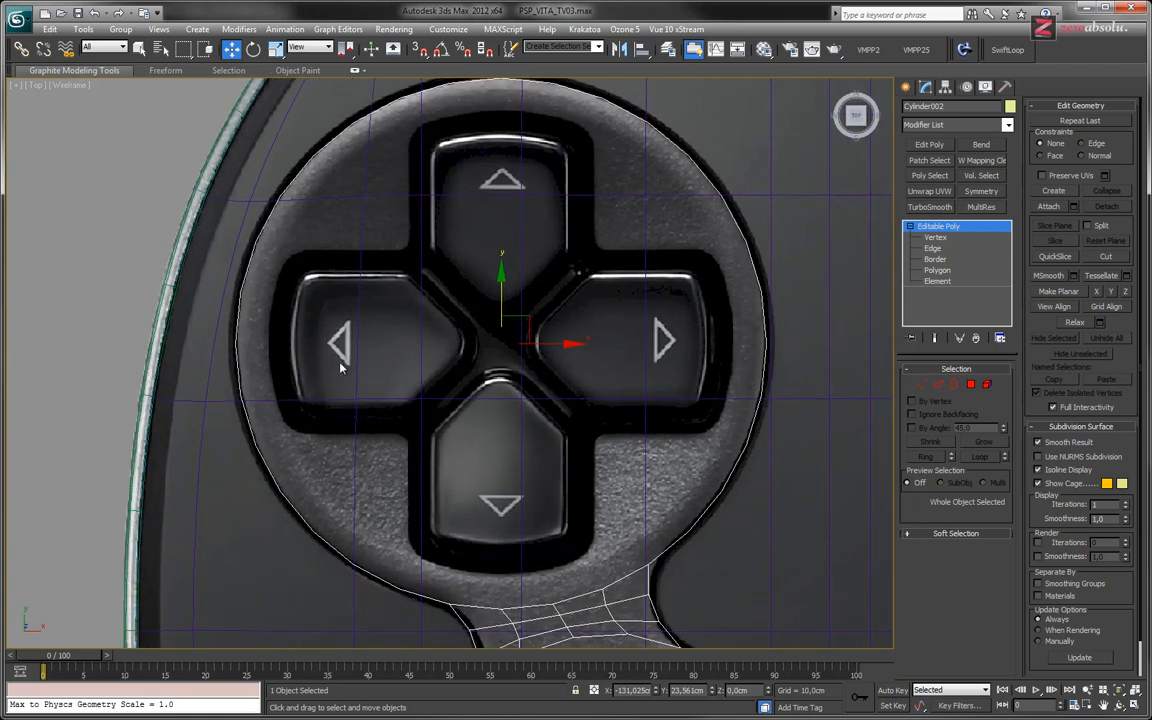
pyautogui.moveTo(386, 450)
pyautogui.mouseDown(button='middle')
pyautogui.moveTo(386, 397)
pyautogui.moveTo(383, 443)
pyautogui.mouseUp(button='middle')
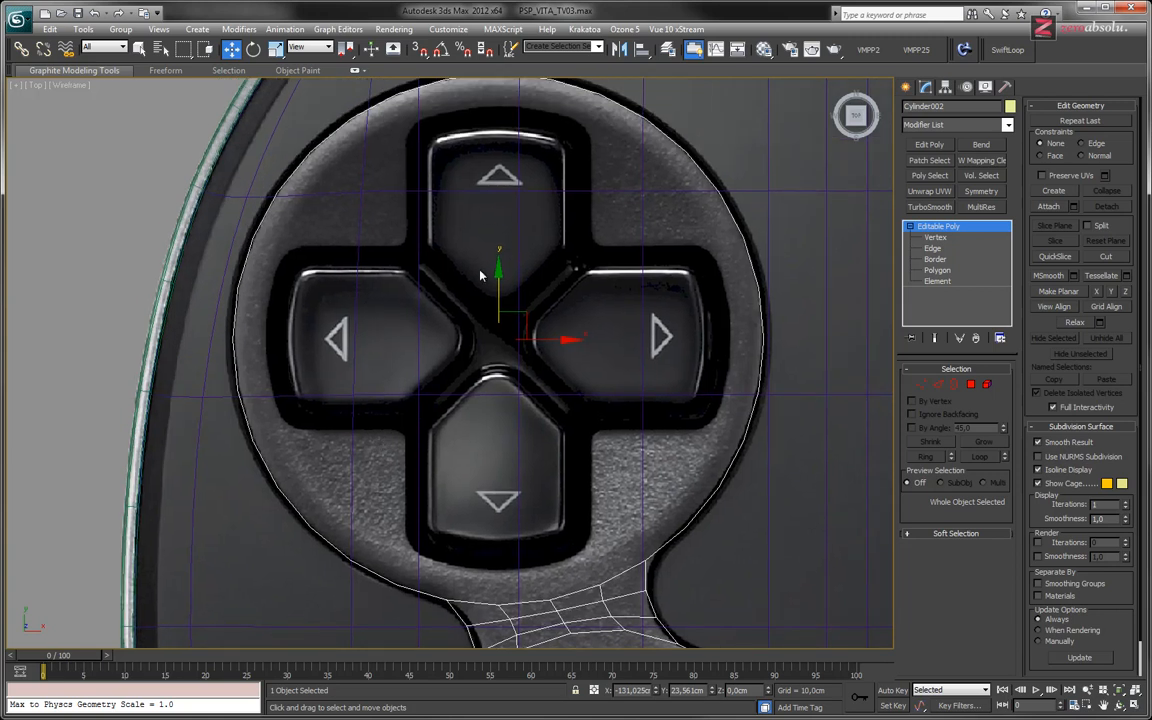
# Select the large disc's top polygon in shaded display and activate the Cut tool.
pyautogui.press('F3')
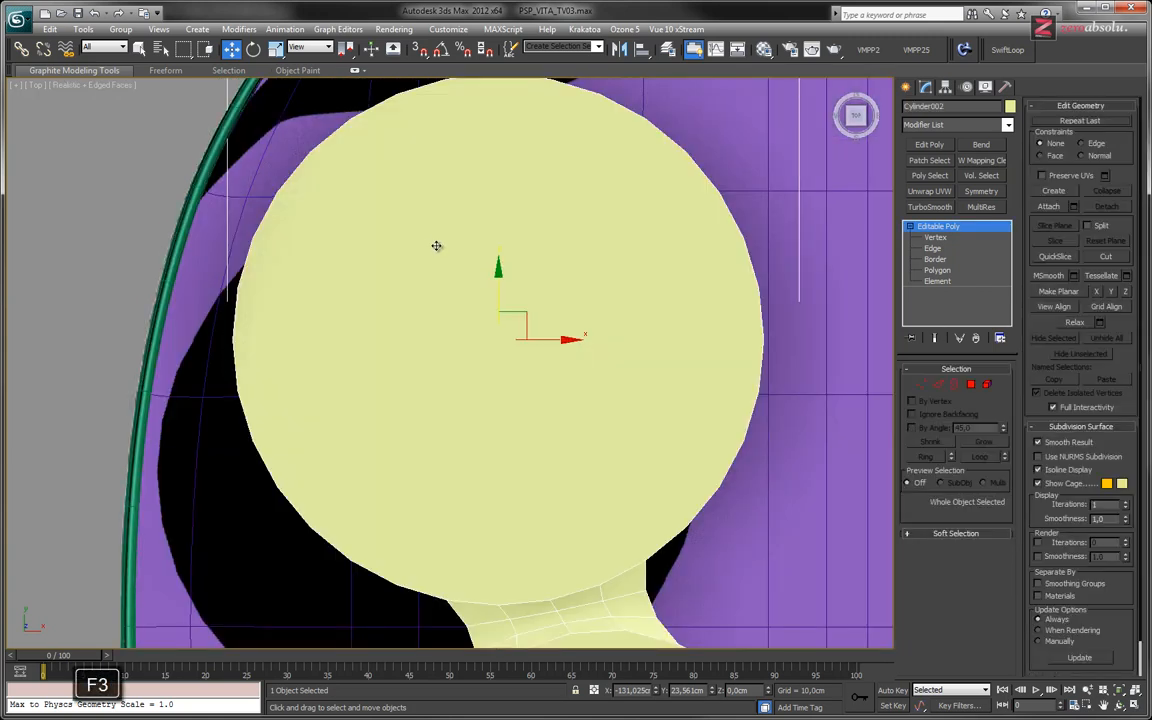
pyautogui.press('3')
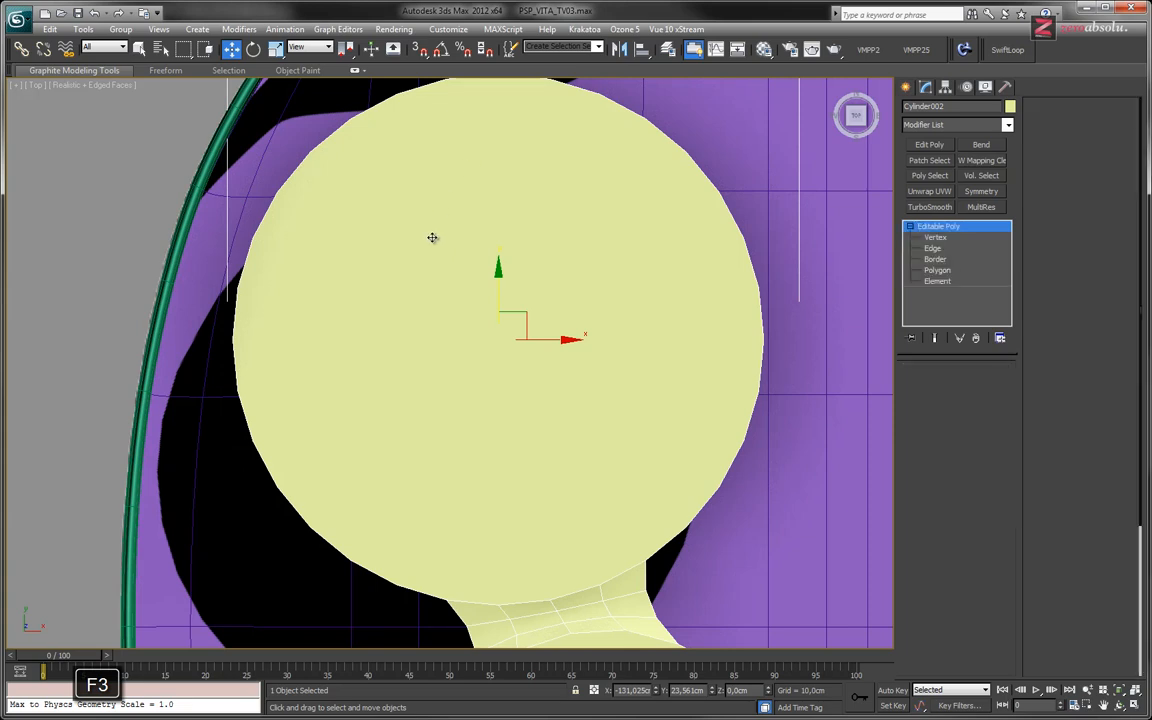
pyautogui.press('4')
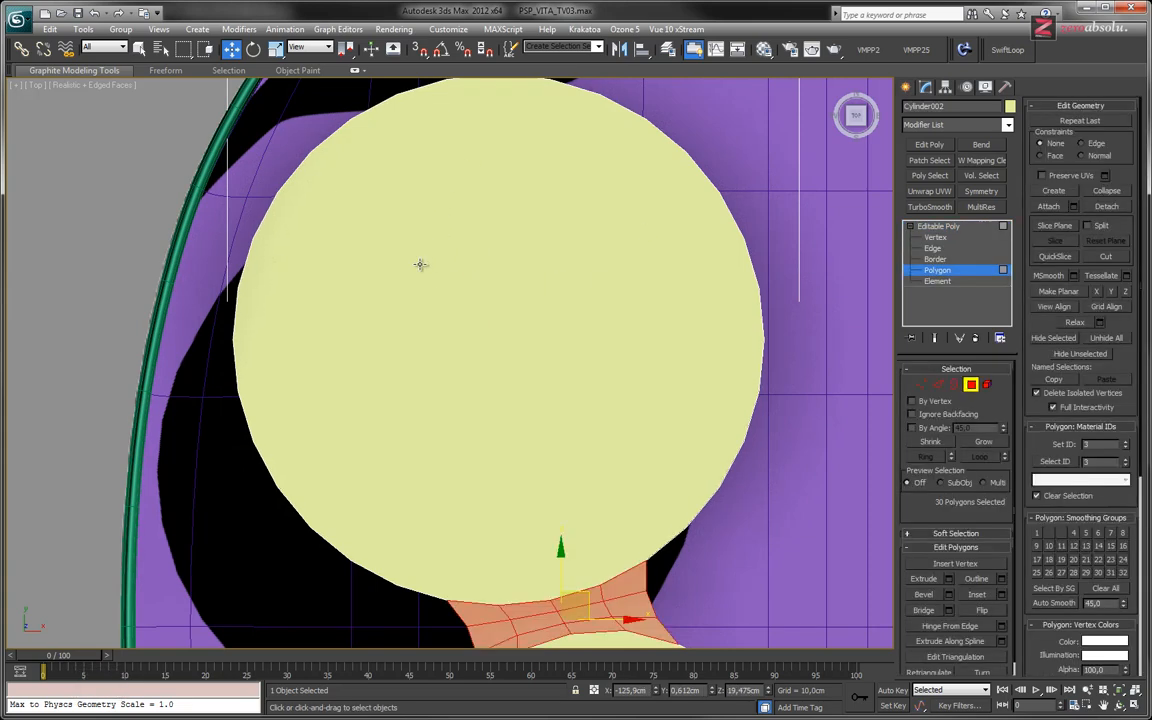
pyautogui.click(421, 266)
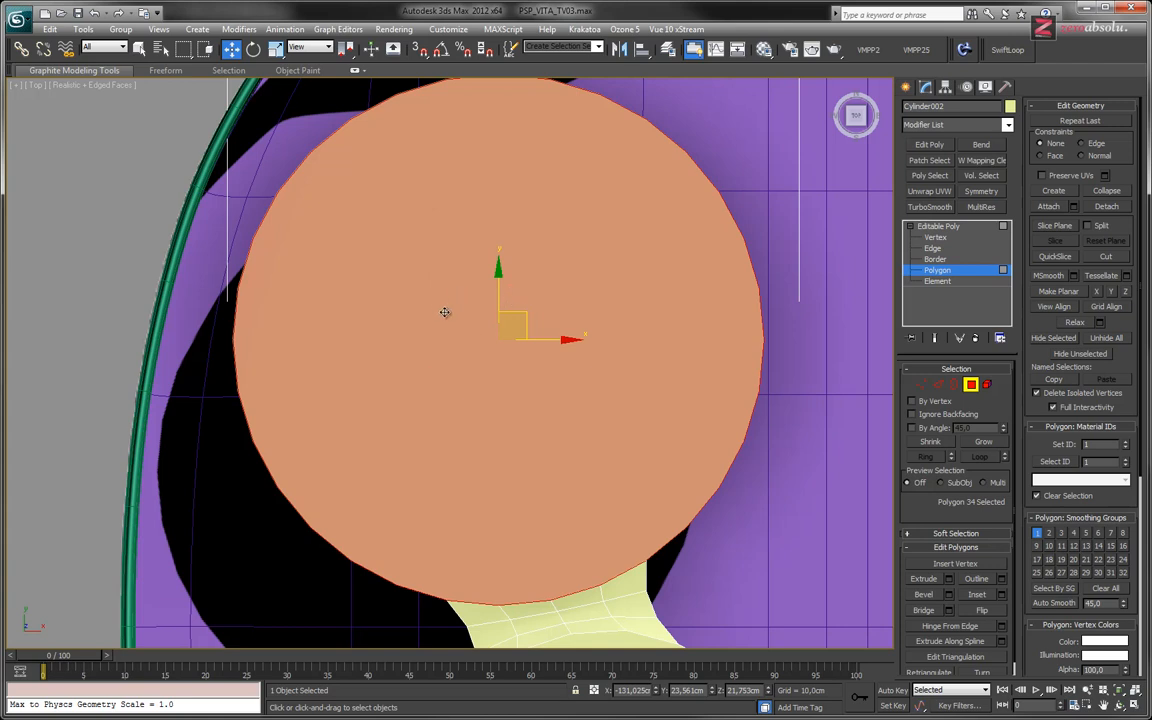
pyautogui.click(1107, 257)
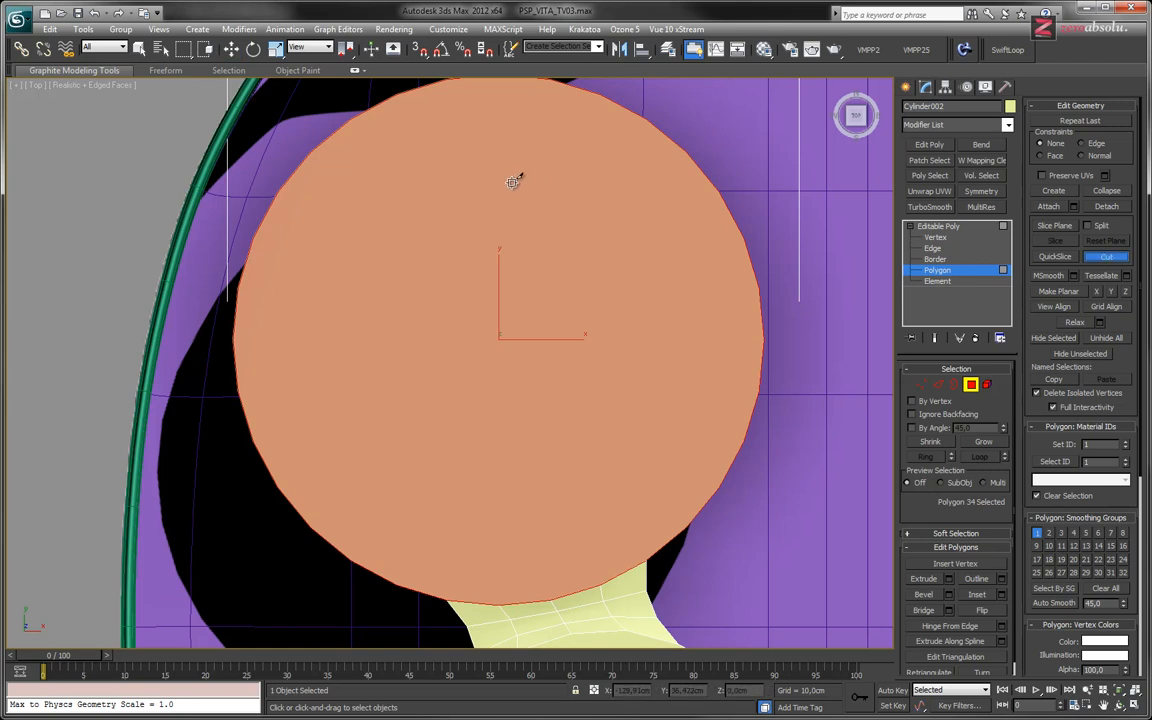
# Show the disc in wireframe with selected faces drawn only as outlines over the D-pad reference.
pyautogui.press('F3')
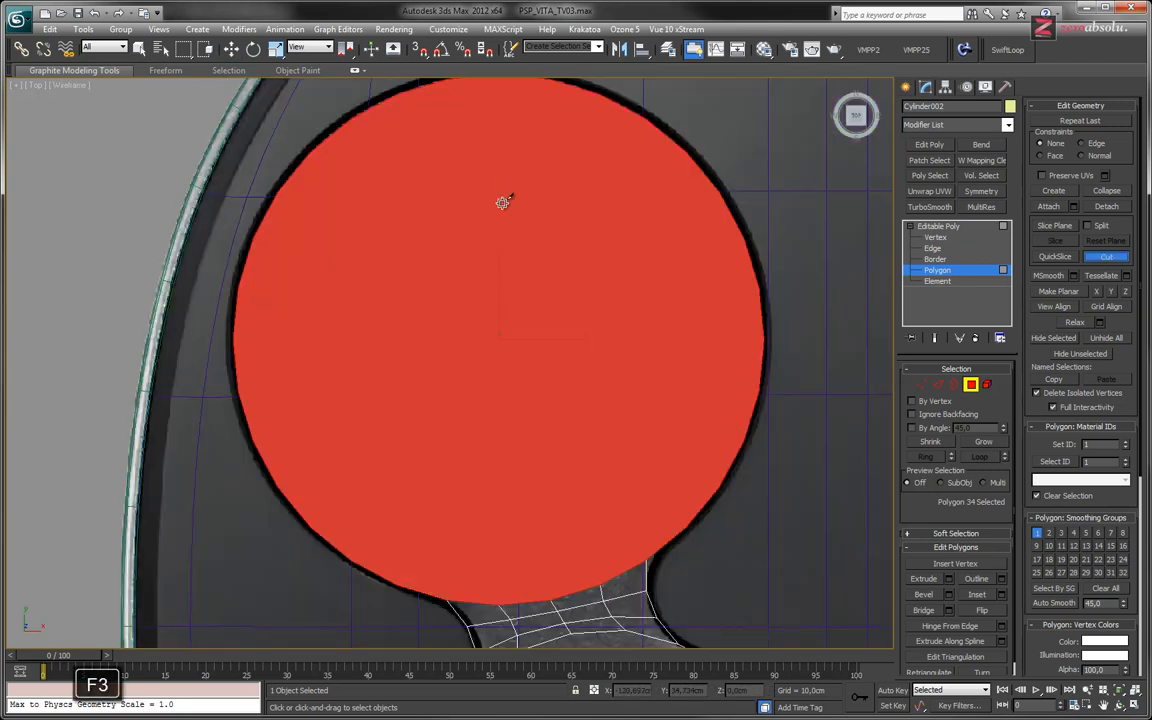
pyautogui.moveTo(504, 198); pyautogui.dragTo(506, 227, button='middle')
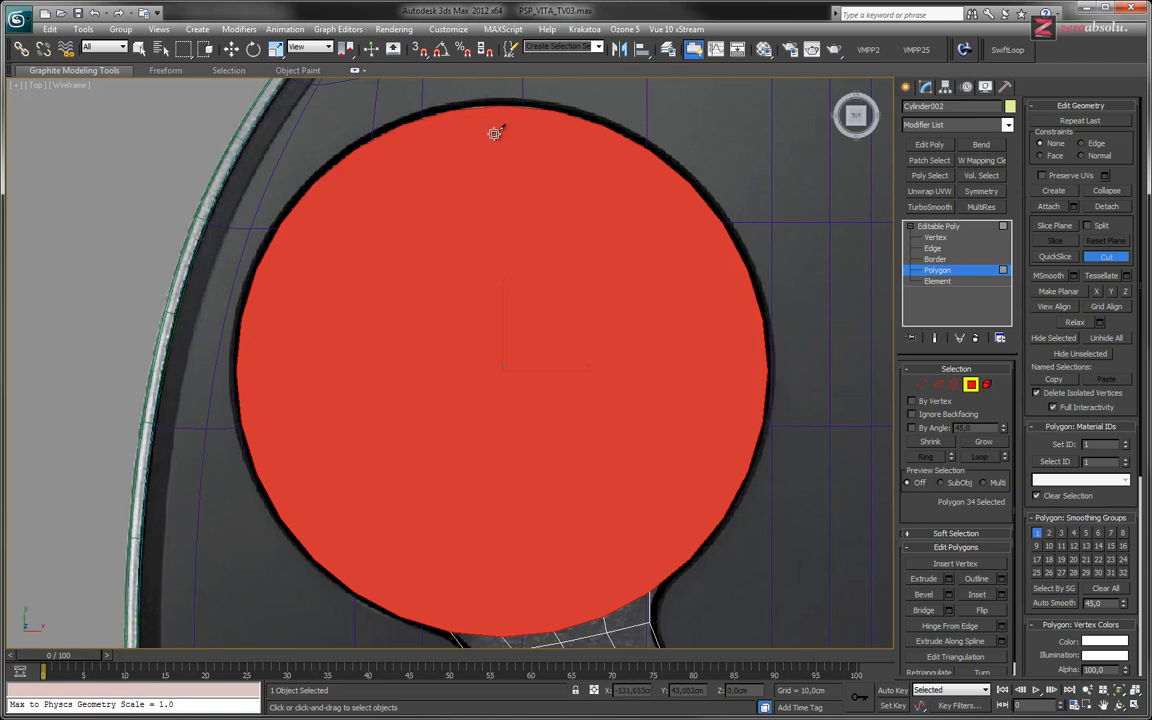
pyautogui.press('F2')
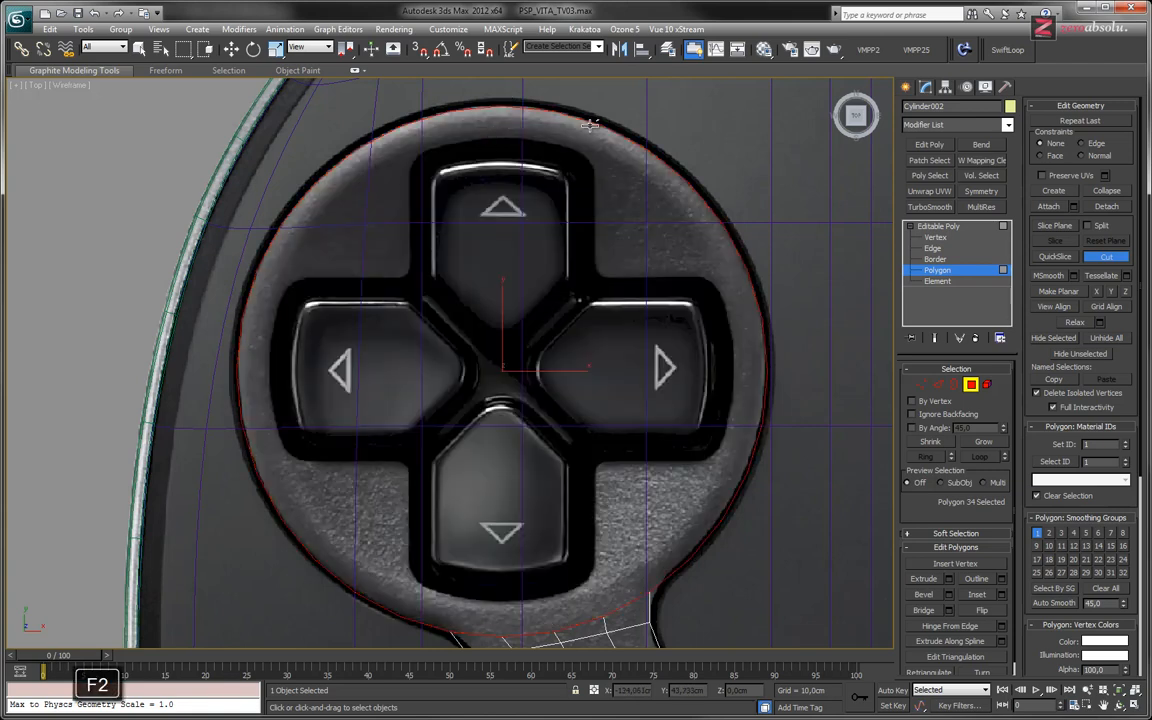
pyautogui.scroll(6, 499, 213)
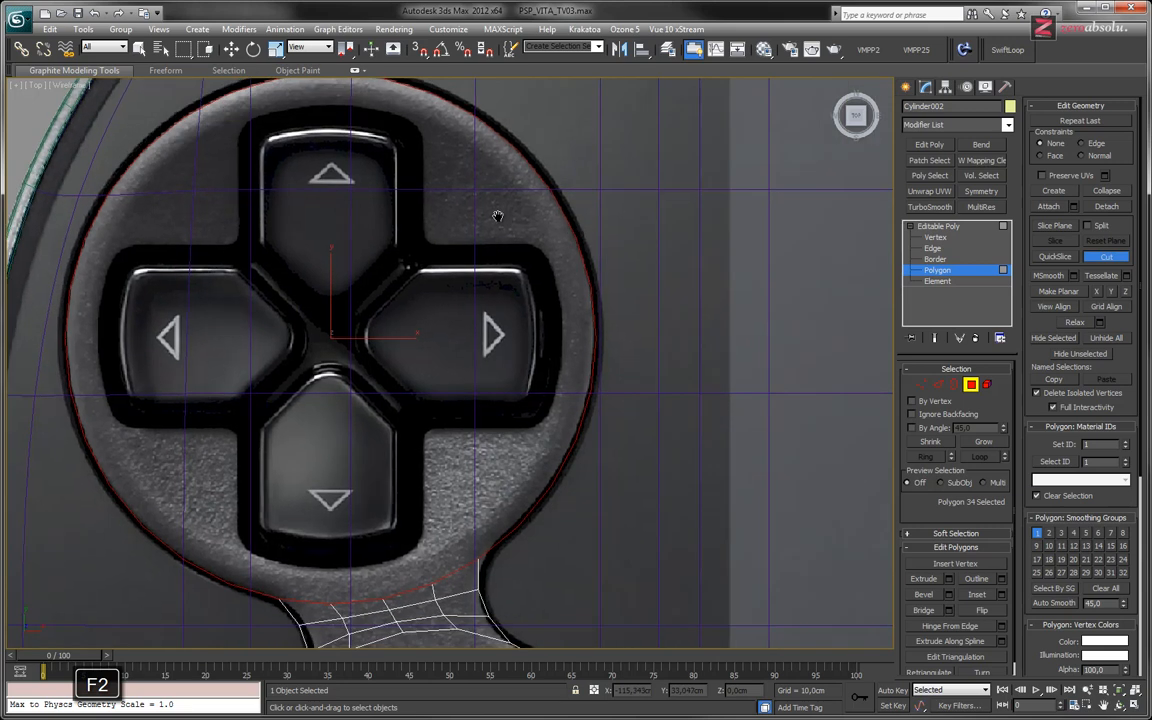
pyautogui.scroll(-7, 499, 300)
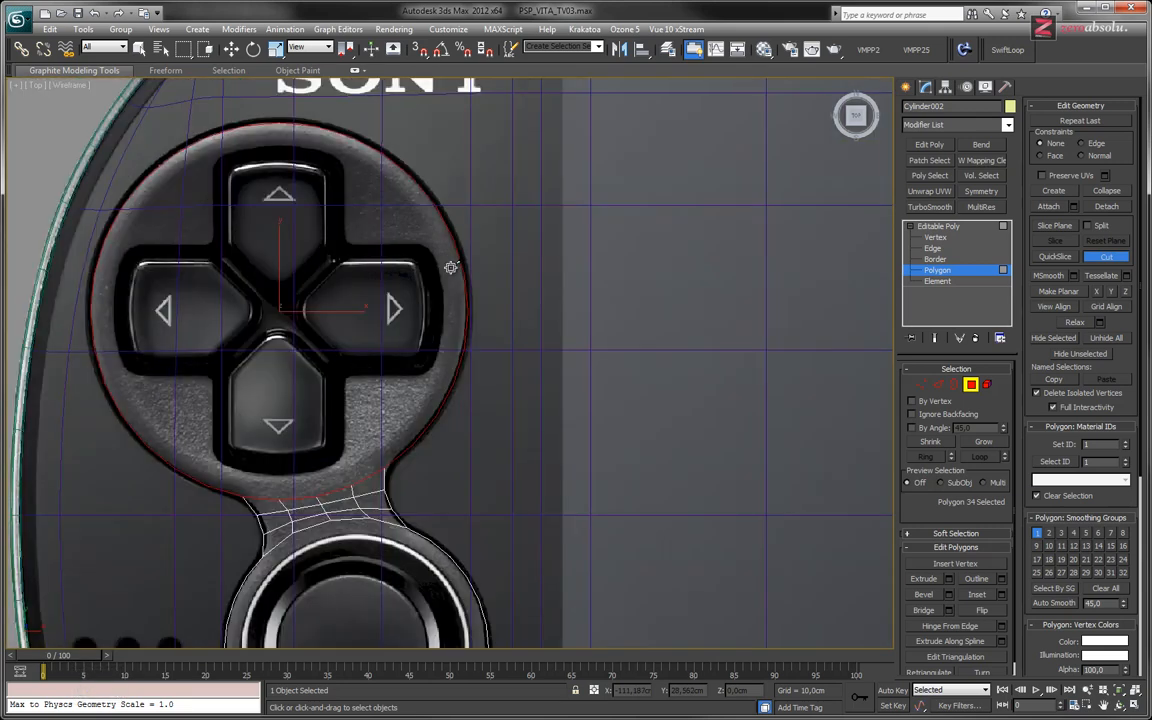
# Try to cut edges at vertex level from the large disc's rim across its face to the D-pad's inner corner.
pyautogui.click(946, 239)
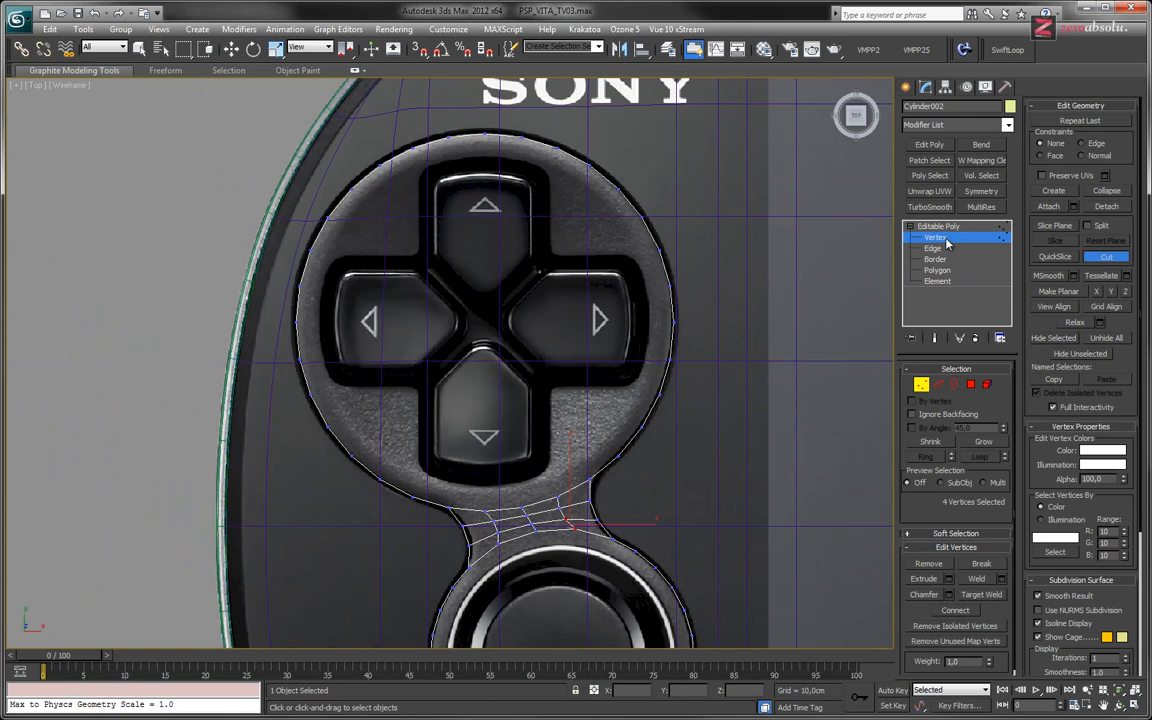
pyautogui.click(1105, 257)
pyautogui.click(1105, 257)
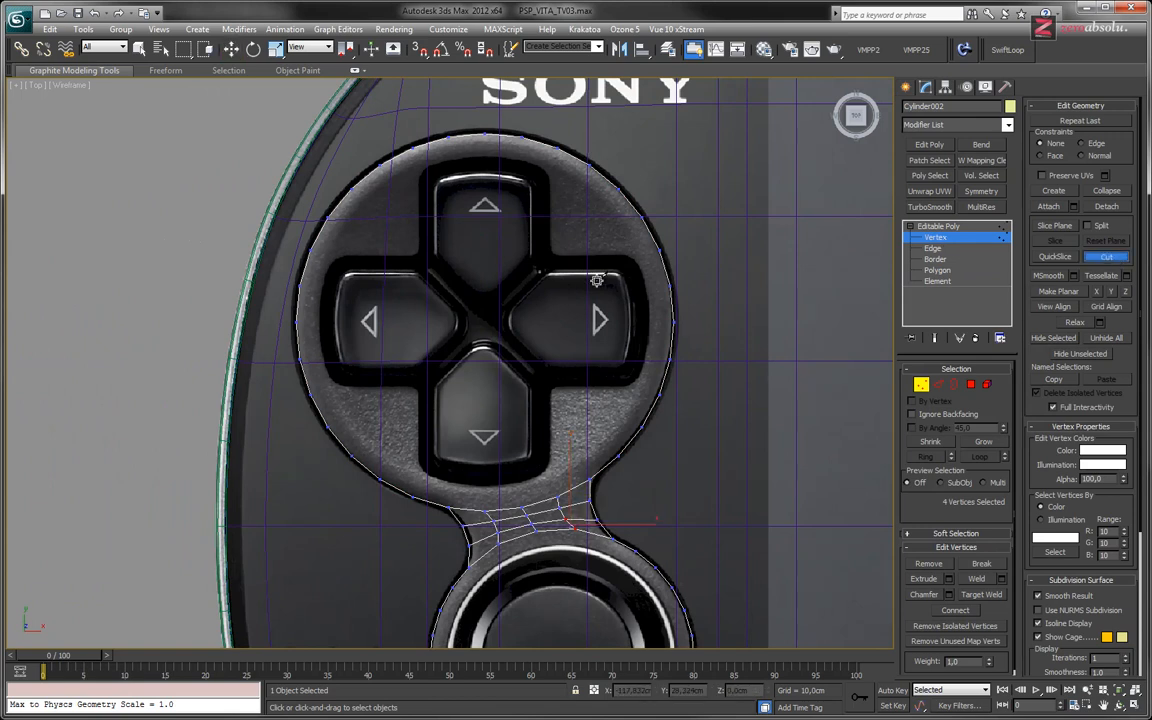
pyautogui.click(641, 216)
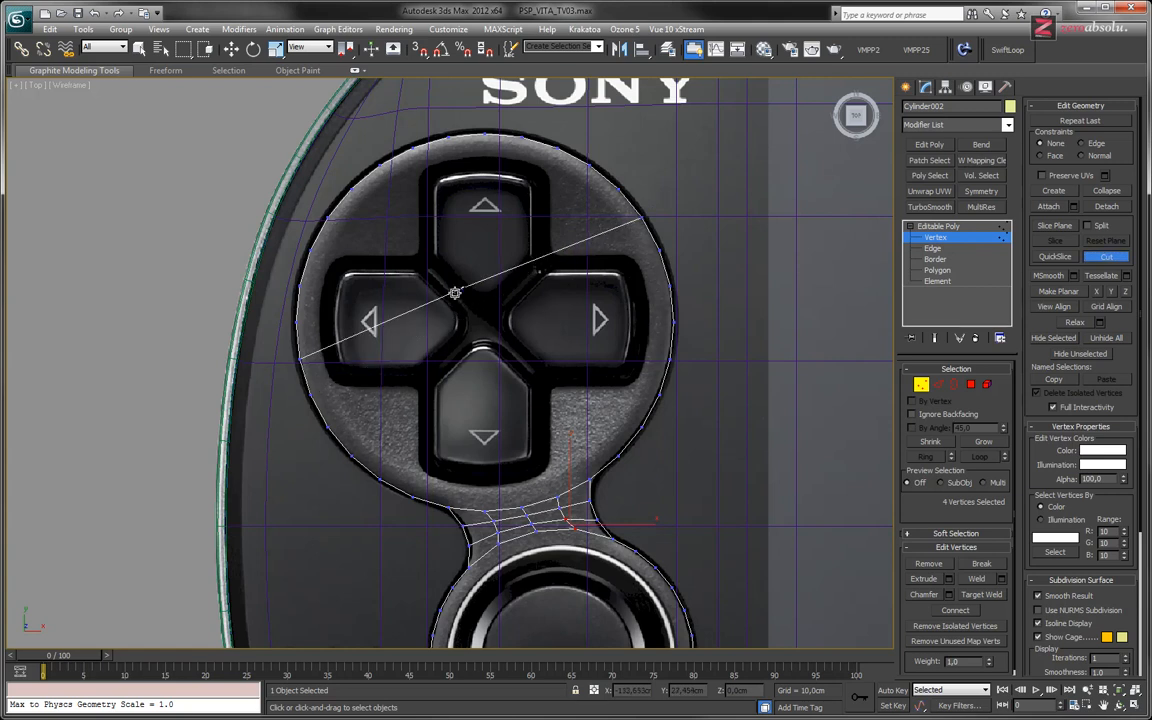
pyautogui.click(410, 266)
pyautogui.click(298, 382)
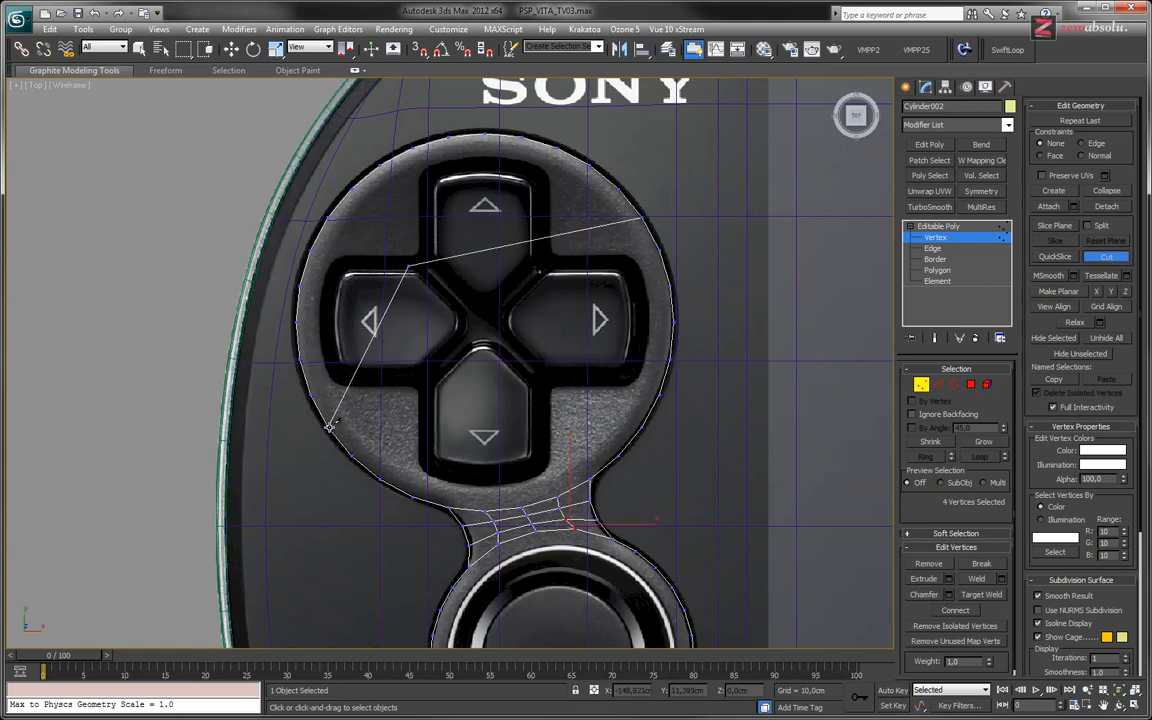
pyautogui.keyDown('alt'); pyautogui.moveTo(400, 342); pyautogui.dragTo(535, 346, button='middle'); pyautogui.keyUp('alt')
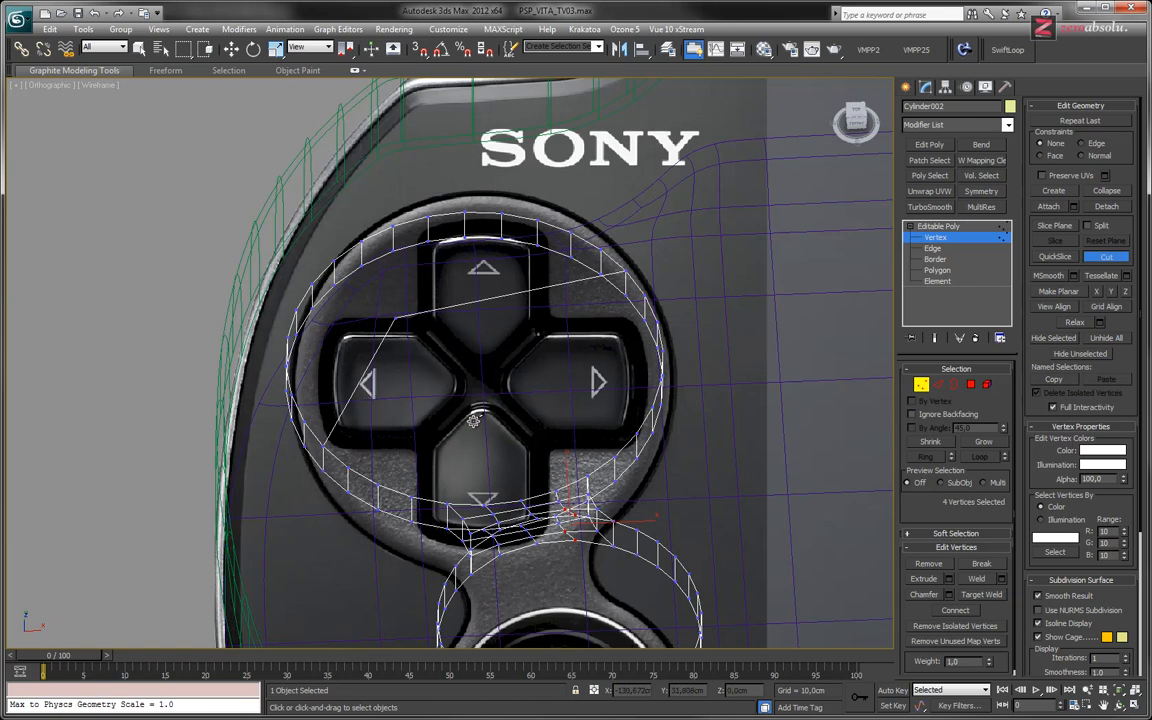
# Enable Ignore Backfacing for the vertices and frame the D-pad and the bridge in the top view.
pyautogui.press('t')
pyautogui.moveTo(463, 388); pyautogui.dragTo(828, 395, button='middle')
pyautogui.scroll(8, 543, 314)
pyautogui.moveTo(579, 346); pyautogui.dragTo(589, 375, button='middle')
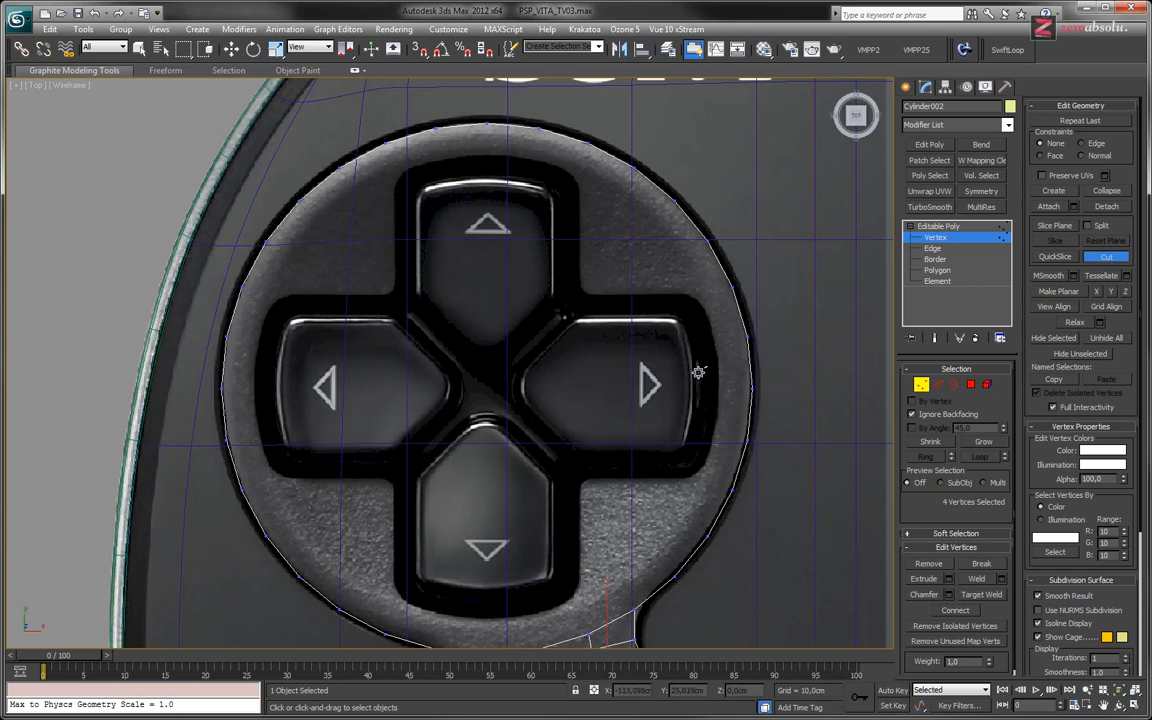
pyautogui.moveTo(626, 439); pyautogui.dragTo(594, 234, button='middle')
# Isolate the joined-disc object at polygon level and display it shaded from below.
pyautogui.click(970, 384)
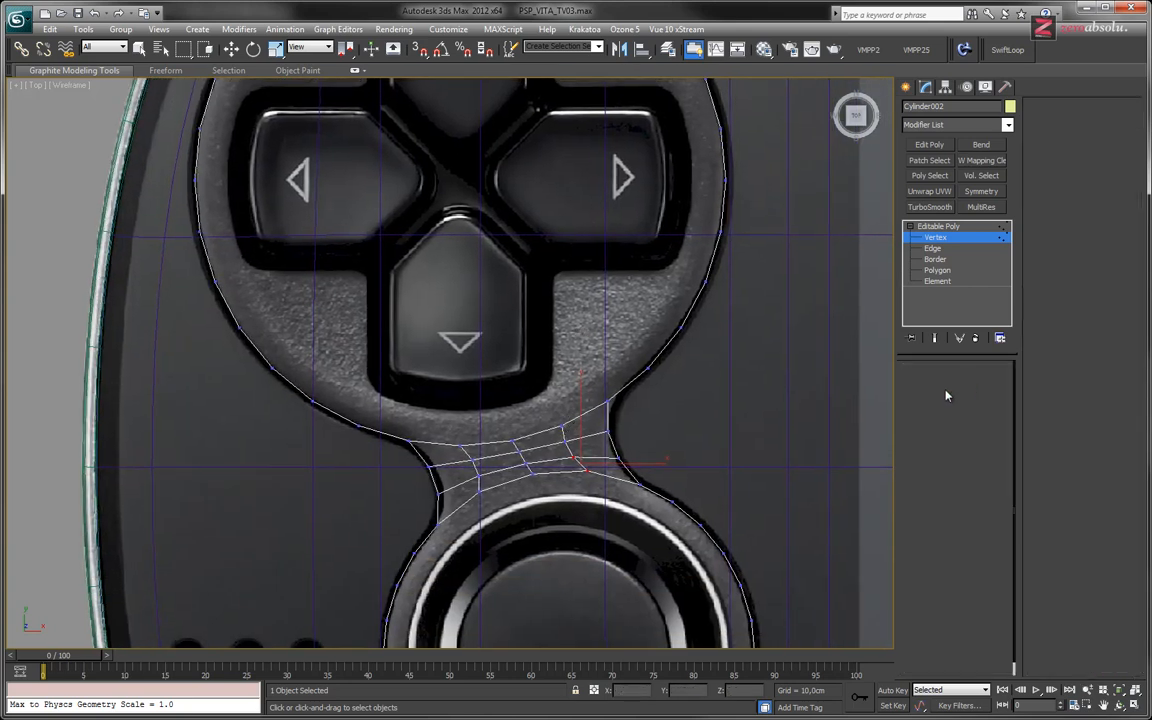
pyautogui.keyDown('alt'); pyautogui.moveTo(573, 427); pyautogui.dragTo(606, 398, button='middle'); pyautogui.keyUp('alt')
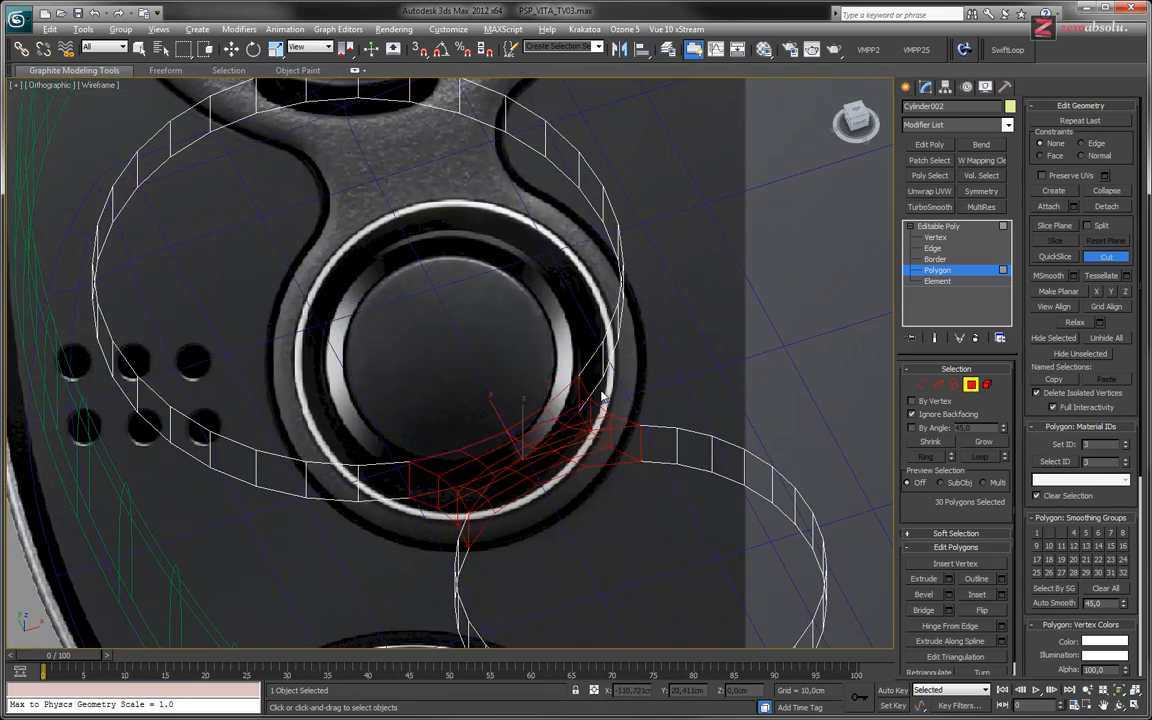
pyautogui.hotkey('alt', 'q')
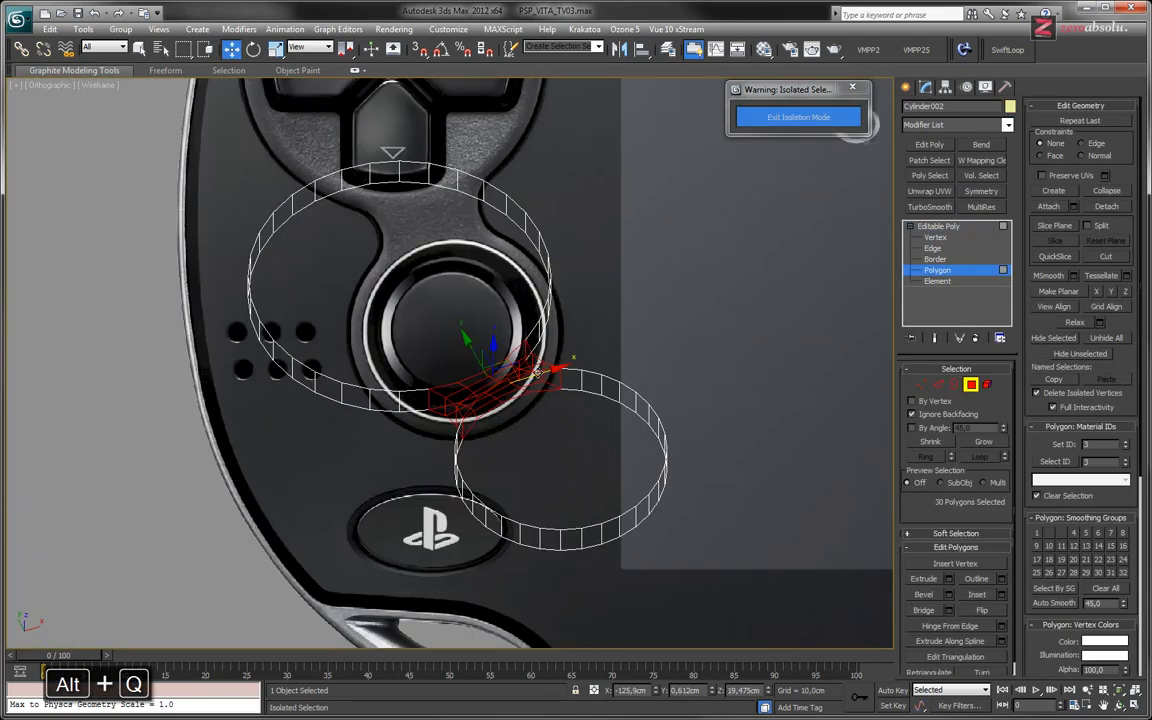
pyautogui.moveTo(499, 397)
pyautogui.mouseDown(button='middle')
pyautogui.moveTo(517, 408)
pyautogui.moveTo(506, 401)
pyautogui.moveTo(530, 293)
pyautogui.moveTo(478, 282)
pyautogui.mouseUp(button='middle')
pyautogui.press('F3')
# Select all underside polygons of the two discs and the connecting bridge, with selected faces shaded.
pyautogui.click(409, 382)
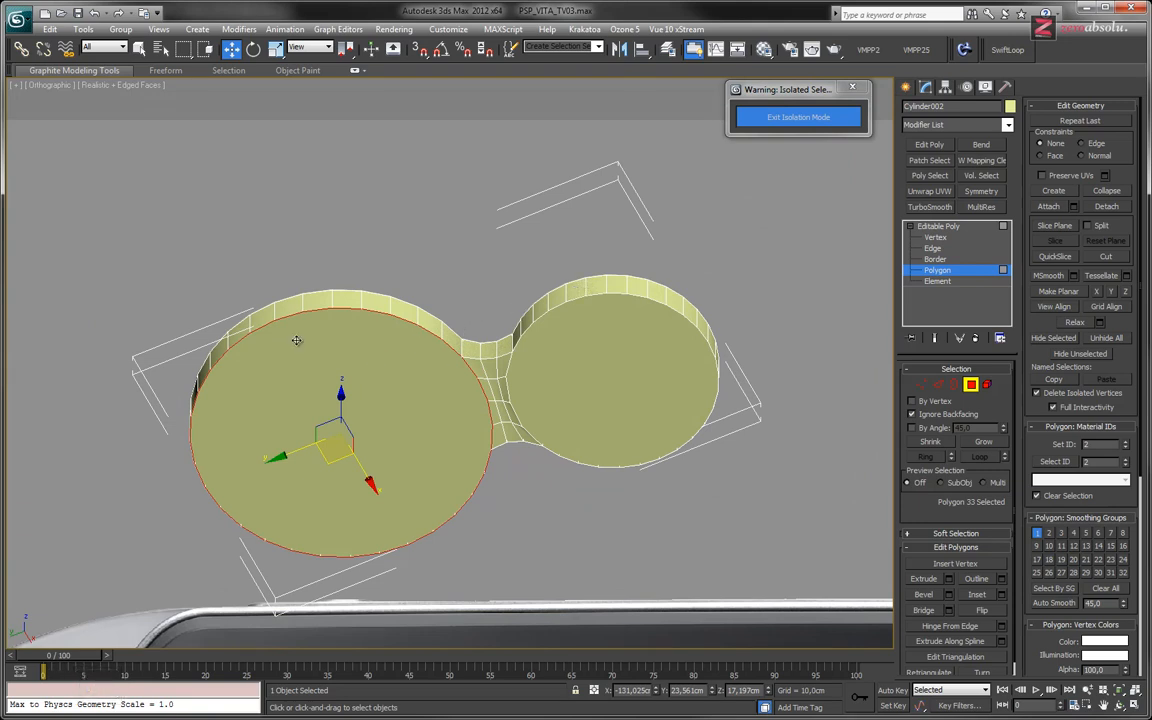
pyautogui.press('F2')
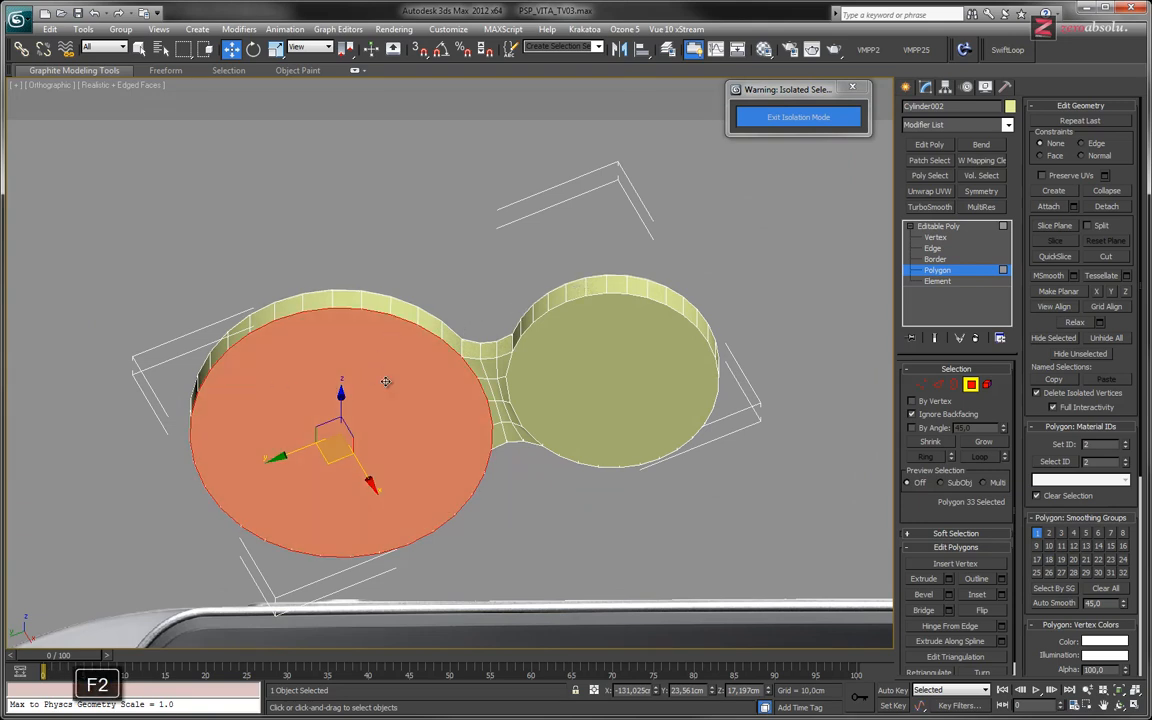
pyautogui.moveTo(545, 389); pyautogui.dragTo(537, 404, button='middle')
pyautogui.keyDown('ctrl'); pyautogui.click(469, 381); pyautogui.keyUp('ctrl')
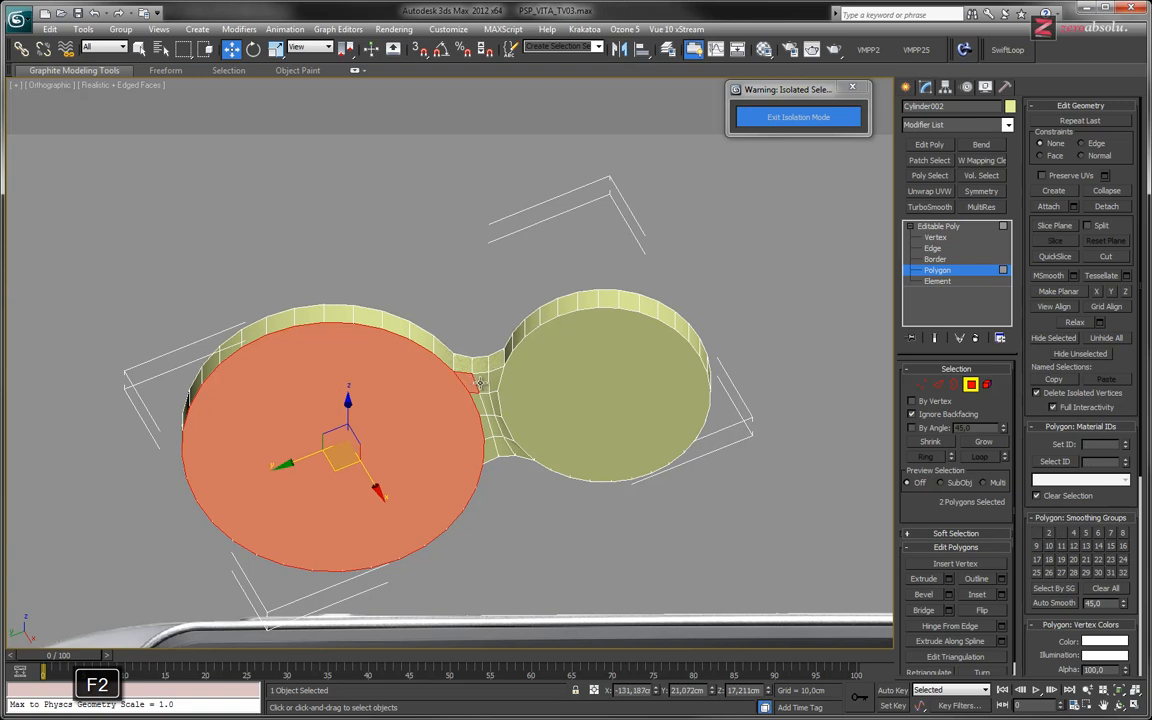
pyautogui.keyDown('ctrl'); pyautogui.click(484, 383); pyautogui.keyUp('ctrl')
pyautogui.keyDown('ctrl'); pyautogui.click(490, 384); pyautogui.keyUp('ctrl')
pyautogui.keyDown('ctrl'); pyautogui.click(480, 406); pyautogui.keyUp('ctrl')
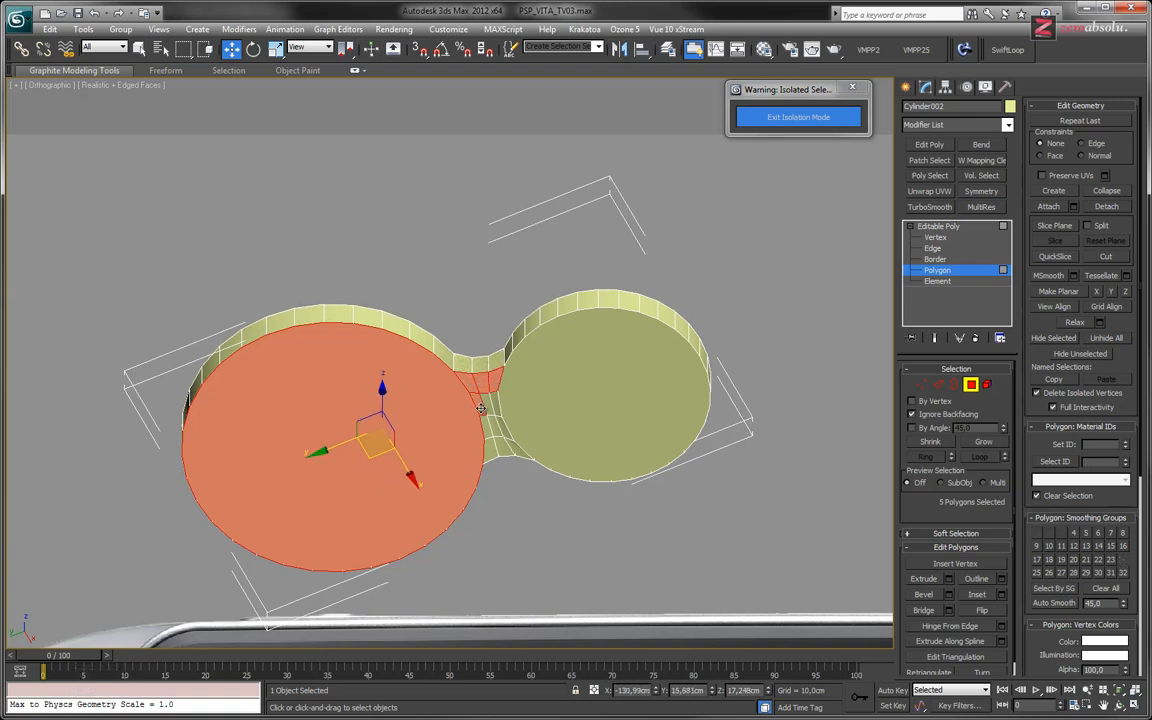
pyautogui.keyDown('ctrl'); pyautogui.click(490, 405); pyautogui.keyUp('ctrl')
pyautogui.keyDown('ctrl'); pyautogui.click(495, 413); pyautogui.keyUp('ctrl')
pyautogui.keyDown('ctrl'); pyautogui.click(498, 420); pyautogui.keyUp('ctrl')
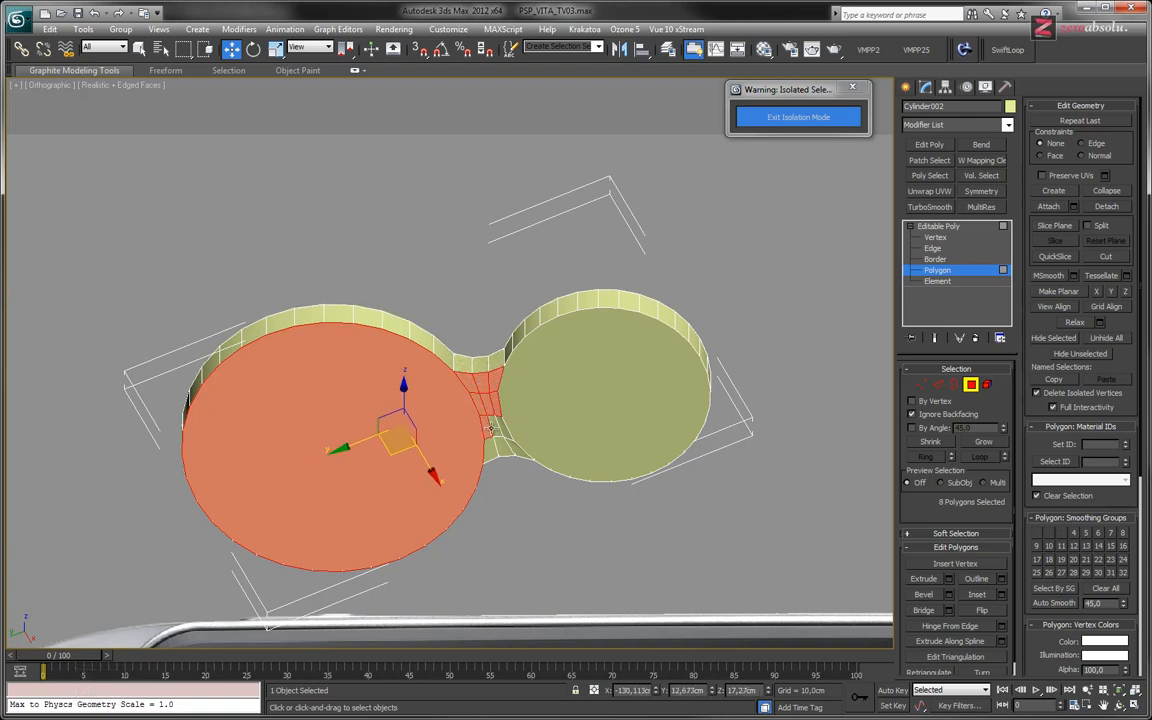
pyautogui.keyDown('ctrl'); pyautogui.click(500, 428); pyautogui.keyUp('ctrl')
pyautogui.keyDown('ctrl'); pyautogui.click(496, 433); pyautogui.keyUp('ctrl')
pyautogui.keyDown('ctrl'); pyautogui.click(493, 452); pyautogui.keyUp('ctrl')
pyautogui.keyDown('ctrl'); pyautogui.click(506, 451); pyautogui.keyUp('ctrl')
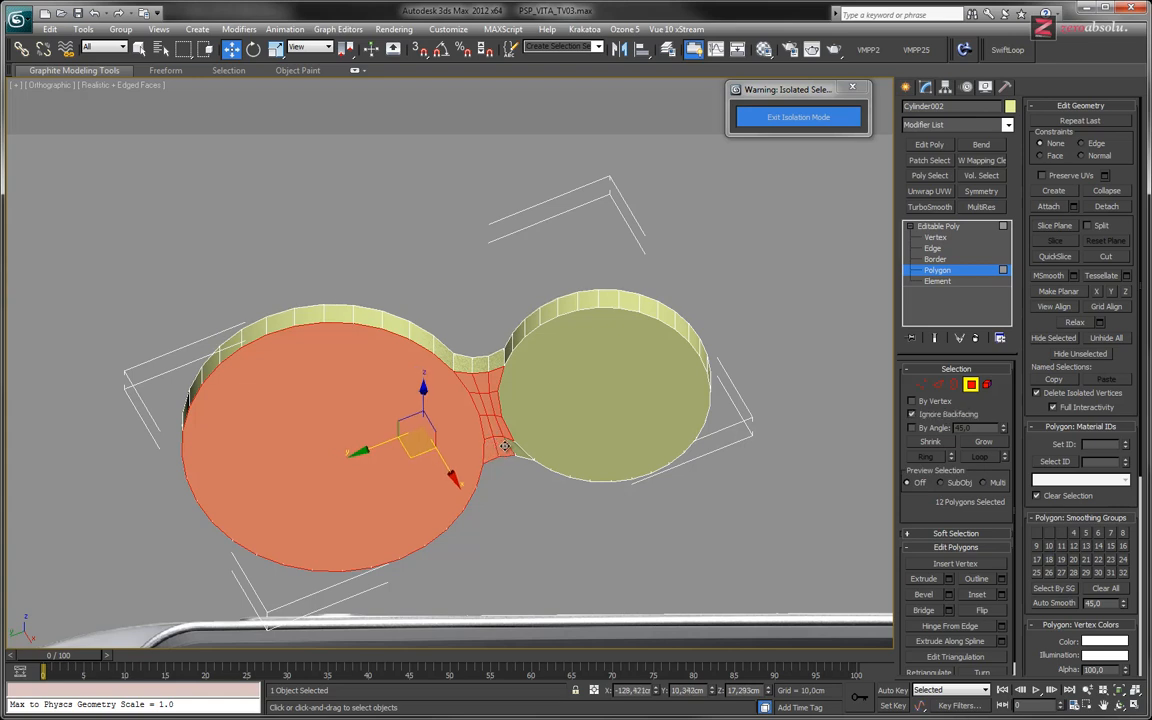
pyautogui.keyDown('ctrl'); pyautogui.click(520, 454); pyautogui.keyUp('ctrl')
pyautogui.keyDown('ctrl'); pyautogui.click(566, 404); pyautogui.keyUp('ctrl')
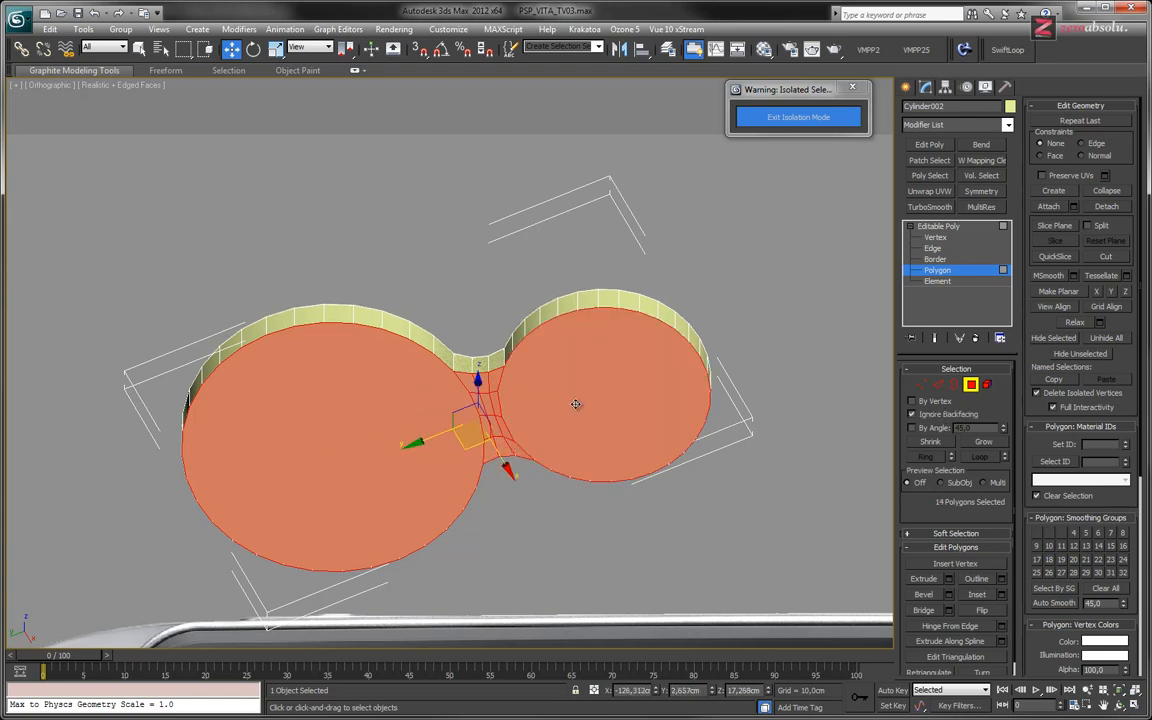
pyautogui.hotkey('ctrl', 'd')
# View the joined discs from the left and switch the object to vertex level.
pyautogui.keyDown('alt'); pyautogui.moveTo(575, 386); pyautogui.dragTo(501, 396, button='middle'); pyautogui.keyUp('alt')
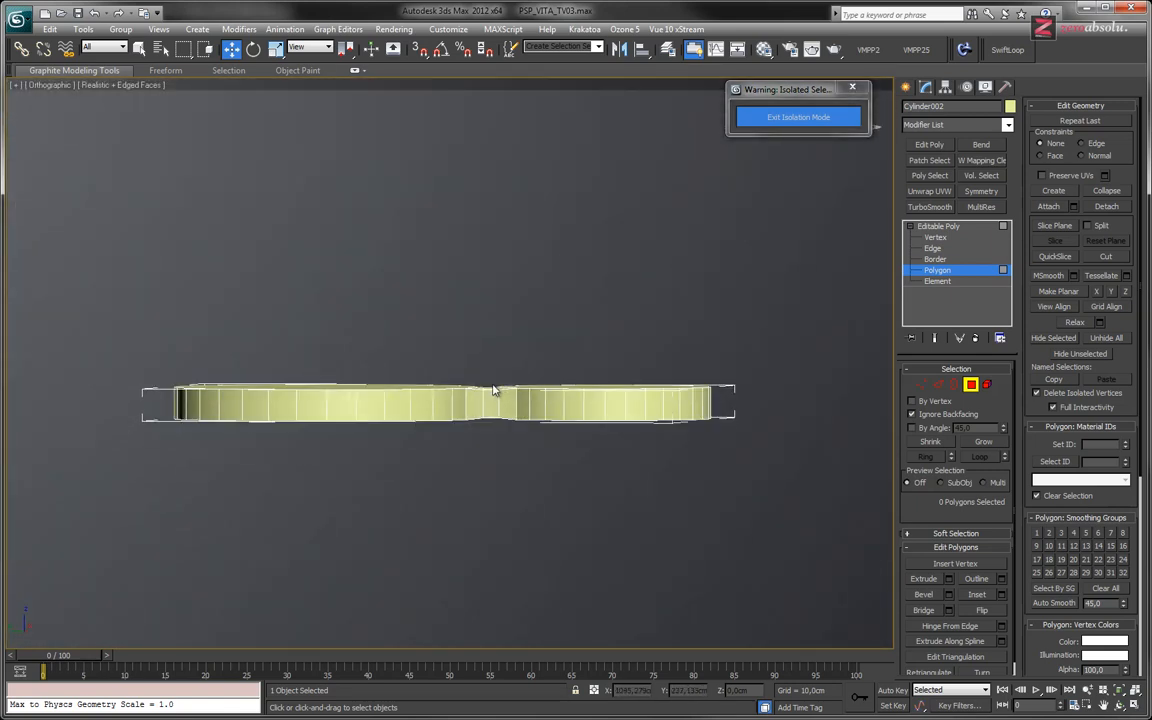
pyautogui.press('f')
pyautogui.moveTo(422, 335); pyautogui.dragTo(465, 367, button='middle')
pyautogui.press('l')
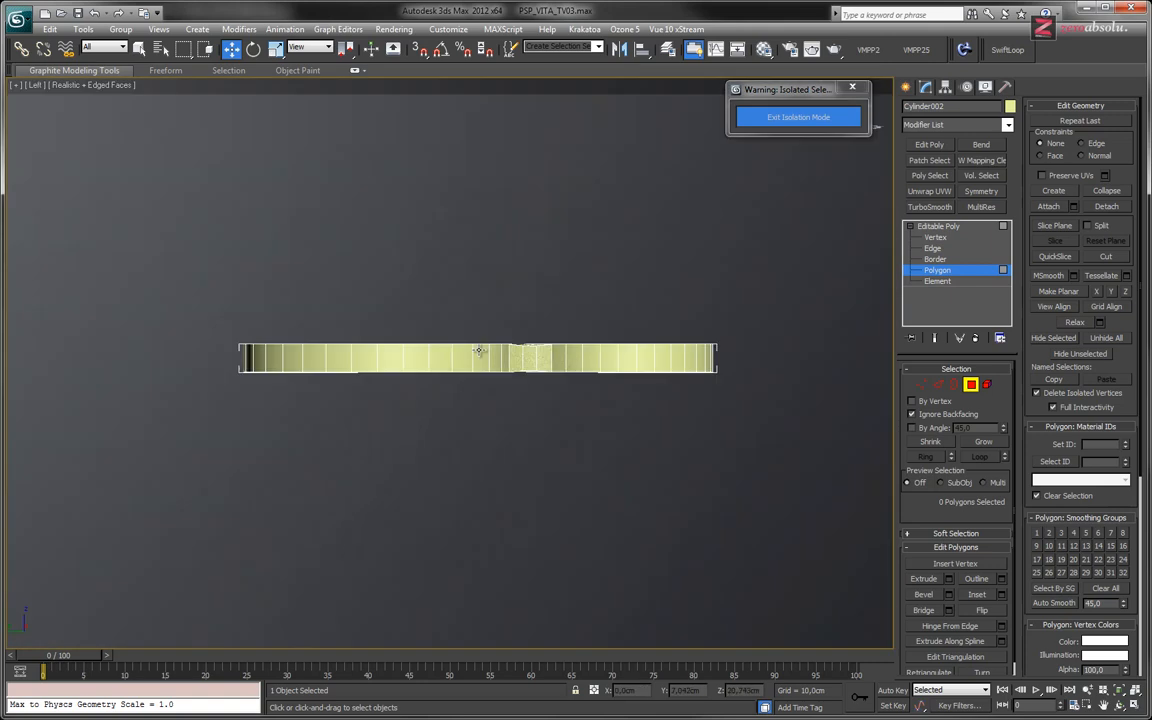
pyautogui.scroll(6, 478, 350)
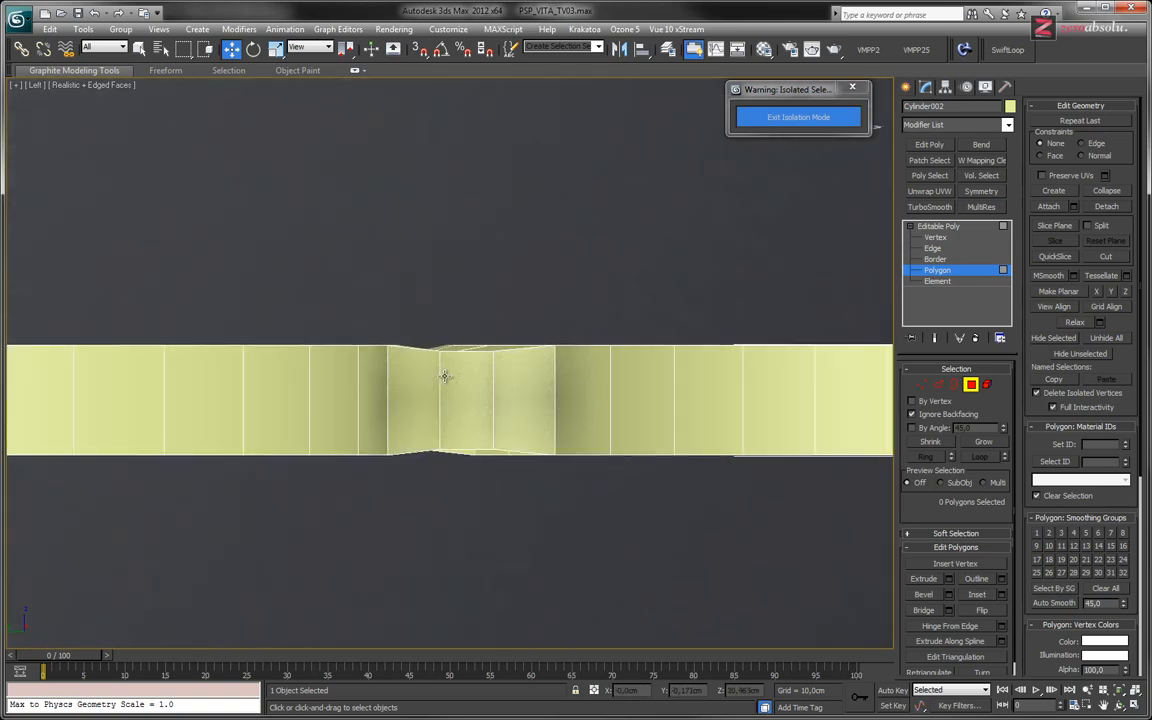
pyautogui.click(938, 226)
pyautogui.click(941, 239)
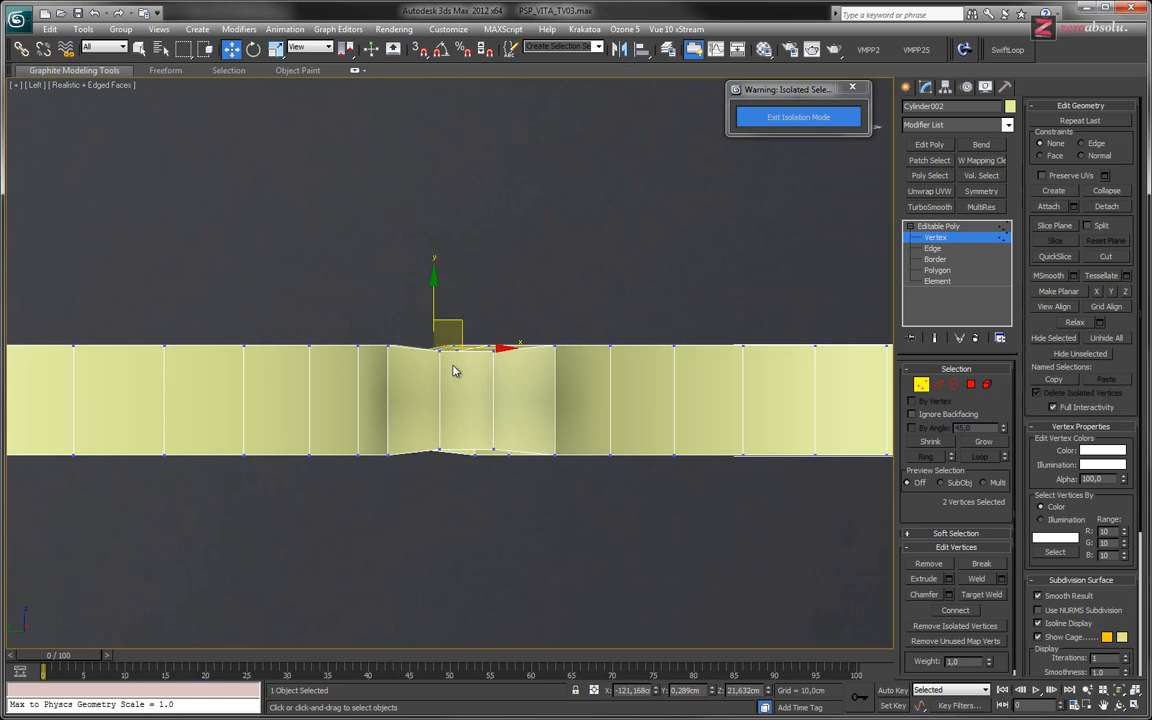
# Display the bridge between the discs close up in wireframe in the left view.
pyautogui.moveTo(439, 345); pyautogui.dragTo(507, 383, button='middle')
pyautogui.press('l')
pyautogui.scroll(12, 507, 383)
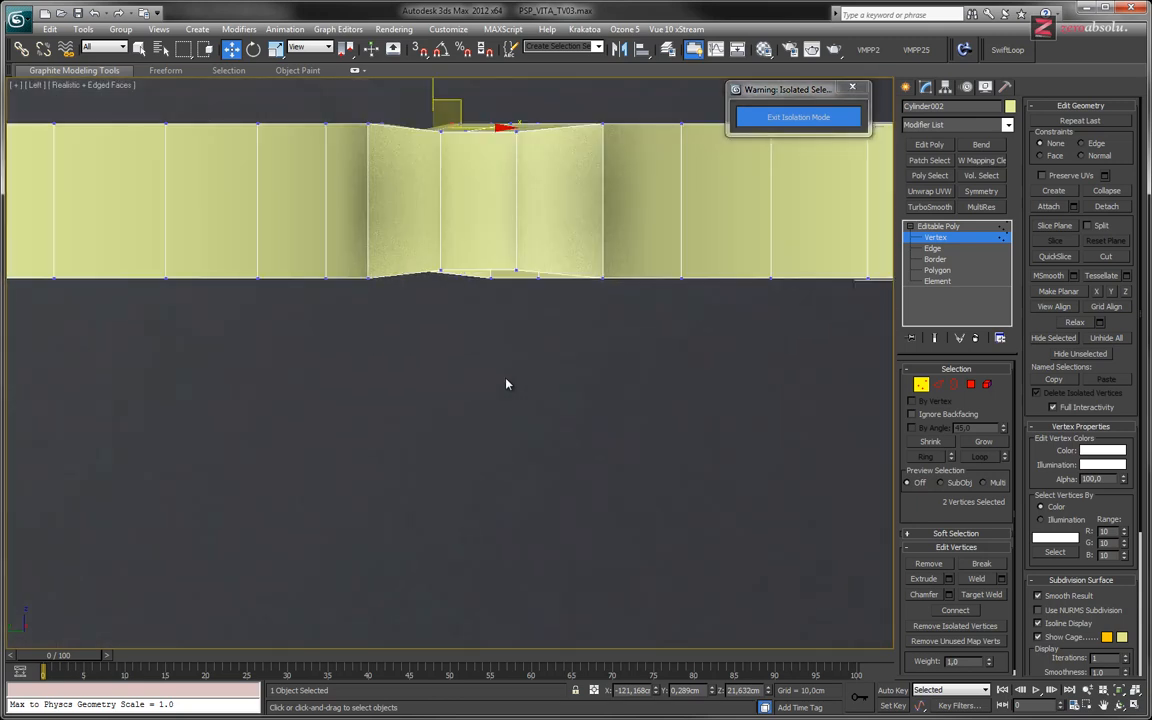
pyautogui.moveTo(519, 297); pyautogui.dragTo(517, 485, button='middle')
pyautogui.press('F3')
pyautogui.moveTo(496, 401); pyautogui.dragTo(522, 413, button='middle')
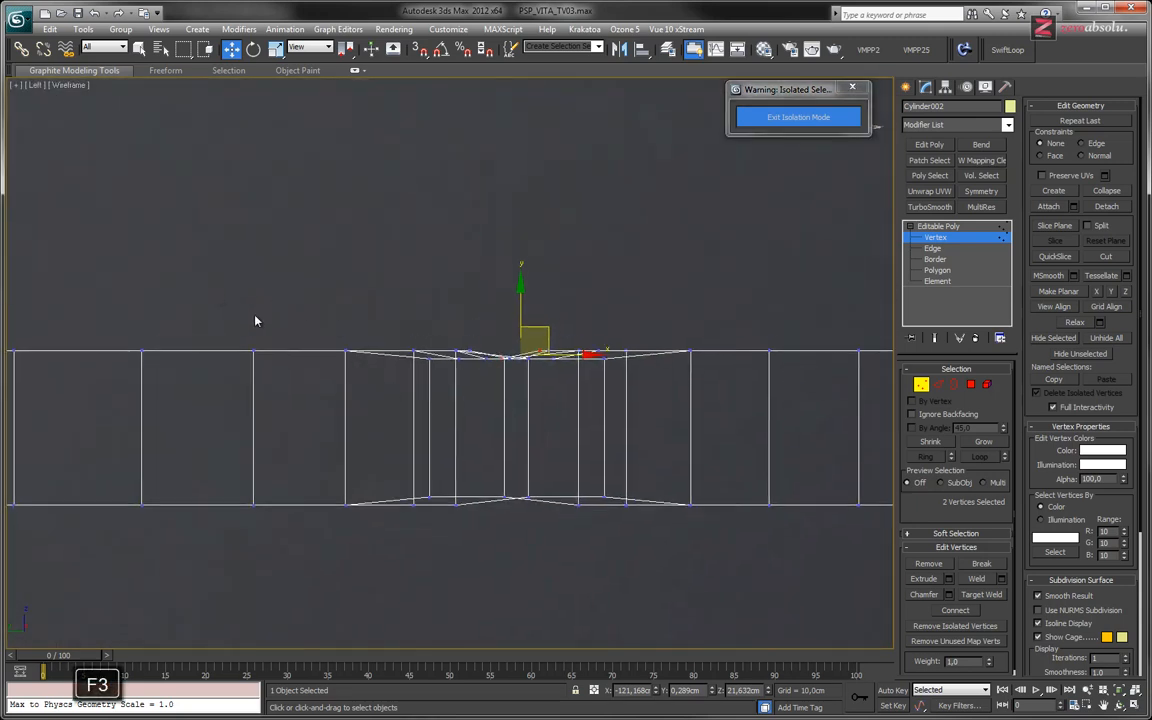
# Try to make the bridge's upper vertices planar along Y, and undo it.
pyautogui.moveTo(270, 389); pyautogui.dragTo(268, 387)
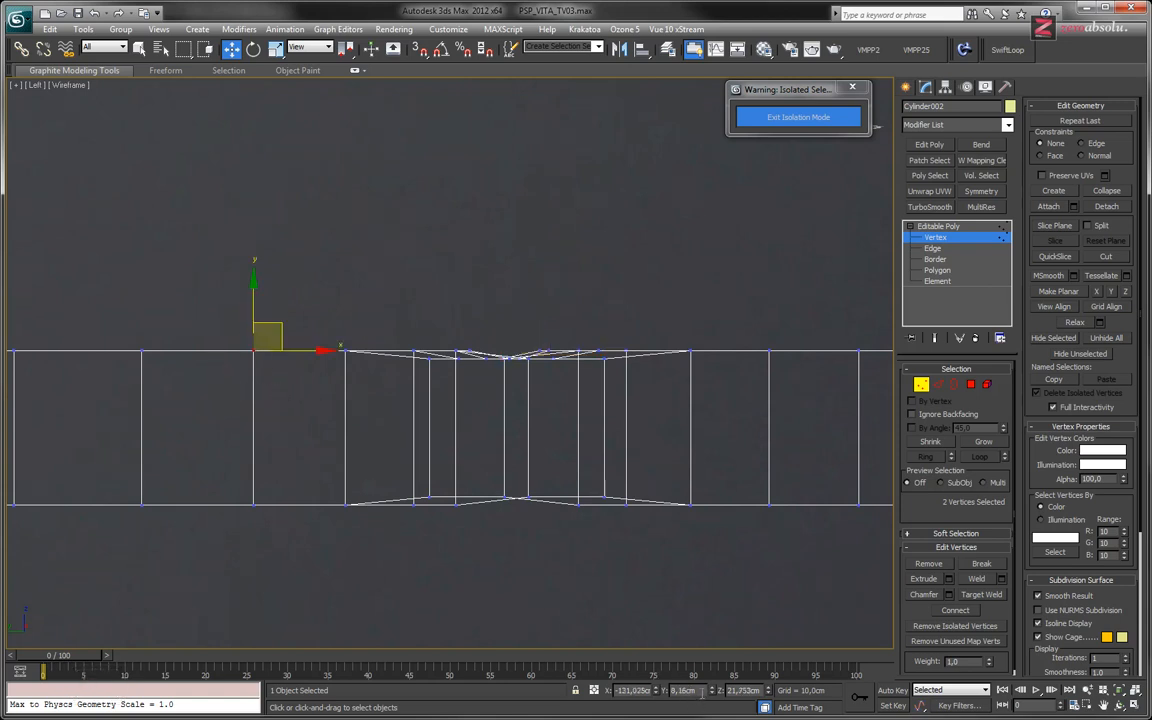
pyautogui.moveTo(262, 286)
pyautogui.mouseDown()
pyautogui.moveTo(262, 214)
pyautogui.moveTo(270, 281)
pyautogui.mouseUp()
pyautogui.hotkey('ctrl', 'z')
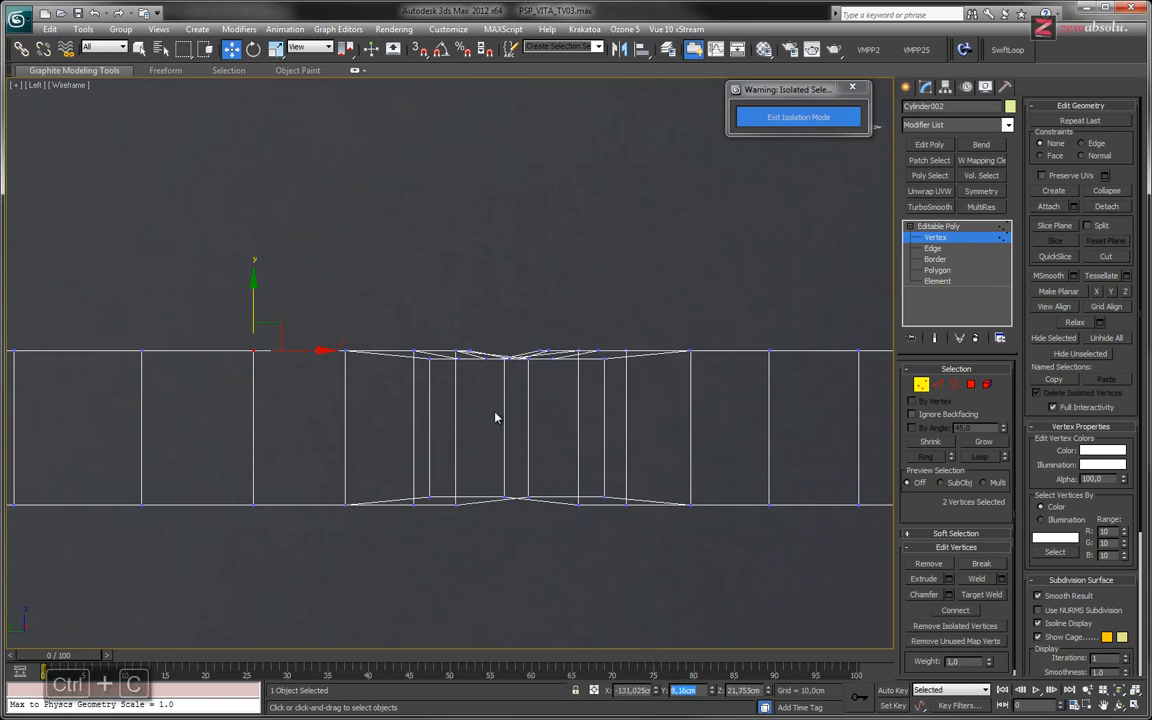
pyautogui.hotkey('ctrl', 'c')
pyautogui.moveTo(315, 316); pyautogui.dragTo(715, 429)
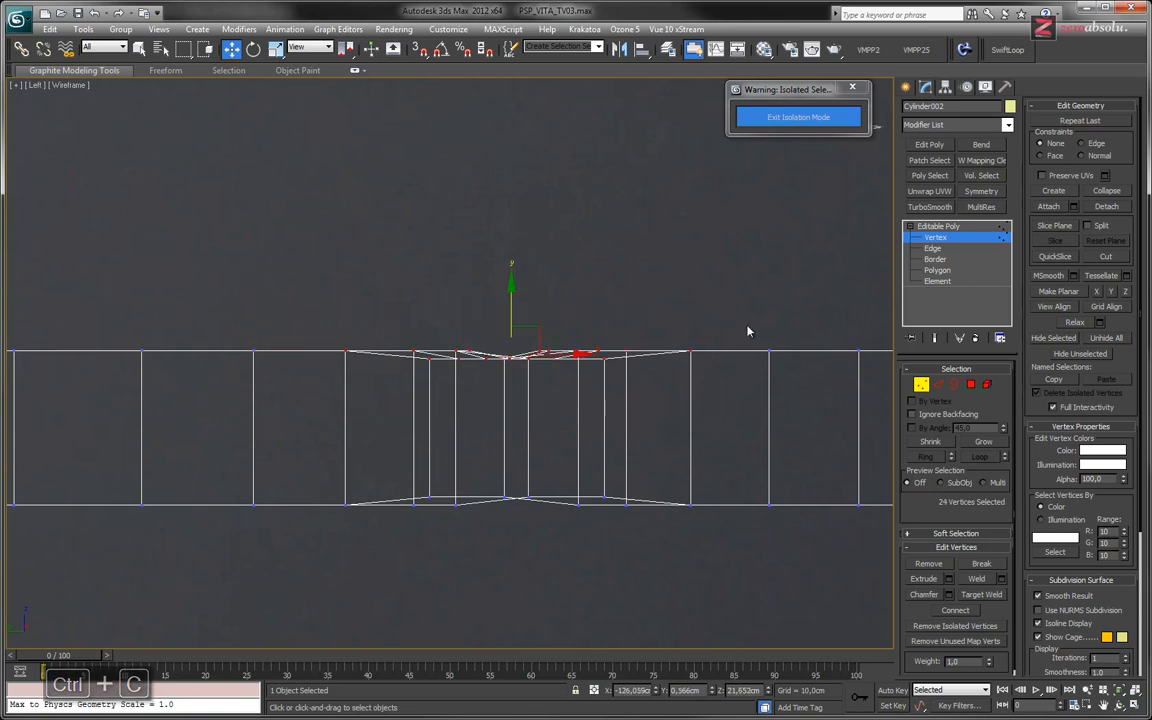
pyautogui.click(1111, 293)
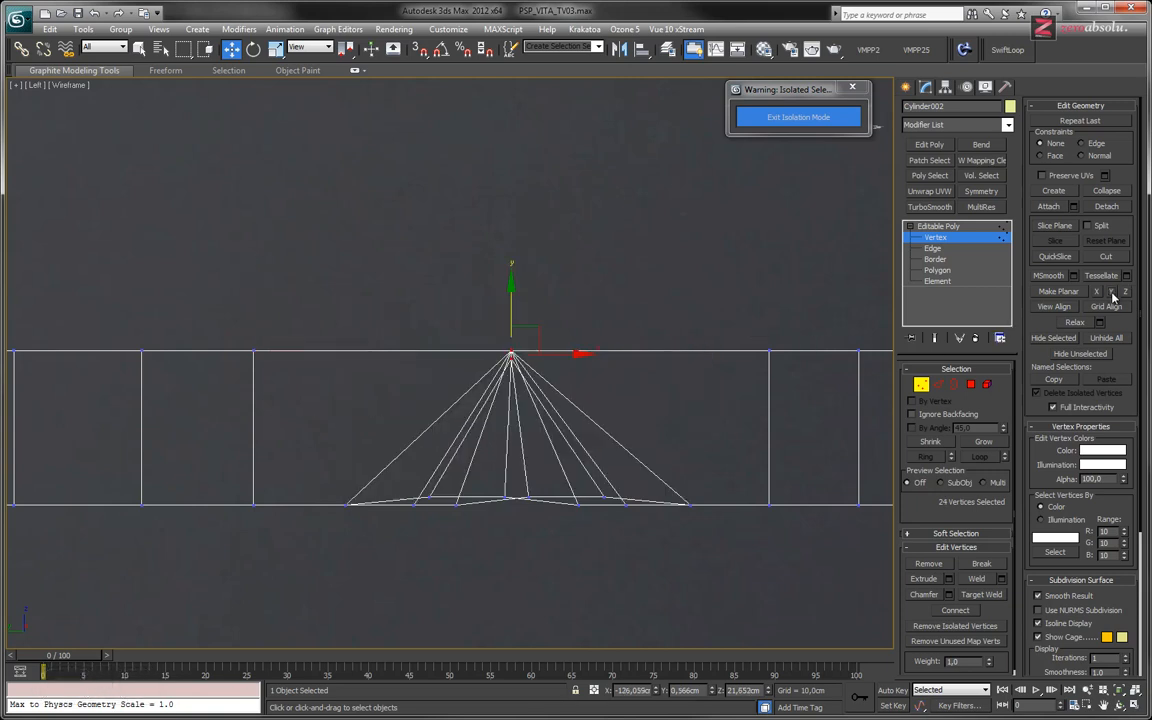
pyautogui.hotkey('ctrl', 'z')
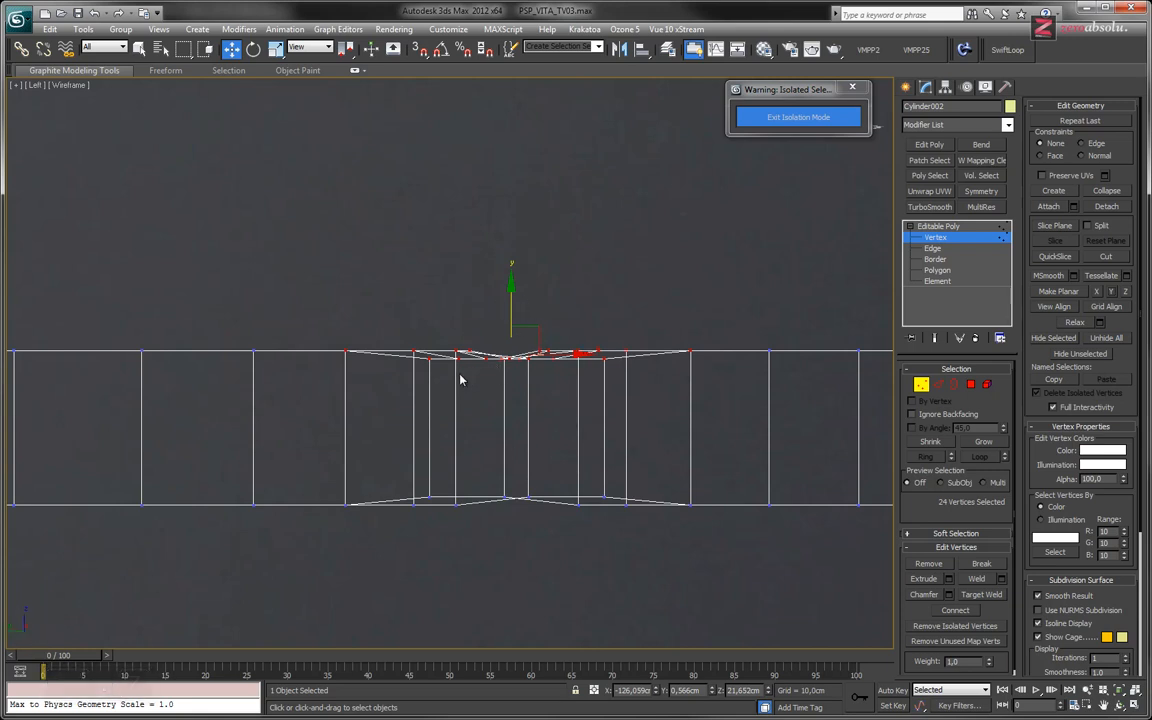
# Try moving an upper rim vertex beside the bridge vertically to test its Z coordinate, and undo the moves.
pyautogui.moveTo(510, 305); pyautogui.dragTo(483, 310)
pyautogui.moveTo(211, 332); pyautogui.dragTo(283, 386)
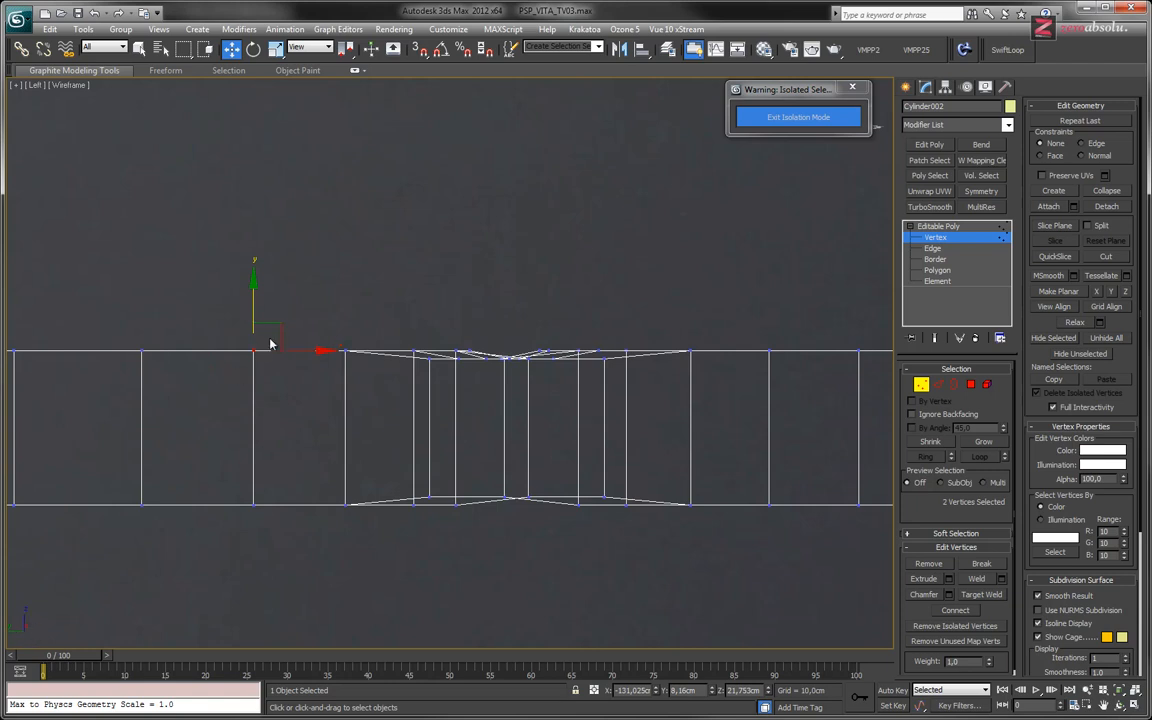
pyautogui.click(267, 376)
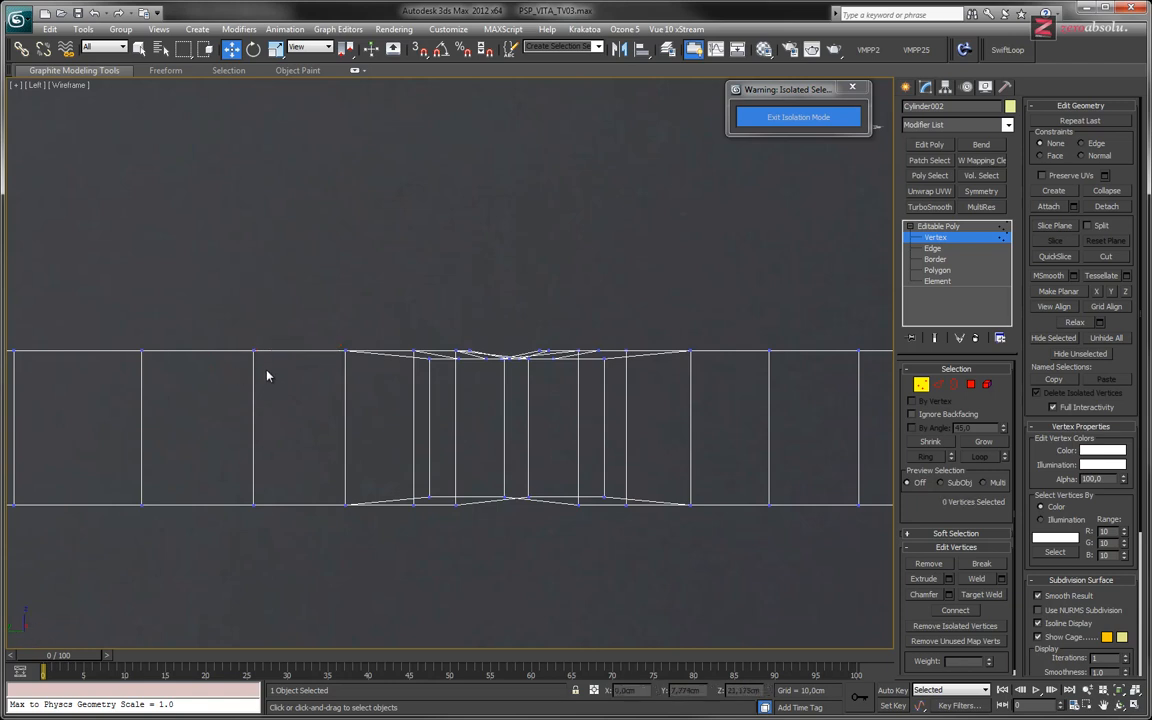
pyautogui.click(254, 350)
pyautogui.moveTo(253, 304); pyautogui.dragTo(250, 354)
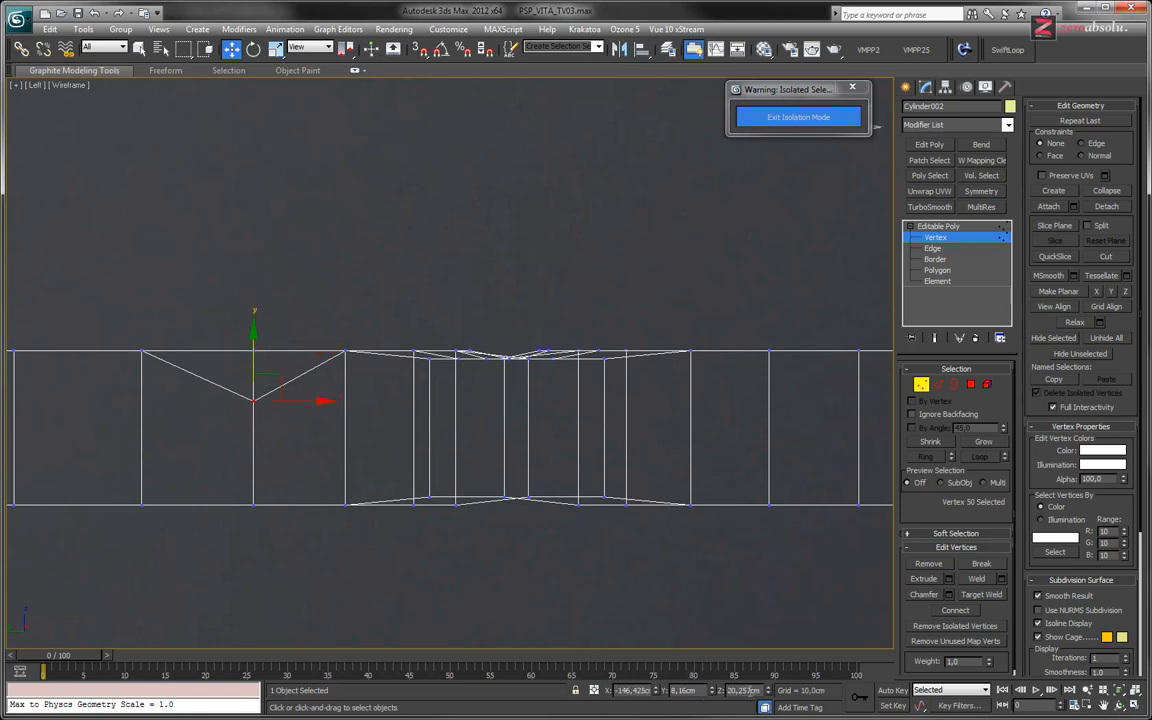
pyautogui.doubleClick(745, 690)
pyautogui.moveTo(250, 344); pyautogui.dragTo(255, 293)
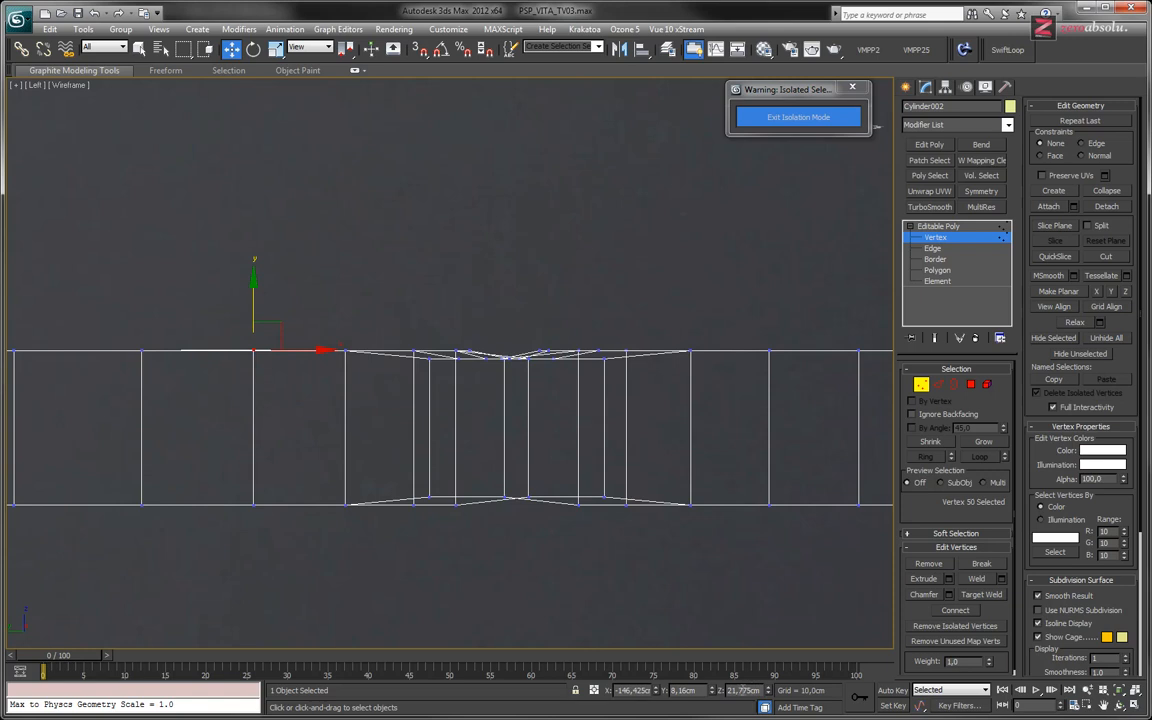
pyautogui.moveTo(762, 691); pyautogui.dragTo(697, 698)
pyautogui.hotkey('ctrl', 'z')
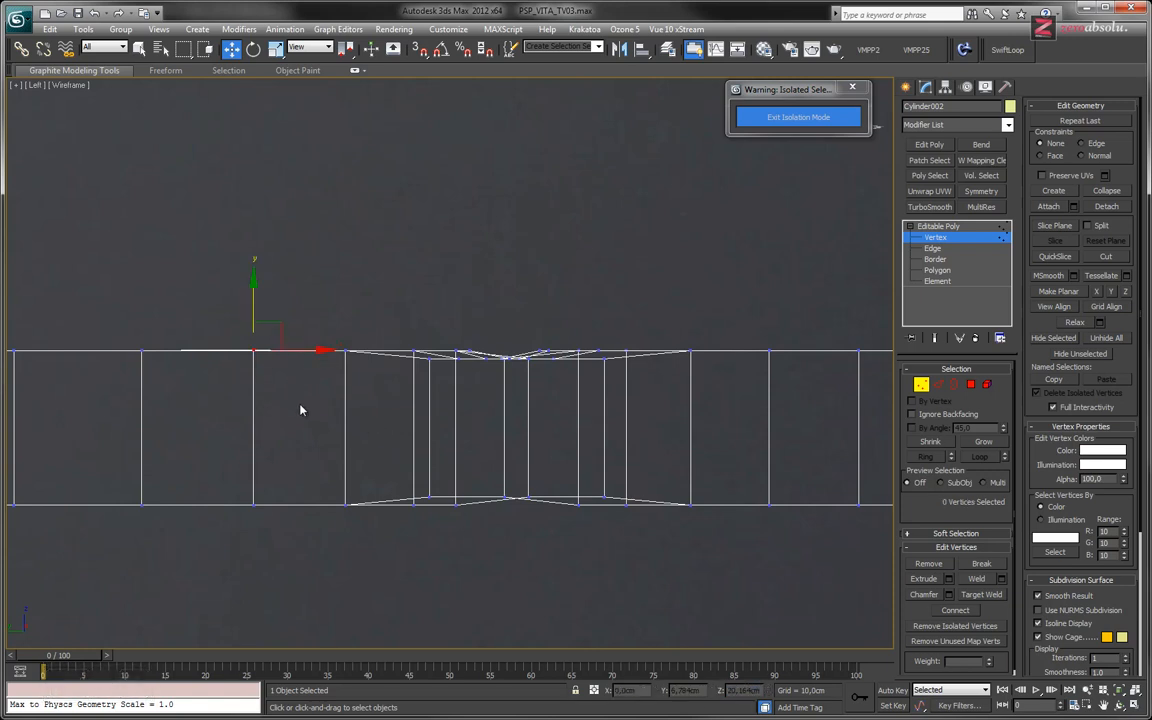
pyautogui.hotkey('ctrl', 'z')
pyautogui.hotkey('ctrl', 'z')
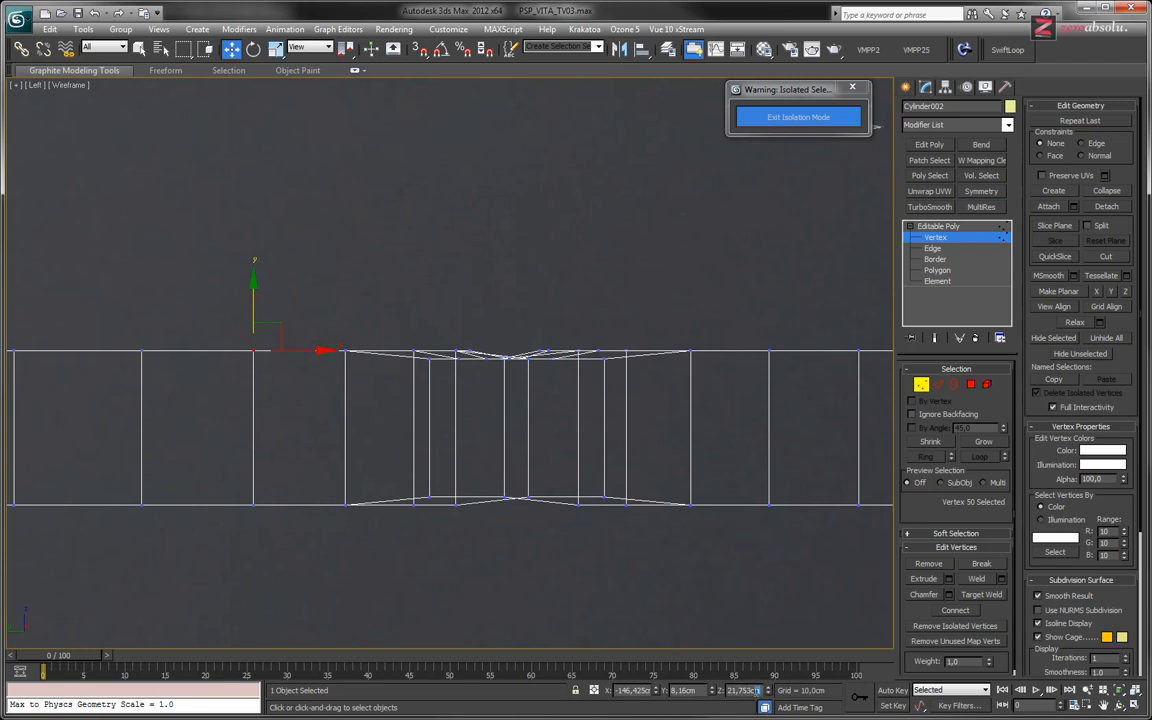
# Make the bridge's upper vertices planar in Z and set their Z to the neighbouring rim vertex's height, 21,753 cm.
pyautogui.moveTo(757, 690); pyautogui.dragTo(720, 673)
pyautogui.hotkey('ctrl', 'c')
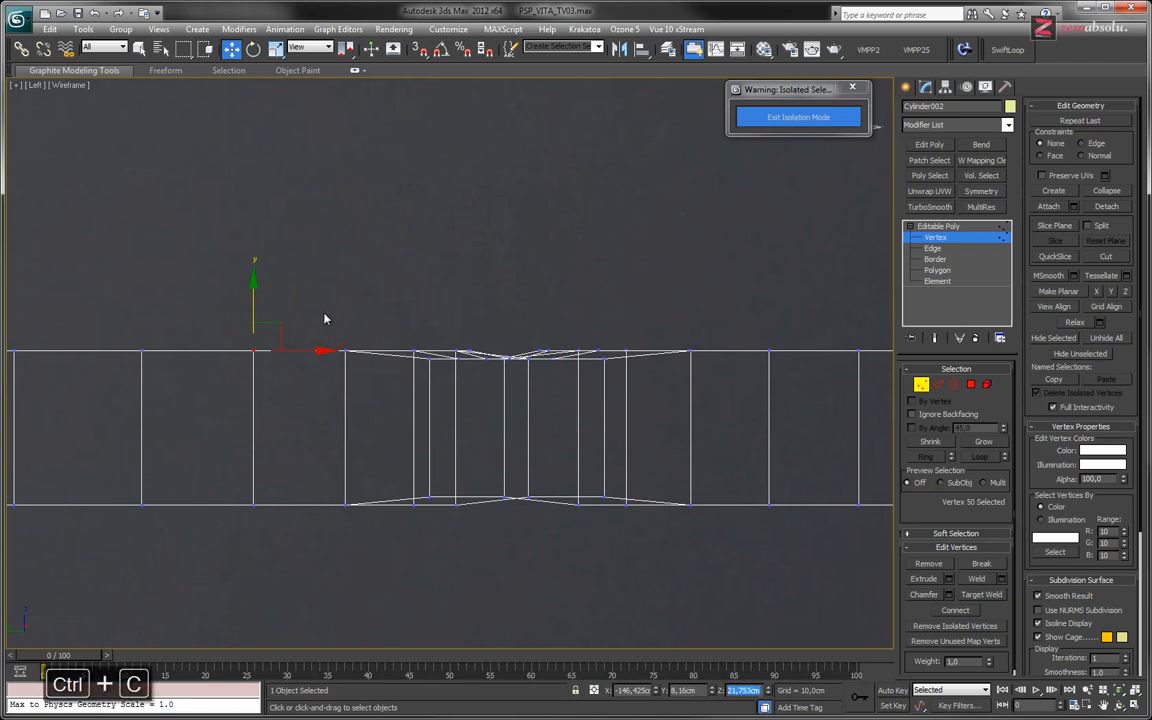
pyautogui.moveTo(324, 319); pyautogui.dragTo(714, 391)
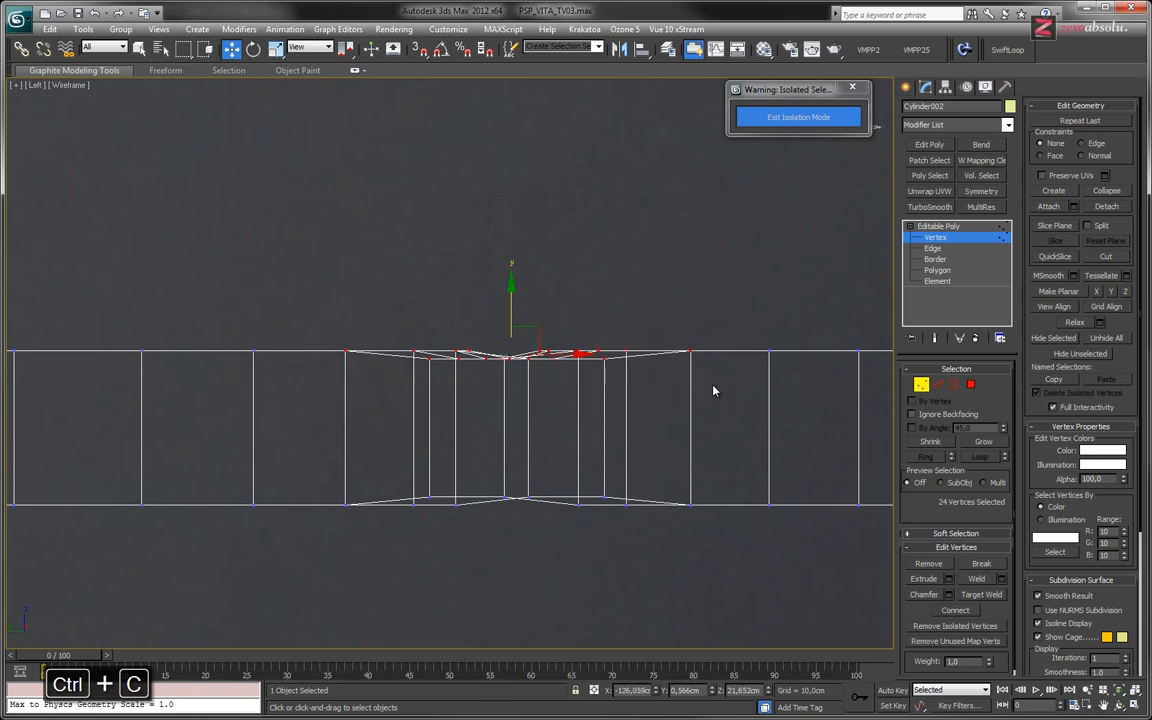
pyautogui.click(1126, 292)
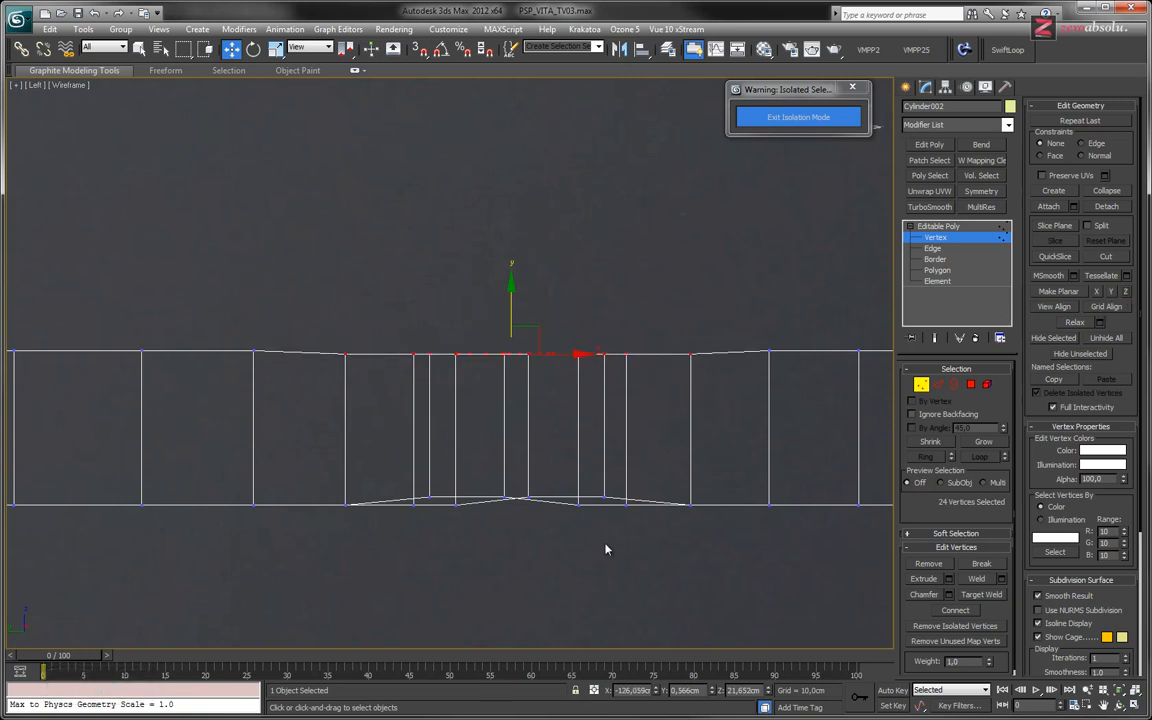
pyautogui.moveTo(765, 690); pyautogui.dragTo(741, 691)
pyautogui.hotkey('ctrl', 'v')
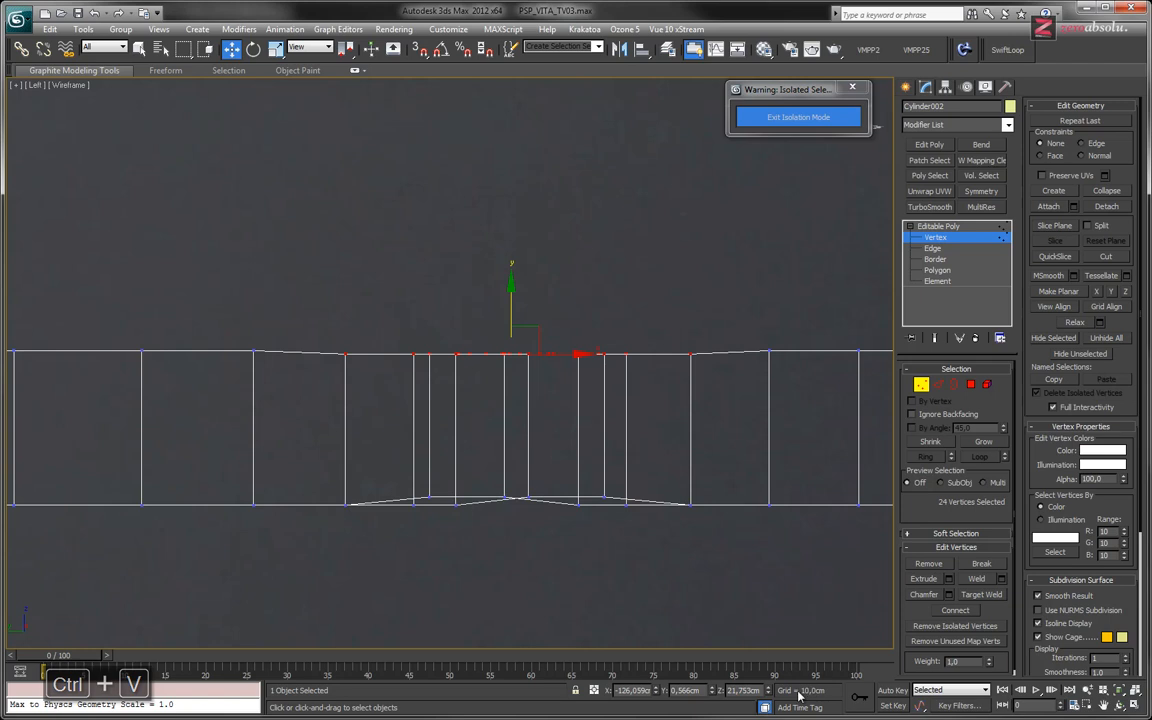
pyautogui.press('Return')
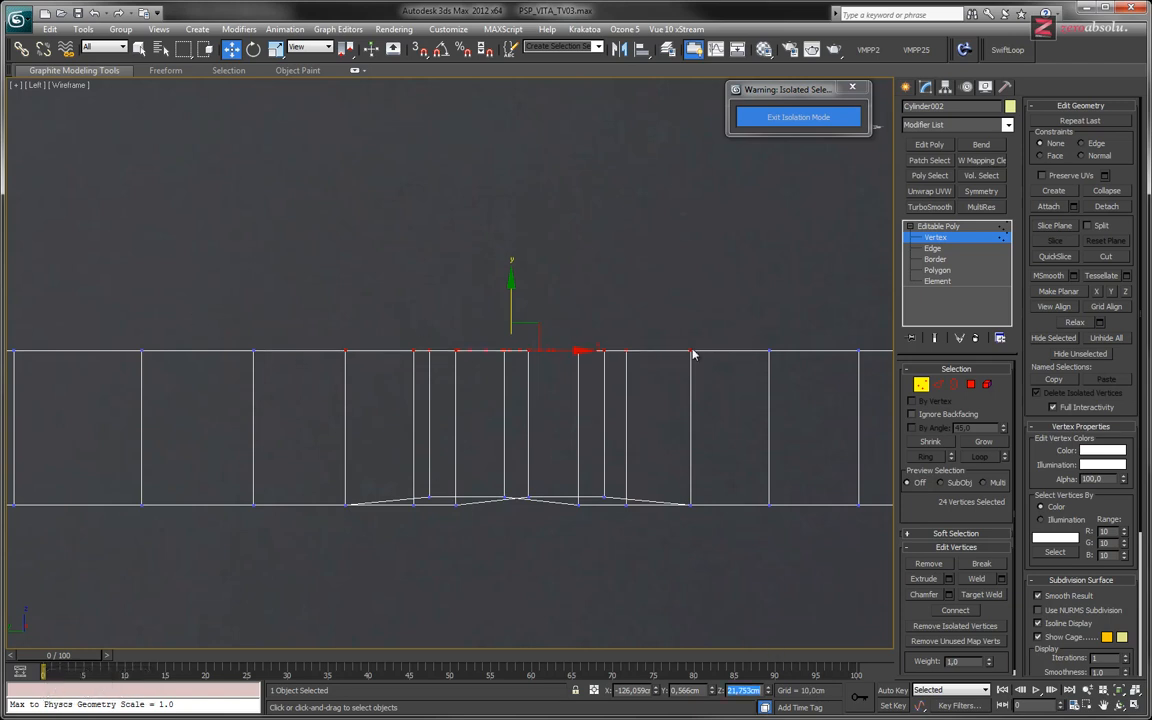
# Make the bridge's lower vertices planar in Z and set their Z to the neighbouring rim vertex's height, 17,197 cm.
pyautogui.moveTo(238, 488); pyautogui.dragTo(281, 529)
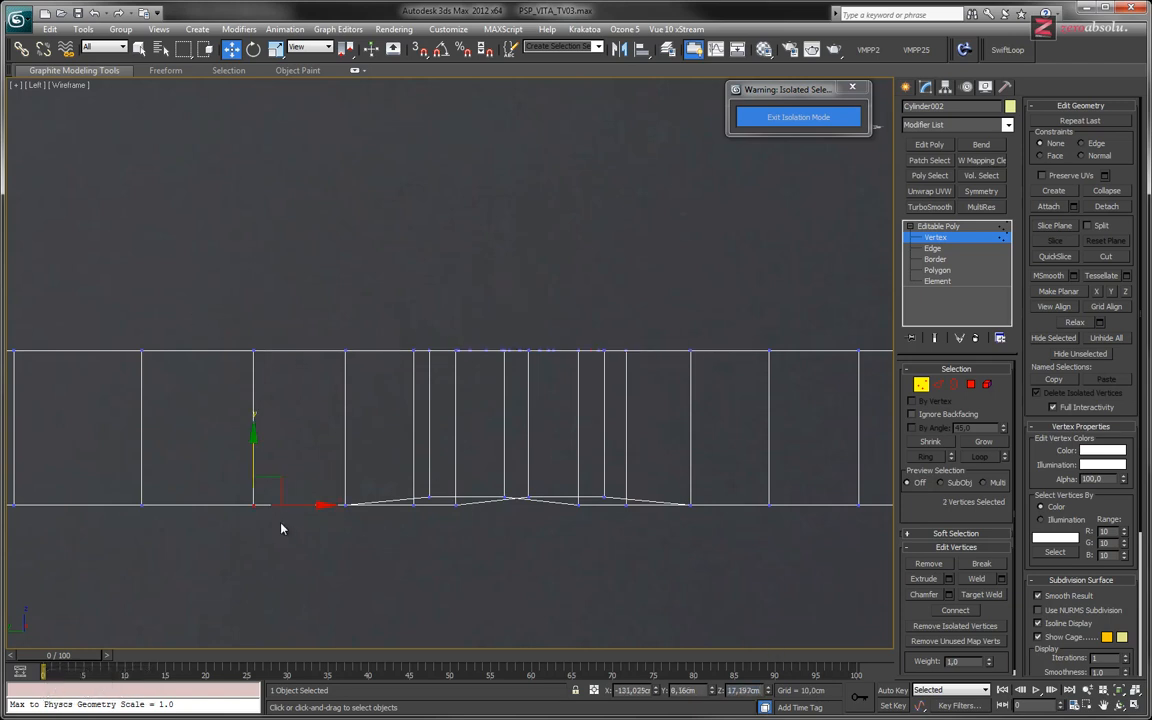
pyautogui.hotkey('ctrl', 'c')
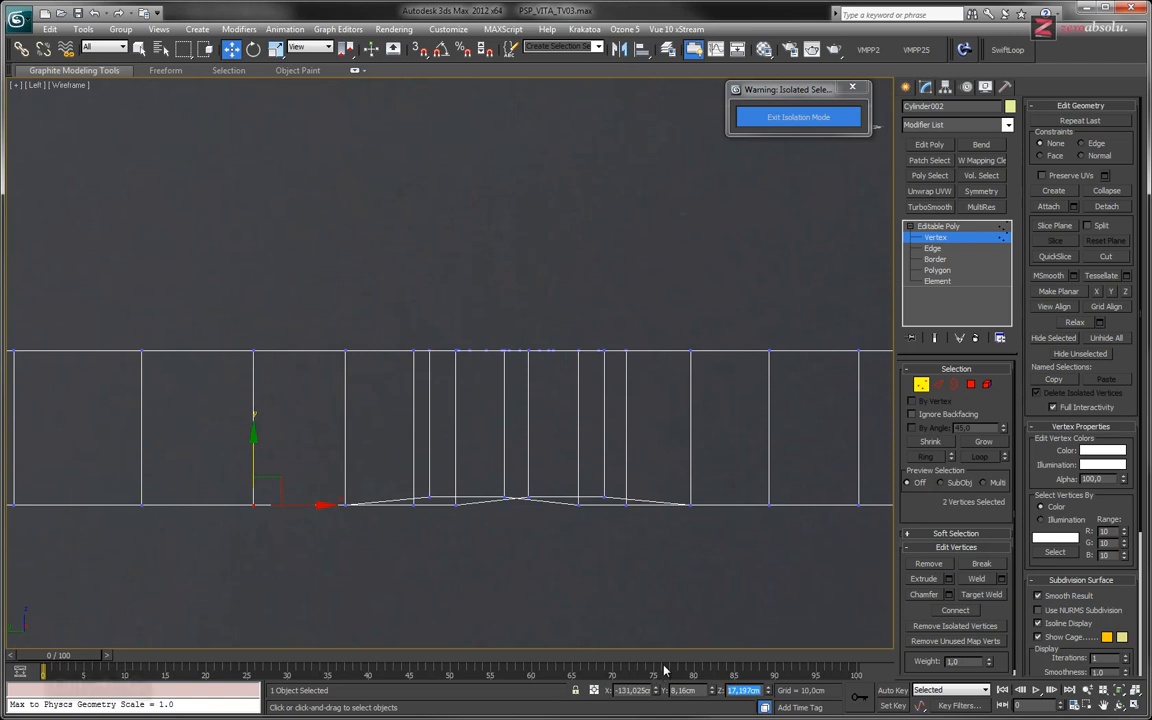
pyautogui.click(517, 497)
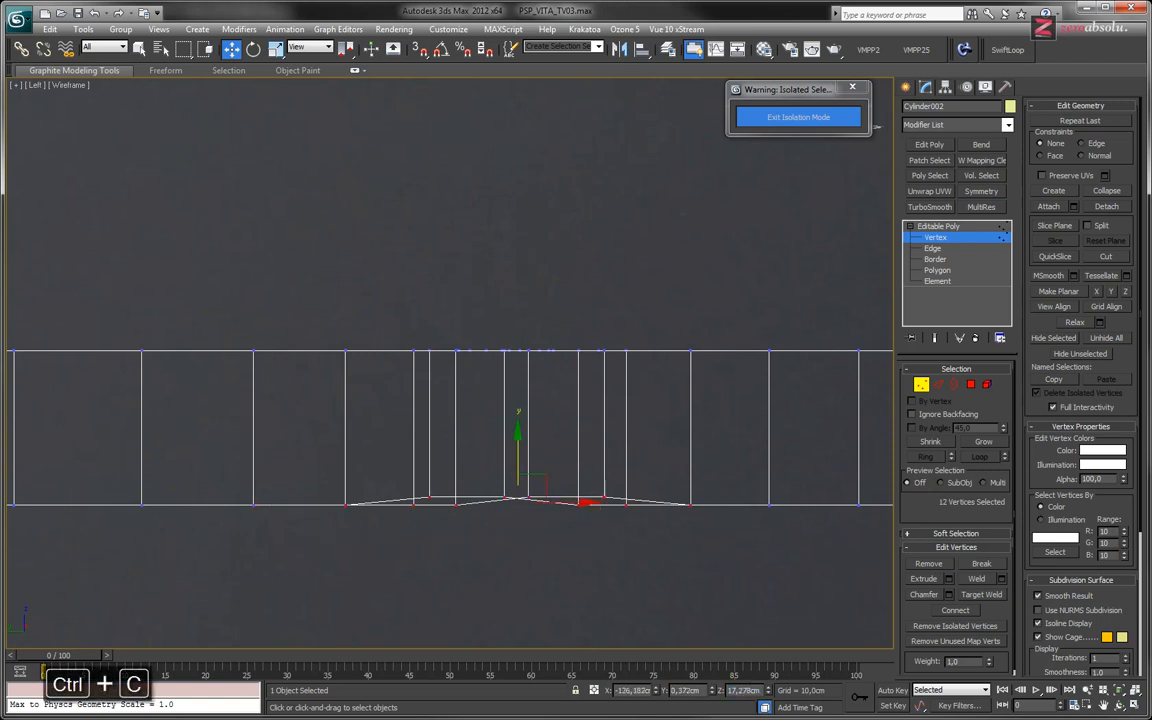
pyautogui.click(1128, 294)
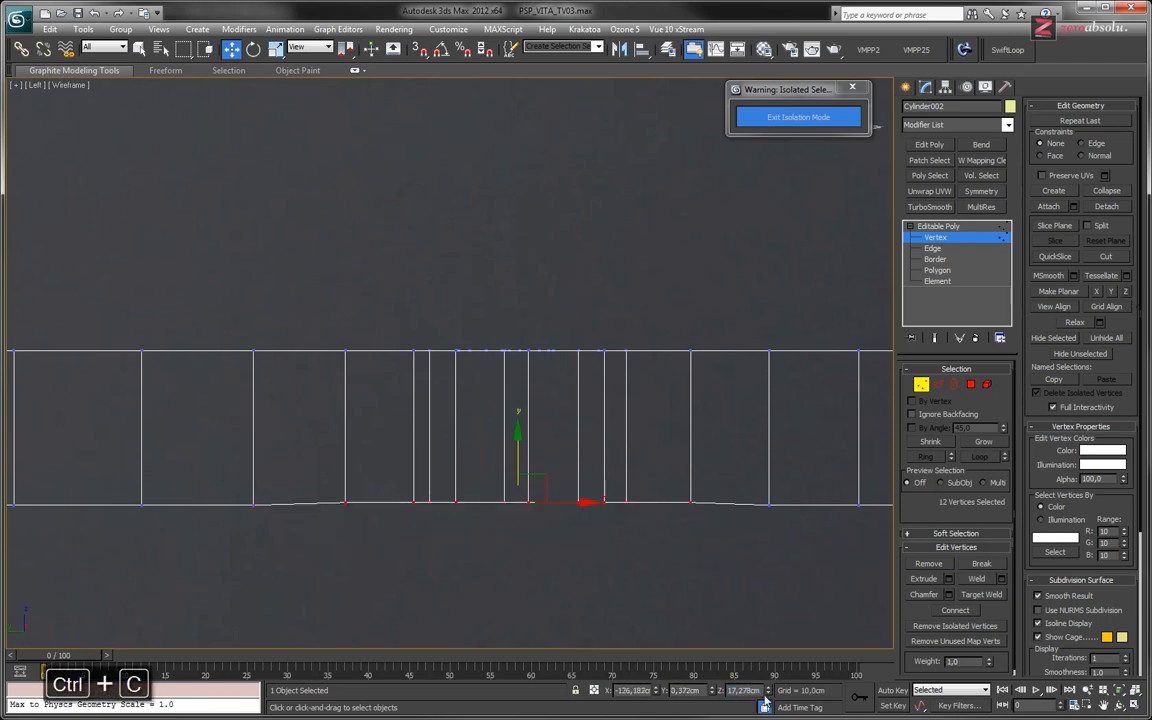
pyautogui.moveTo(761, 691); pyautogui.dragTo(714, 690)
pyautogui.hotkey('ctrl', 'v')
pyautogui.press('Return')
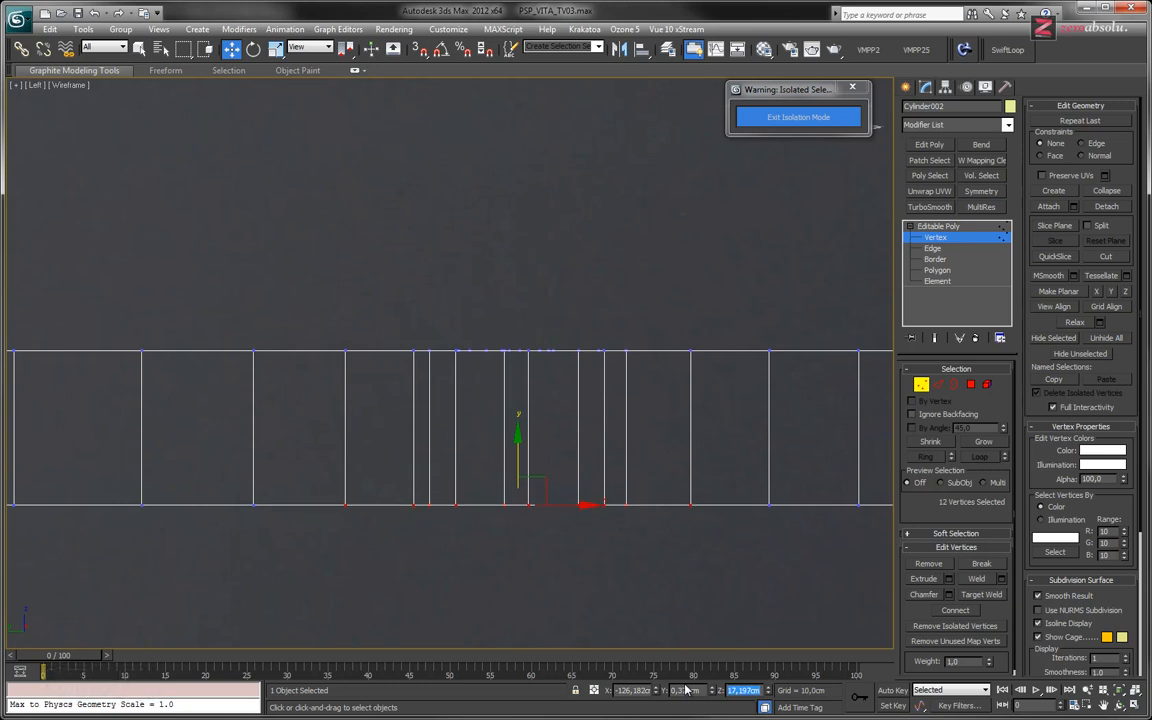
# Check the whole upper and lower vertex rows for flatness, and inspect the shaded object at an angle from above.
pyautogui.scroll(-5, 507, 424)
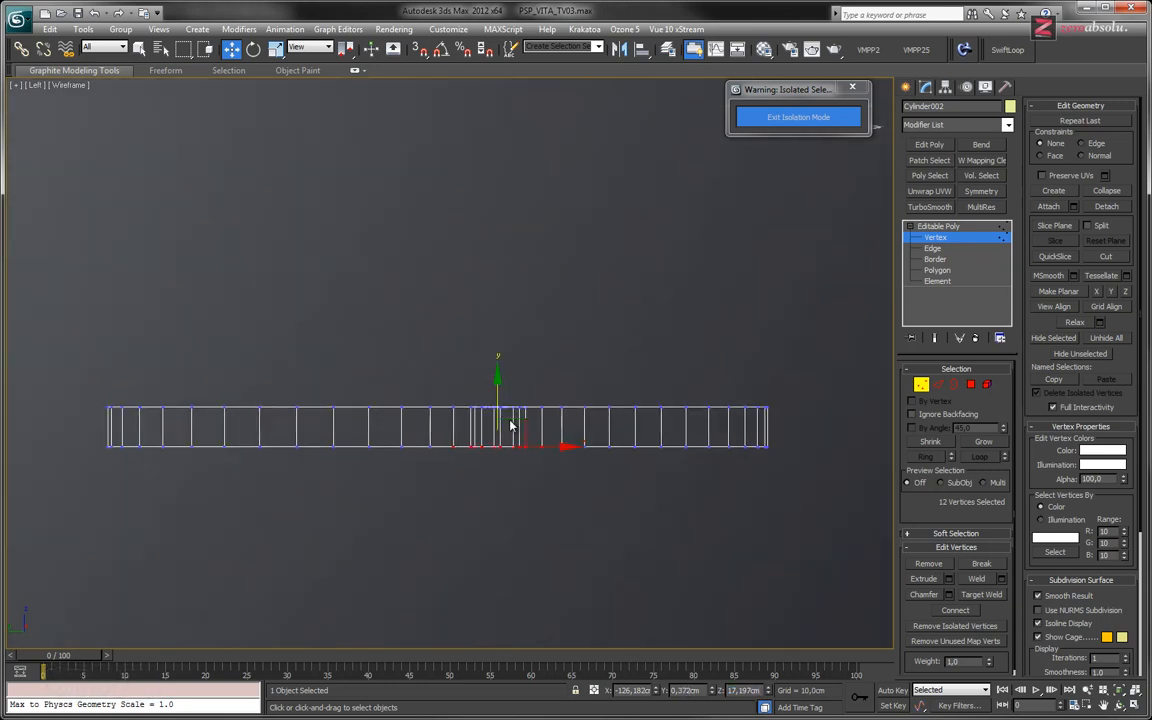
pyautogui.moveTo(412, 428); pyautogui.dragTo(420, 433, button='middle')
pyautogui.moveTo(727, 438); pyautogui.dragTo(838, 442)
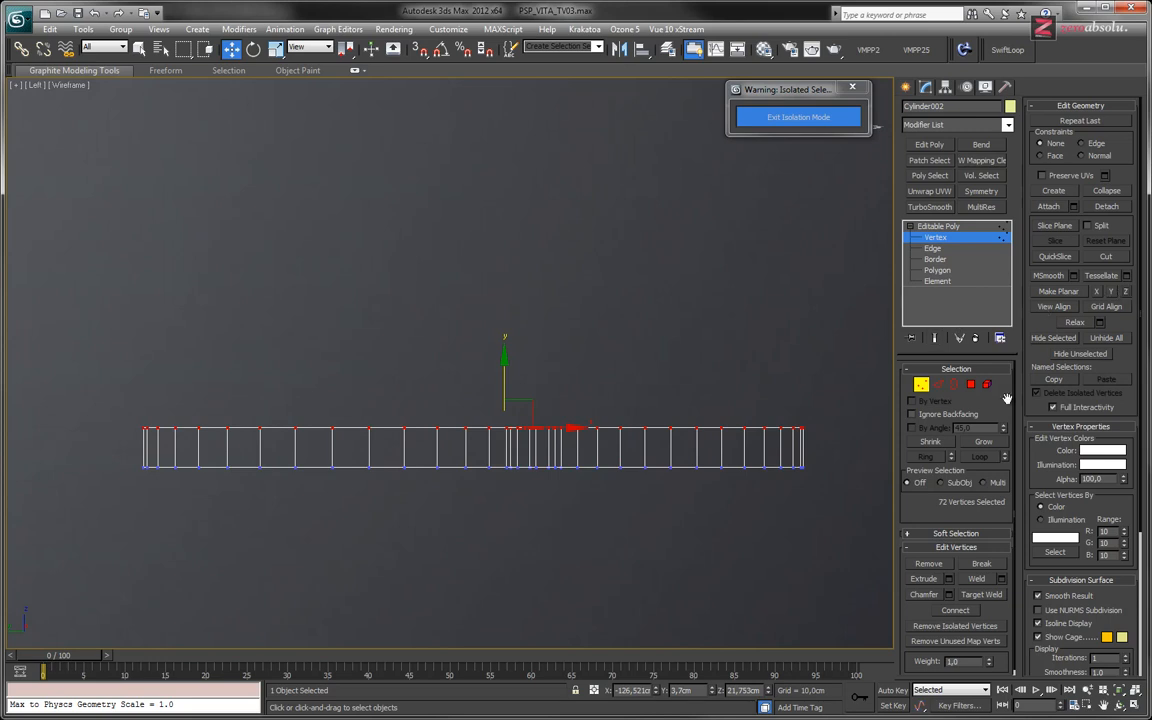
pyautogui.moveTo(263, 522); pyautogui.dragTo(135, 520)
pyautogui.keyDown('alt'); pyautogui.moveTo(568, 404); pyautogui.dragTo(464, 411, button='middle'); pyautogui.keyUp('alt')
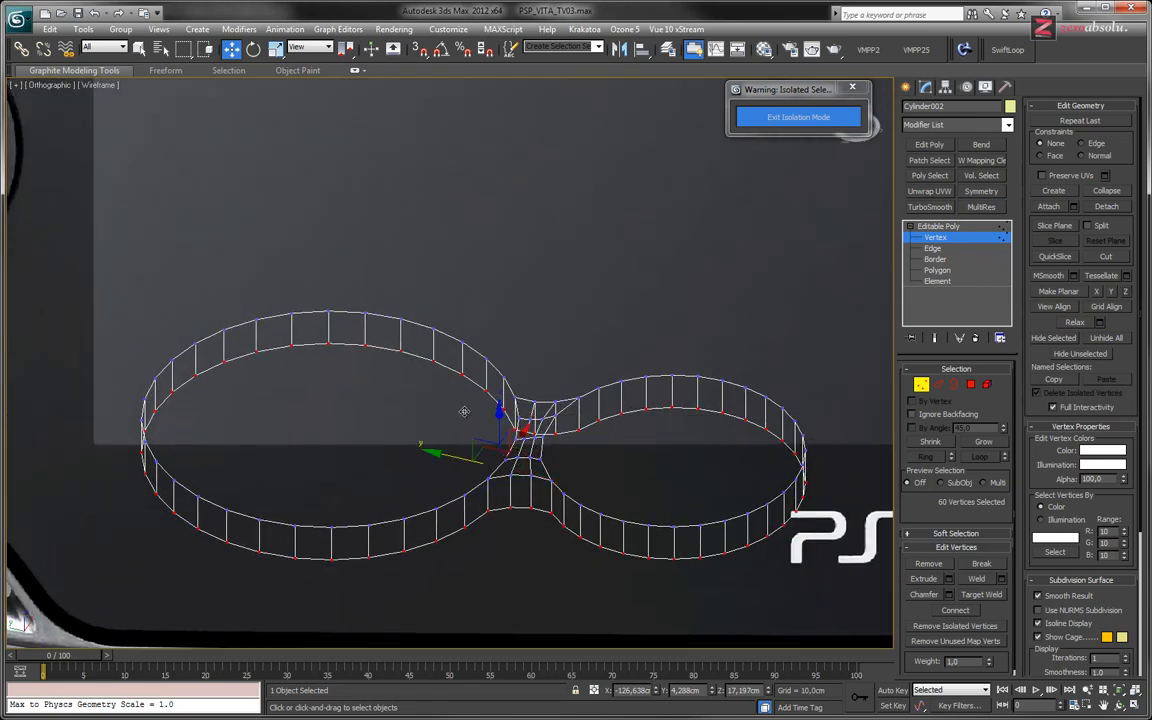
pyautogui.press('F3')
pyautogui.click(311, 404)
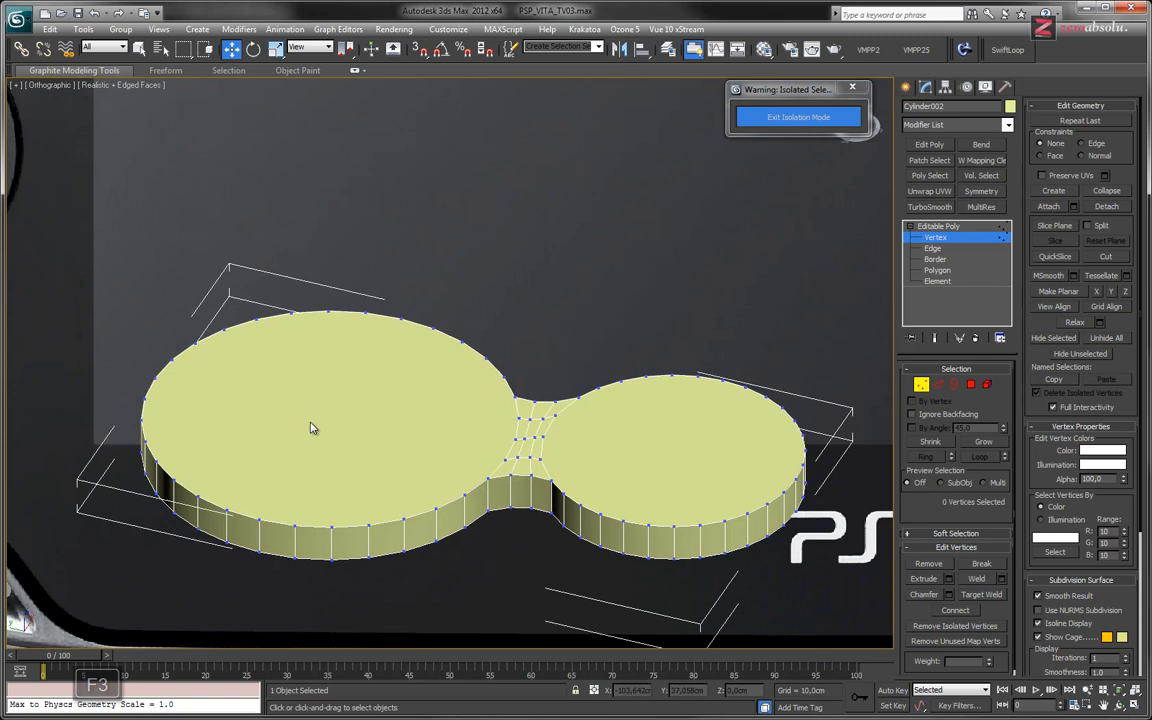
# Select the large disc's top polygon at polygon level and frame it in the top view.
pyautogui.click(923, 272)
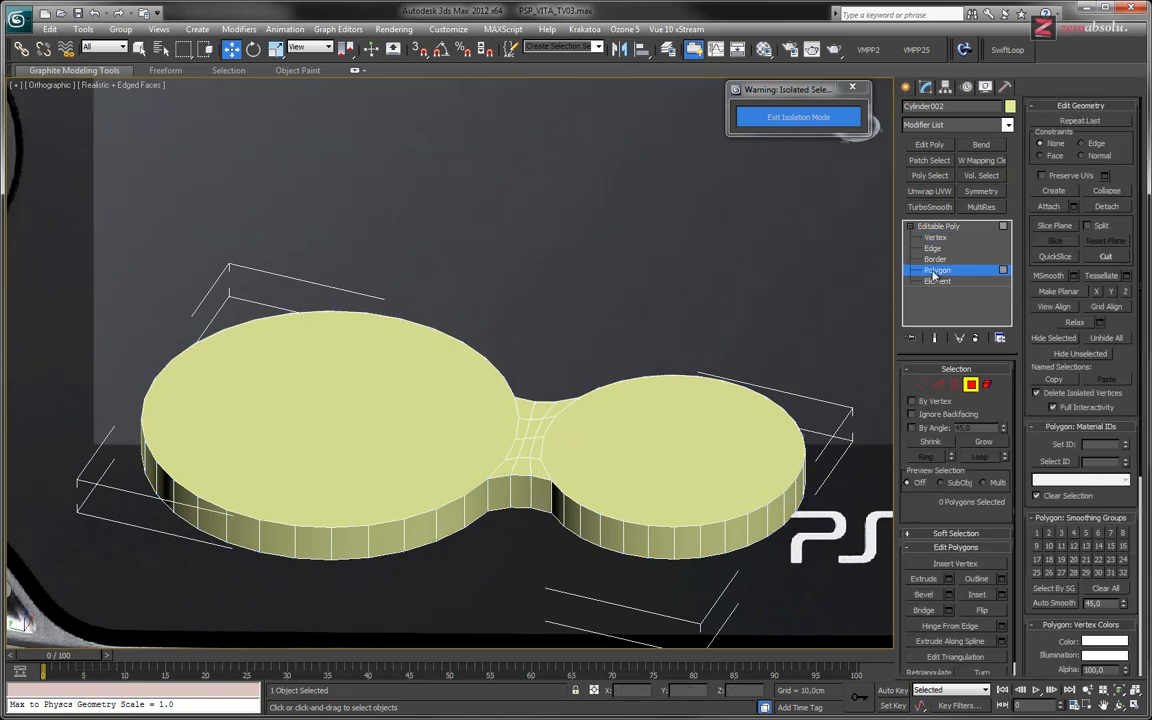
pyautogui.click(398, 390)
pyautogui.keyDown('alt'); pyautogui.moveTo(398, 390); pyautogui.dragTo(680, 364, button='middle'); pyautogui.keyUp('alt')
pyautogui.press('t')
pyautogui.scroll(3, 311, 328)
pyautogui.scroll(6, 311, 328)
pyautogui.moveTo(704, 269); pyautogui.dragTo(40, 427, button='middle')
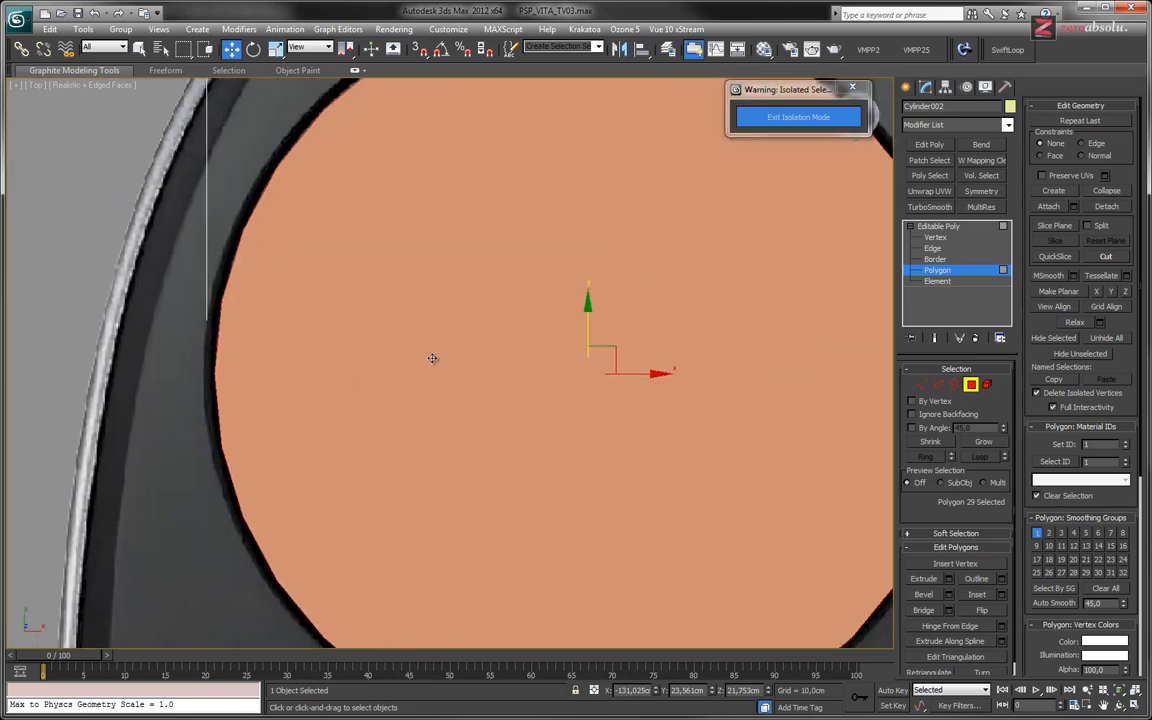
# Show the D-pad reference through the large disc in wireframe and switch to vertex level.
pyautogui.scroll(-3, 432, 360)
pyautogui.moveTo(425, 355); pyautogui.dragTo(394, 388, button='middle')
pyautogui.press('F3')
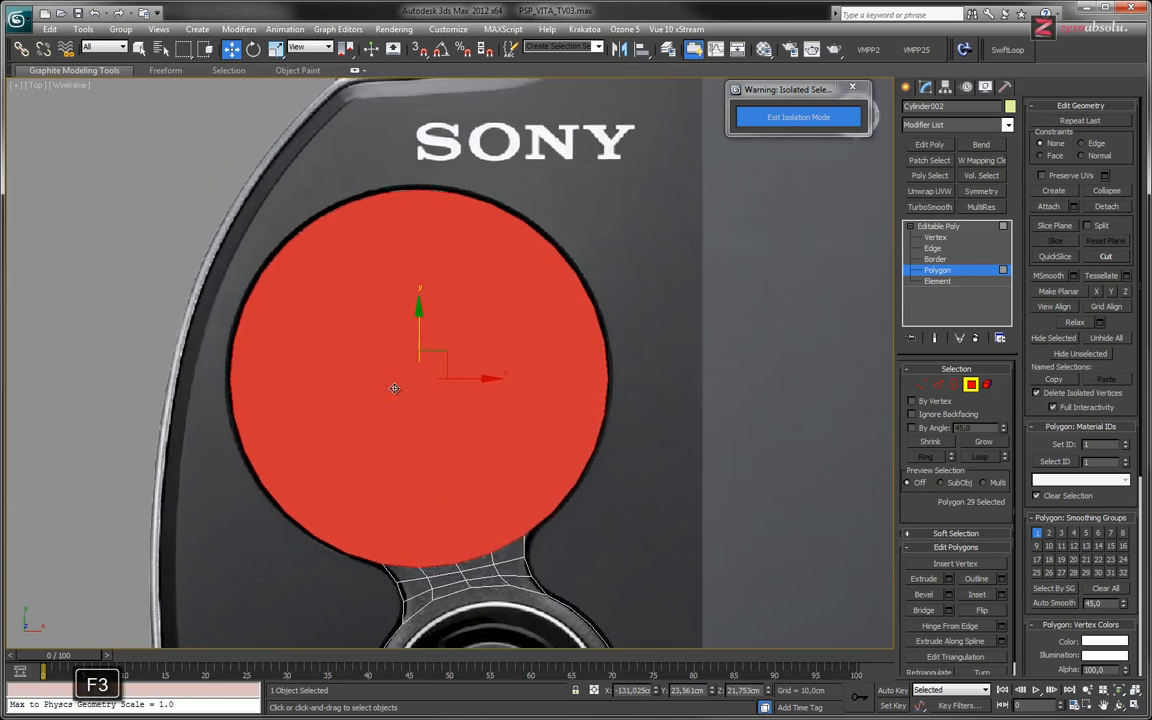
pyautogui.click(934, 237)
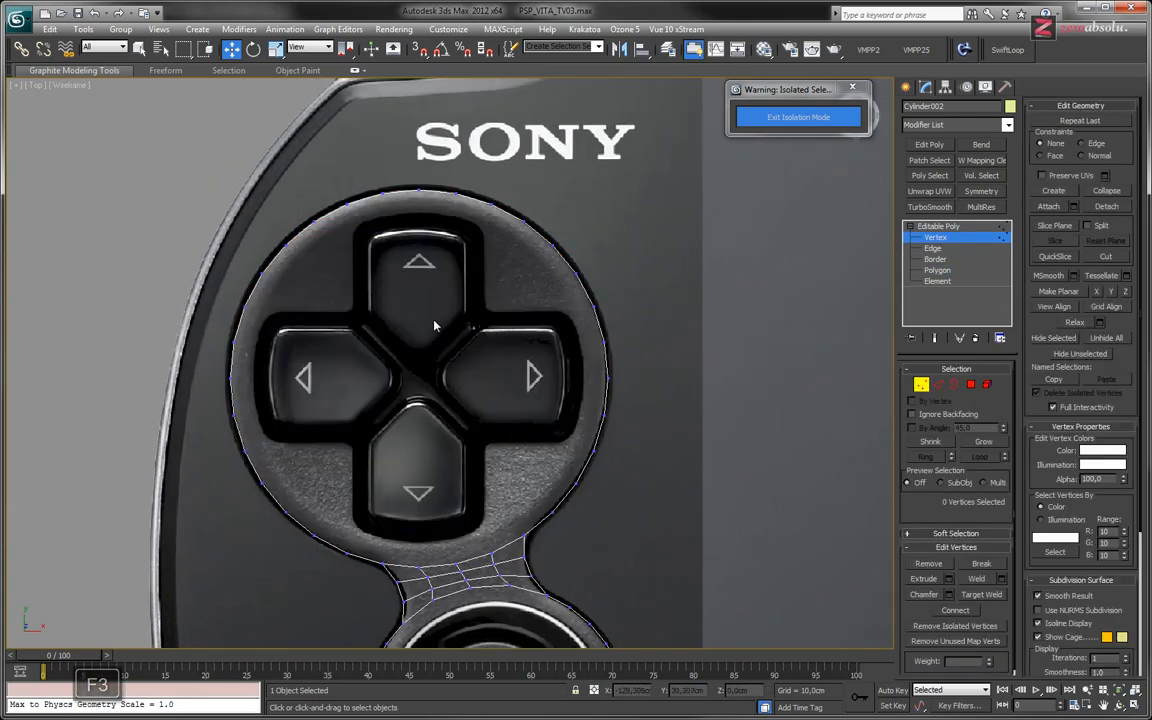
# Start a cut from the large disc's top rim vertex to the D-pad's black outline and around the upper arm's right corner.
pyautogui.moveTo(407, 195); pyautogui.dragTo(442, 165, button='middle')
pyautogui.moveTo(447, 229); pyautogui.dragTo(398, 290, button='middle')
pyautogui.scroll(5, 404, 283)
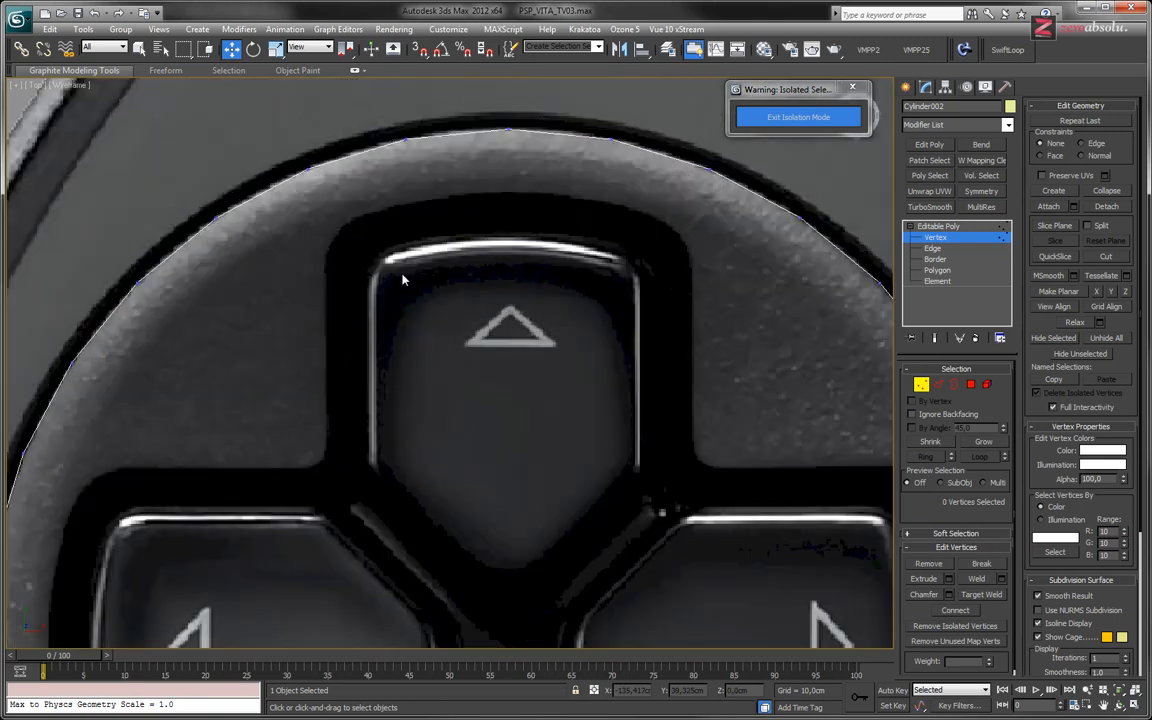
pyautogui.scroll(-2, 395, 303)
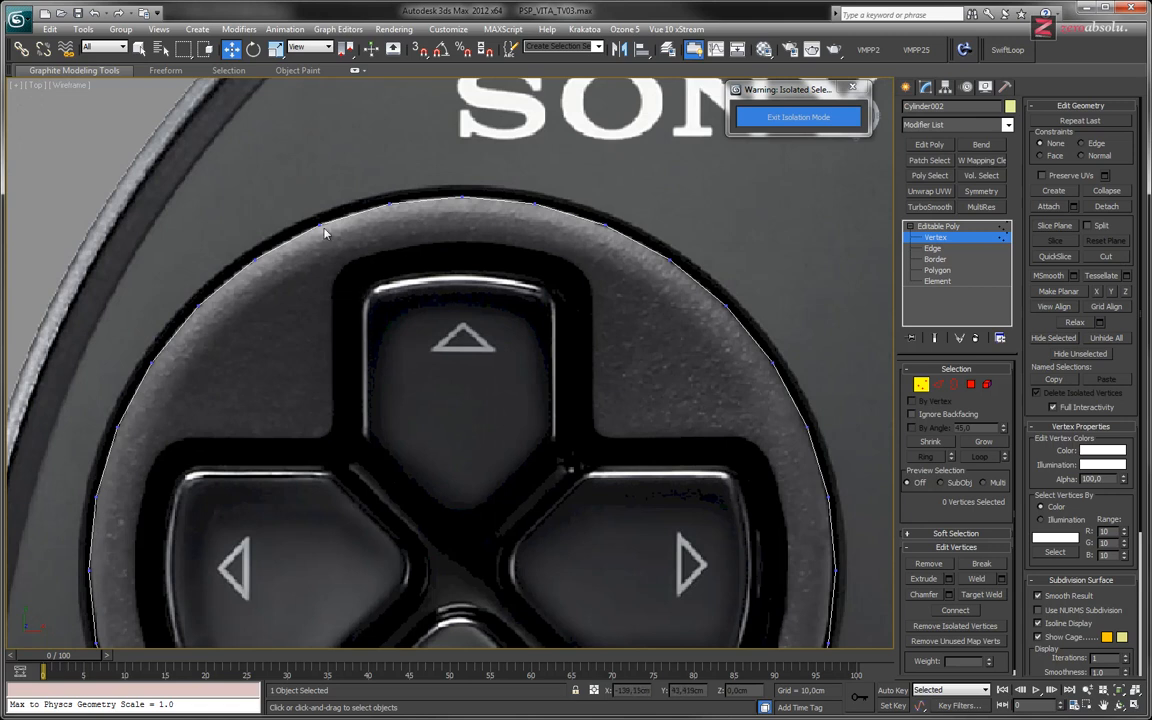
pyautogui.click(462, 199)
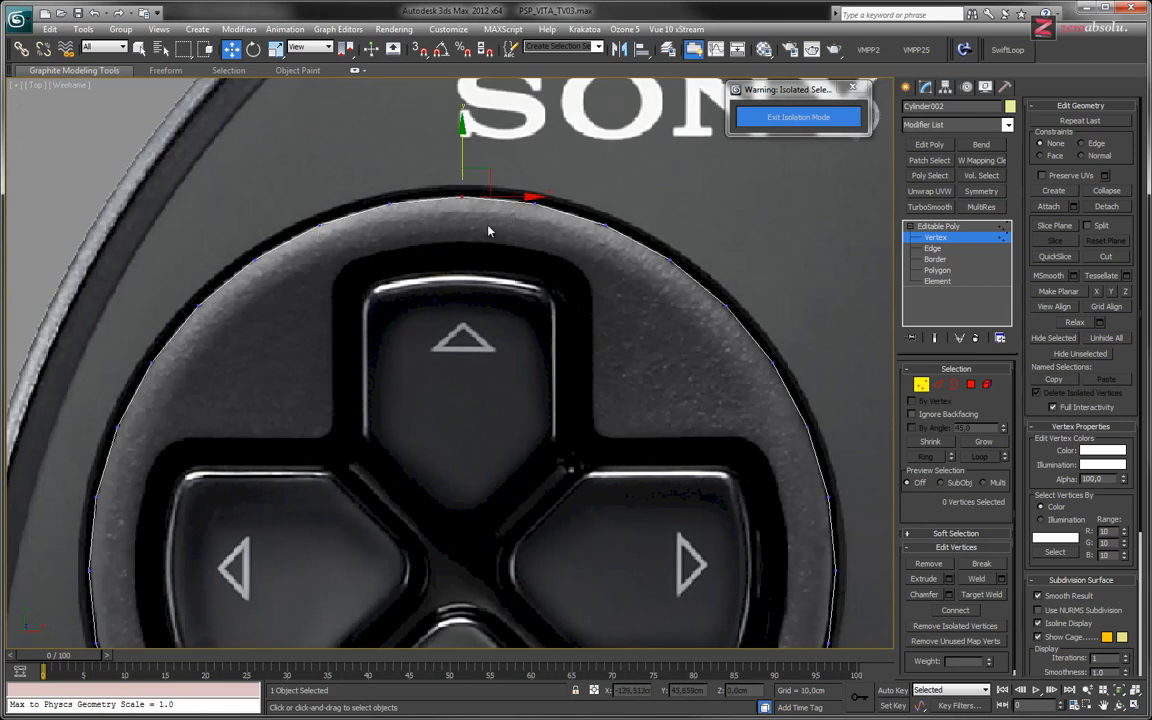
pyautogui.click(1107, 257)
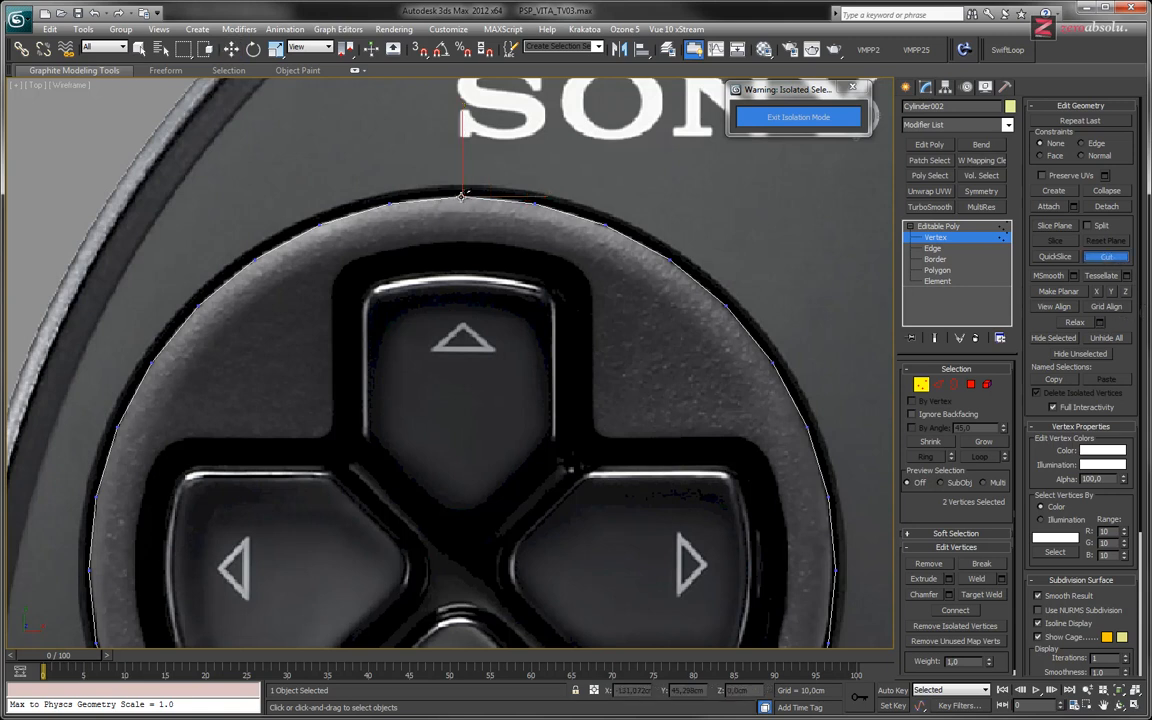
pyautogui.click(462, 196)
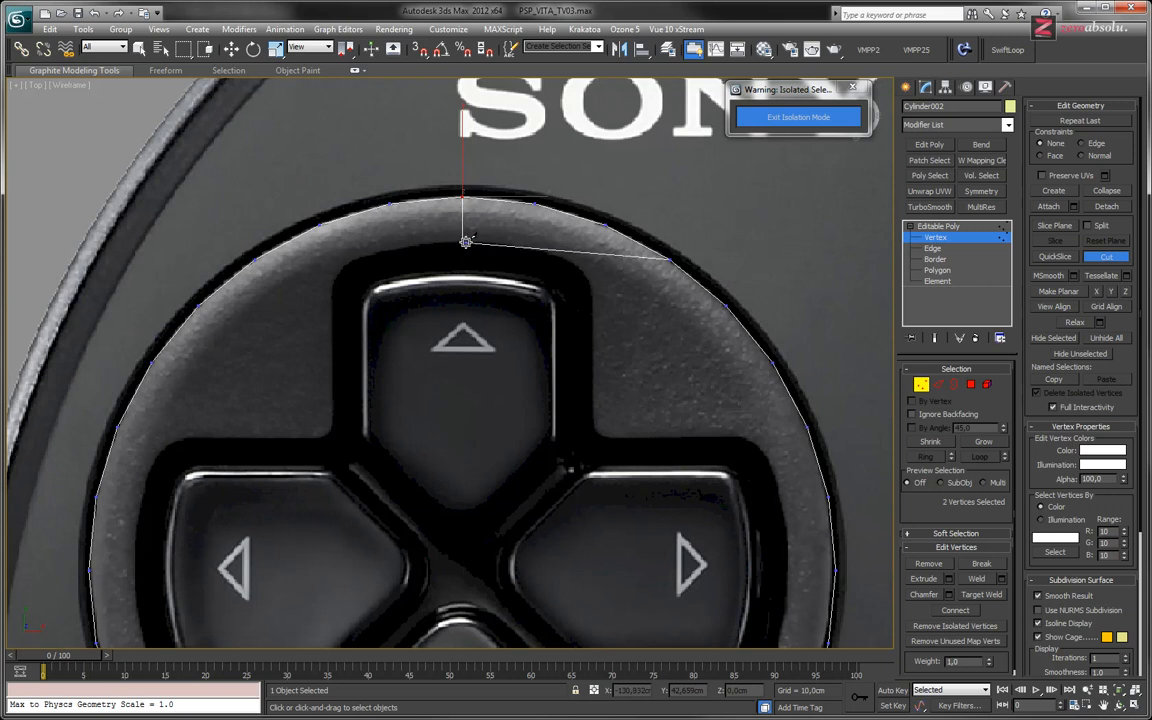
pyautogui.click(465, 241)
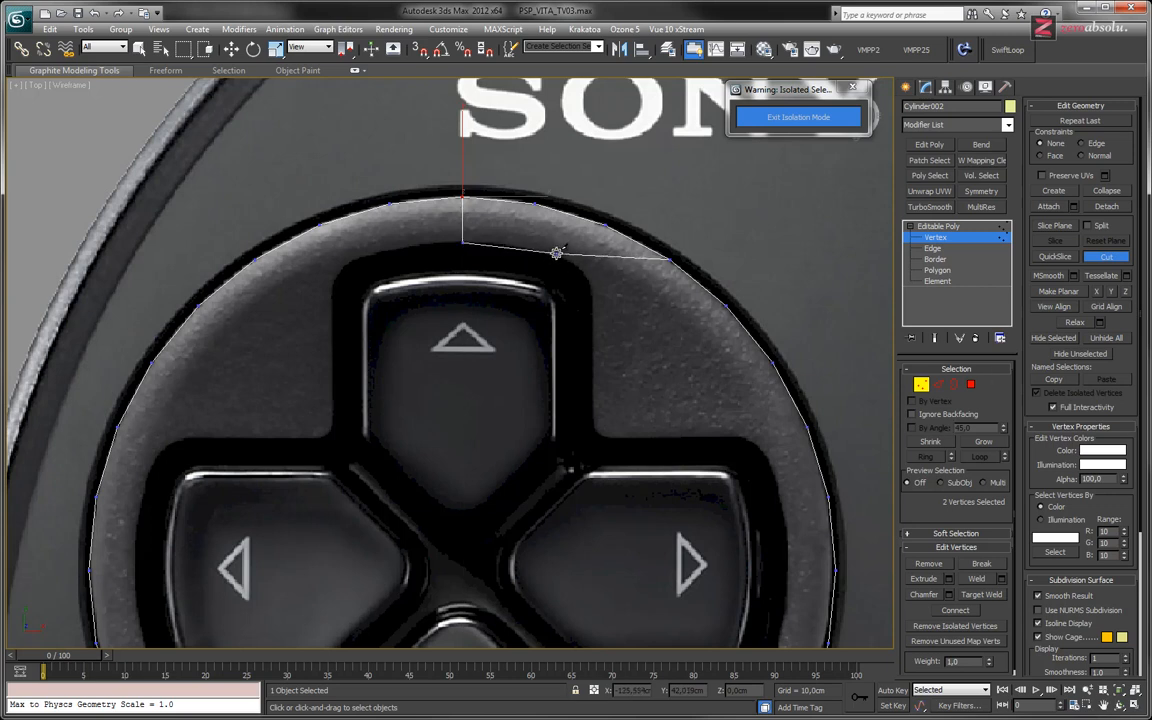
pyautogui.click(575, 259)
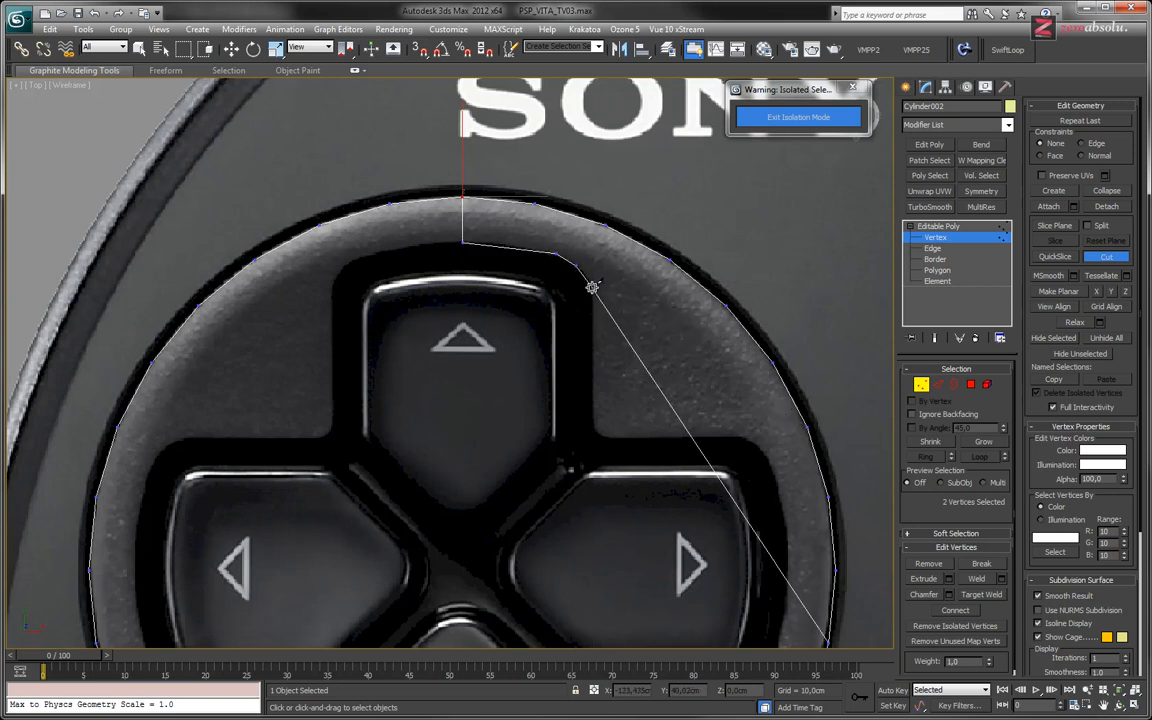
pyautogui.click(591, 286)
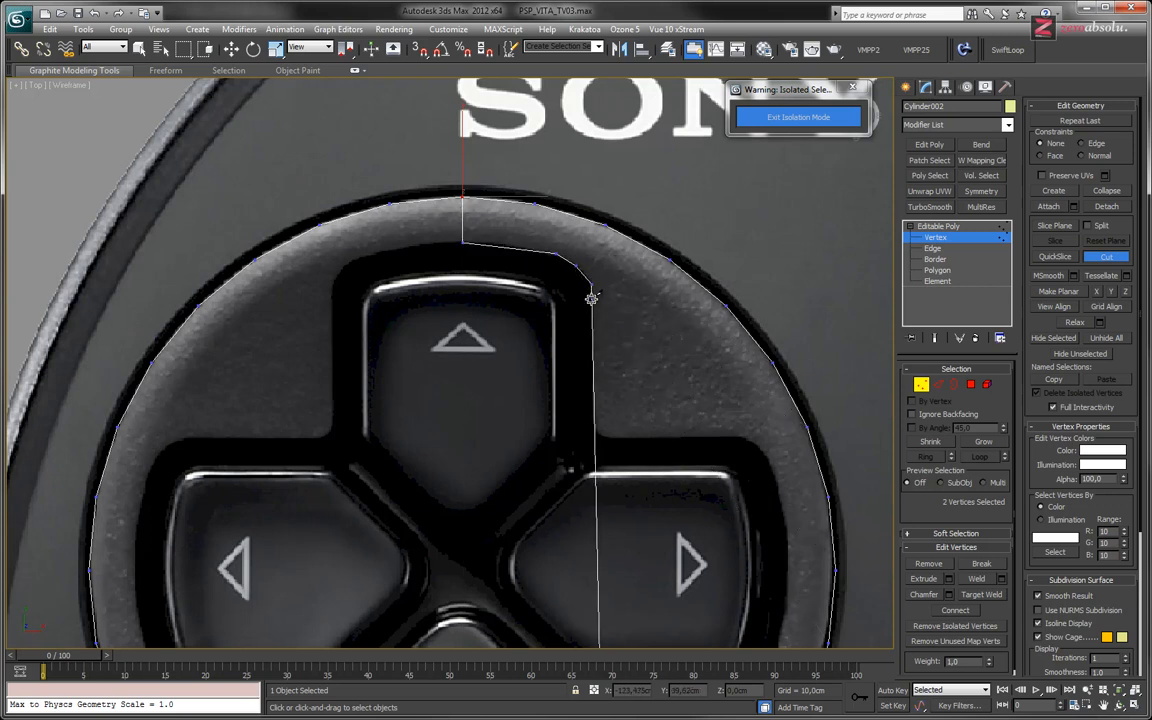
# Continue the cut down the upper arm's right side, through the inner corner and along the right arm's upper edge to its outer corner.
pyautogui.click(597, 431)
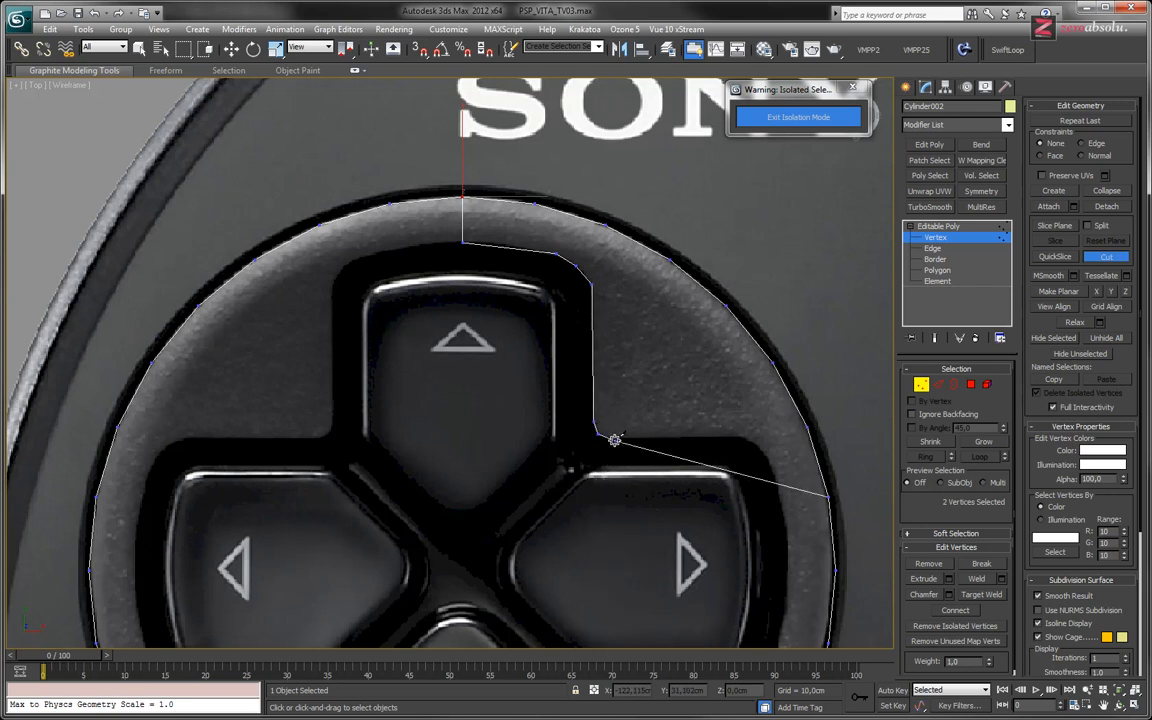
pyautogui.click(612, 438)
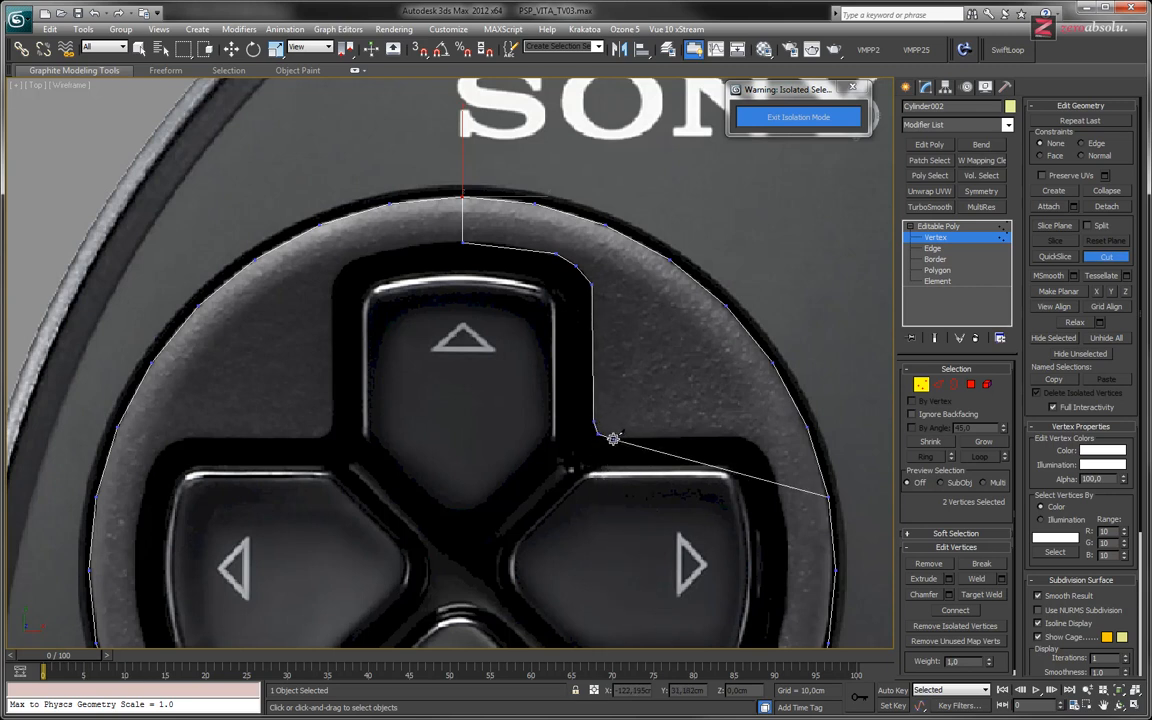
pyautogui.click(735, 438)
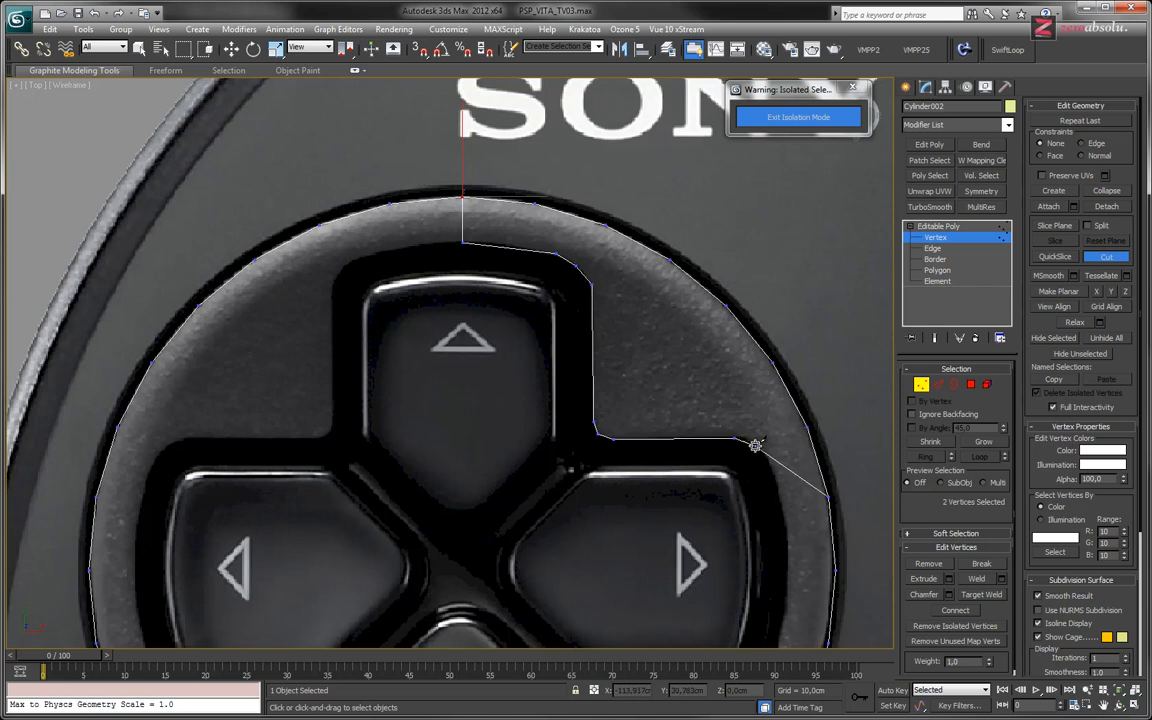
pyautogui.click(768, 464)
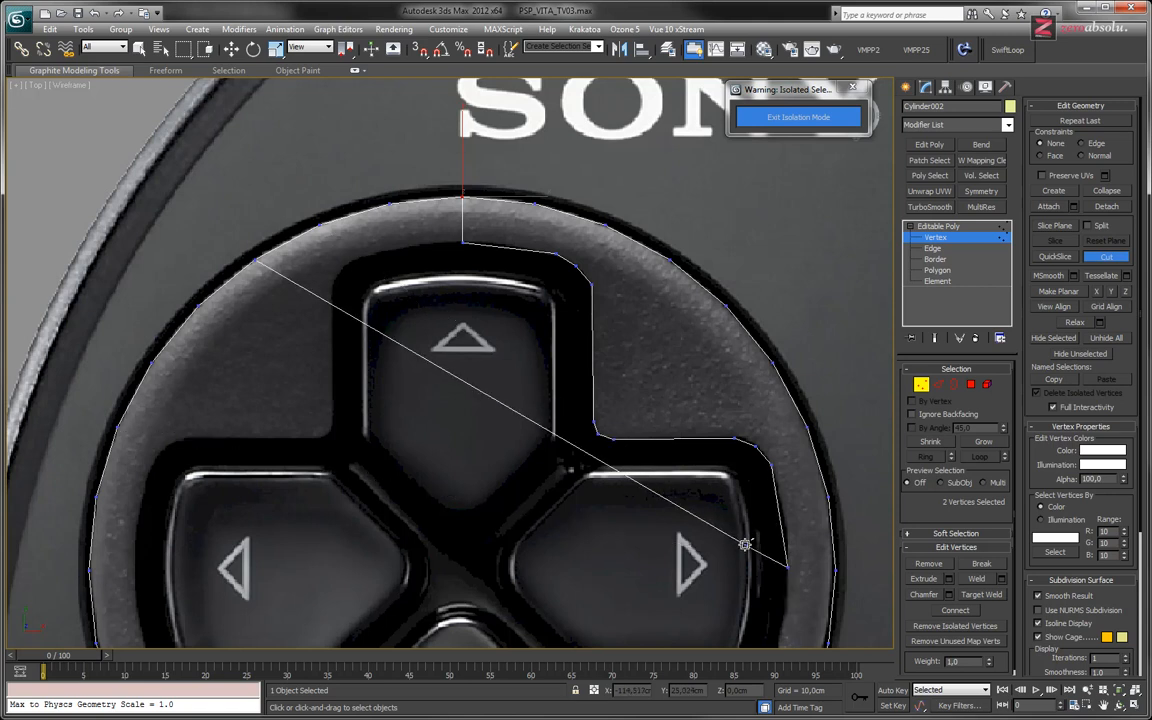
# Continue the cut around the right arm's end and underside, then trace the lower arm's outline around its end.
pyautogui.moveTo(727, 474); pyautogui.dragTo(681, 229, button='middle')
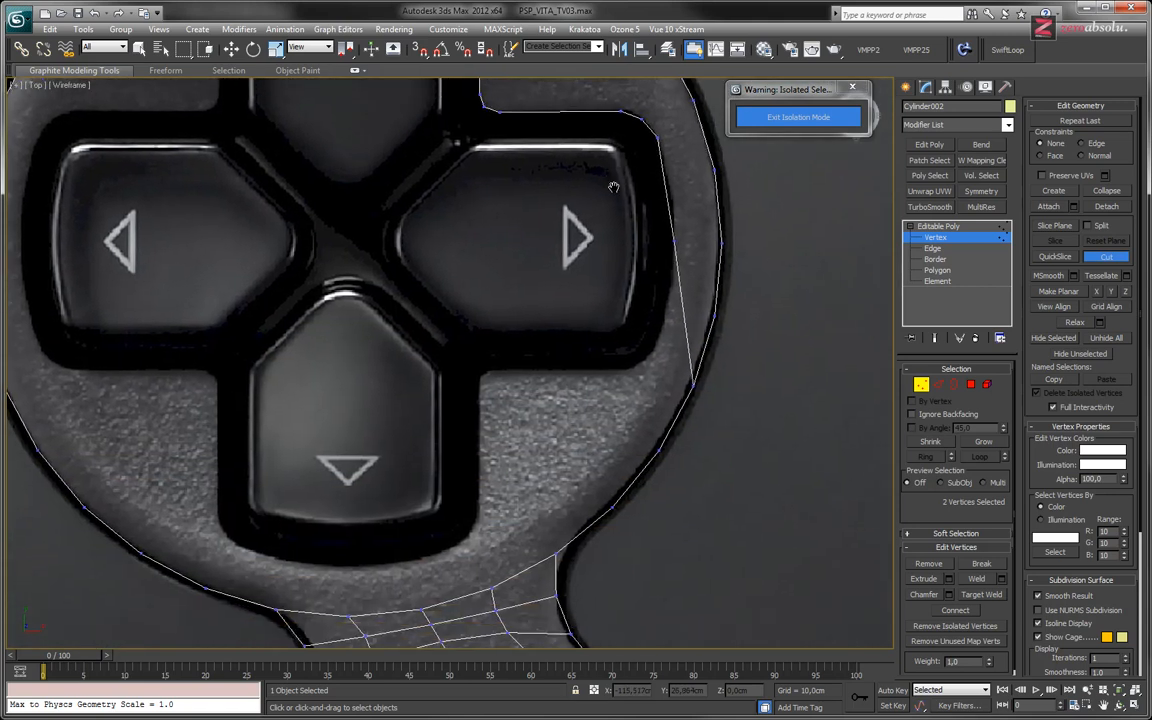
pyautogui.click(674, 240)
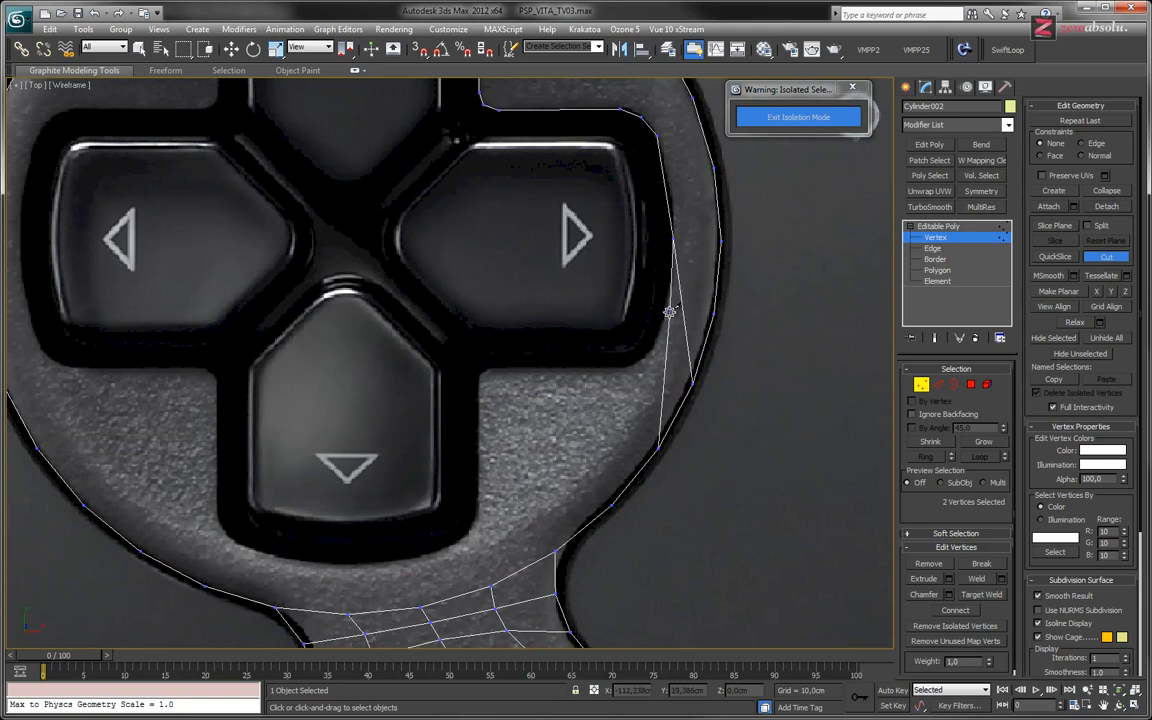
pyautogui.click(640, 362)
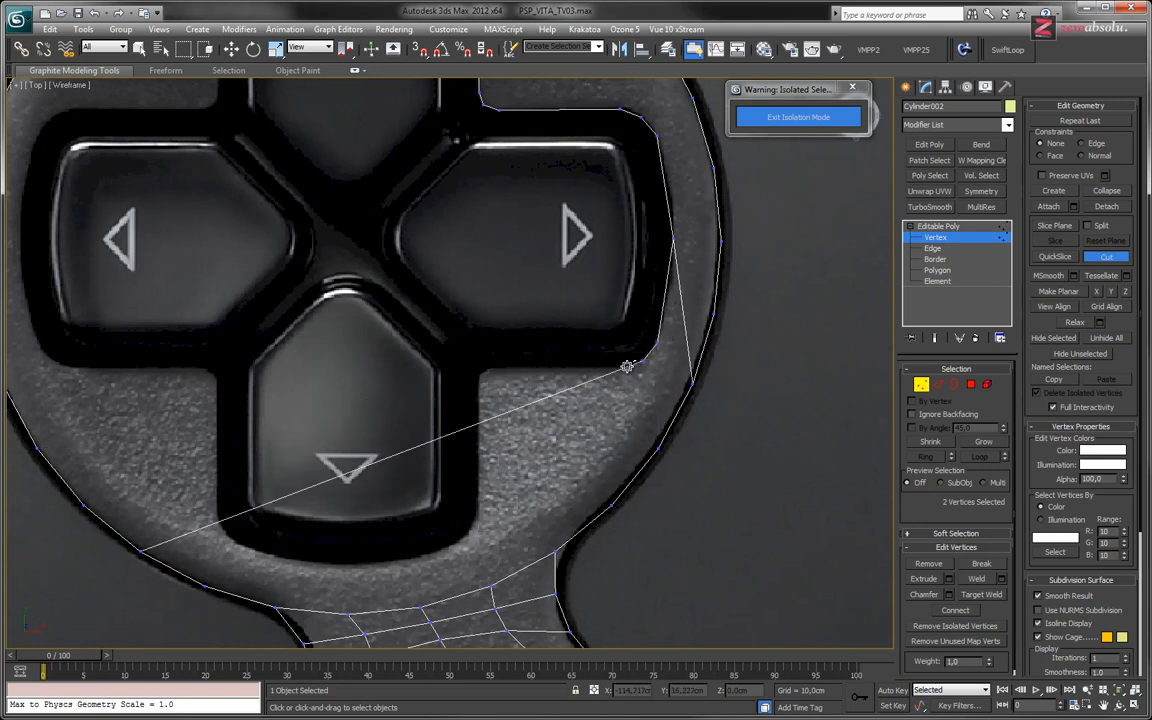
pyautogui.click(482, 372)
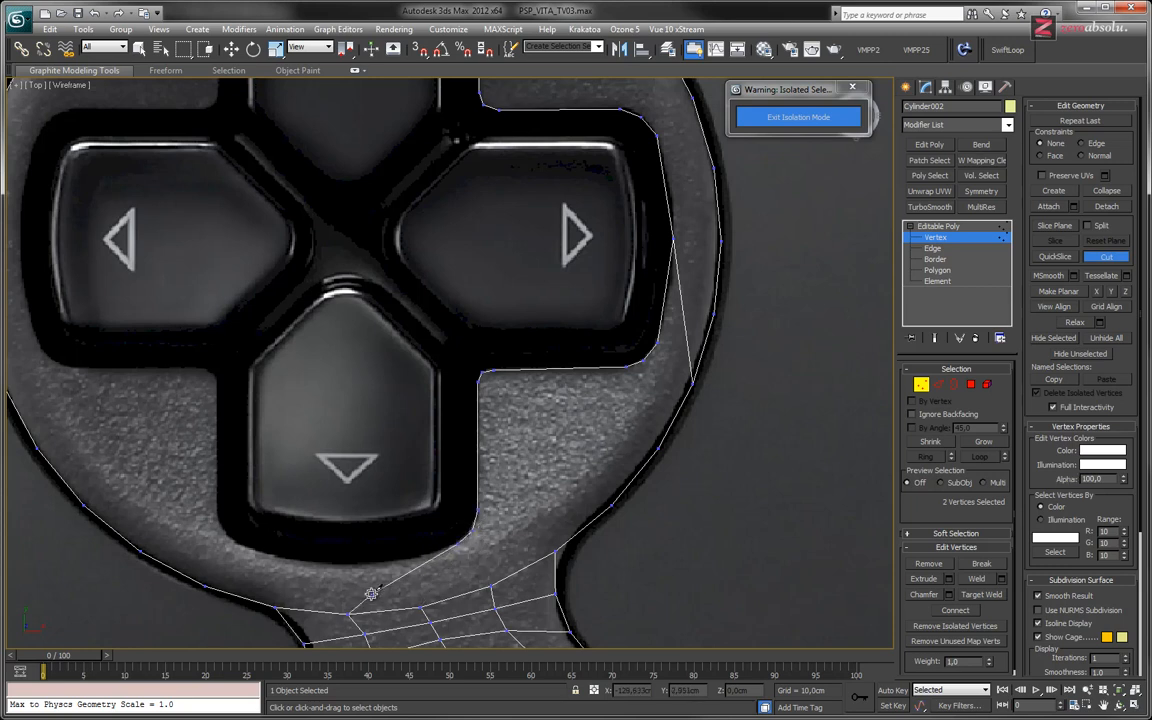
pyautogui.click(352, 562)
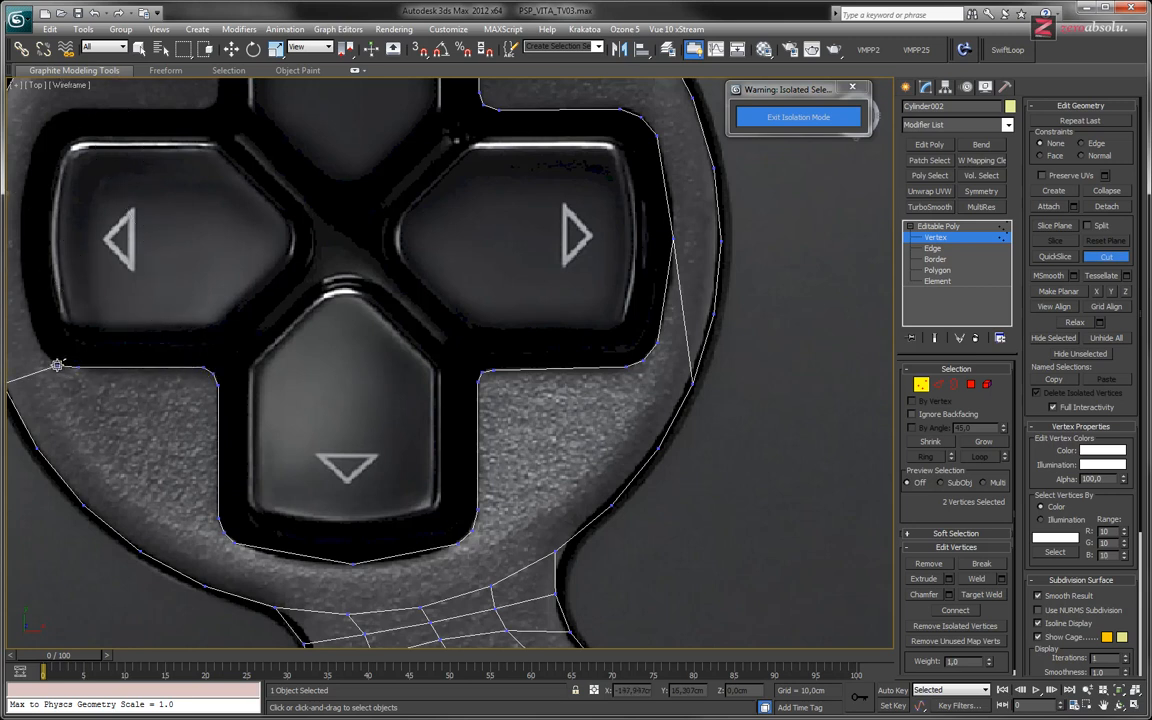
# Cut around the left arm's outer end and along its upper edge to the inner corner below the upper arm.
pyautogui.click(39, 348)
pyautogui.click(21, 243)
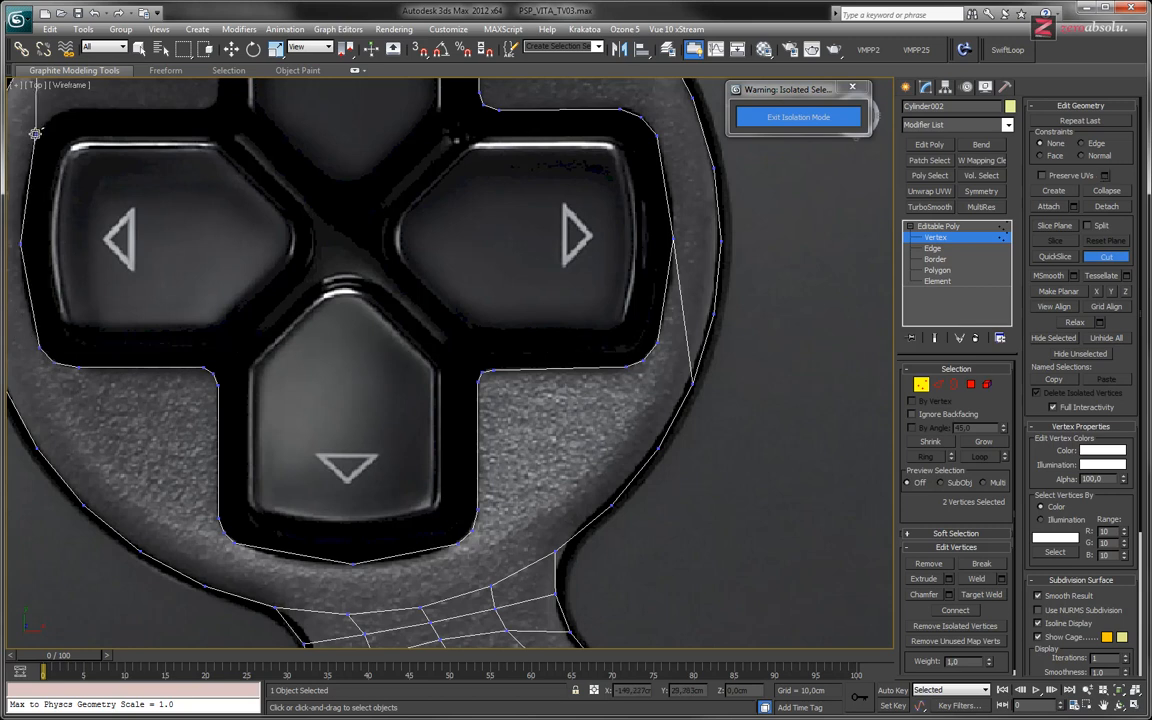
pyautogui.click(50, 118)
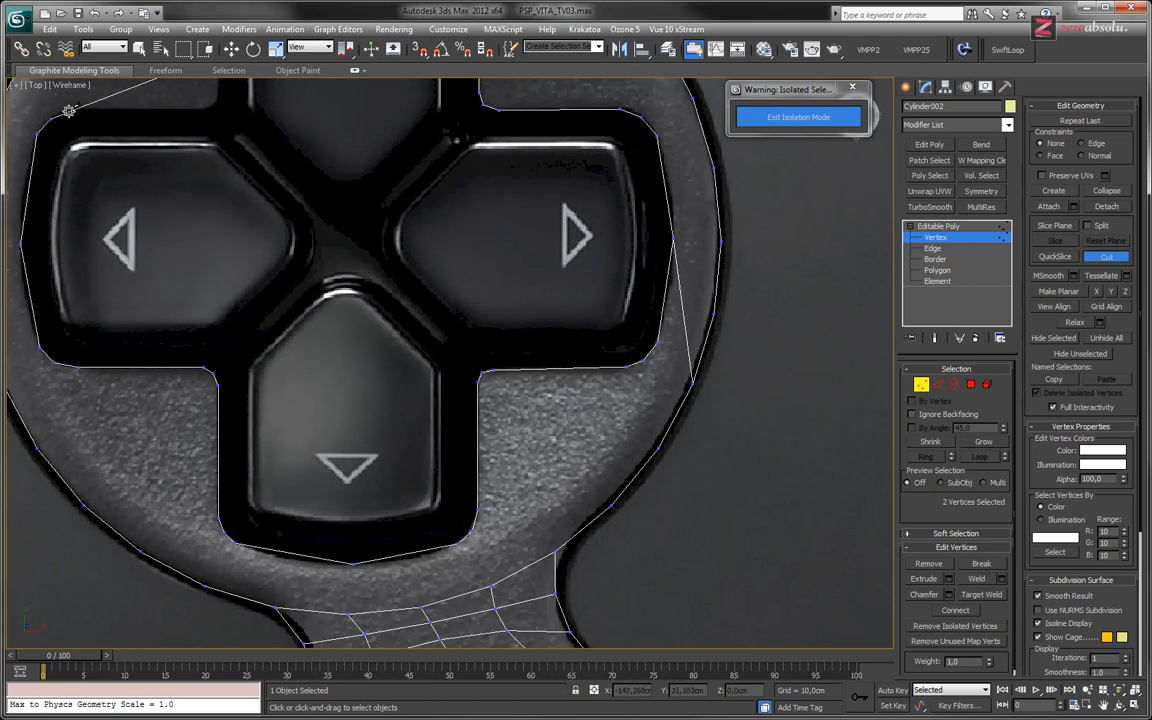
pyautogui.click(217, 97)
# Cut up the upper arm's left side and around its corner, closing the D-pad outline at its top middle vertex.
pyautogui.moveTo(391, 207); pyautogui.dragTo(522, 560, button='middle')
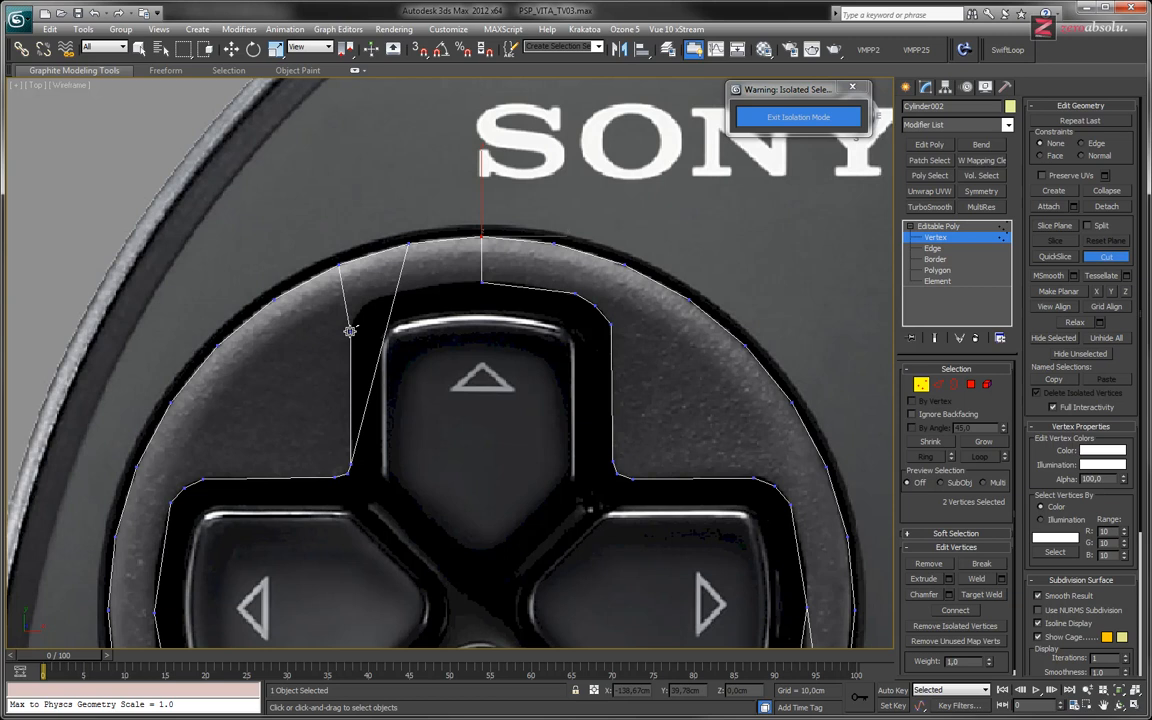
pyautogui.click(350, 331)
pyautogui.click(369, 302)
pyautogui.click(482, 281)
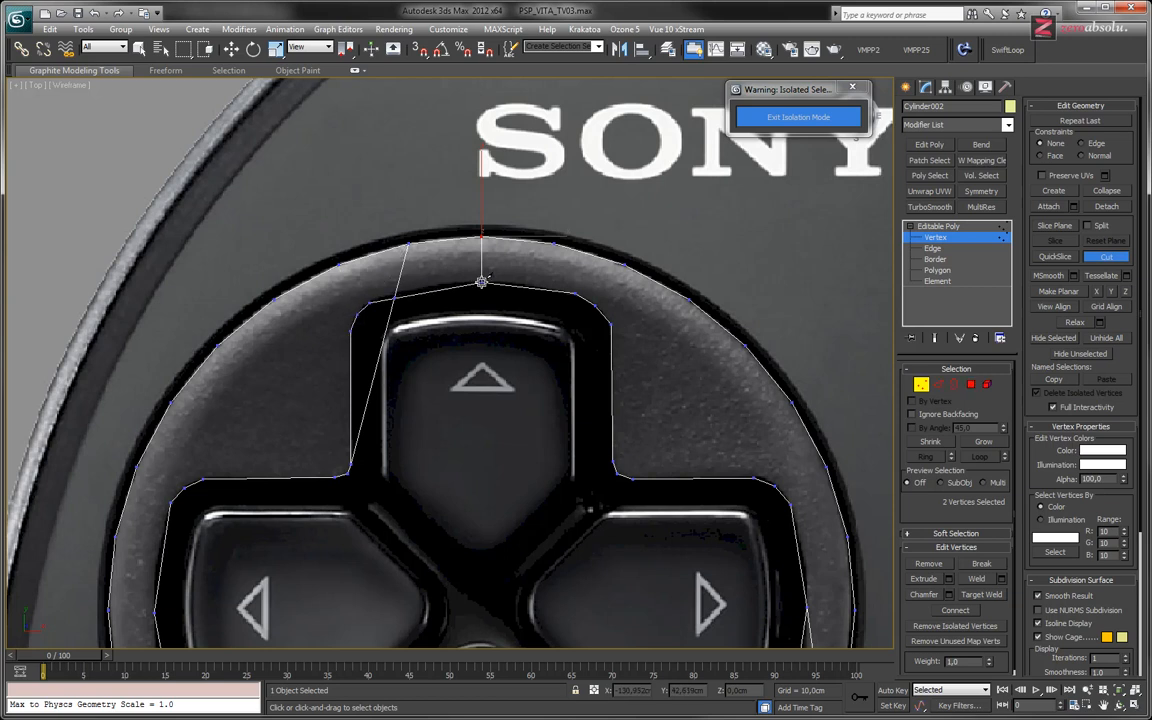
# End the cut and remove the stray edge running from the right arm's outer vertex to the disc's rim.
pyautogui.scroll(5, 420, 333)
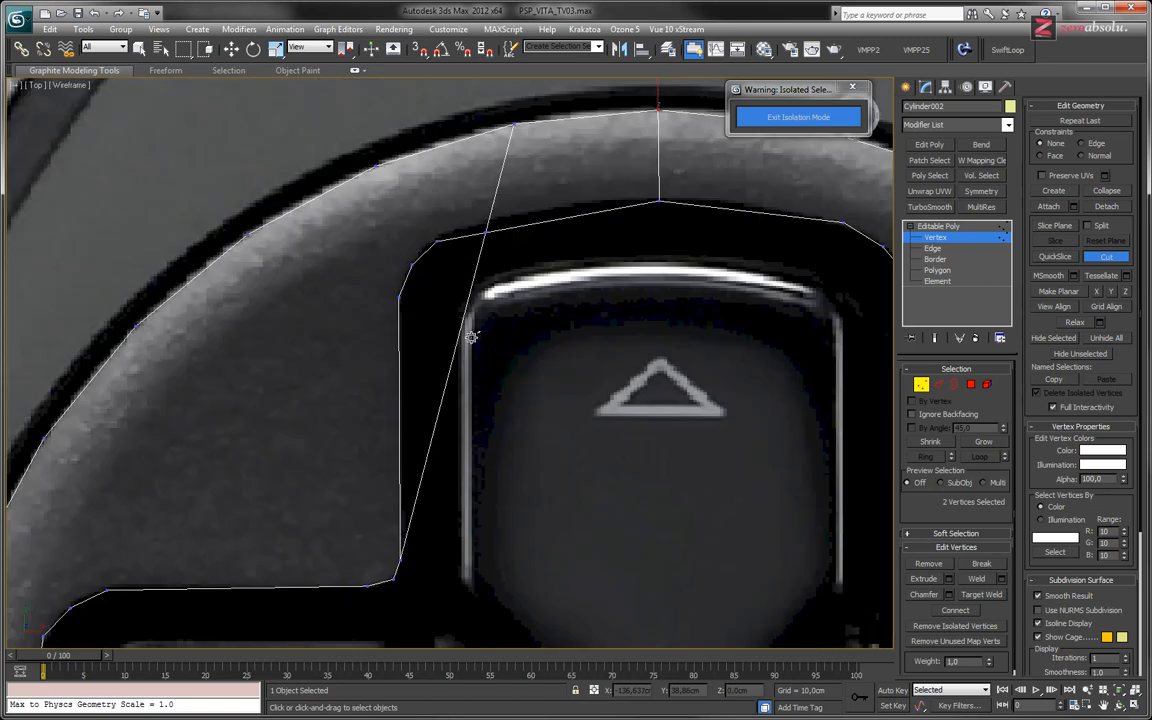
pyautogui.moveTo(525, 370); pyautogui.dragTo(245, 236, button='middle')
pyautogui.moveTo(585, 427); pyautogui.dragTo(430, 136, button='middle')
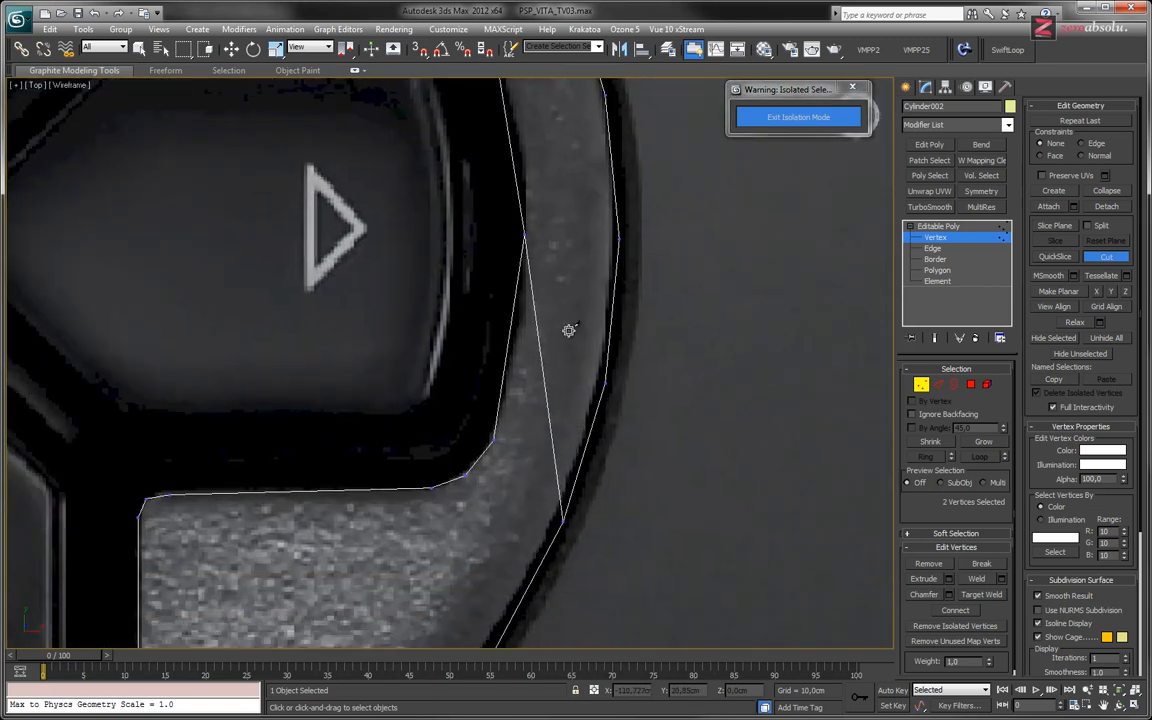
pyautogui.click(958, 246)
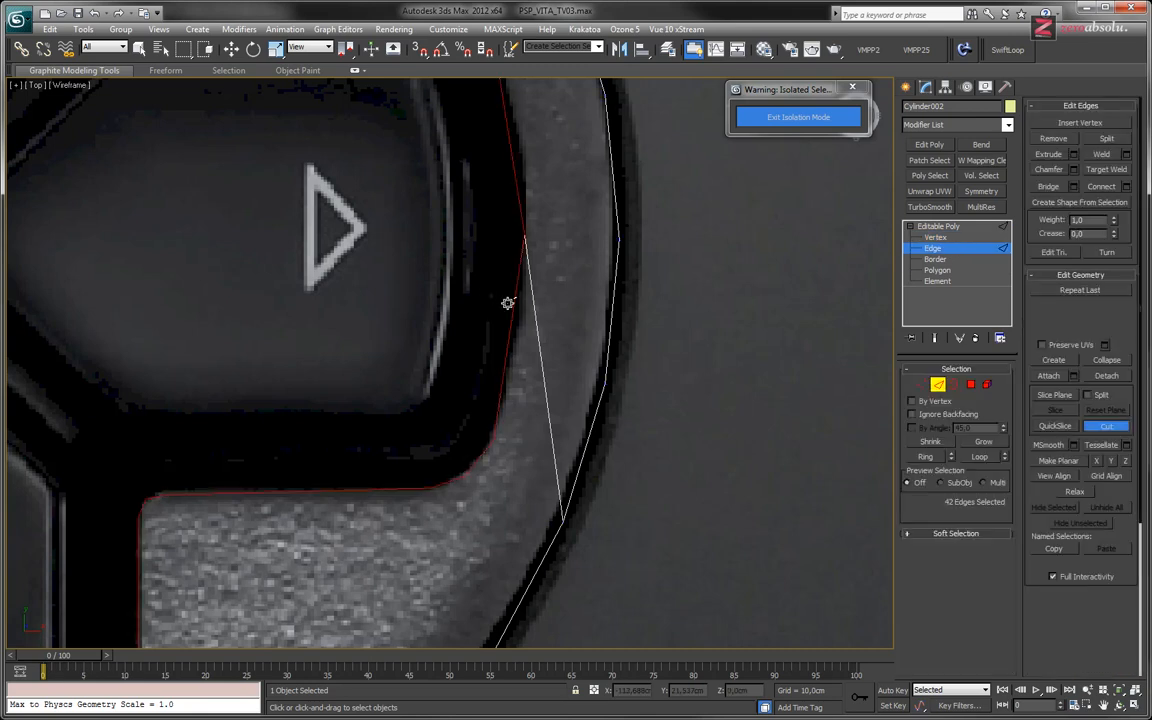
pyautogui.rightClick(575, 268)
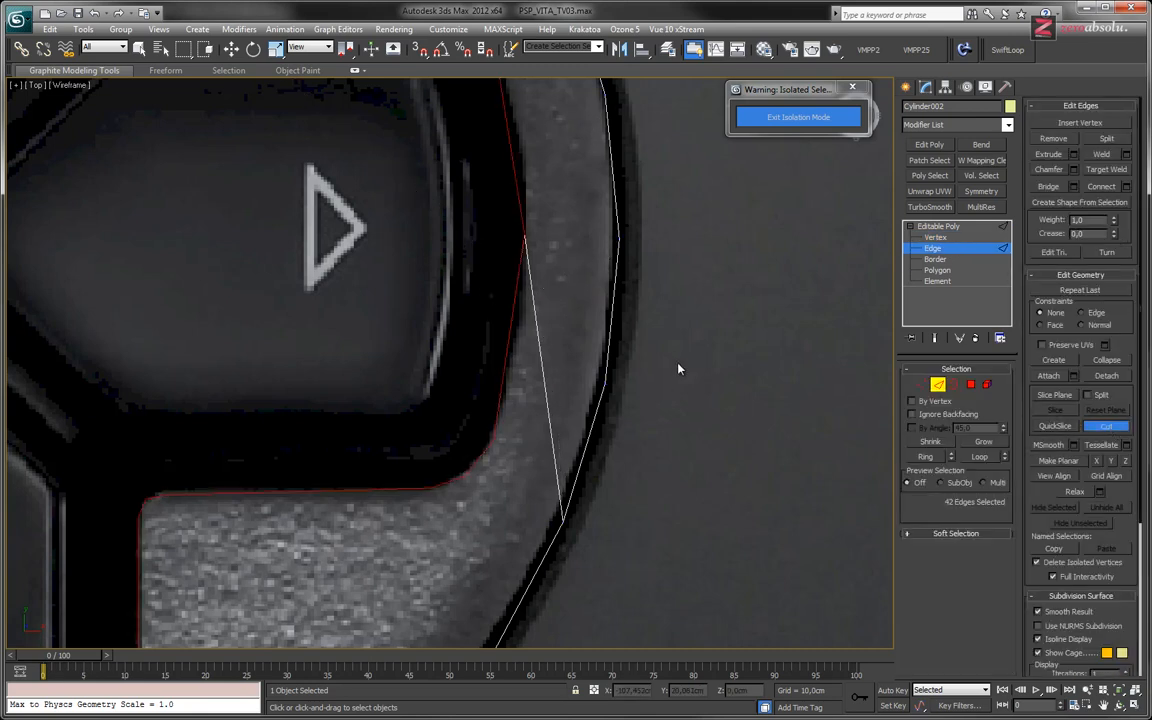
pyautogui.click(1107, 428)
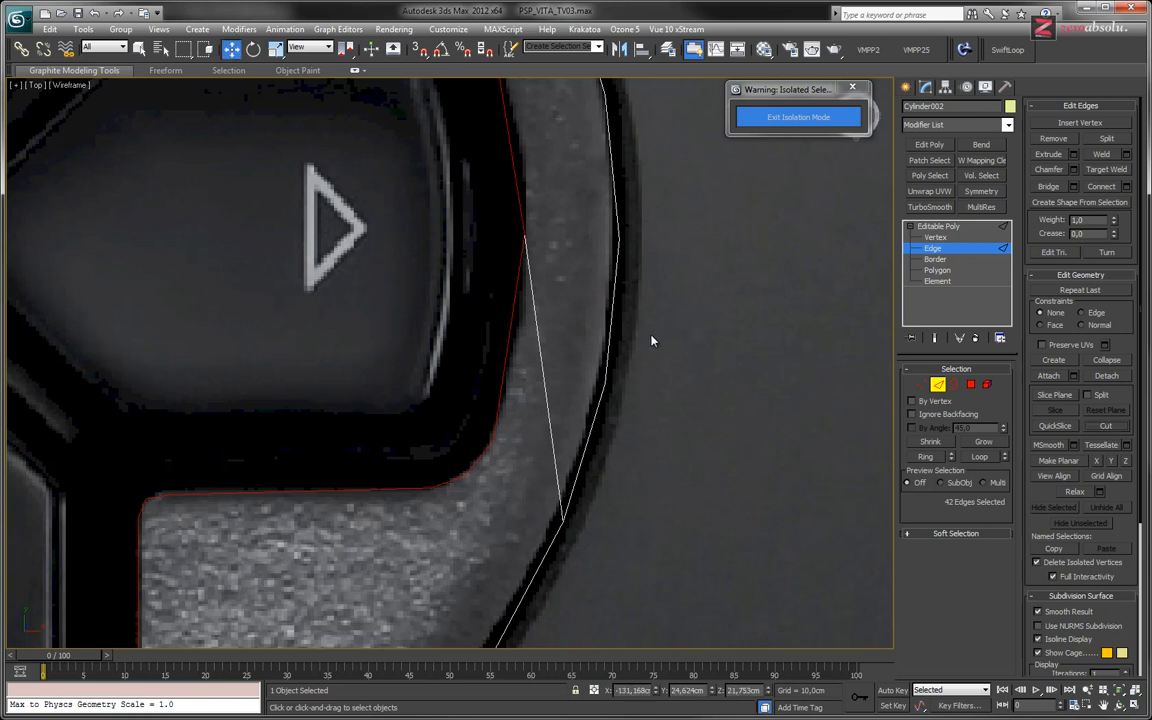
pyautogui.click(546, 386)
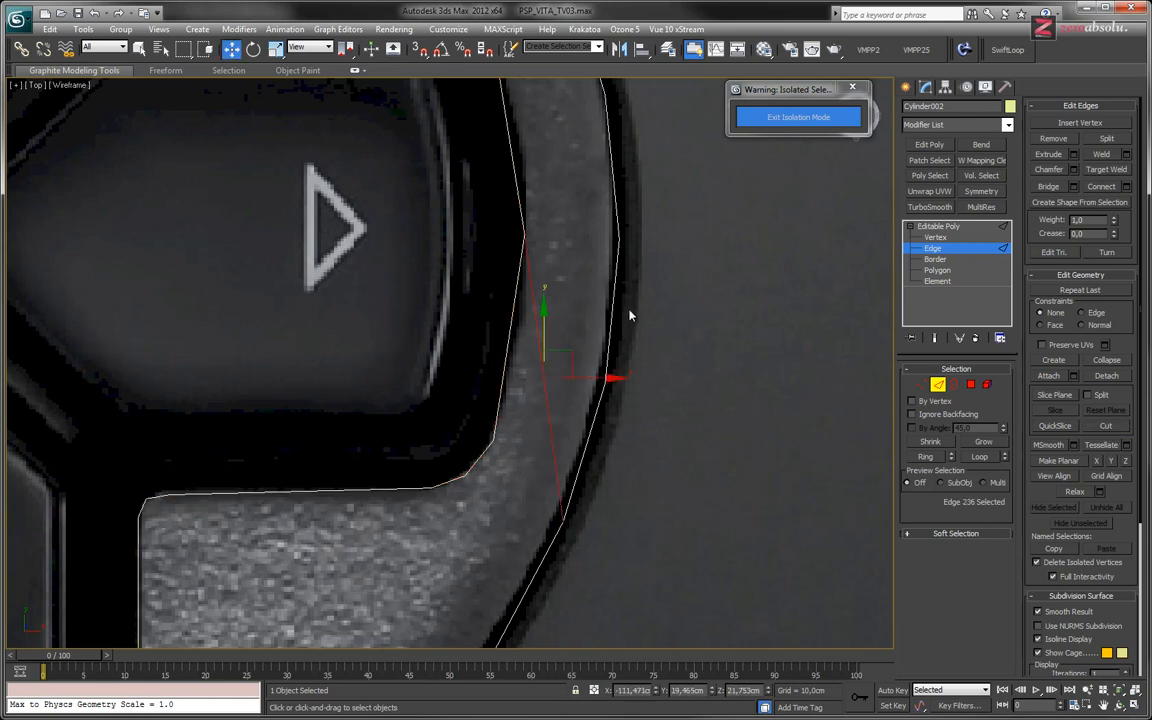
pyautogui.press('BackSpace')
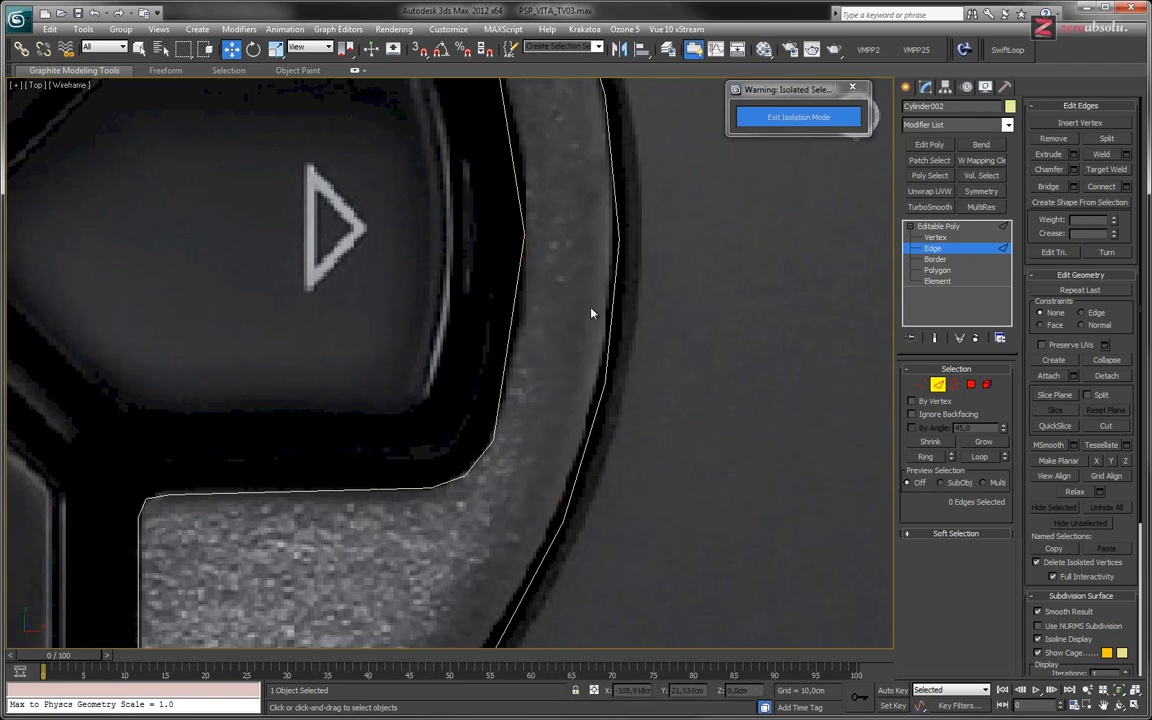
# Select both segments of the stray diagonal edge crossing the upper arm's left corner, from the rim to the inner corner.
pyautogui.moveTo(330, 448); pyautogui.dragTo(458, 247, button='middle')
pyautogui.moveTo(419, 435); pyautogui.dragTo(637, 253, button='middle')
pyautogui.moveTo(465, 478); pyautogui.dragTo(687, 367, button='middle')
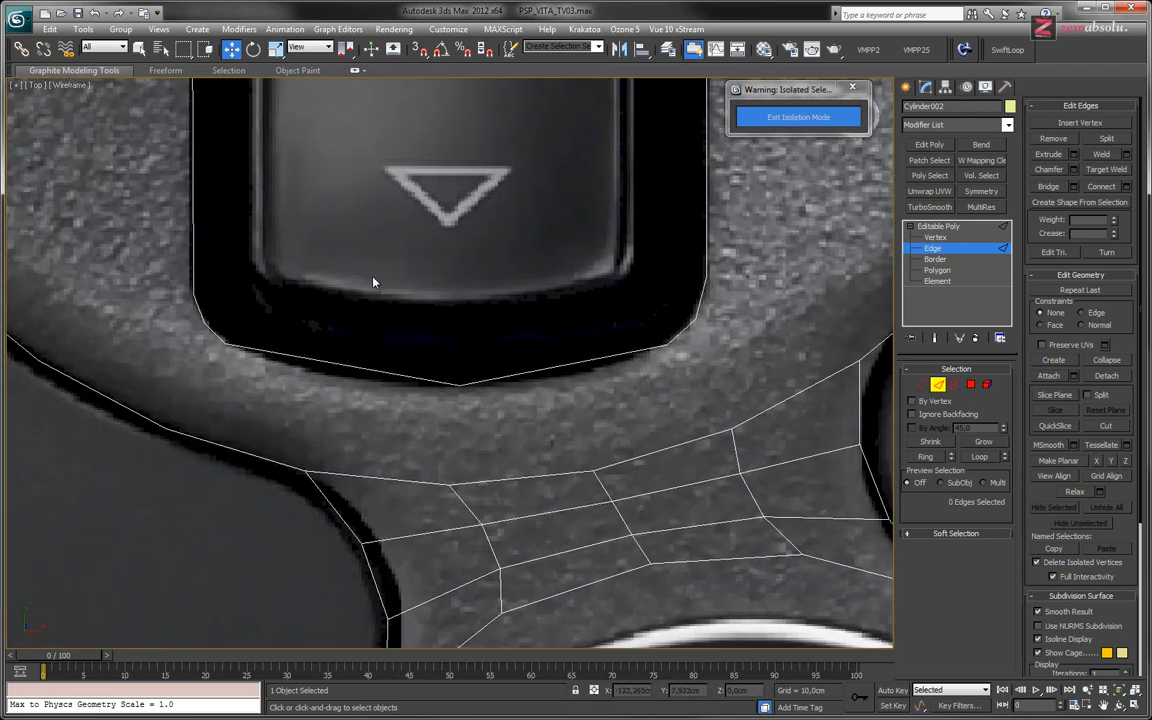
pyautogui.moveTo(373, 283); pyautogui.dragTo(455, 357, button='middle')
pyautogui.click(368, 207)
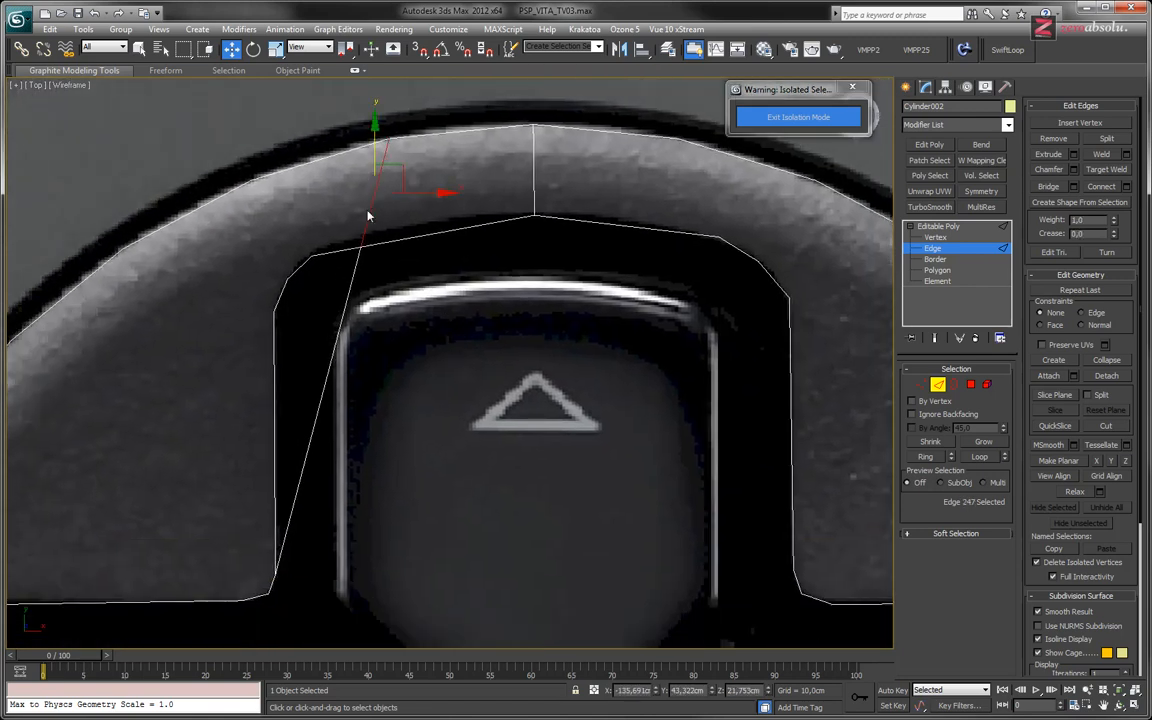
pyautogui.keyDown('ctrl'); pyautogui.click(349, 291); pyautogui.keyUp('ctrl')
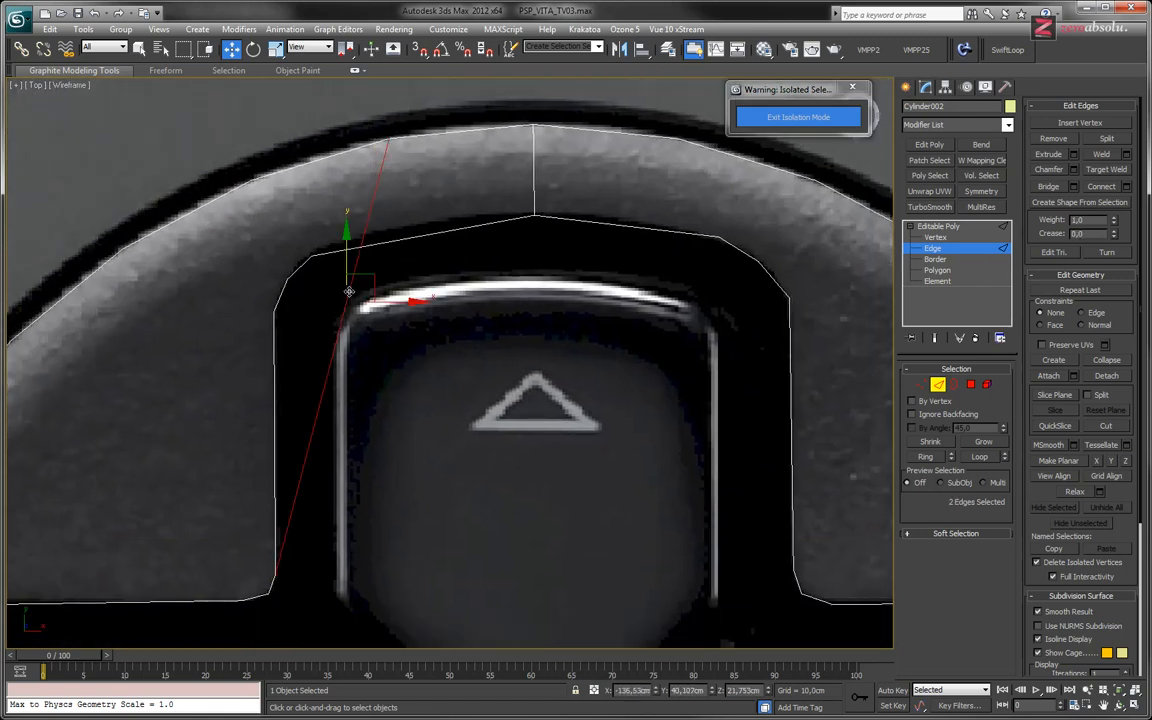
# Try moving the vertex where the stray diagonal crosses the upper arm's outline, and undo the move.
pyautogui.scroll(3, 362, 268)
pyautogui.moveTo(368, 267); pyautogui.dragTo(417, 297, button='middle')
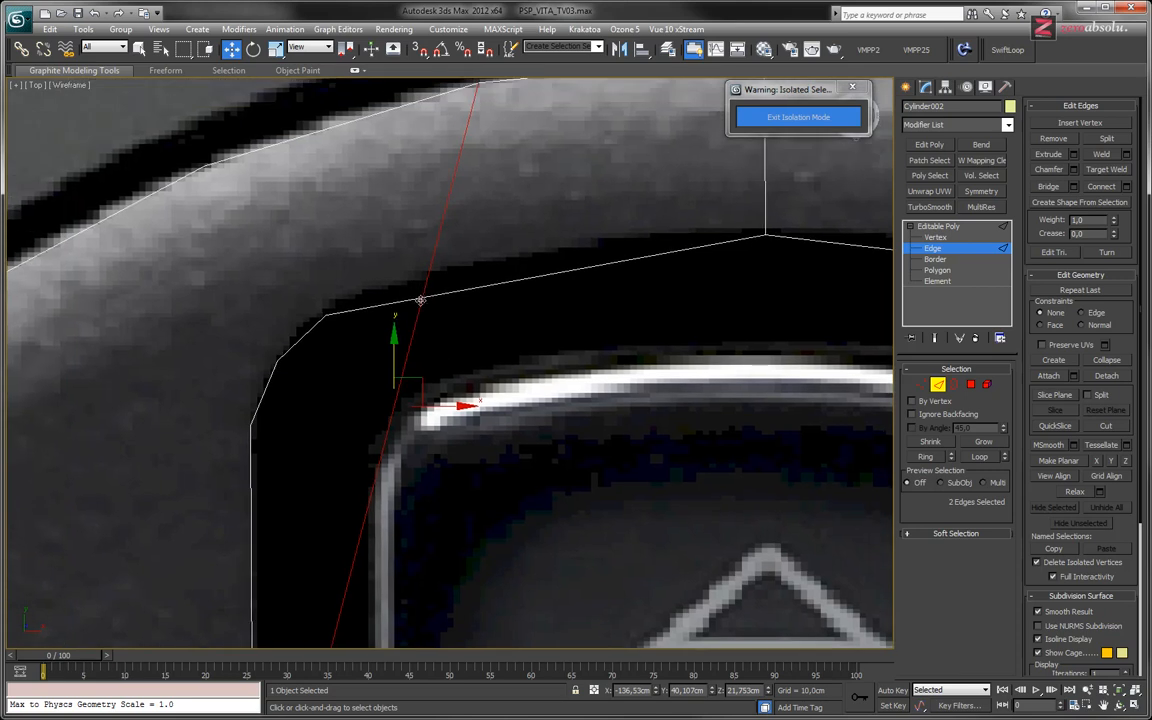
pyautogui.press('1')
pyautogui.click(421, 299)
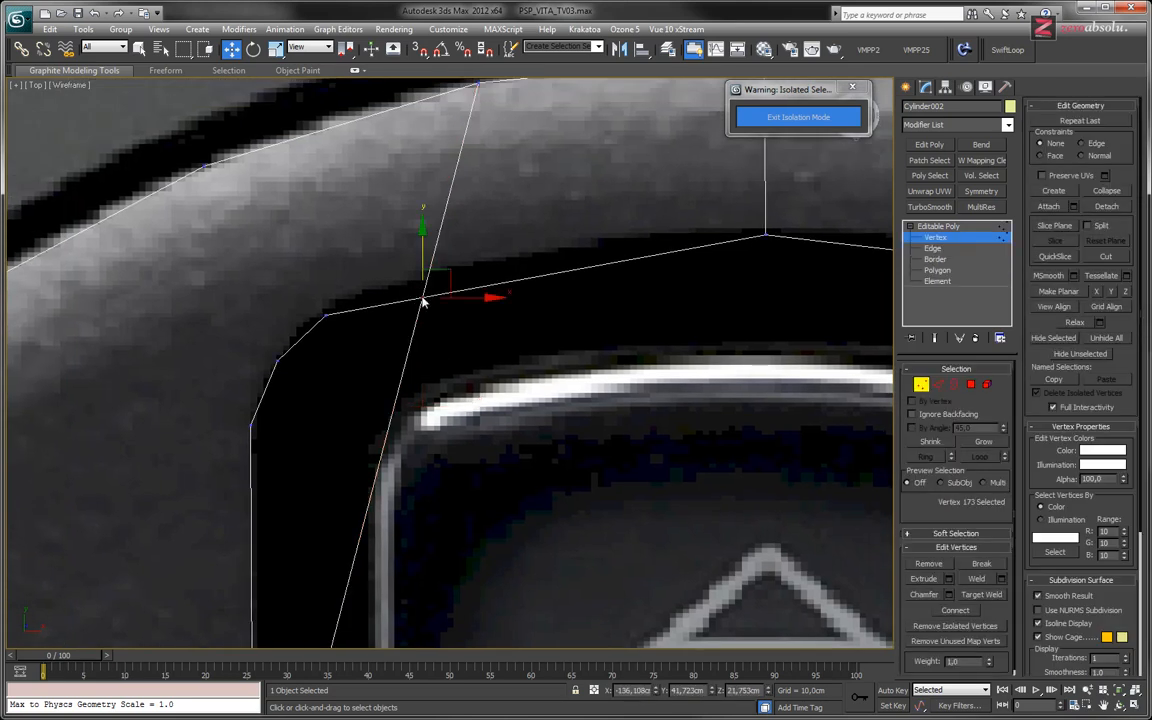
pyautogui.moveTo(445, 280)
pyautogui.mouseDown()
pyautogui.moveTo(436, 226)
pyautogui.moveTo(458, 281)
pyautogui.moveTo(440, 227)
pyautogui.moveTo(452, 274)
pyautogui.mouseUp()
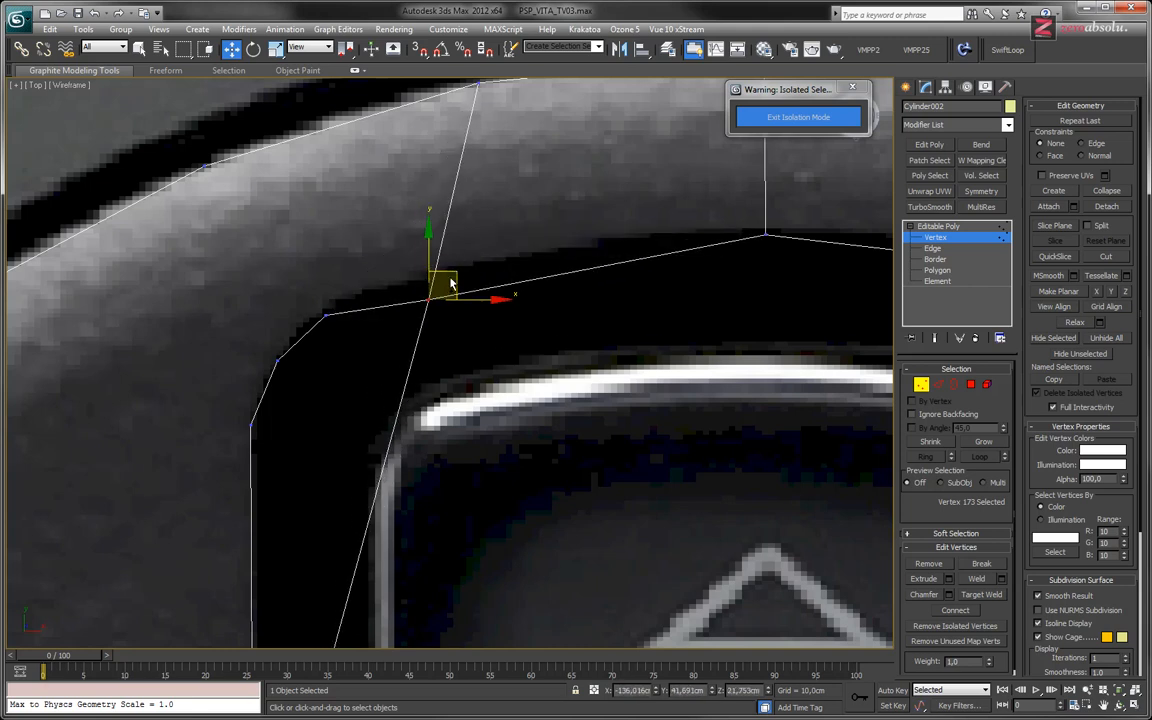
pyautogui.hotkey('ctrl', 'z')
pyautogui.moveTo(426, 315); pyautogui.dragTo(430, 300, button='middle')
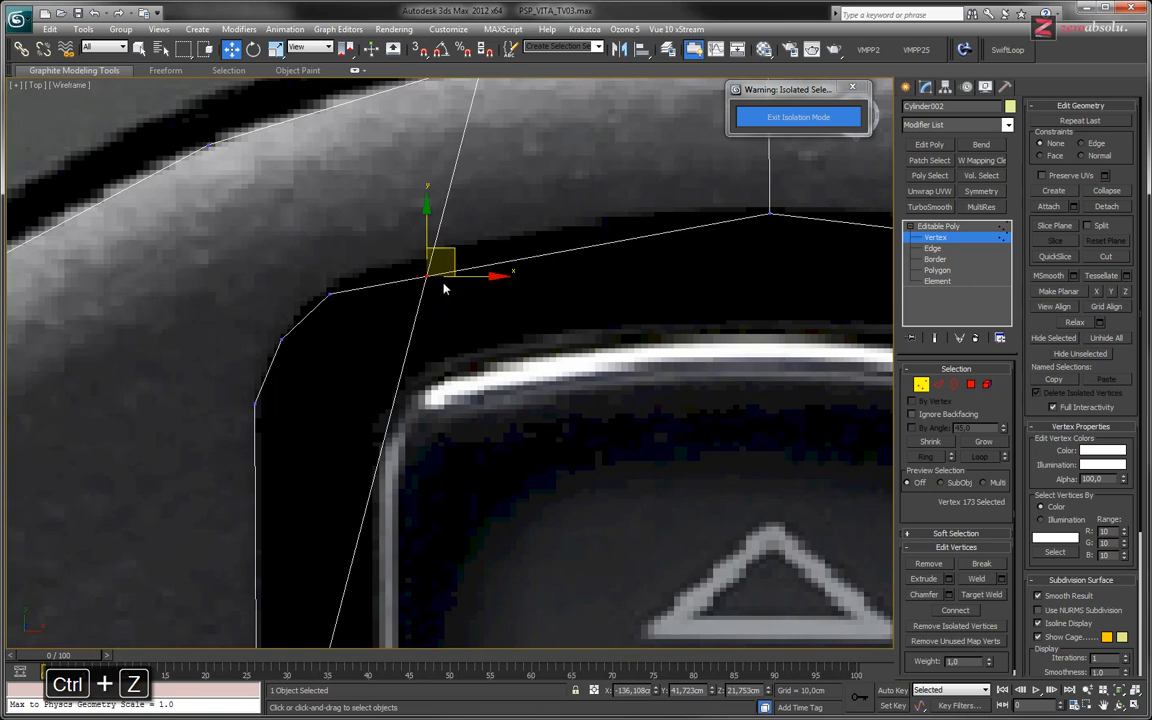
# Try removing the vertex where the stray diagonal crosses the upper arm's outline, and undo the removal.
pyautogui.hotkey('ctrl', 'BackSpace')
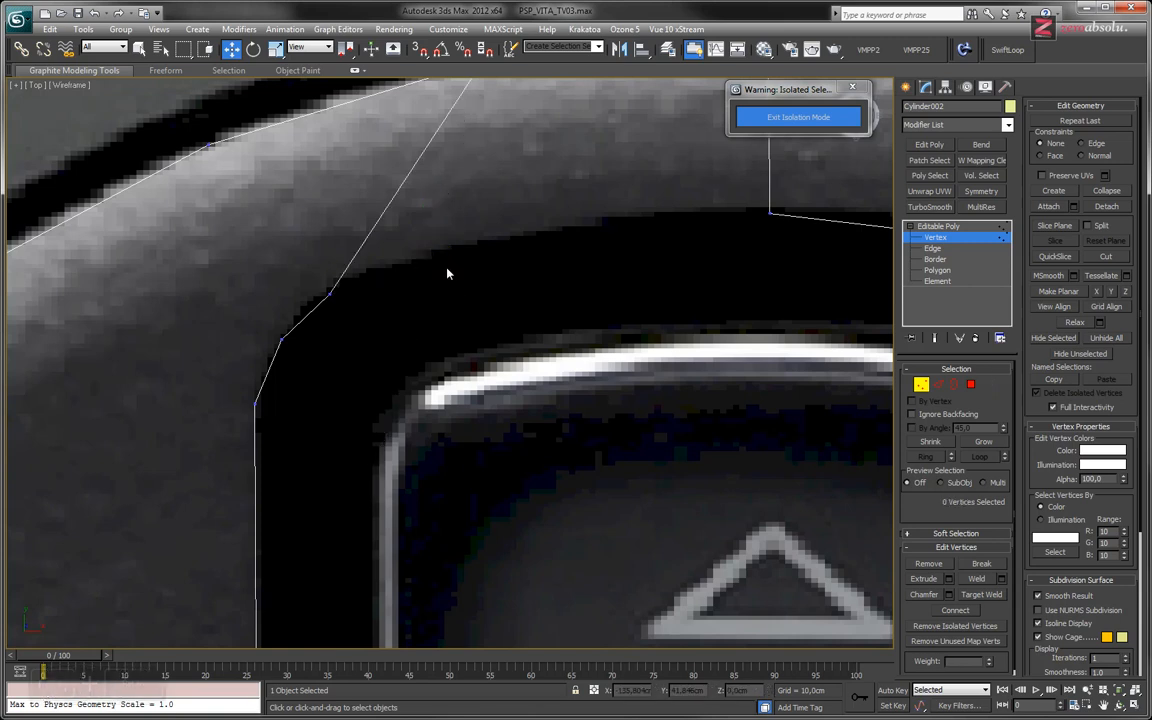
pyautogui.moveTo(484, 195); pyautogui.dragTo(462, 367, button='middle')
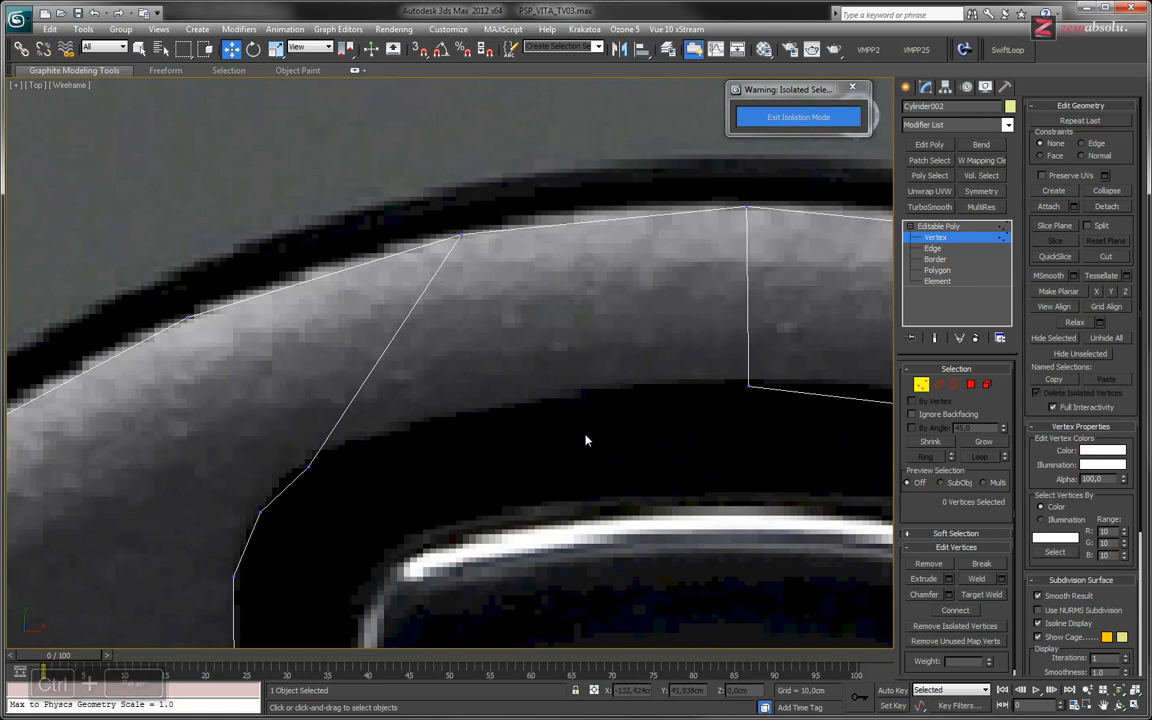
pyautogui.hotkey('ctrl', 'z')
pyautogui.moveTo(553, 457); pyautogui.dragTo(549, 293, button='middle')
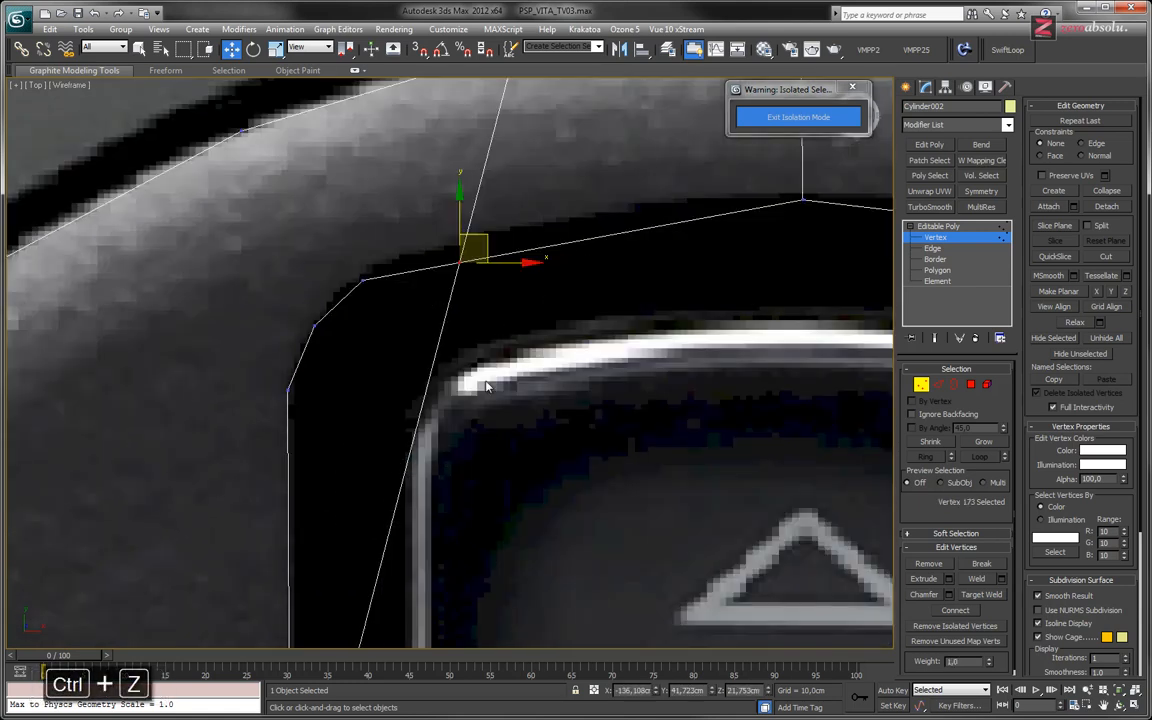
# Try removing only the lower segment of the stray diagonal, between the upper arm's outline and the left inner corner.
pyautogui.click(411, 376)
pyautogui.press('2')
pyautogui.moveTo(483, 411); pyautogui.dragTo(388, 400)
pyautogui.moveTo(520, 347); pyautogui.dragTo(528, 301, button='middle')
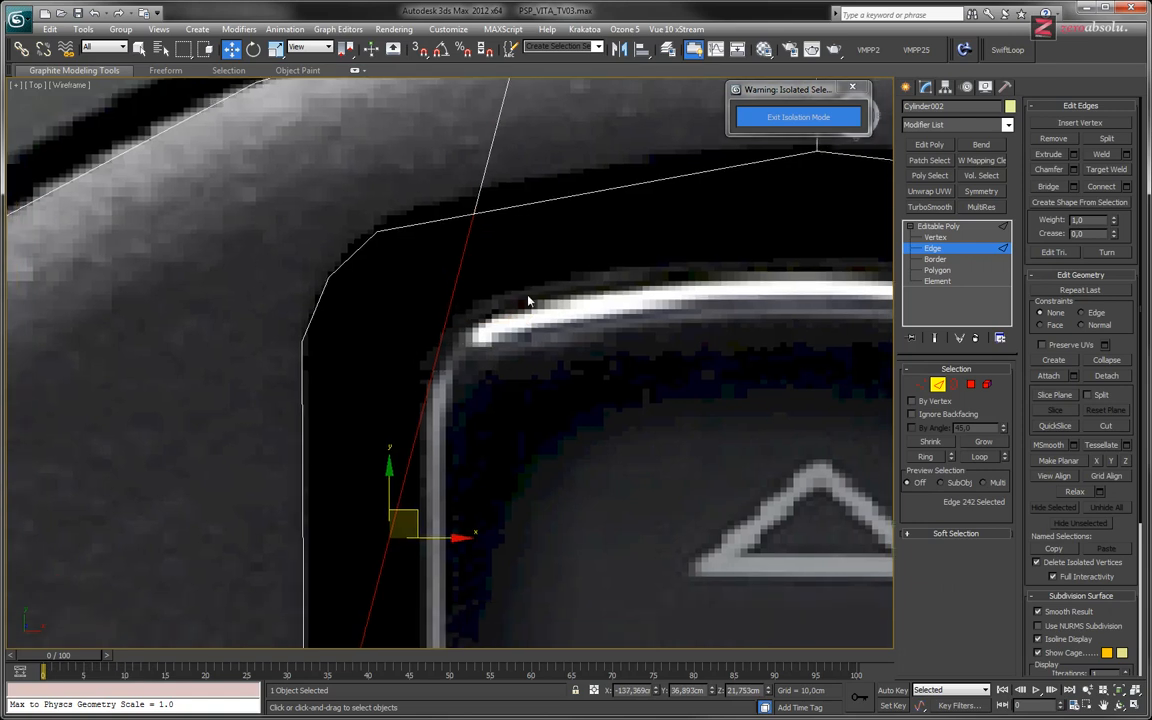
pyautogui.click(528, 301)
pyautogui.hotkey('ctrl', 'z')
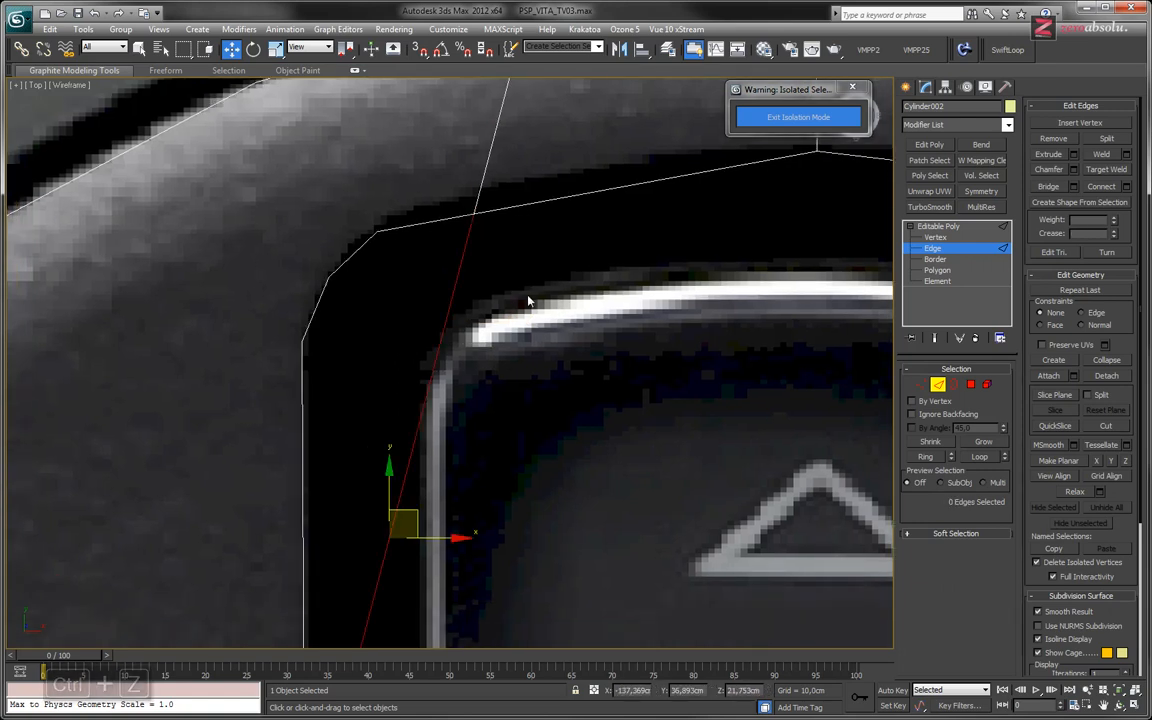
pyautogui.hotkey('ctrl', 'z')
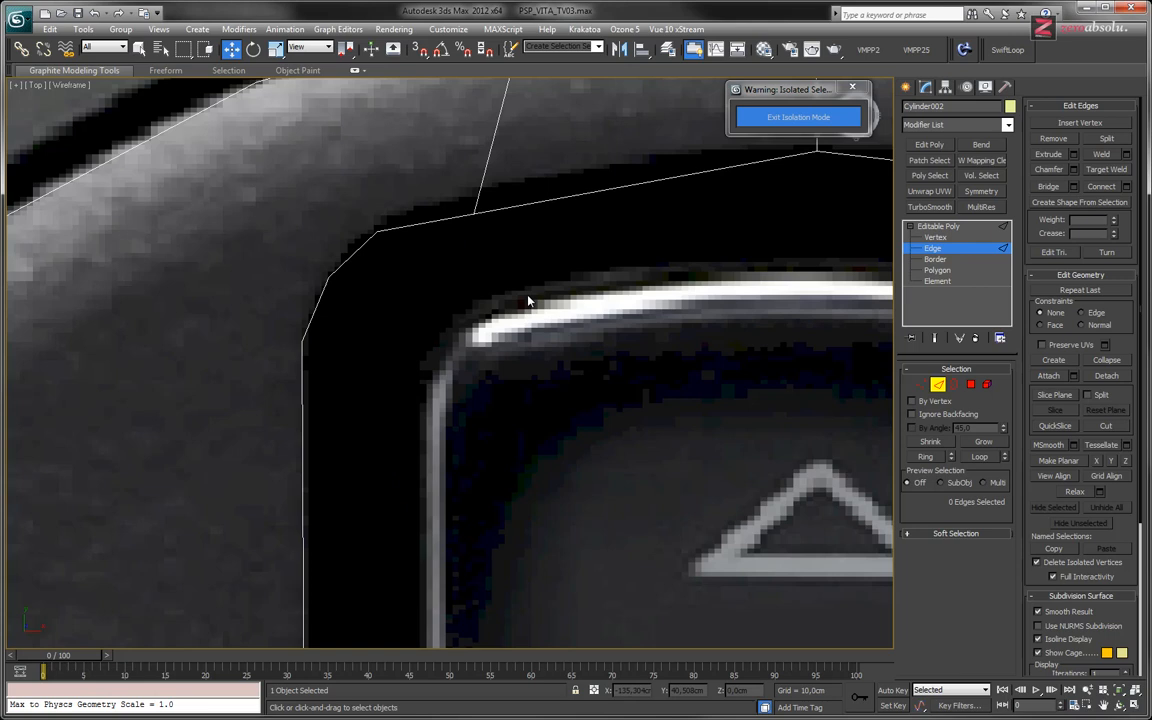
# Check the disc's top surface in shaded display and undo the recent edge removals, back to before the right arm's stray edge was deleted.
pyautogui.scroll(-5, 528, 301)
pyautogui.press('F3')
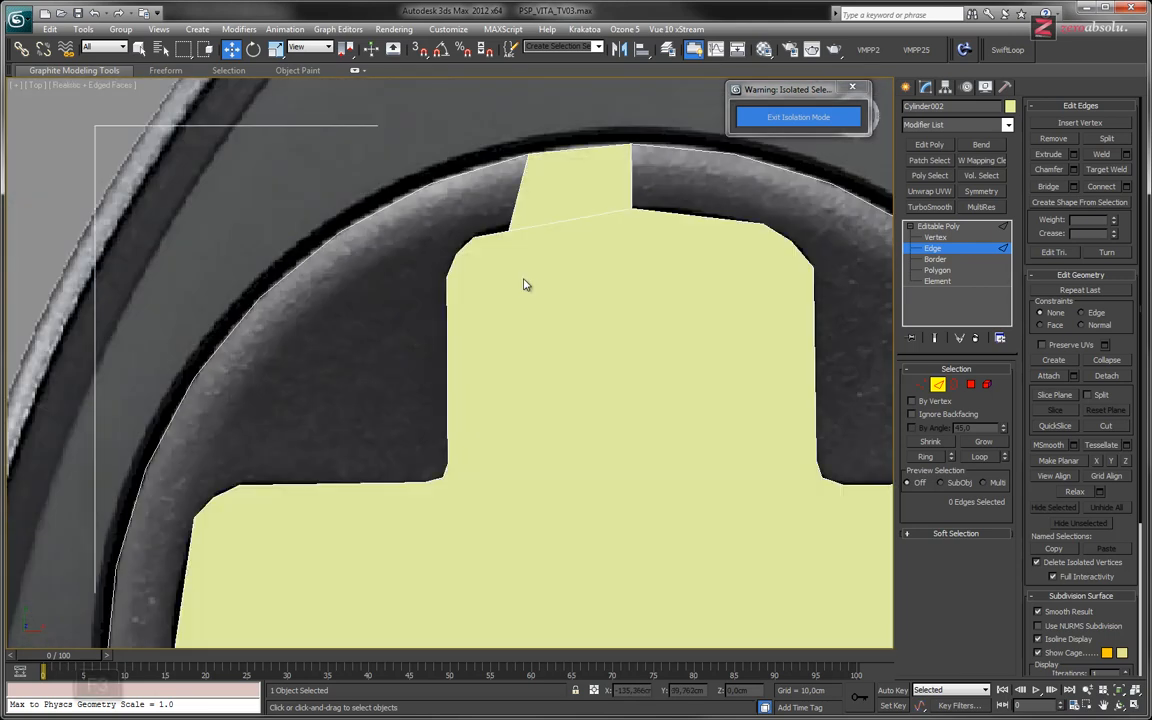
pyautogui.moveTo(500, 376); pyautogui.dragTo(453, 276, button='middle')
pyautogui.scroll(-3, 467, 281)
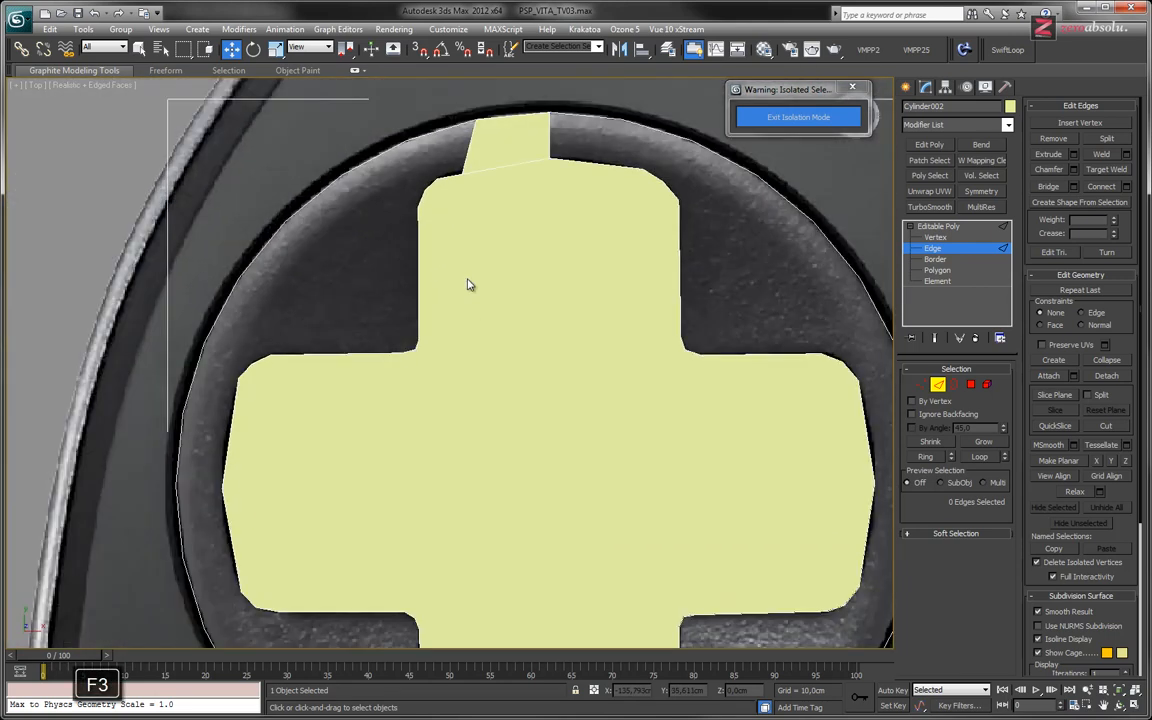
pyautogui.scroll(-2, 467, 285)
pyautogui.keyDown('alt'); pyautogui.moveTo(539, 416); pyautogui.dragTo(553, 375, button='middle'); pyautogui.keyUp('alt')
pyautogui.hotkey('ctrl', 'z')
pyautogui.hotkey('ctrl', 'z')
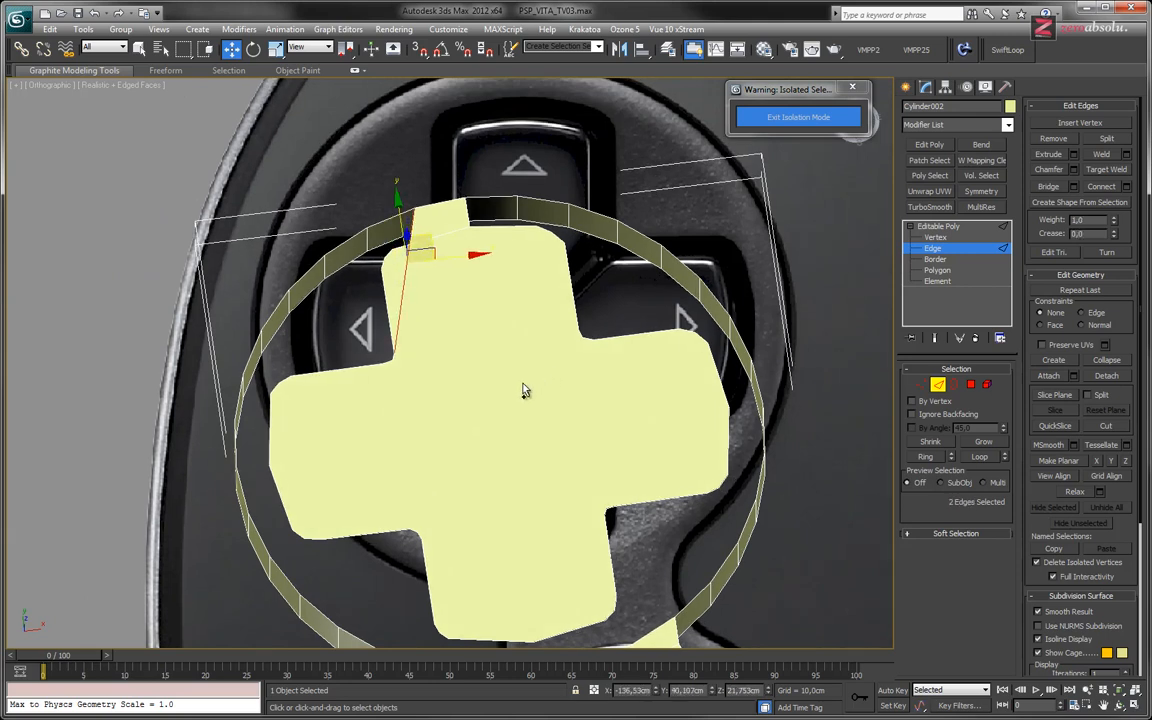
pyautogui.hotkey('ctrl', 'z')
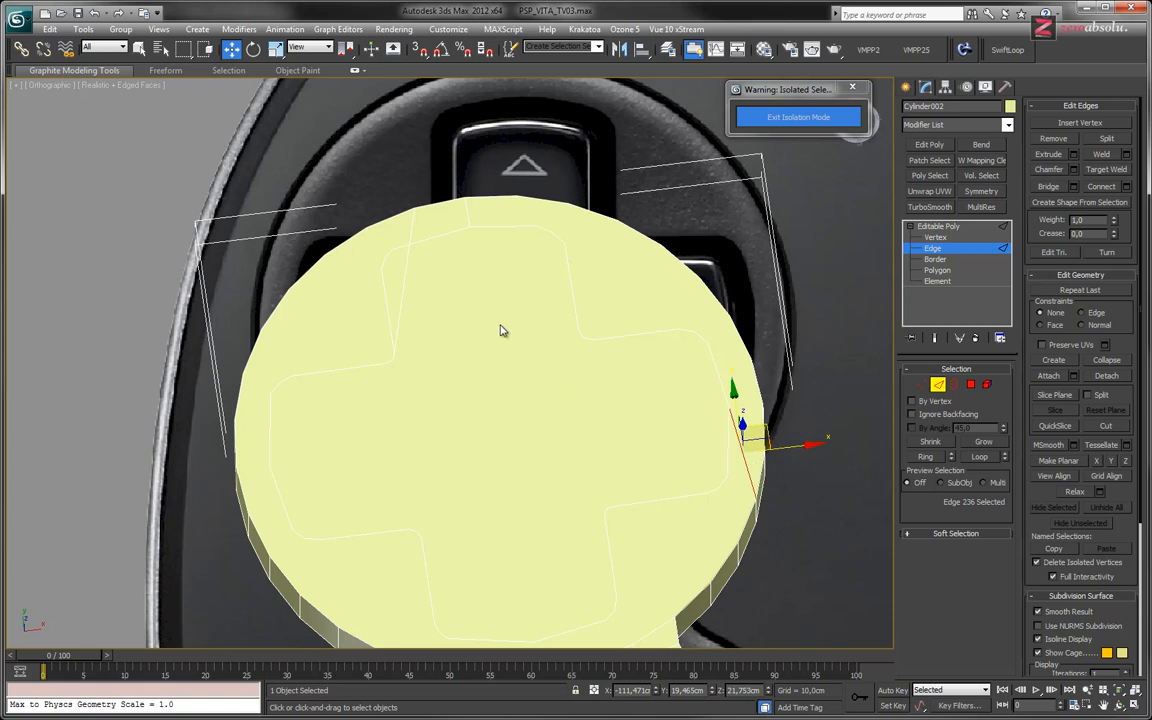
# Select both segments of the stray diagonal across the upper arm's left corner and remove them together with their leftover vertex.
pyautogui.moveTo(502, 331); pyautogui.dragTo(537, 380, button='middle')
pyautogui.click(440, 326)
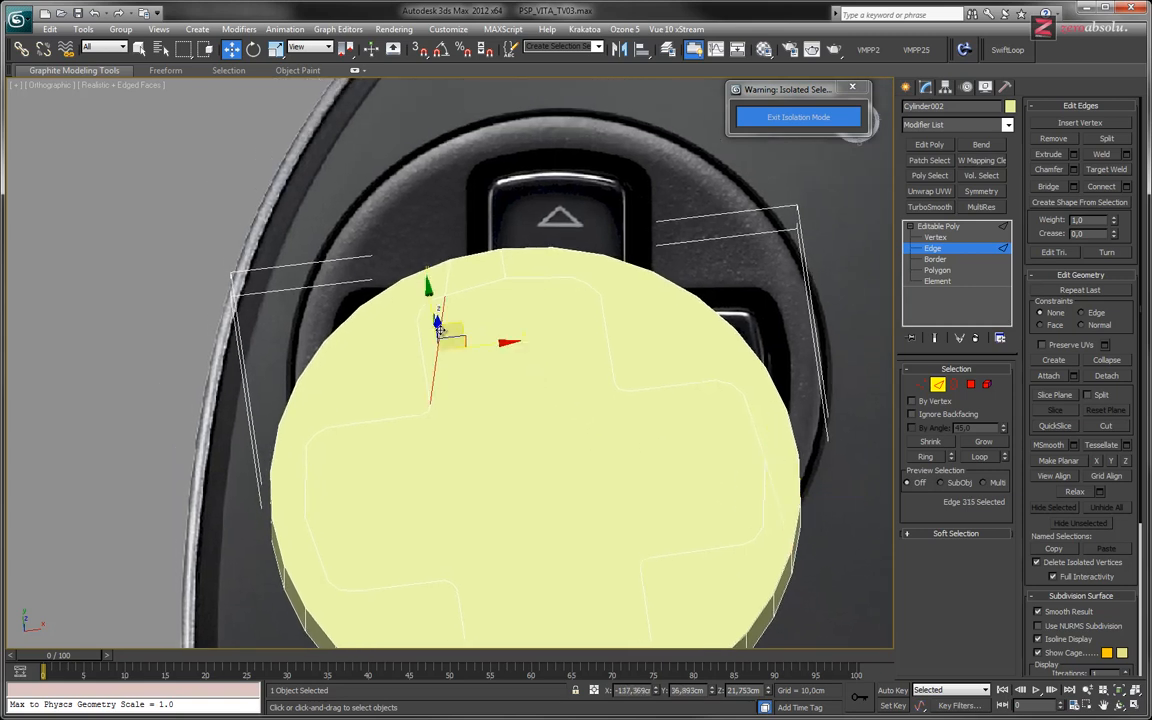
pyautogui.moveTo(523, 350); pyautogui.dragTo(560, 442, button='middle')
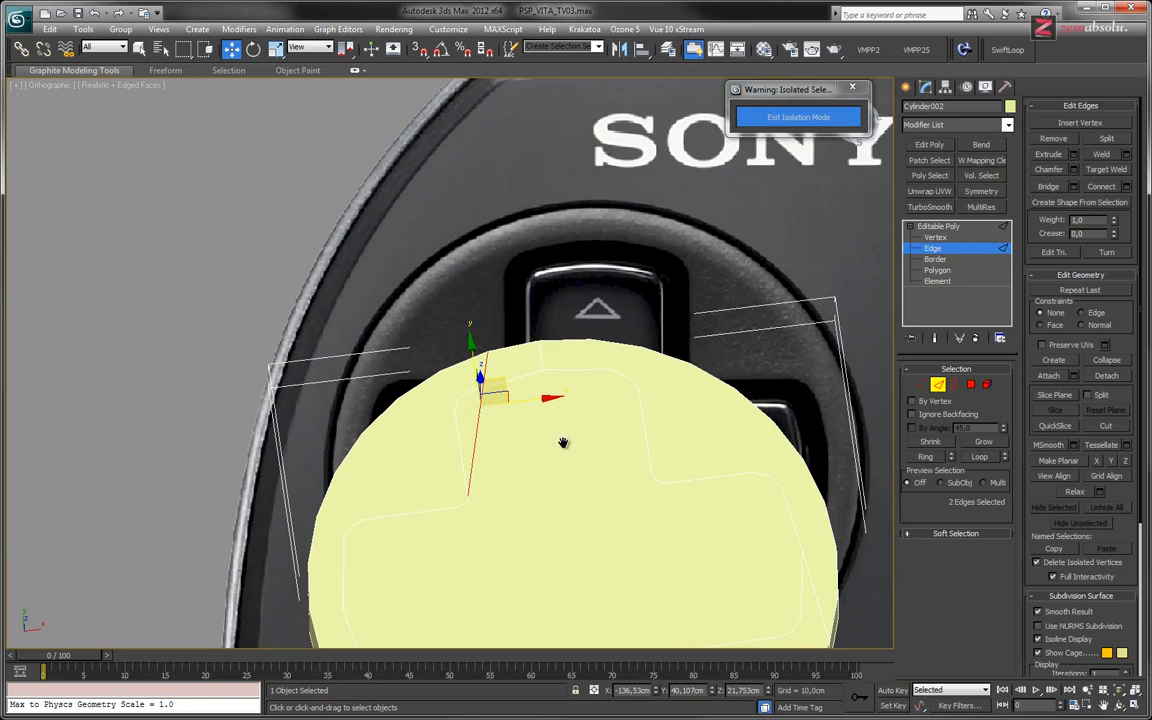
pyautogui.hotkey('ctrl', 'd')
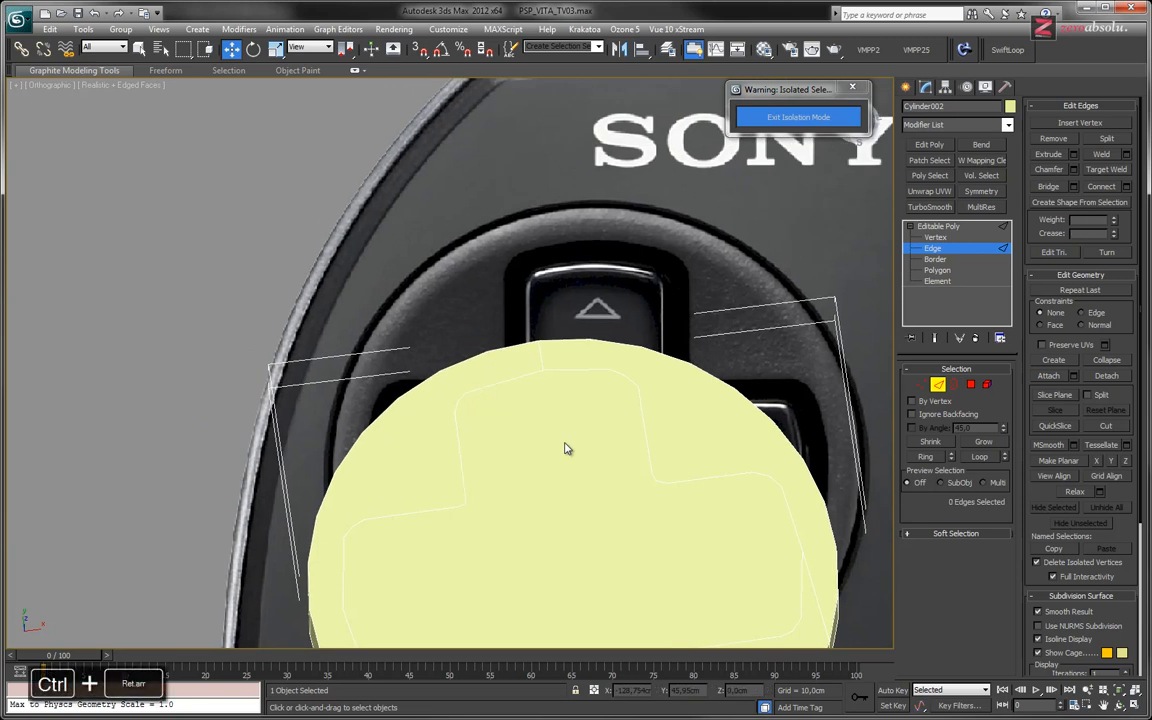
pyautogui.keyDown('ctrl'); pyautogui.scroll(3, 504, 401); pyautogui.keyUp('ctrl')
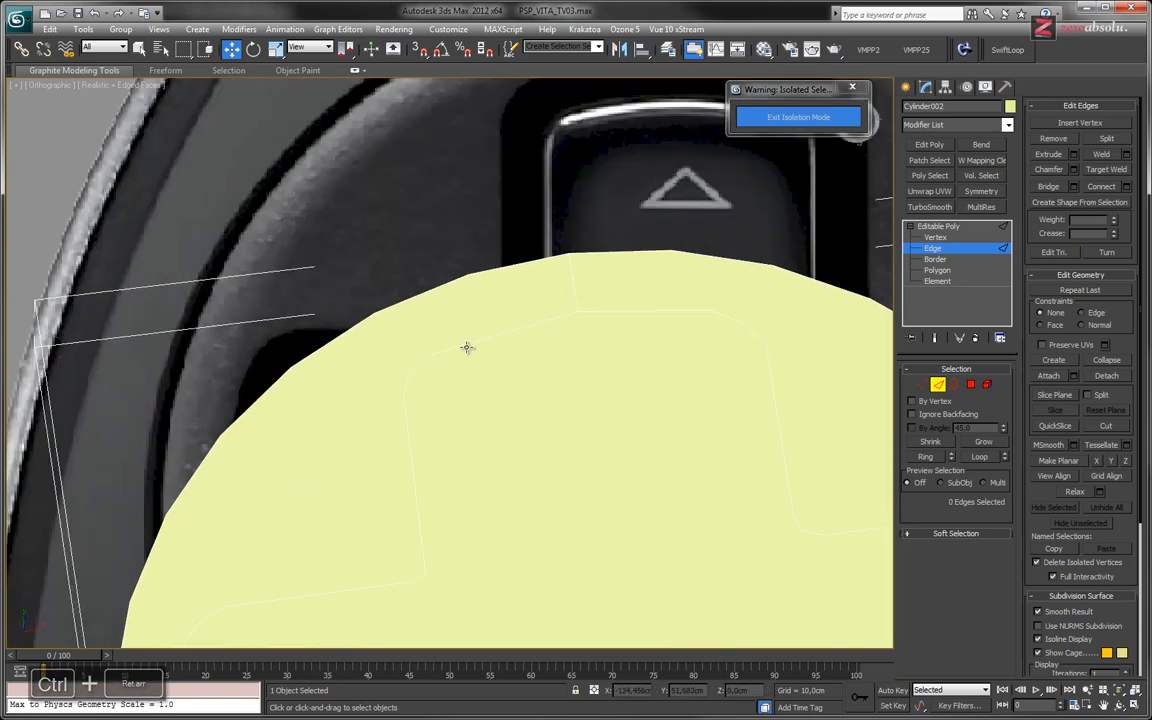
# Check the outline's vertices and remove the stray edge running from the right arm's outer side to the disc's rim.
pyautogui.press('1')
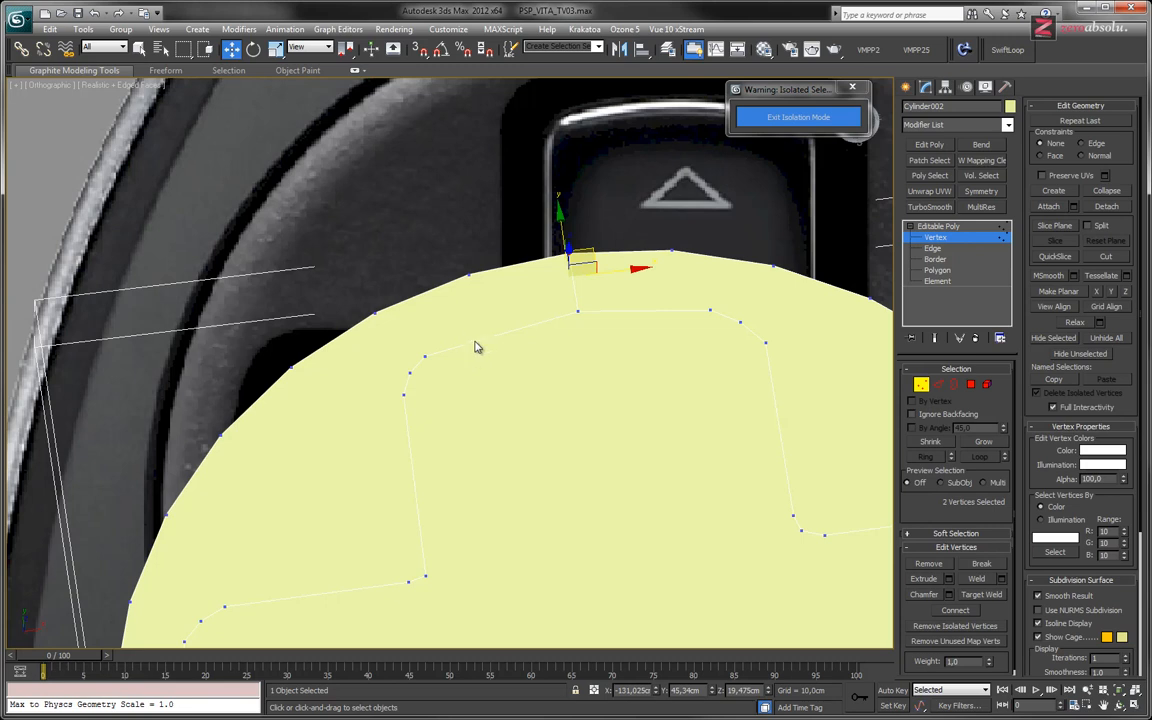
pyautogui.moveTo(620, 503); pyautogui.dragTo(467, 404, button='middle')
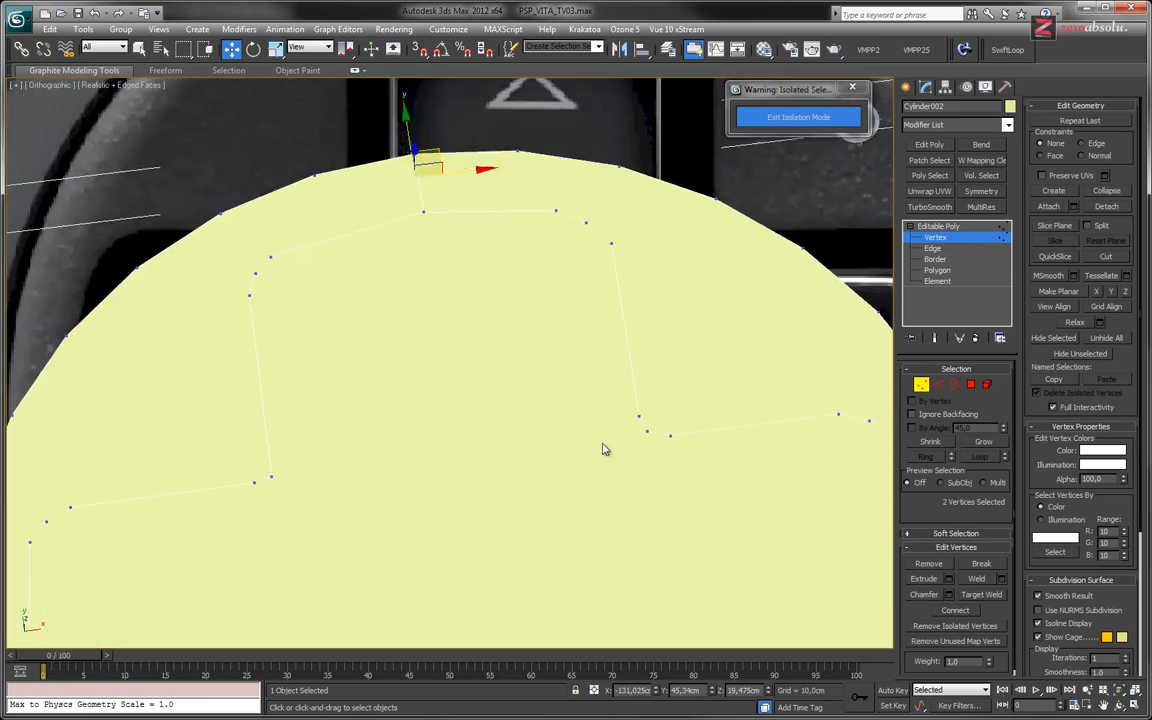
pyautogui.moveTo(792, 559); pyautogui.dragTo(491, 322, button='middle')
pyautogui.press('2')
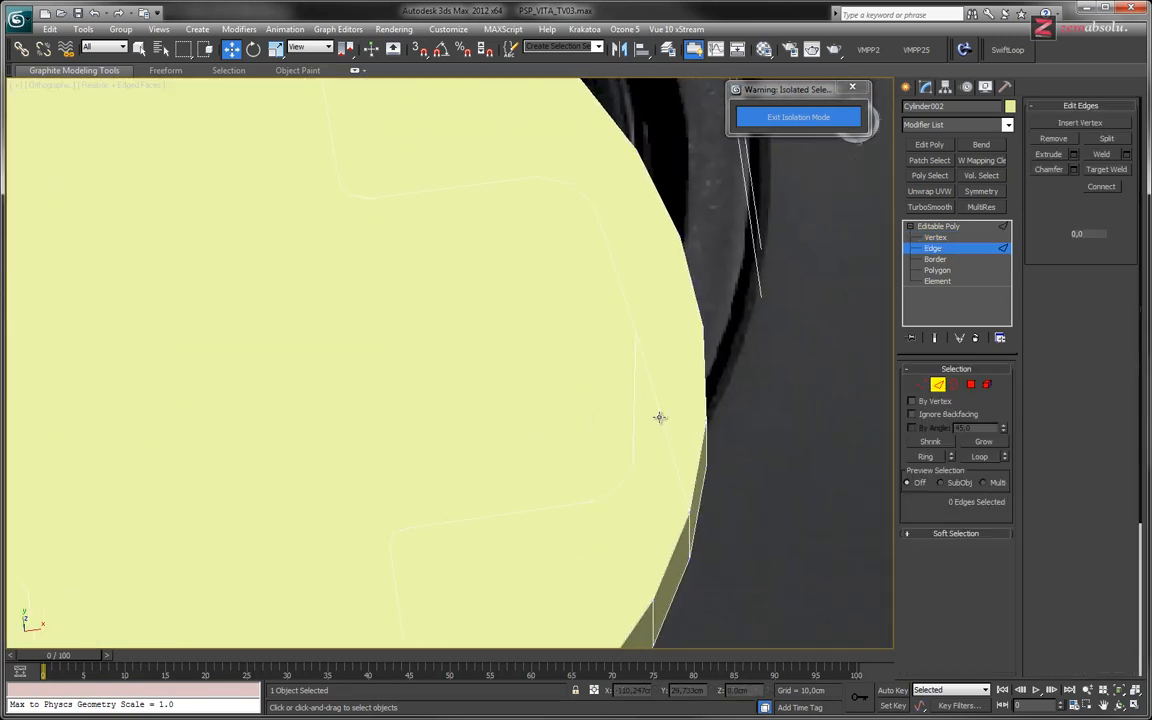
pyautogui.click(661, 420)
pyautogui.hotkey('ctrl', 'BackSpace')
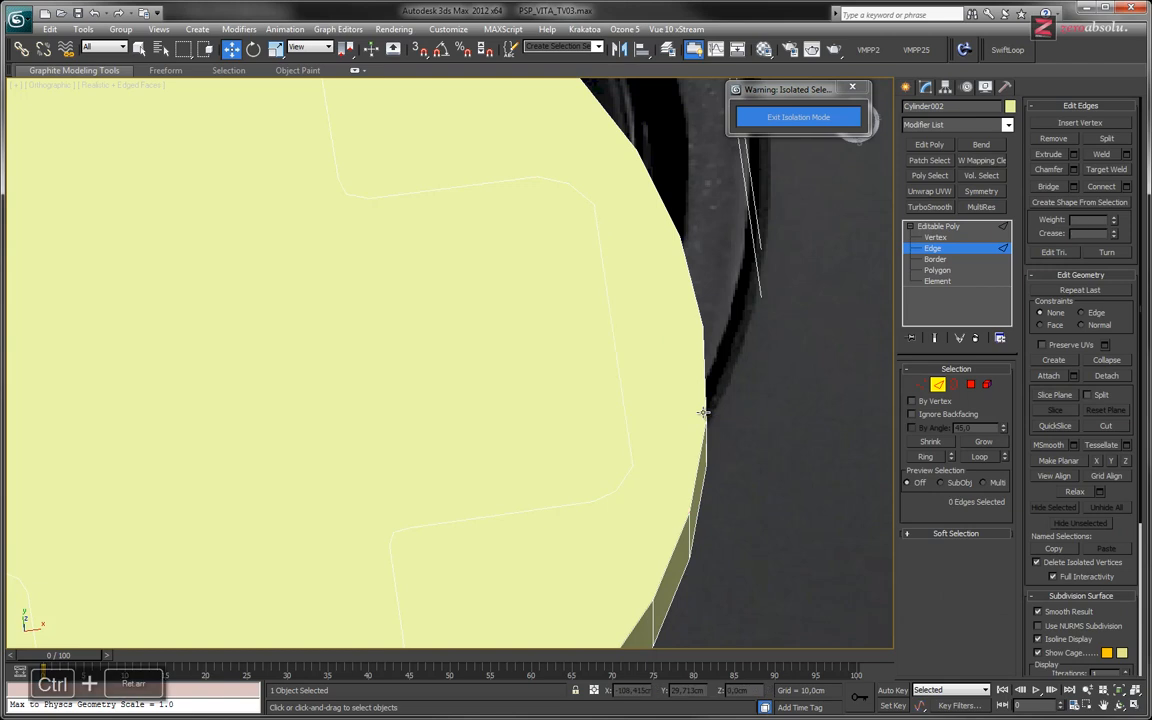
# Insert a vertex midway along the right arm's outer edge, working in the wireframe Top view.
pyautogui.moveTo(472, 347); pyautogui.dragTo(504, 378, button='middle')
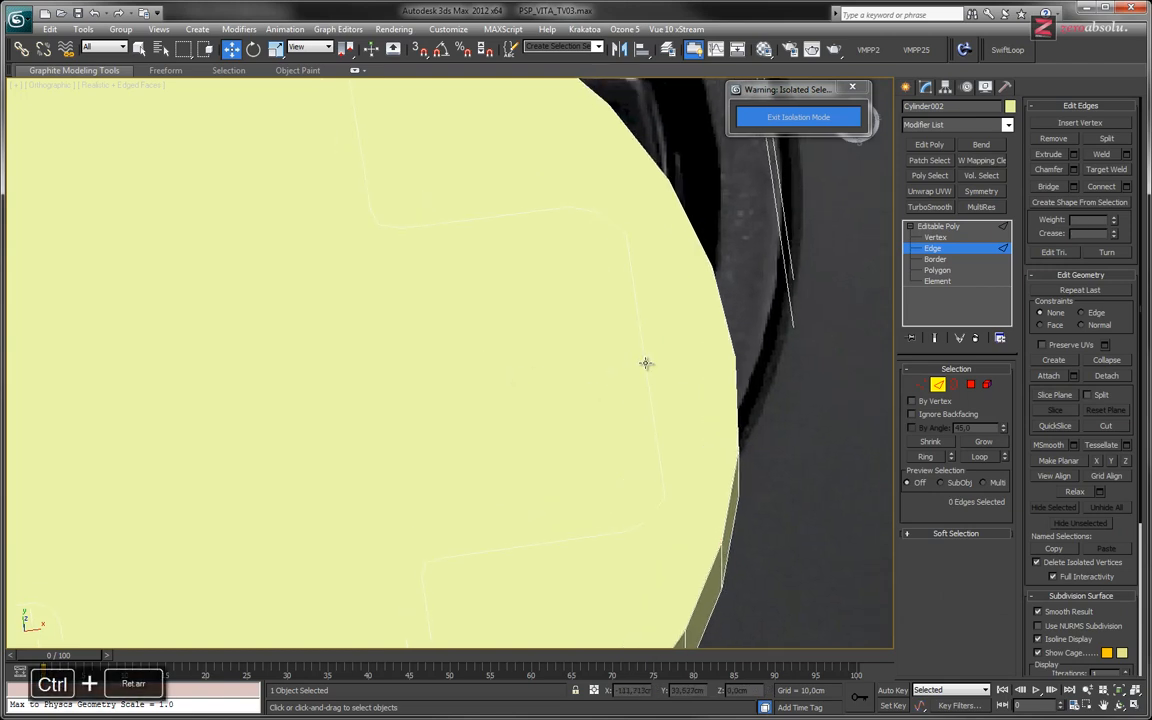
pyautogui.press('t')
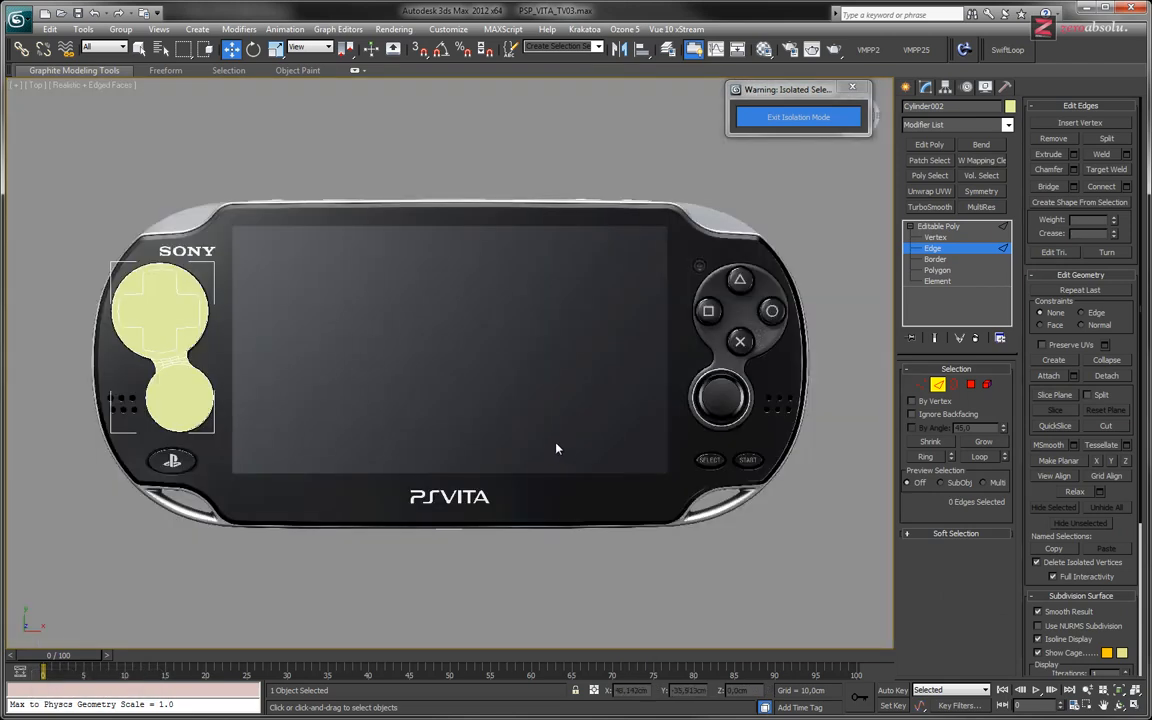
pyautogui.moveTo(236, 335); pyautogui.dragTo(530, 332, button='middle')
pyautogui.scroll(8, 478, 327)
pyautogui.press('F3')
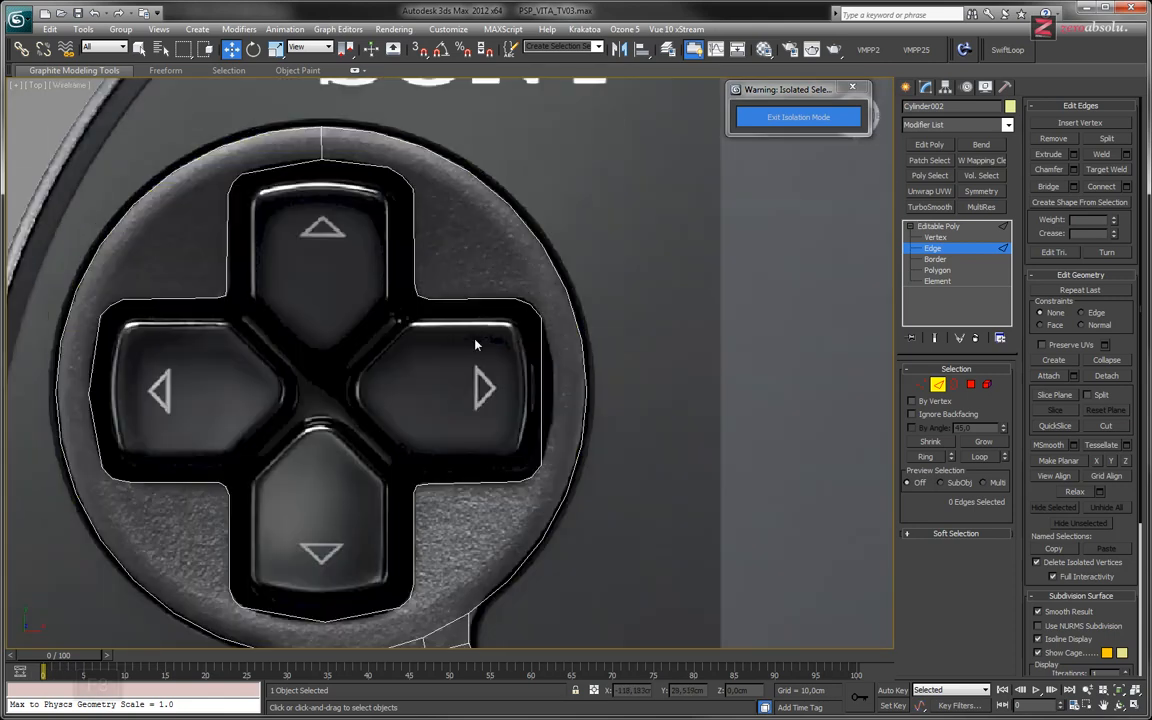
pyautogui.scroll(1, 536, 393)
pyautogui.scroll(3, 567, 366)
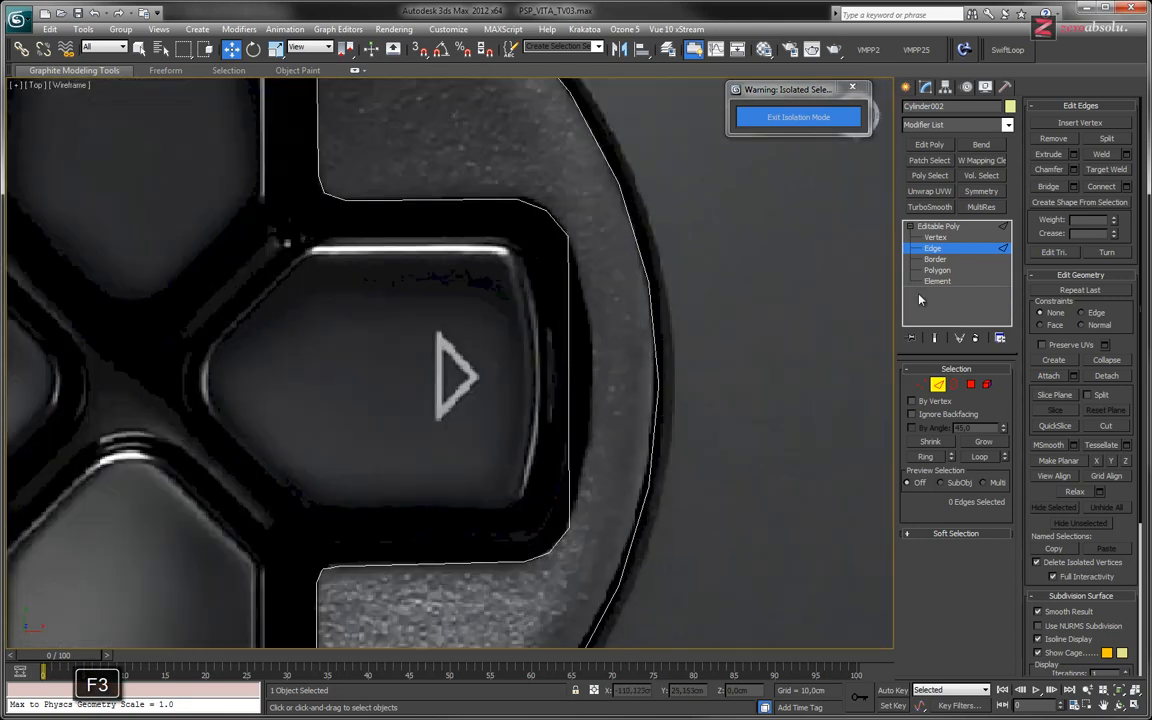
pyautogui.click(962, 239)
pyautogui.click(961, 249)
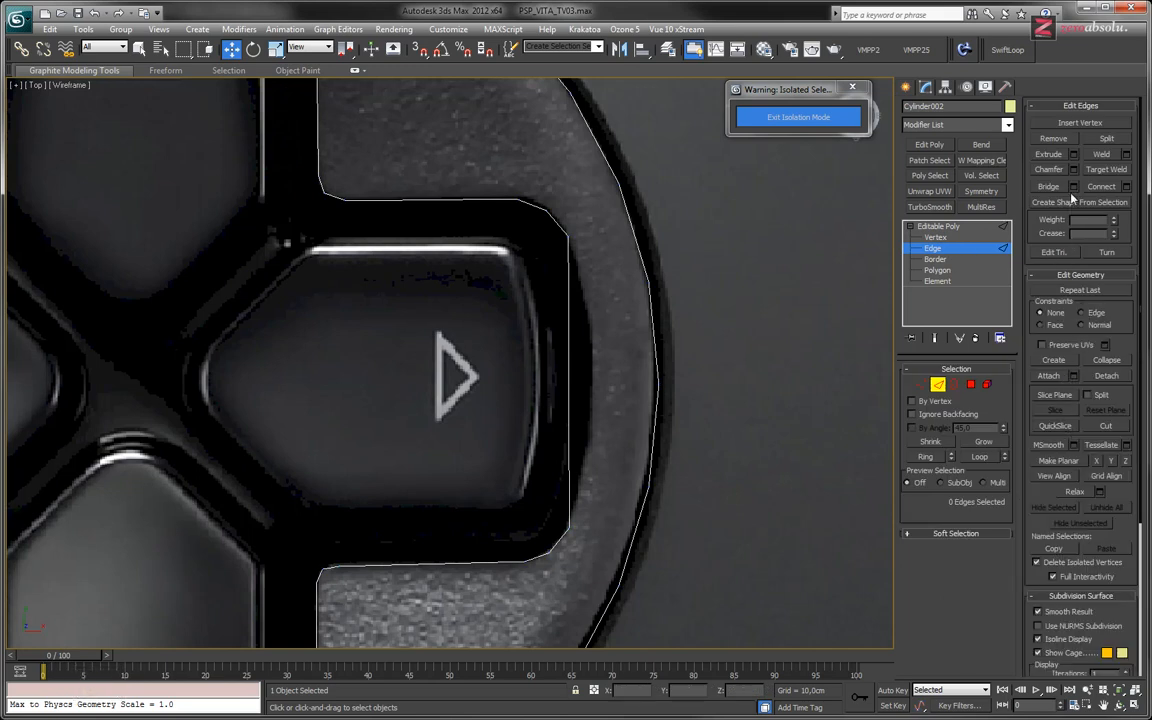
pyautogui.click(1080, 123)
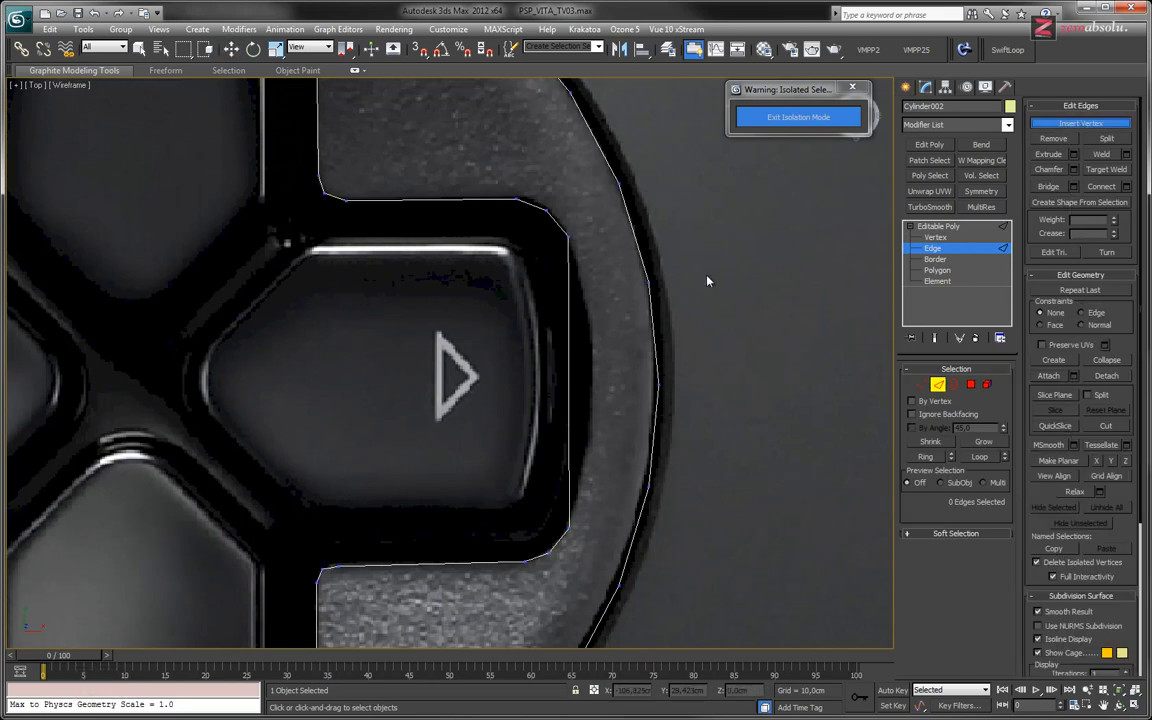
pyautogui.rightClick(582, 385)
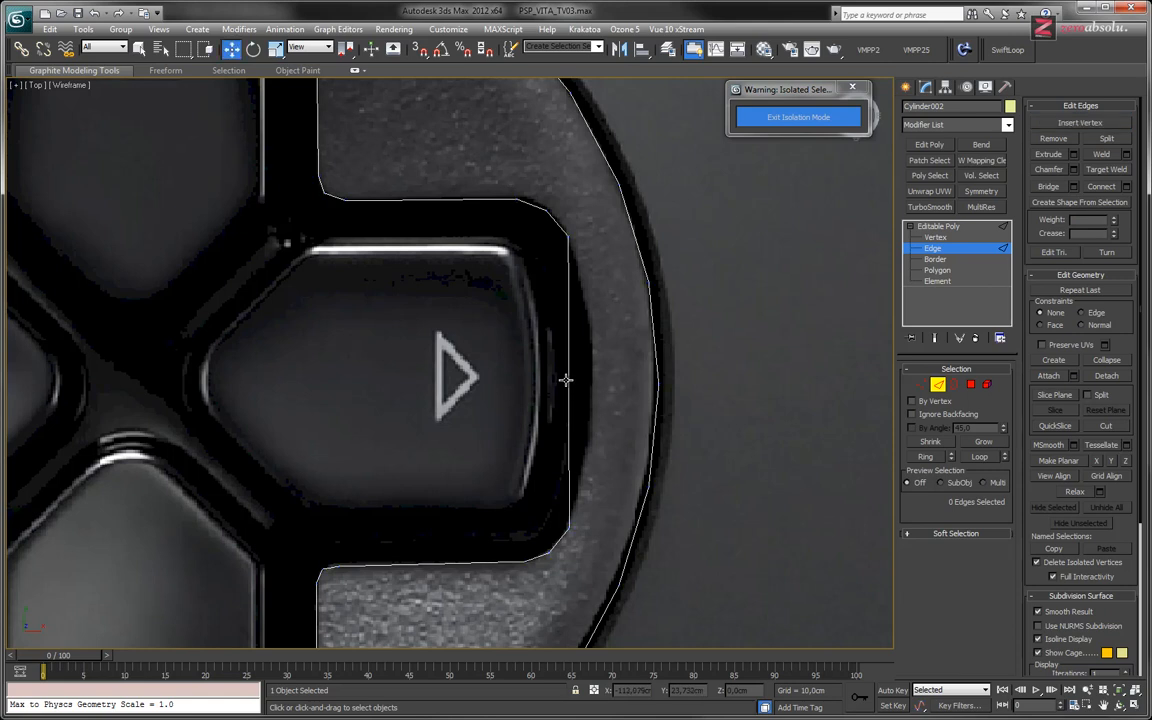
# Move the new middle vertex of the right arm's outer edge outward along X to the black border in the reference.
pyautogui.click(935, 237)
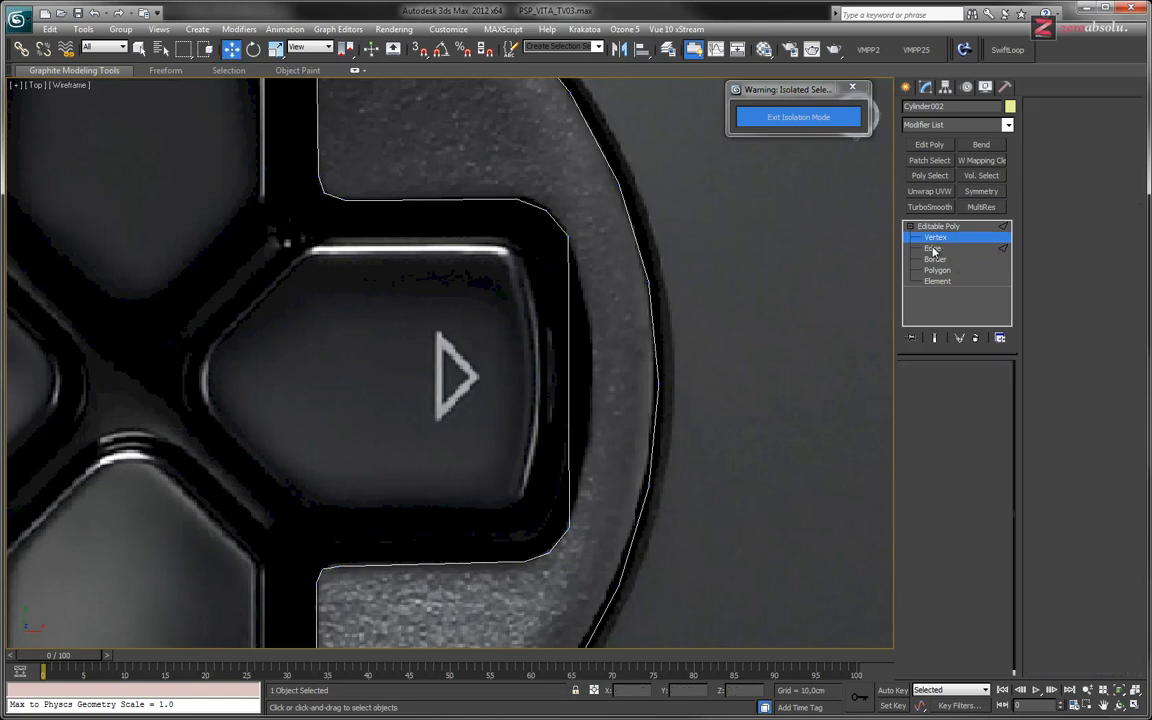
pyautogui.click(570, 380)
pyautogui.moveTo(598, 383); pyautogui.dragTo(627, 380)
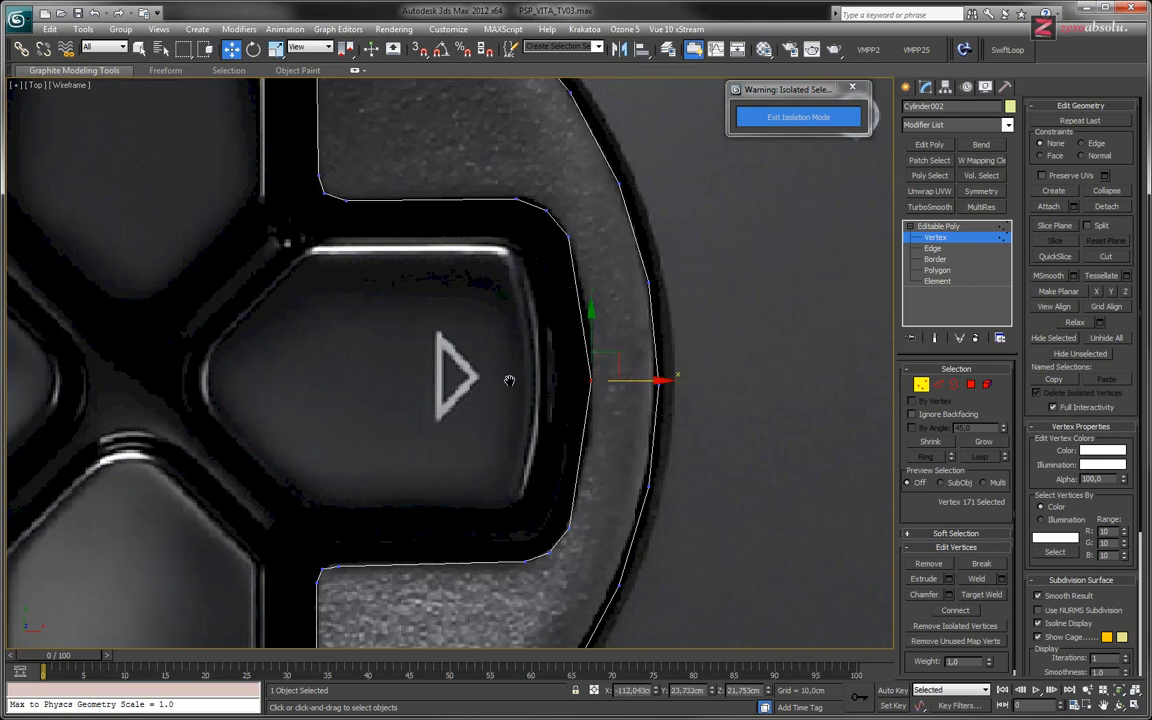
# Nudge the vertices of the inner corner between the upper and right arms slightly up along Y to level the outline.
pyautogui.moveTo(509, 381); pyautogui.dragTo(566, 183, button='middle')
pyautogui.moveTo(541, 252); pyautogui.dragTo(553, 456, button='middle')
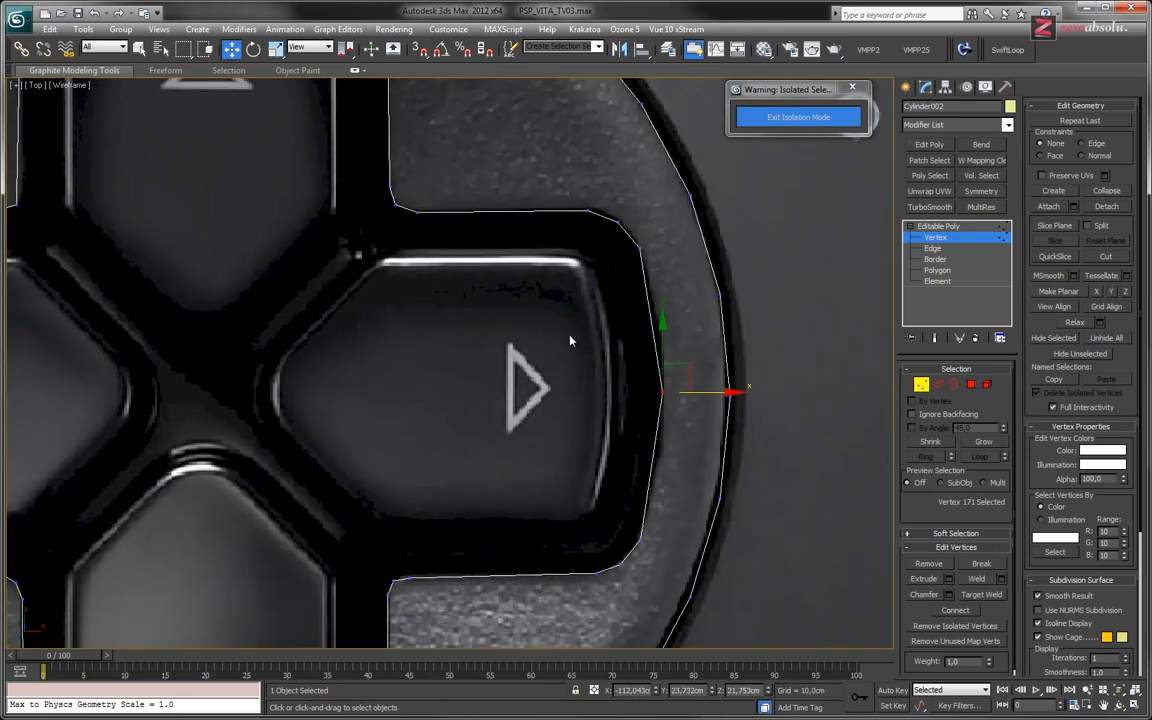
pyautogui.click(616, 209)
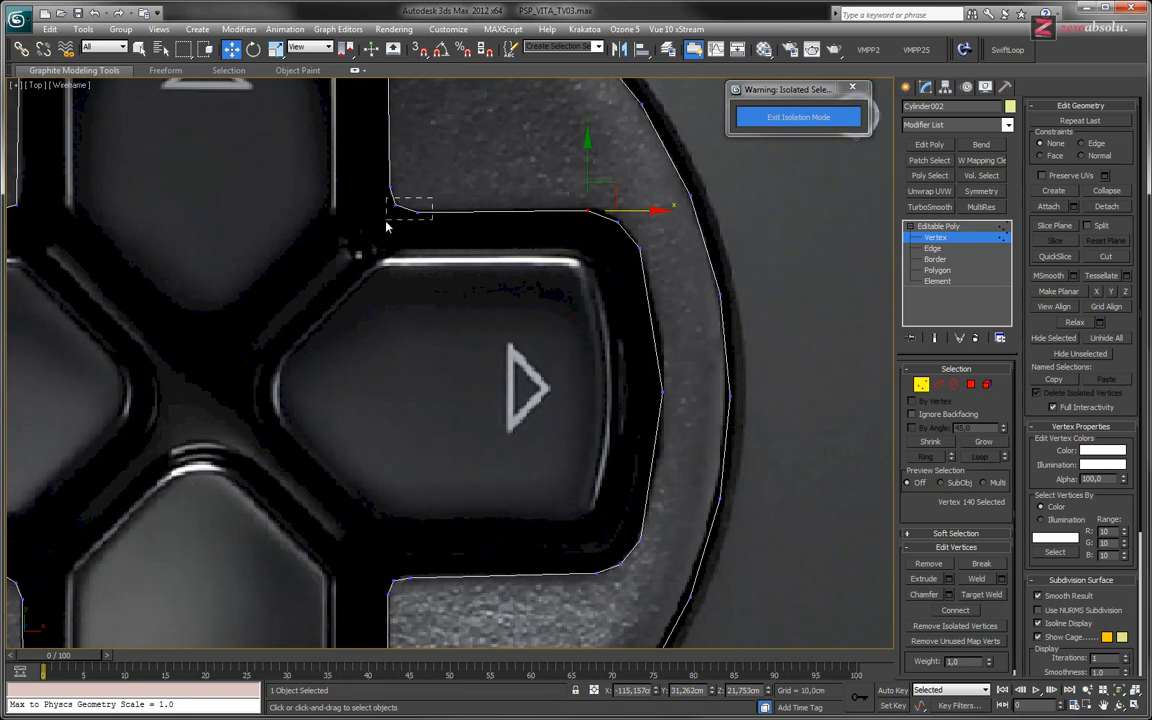
pyautogui.moveTo(387, 226); pyautogui.dragTo(410, 169)
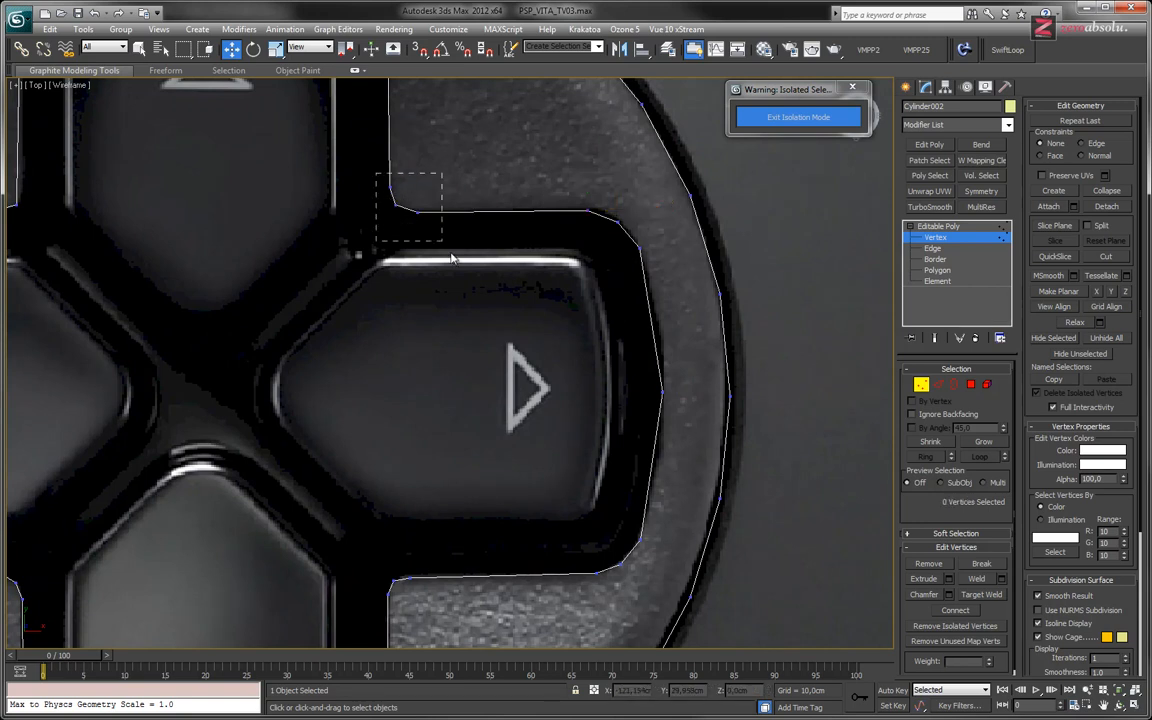
pyautogui.moveTo(451, 258); pyautogui.dragTo(452, 259)
pyautogui.moveTo(399, 158); pyautogui.dragTo(399, 193)
pyautogui.moveTo(389, 145); pyautogui.dragTo(389, 143)
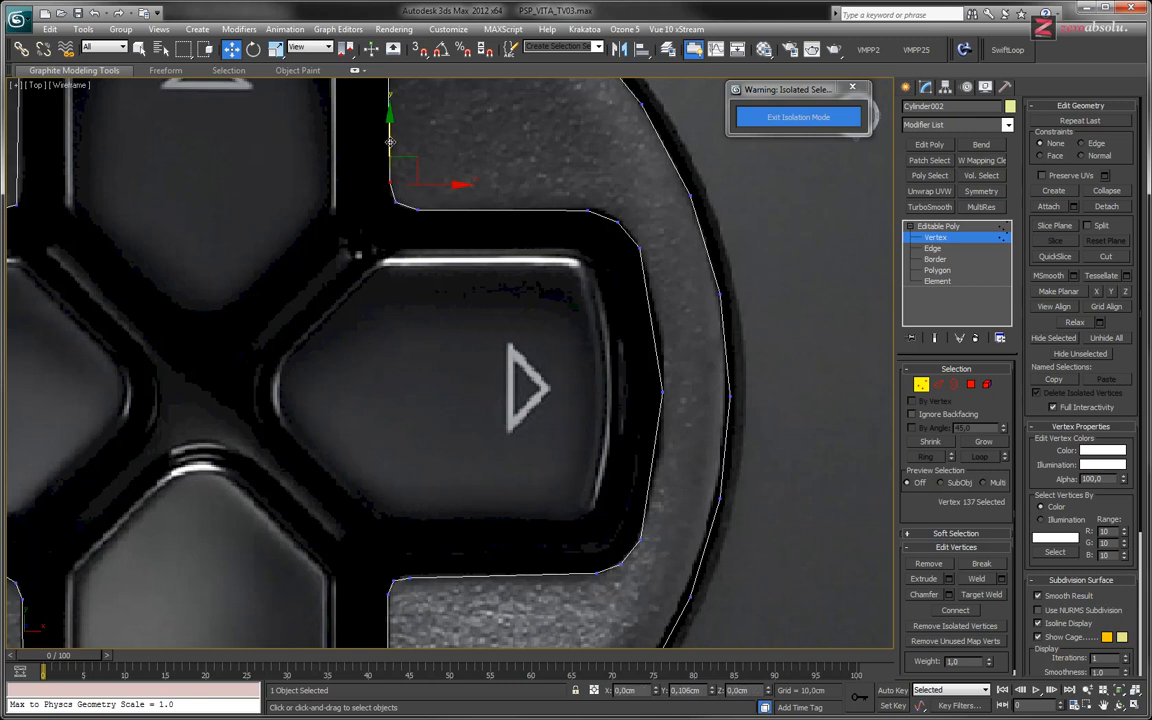
# Check the vertices along the lower arm's outline against the reference, from its inner corner with the right arm round both outer corners.
pyautogui.moveTo(673, 364); pyautogui.dragTo(625, 229, button='middle')
pyautogui.moveTo(583, 359); pyautogui.dragTo(640, 238, button='middle')
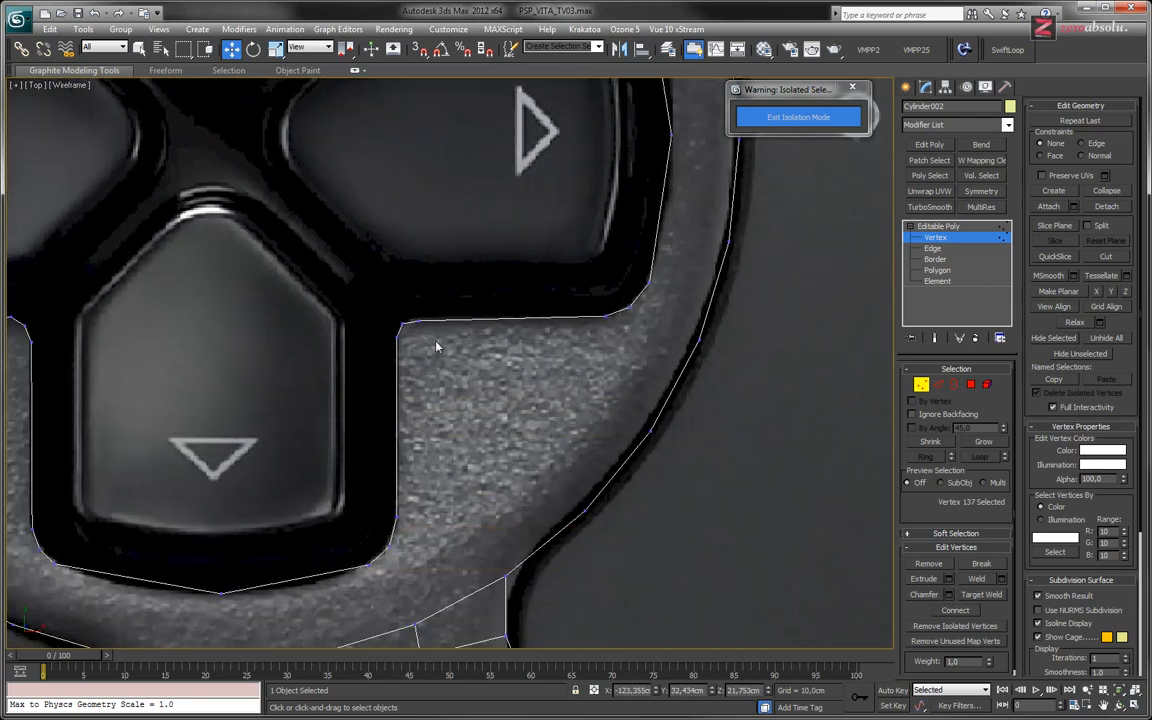
pyautogui.moveTo(434, 357); pyautogui.dragTo(380, 321)
pyautogui.moveTo(424, 425); pyautogui.dragTo(458, 314, button='middle')
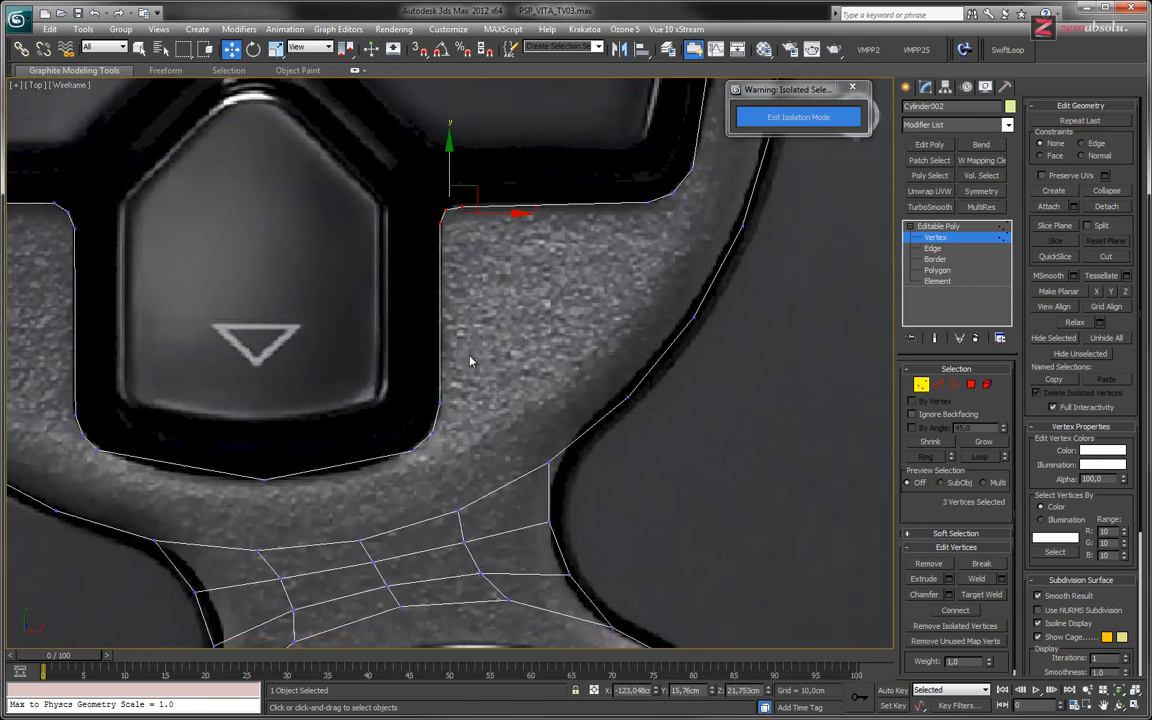
pyautogui.moveTo(472, 413); pyautogui.dragTo(563, 366, button='middle')
pyautogui.click(502, 409)
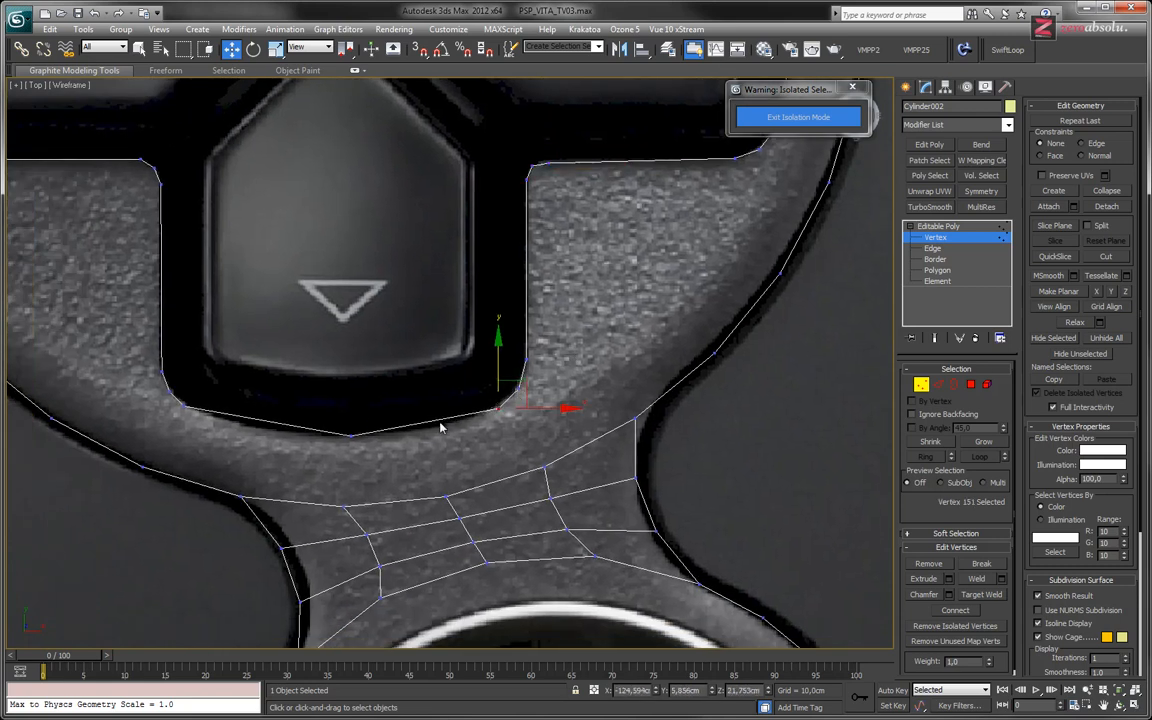
pyautogui.moveTo(373, 438); pyautogui.dragTo(555, 416, button='middle')
pyautogui.moveTo(416, 363); pyautogui.dragTo(488, 439, button='middle')
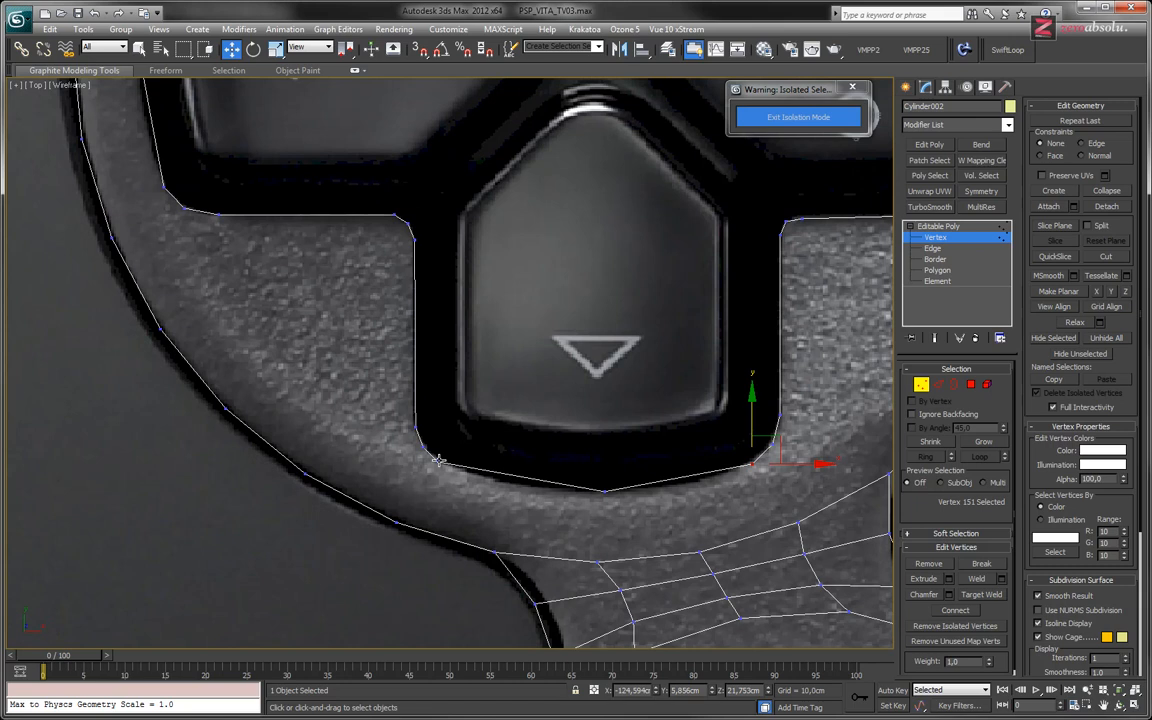
pyautogui.click(437, 459)
# Nudge the vertex at the lower end of the lower arm's left side outward along X by about 0.14 cm.
pyautogui.moveTo(428, 276); pyautogui.dragTo(505, 391, button='middle')
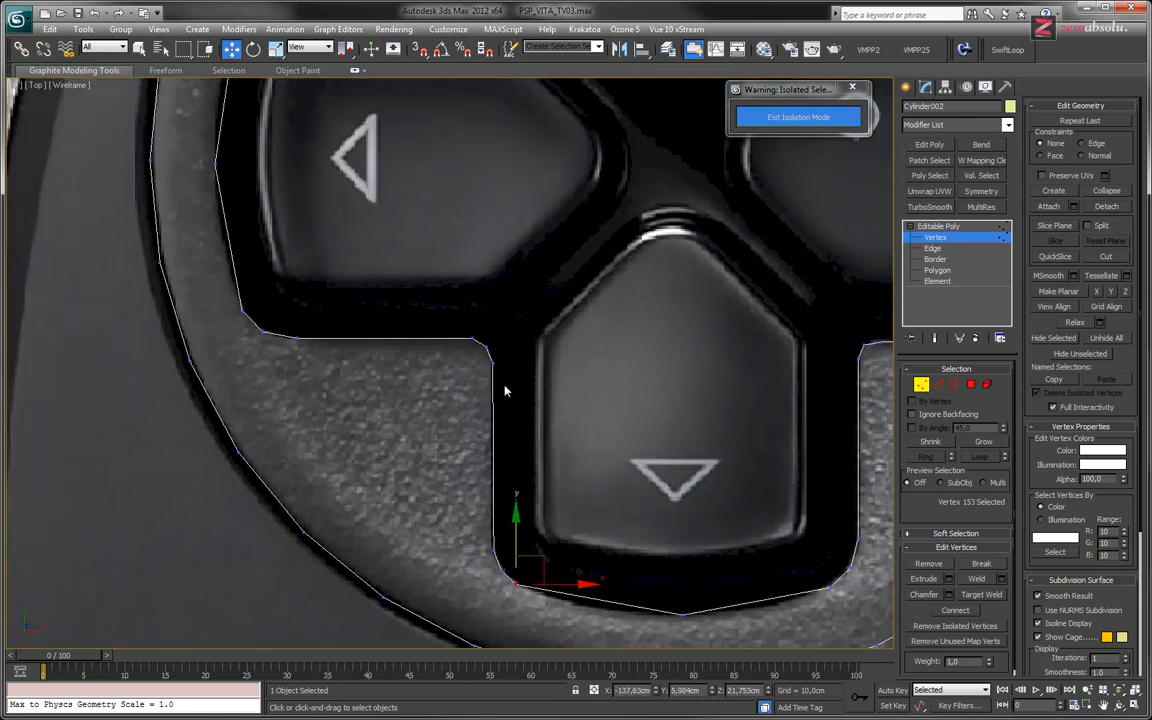
pyautogui.click(493, 547)
pyautogui.moveTo(529, 551)
pyautogui.mouseDown()
pyautogui.moveTo(541, 551)
pyautogui.moveTo(530, 550)
pyautogui.mouseUp()
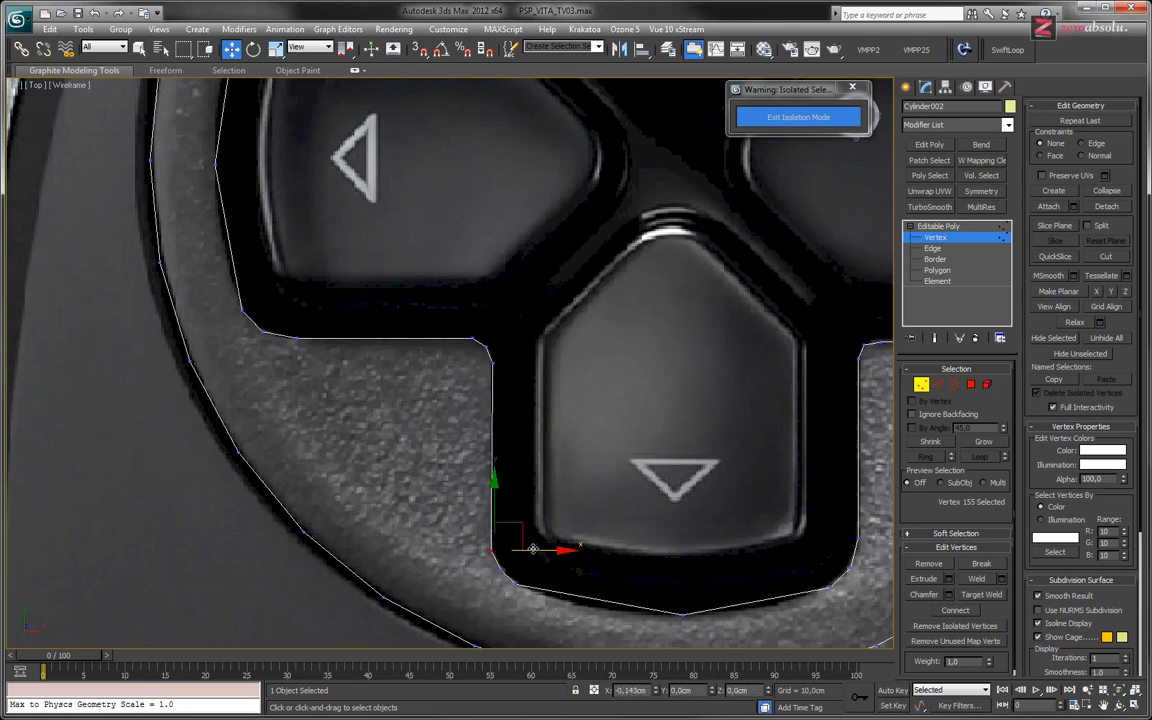
# Round the inner corner between the right and lower arms, raising its edge vertex 0.2 cm along Y and nudging the corner vertex.
pyautogui.moveTo(598, 456); pyautogui.dragTo(438, 383, button='middle')
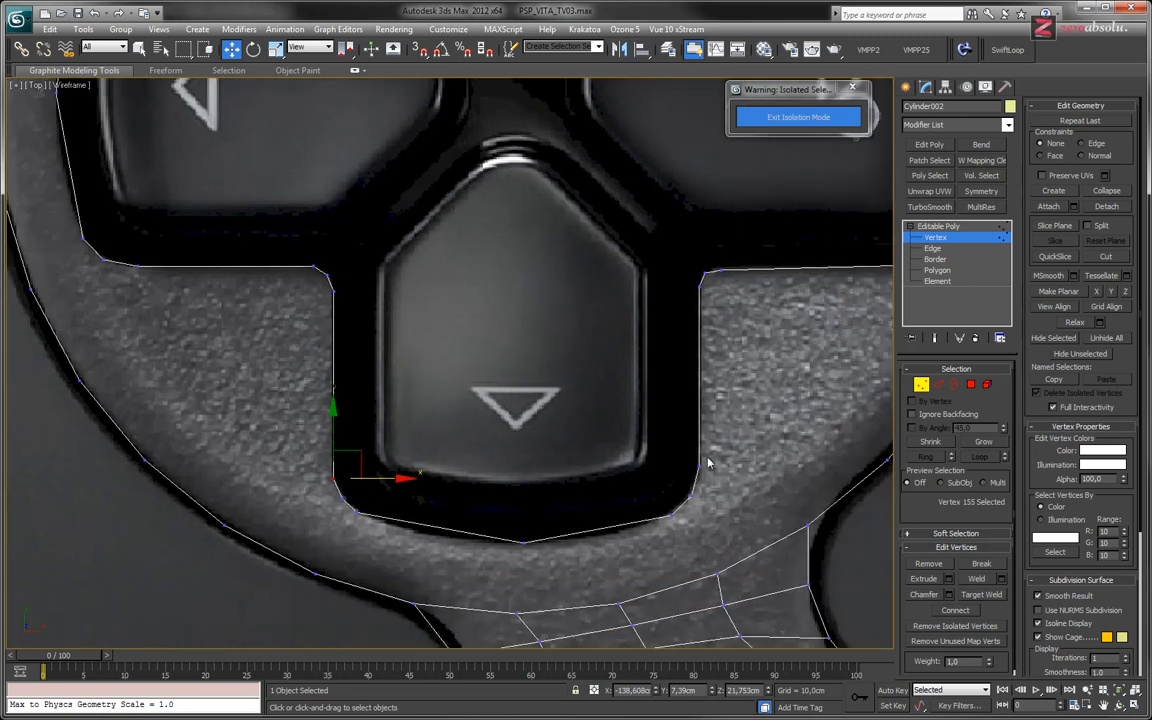
pyautogui.moveTo(703, 320); pyautogui.dragTo(583, 380, button='middle')
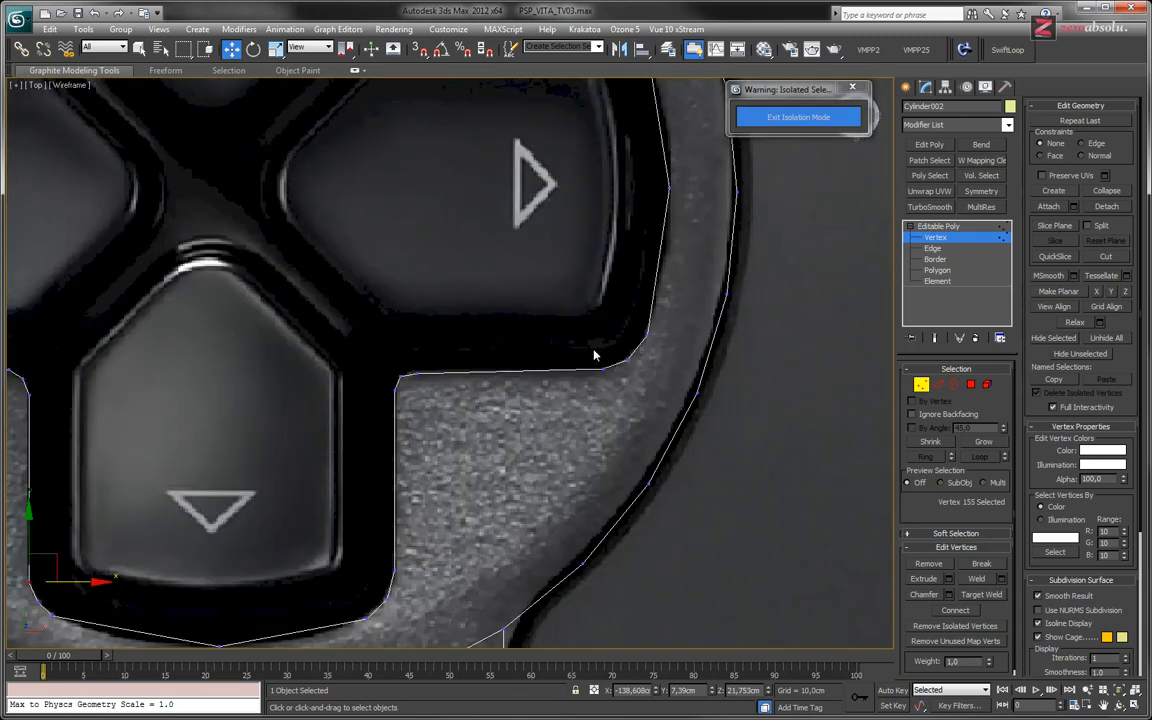
pyautogui.click(600, 368)
pyautogui.click(401, 375)
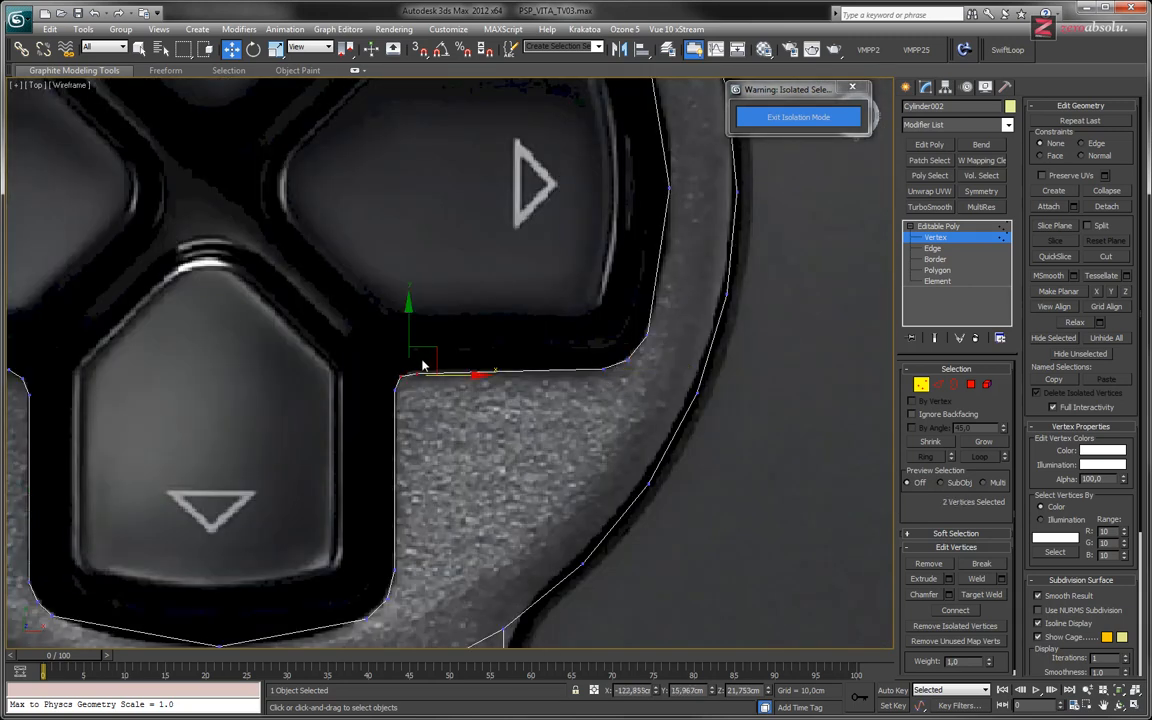
pyautogui.click(417, 374)
pyautogui.moveTo(416, 338); pyautogui.dragTo(416, 334)
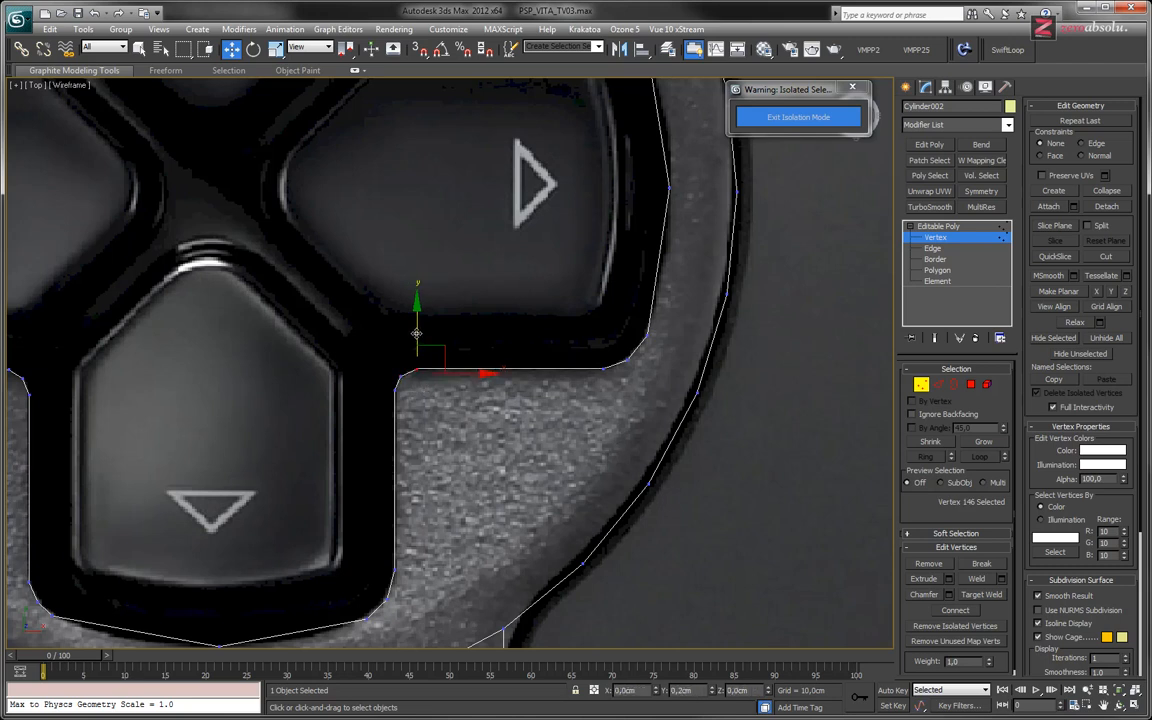
pyautogui.click(402, 376)
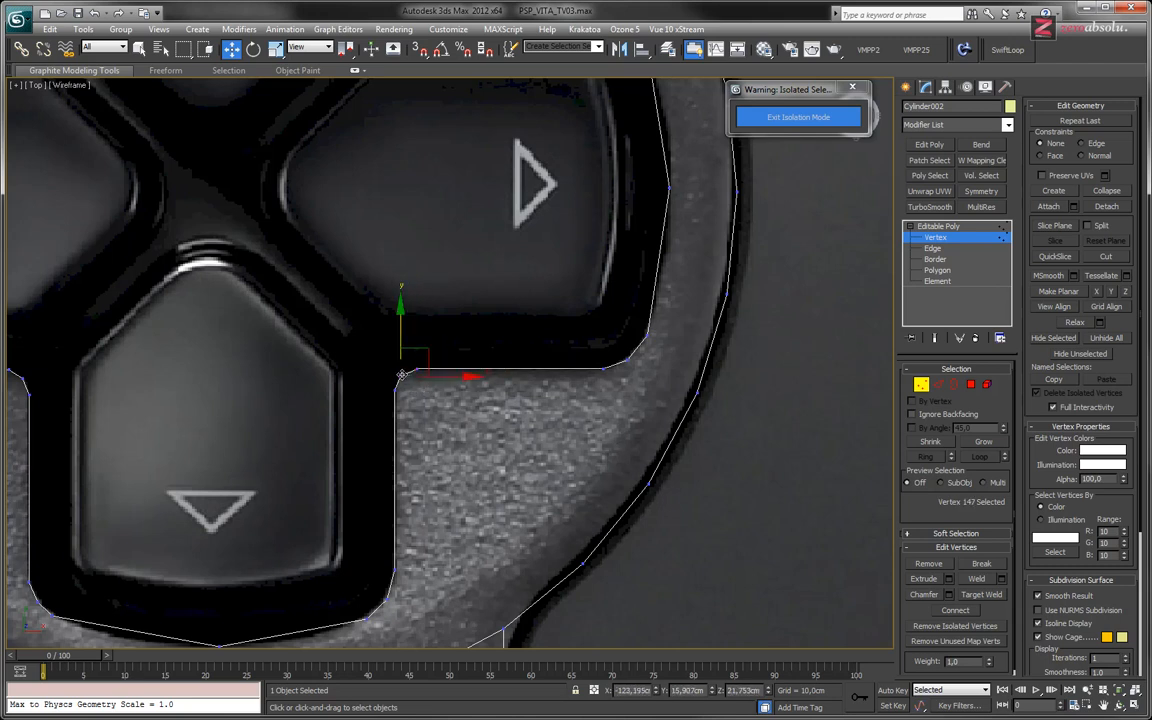
pyautogui.scroll(2, 401, 375)
pyautogui.moveTo(420, 345); pyautogui.dragTo(422, 346)
# Nudge the vertex at the outer end of the right arm's upper edge slightly along Y to level that edge.
pyautogui.moveTo(550, 260); pyautogui.dragTo(481, 529, button='middle')
pyautogui.scroll(-3, 615, 331)
pyautogui.moveTo(657, 201); pyautogui.dragTo(673, 386, button='middle')
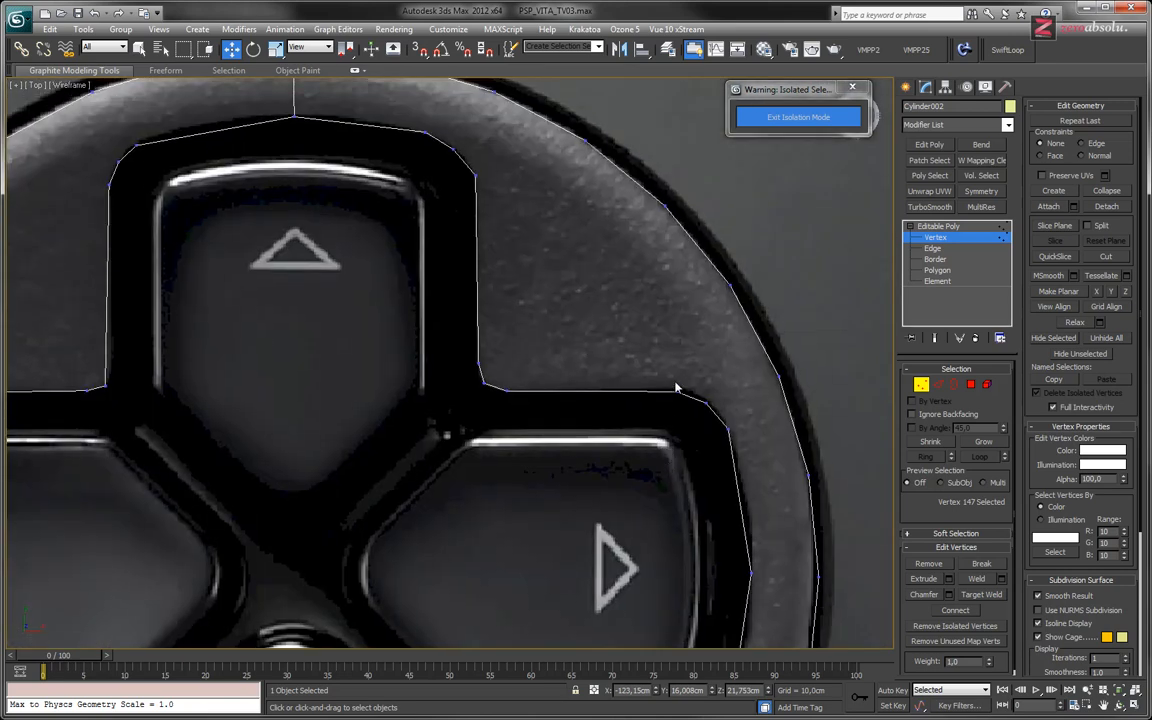
pyautogui.scroll(5, 673, 386)
pyautogui.click(695, 372)
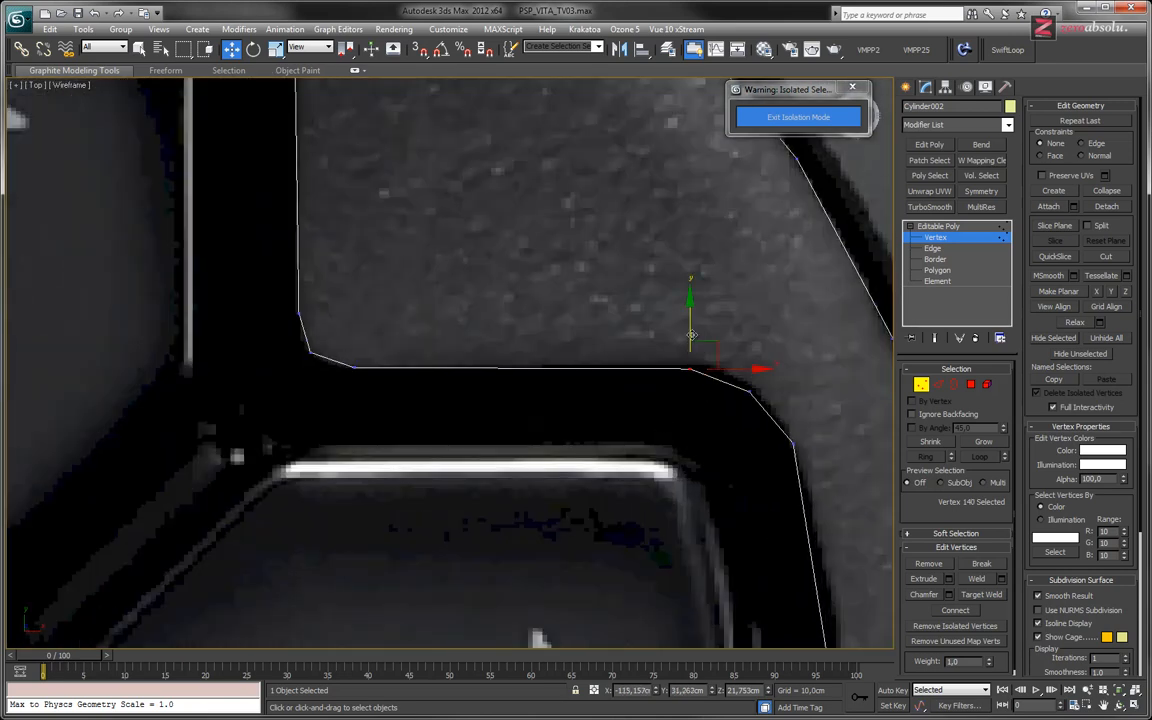
pyautogui.moveTo(691, 332); pyautogui.dragTo(691, 332)
# Shift the vertex at the lower end of the upper arm's right side along Y and X to straighten that side.
pyautogui.moveTo(309, 287); pyautogui.dragTo(462, 619, button='middle')
pyautogui.moveTo(517, 529); pyautogui.dragTo(531, 256, button='middle')
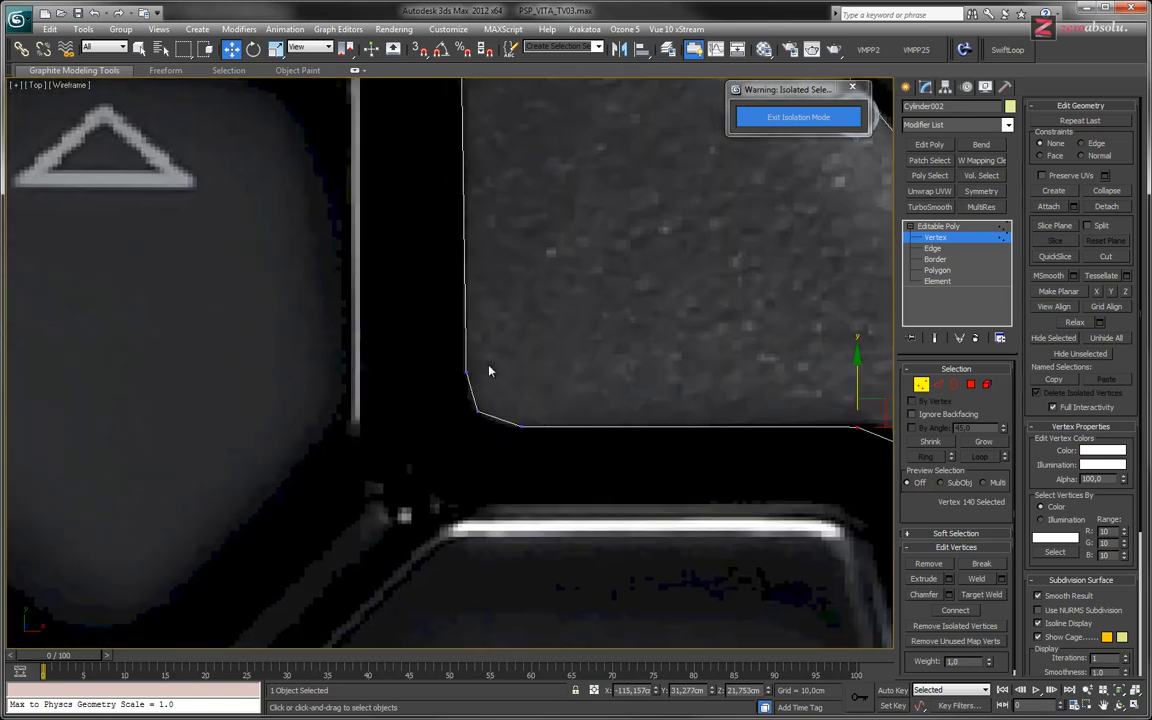
pyautogui.click(465, 351)
pyautogui.moveTo(466, 334); pyautogui.dragTo(466, 327)
pyautogui.moveTo(507, 366); pyautogui.dragTo(502, 366)
pyautogui.scroll(-6, 530, 340)
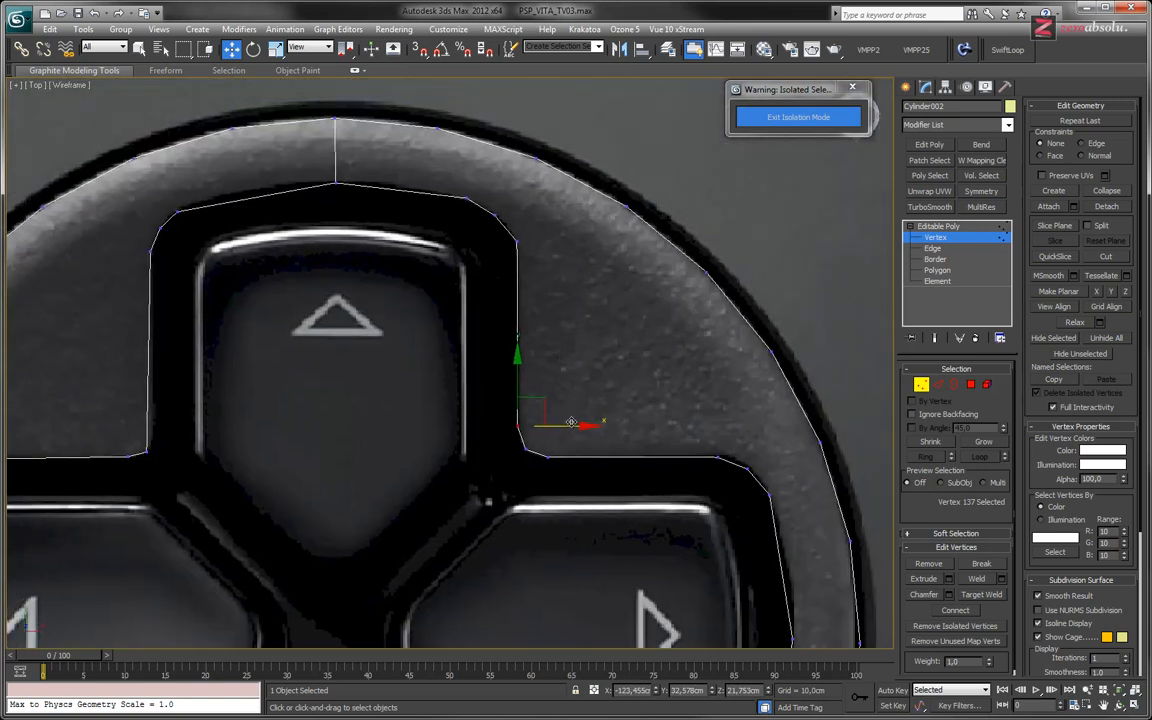
pyautogui.moveTo(570, 423); pyautogui.dragTo(569, 423)
# Reposition the side and middle vertices of the upper arm's top-right corner to follow the rounded black border.
pyautogui.moveTo(500, 325); pyautogui.dragTo(604, 414, button='middle')
pyautogui.click(622, 335)
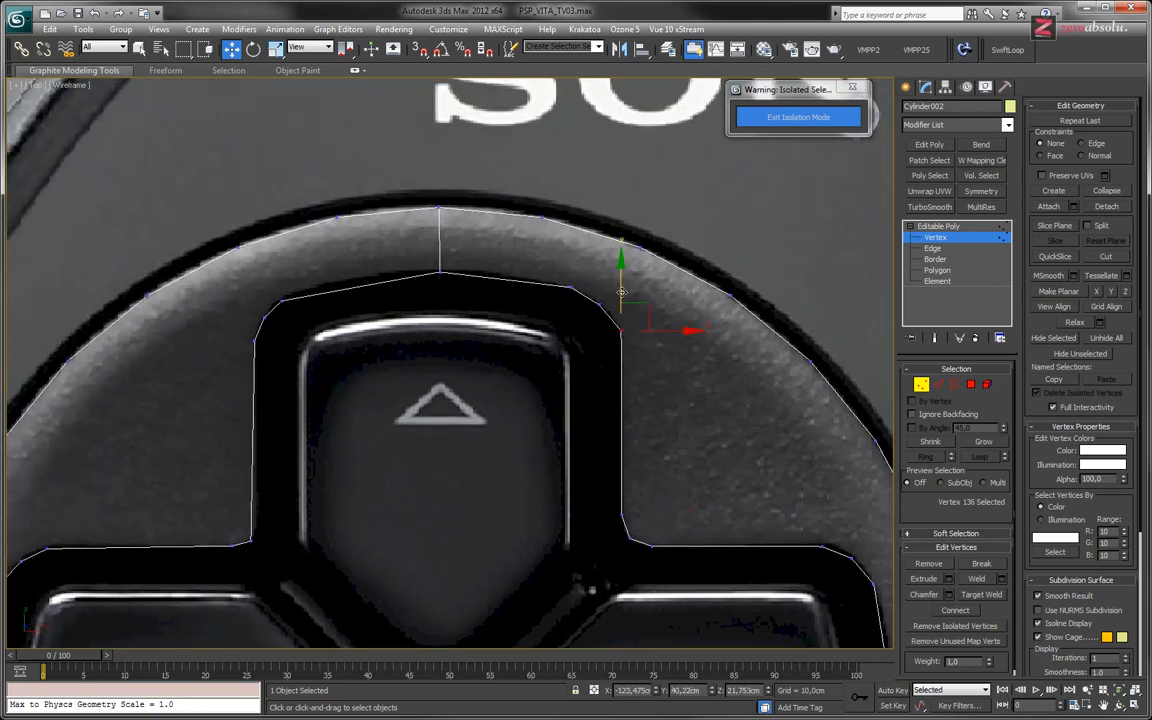
pyautogui.click(601, 303)
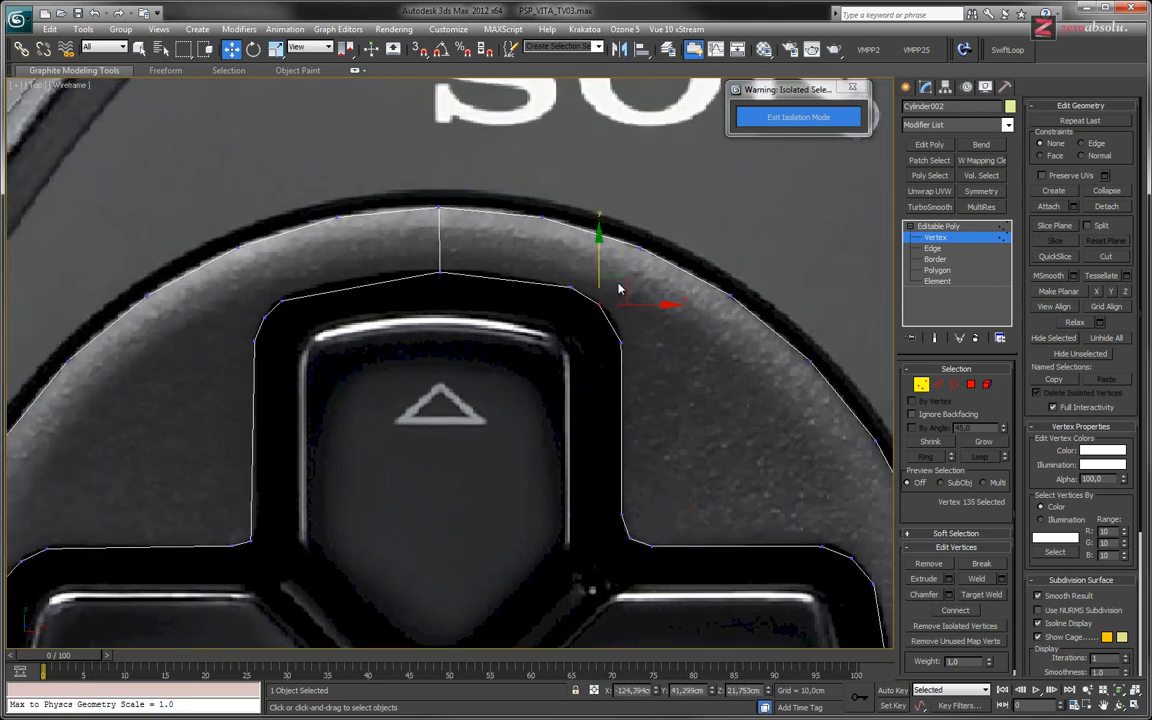
pyautogui.moveTo(620, 283); pyautogui.dragTo(624, 285)
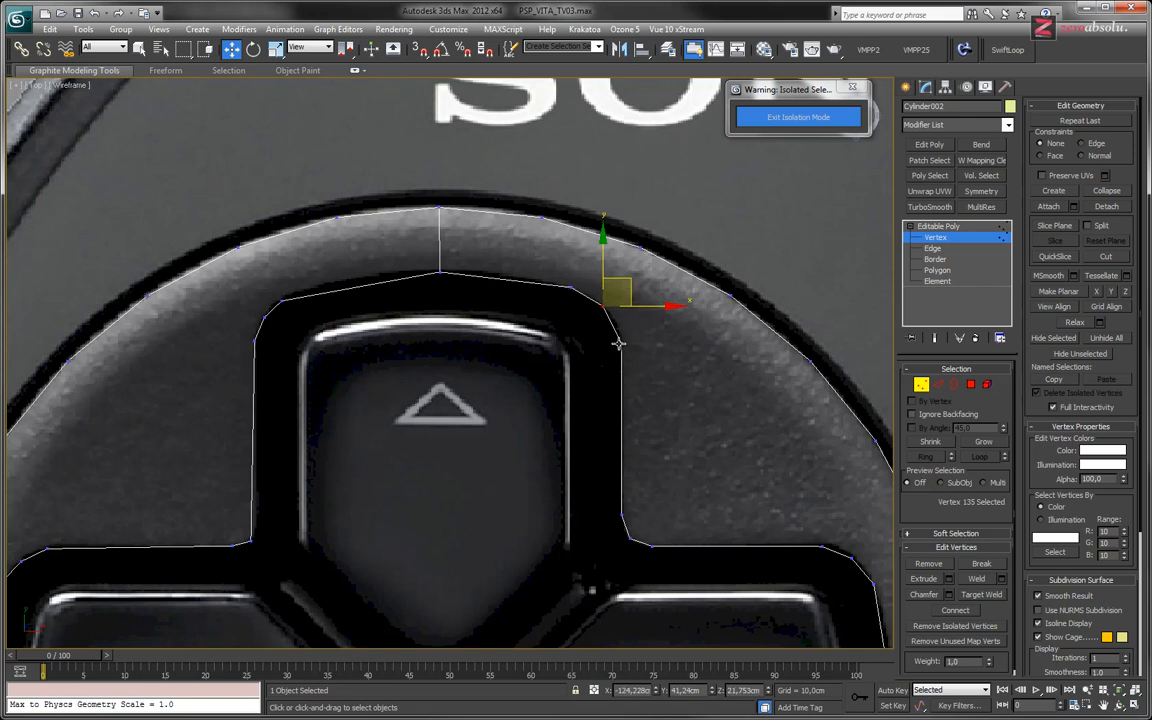
pyautogui.click(619, 340)
# Reposition the three vertices of the upper arm's top-left corner to follow the rounded border in the reference.
pyautogui.moveTo(402, 322); pyautogui.dragTo(500, 318, button='middle')
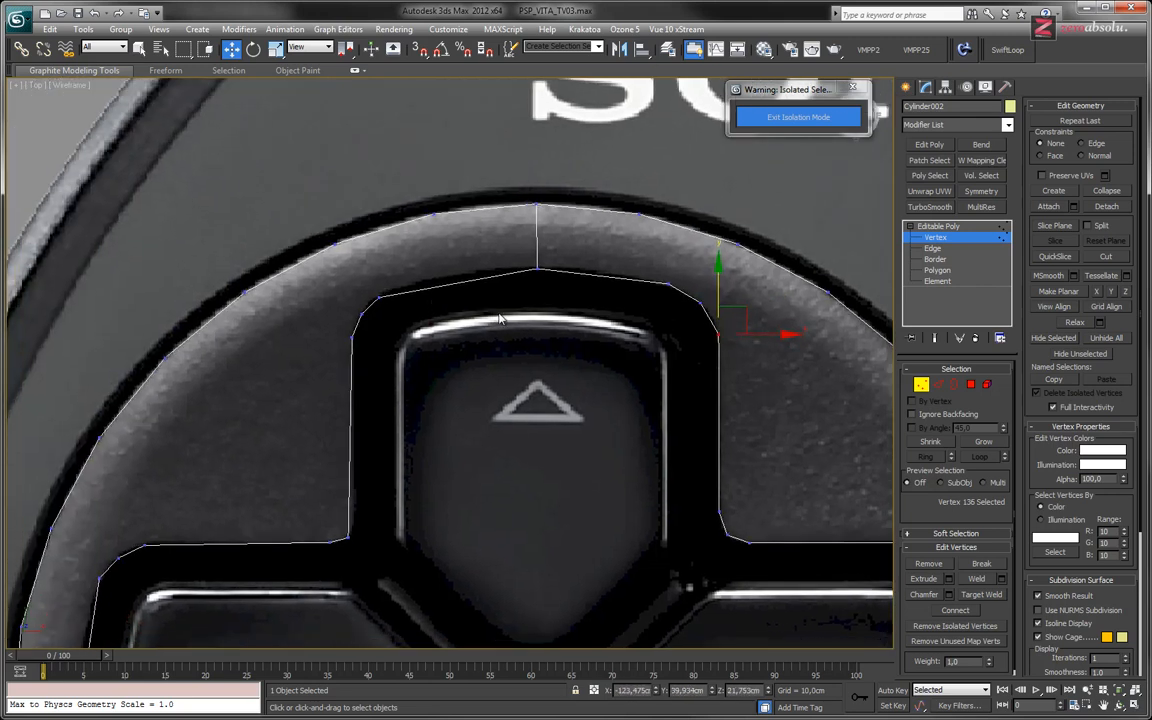
pyautogui.click(379, 291)
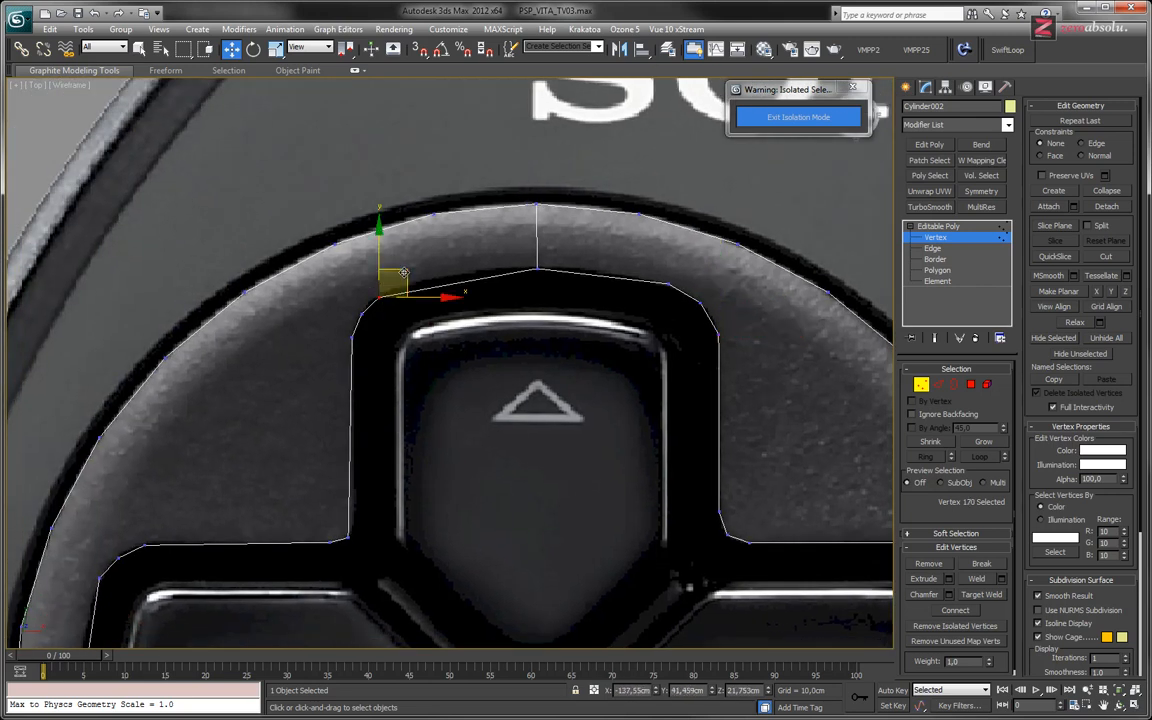
pyautogui.moveTo(398, 274); pyautogui.dragTo(411, 258)
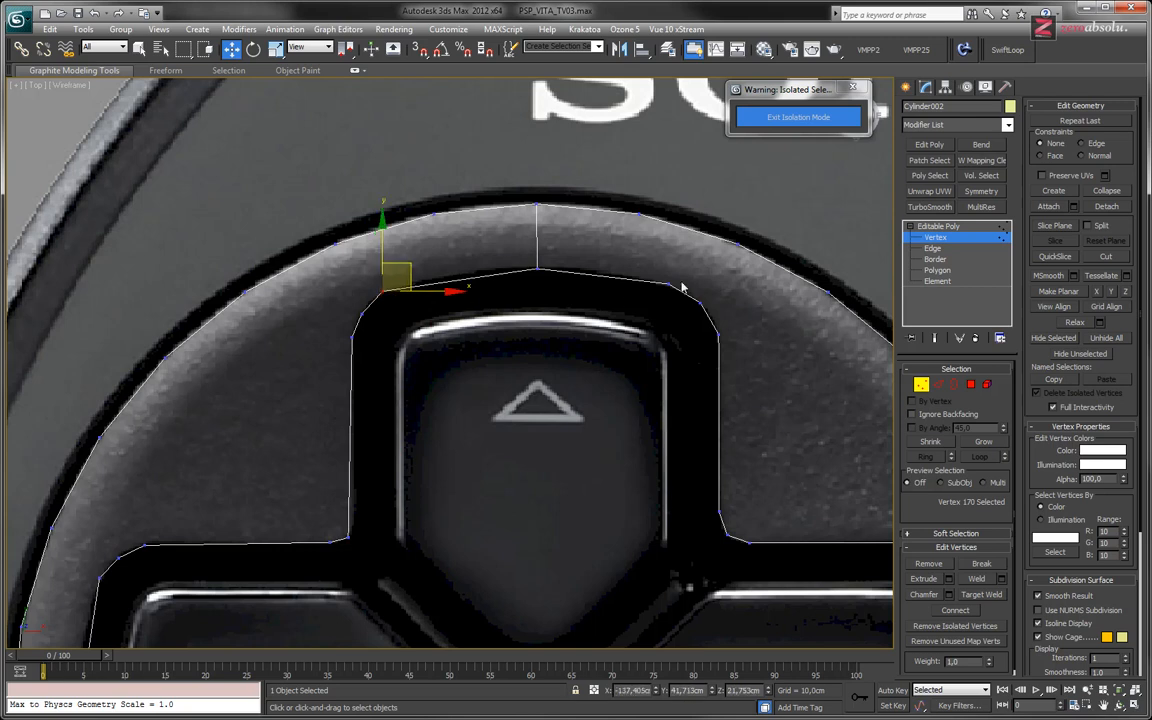
pyautogui.click(349, 338)
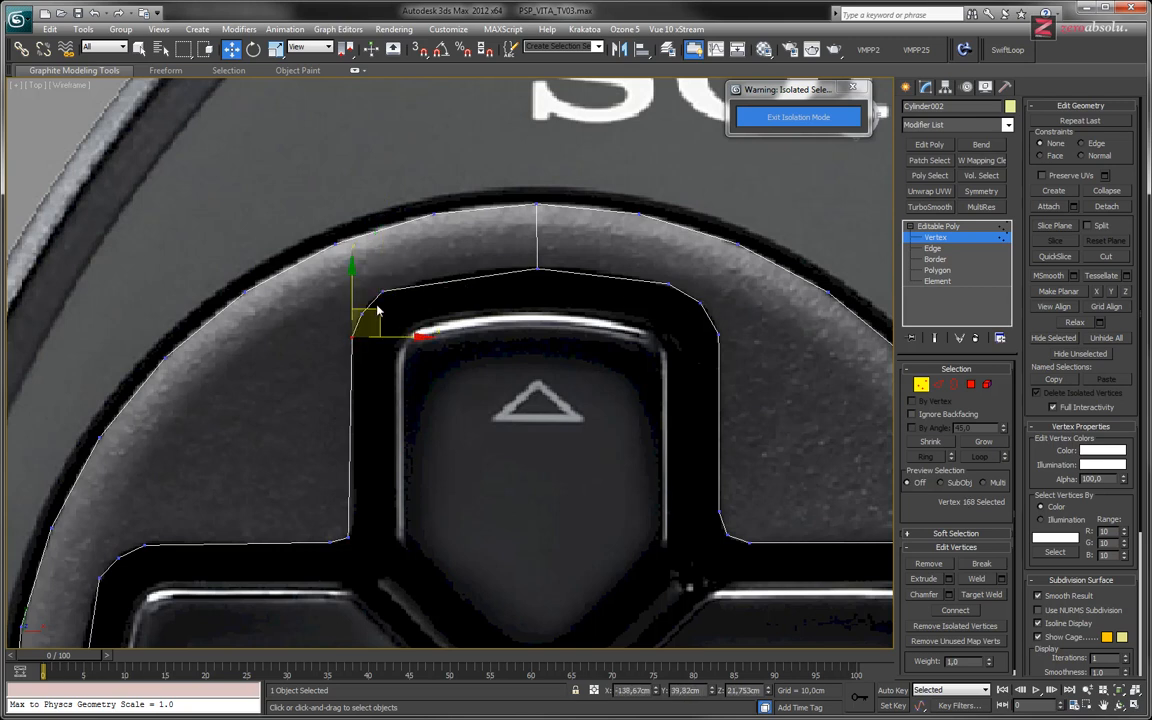
pyautogui.moveTo(378, 308); pyautogui.dragTo(366, 316)
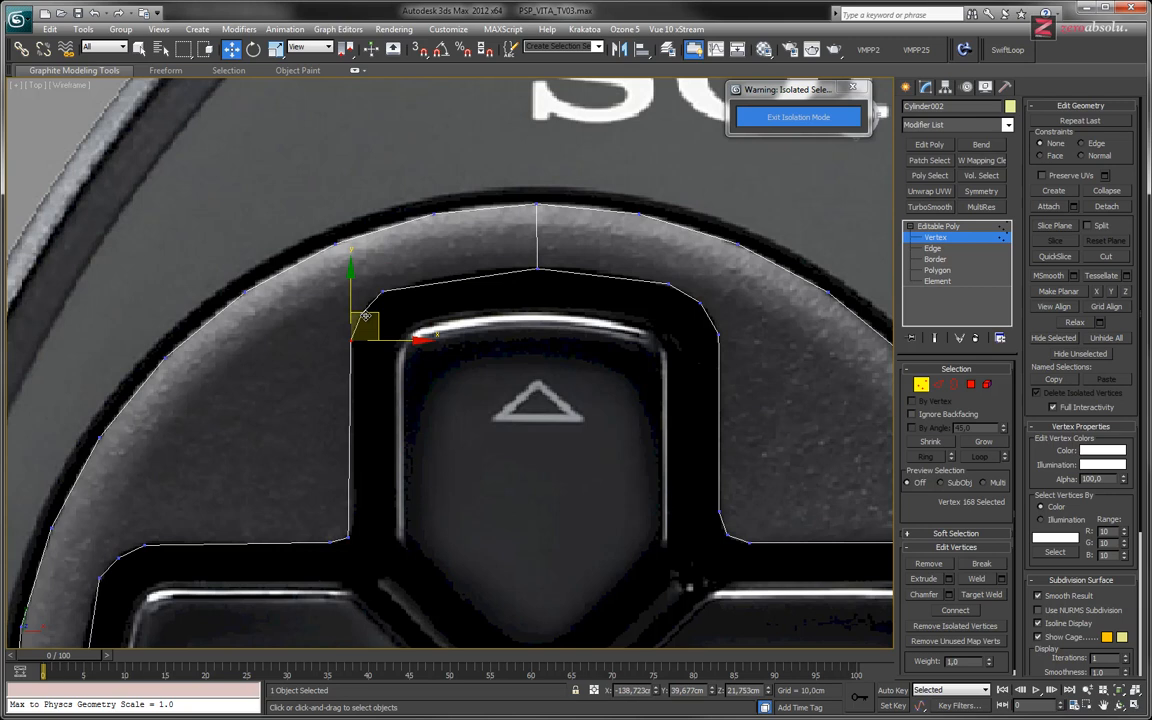
pyautogui.click(358, 314)
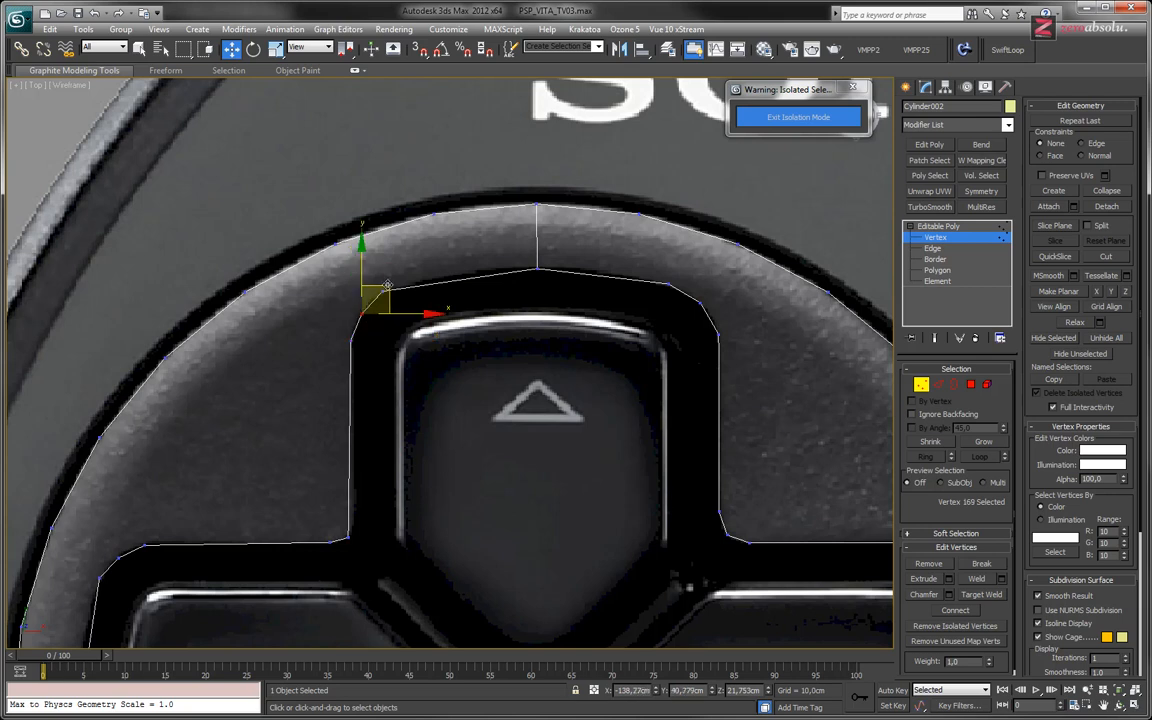
pyautogui.moveTo(387, 285); pyautogui.dragTo(389, 282)
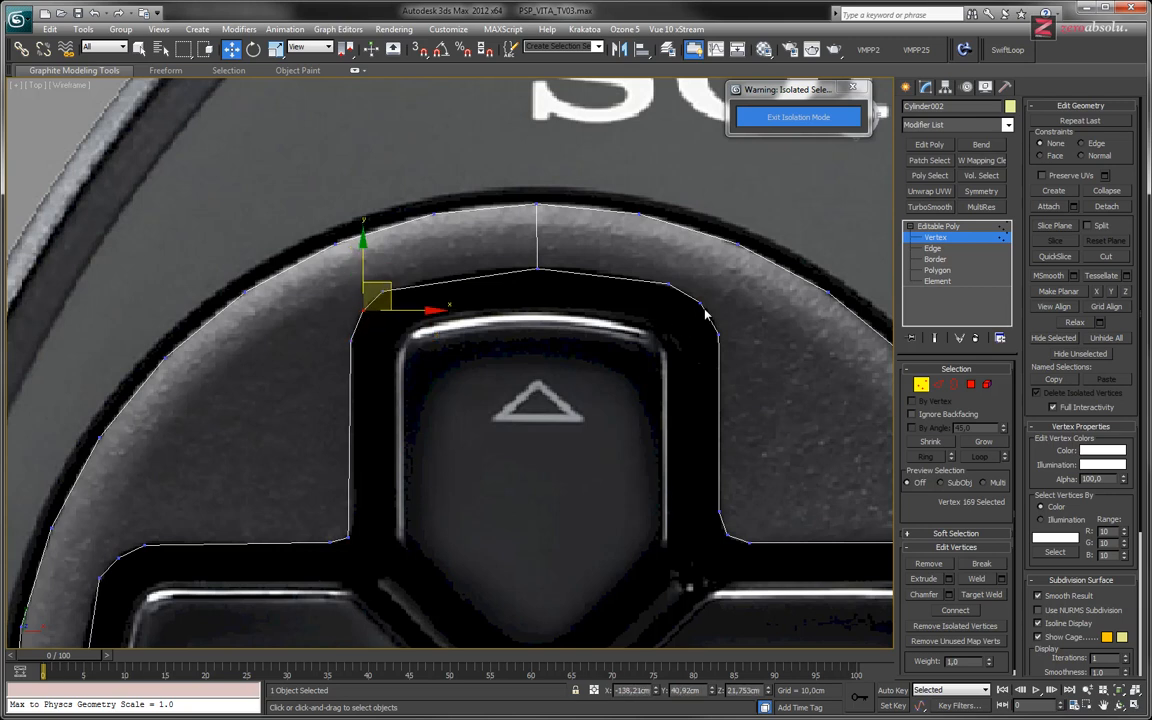
# Fine-tune the three vertices of the upper arm's top-right corner to smooth its curve.
pyautogui.click(671, 285)
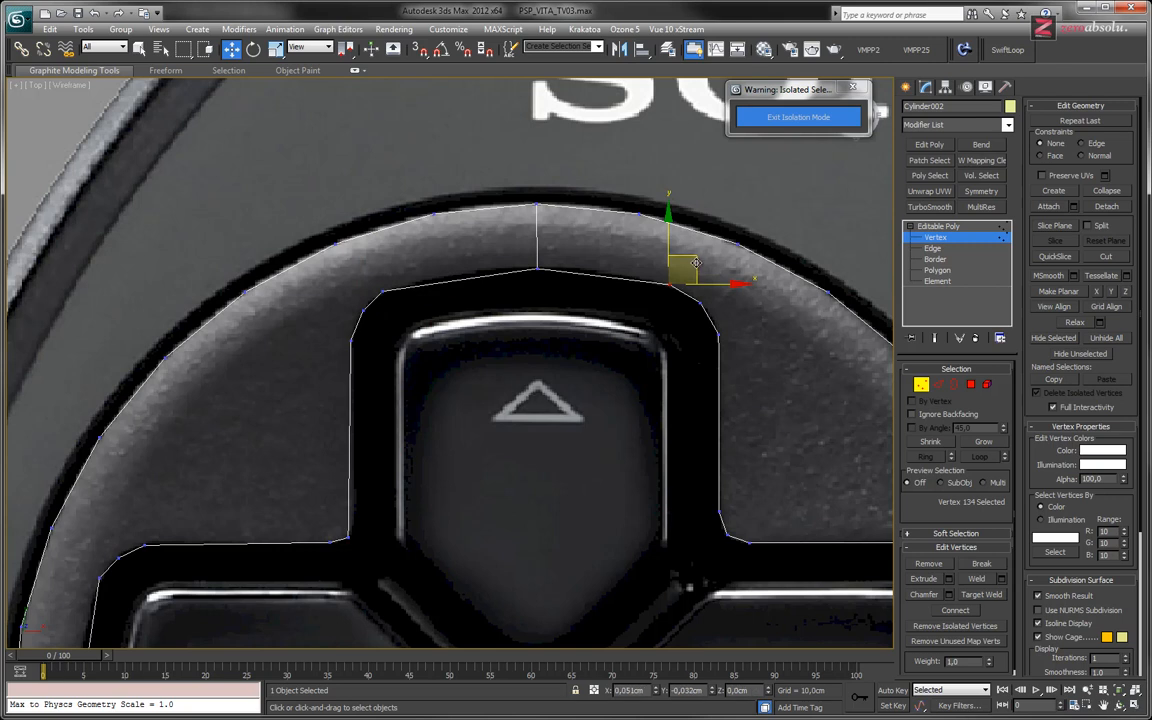
pyautogui.moveTo(696, 264); pyautogui.dragTo(697, 263)
pyautogui.click(718, 332)
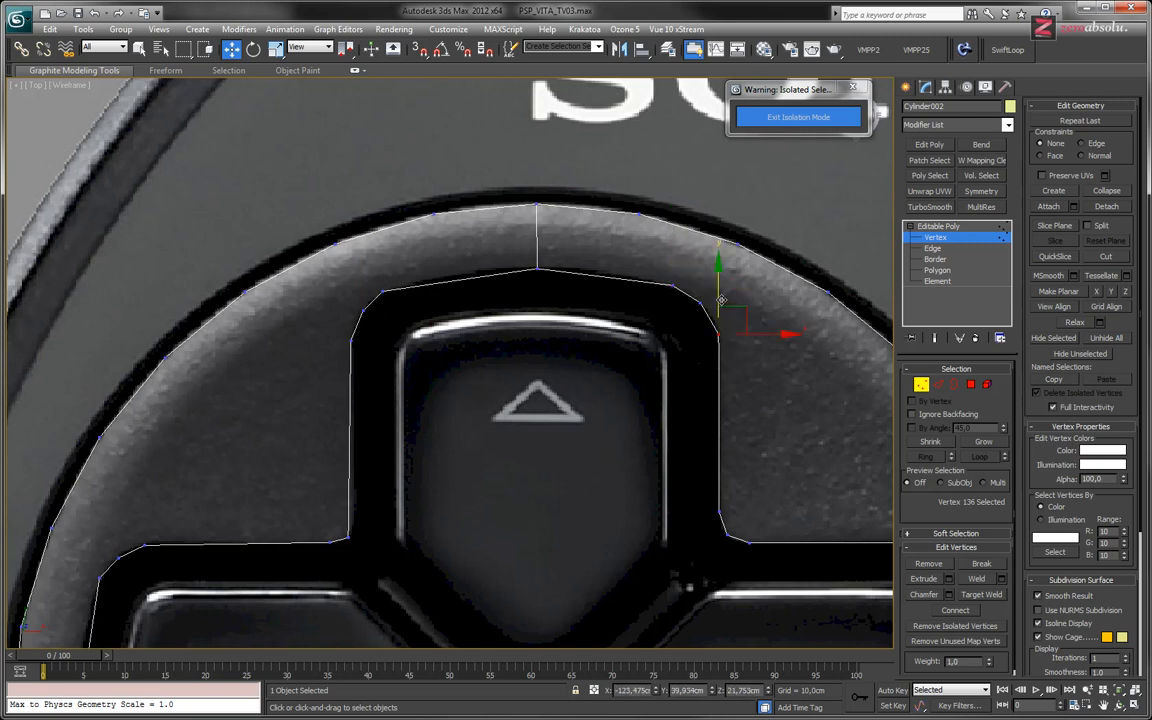
pyautogui.click(699, 300)
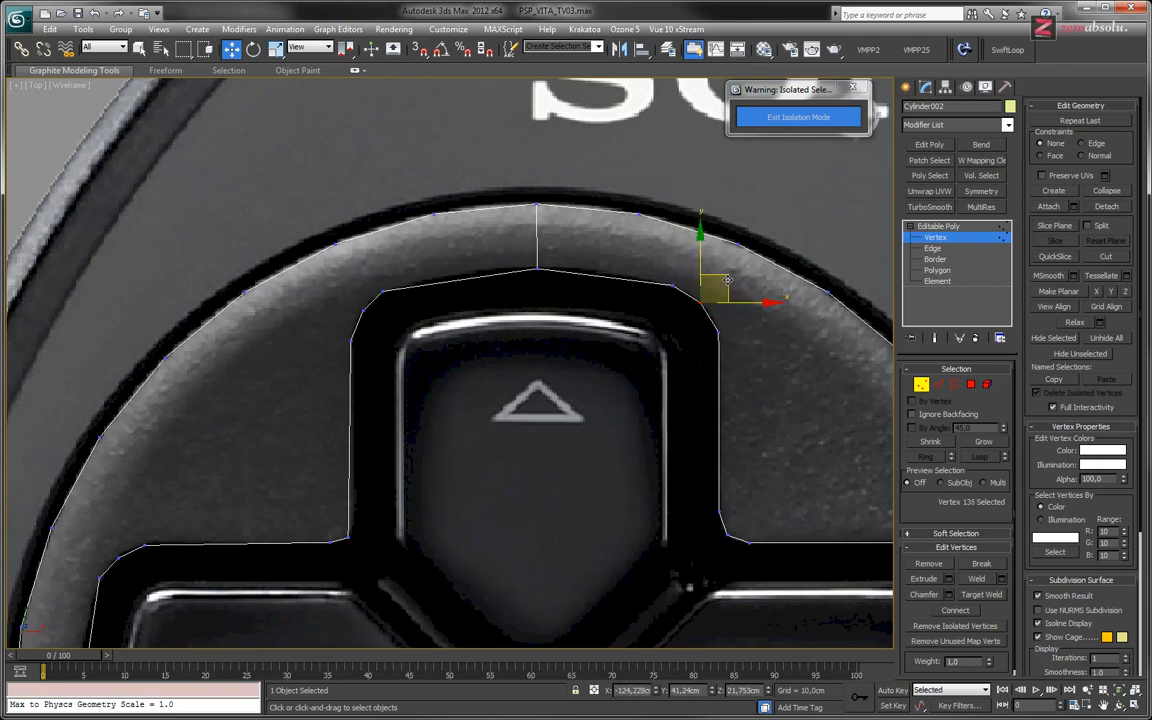
# Insert a vertex low on the upper arm's left side, just above the inner corner with the left arm.
pyautogui.moveTo(371, 470); pyautogui.dragTo(535, 340, button='middle')
pyautogui.moveTo(475, 468); pyautogui.dragTo(464, 329, button='middle')
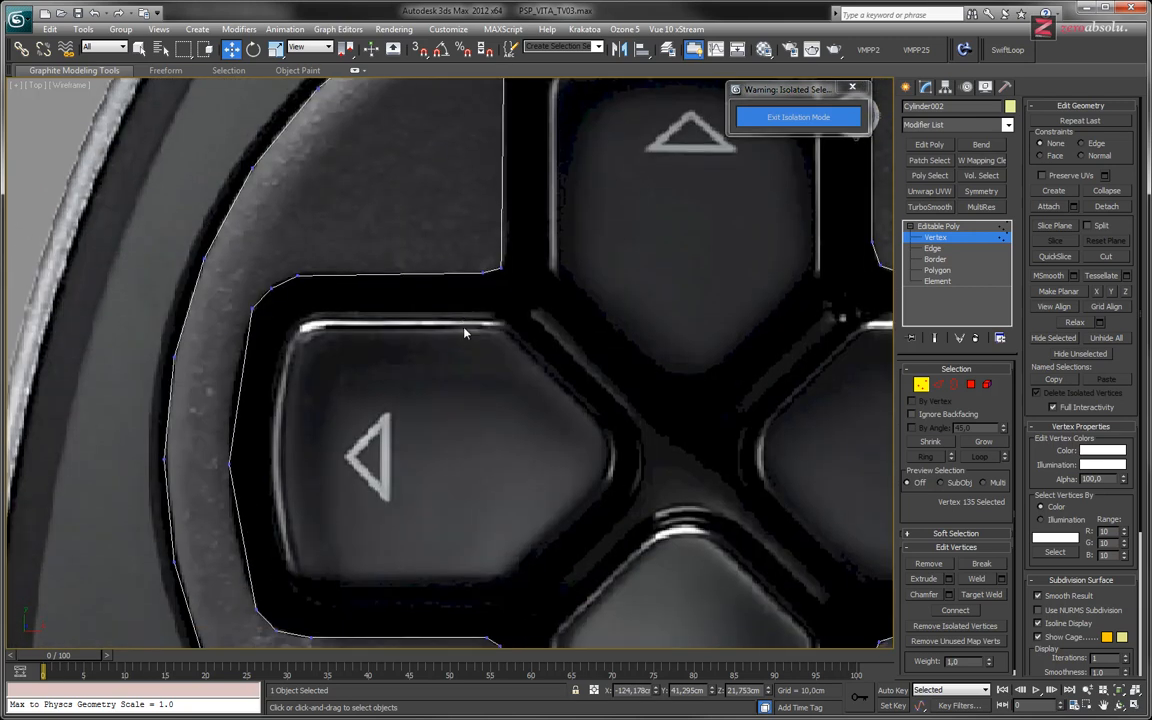
pyautogui.moveTo(500, 258); pyautogui.dragTo(466, 382, button='middle')
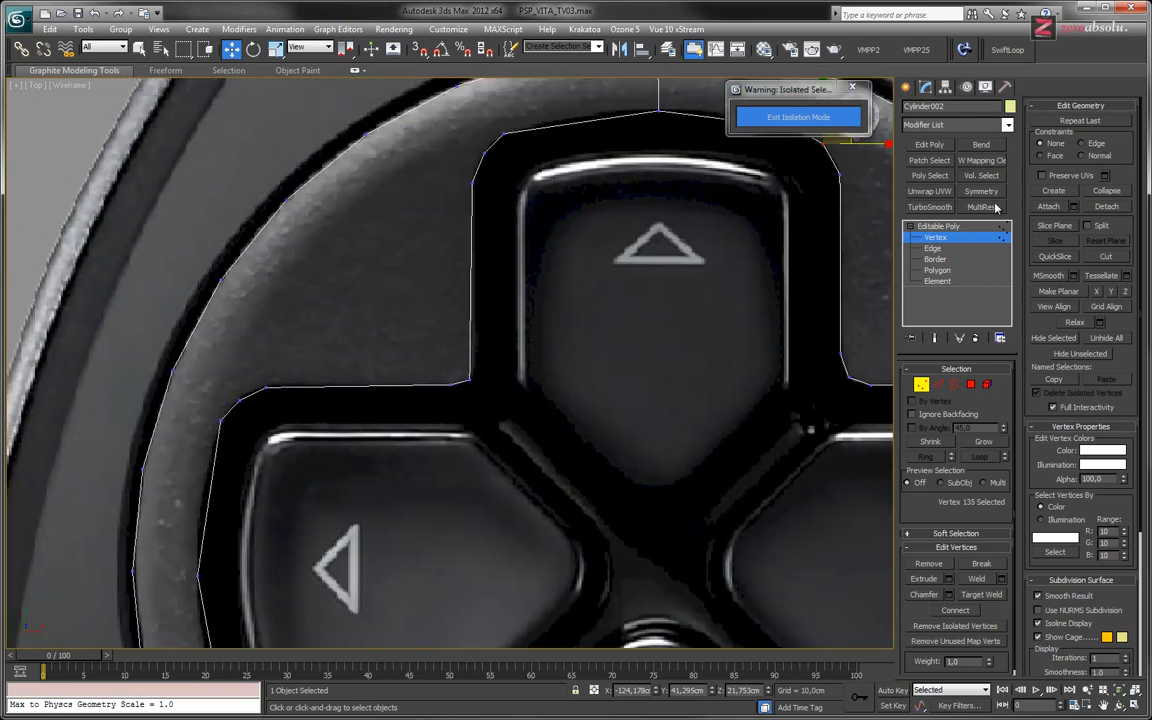
pyautogui.click(943, 248)
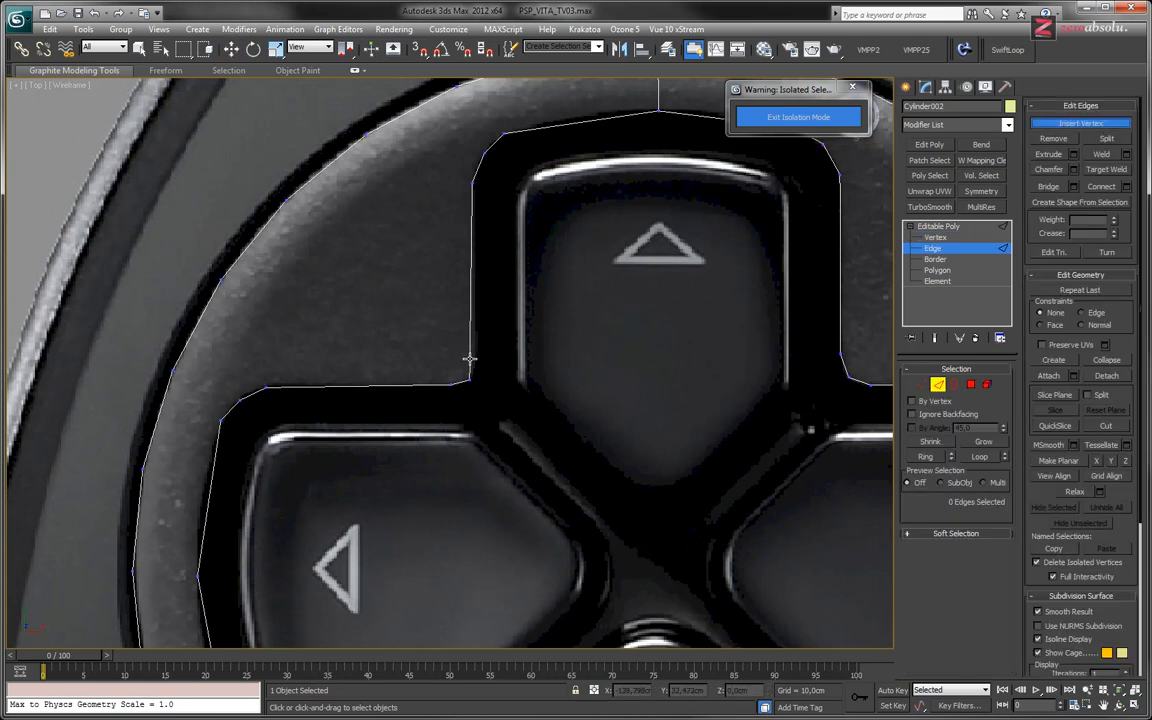
pyautogui.click(933, 237)
pyautogui.press('w')
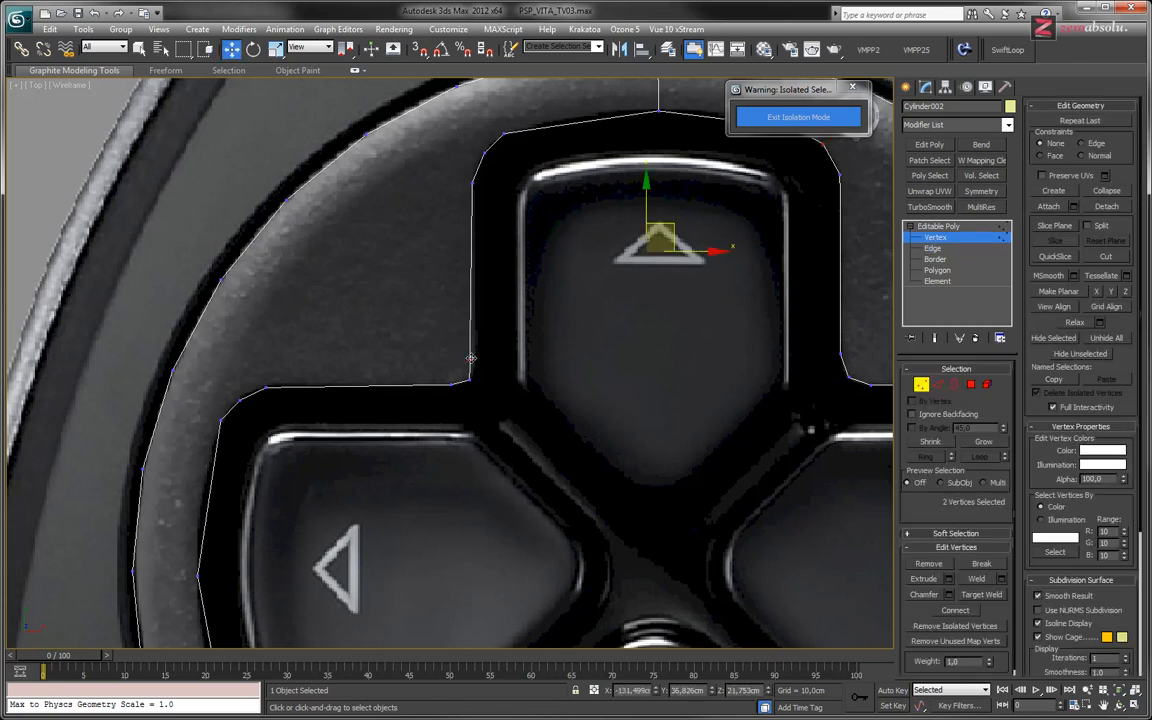
# Move the new vertex about 0.11 cm along X and adjust the other two inner-corner vertices to round the corner.
pyautogui.click(471, 358)
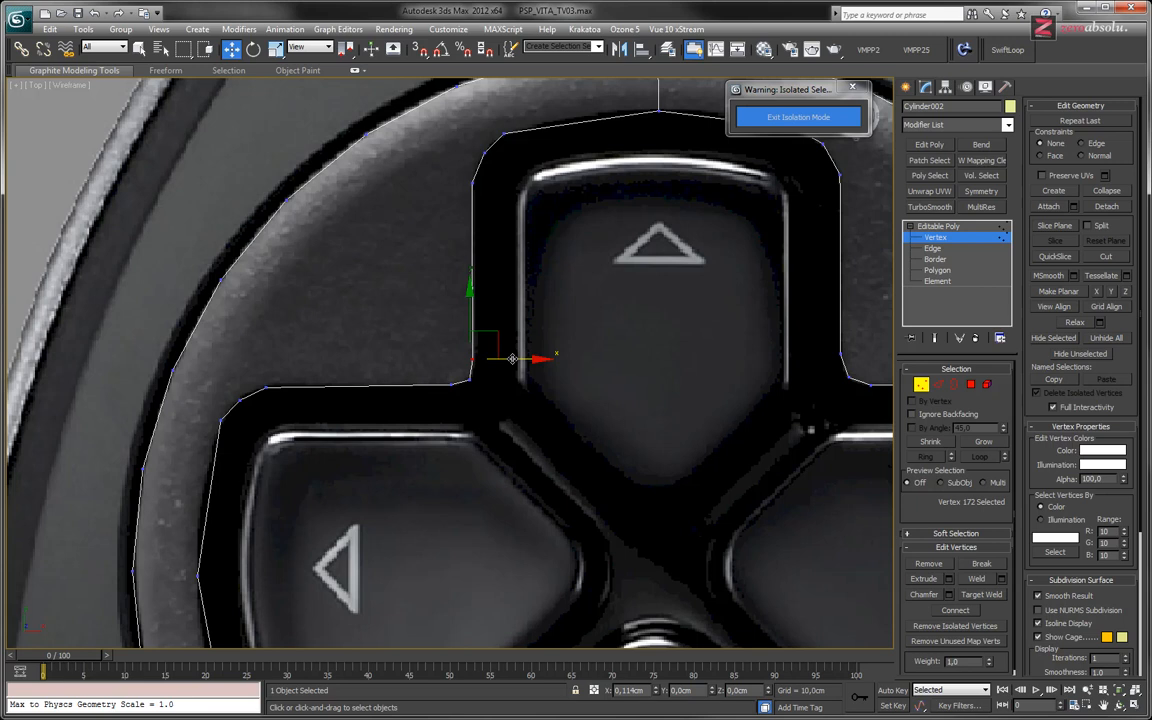
pyautogui.click(449, 385)
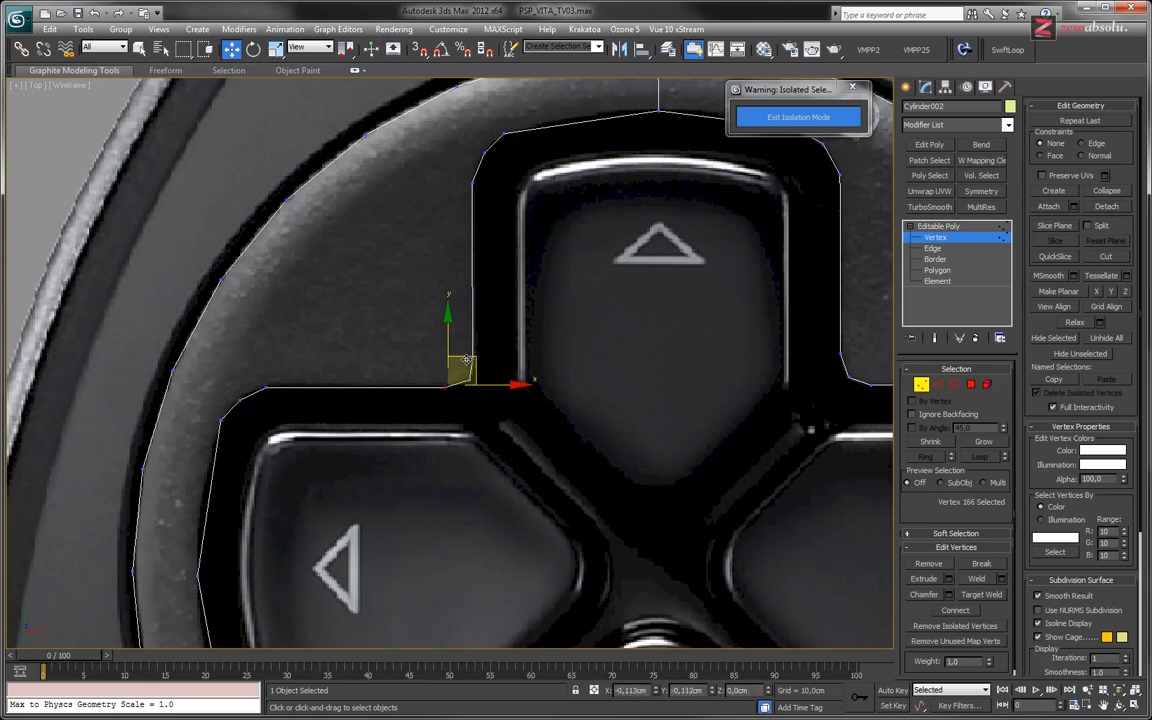
pyautogui.click(474, 380)
pyautogui.moveTo(497, 357); pyautogui.dragTo(494, 361)
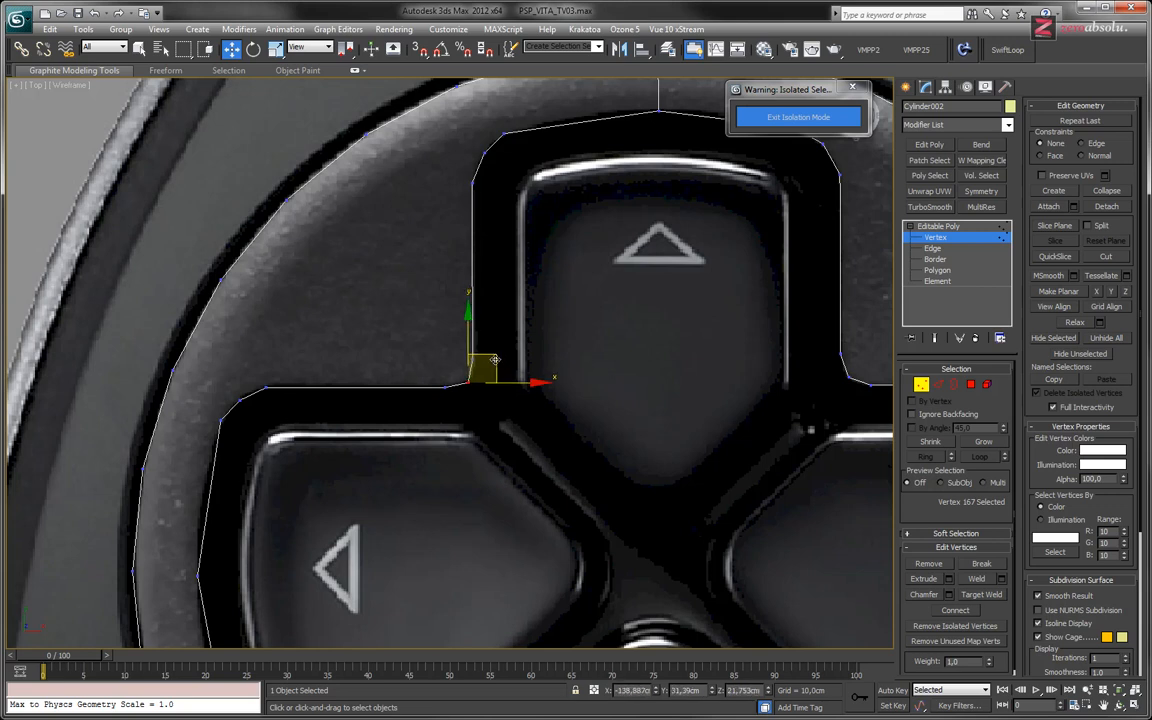
# Refine the three vertices at the inner corner between the upper and left arms to tighten the curve against the reference.
pyautogui.moveTo(419, 347); pyautogui.dragTo(406, 316, button='middle')
pyautogui.scroll(3, 431, 326)
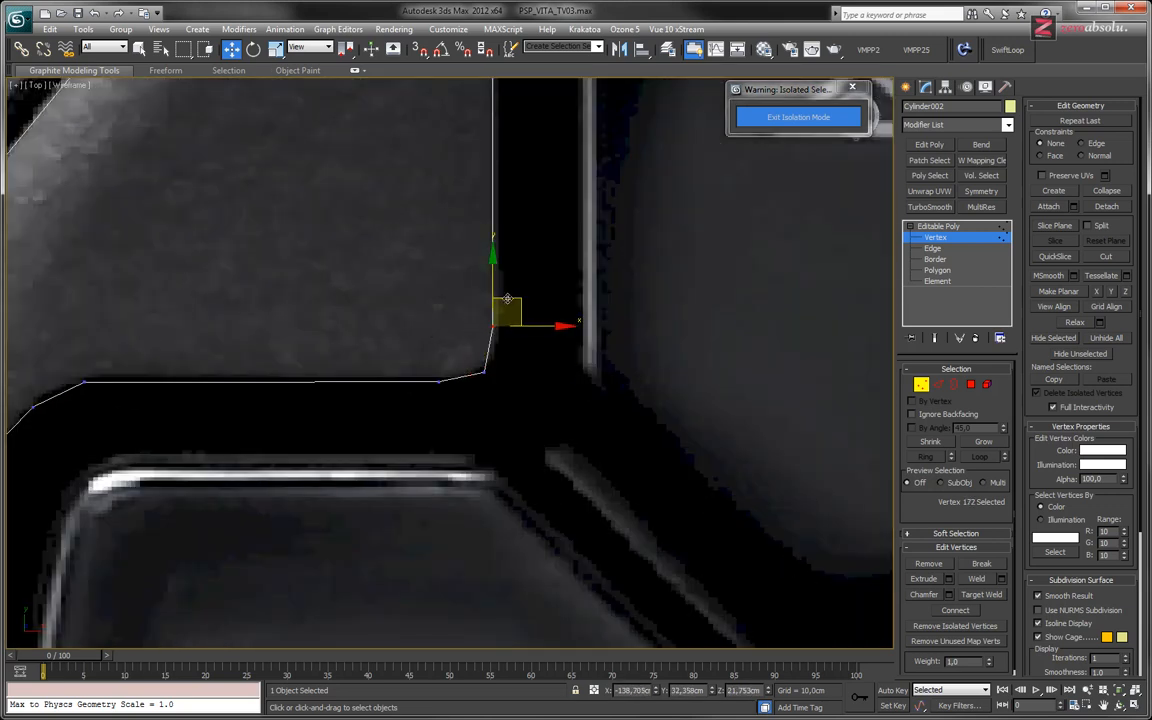
pyautogui.click(492, 334)
pyautogui.click(439, 381)
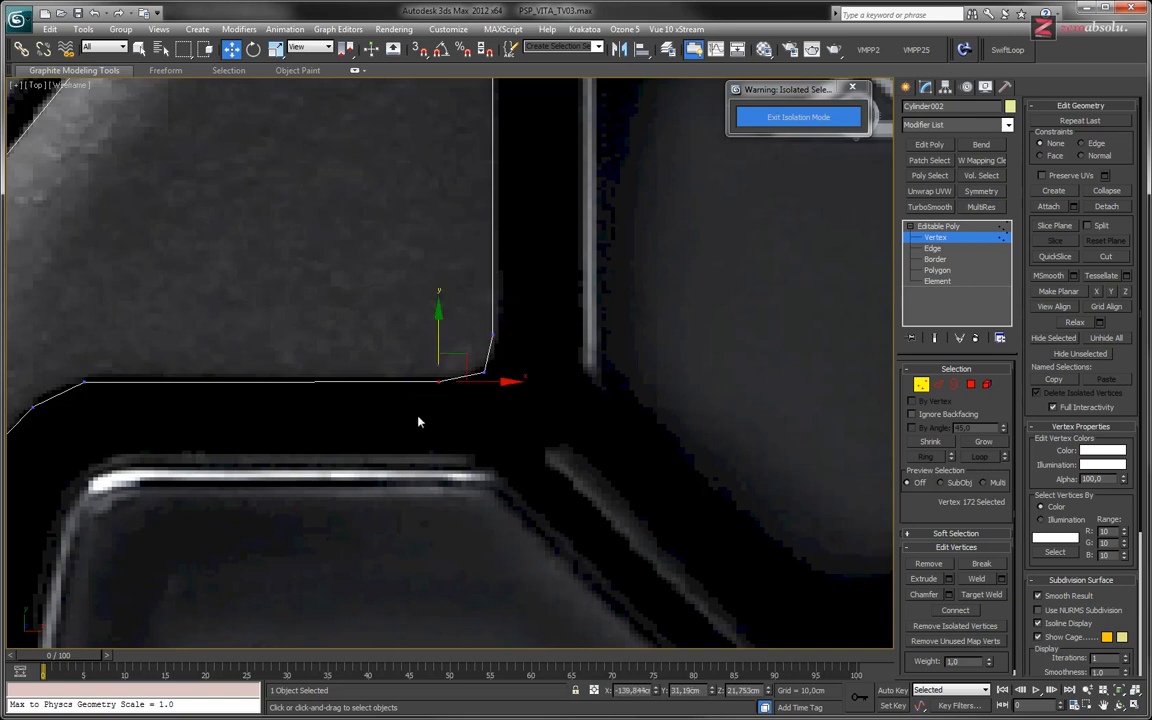
pyautogui.moveTo(484, 382); pyautogui.dragTo(494, 382)
# Fine-tune the vertices of the left arm's top-left corner and move its outer middle vertex up about 0.3 cm along Y.
pyautogui.moveTo(315, 381); pyautogui.dragTo(710, 263, button='middle')
pyautogui.click(481, 262)
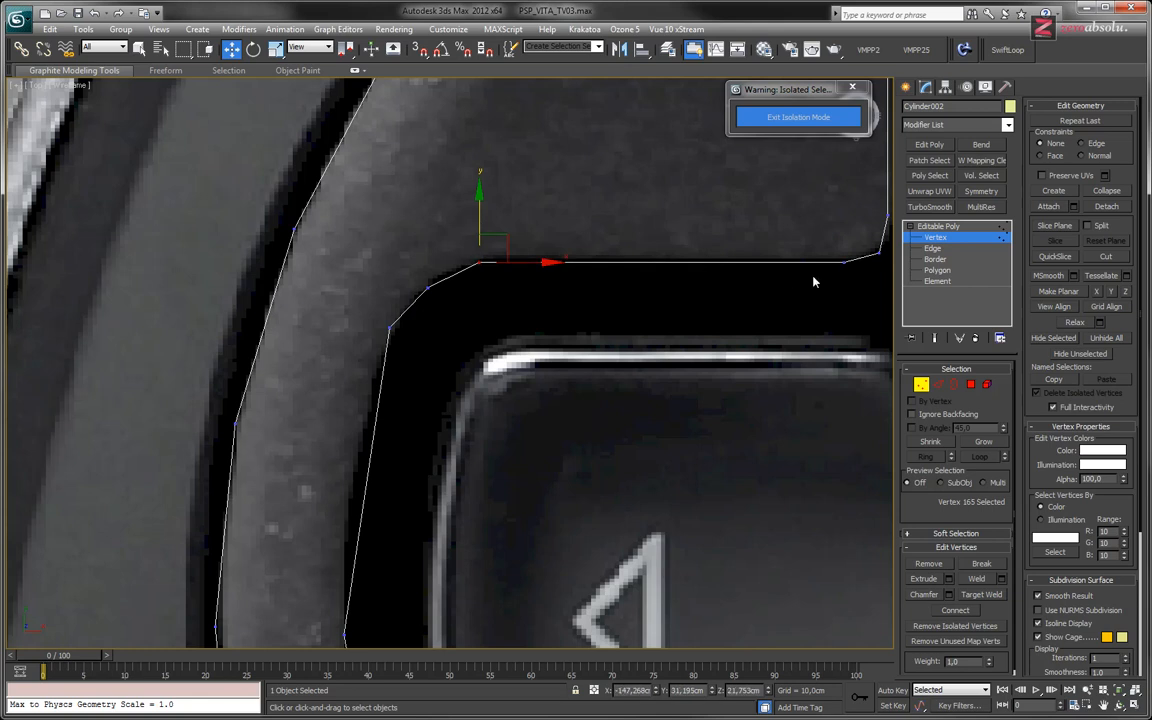
pyautogui.moveTo(443, 366); pyautogui.dragTo(414, 329, button='middle')
pyautogui.scroll(-2, 413, 335)
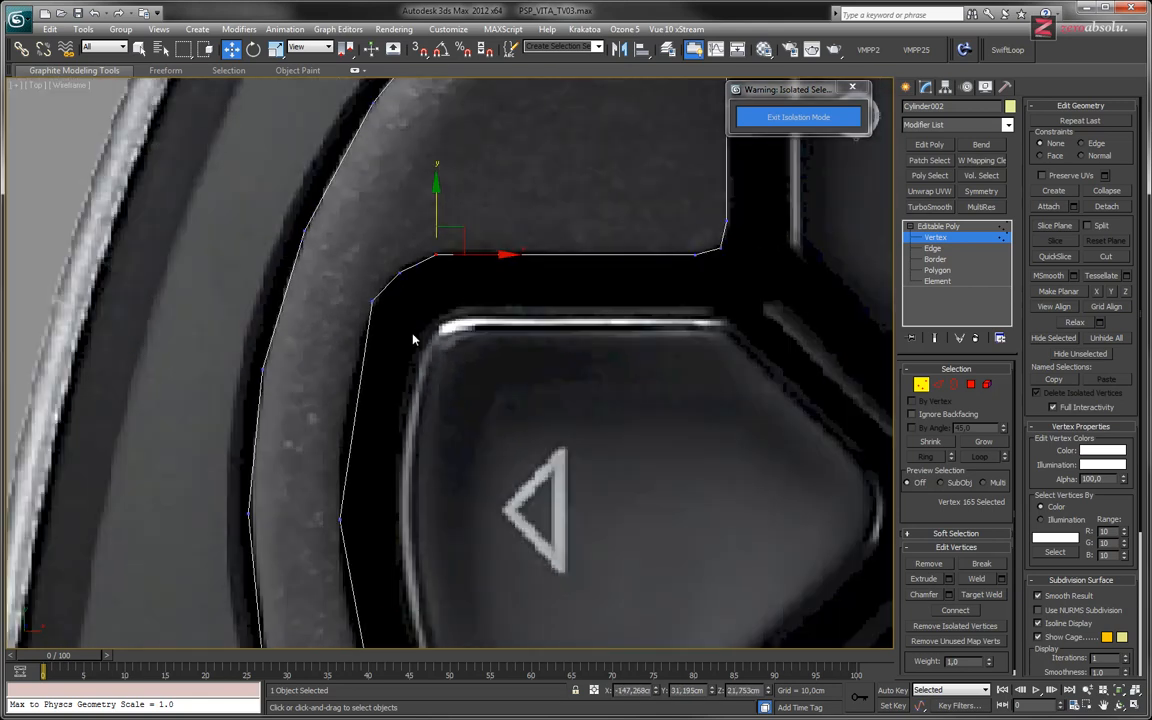
pyautogui.moveTo(419, 421); pyautogui.dragTo(395, 322, button='middle')
pyautogui.click(377, 170)
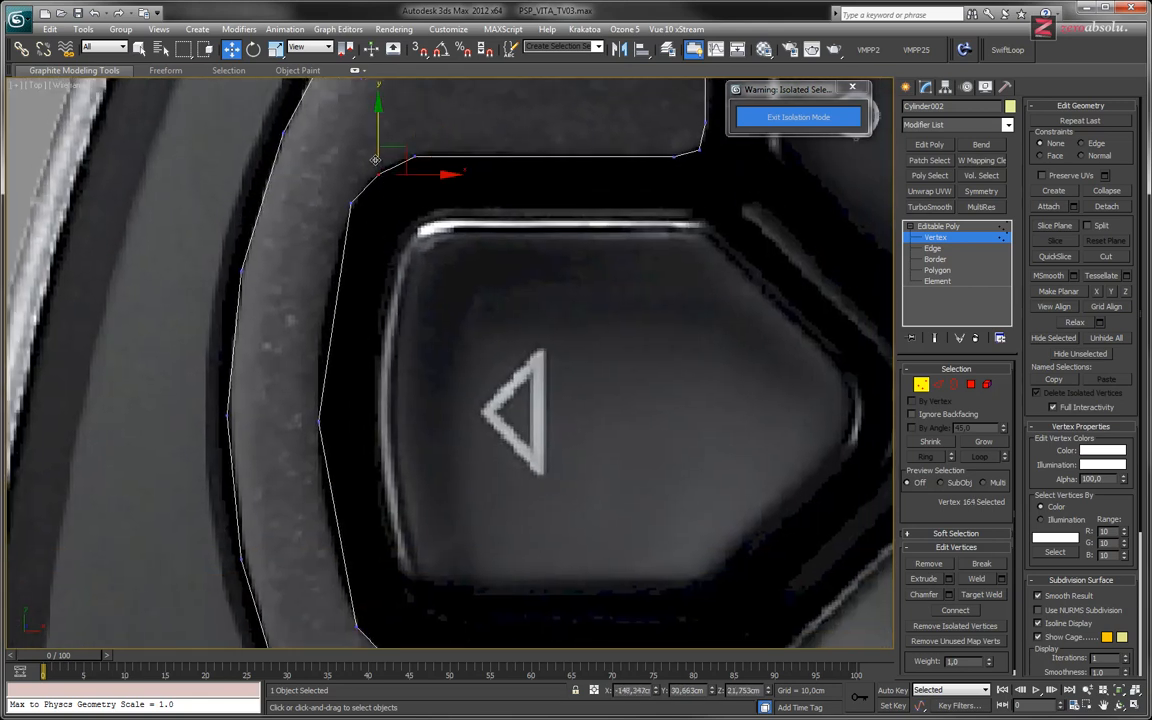
pyautogui.moveTo(396, 567); pyautogui.dragTo(398, 358, button='middle')
pyautogui.moveTo(572, 295); pyautogui.dragTo(566, 406, button='middle')
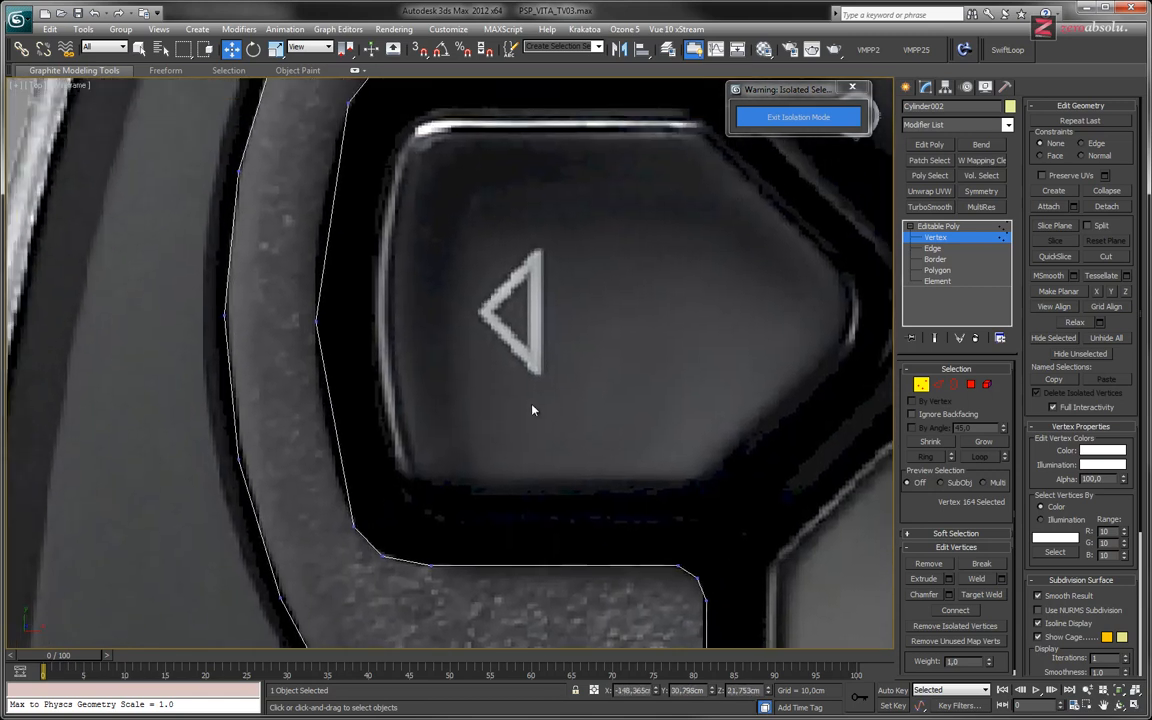
pyautogui.click(315, 316)
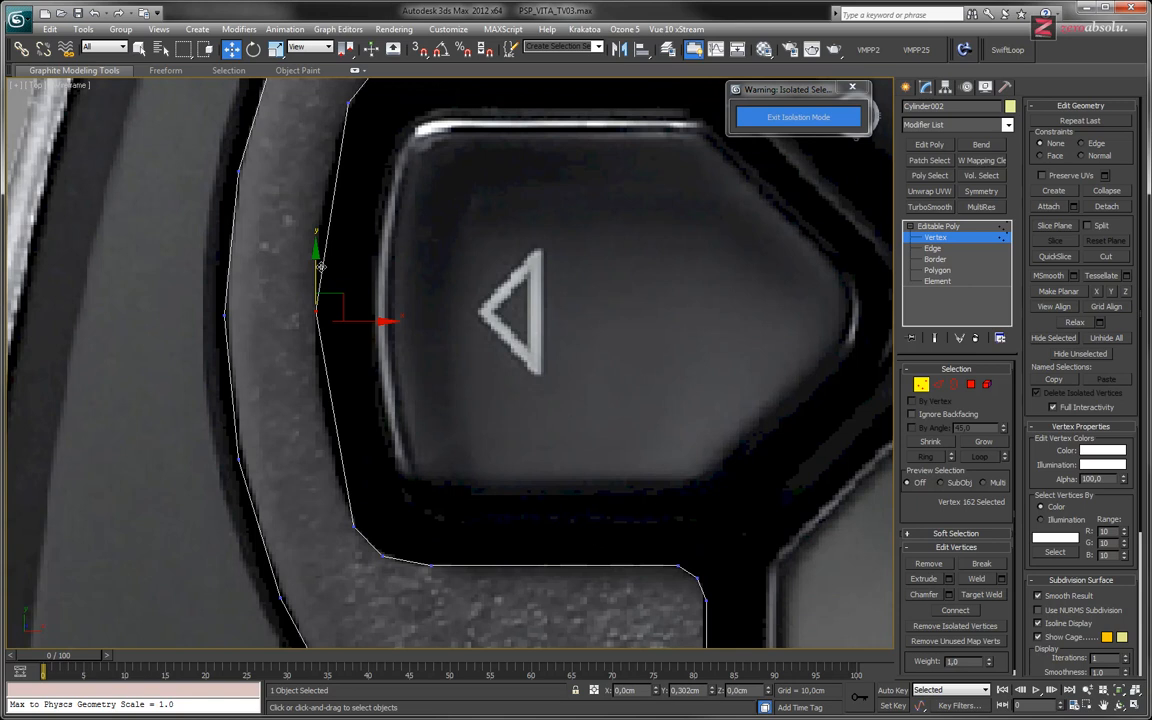
# Move the lower arm's bottom middle vertex along X to centre it on the arm, and check the rest of the outline.
pyautogui.moveTo(694, 452); pyautogui.dragTo(463, 227, button='middle')
pyautogui.moveTo(601, 492); pyautogui.dragTo(513, 236, button='middle')
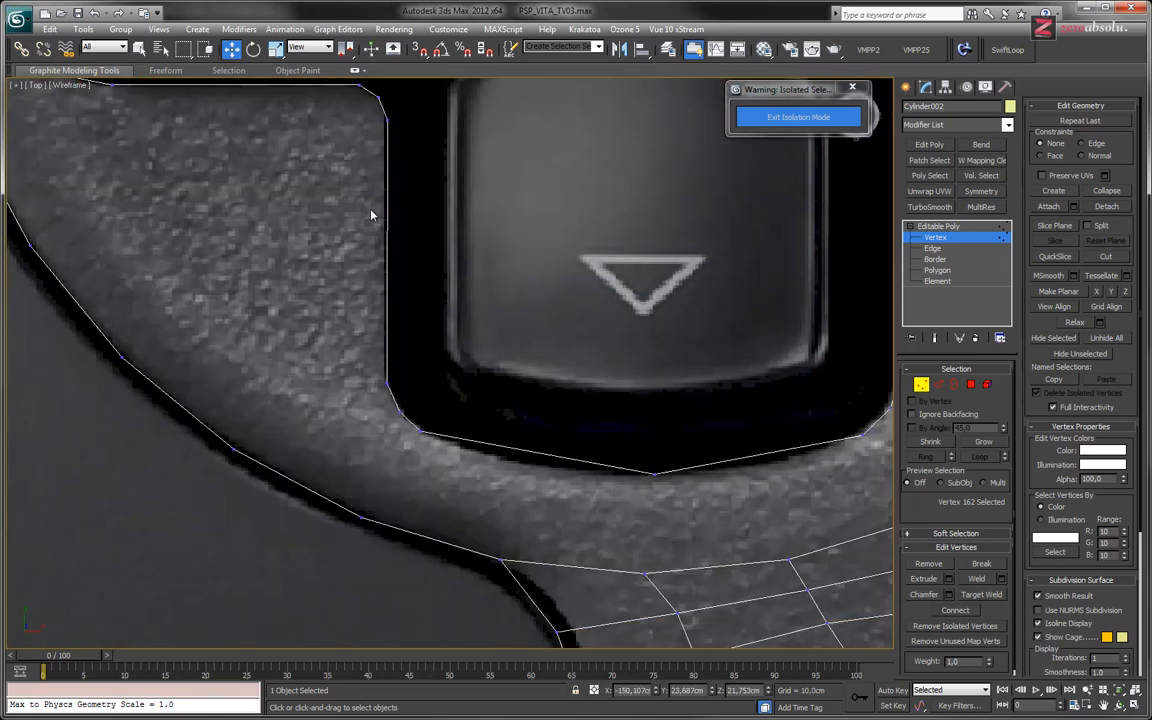
pyautogui.moveTo(371, 214); pyautogui.dragTo(420, 314, button='middle')
pyautogui.moveTo(679, 534); pyautogui.dragTo(564, 400, button='middle')
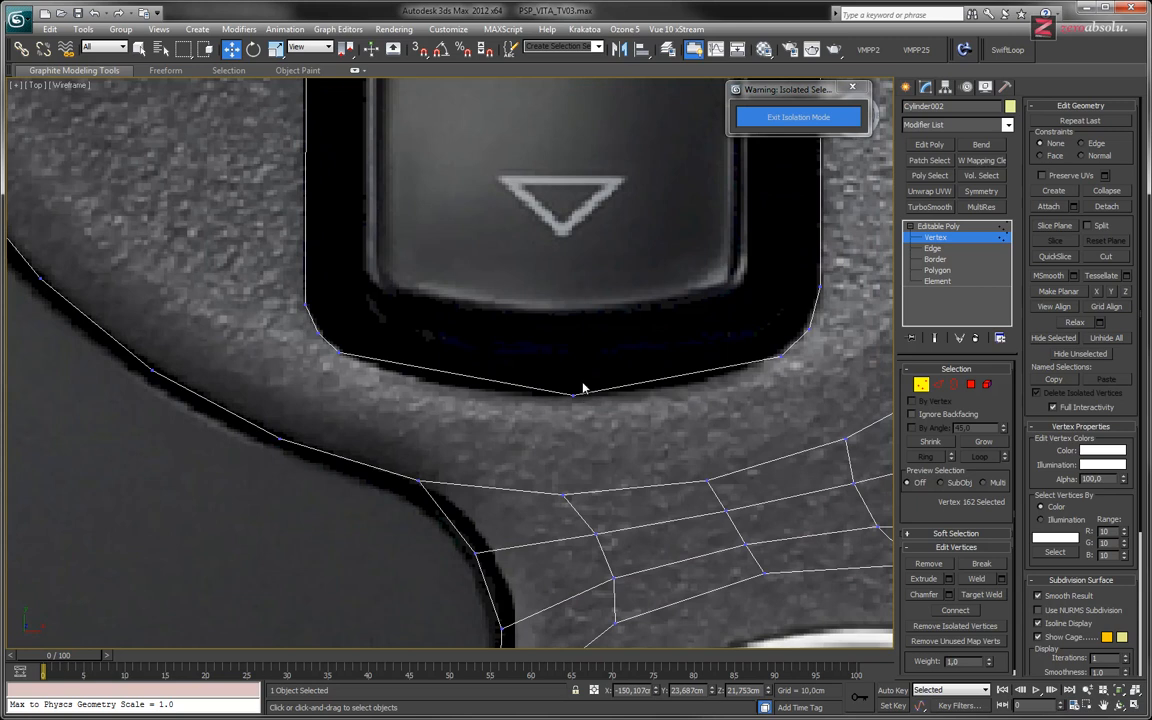
pyautogui.click(575, 393)
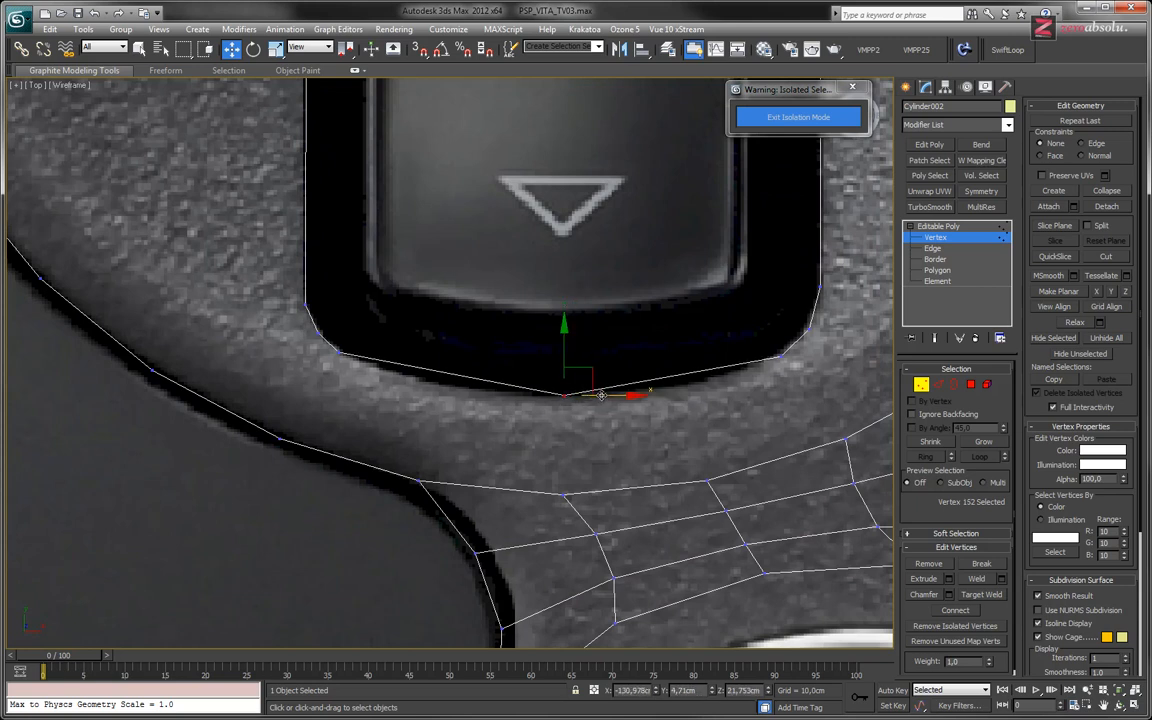
pyautogui.moveTo(601, 395); pyautogui.dragTo(670, 492, button='middle')
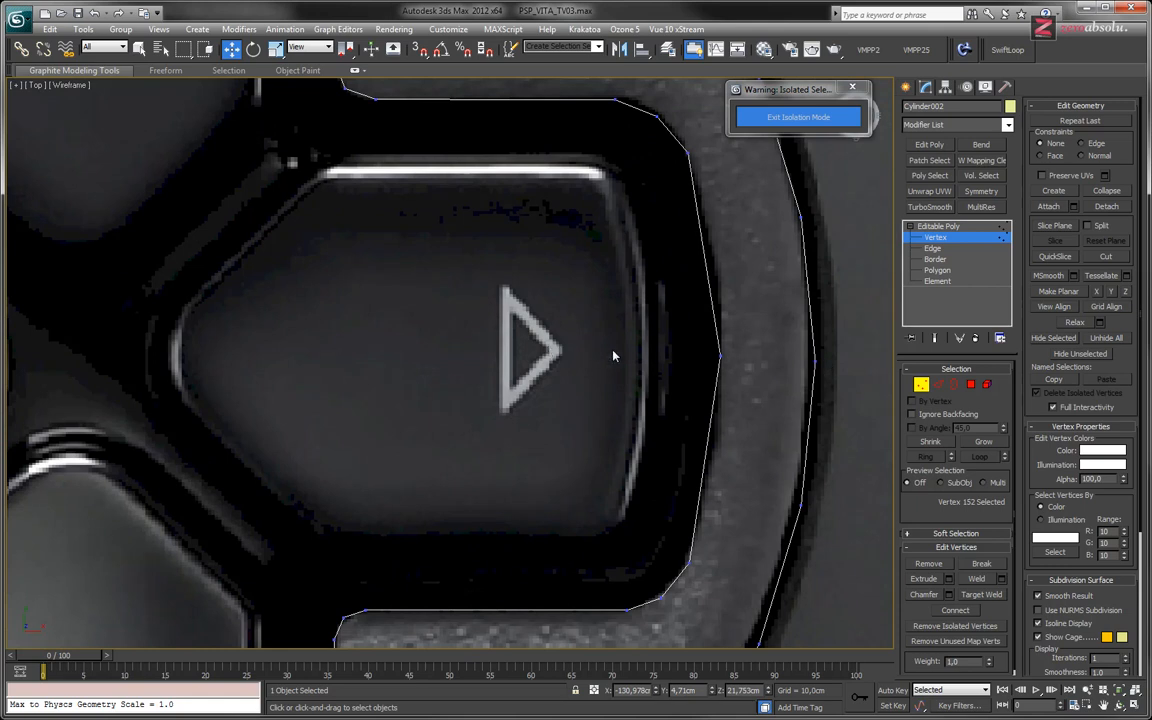
pyautogui.moveTo(383, 201); pyautogui.dragTo(568, 514, button='middle')
pyautogui.moveTo(321, 263); pyautogui.dragTo(521, 465, button='middle')
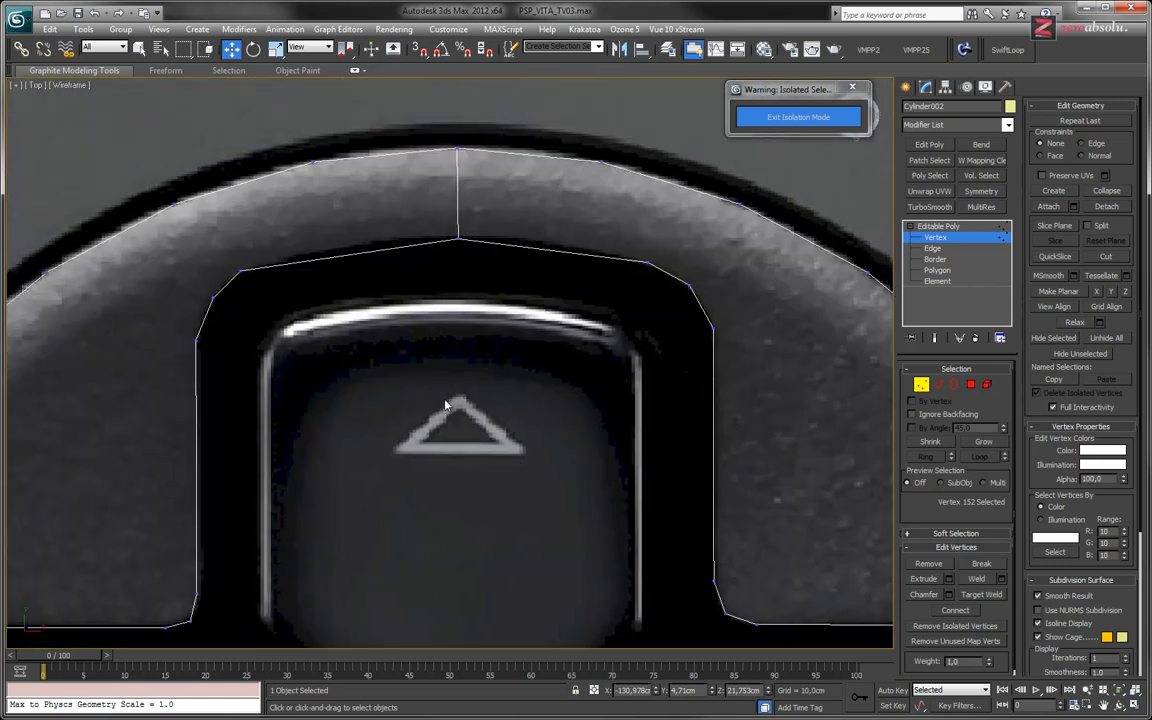
pyautogui.moveTo(450, 267); pyautogui.dragTo(485, 189, button='middle')
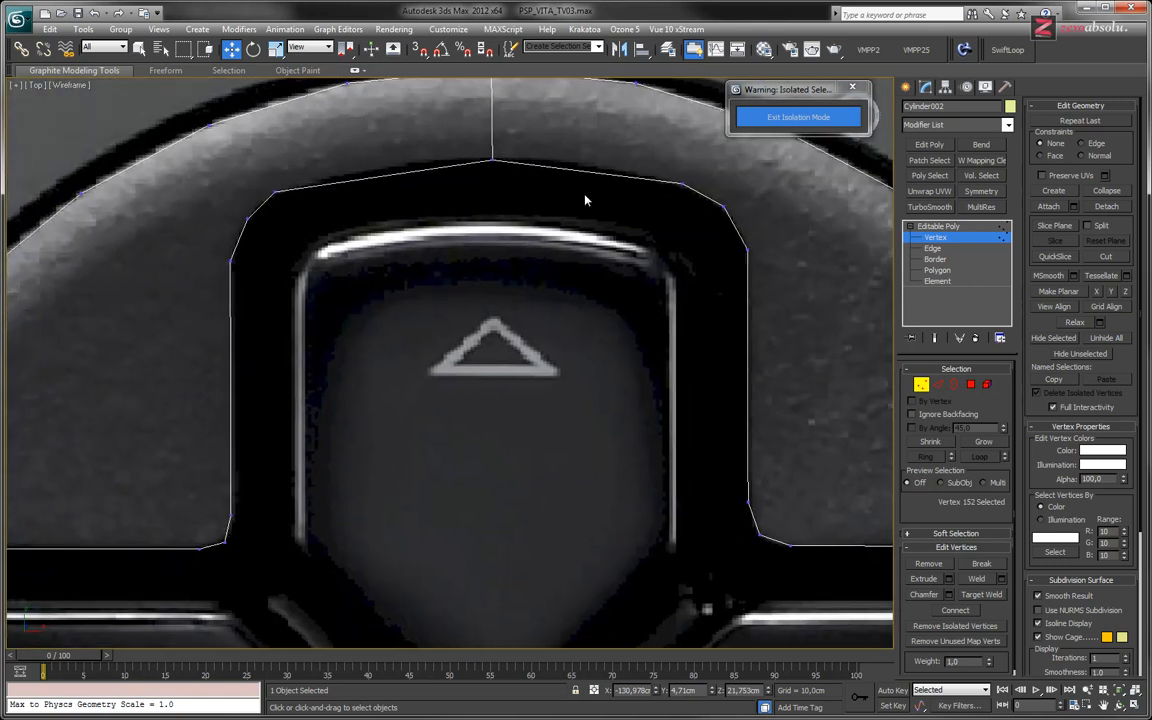
pyautogui.scroll(-3, 503, 279)
pyautogui.moveTo(511, 395); pyautogui.dragTo(525, 302, button='middle')
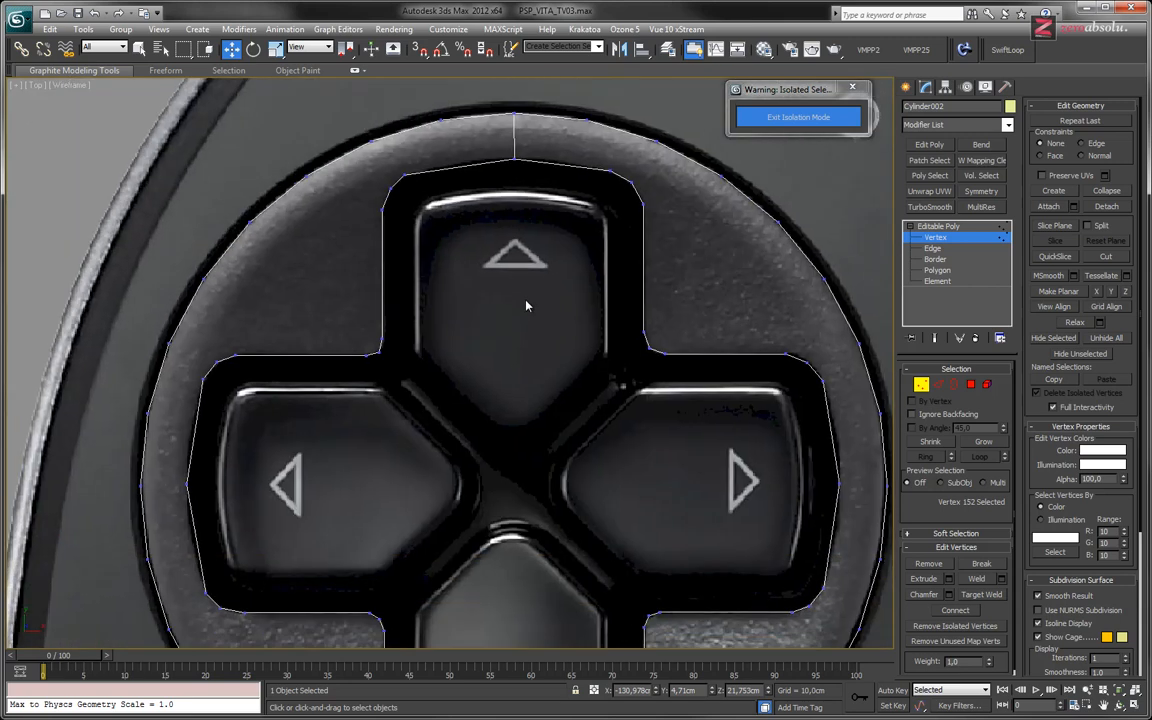
# Try scaling the cross-shaped polygon on the disc's top face to 97 percent along X and Y, and undo it.
pyautogui.press('F3')
pyautogui.moveTo(558, 436)
pyautogui.keyDown('alt'); pyautogui.mouseDown(button='middle')
pyautogui.moveTo(594, 404)
pyautogui.moveTo(555, 476)
pyautogui.moveTo(627, 352)
pyautogui.mouseUp(button='middle'); pyautogui.keyUp('alt')
pyautogui.click(936, 270)
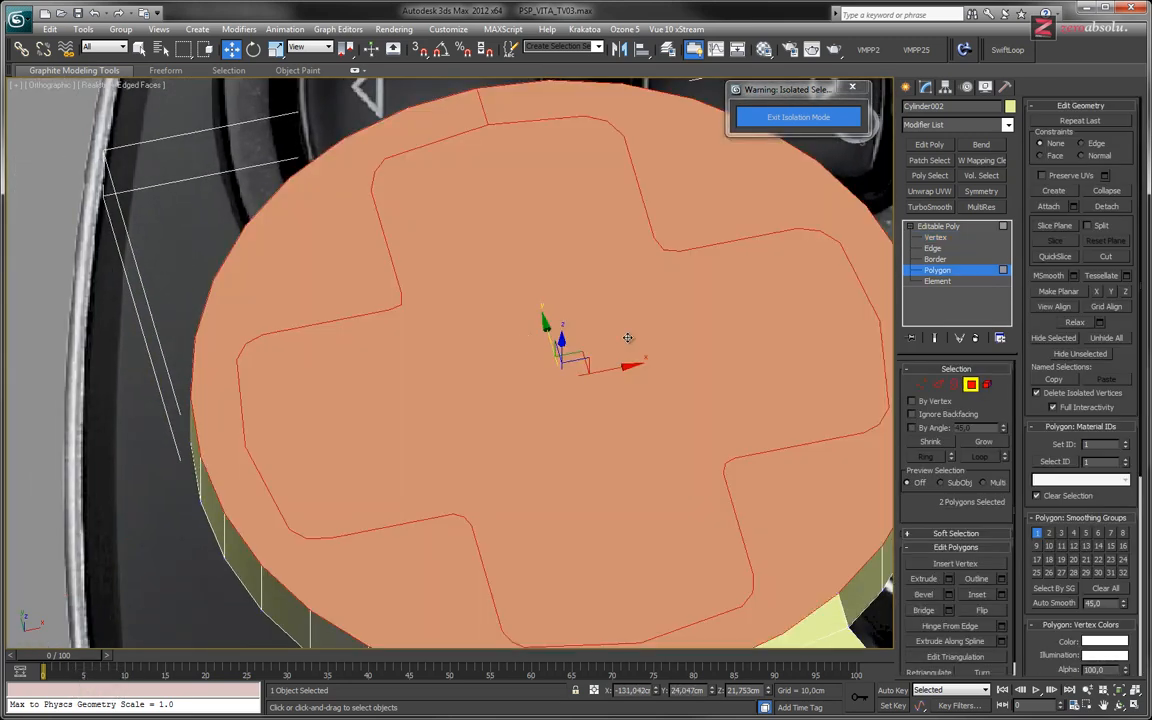
pyautogui.click(523, 367)
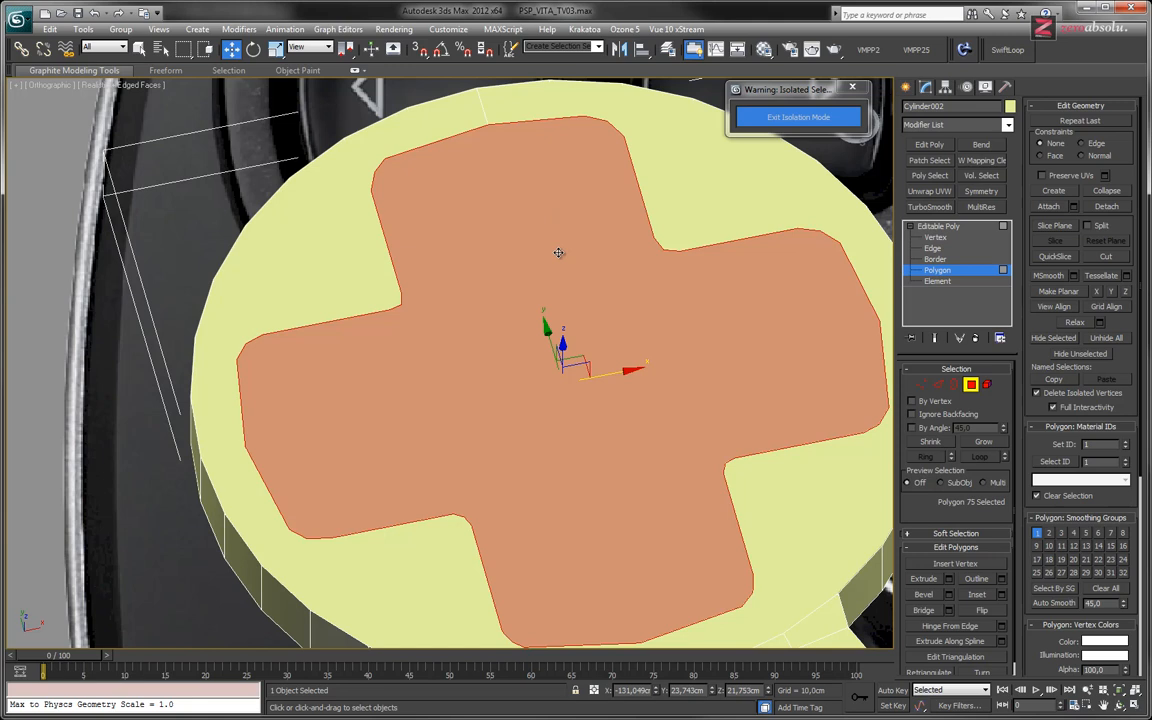
pyautogui.press('t')
pyautogui.moveTo(280, 313); pyautogui.dragTo(606, 330, button='middle')
pyautogui.scroll(6, 525, 309)
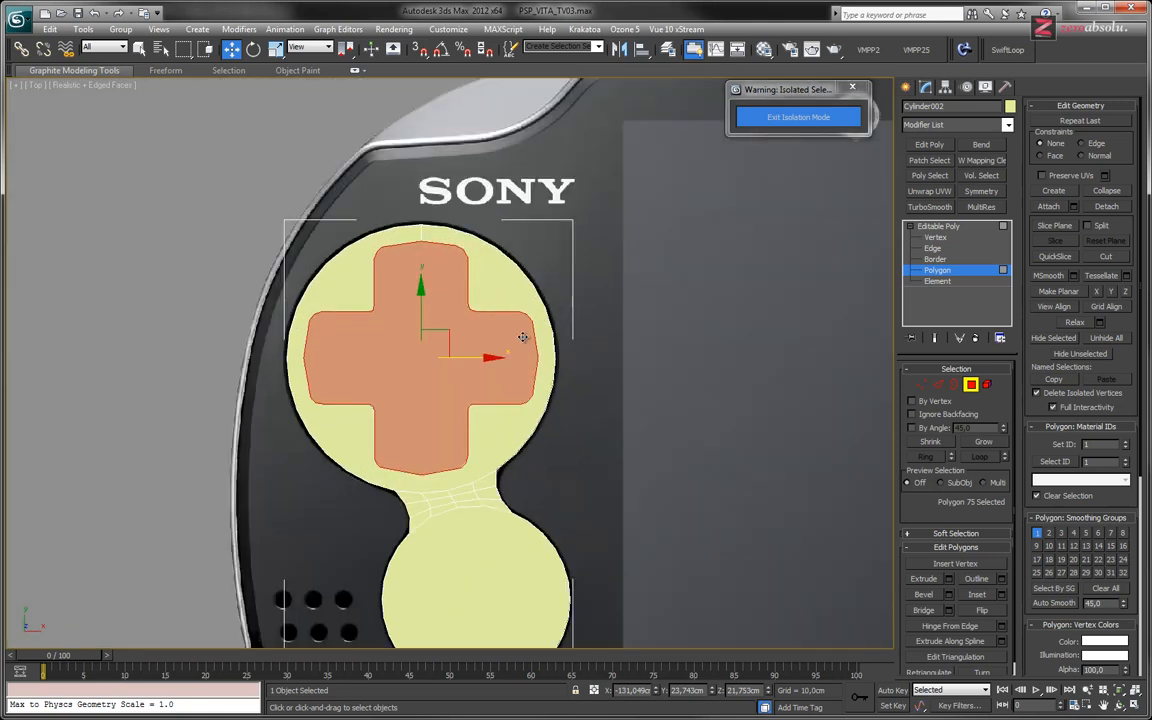
pyautogui.press('F3')
pyautogui.scroll(3, 510, 370)
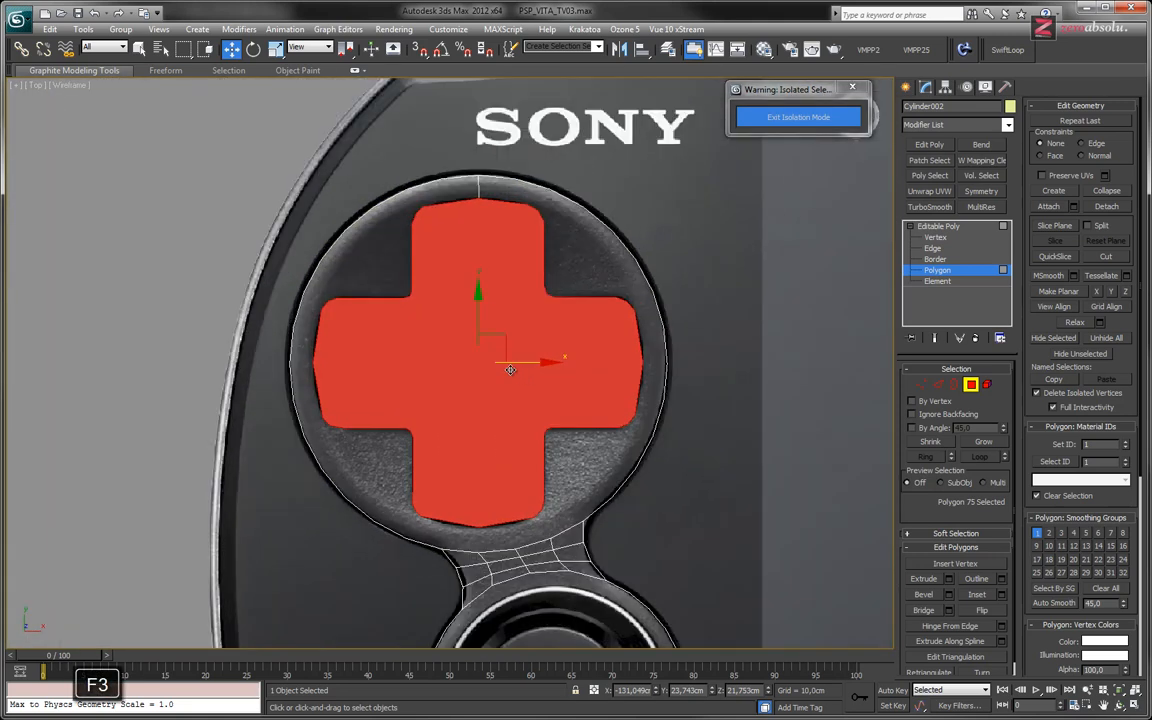
pyautogui.press('r')
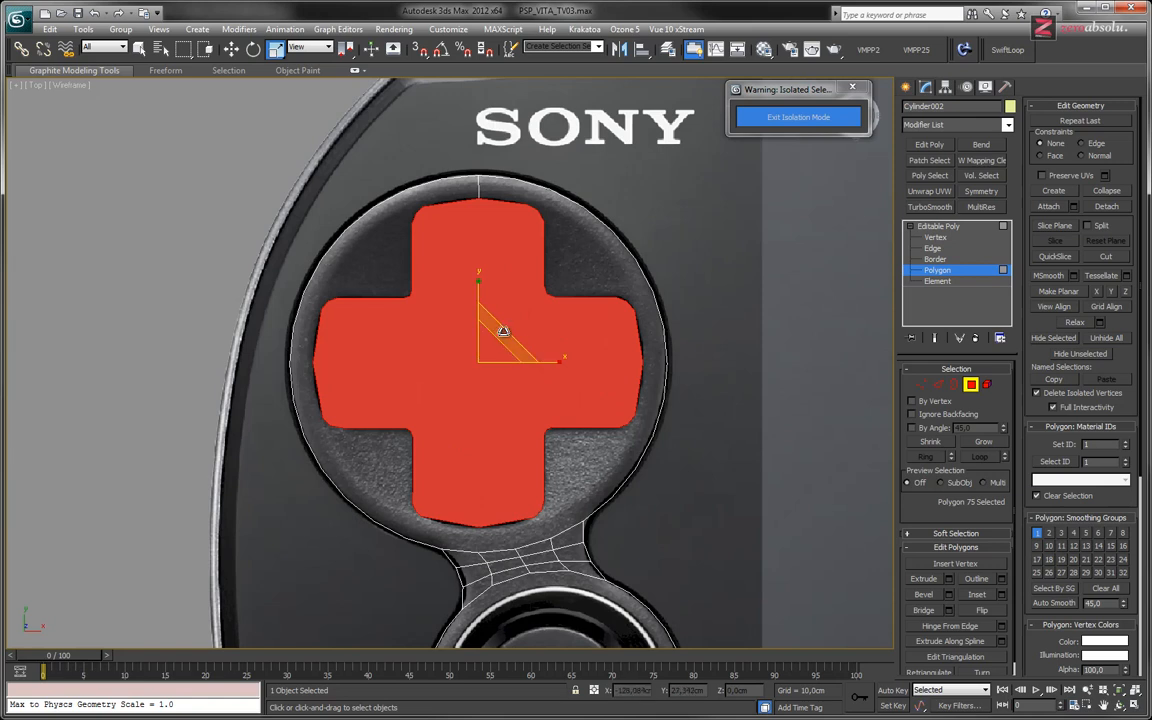
pyautogui.moveTo(502, 331); pyautogui.dragTo(504, 336)
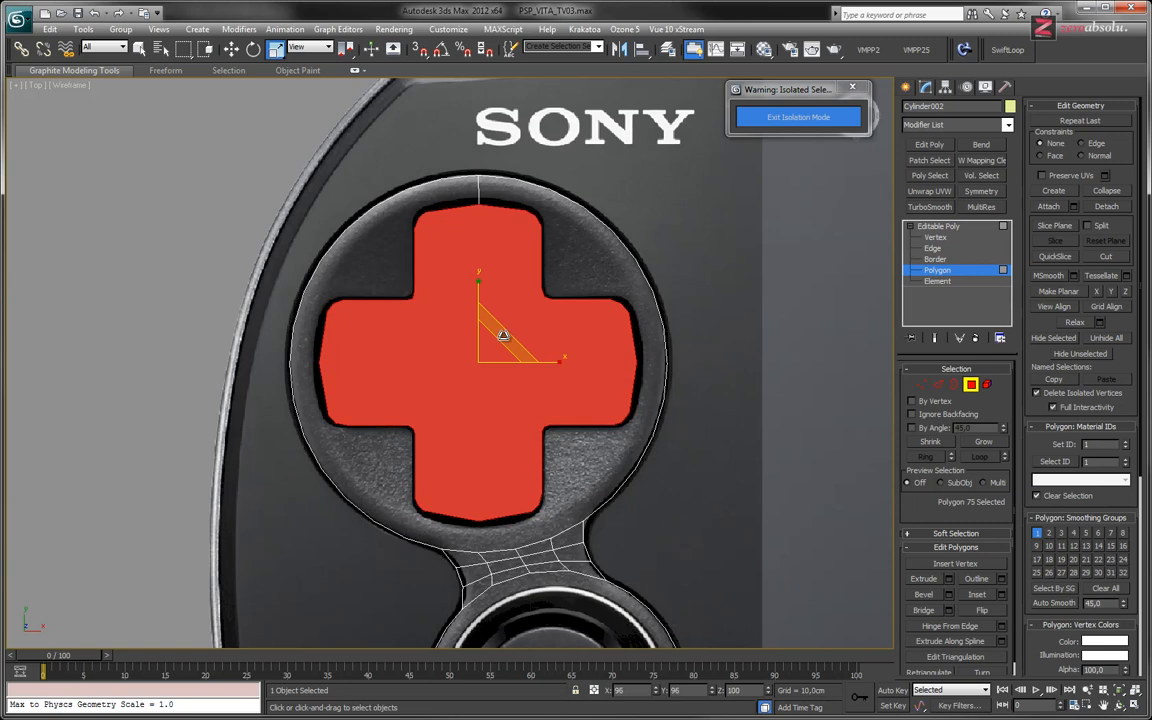
pyautogui.moveTo(503, 335); pyautogui.dragTo(503, 334)
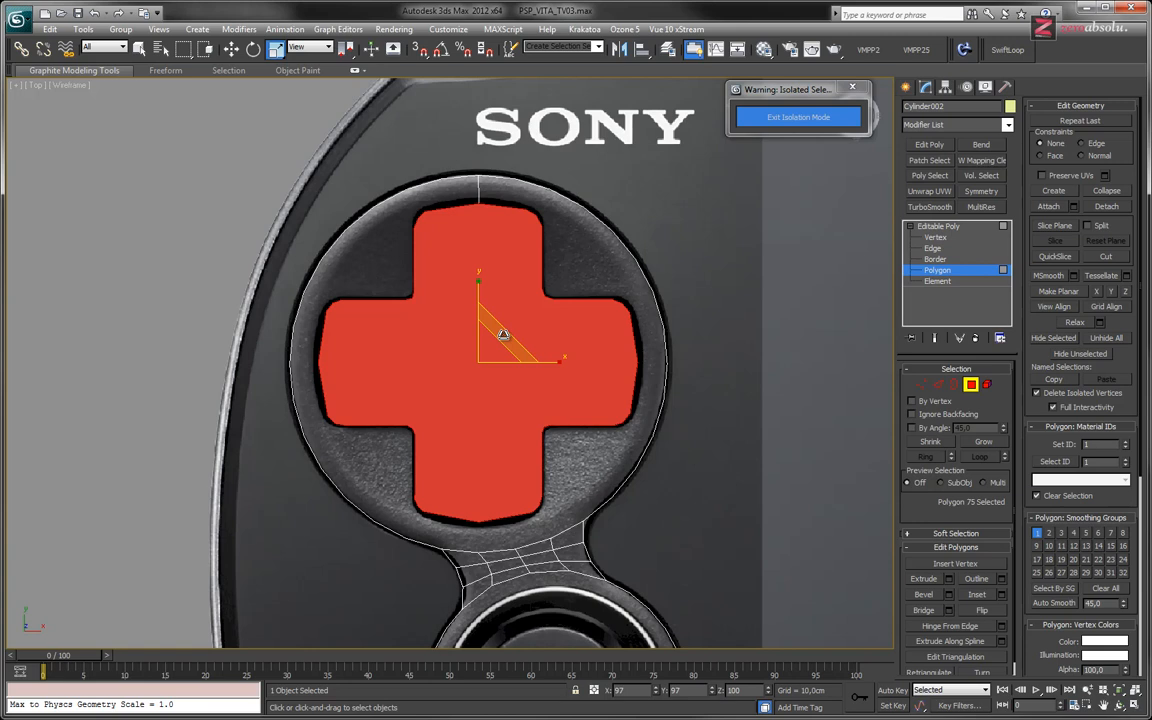
pyautogui.hotkey('ctrl', 'z')
# Examine the cross-shaped polygon at an angle and from above, and compare the surrounding ring polygon with the reference.
pyautogui.scroll(3, 447, 337)
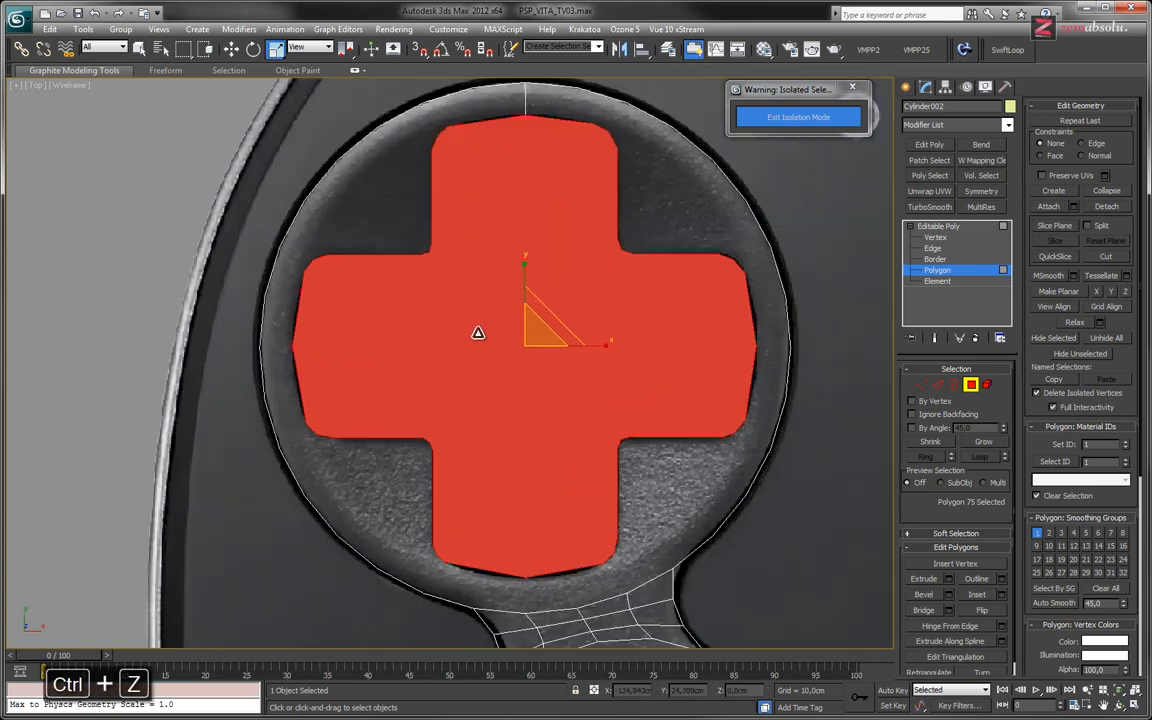
pyautogui.scroll(2, 478, 333)
pyautogui.keyDown('alt'); pyautogui.moveTo(481, 442); pyautogui.dragTo(500, 384, button='middle'); pyautogui.keyUp('alt')
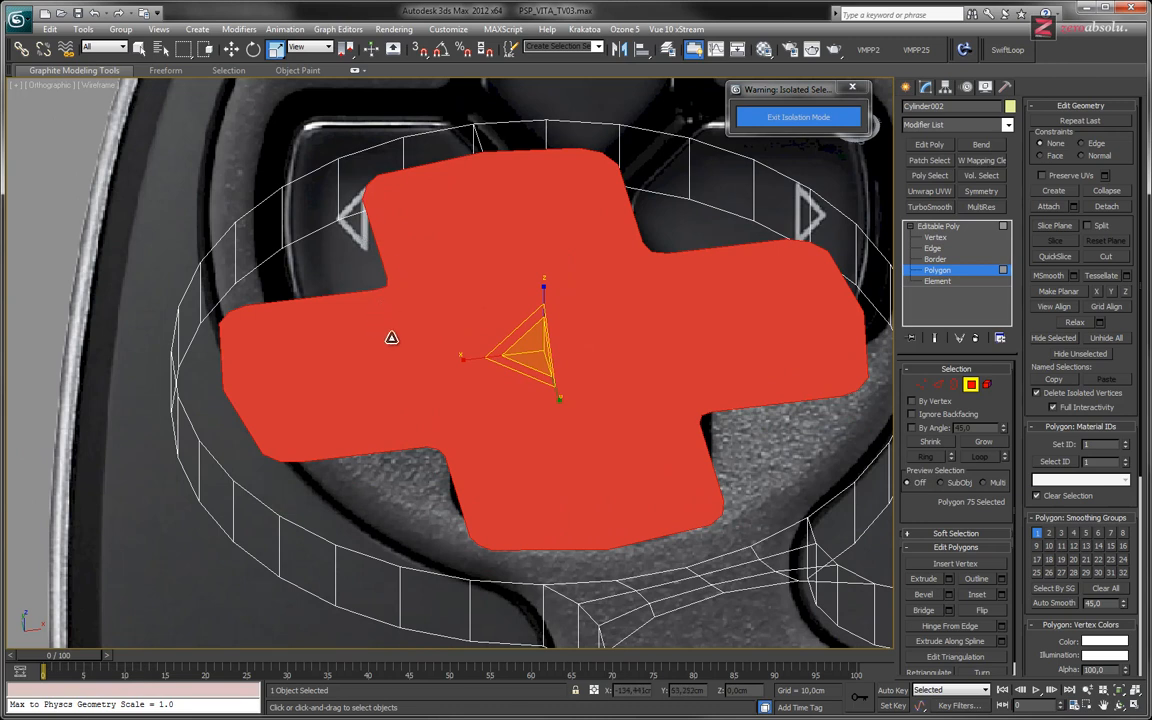
pyautogui.keyDown('alt'); pyautogui.moveTo(481, 329); pyautogui.dragTo(464, 369, button='middle'); pyautogui.keyUp('alt')
pyautogui.press('t')
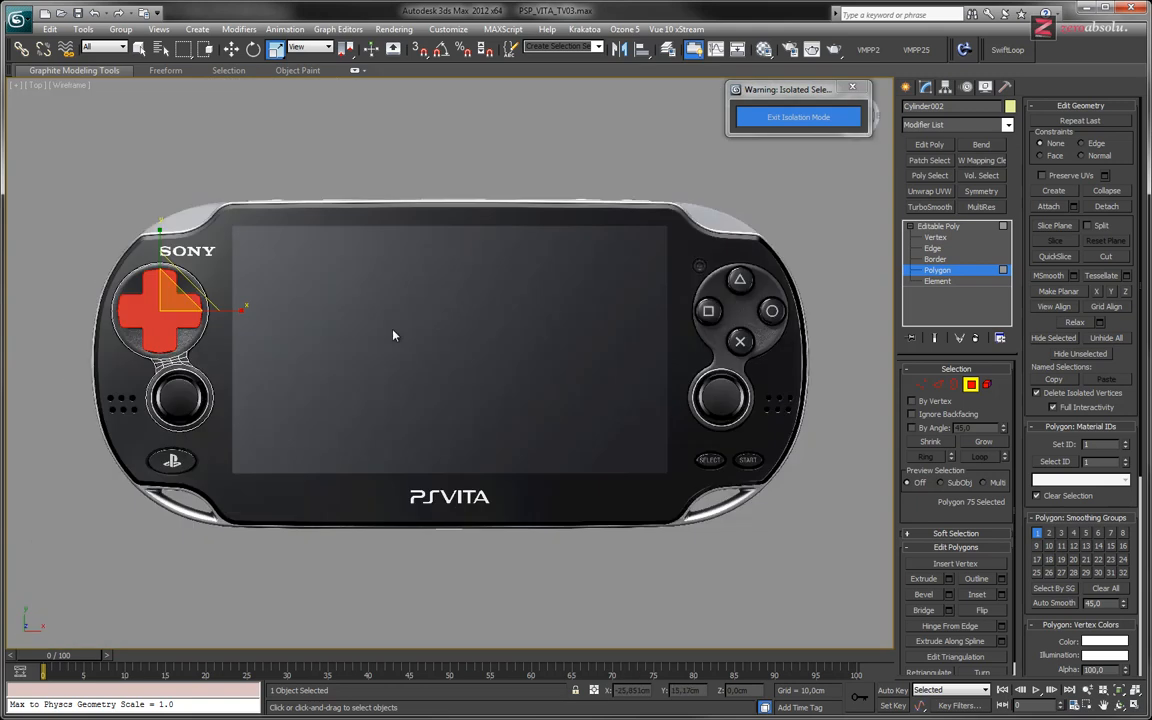
pyautogui.moveTo(178, 311); pyautogui.dragTo(490, 352, button='middle')
pyautogui.scroll(8, 375, 351)
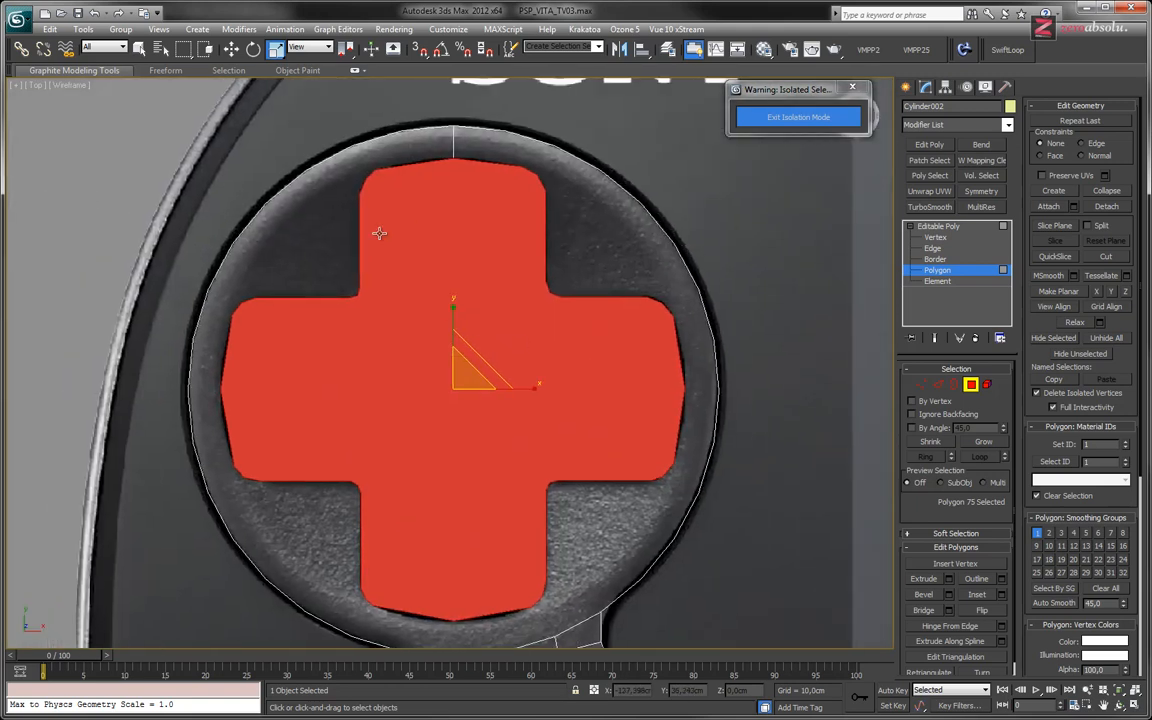
pyautogui.click(324, 243)
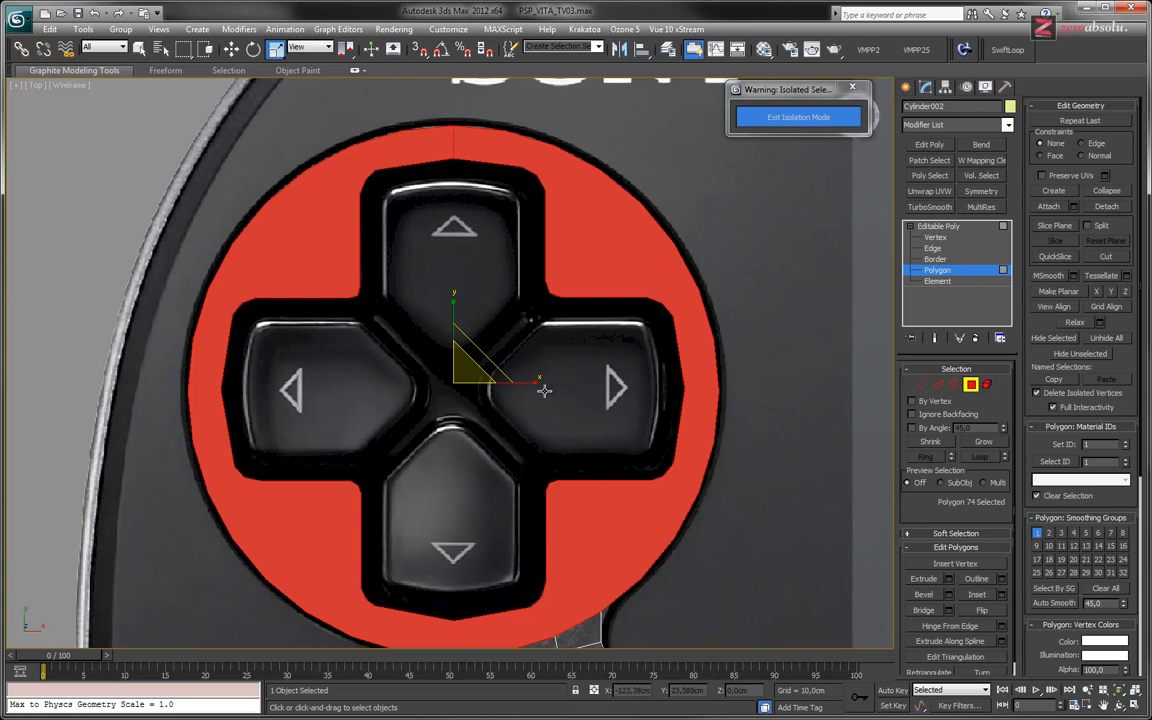
pyautogui.moveTo(514, 399); pyautogui.dragTo(534, 413, button='middle')
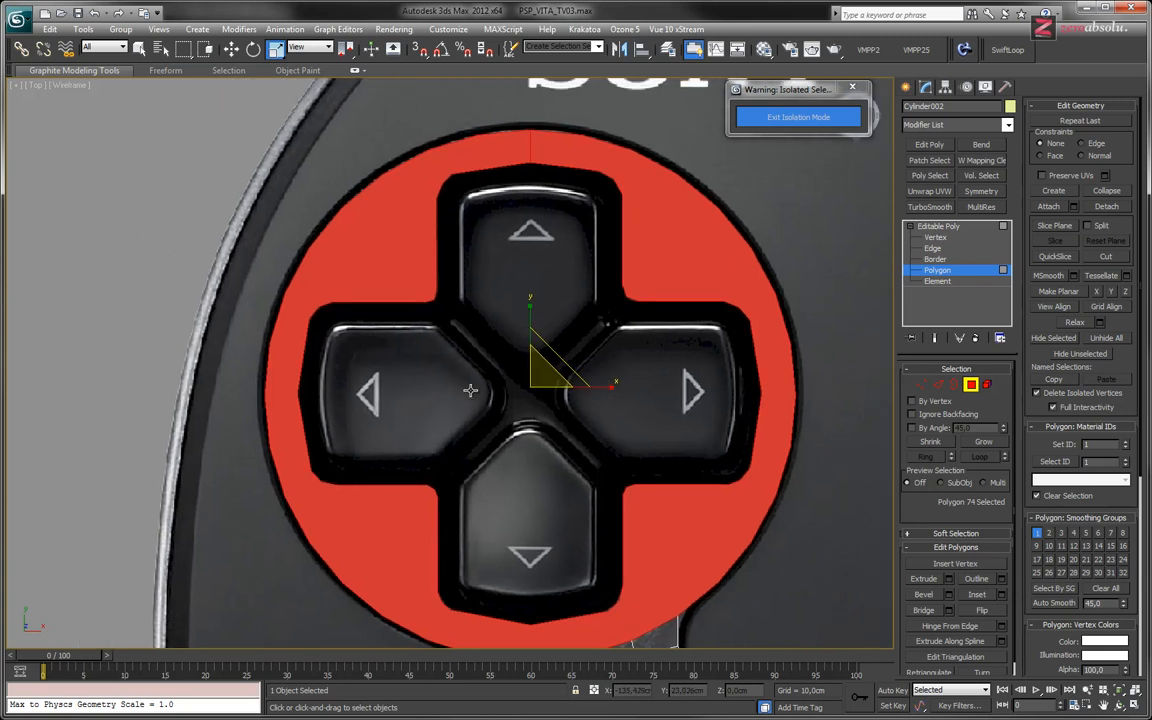
pyautogui.moveTo(434, 333); pyautogui.dragTo(442, 311, button='middle')
# Cut three edges connecting the vertices of the upper arm's top-right corner to the nearest vertices on the disc's outer rim.
pyautogui.press('1')
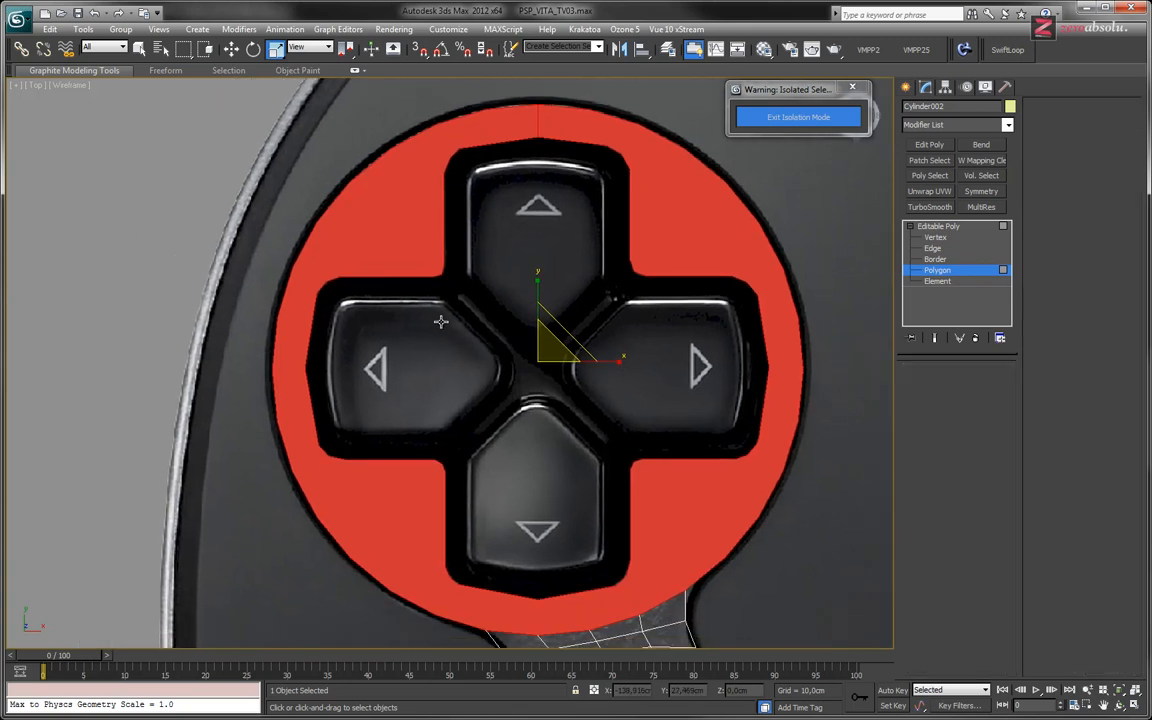
pyautogui.moveTo(482, 272); pyautogui.dragTo(446, 389, button='middle')
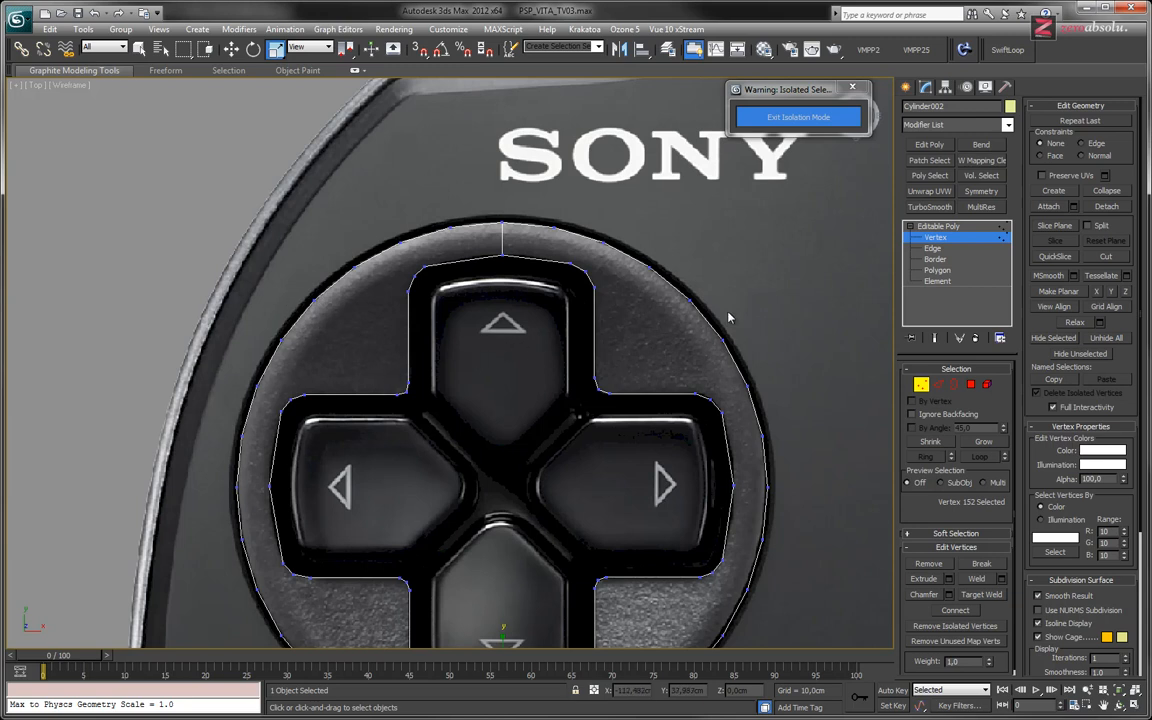
pyautogui.moveTo(674, 278); pyautogui.dragTo(645, 267, button='middle')
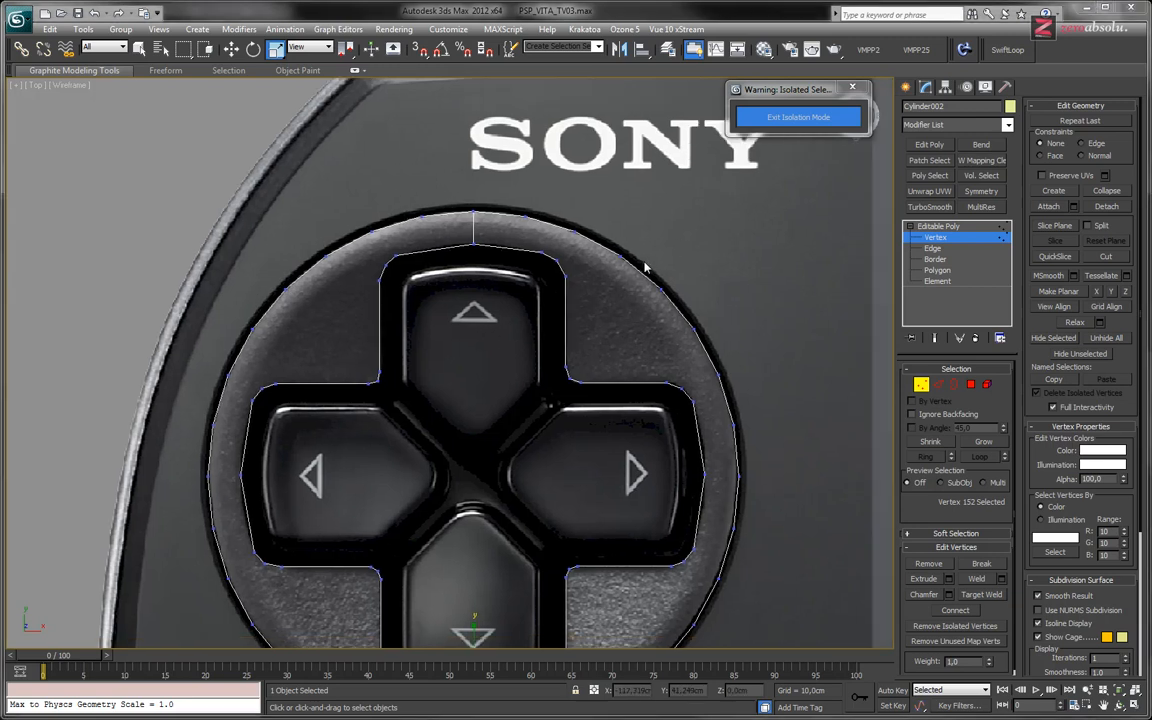
pyautogui.click(1106, 257)
pyautogui.scroll(3, 634, 308)
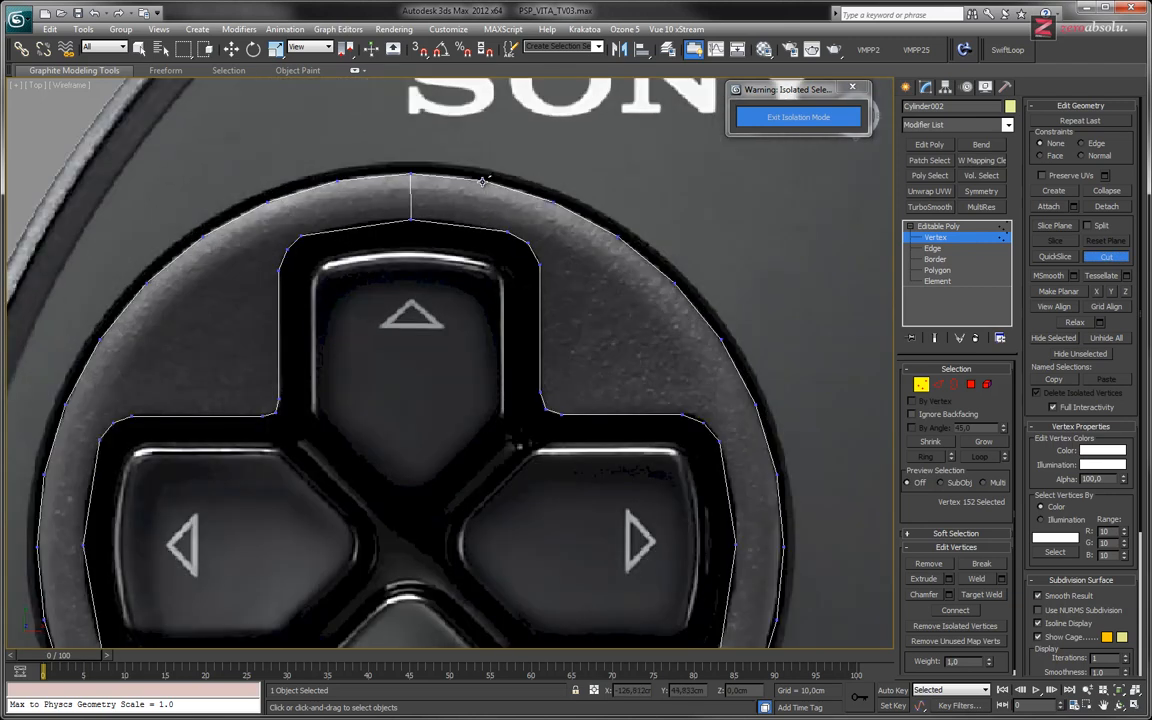
pyautogui.click(483, 181)
pyautogui.click(507, 229)
pyautogui.click(553, 202)
pyautogui.click(527, 241)
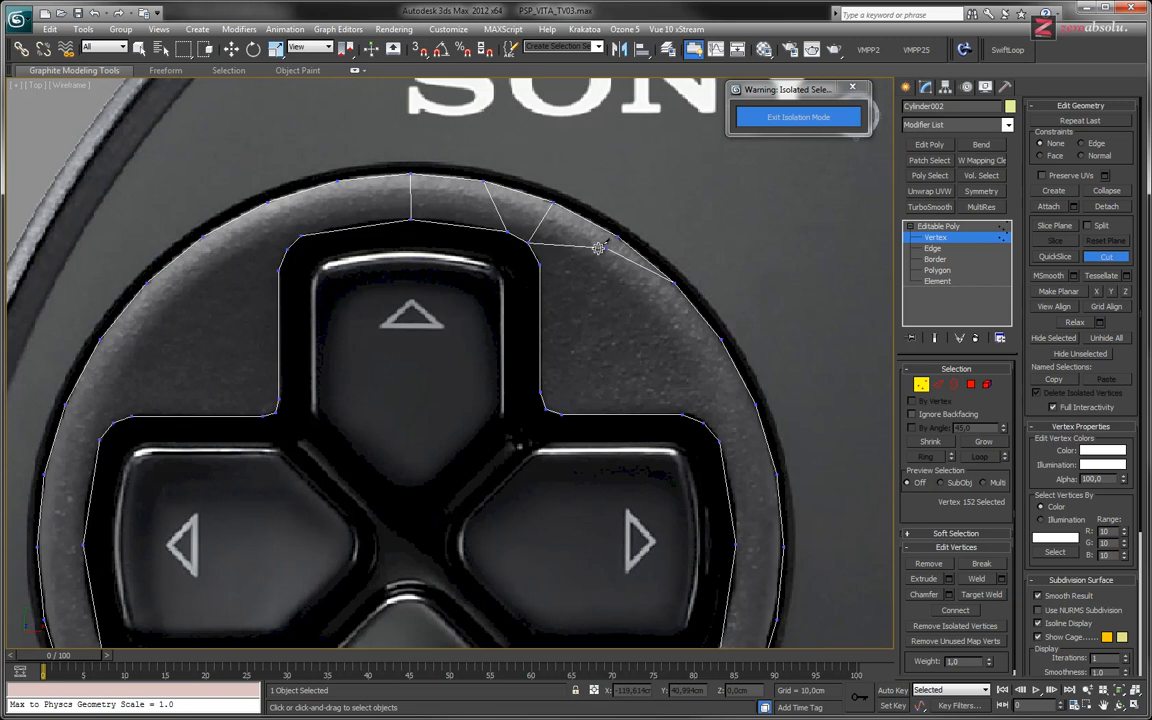
pyautogui.rightClick(580, 249)
pyautogui.click(540, 264)
pyautogui.click(616, 237)
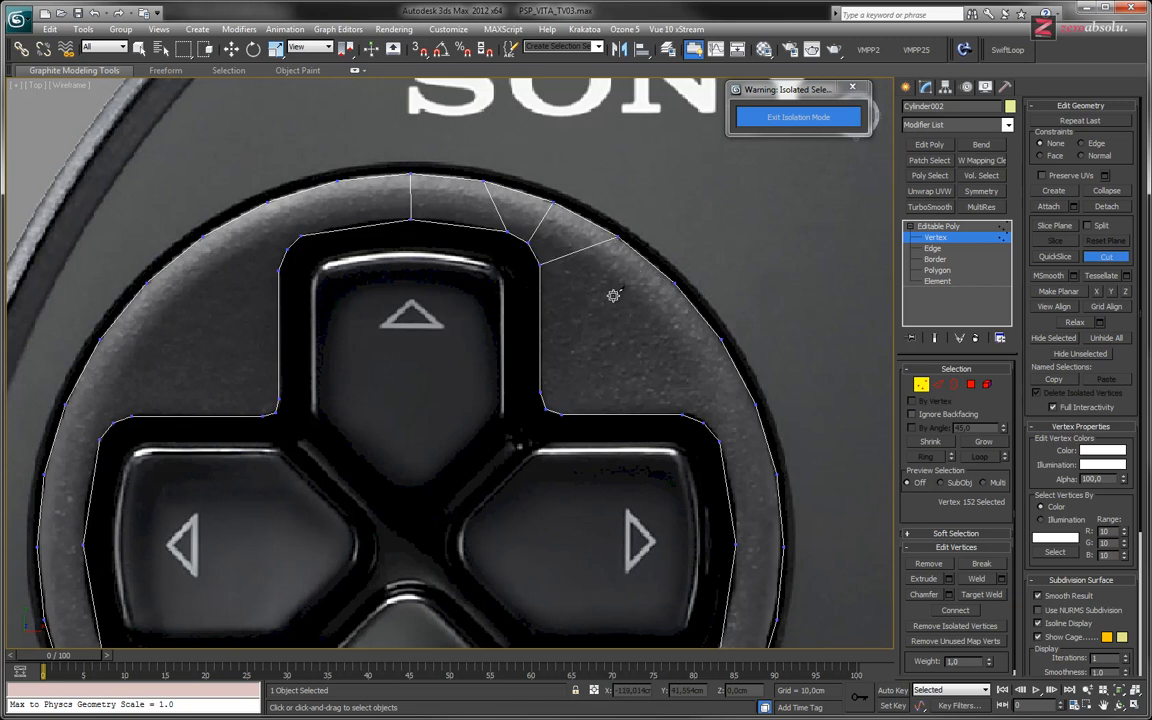
pyautogui.rightClick(614, 300)
# Cut three edges connecting the vertices of the right arm's upper outer corner to the neighbouring vertices on the disc's rim.
pyautogui.moveTo(677, 447); pyautogui.dragTo(554, 380, button='middle')
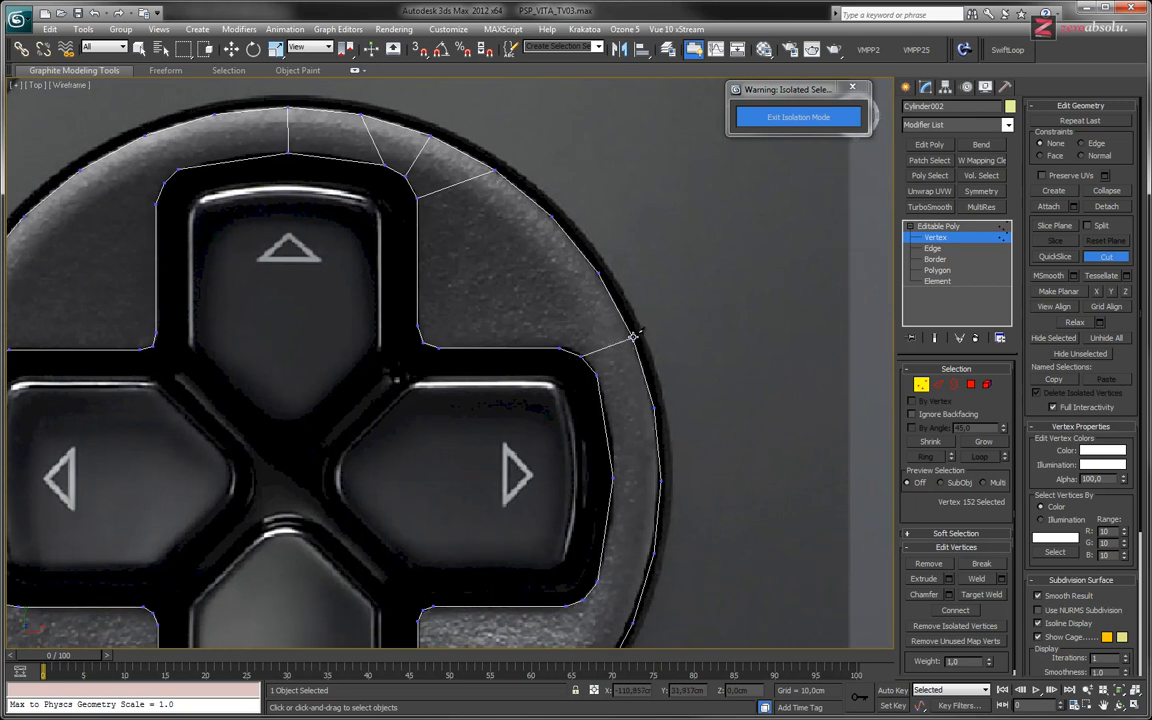
pyautogui.click(632, 338)
pyautogui.rightClick(606, 369)
pyautogui.click(598, 375)
pyautogui.click(654, 408)
pyautogui.click(558, 348)
pyautogui.click(597, 273)
pyautogui.moveTo(622, 372); pyautogui.dragTo(547, 297, button='middle')
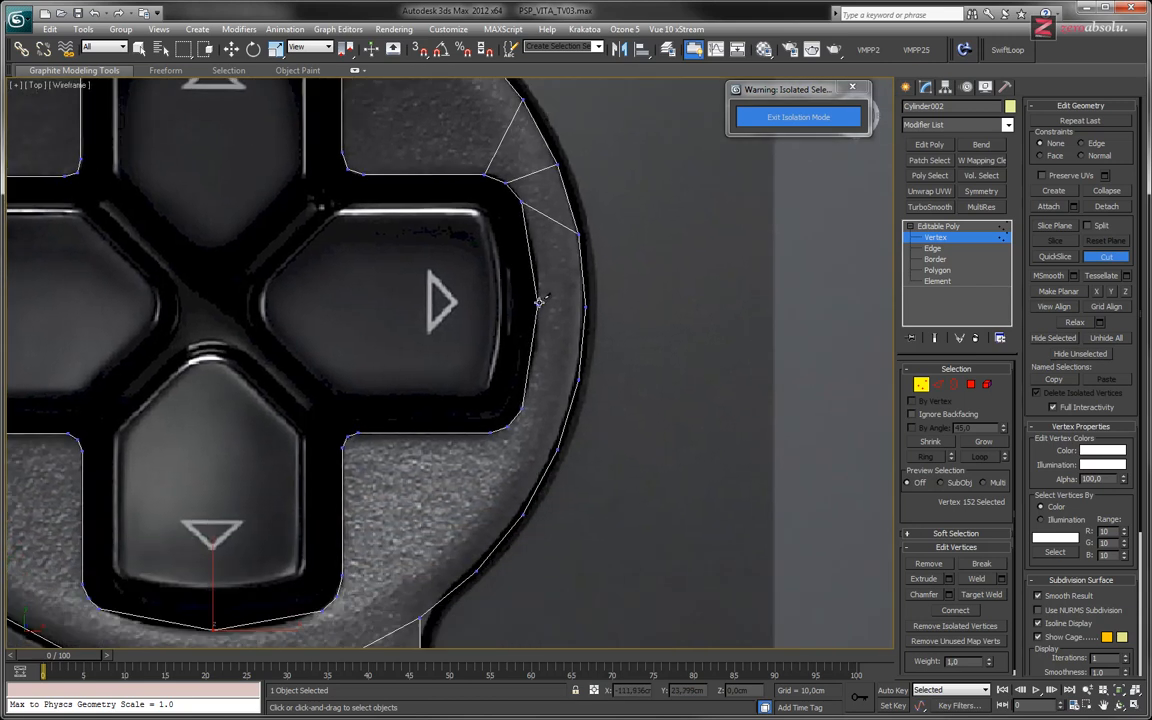
# Cut four edges from the right arm's outer tip and lower outer corner vertices to the matching vertices on the disc's rim.
pyautogui.click(538, 303)
pyautogui.click(585, 306)
pyautogui.click(521, 408)
pyautogui.click(577, 381)
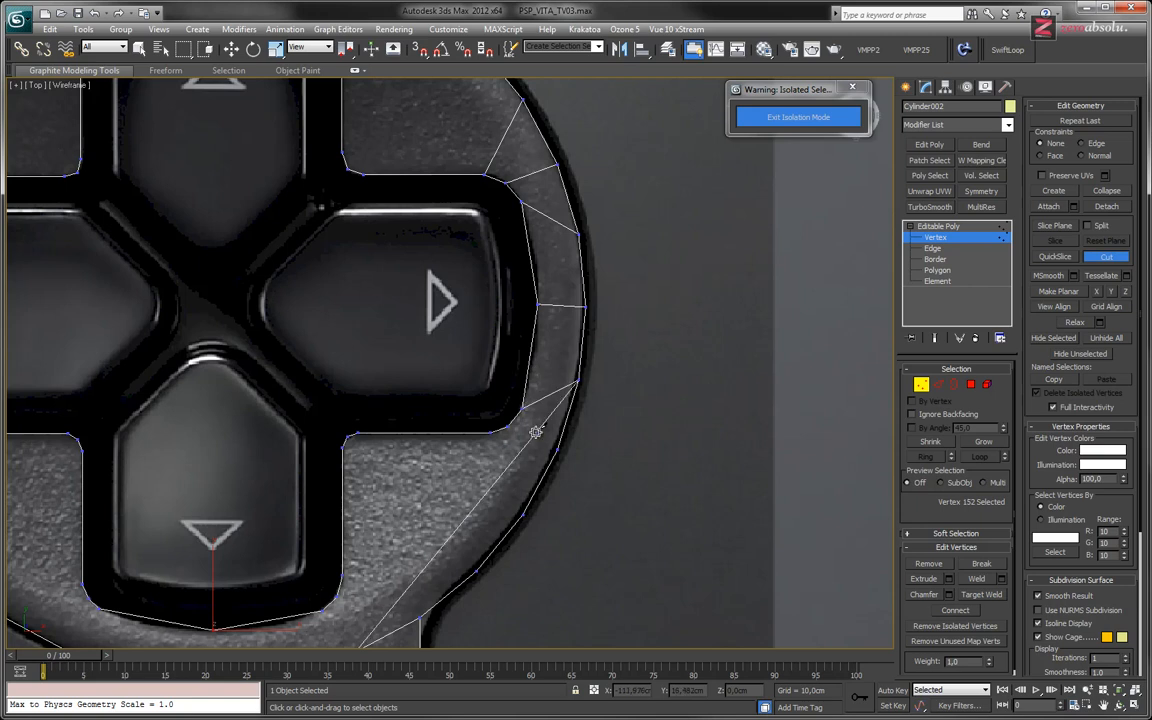
pyautogui.click(508, 426)
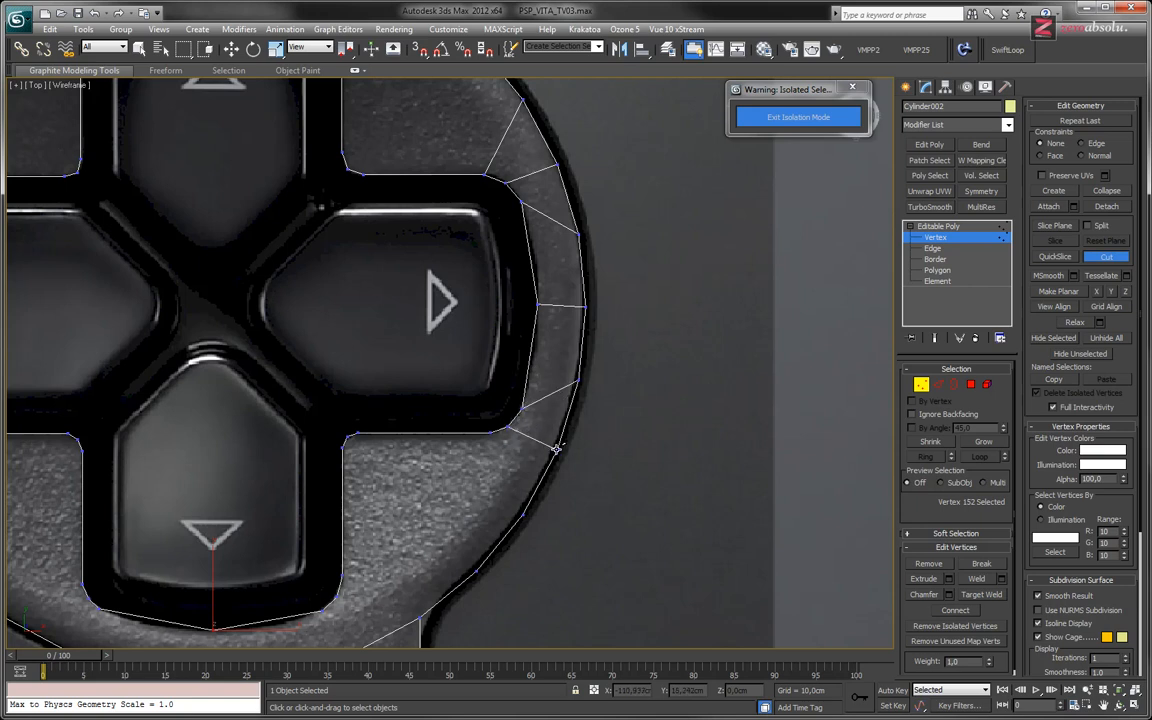
pyautogui.click(557, 450)
pyautogui.rightClick(507, 446)
pyautogui.click(491, 432)
pyautogui.click(521, 514)
pyautogui.rightClick(370, 440)
# Cut four edges connecting the lower arm's bottom-right corner and bottom middle vertex to the vertices along the neck's upper boundary.
pyautogui.moveTo(425, 440); pyautogui.dragTo(547, 296, button='middle')
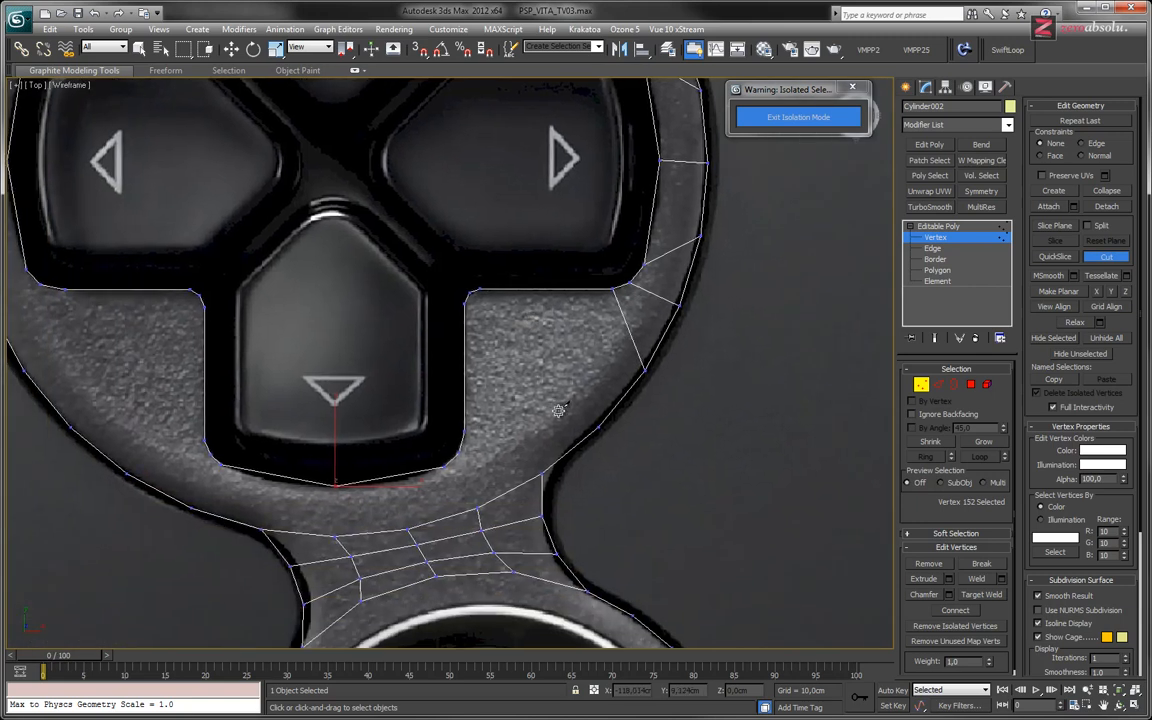
pyautogui.click(540, 474)
pyautogui.click(460, 453)
pyautogui.click(477, 505)
pyautogui.click(446, 466)
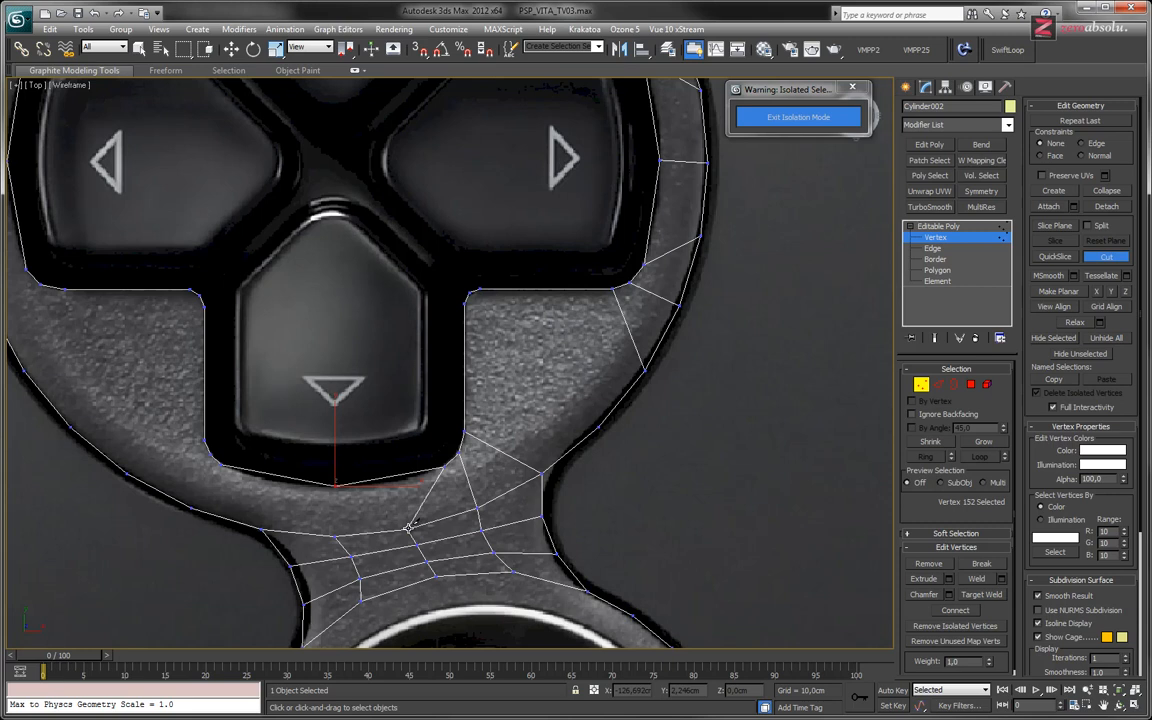
pyautogui.click(335, 487)
# Cut three edges connecting the vertices of the lower arm's bottom-left corner to the nearest vertices on the disc's outer rim.
pyautogui.moveTo(303, 470); pyautogui.dragTo(429, 419, button='middle')
pyautogui.click(428, 414)
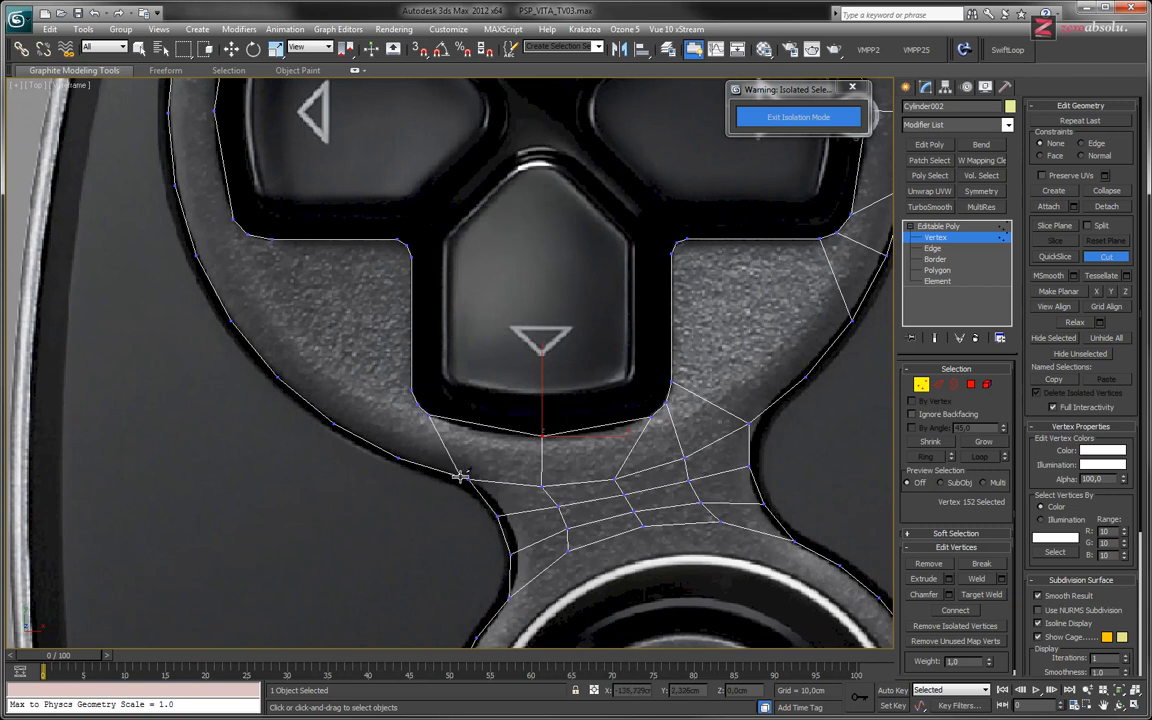
pyautogui.click(467, 479)
pyautogui.click(417, 404)
pyautogui.click(409, 390)
pyautogui.click(337, 423)
pyautogui.rightClick(337, 423)
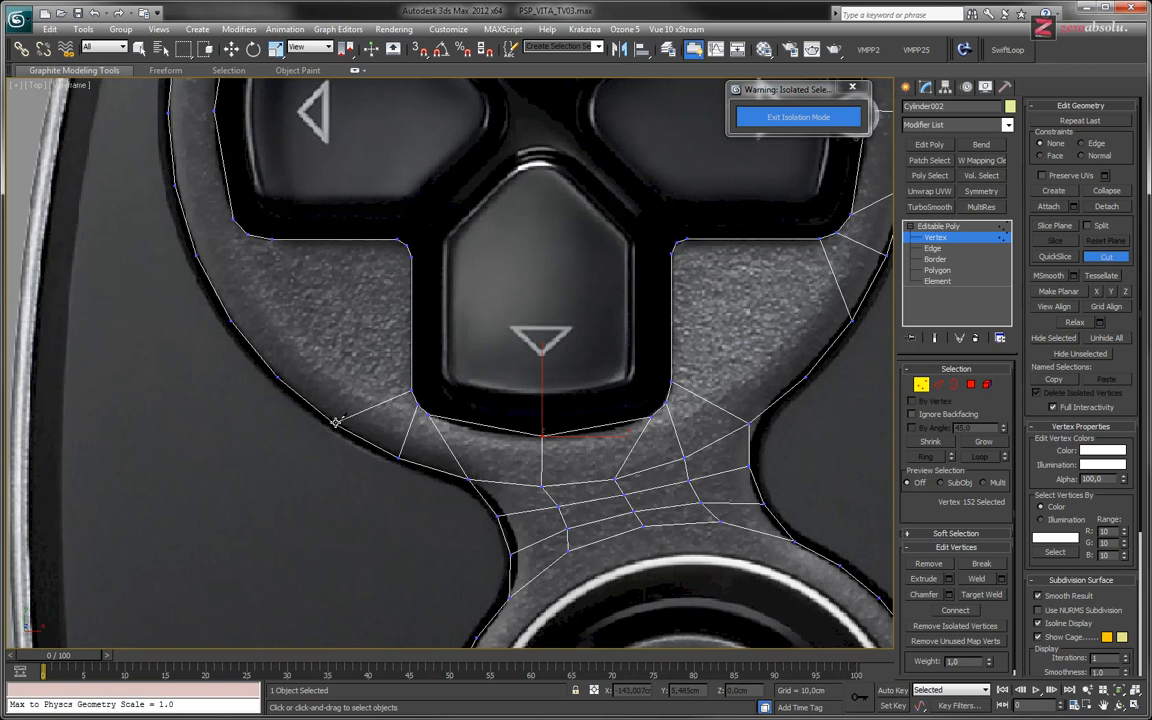
# Cut three edges connecting the vertices of the left arm's lower outer corner to the neighbouring vertices on the disc's rim.
pyautogui.moveTo(397, 272); pyautogui.dragTo(369, 330, button='middle')
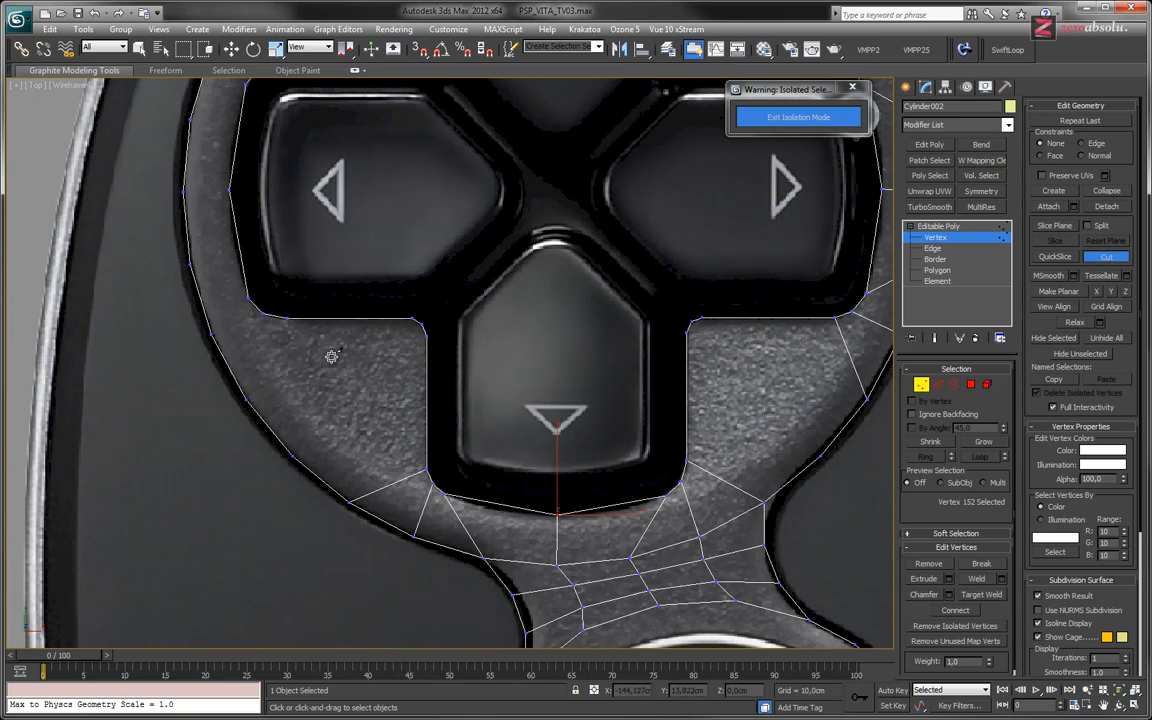
pyautogui.click(288, 317)
pyautogui.click(212, 333)
pyautogui.rightClick(212, 333)
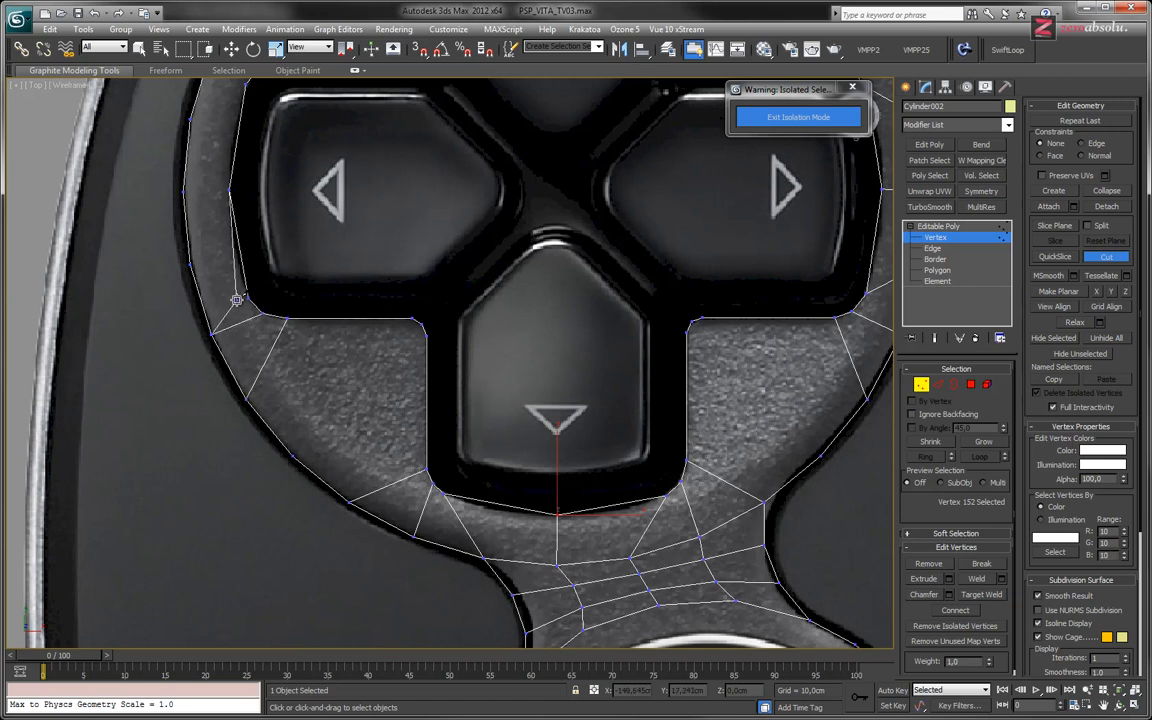
pyautogui.click(191, 264)
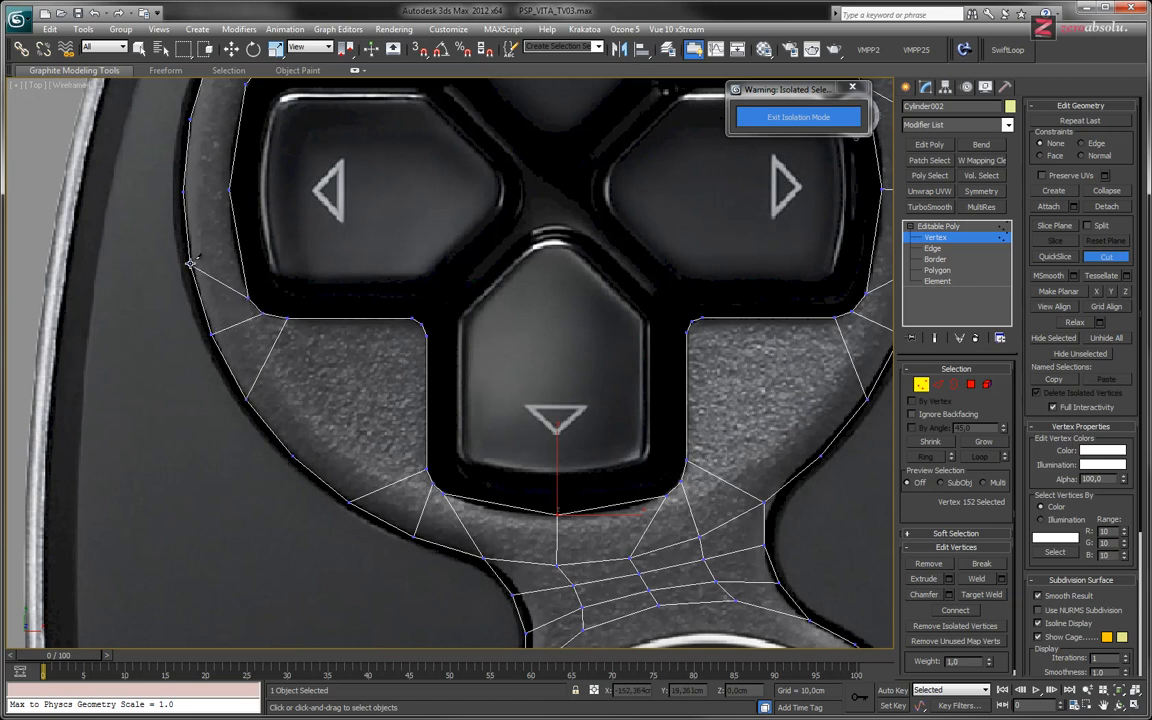
pyautogui.rightClick(191, 264)
# Cut four edges from the left arm's outer tip and upper outer corner vertices to the matching vertices on the disc's rim.
pyautogui.moveTo(262, 273); pyautogui.dragTo(390, 415, button='middle')
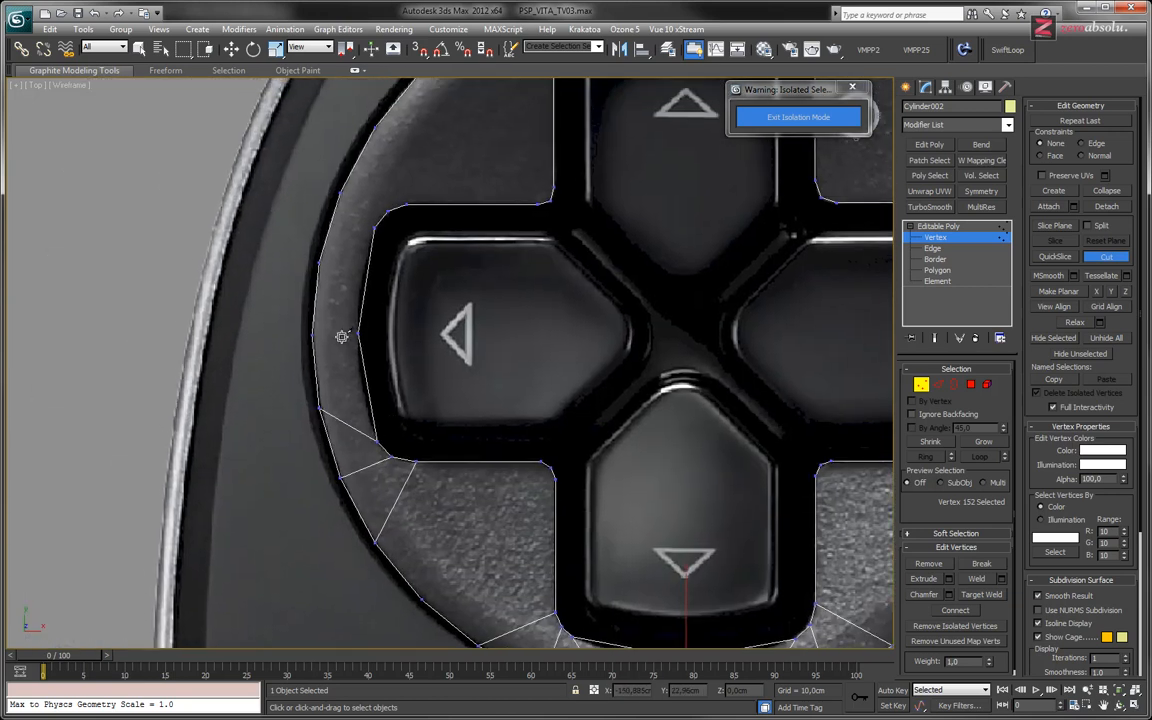
pyautogui.click(358, 334)
pyautogui.click(314, 335)
pyautogui.rightClick(314, 335)
pyautogui.click(373, 230)
pyautogui.rightClick(350, 202)
pyautogui.moveTo(350, 203); pyautogui.dragTo(359, 363, button='middle')
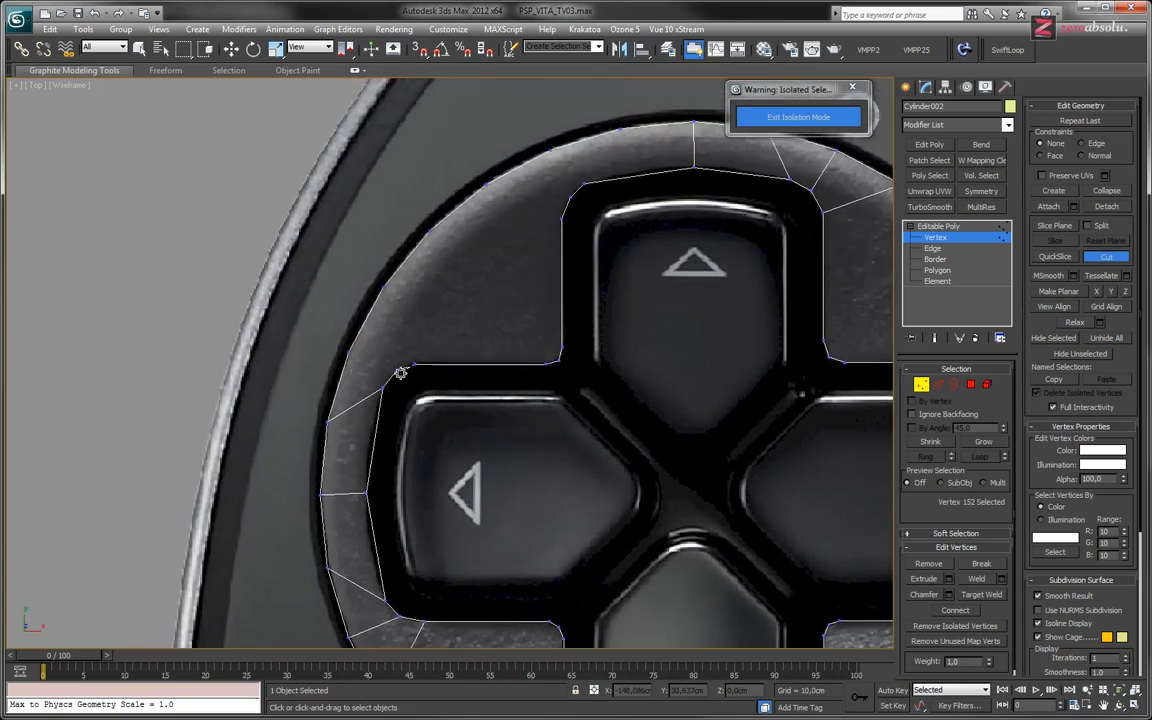
pyautogui.click(350, 352)
pyautogui.rightClick(412, 358)
pyautogui.click(415, 363)
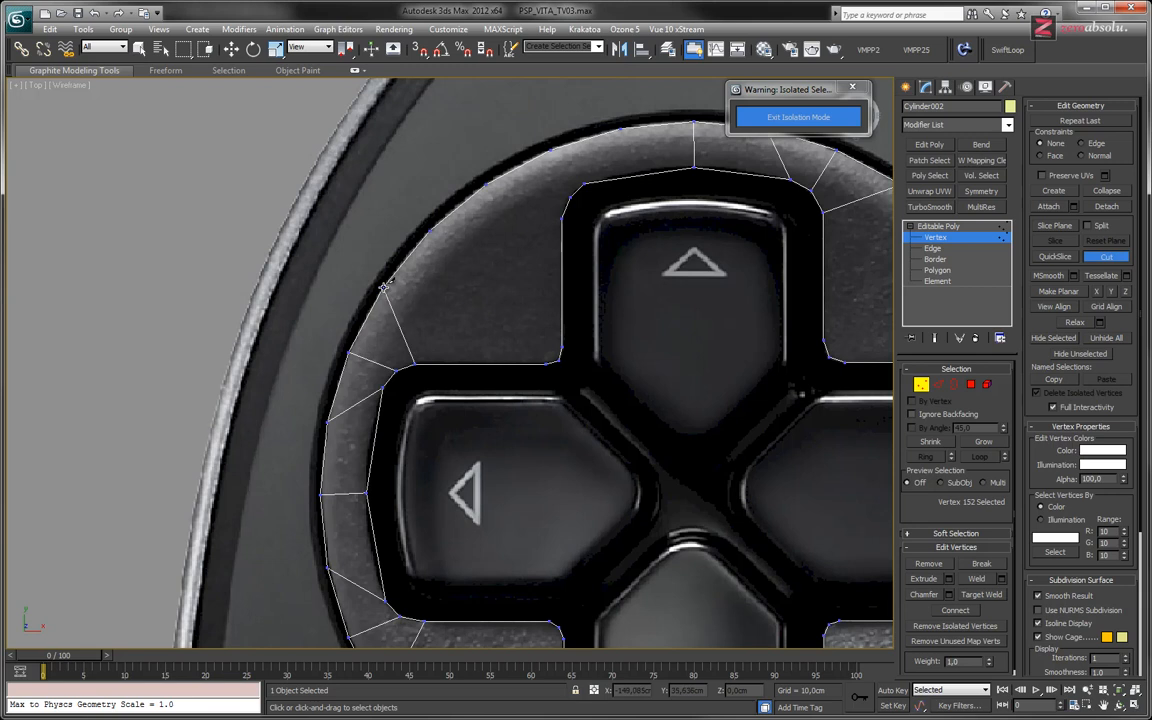
pyautogui.click(384, 287)
pyautogui.rightClick(560, 225)
# Cut three edges connecting the vertices of the upper arm's top-left corner to the nearest vertices on the disc's outer rim.
pyautogui.moveTo(619, 220); pyautogui.dragTo(445, 297, button='middle')
pyautogui.click(422, 321)
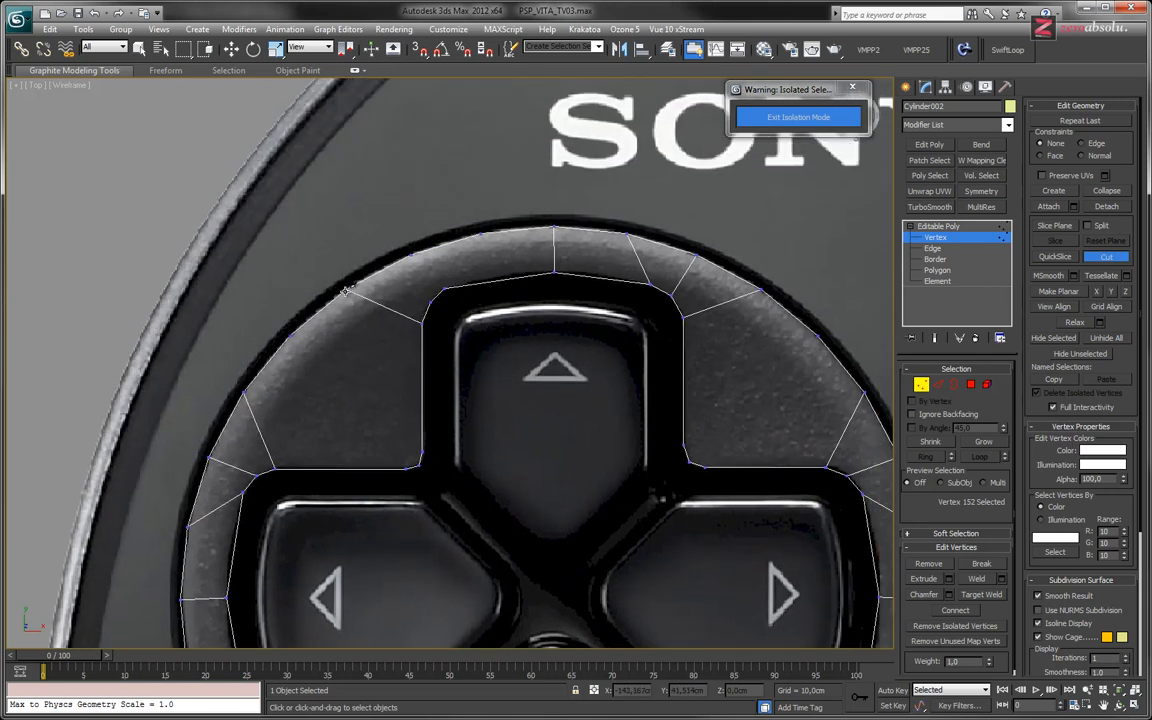
pyautogui.click(410, 256)
pyautogui.click(445, 288)
pyautogui.rightClick(427, 437)
# Cut two edges joining both vertices of the cross's upper-left inner corner to the single rim vertex diagonally opposite.
pyautogui.moveTo(360, 424); pyautogui.dragTo(427, 373, button='middle')
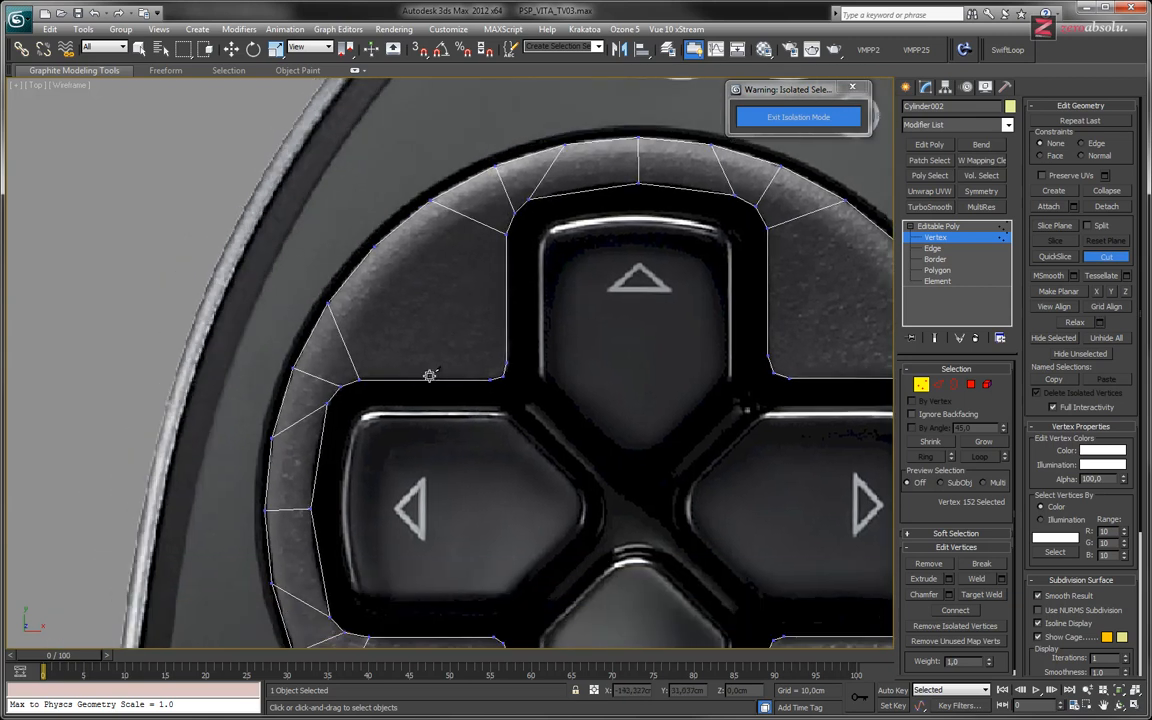
pyautogui.click(373, 246)
pyautogui.click(490, 379)
pyautogui.rightClick(473, 317)
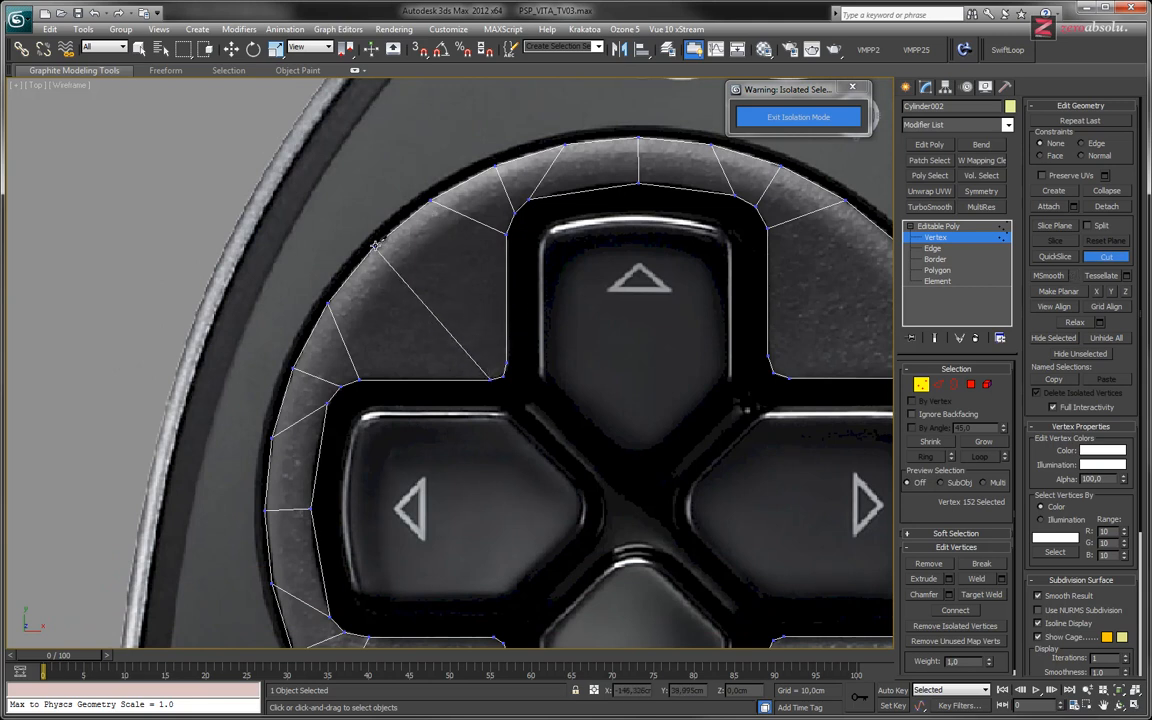
pyautogui.click(507, 358)
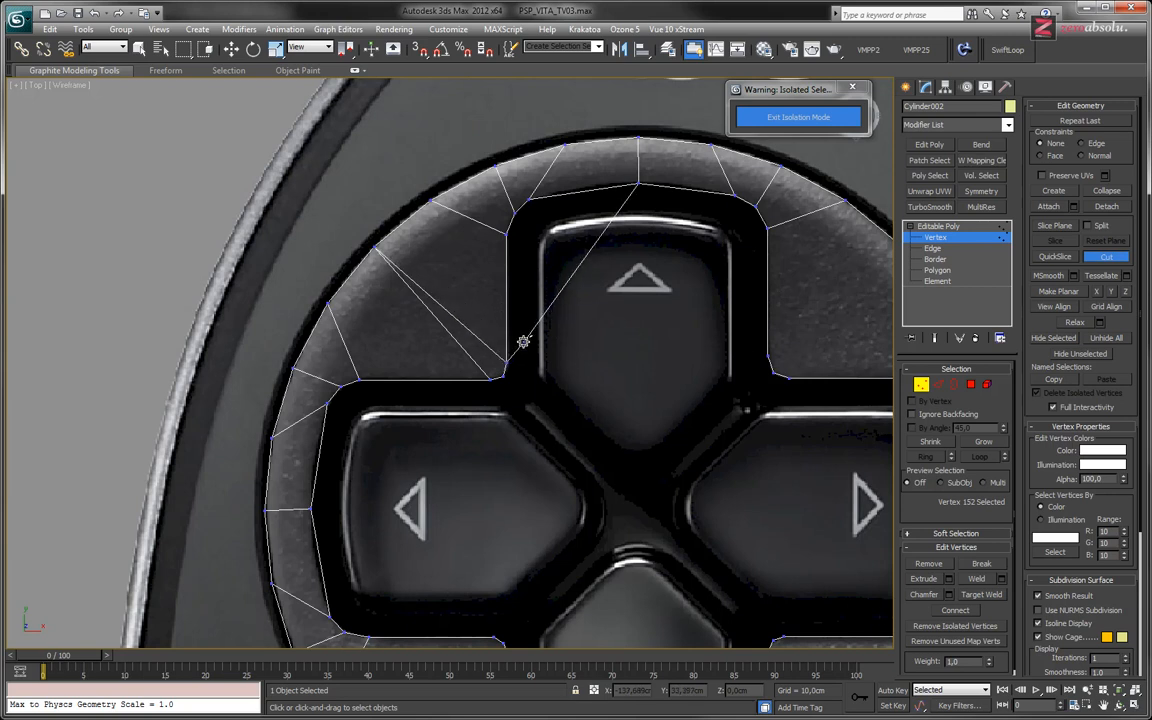
pyautogui.rightClick(516, 352)
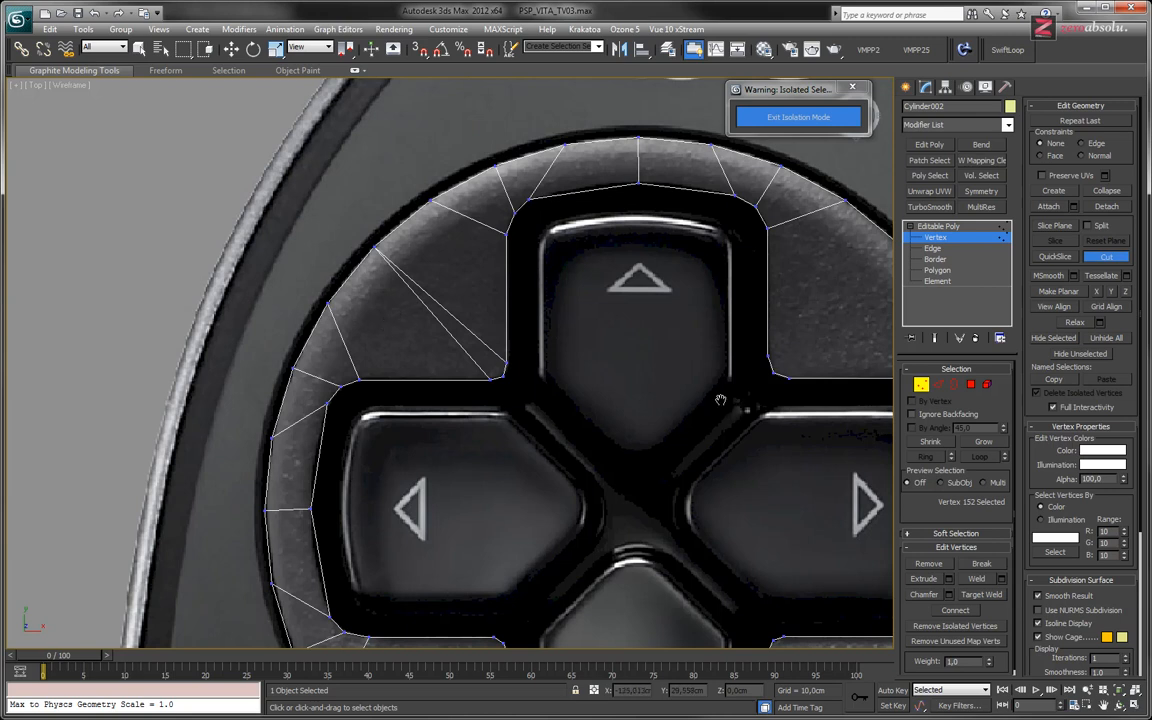
# Cut two edges joining both vertices of the cross's upper-right inner corner to the single rim vertex diagonally opposite.
pyautogui.moveTo(720, 400); pyautogui.dragTo(452, 342, button='middle')
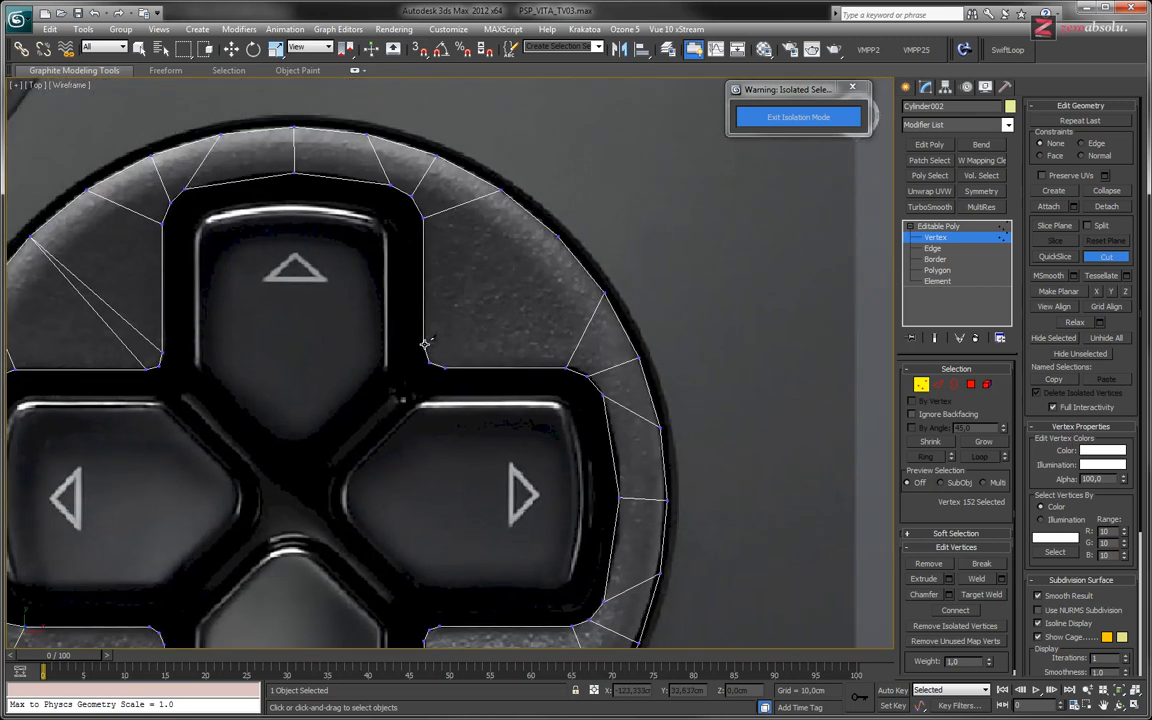
pyautogui.click(426, 344)
pyautogui.click(557, 236)
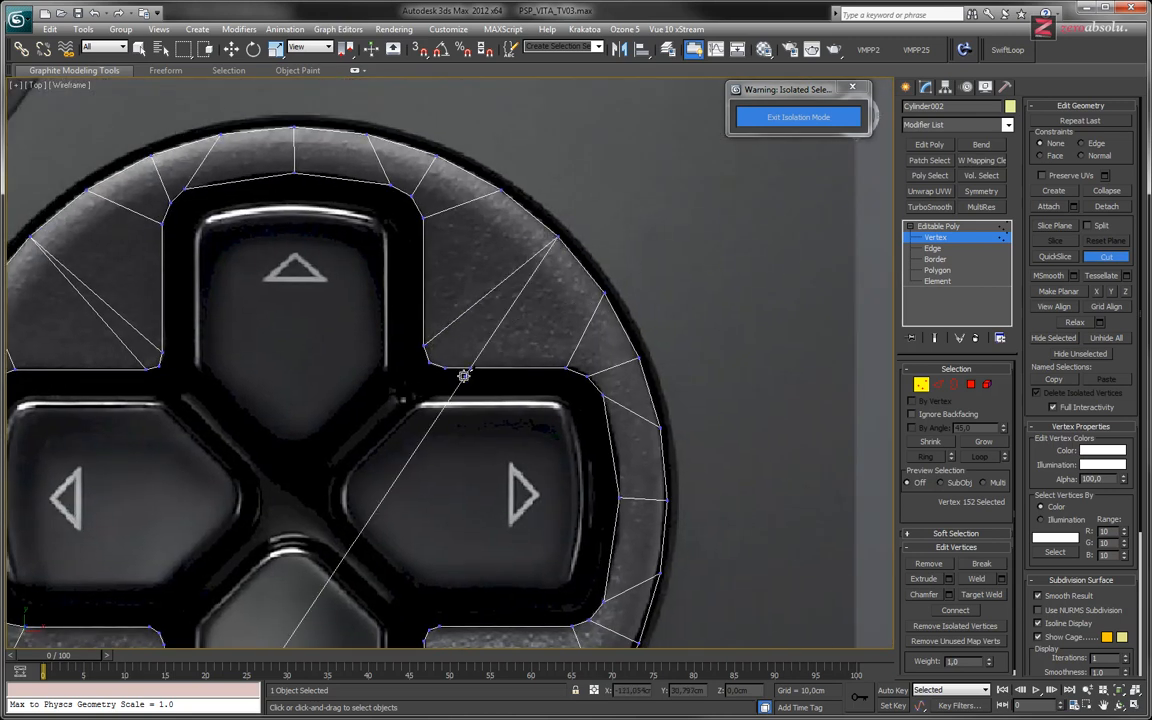
pyautogui.click(445, 368)
pyautogui.rightClick(499, 391)
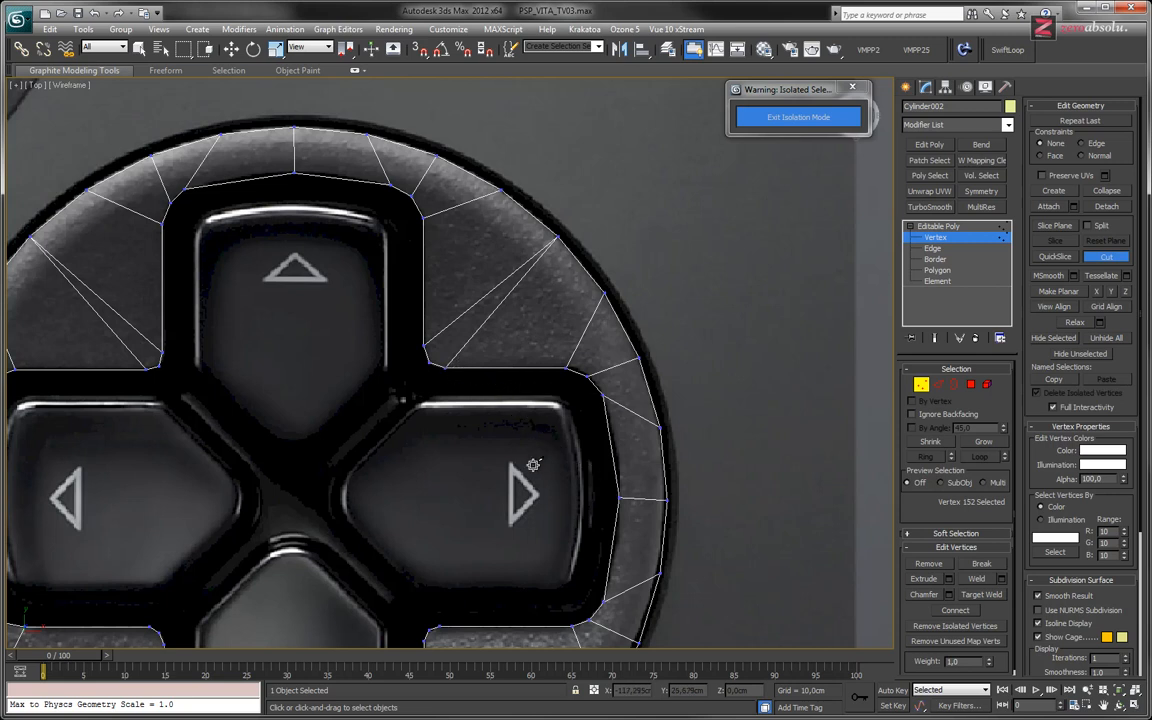
# Cut two edges joining both vertices of the cross's lower-right inner corner to the single rim vertex diagonally opposite.
pyautogui.moveTo(534, 534); pyautogui.dragTo(546, 262, button='middle')
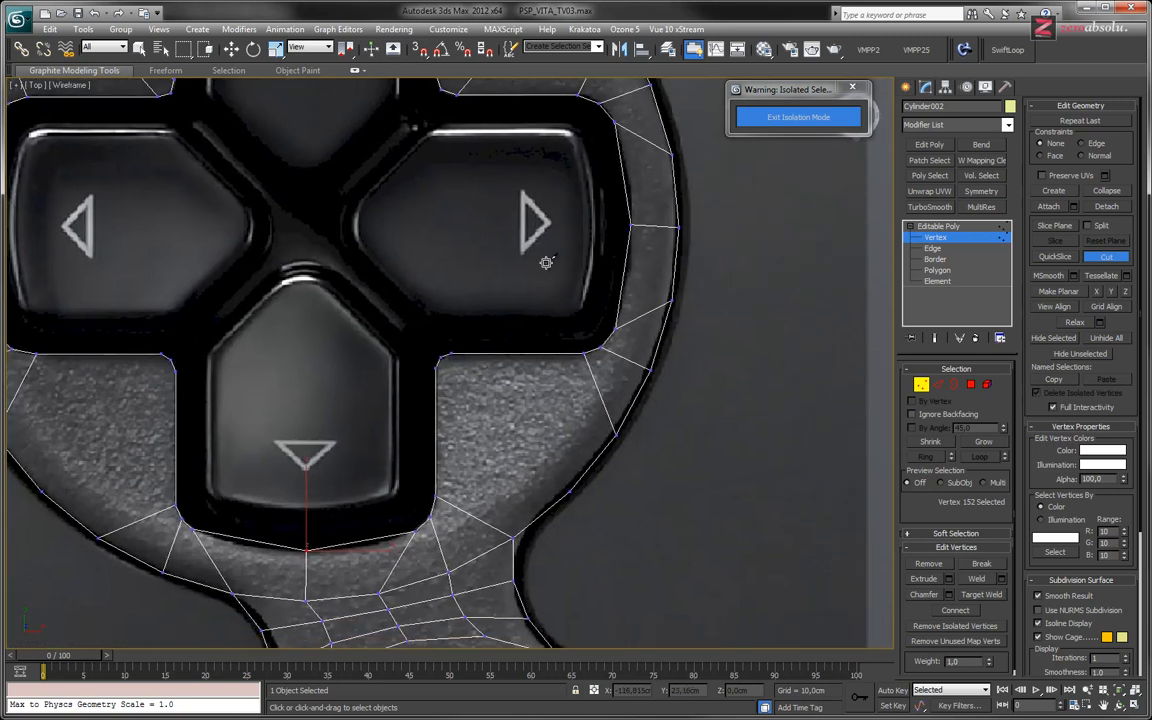
pyautogui.click(451, 353)
pyautogui.click(568, 487)
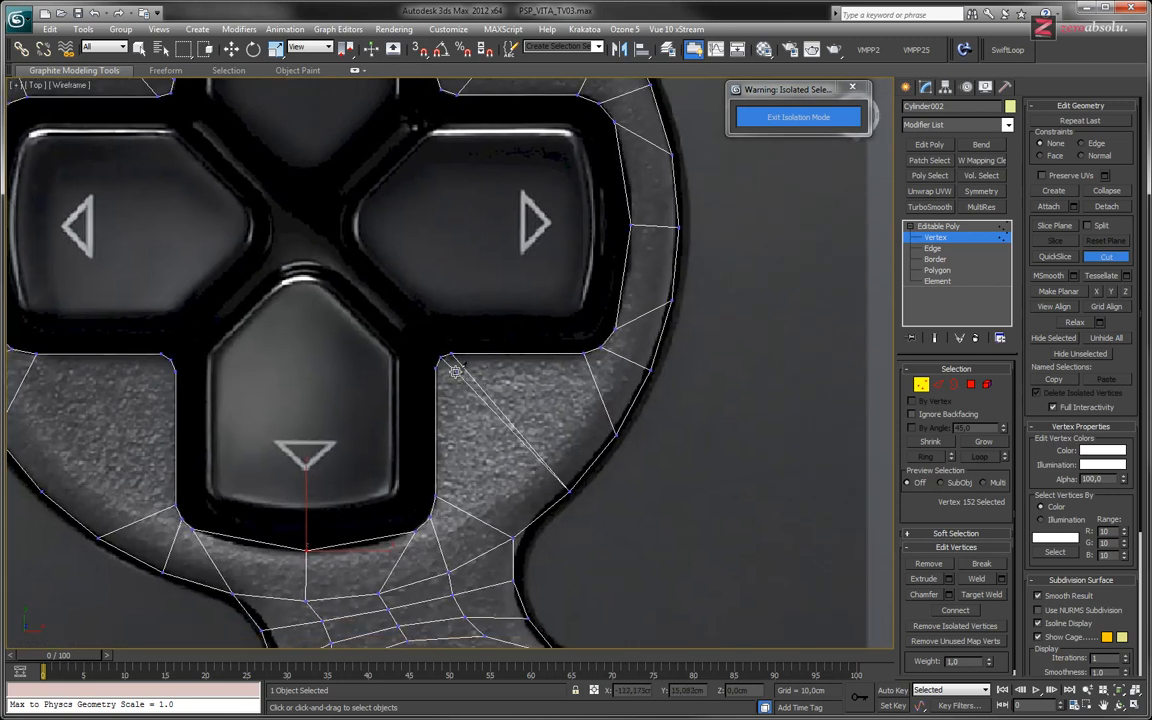
pyautogui.click(438, 370)
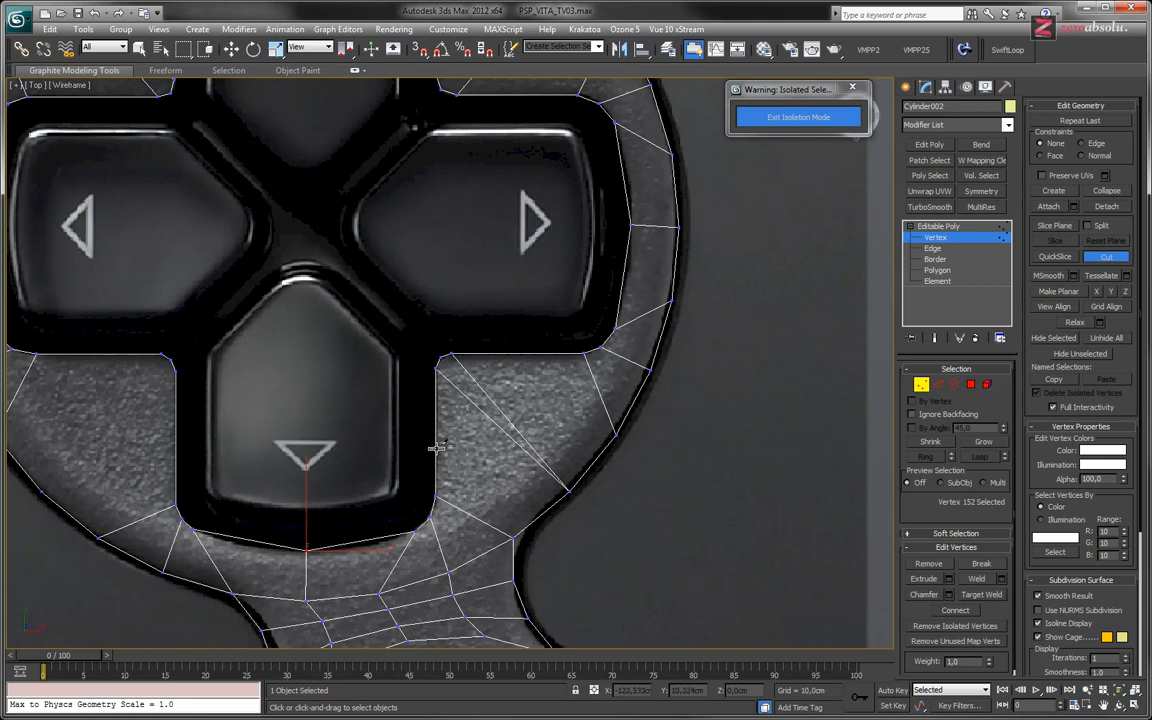
# Cut two edges joining both vertices of the cross's lower-left inner corner to the opposite rim vertex, and finish cutting.
pyautogui.moveTo(436, 447); pyautogui.dragTo(527, 411, button='middle')
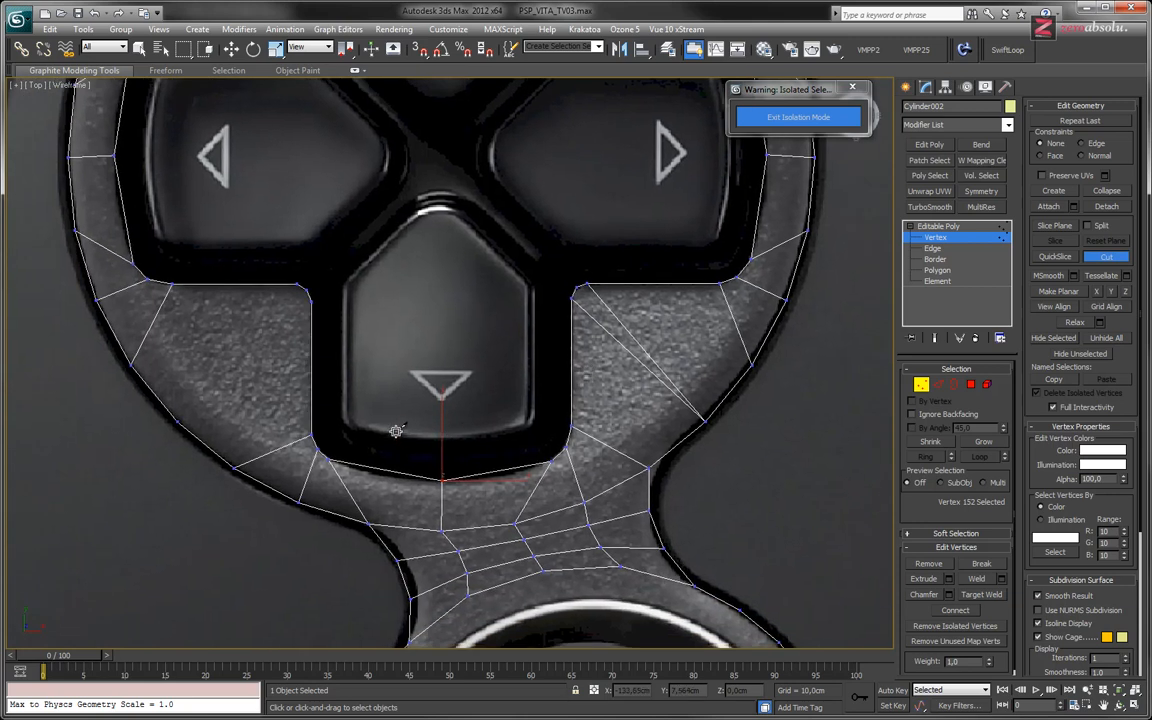
pyautogui.moveTo(399, 429); pyautogui.dragTo(450, 404, button='middle')
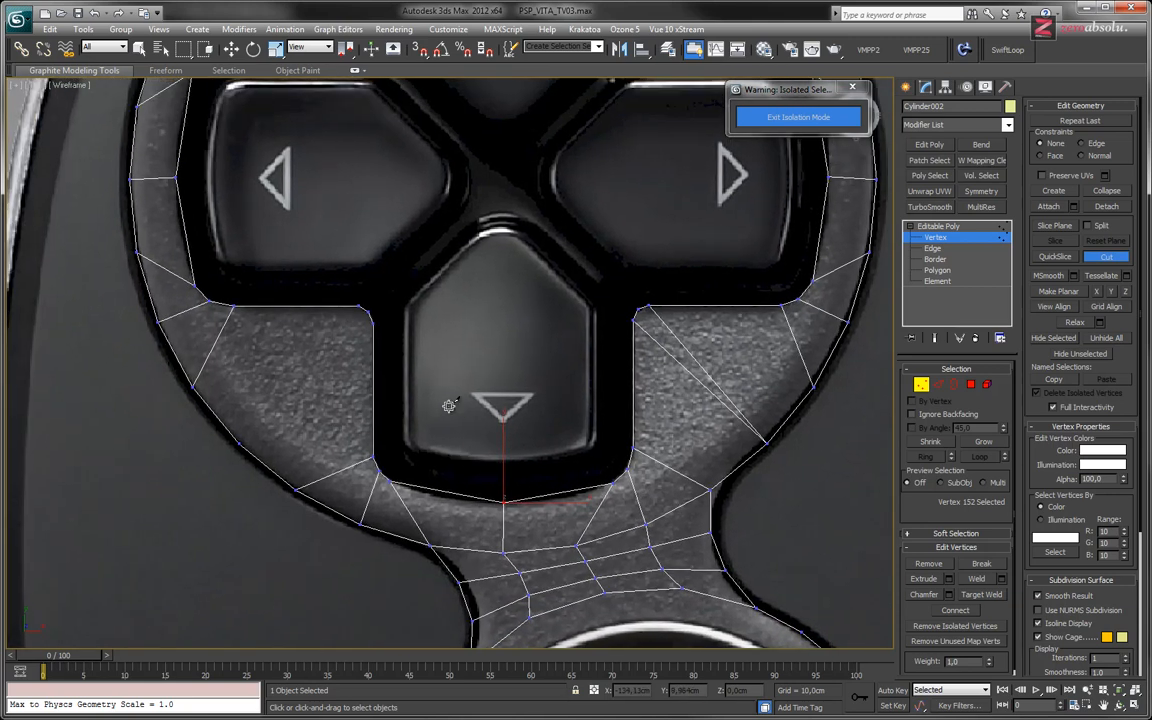
pyautogui.click(370, 322)
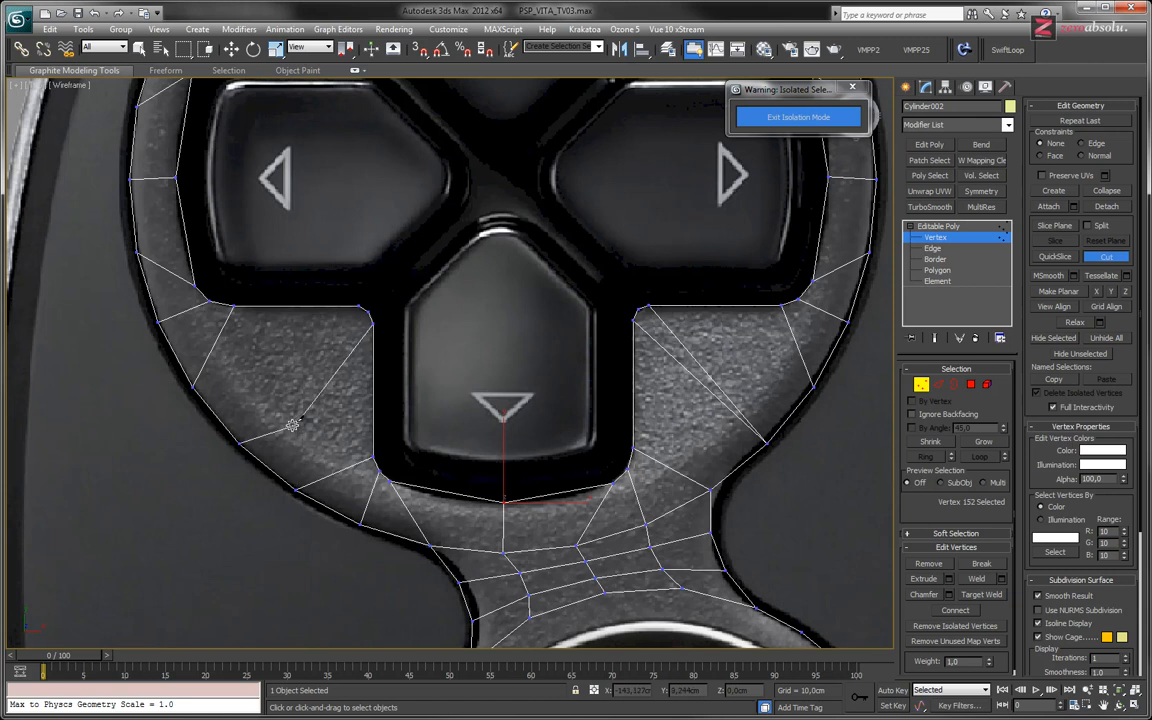
pyautogui.click(240, 443)
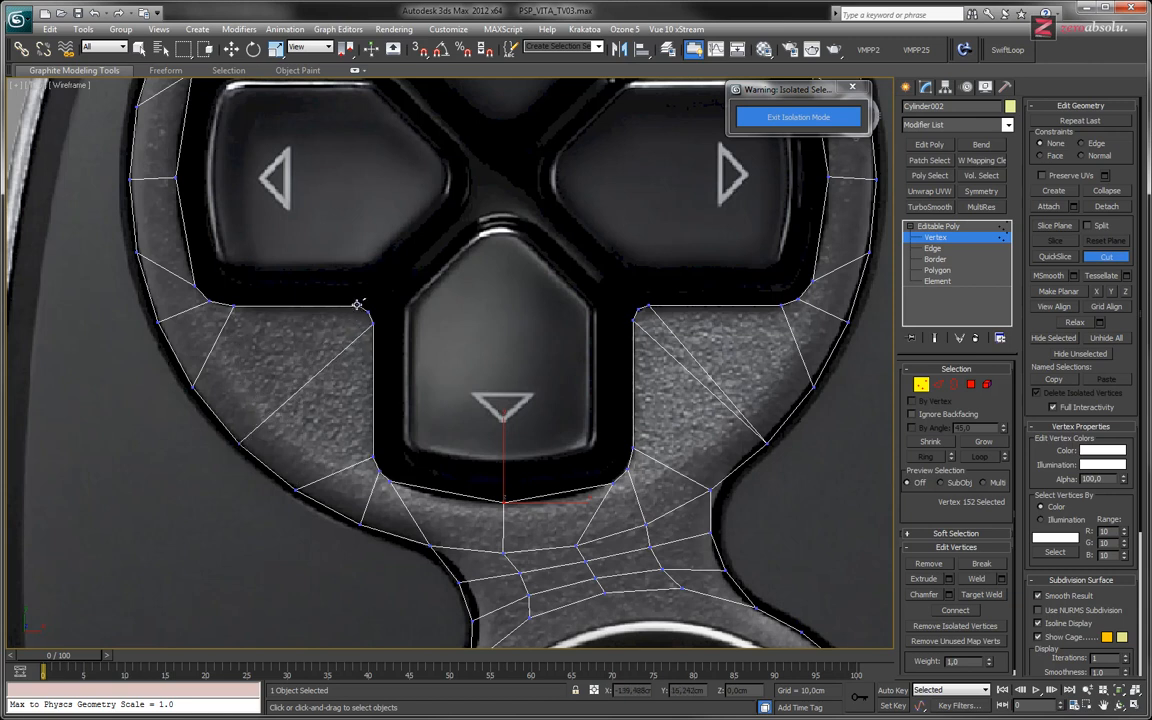
pyautogui.click(359, 305)
pyautogui.click(240, 441)
pyautogui.moveTo(225, 106); pyautogui.dragTo(255, 283, button='middle')
pyautogui.moveTo(605, 271); pyautogui.dragTo(580, 299, button='middle')
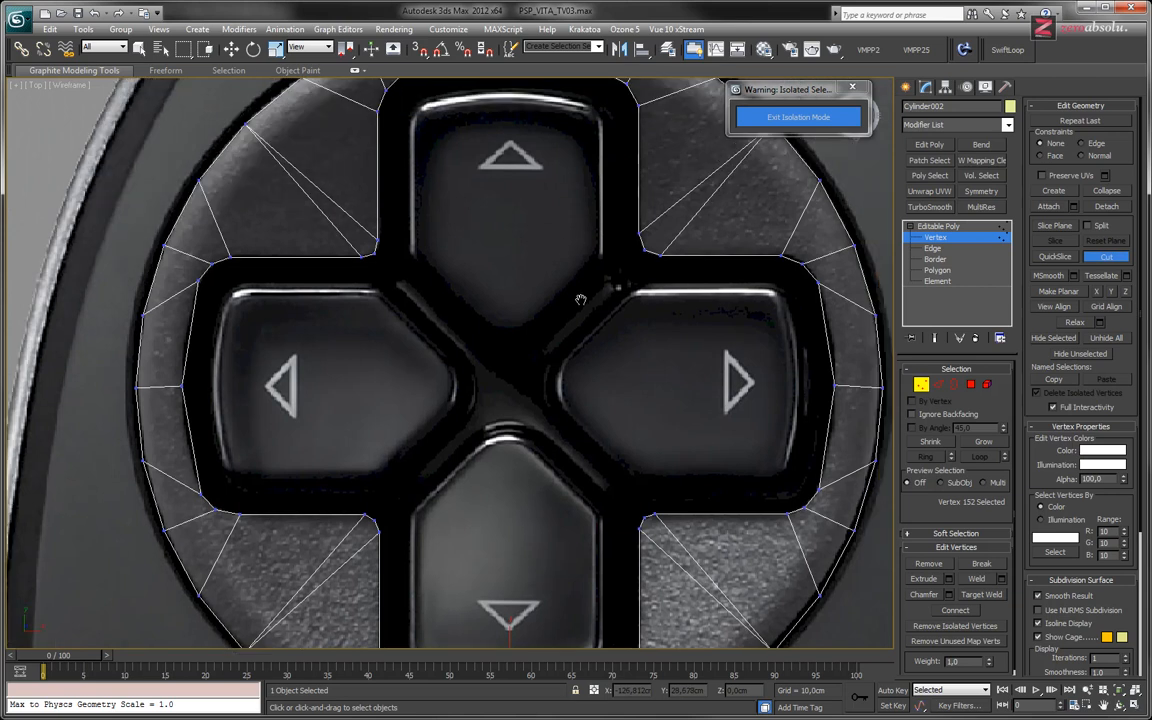
pyautogui.scroll(-2, 585, 338)
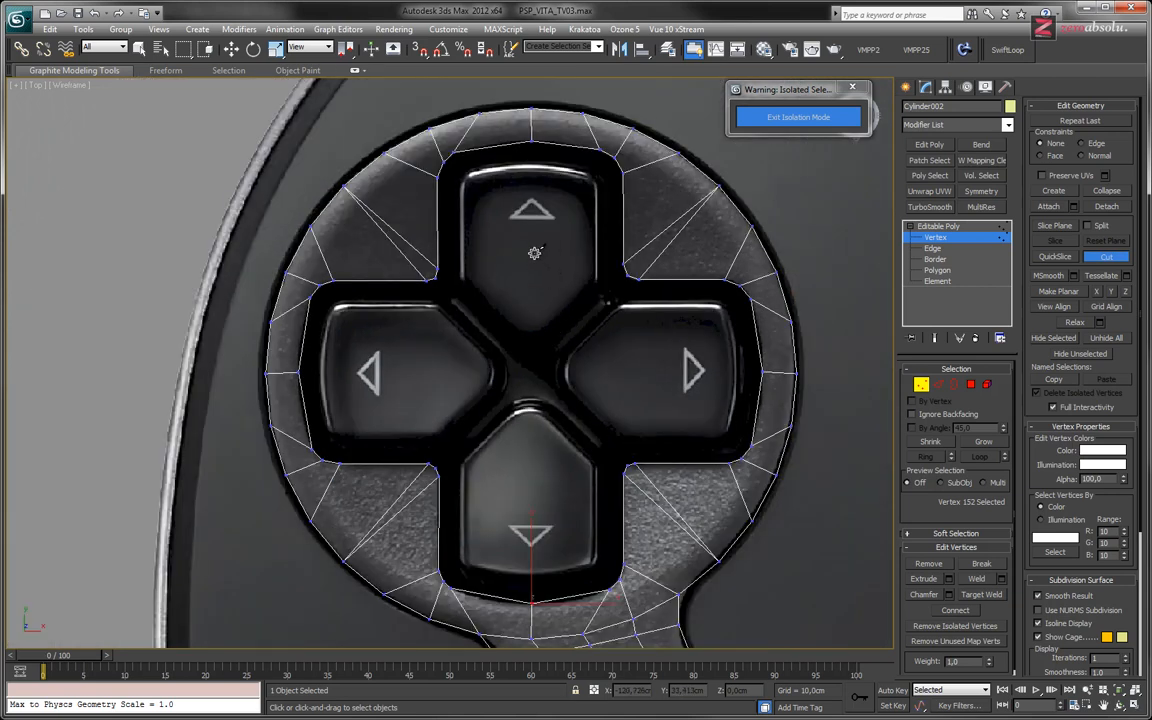
pyautogui.rightClick(481, 213)
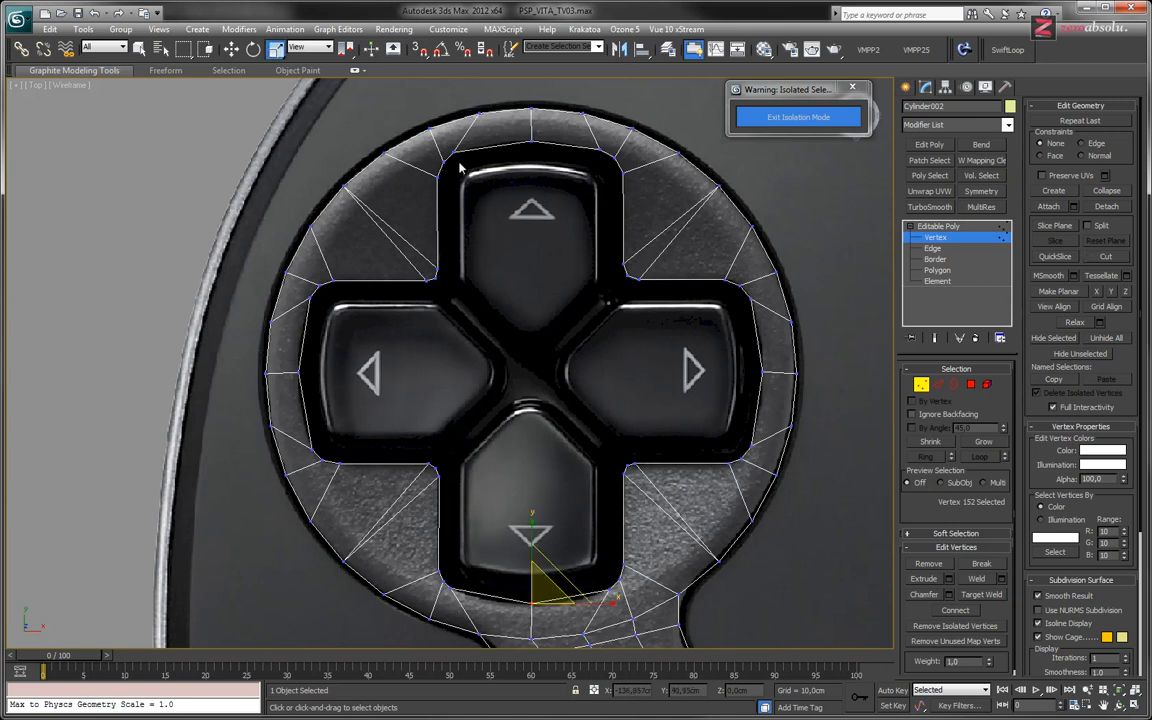
# Clear the vertex selection and examine the base in shaded display with edged faces, at an angle and from above.
pyautogui.click(518, 386)
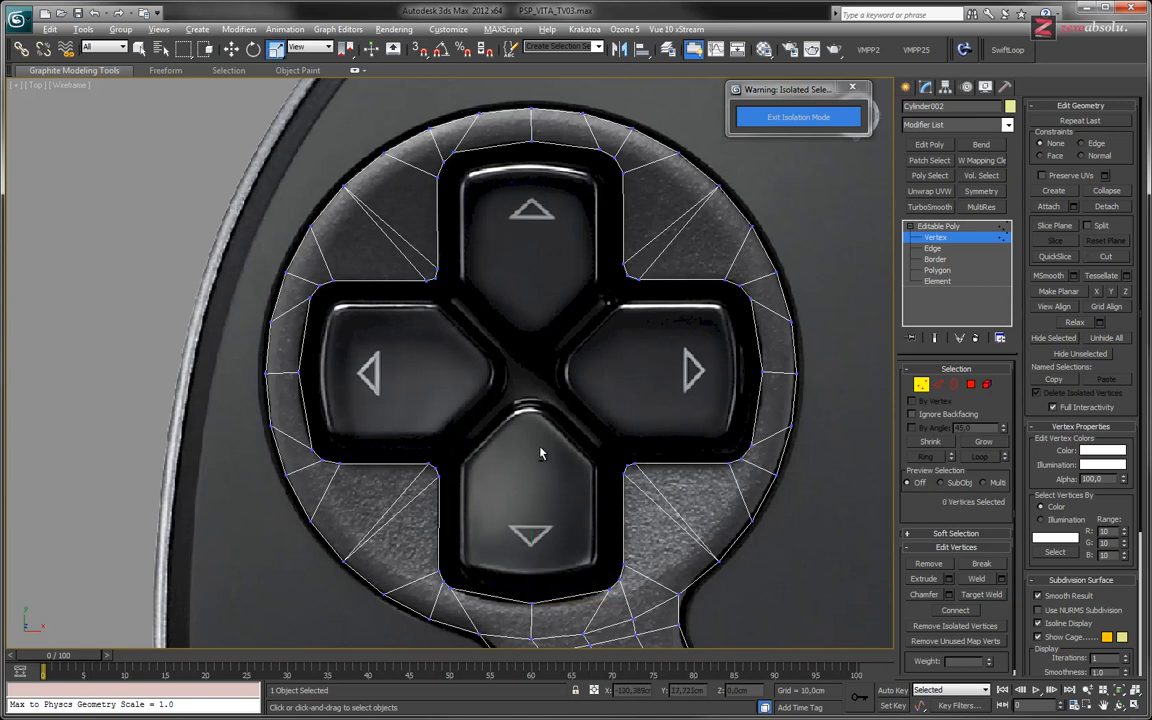
pyautogui.keyDown('alt'); pyautogui.moveTo(540, 453); pyautogui.dragTo(568, 412, button='middle'); pyautogui.keyUp('alt')
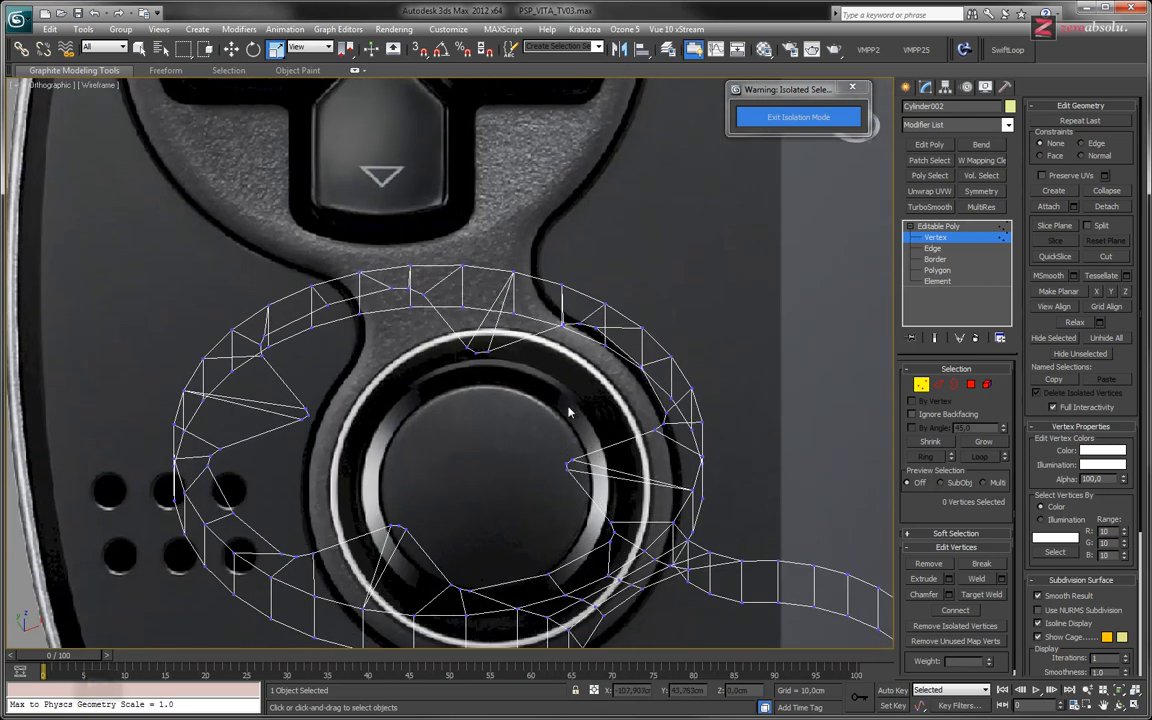
pyautogui.press('F3')
pyautogui.moveTo(462, 448)
pyautogui.keyDown('alt'); pyautogui.mouseDown(button='middle')
pyautogui.moveTo(445, 470)
pyautogui.moveTo(458, 489)
pyautogui.moveTo(463, 391)
pyautogui.moveTo(418, 372)
pyautogui.mouseUp(button='middle'); pyautogui.keyUp('alt')
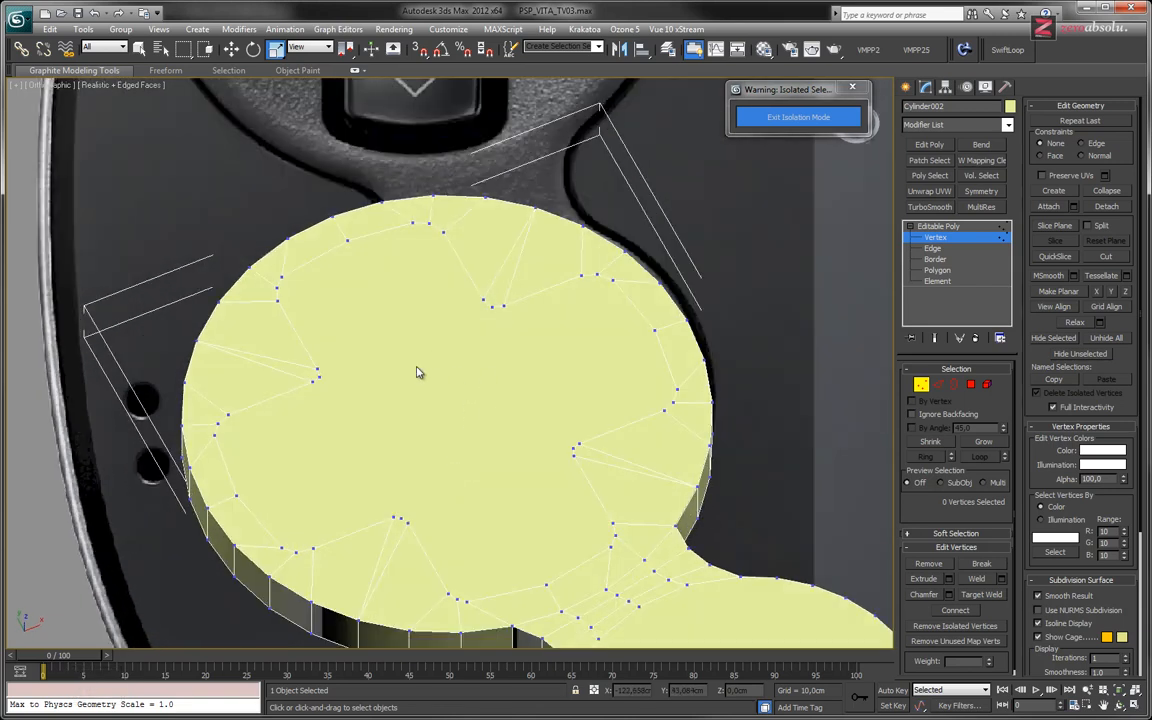
pyautogui.keyDown('alt'); pyautogui.moveTo(504, 497); pyautogui.dragTo(440, 394, button='middle'); pyautogui.keyUp('alt')
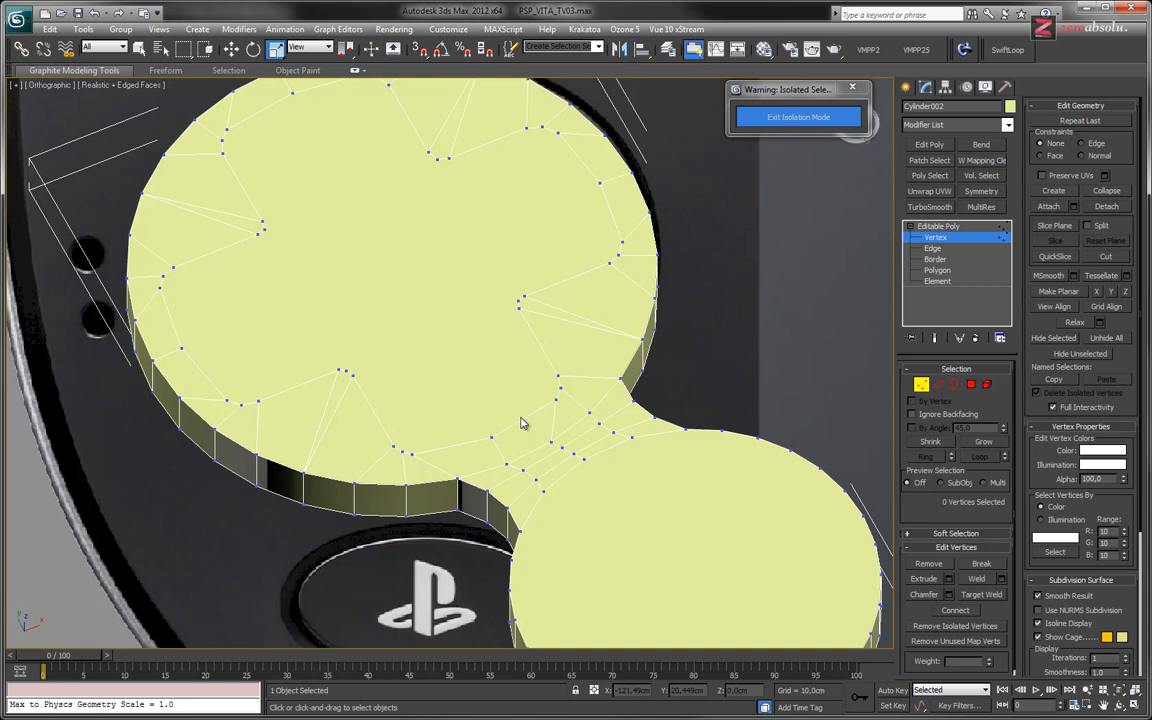
pyautogui.moveTo(686, 506); pyautogui.dragTo(569, 399, button='middle')
pyautogui.press('t')
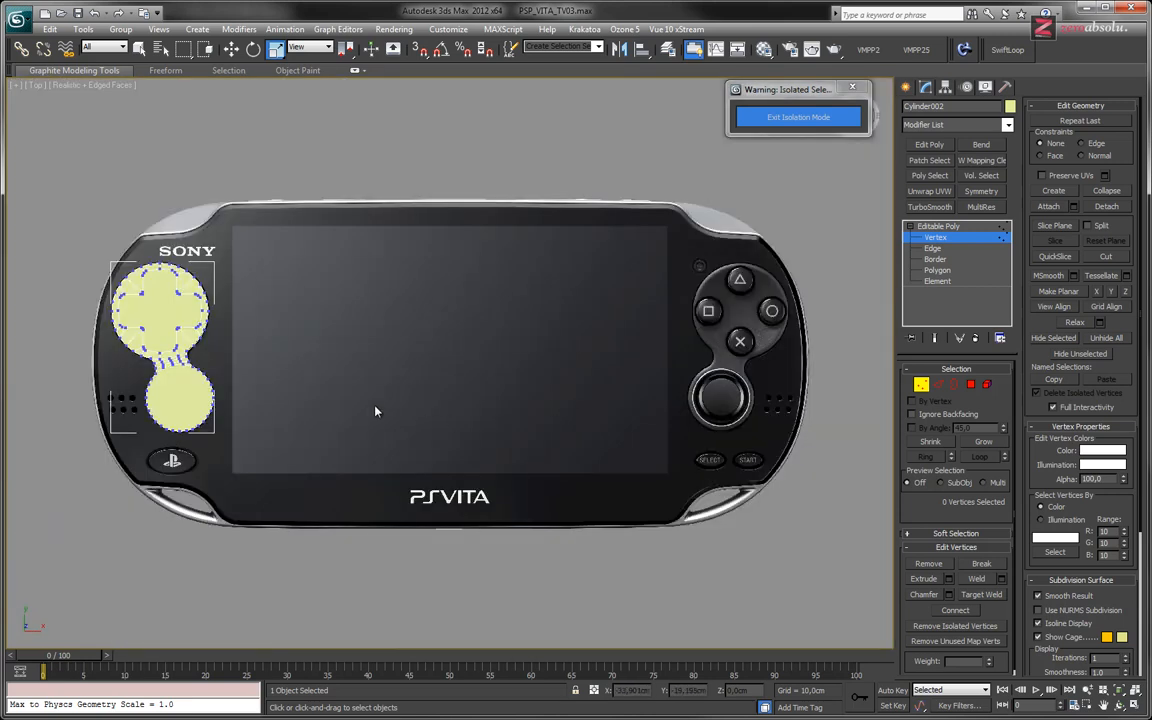
# Examine the analog stick disc's outline and vertices against the reference image in shaded and wireframe display.
pyautogui.moveTo(240, 344); pyautogui.dragTo(414, 301, button='middle')
pyautogui.scroll(6, 368, 391)
pyautogui.moveTo(380, 262); pyautogui.dragTo(449, 423, button='middle')
pyautogui.press('1')
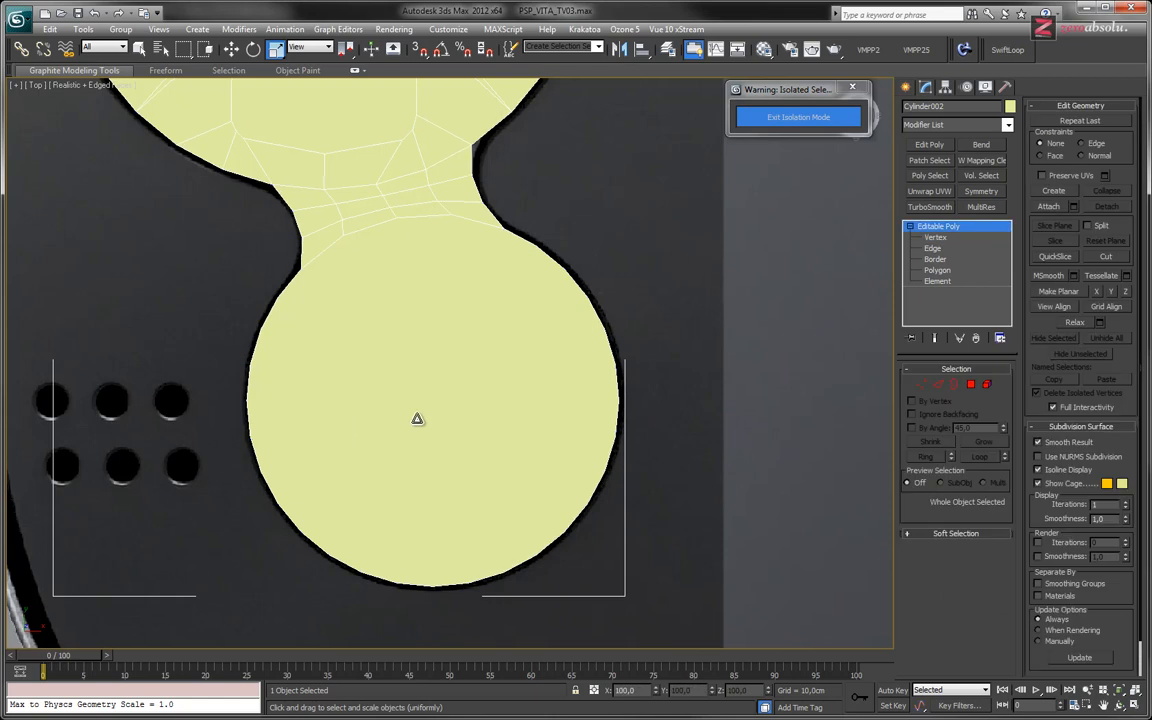
pyautogui.press('F3')
pyautogui.moveTo(400, 396); pyautogui.dragTo(418, 395, button='middle')
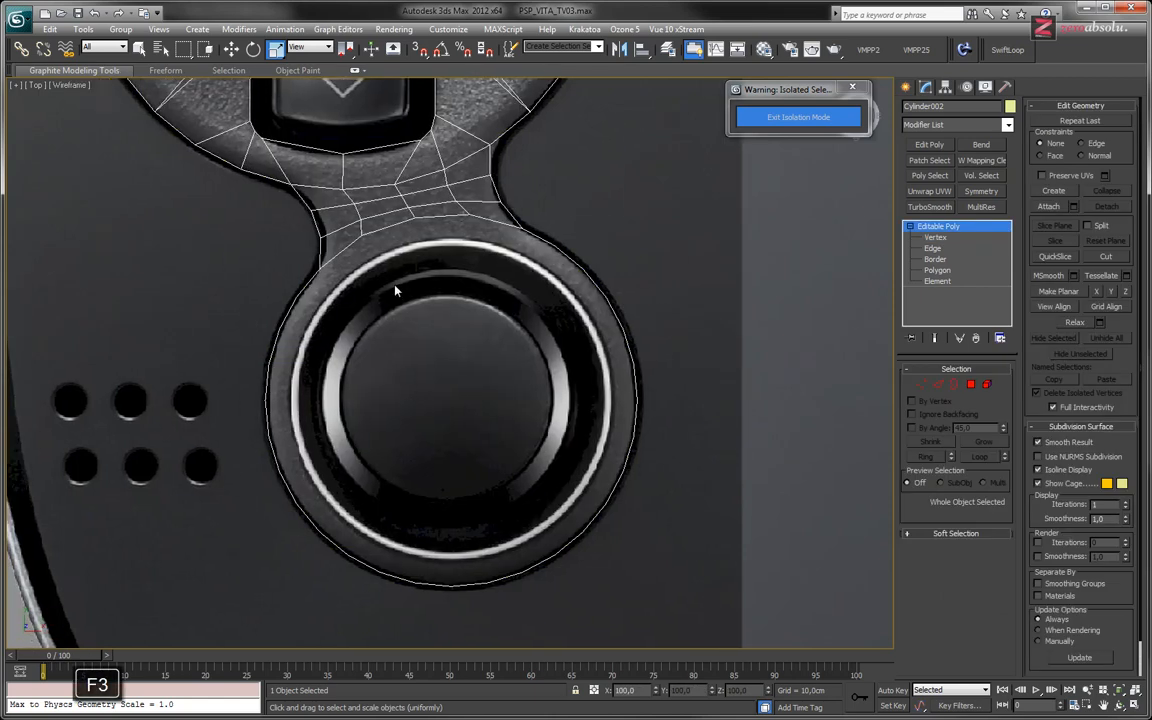
pyautogui.click(935, 237)
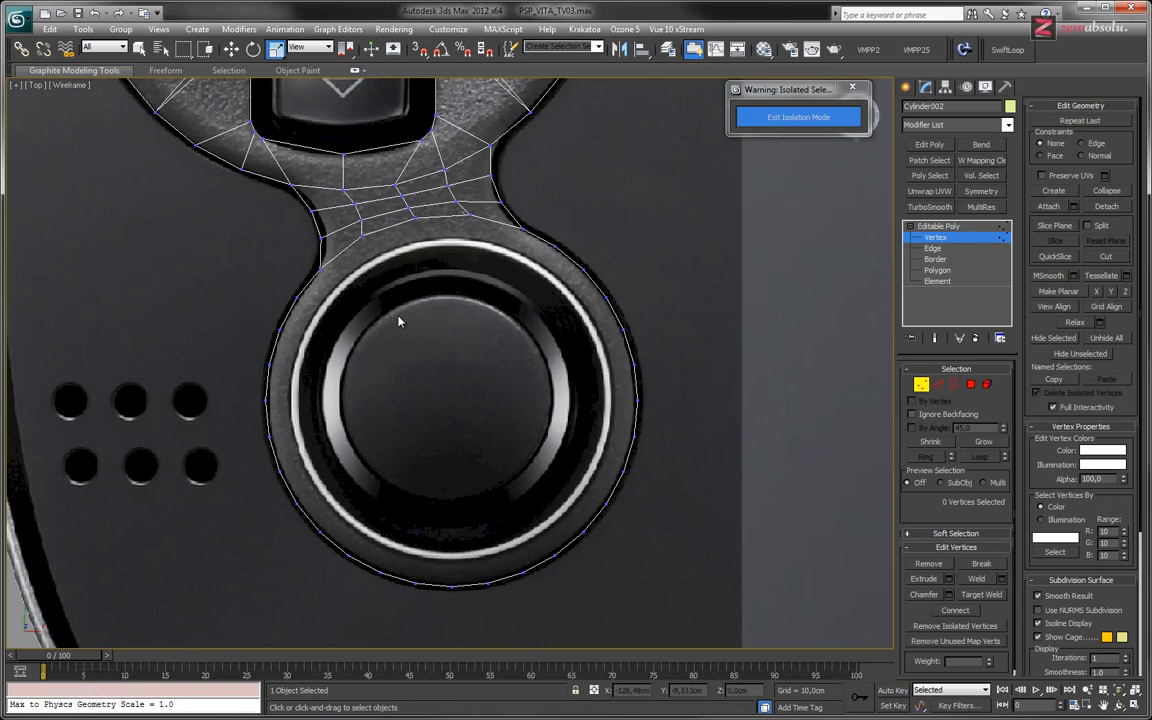
pyautogui.moveTo(399, 316); pyautogui.dragTo(381, 310, button='middle')
pyautogui.press('F3')
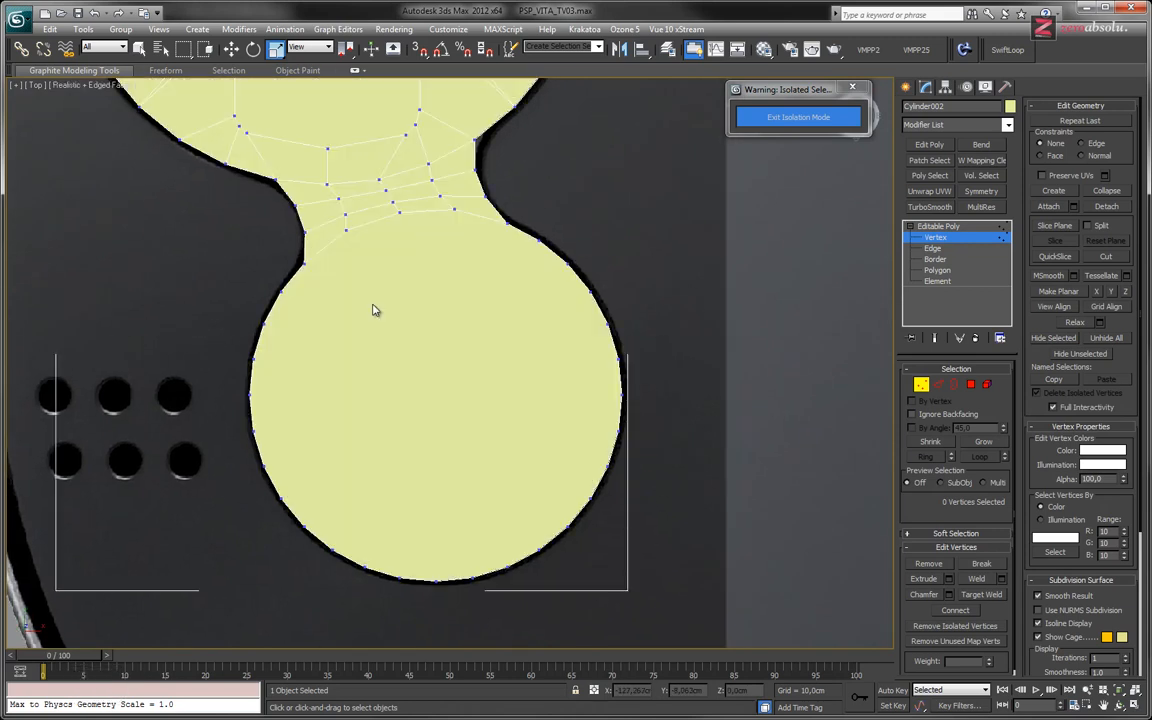
pyautogui.press('F3')
pyautogui.moveTo(353, 352); pyautogui.dragTo(365, 362, button='middle')
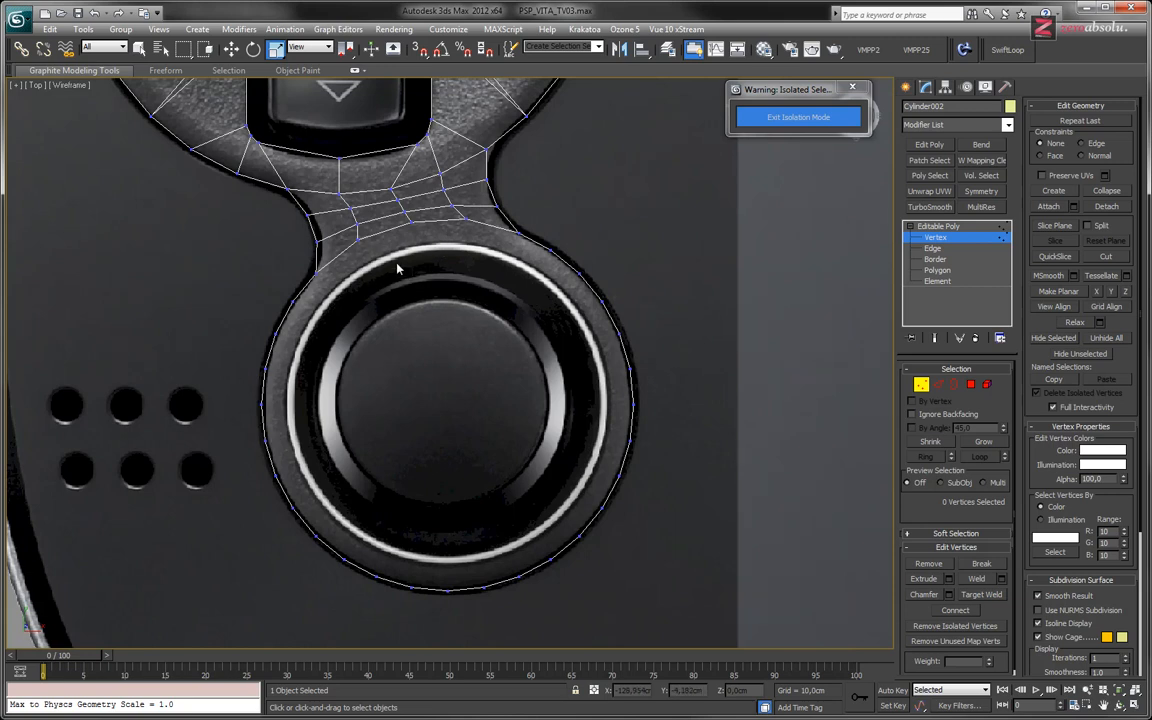
# Inset the analog stick disc's large round top polygon by 1.956 cm to match the ring in the reference image.
pyautogui.press('4')
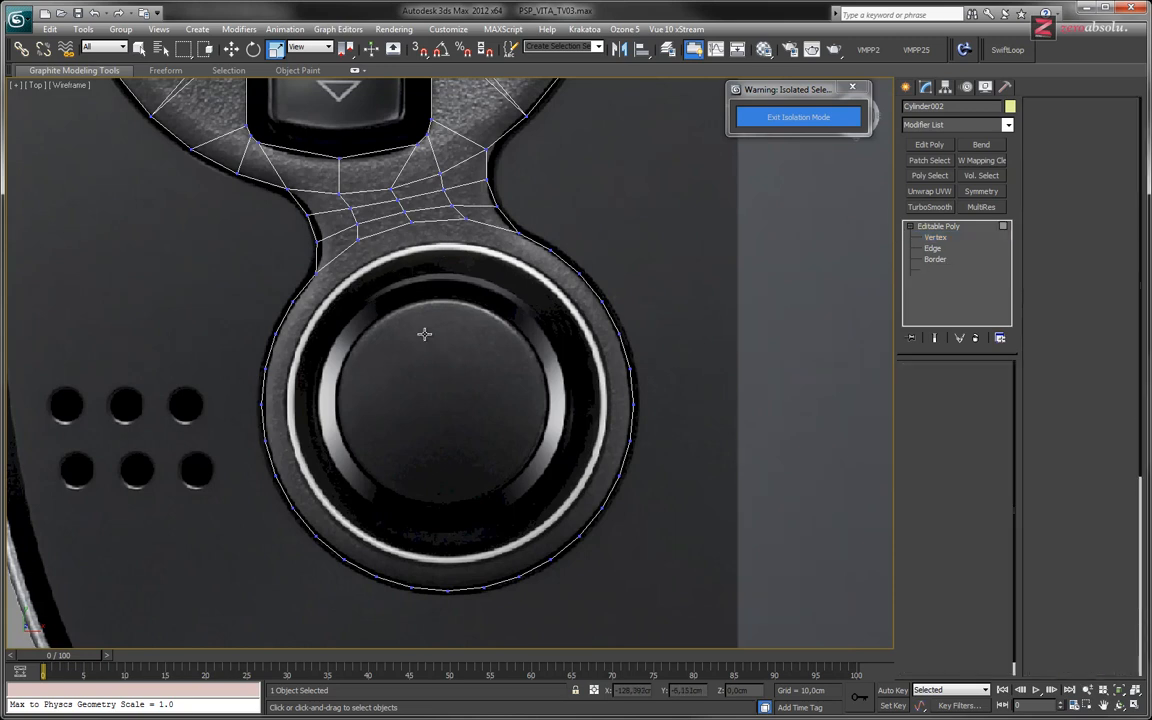
pyautogui.click(424, 333)
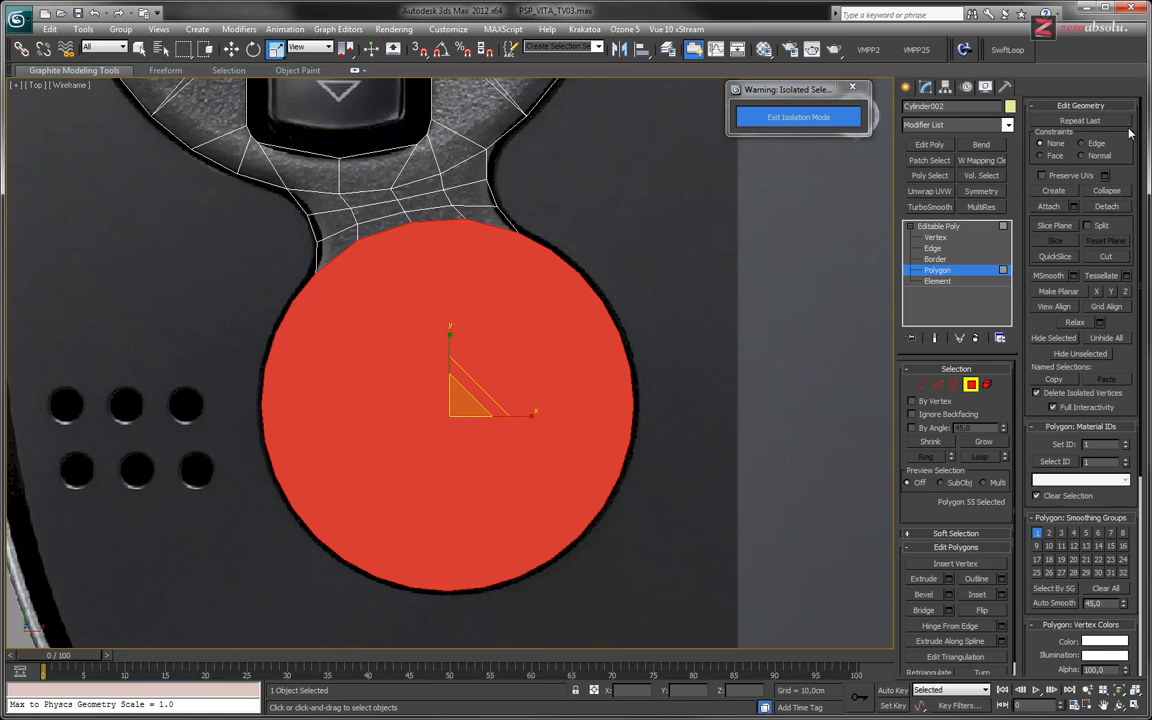
pyautogui.click(1002, 595)
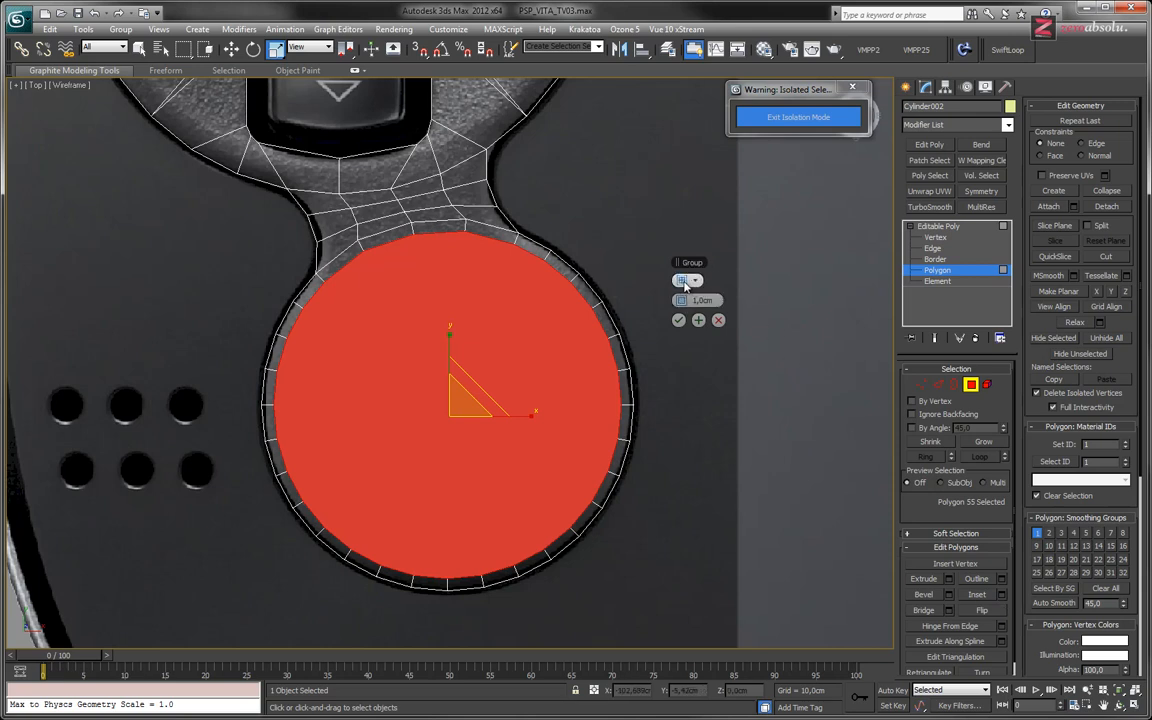
pyautogui.moveTo(680, 300); pyautogui.dragTo(680, 300)
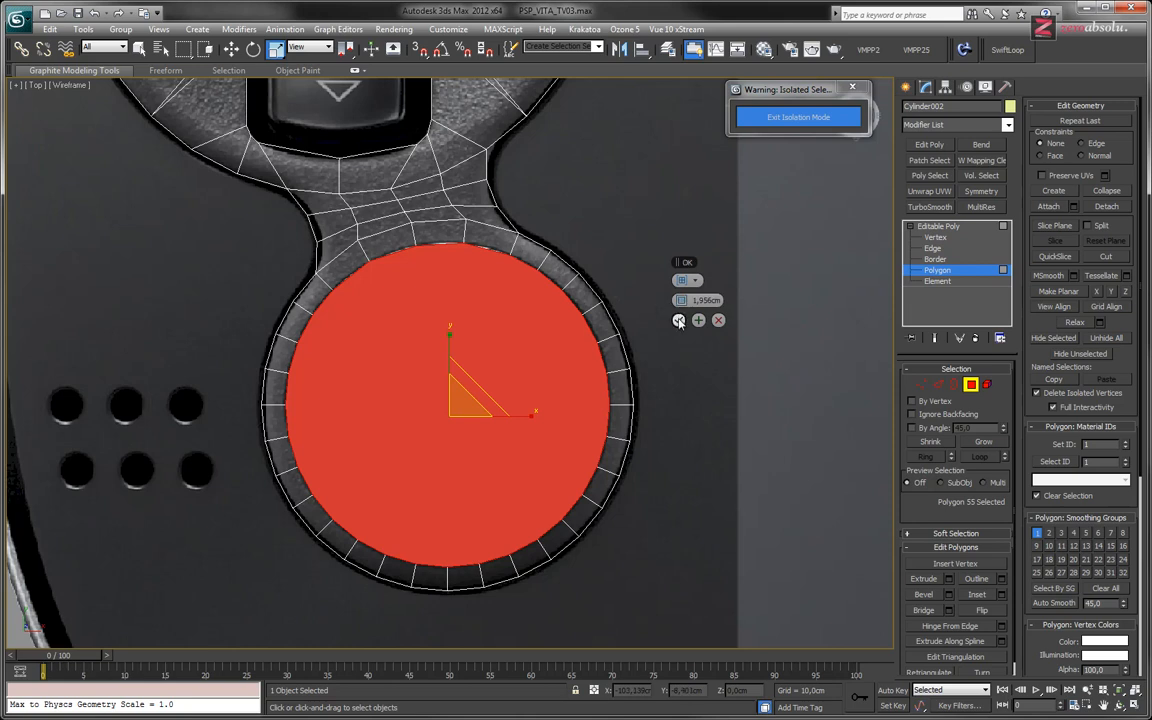
pyautogui.click(679, 319)
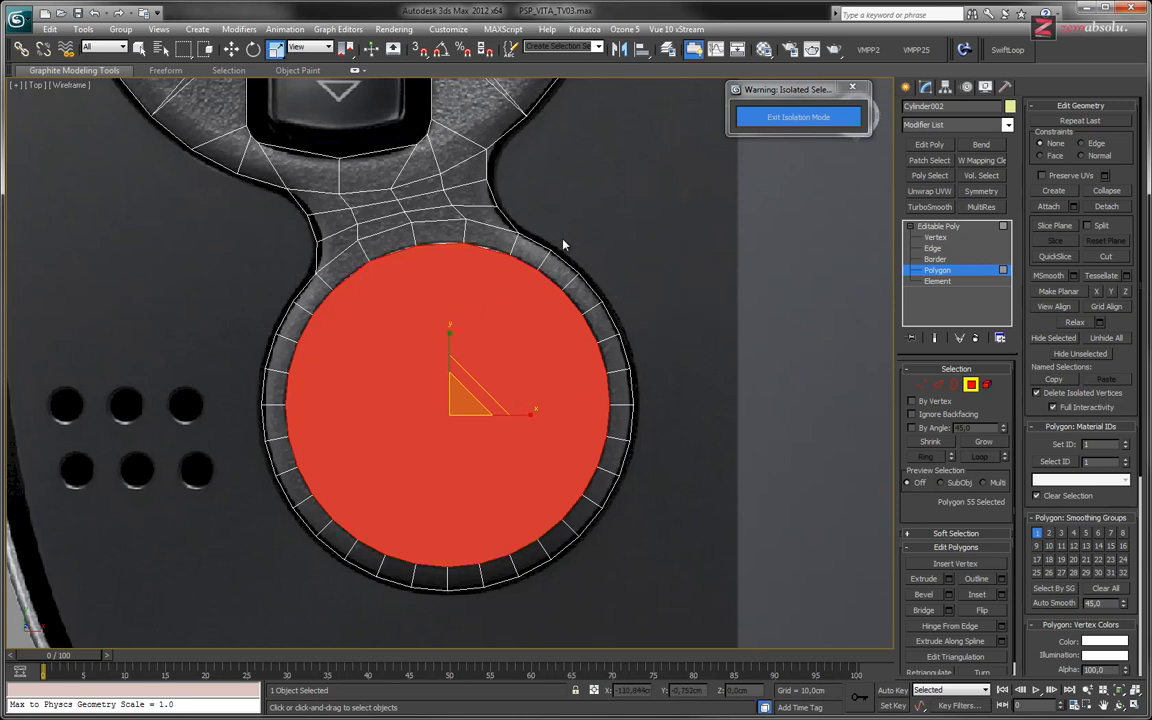
# Select the cross-shaped D-pad polygon on top of the base.
pyautogui.scroll(-4, 563, 244)
pyautogui.moveTo(571, 290)
pyautogui.keyDown('alt'); pyautogui.mouseDown(button='middle')
pyautogui.moveTo(532, 363)
pyautogui.moveTo(552, 312)
pyautogui.moveTo(576, 309)
pyautogui.mouseUp(button='middle'); pyautogui.keyUp('alt')
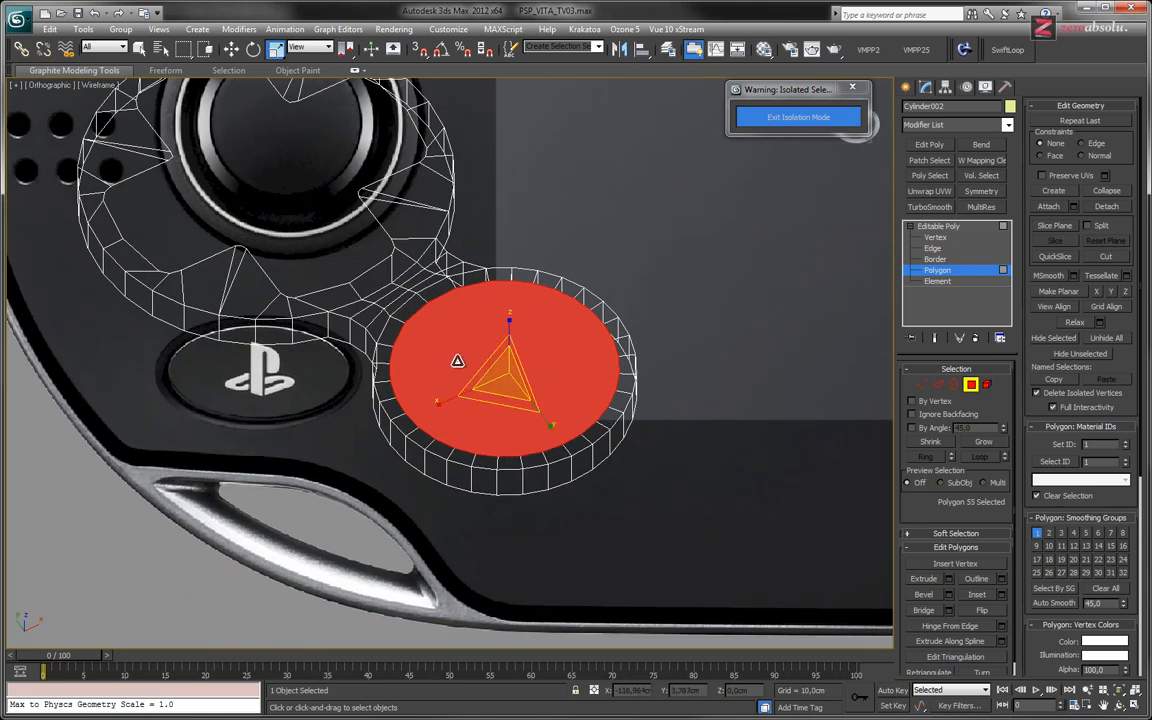
pyautogui.keyDown('alt'); pyautogui.moveTo(457, 360); pyautogui.dragTo(483, 426, button='middle'); pyautogui.keyUp('alt')
pyautogui.click(328, 255)
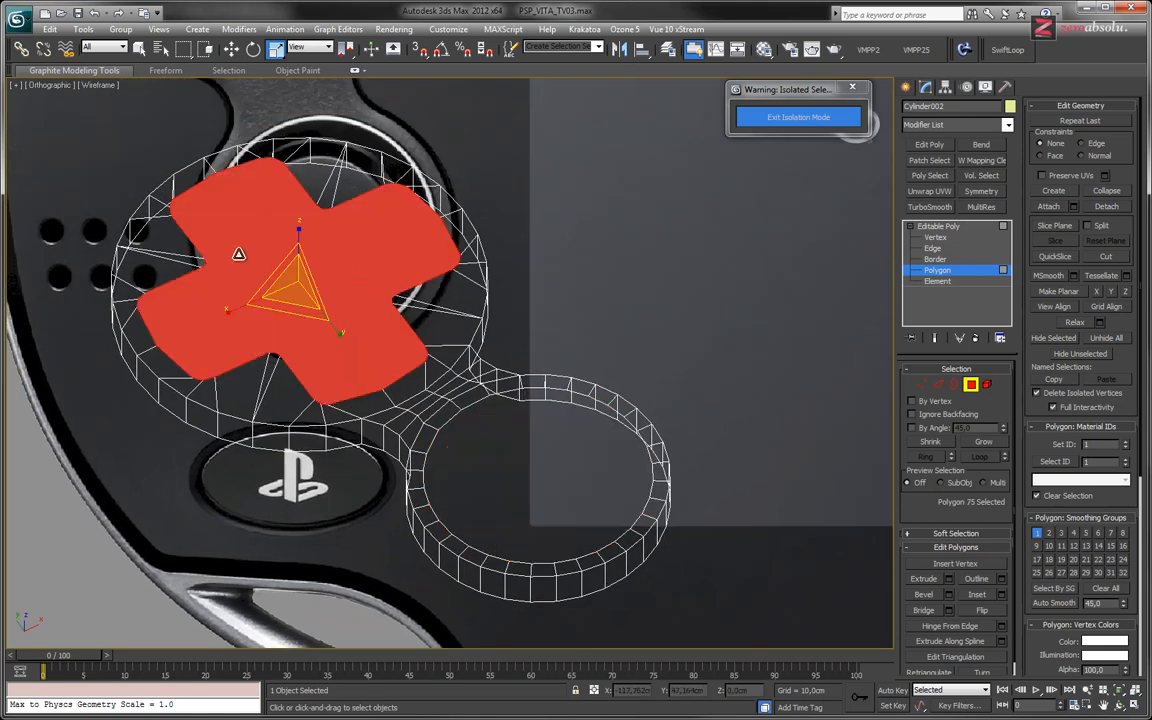
# Examine the D-pad cross and stick ring against the reference image, at an angle and from above.
pyautogui.moveTo(359, 322); pyautogui.dragTo(393, 337, button='middle')
pyautogui.keyDown('alt'); pyautogui.moveTo(522, 396); pyautogui.dragTo(440, 340, button='middle'); pyautogui.keyUp('alt')
pyautogui.scroll(-4, 505, 371)
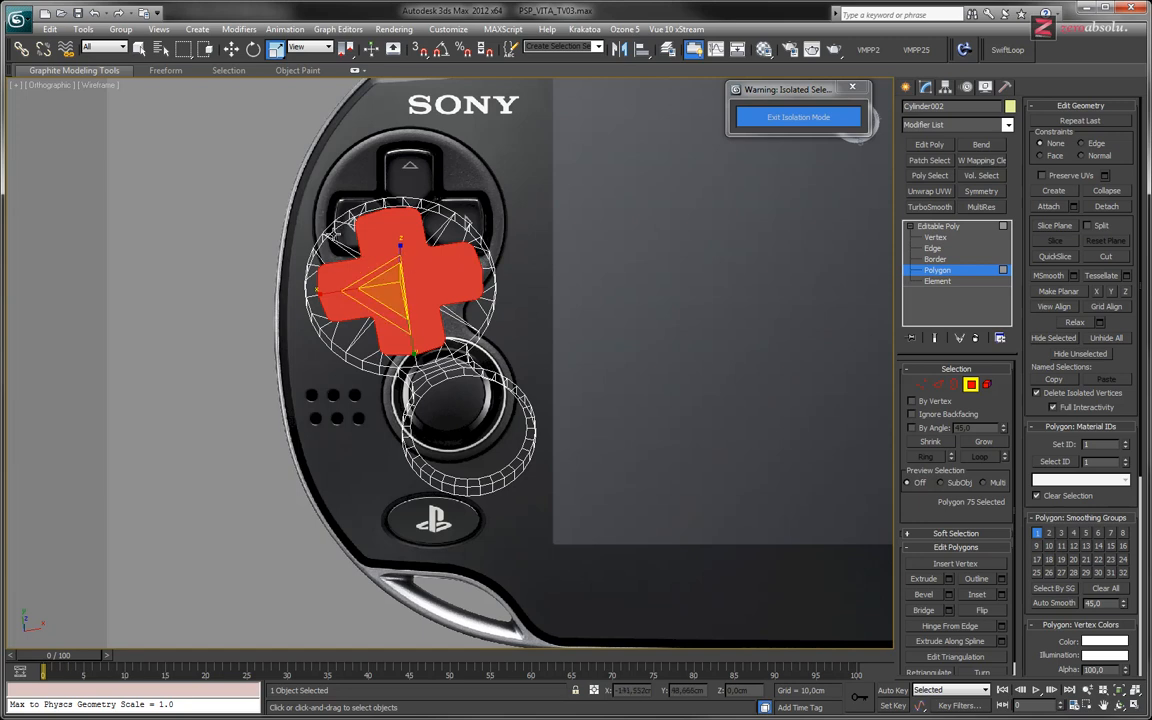
pyautogui.moveTo(400, 220); pyautogui.dragTo(388, 276, button='middle')
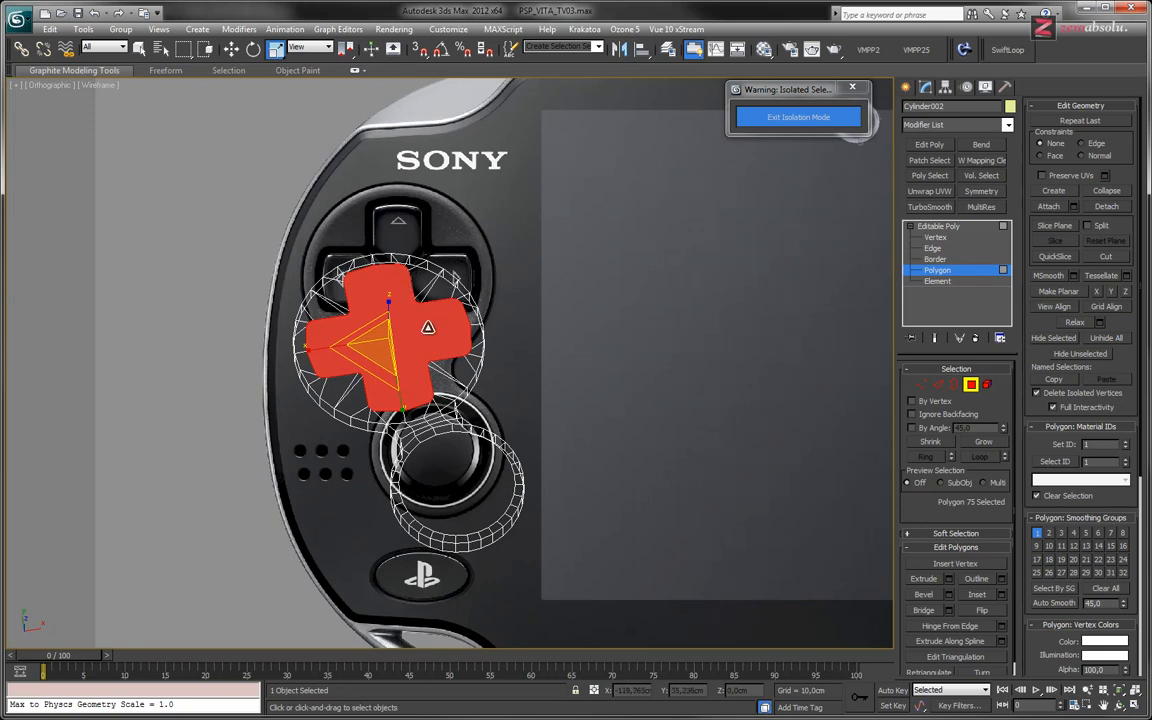
pyautogui.moveTo(417, 305); pyautogui.dragTo(406, 281, button='middle')
pyautogui.press('t')
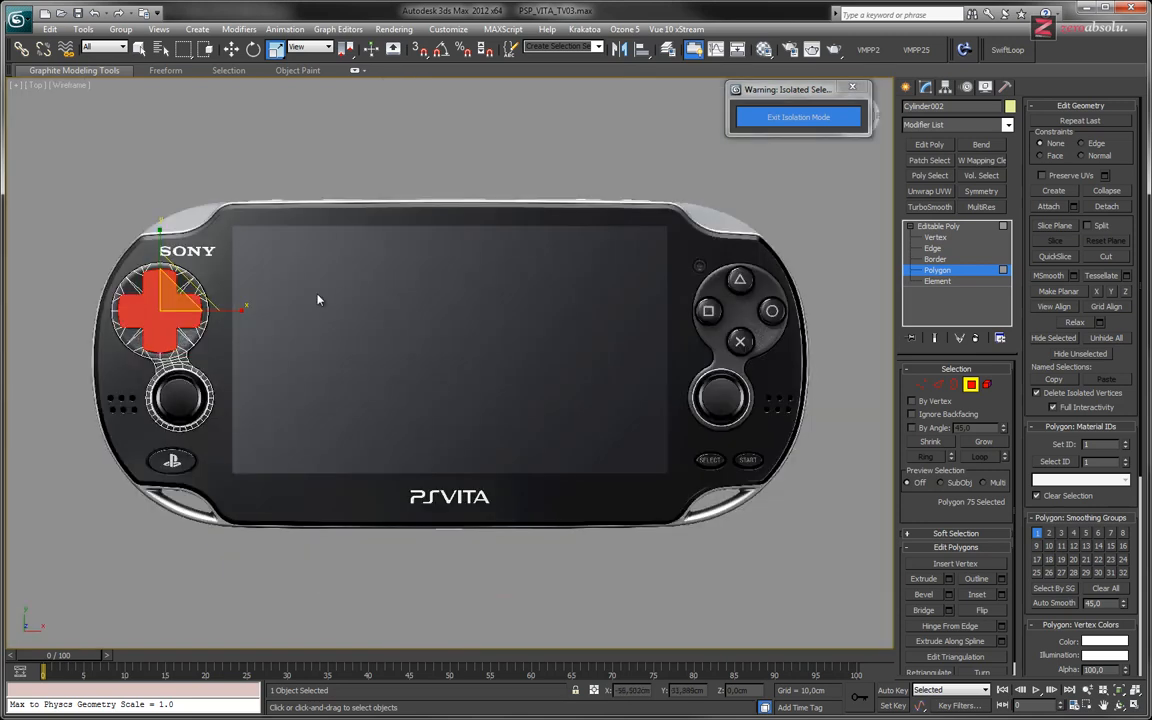
pyautogui.moveTo(279, 301); pyautogui.dragTo(414, 307, button='middle')
pyautogui.scroll(2, 465, 310)
pyautogui.scroll(2, 465, 310)
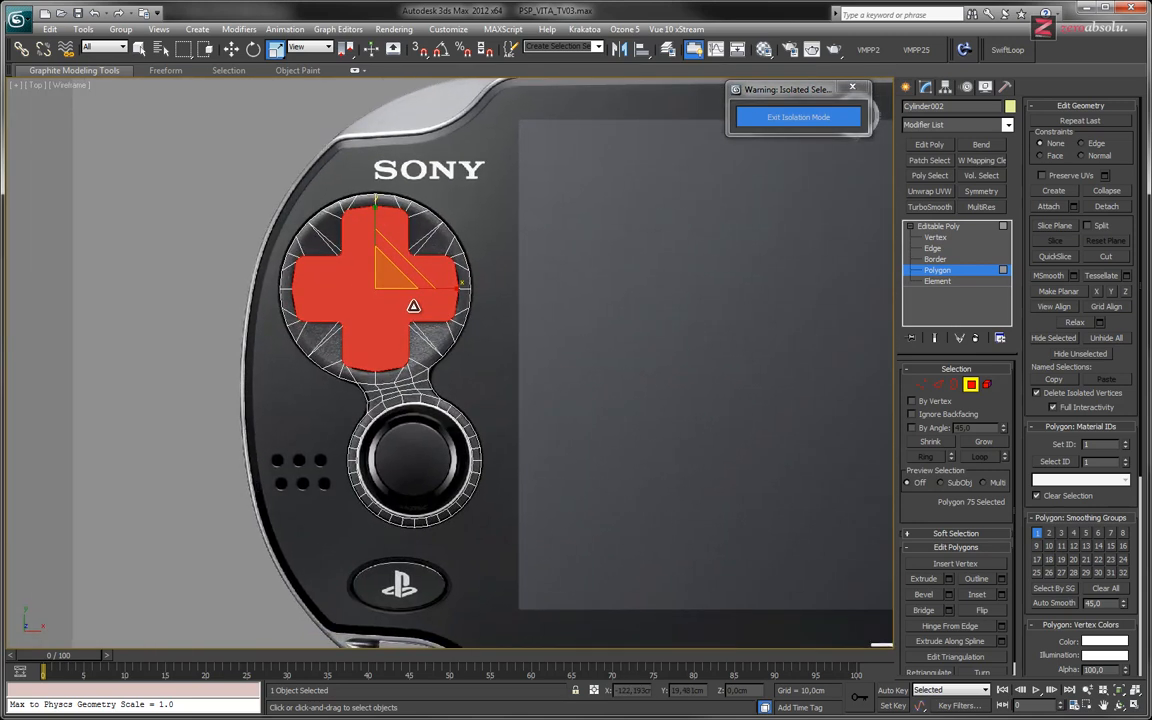